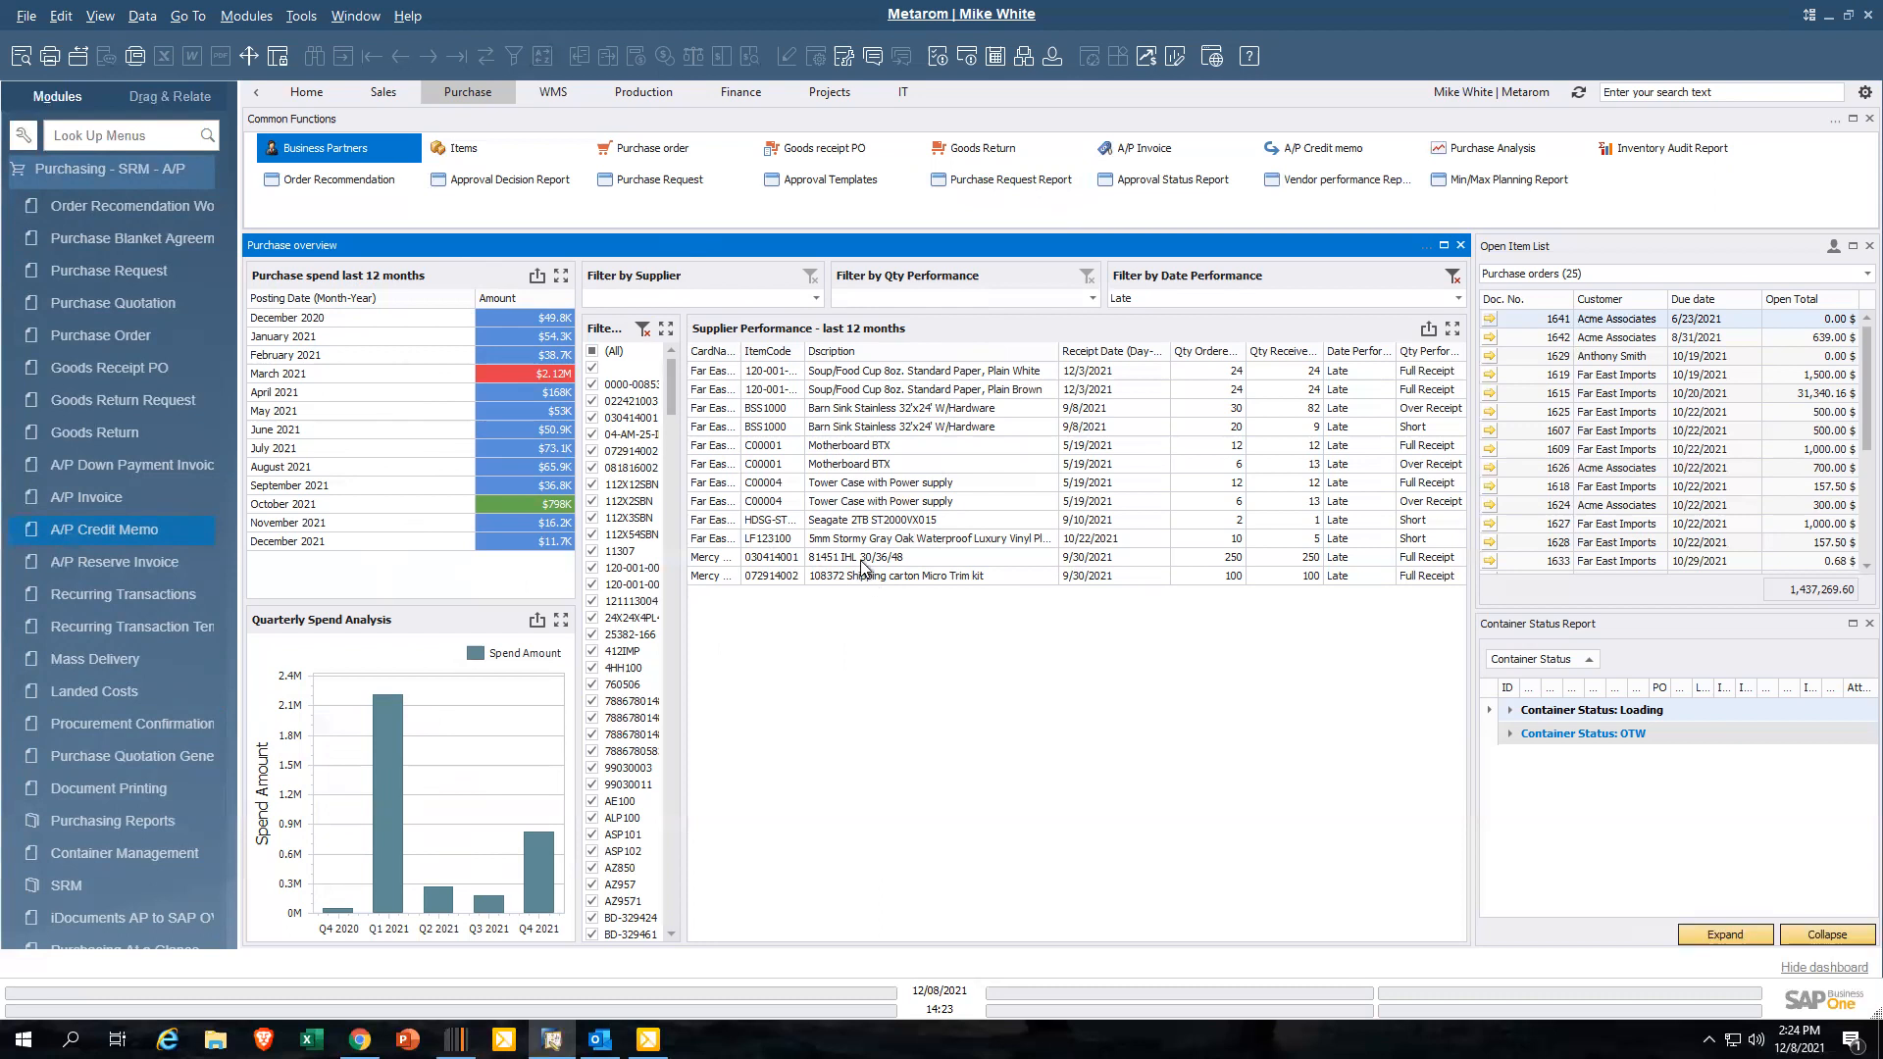
Clear the date performance filter and filter the supplier performance table to Blockies Corporation
click(1453, 277)
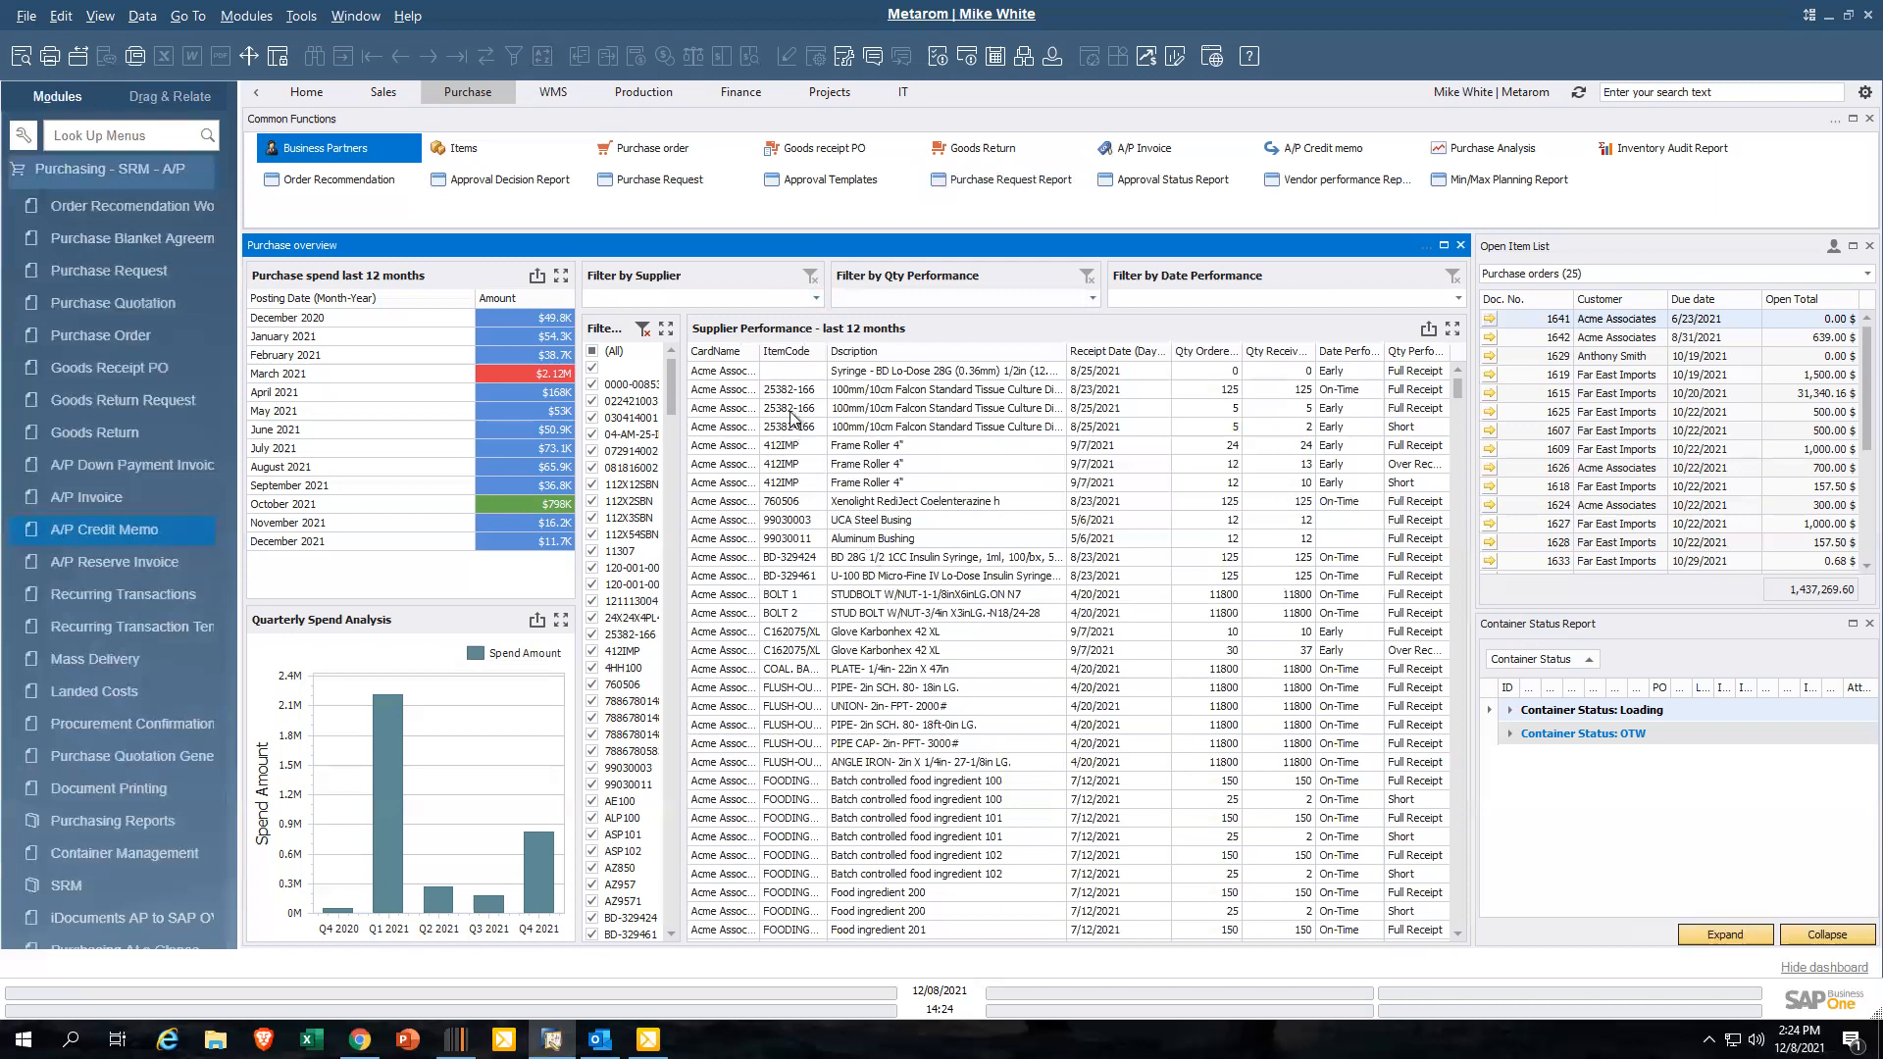
click(815, 298)
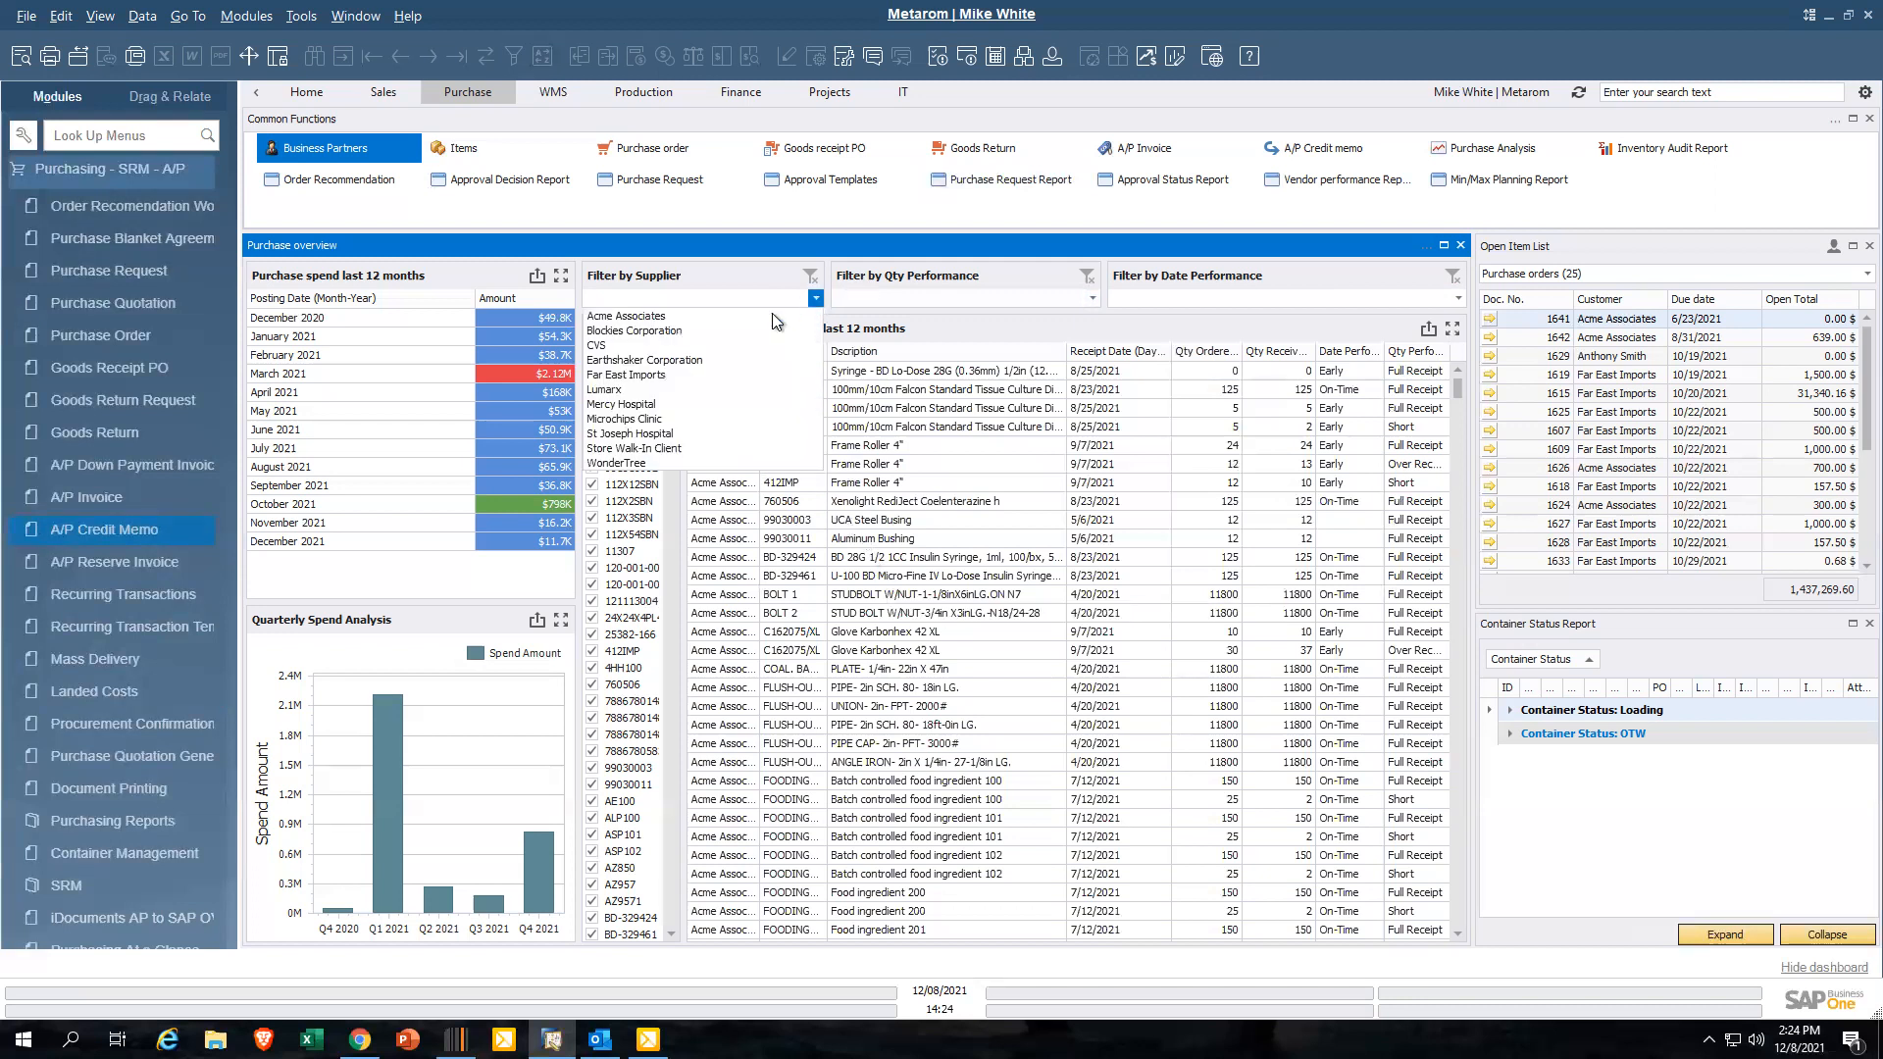
click(681, 331)
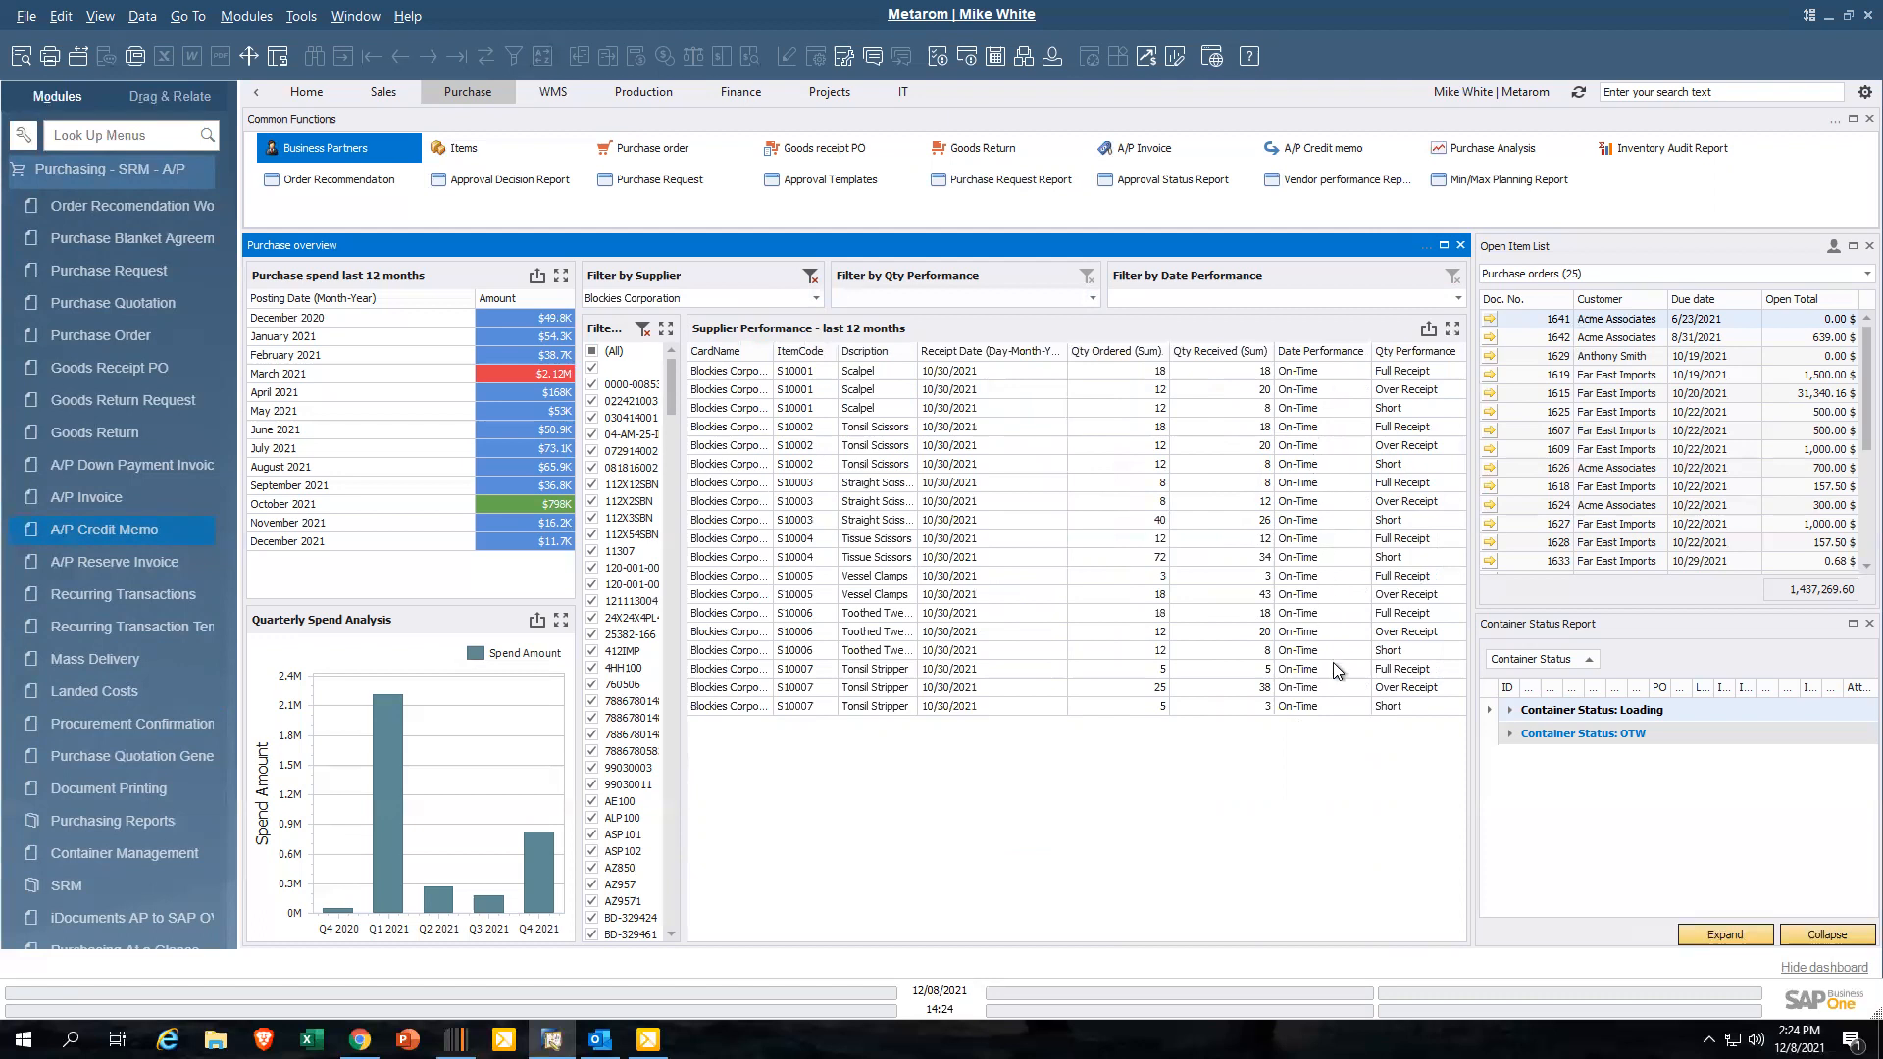
Clear the supplier filter and filter the supplier performance table by Short quantity performance
click(812, 277)
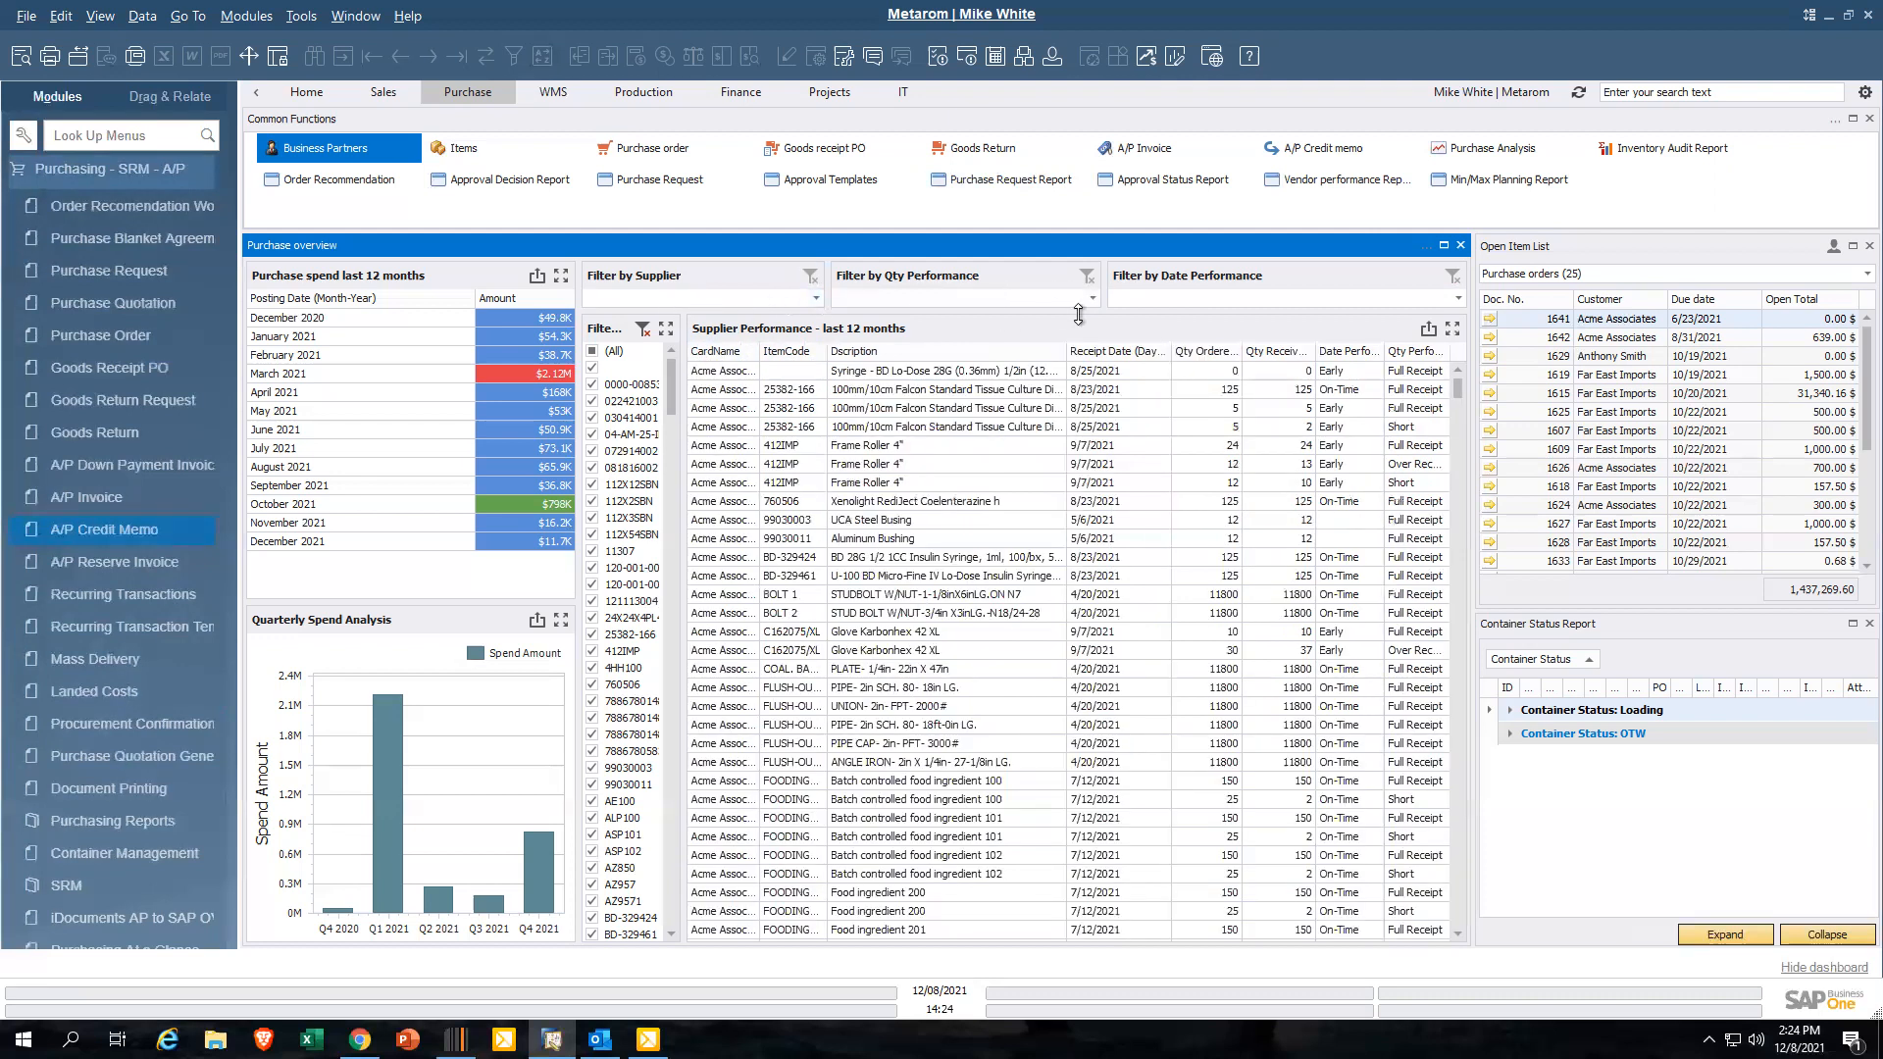
click(1091, 299)
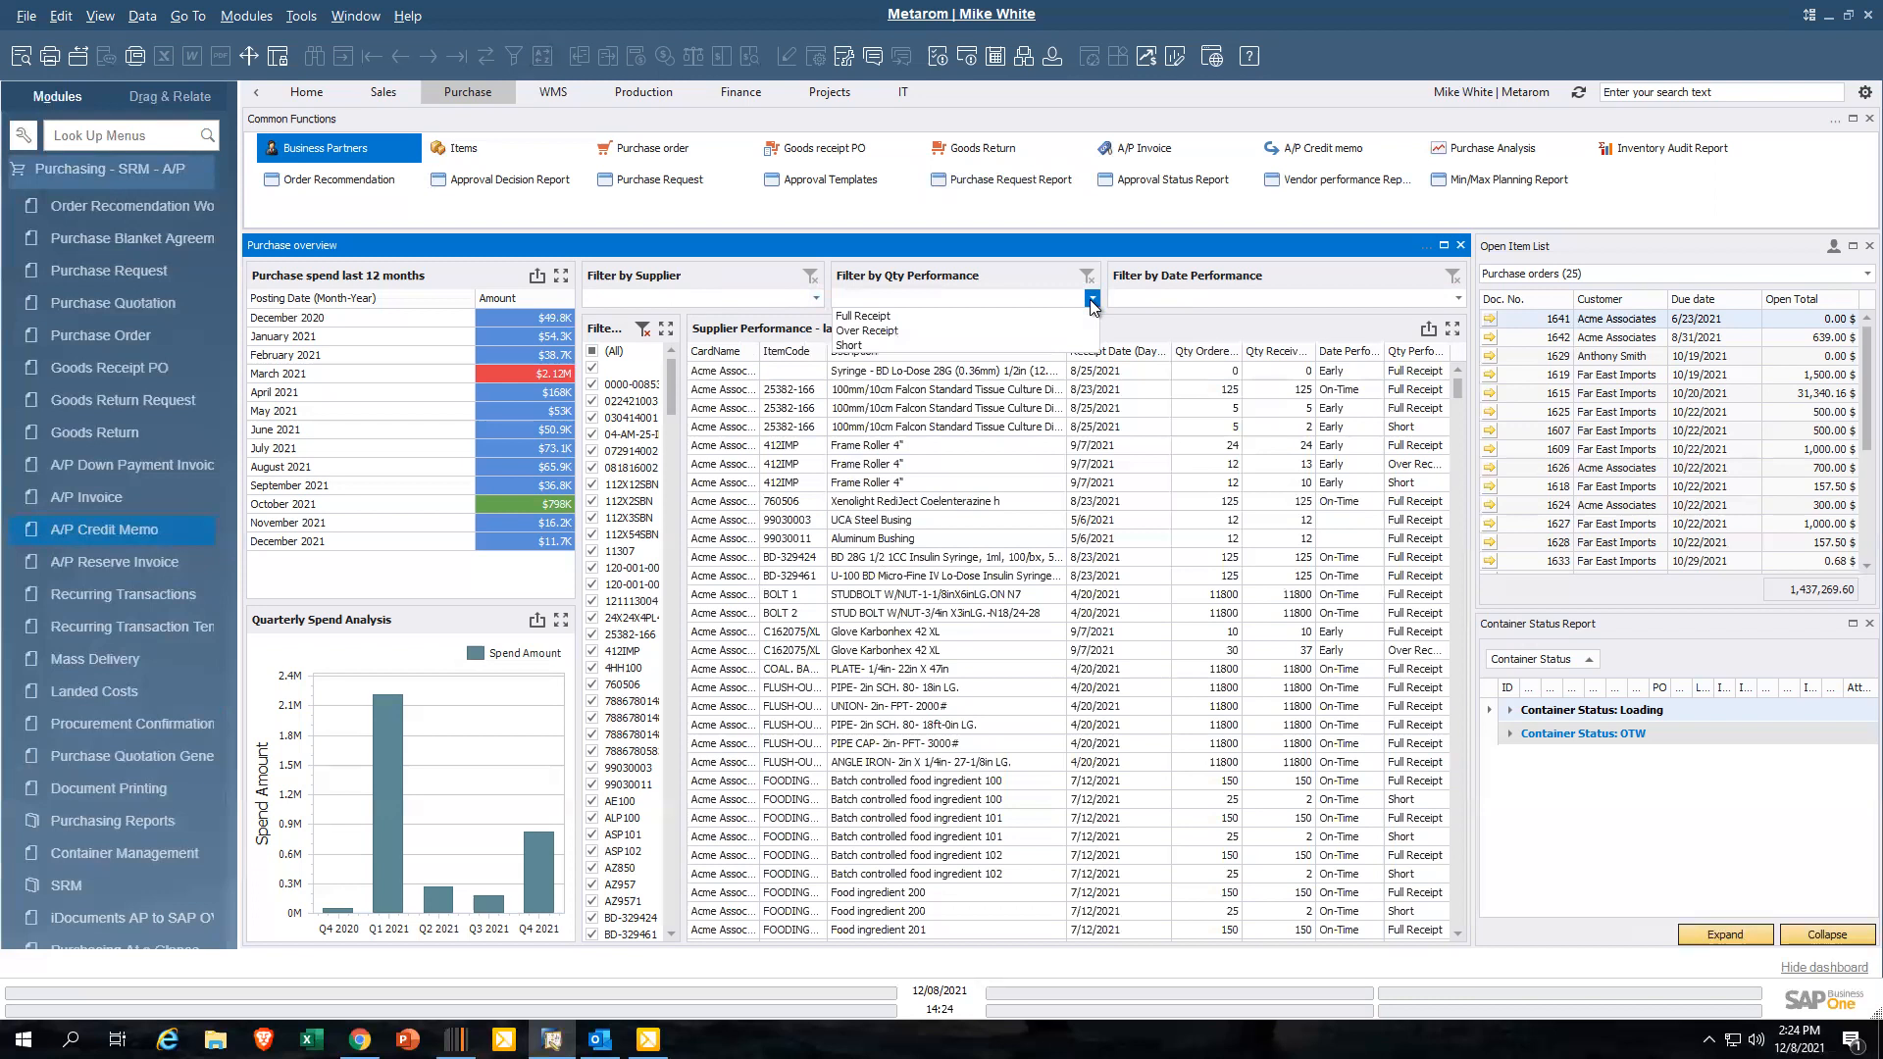
click(863, 346)
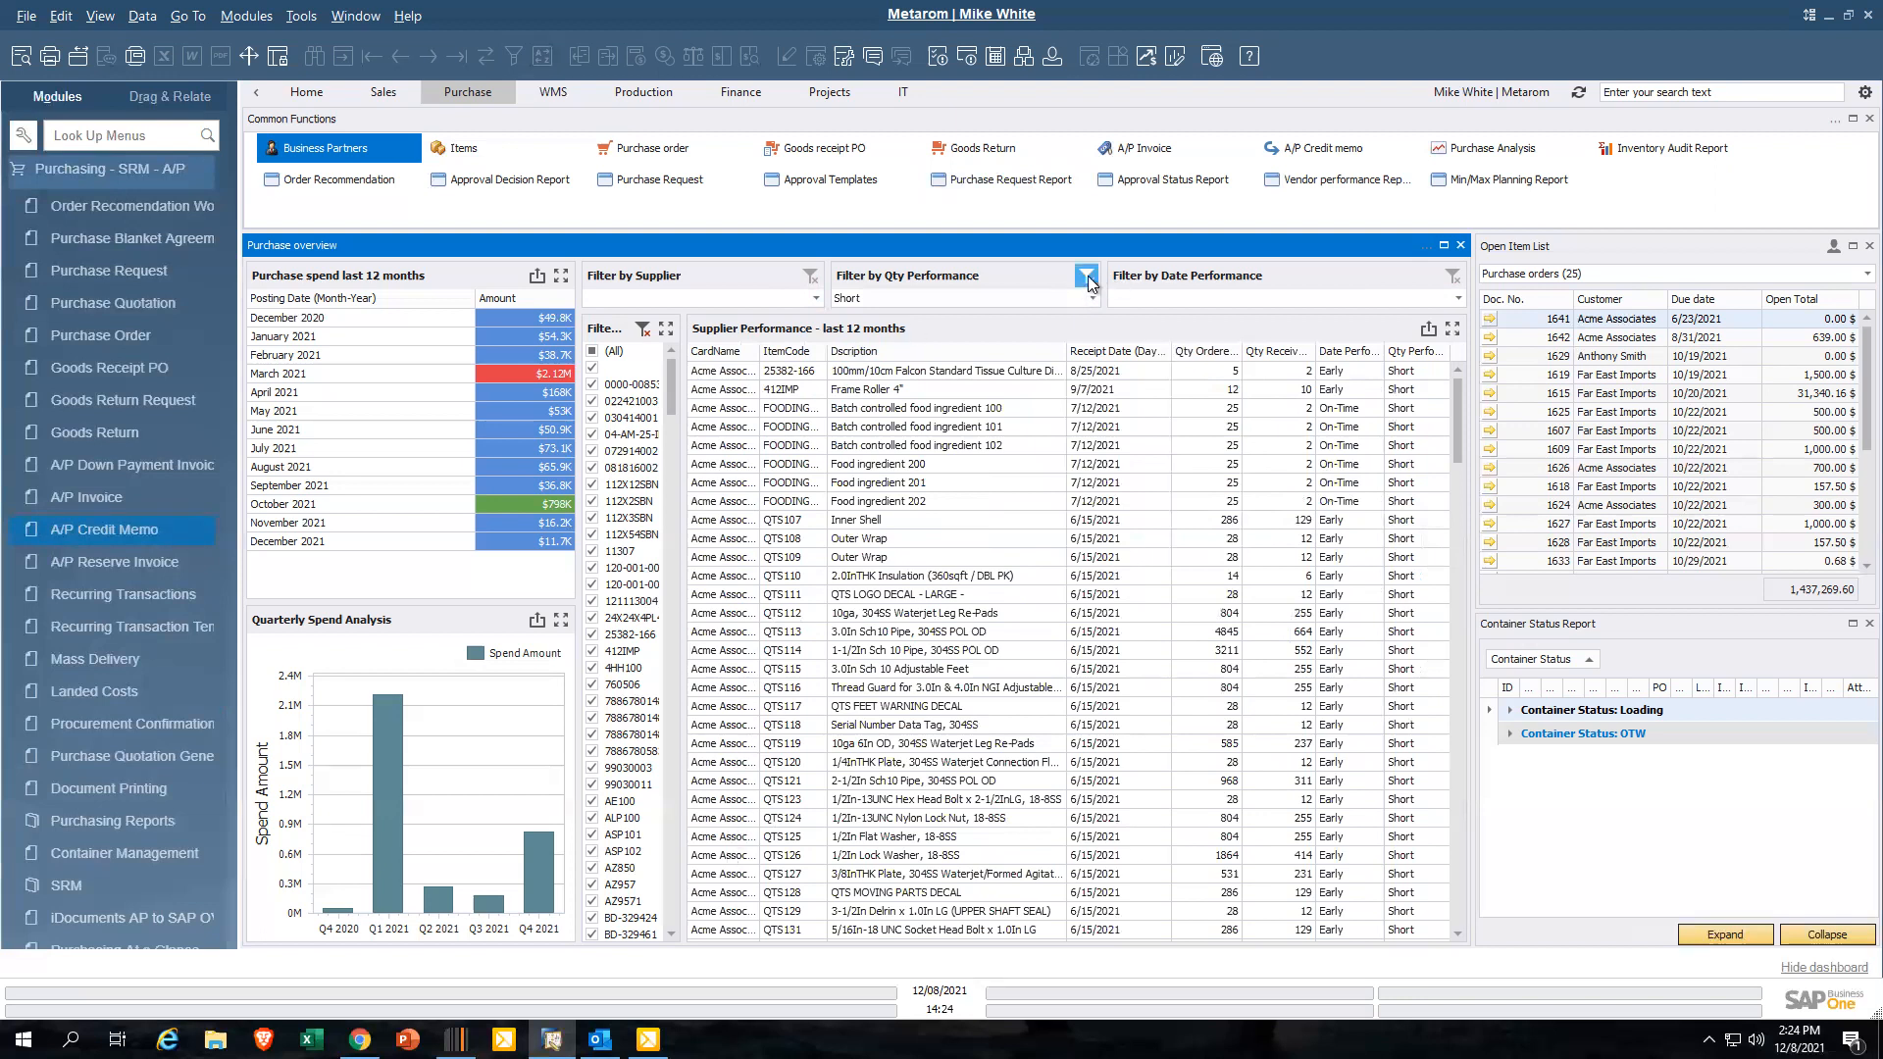
Replace the quantity filter with Late date performance, view the supplier performance table enlarged, and restore its size
click(1457, 297)
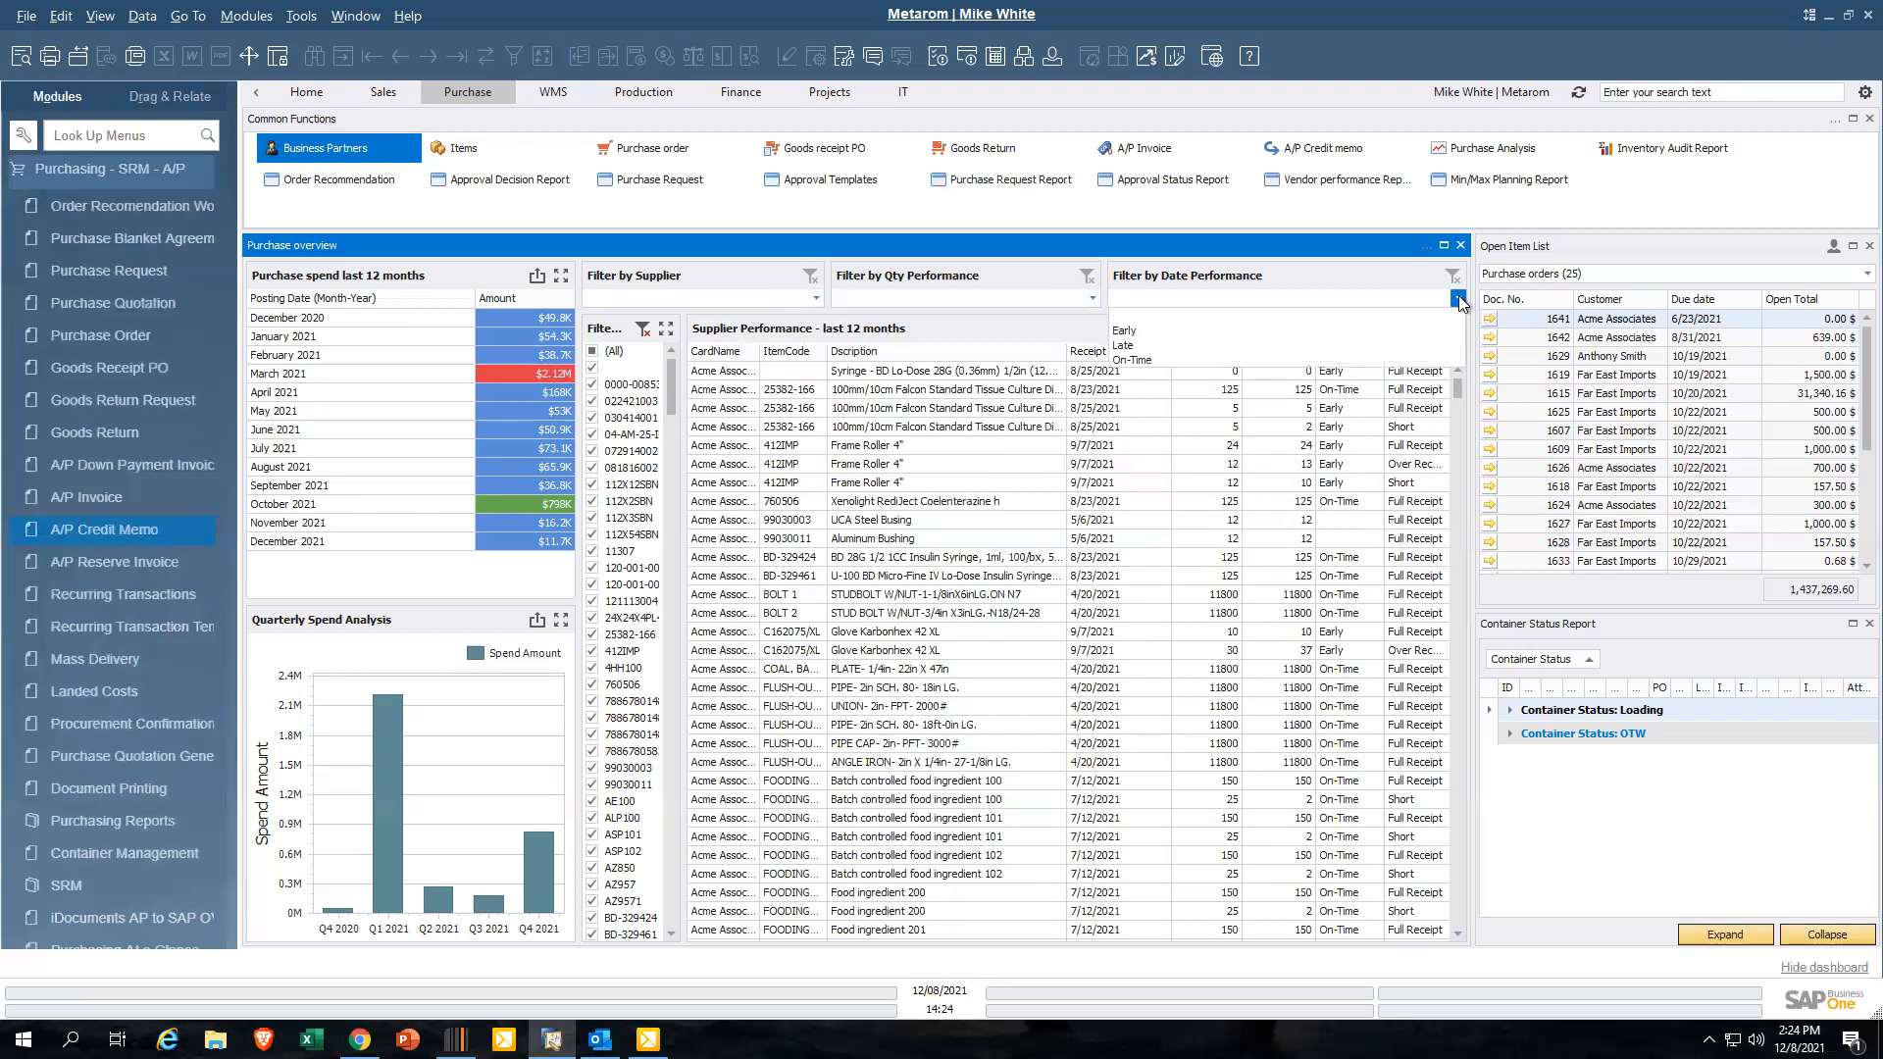
click(1155, 344)
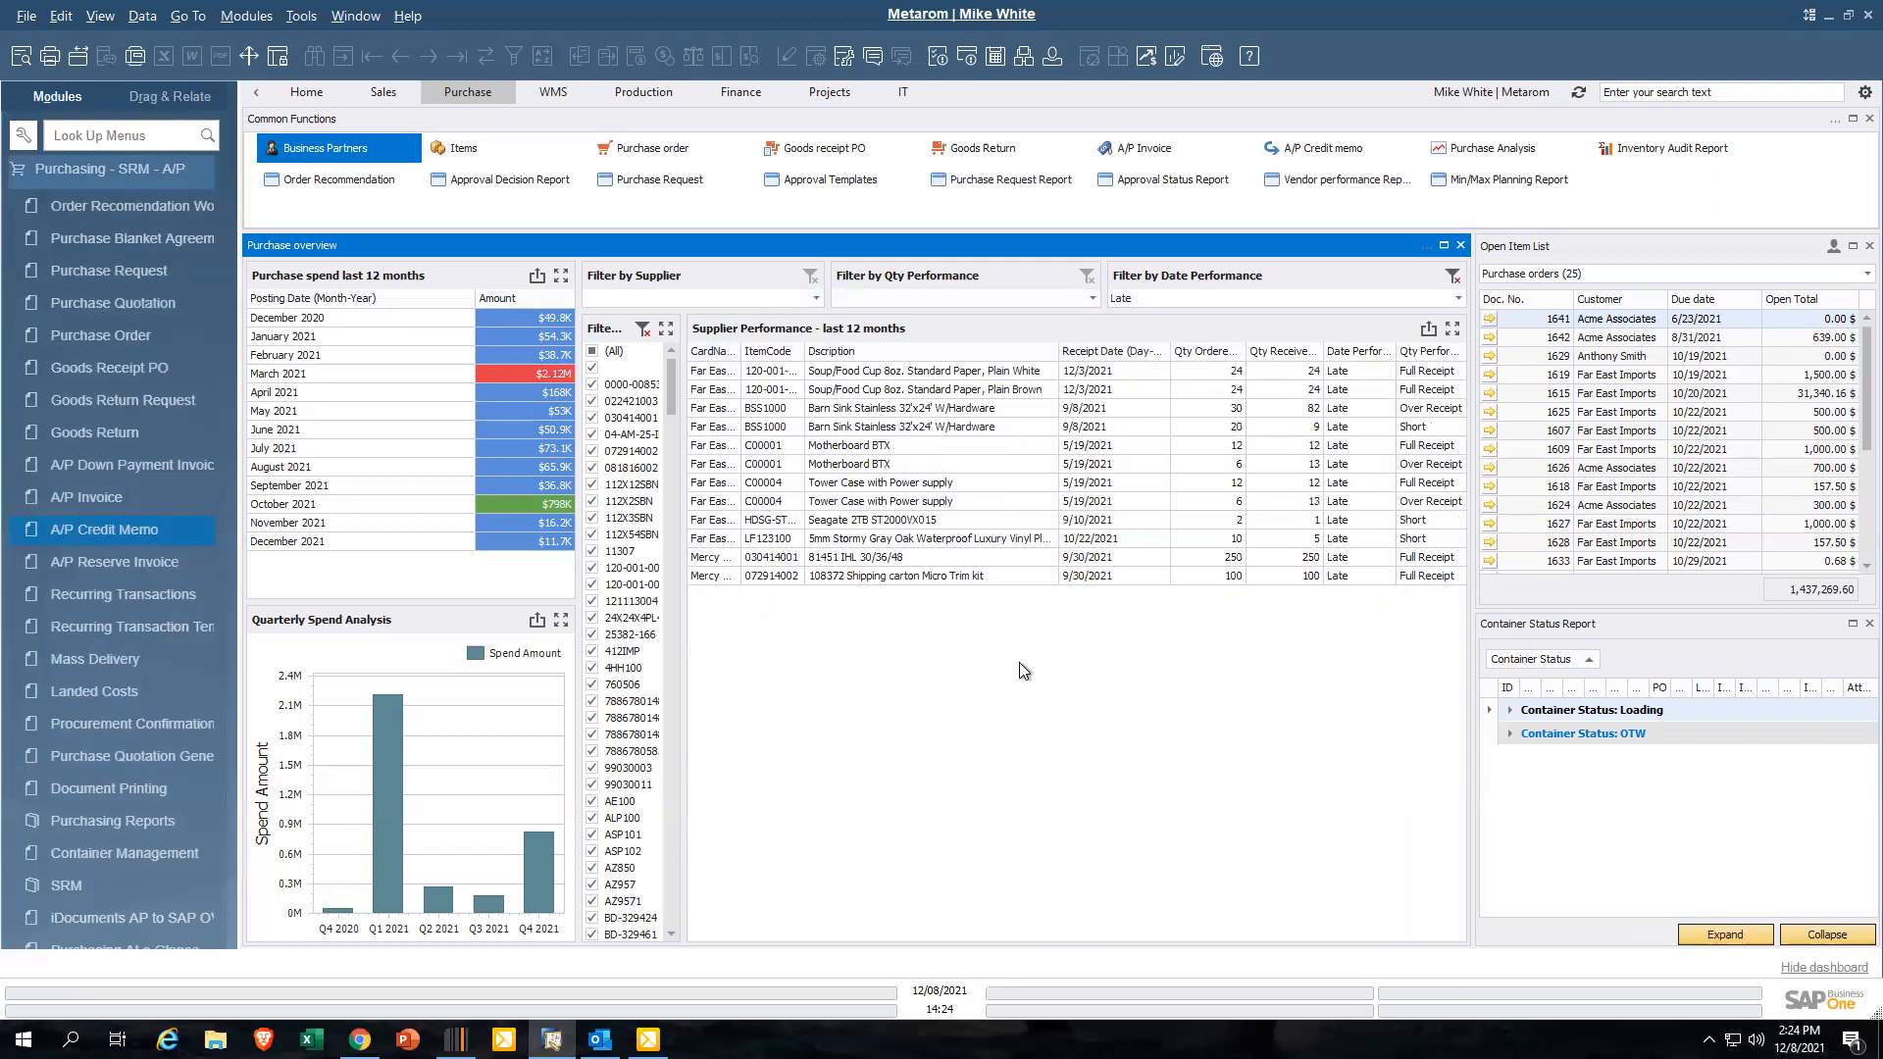
click(1452, 329)
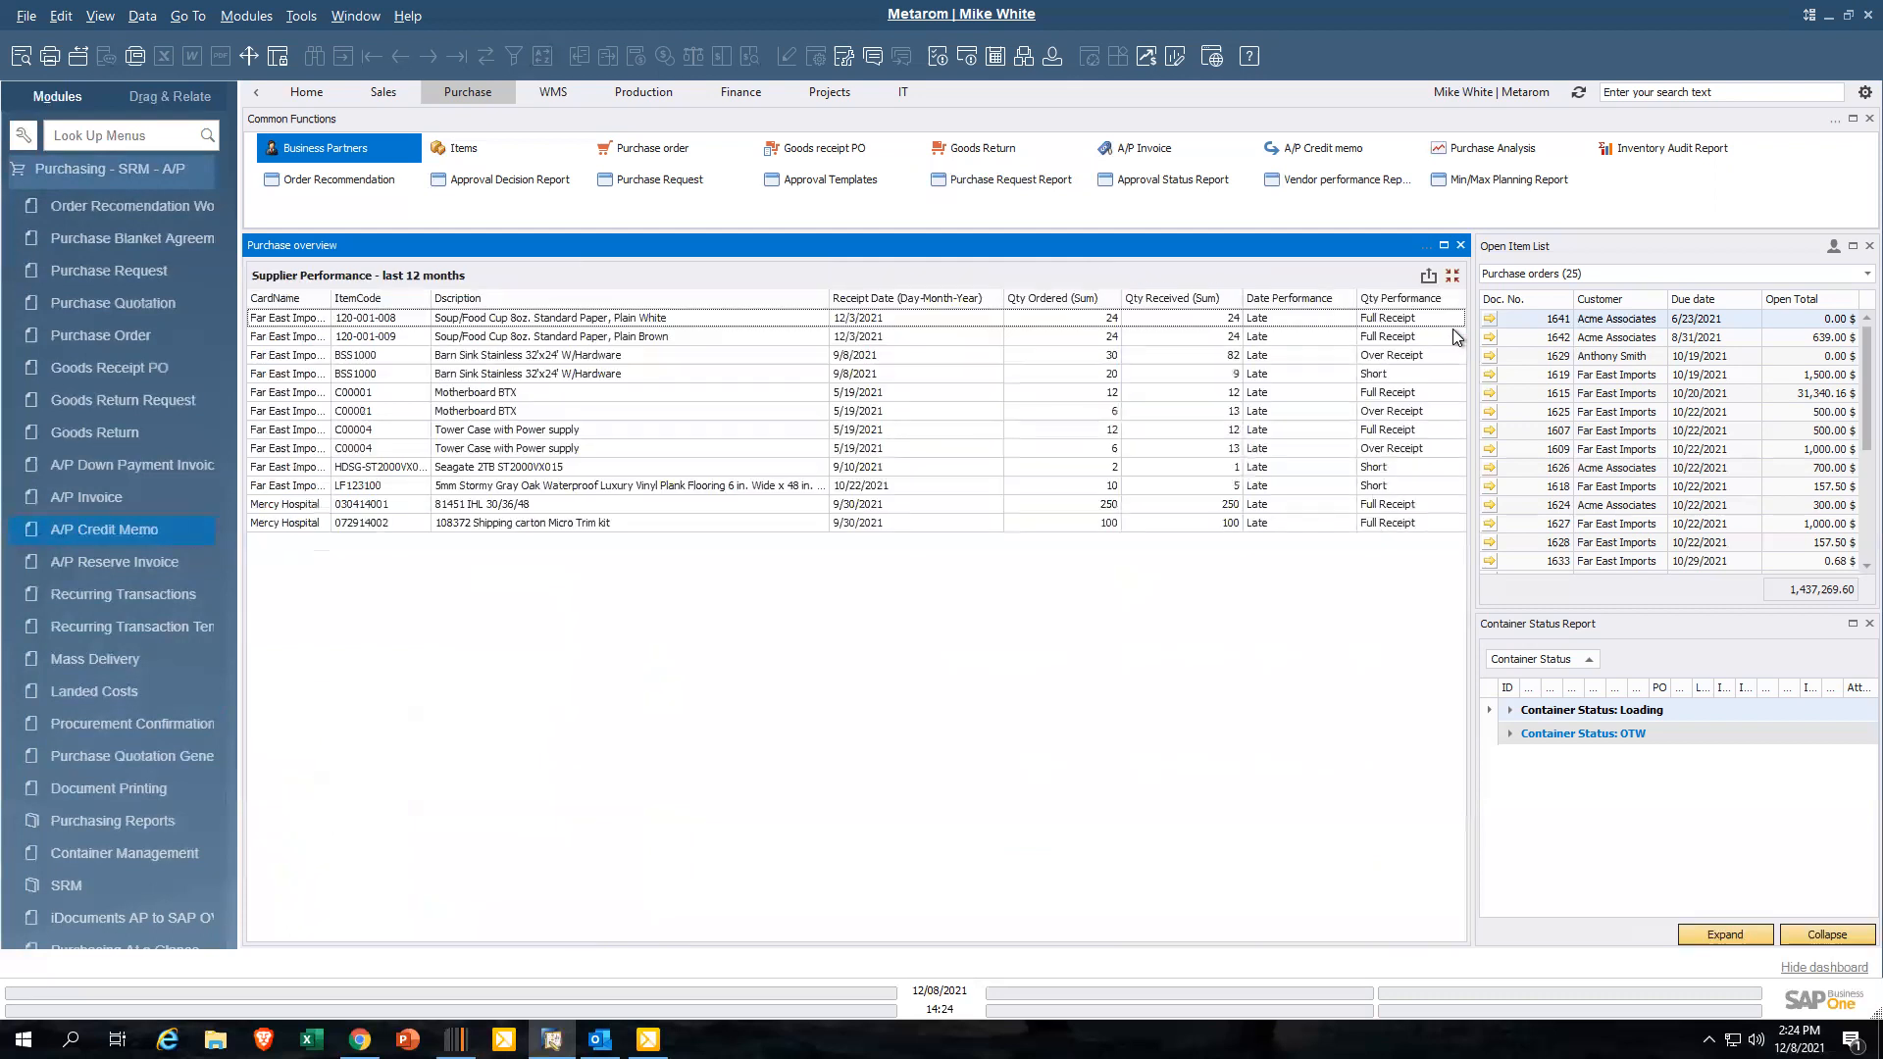
click(1446, 279)
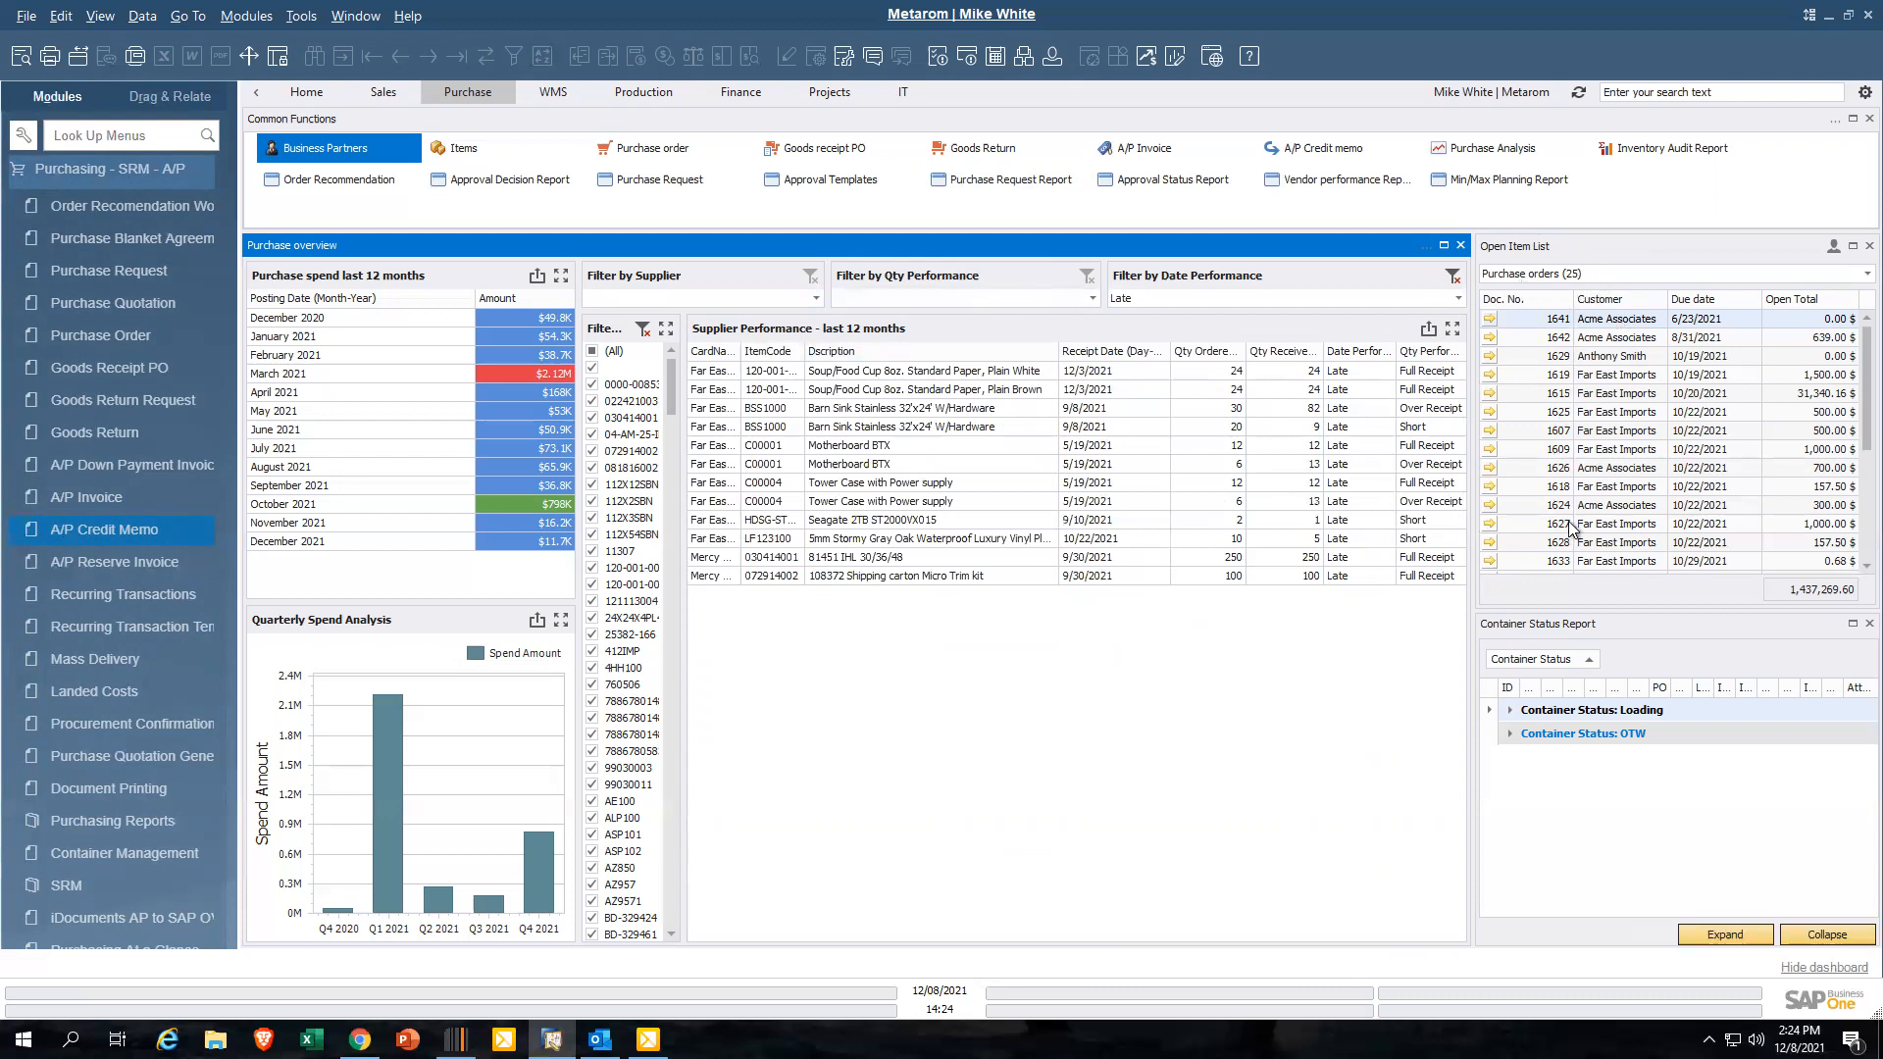
Sort the open purchase orders by document number in descending order
scroll(1581, 519, down, 4)
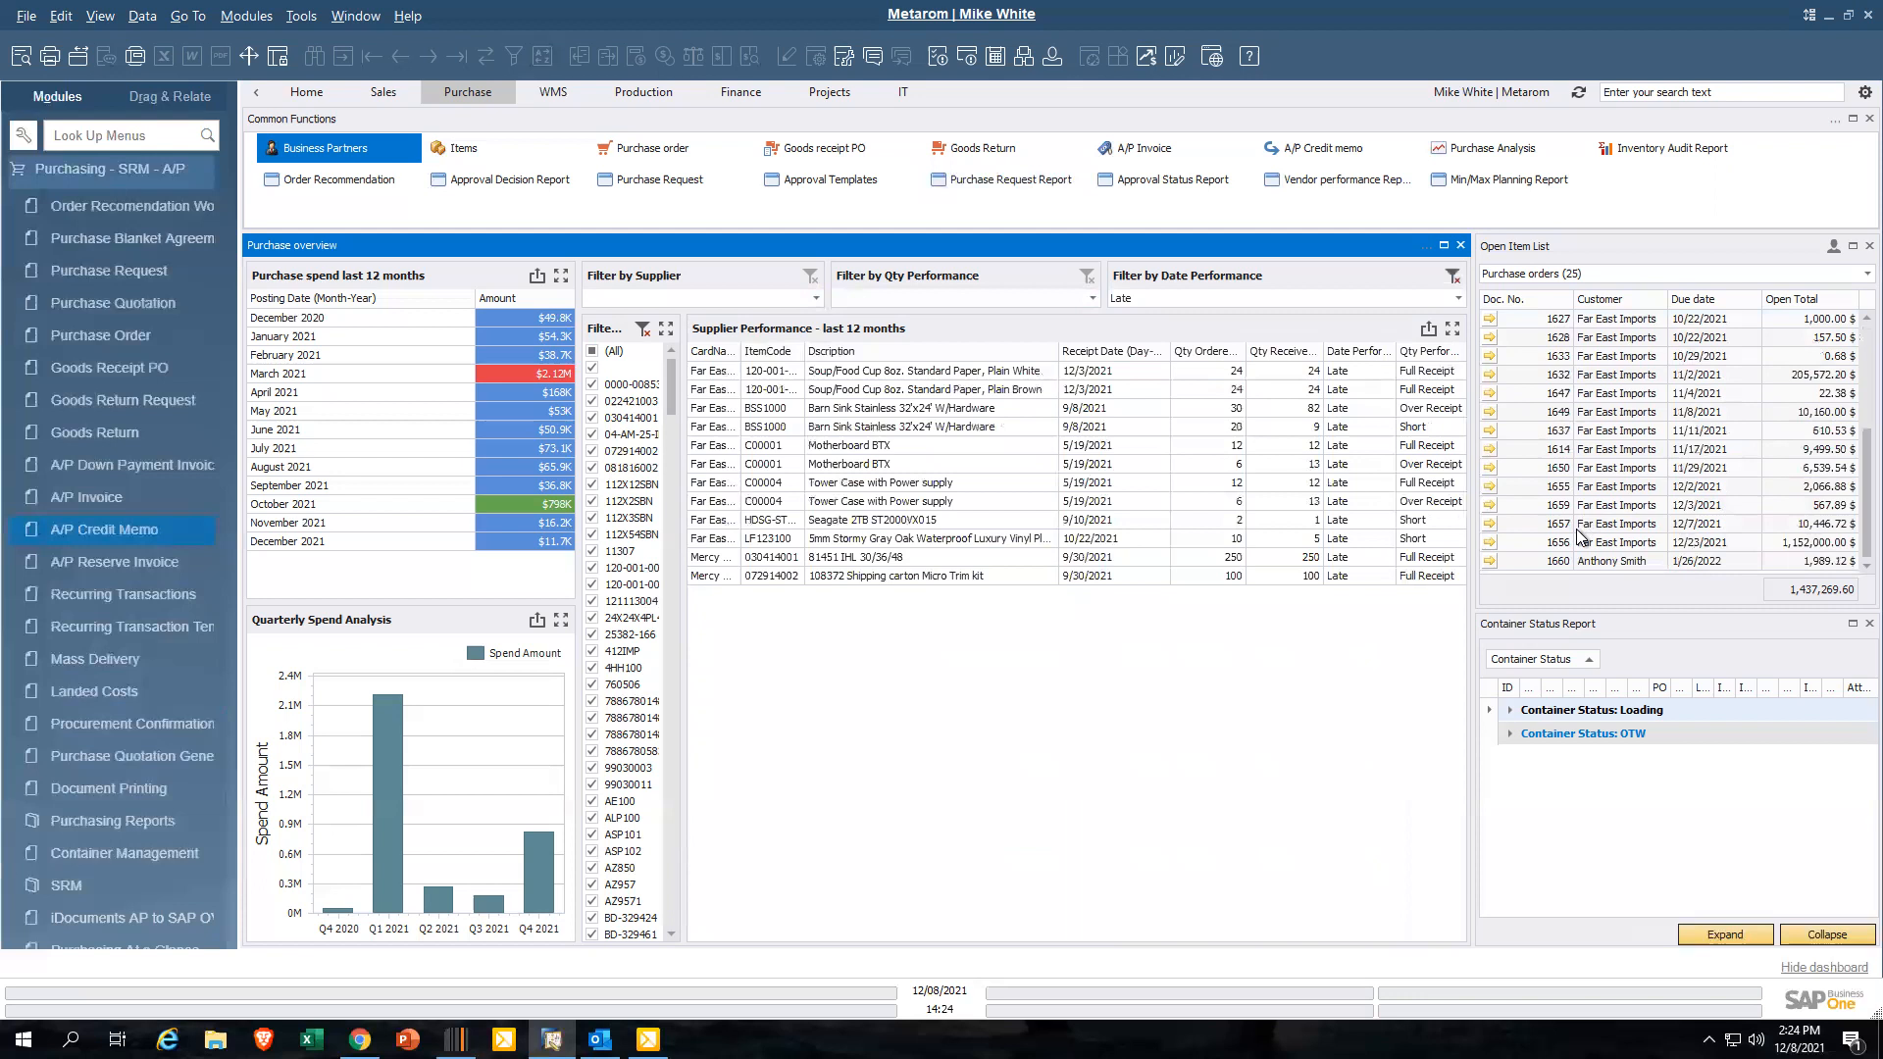
click(1555, 304)
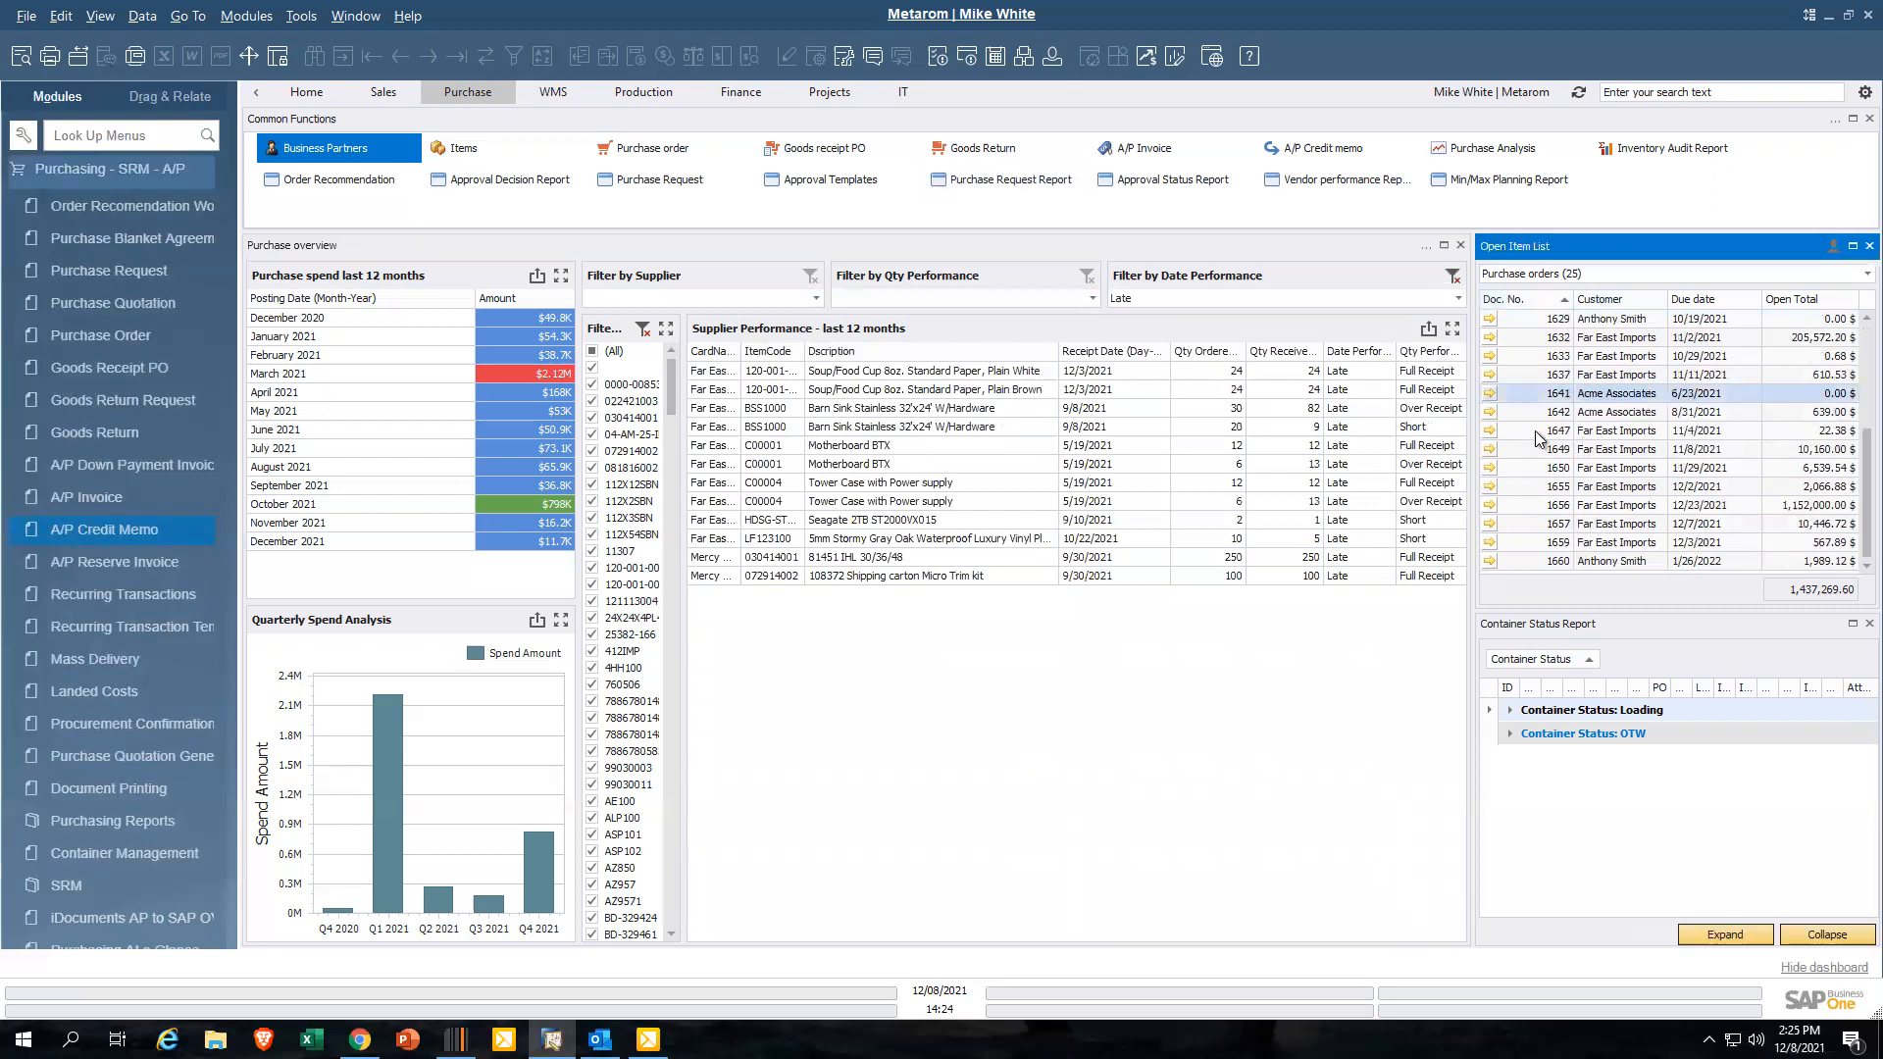
scroll(1571, 390, up, 4)
scroll(1540, 302, down, 4)
scroll(1545, 298, up, 4)
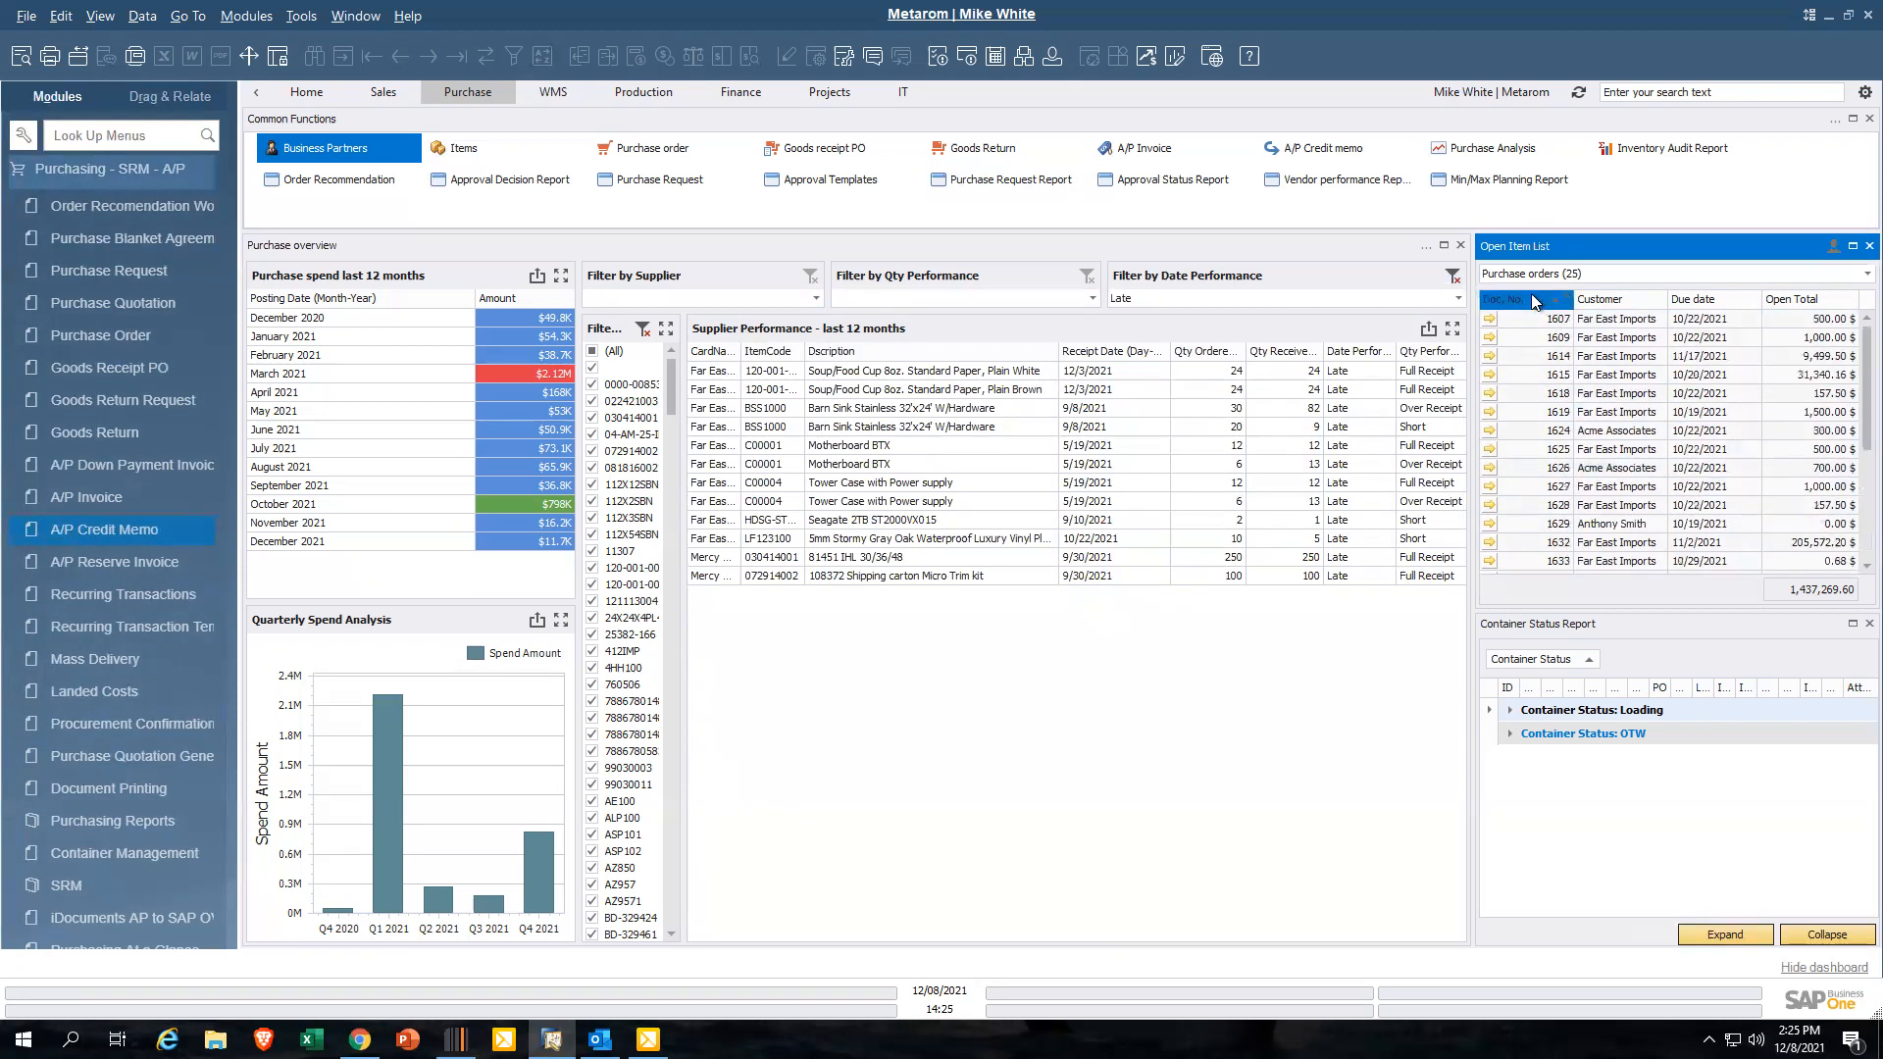
click(1532, 292)
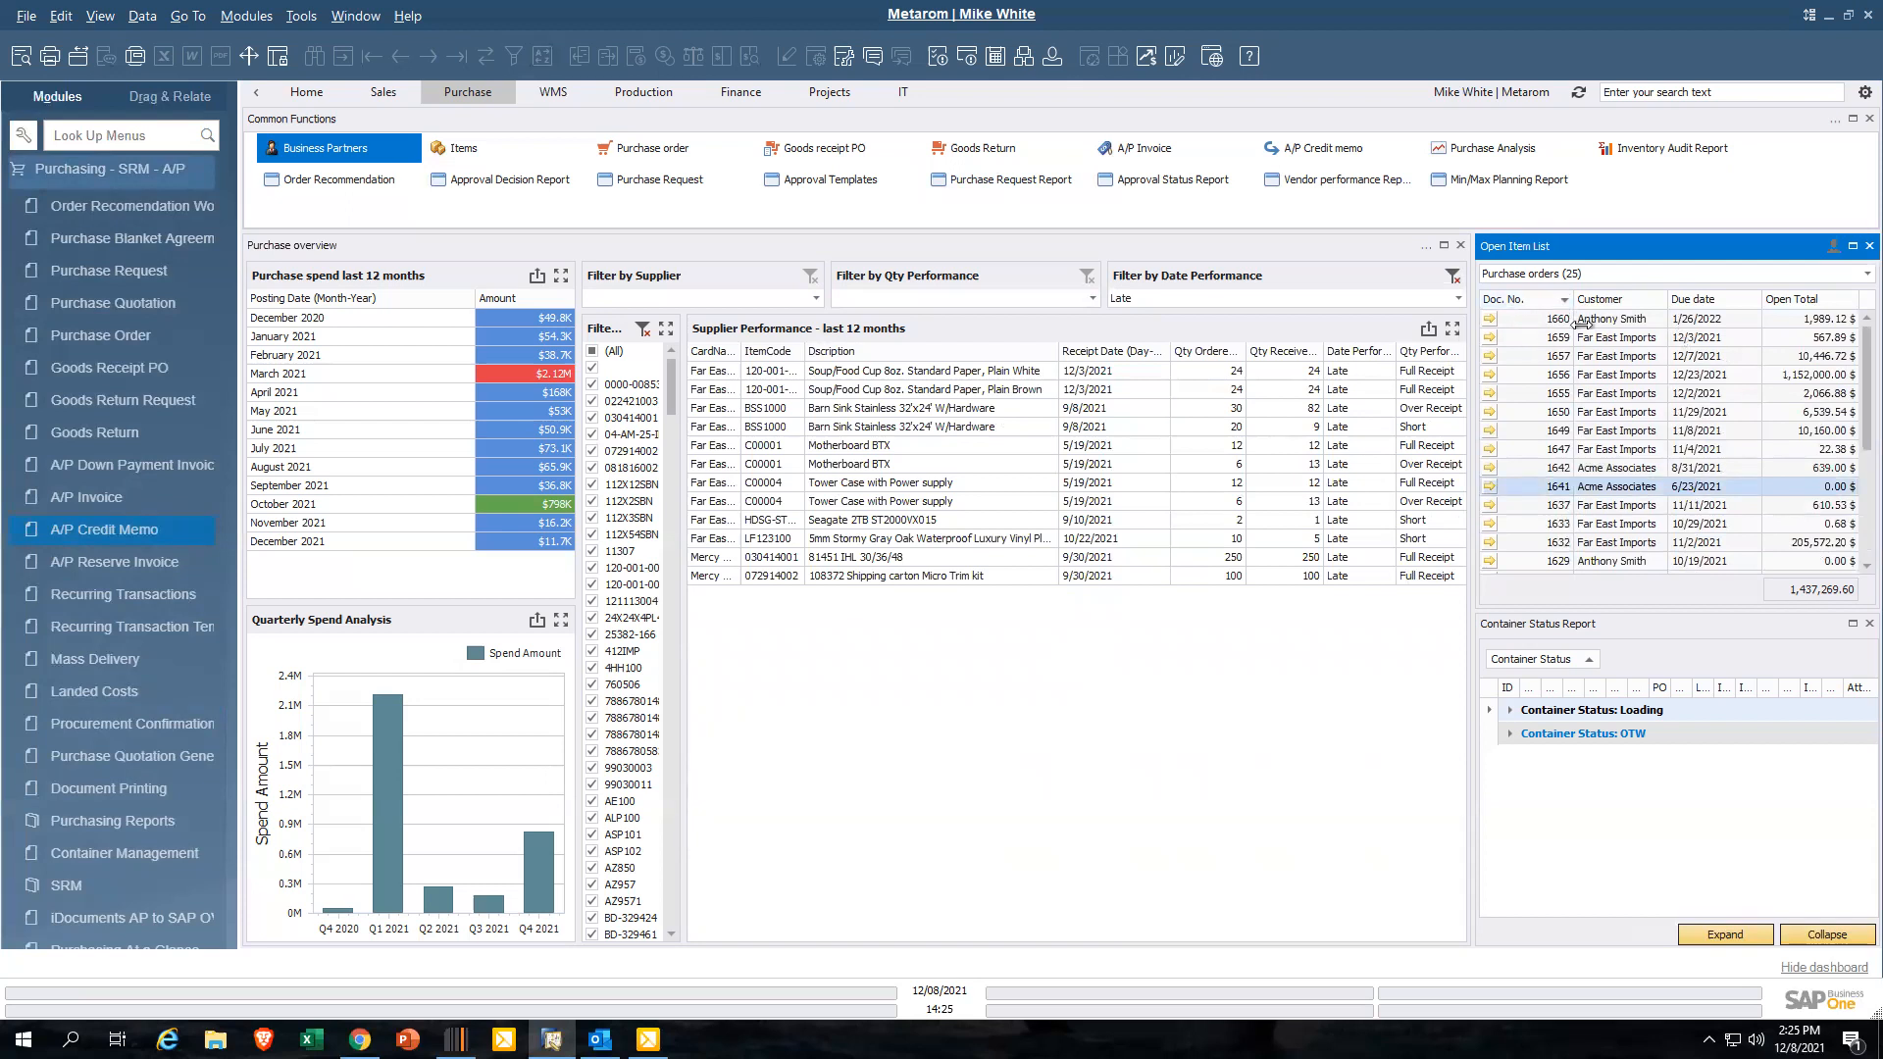
Open the purchase order with the highest document number from the open item list, review it, and close it
click(1490, 323)
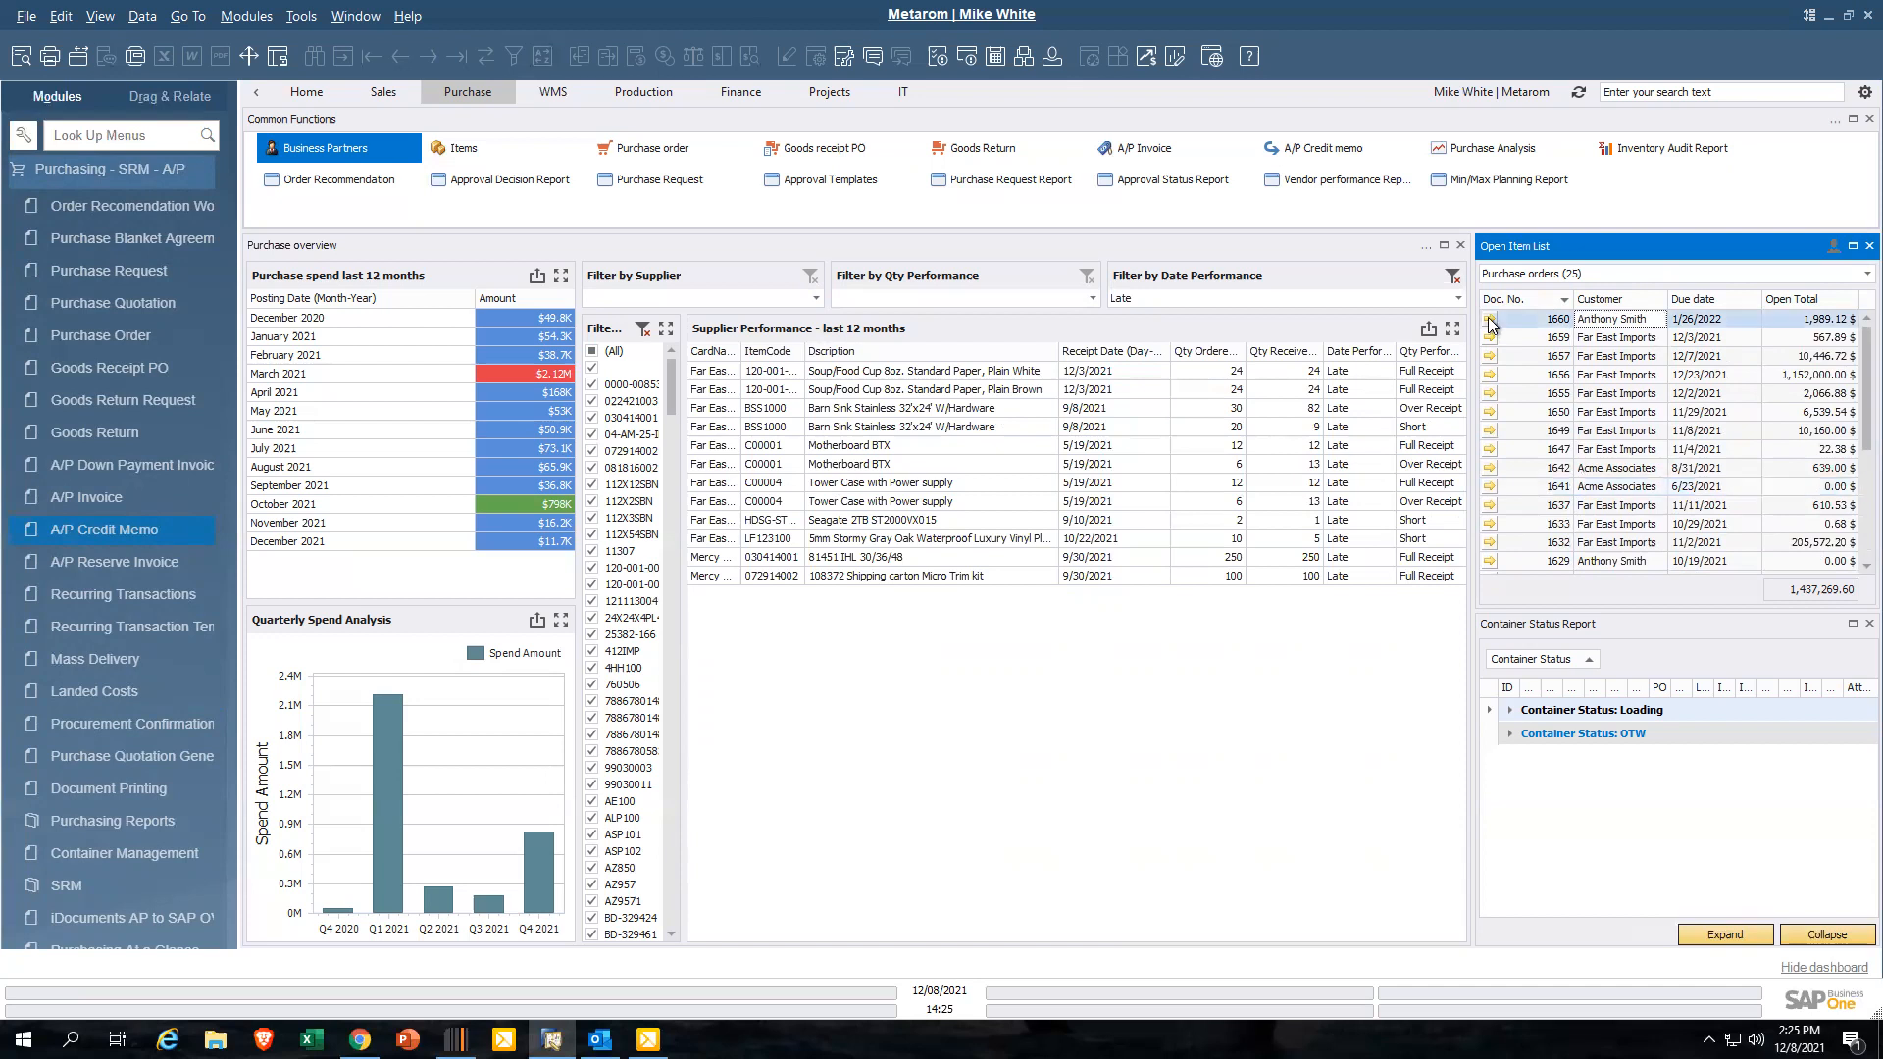
click(1490, 323)
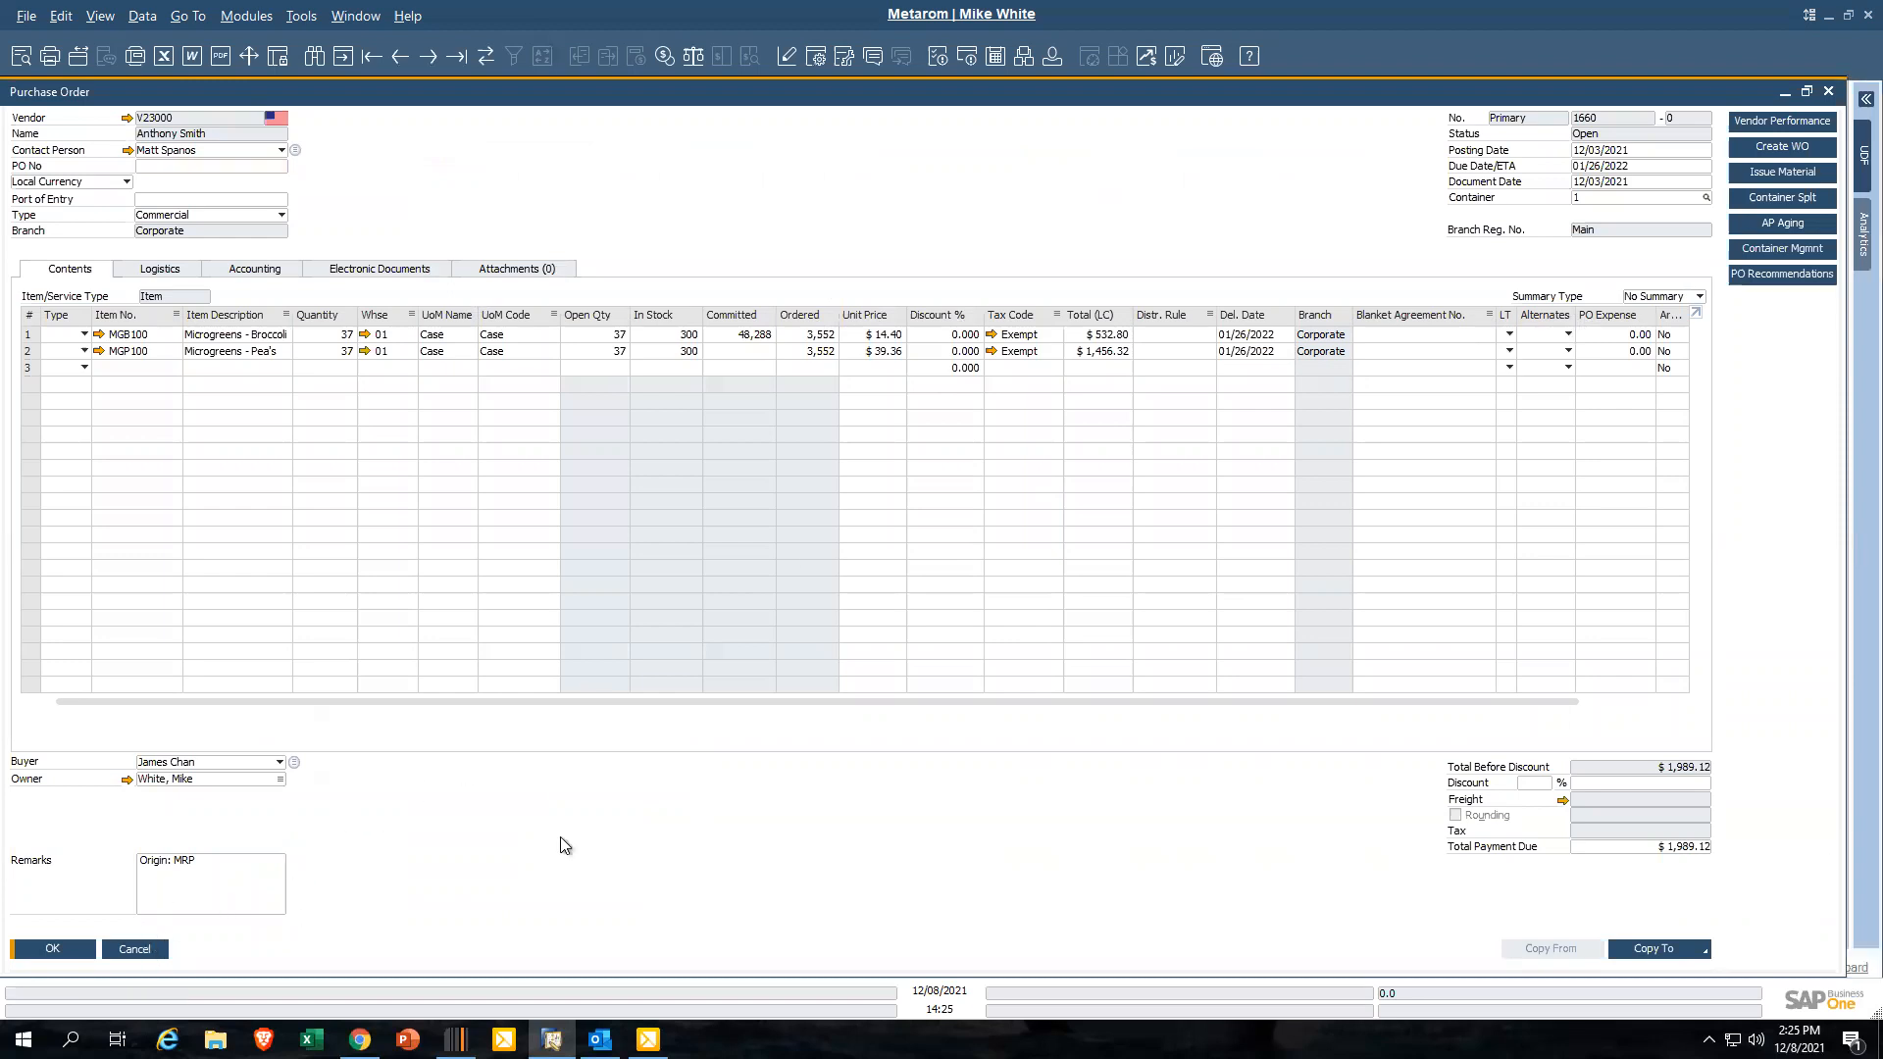
key(Escape)
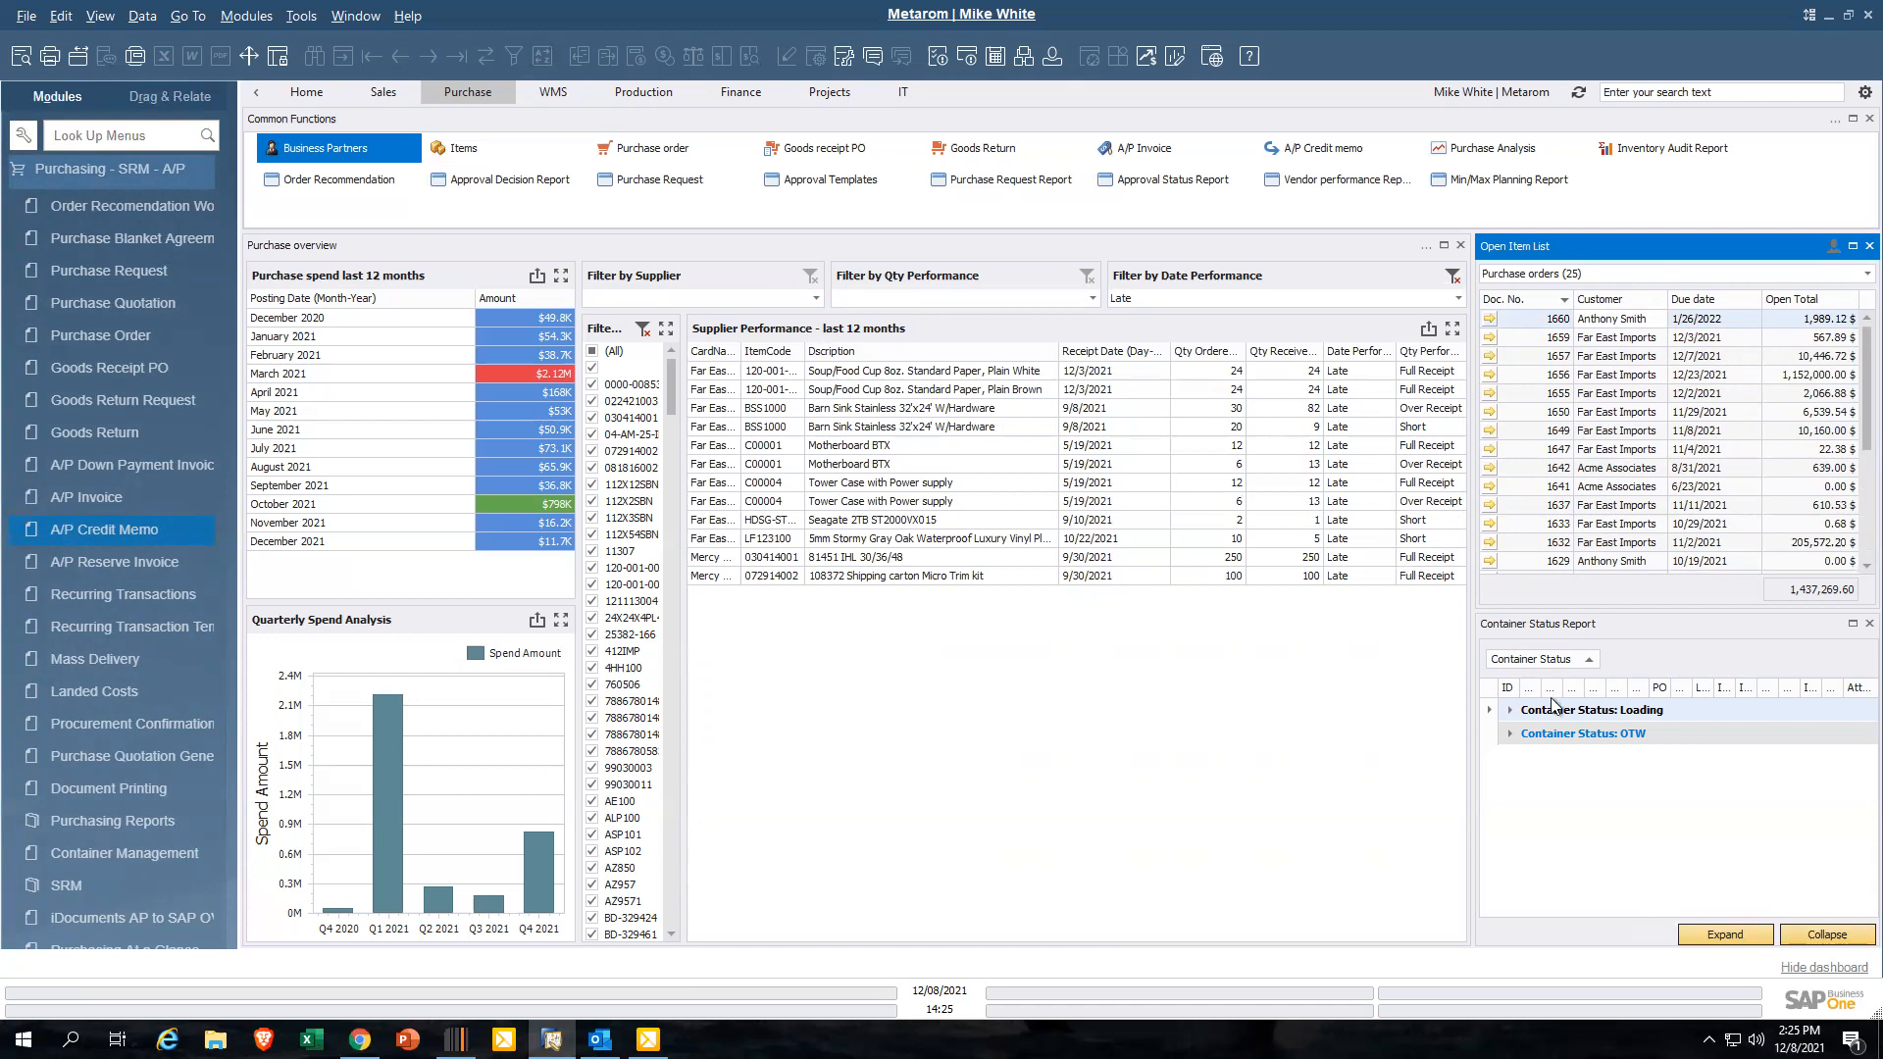
Examine the OTW and Loading groups in the maximized container status report, then collapse them and restore the report's size
click(1509, 734)
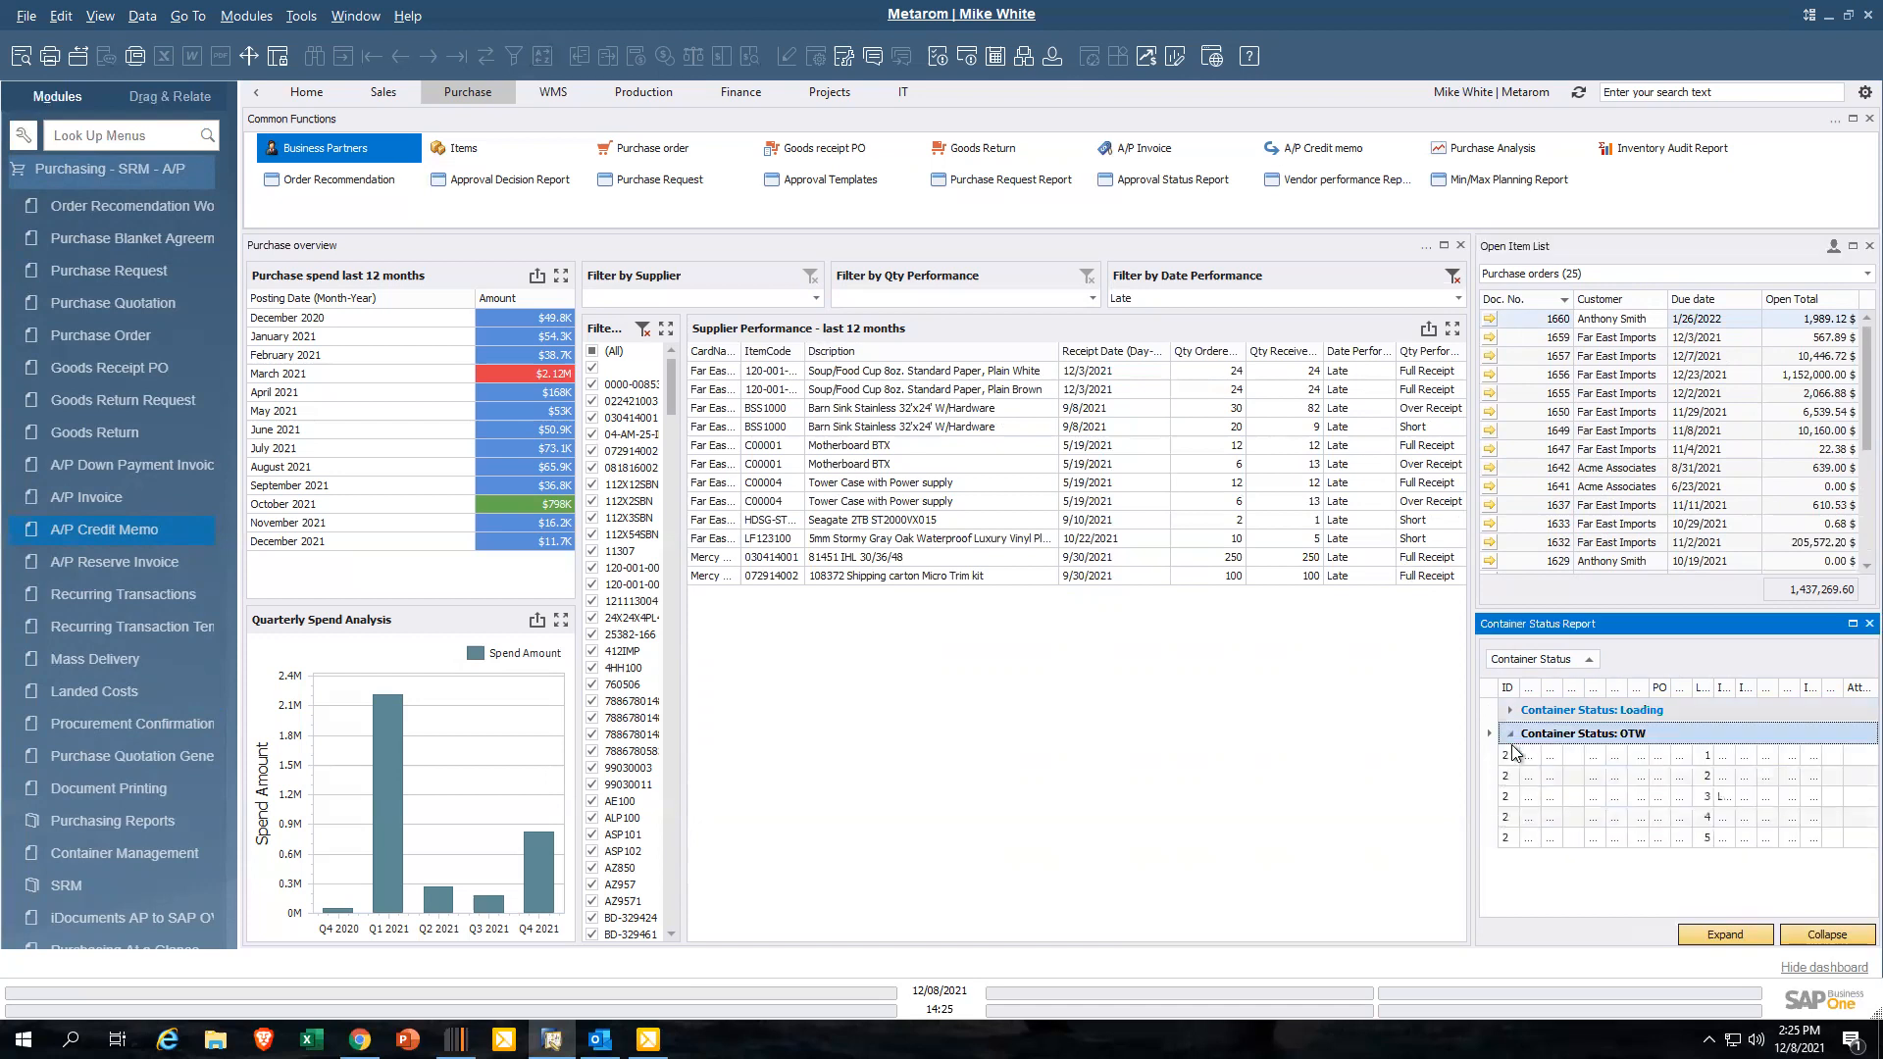
click(1849, 625)
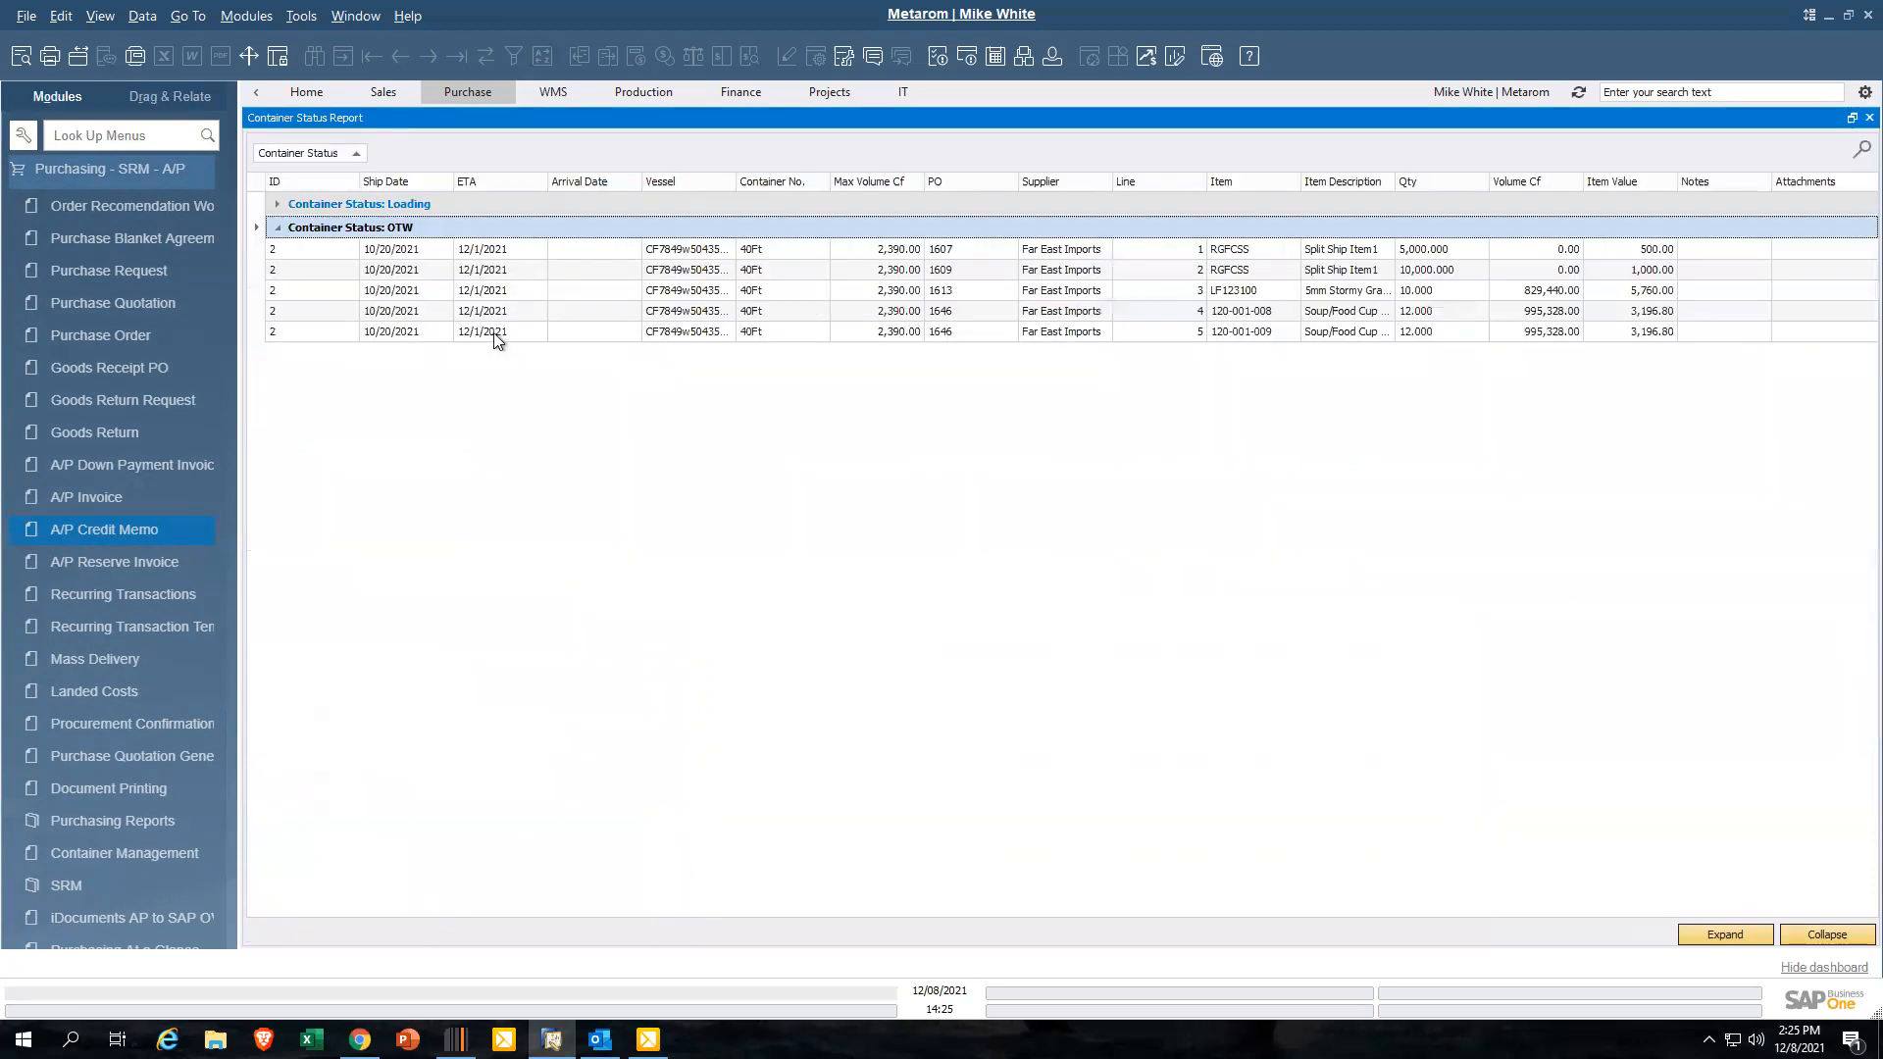
click(277, 229)
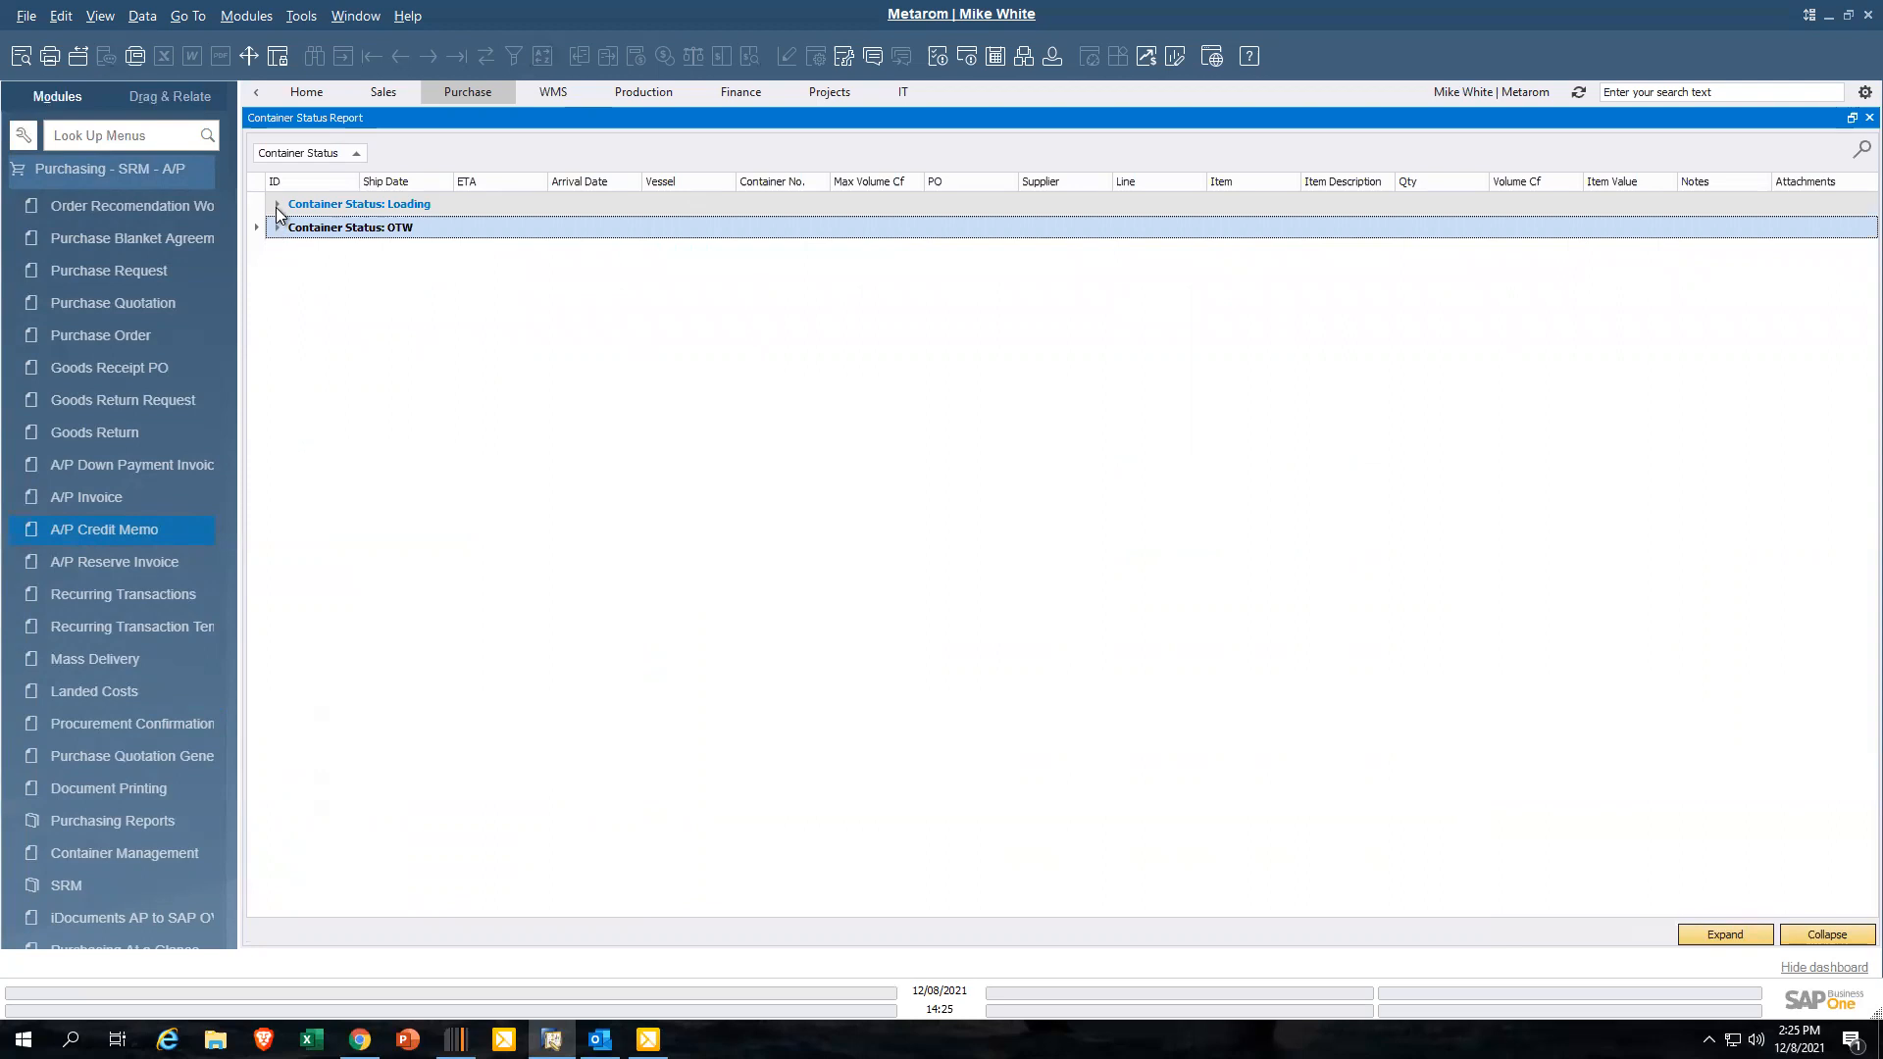
click(277, 205)
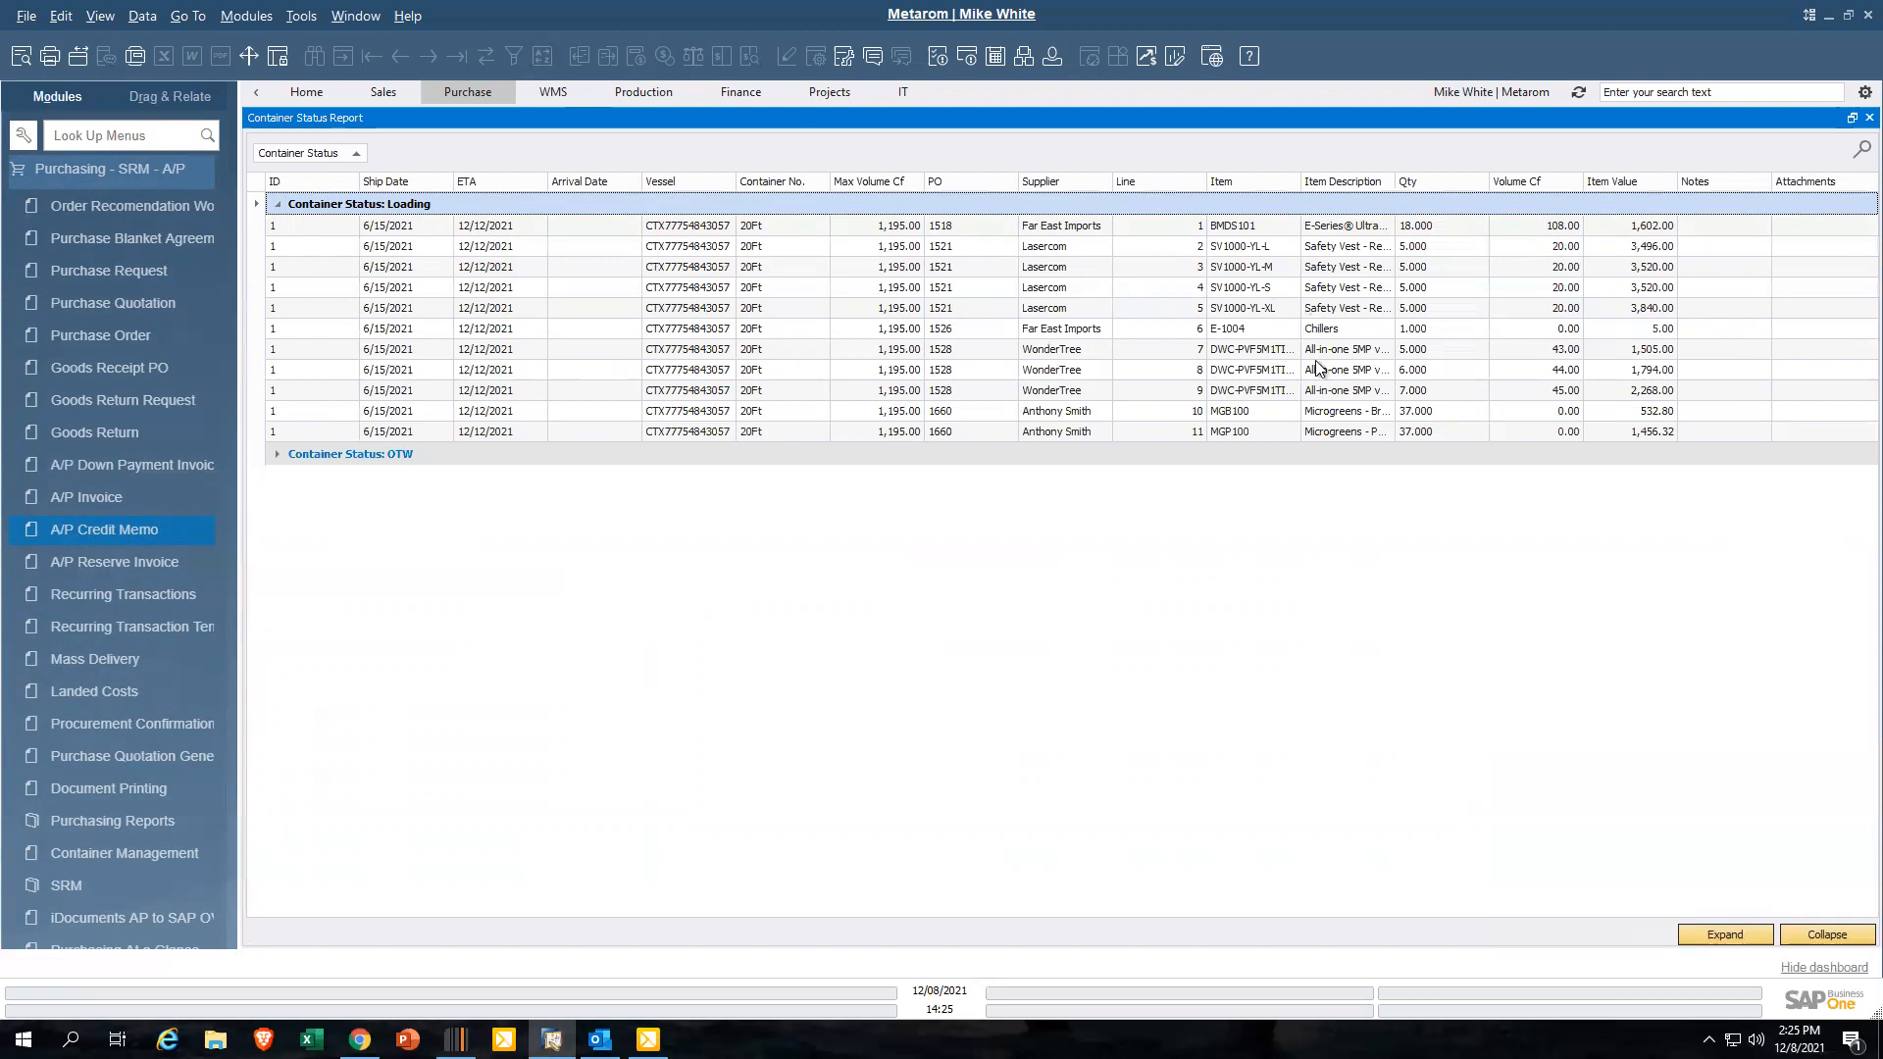
click(263, 204)
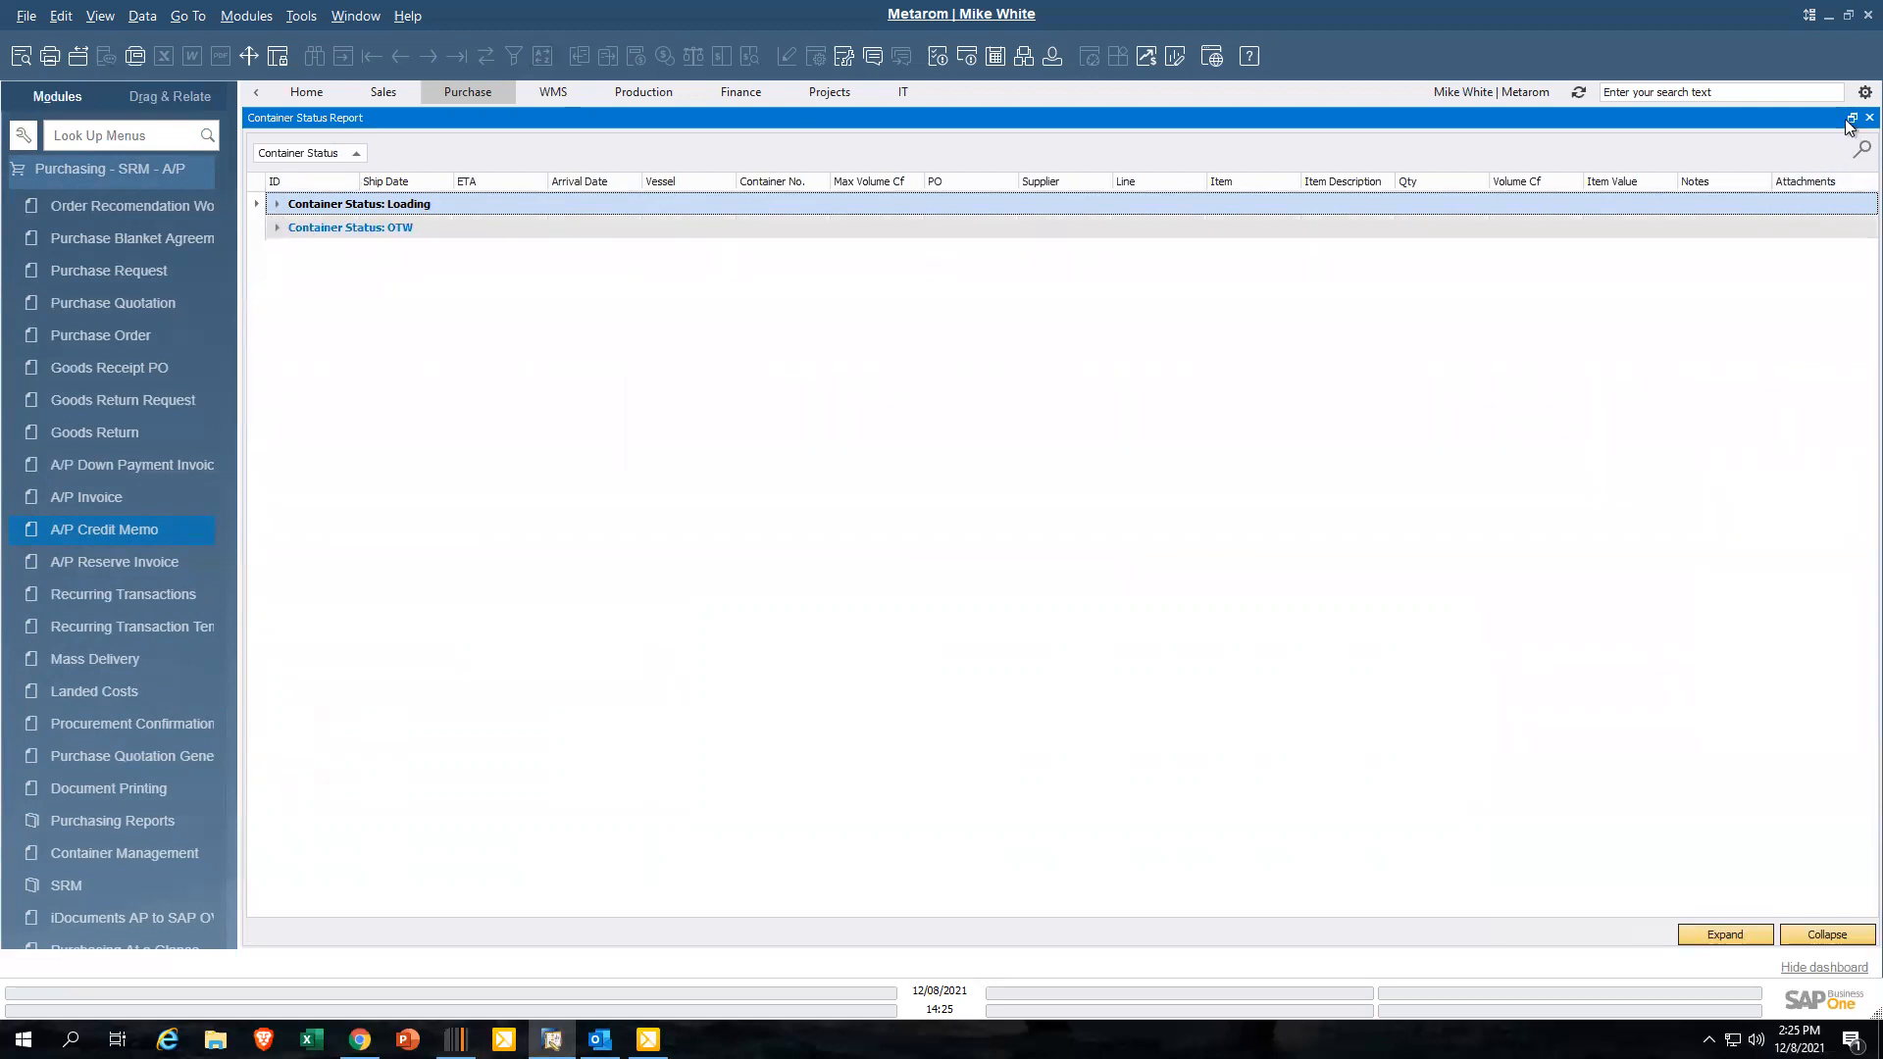
click(1850, 120)
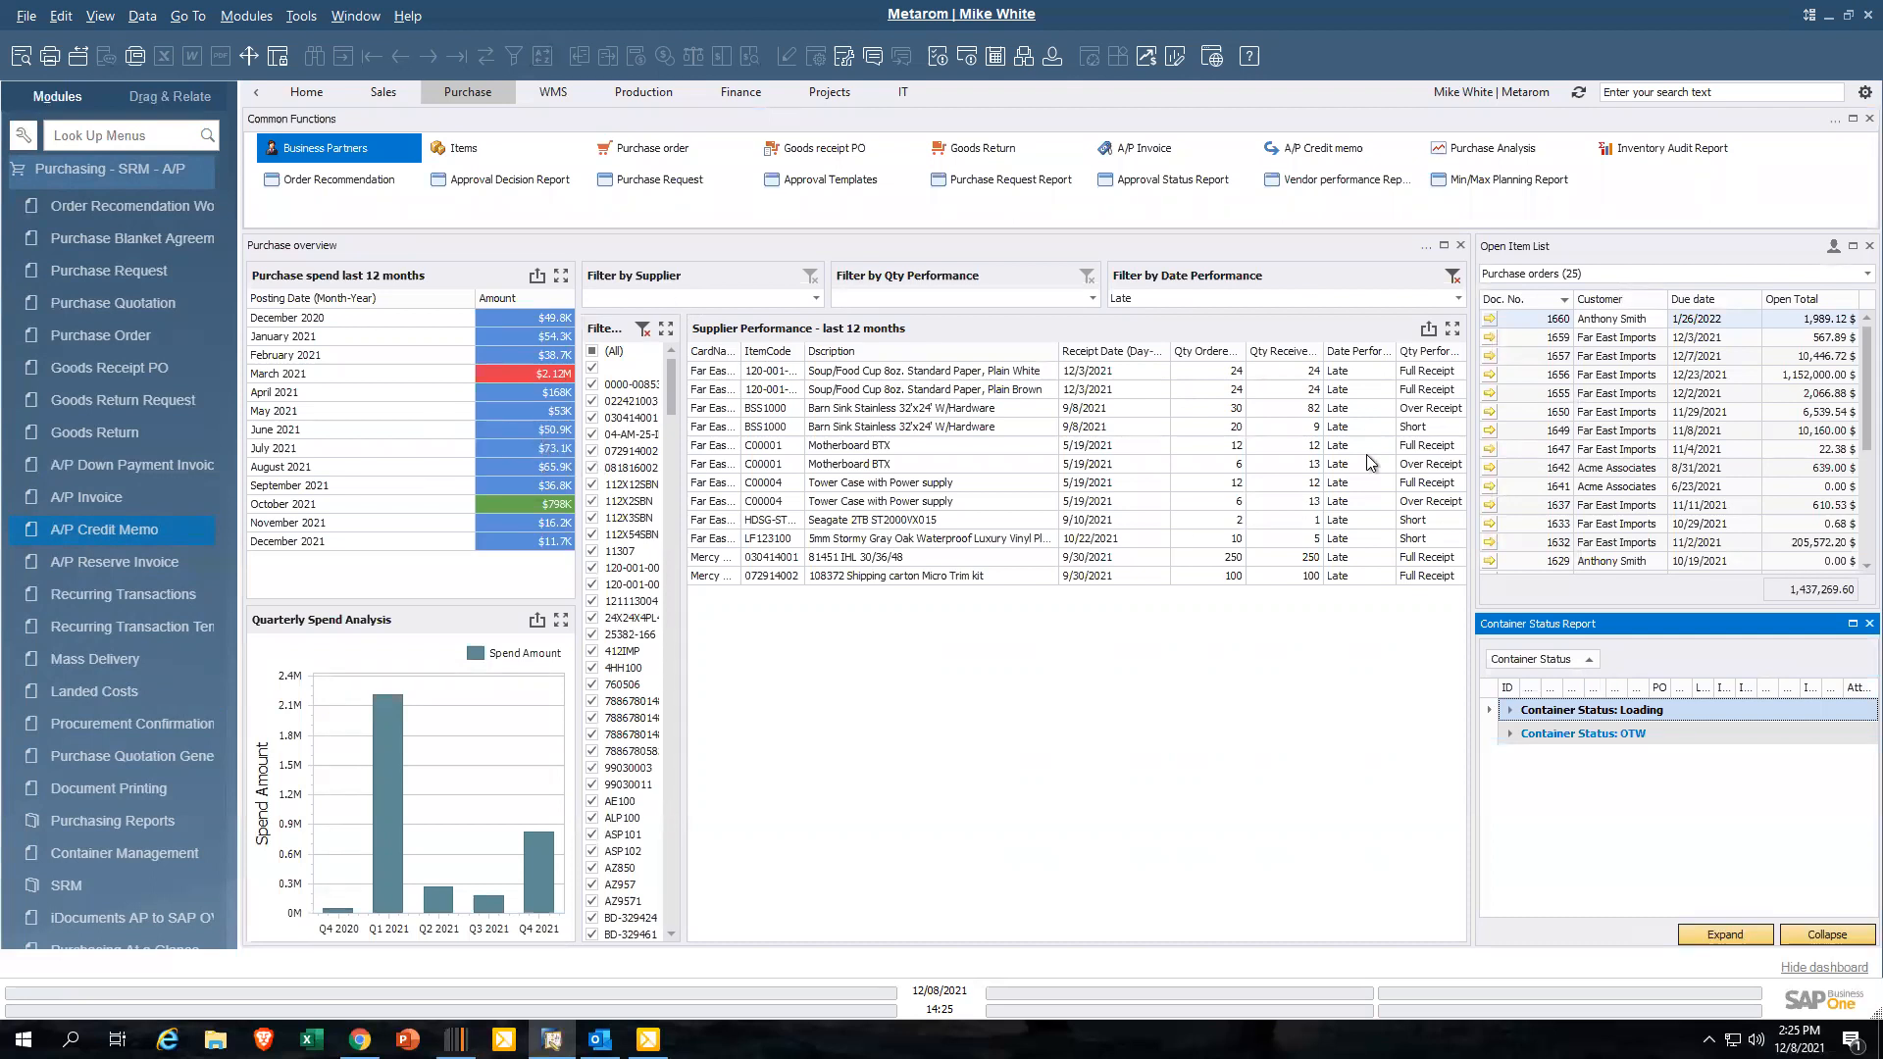
click(638, 247)
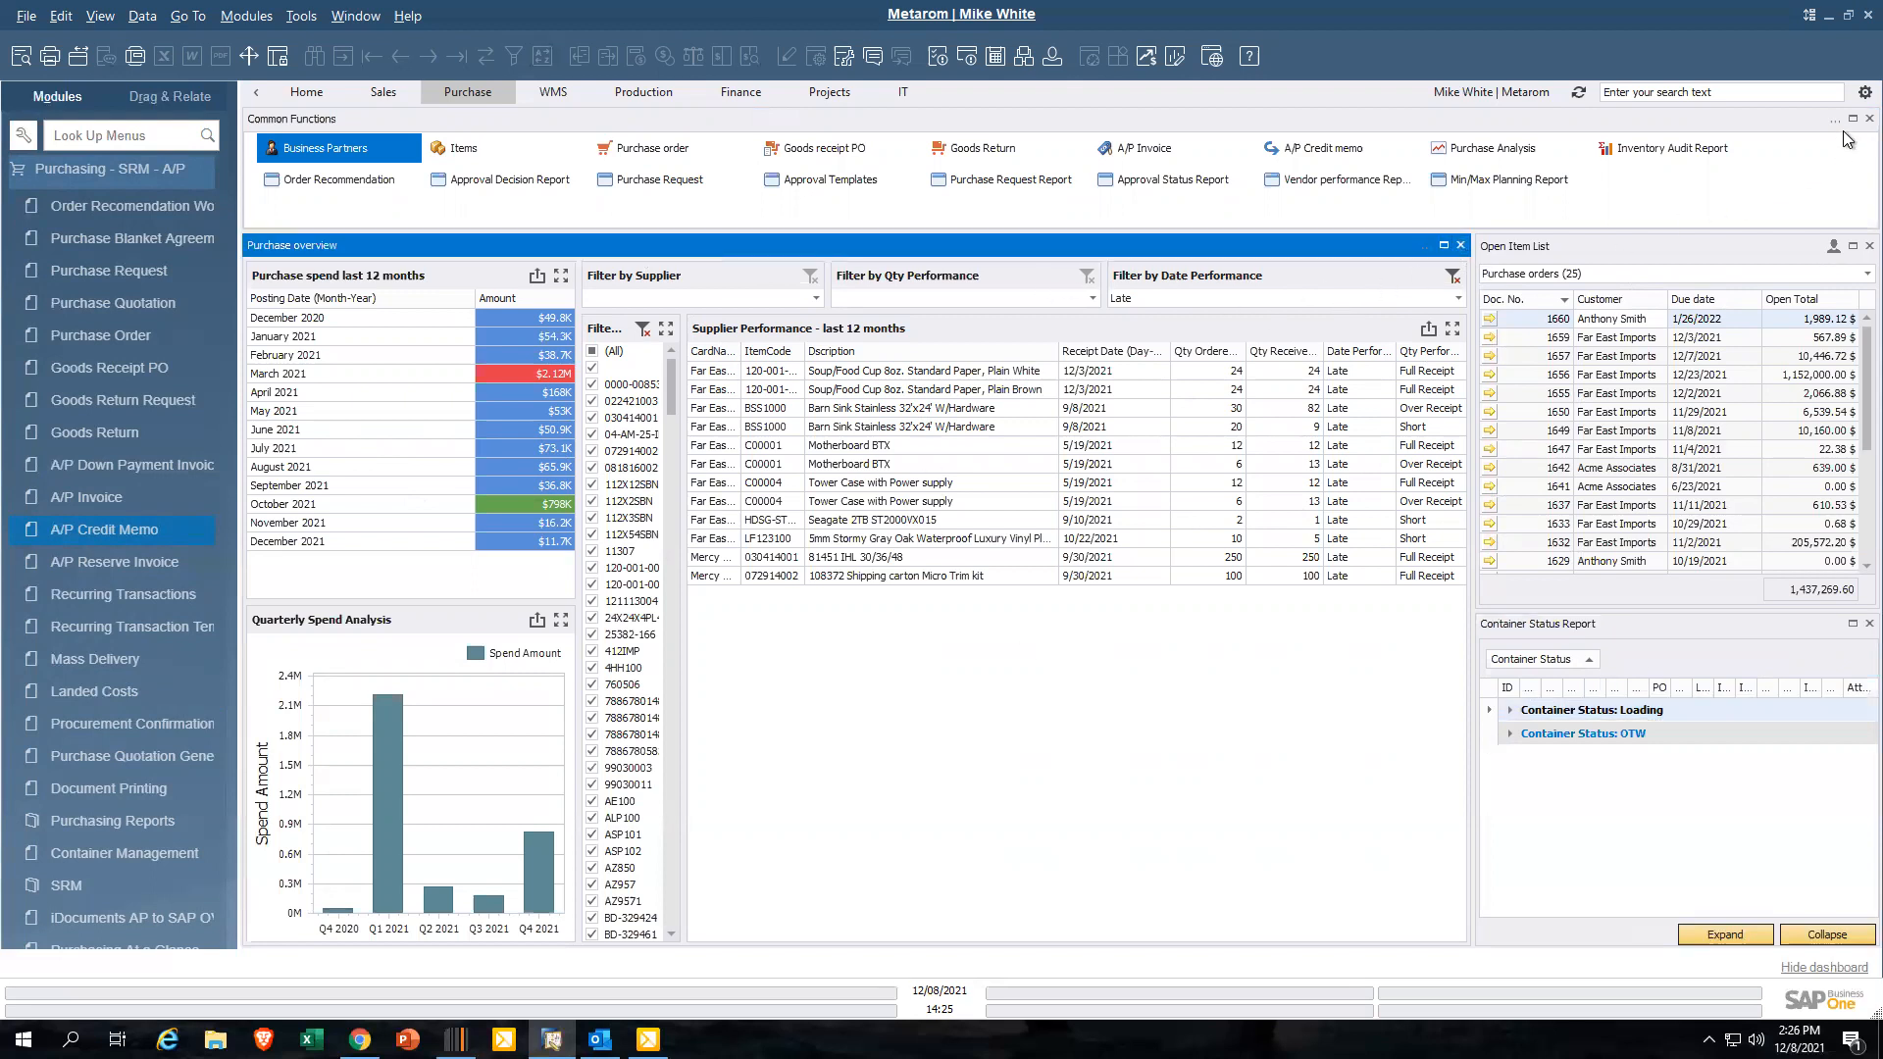
click(1865, 92)
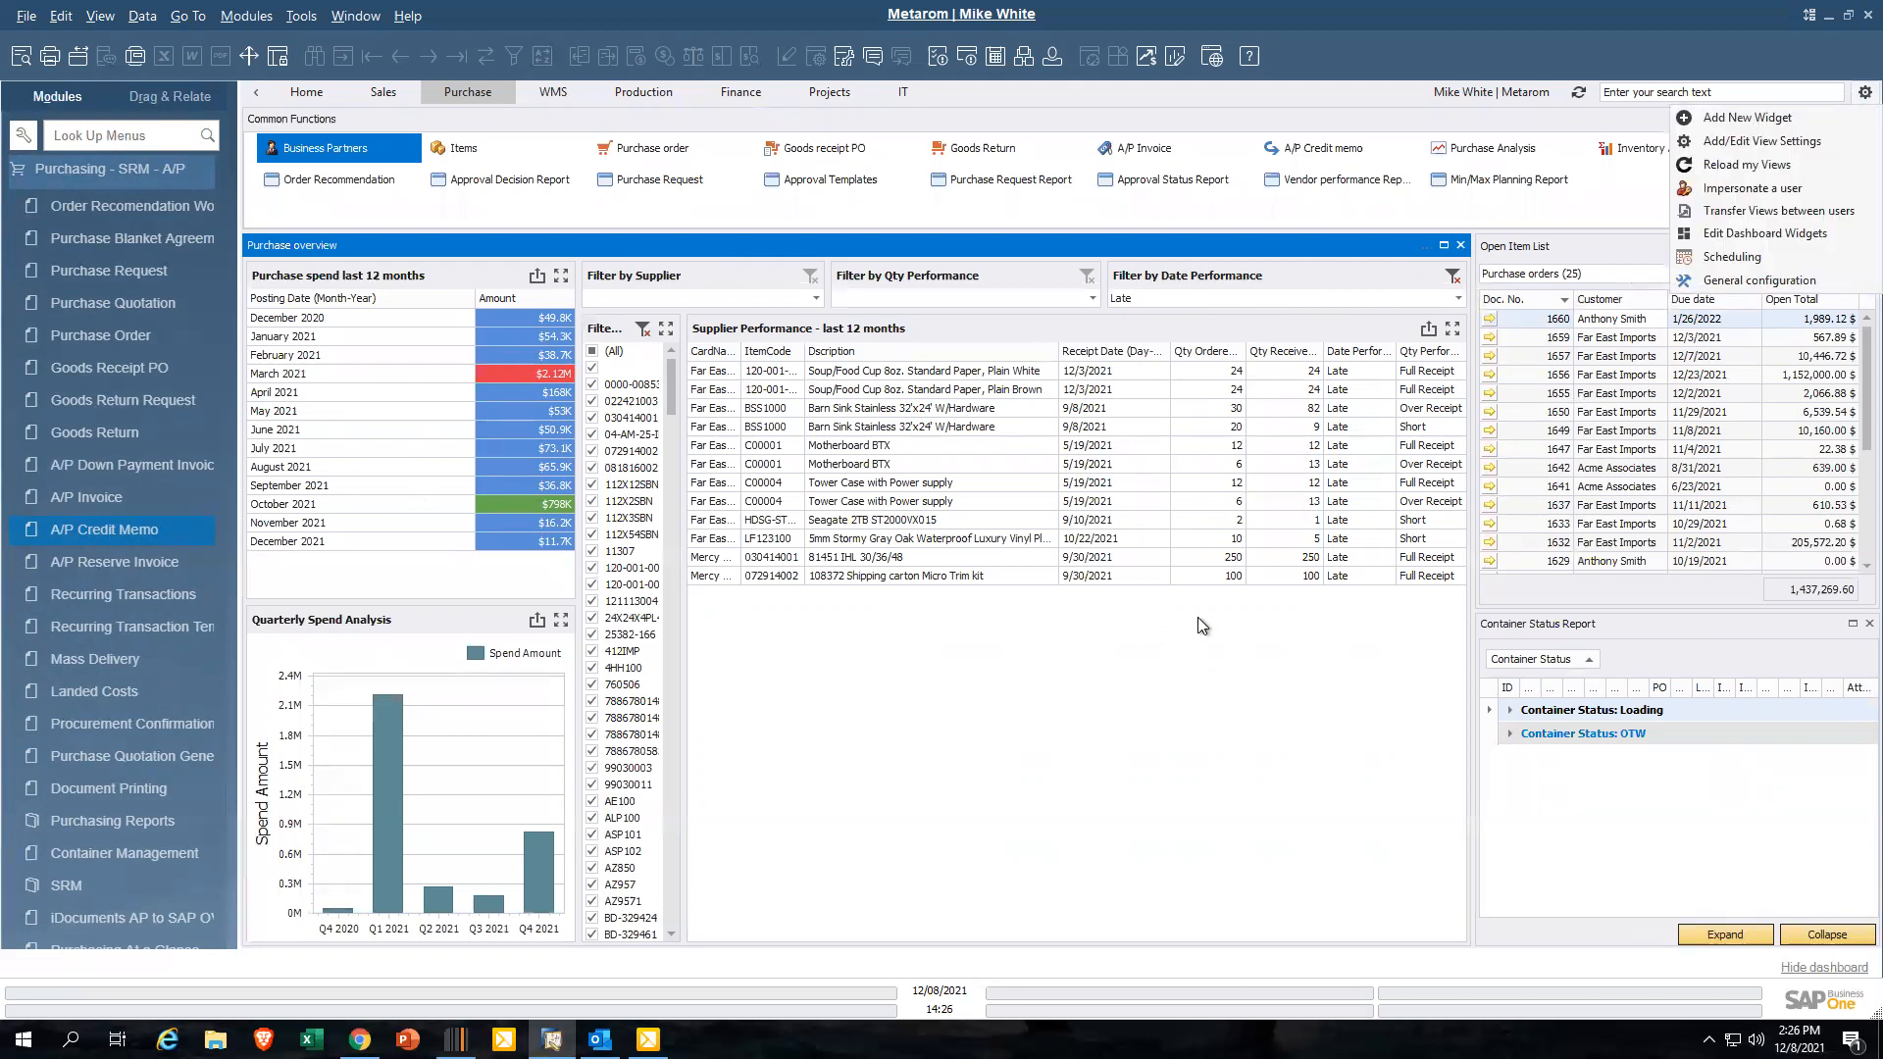
click(922, 244)
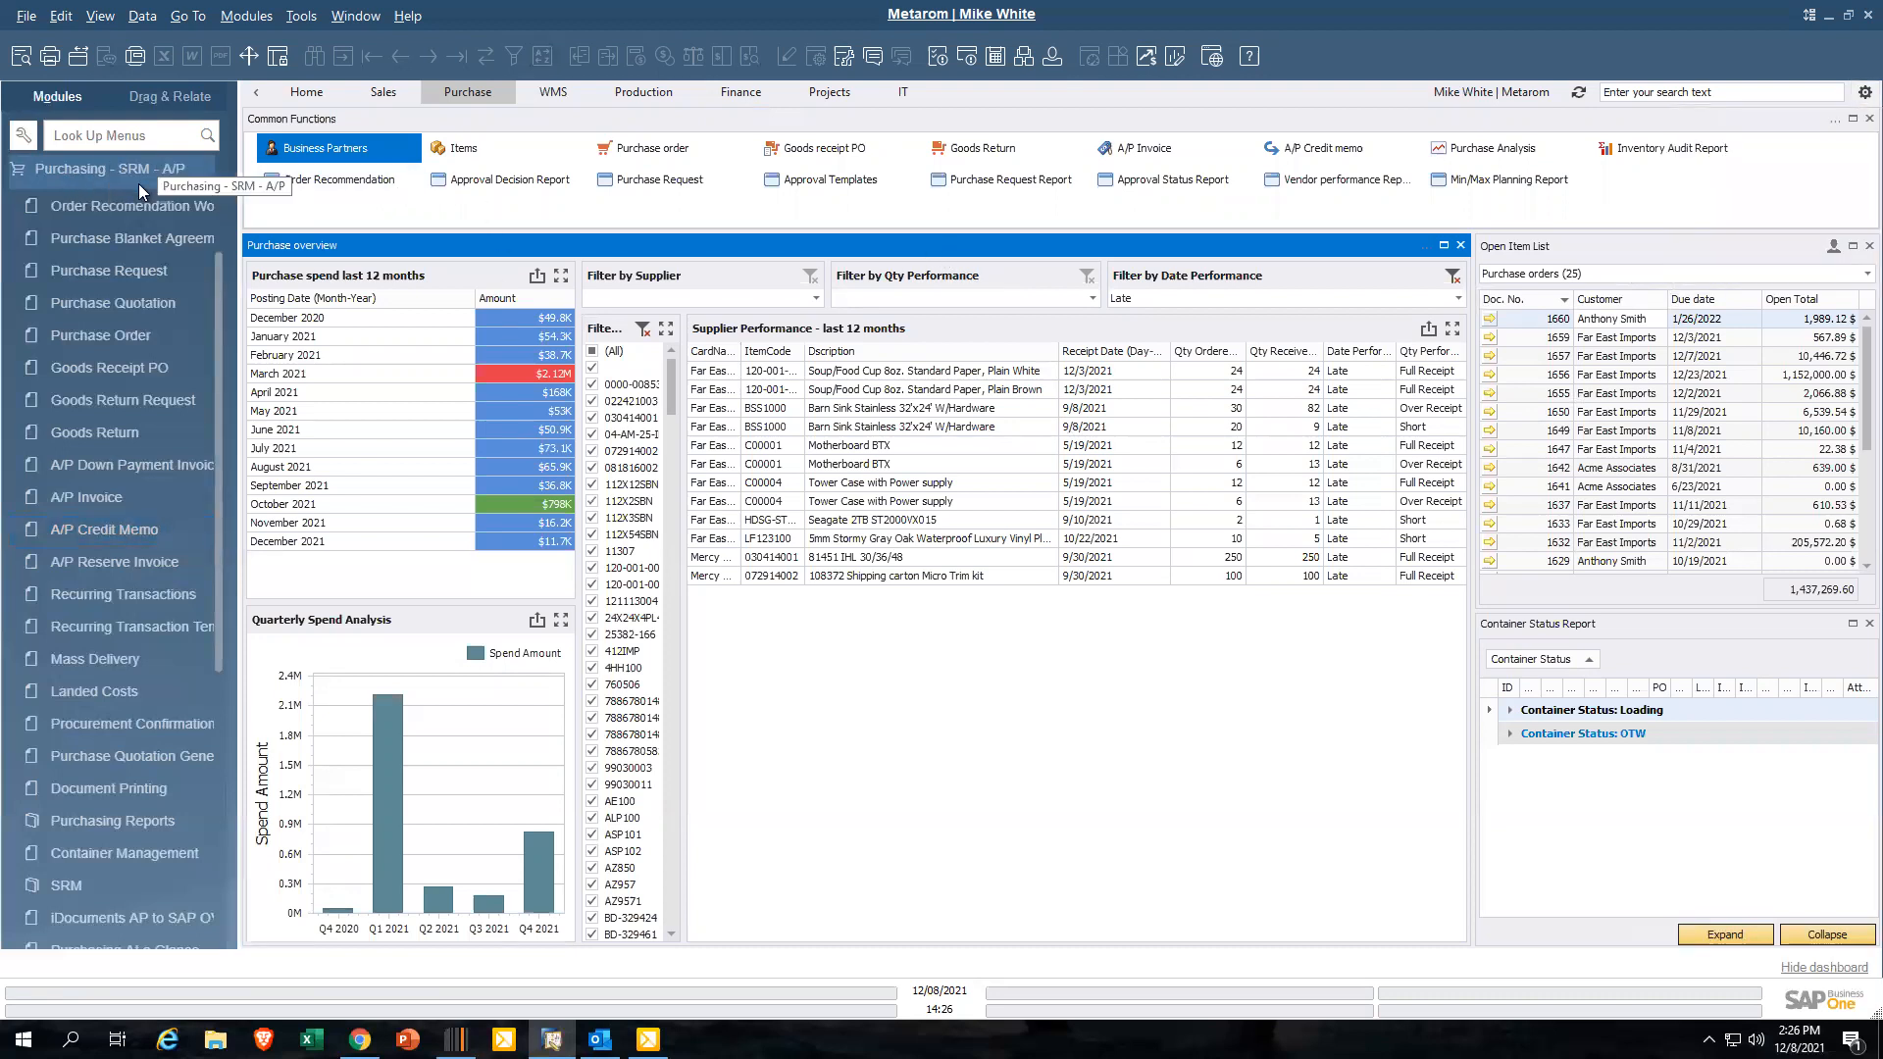
Start a new purchase request and set its department to Accounting
click(91, 275)
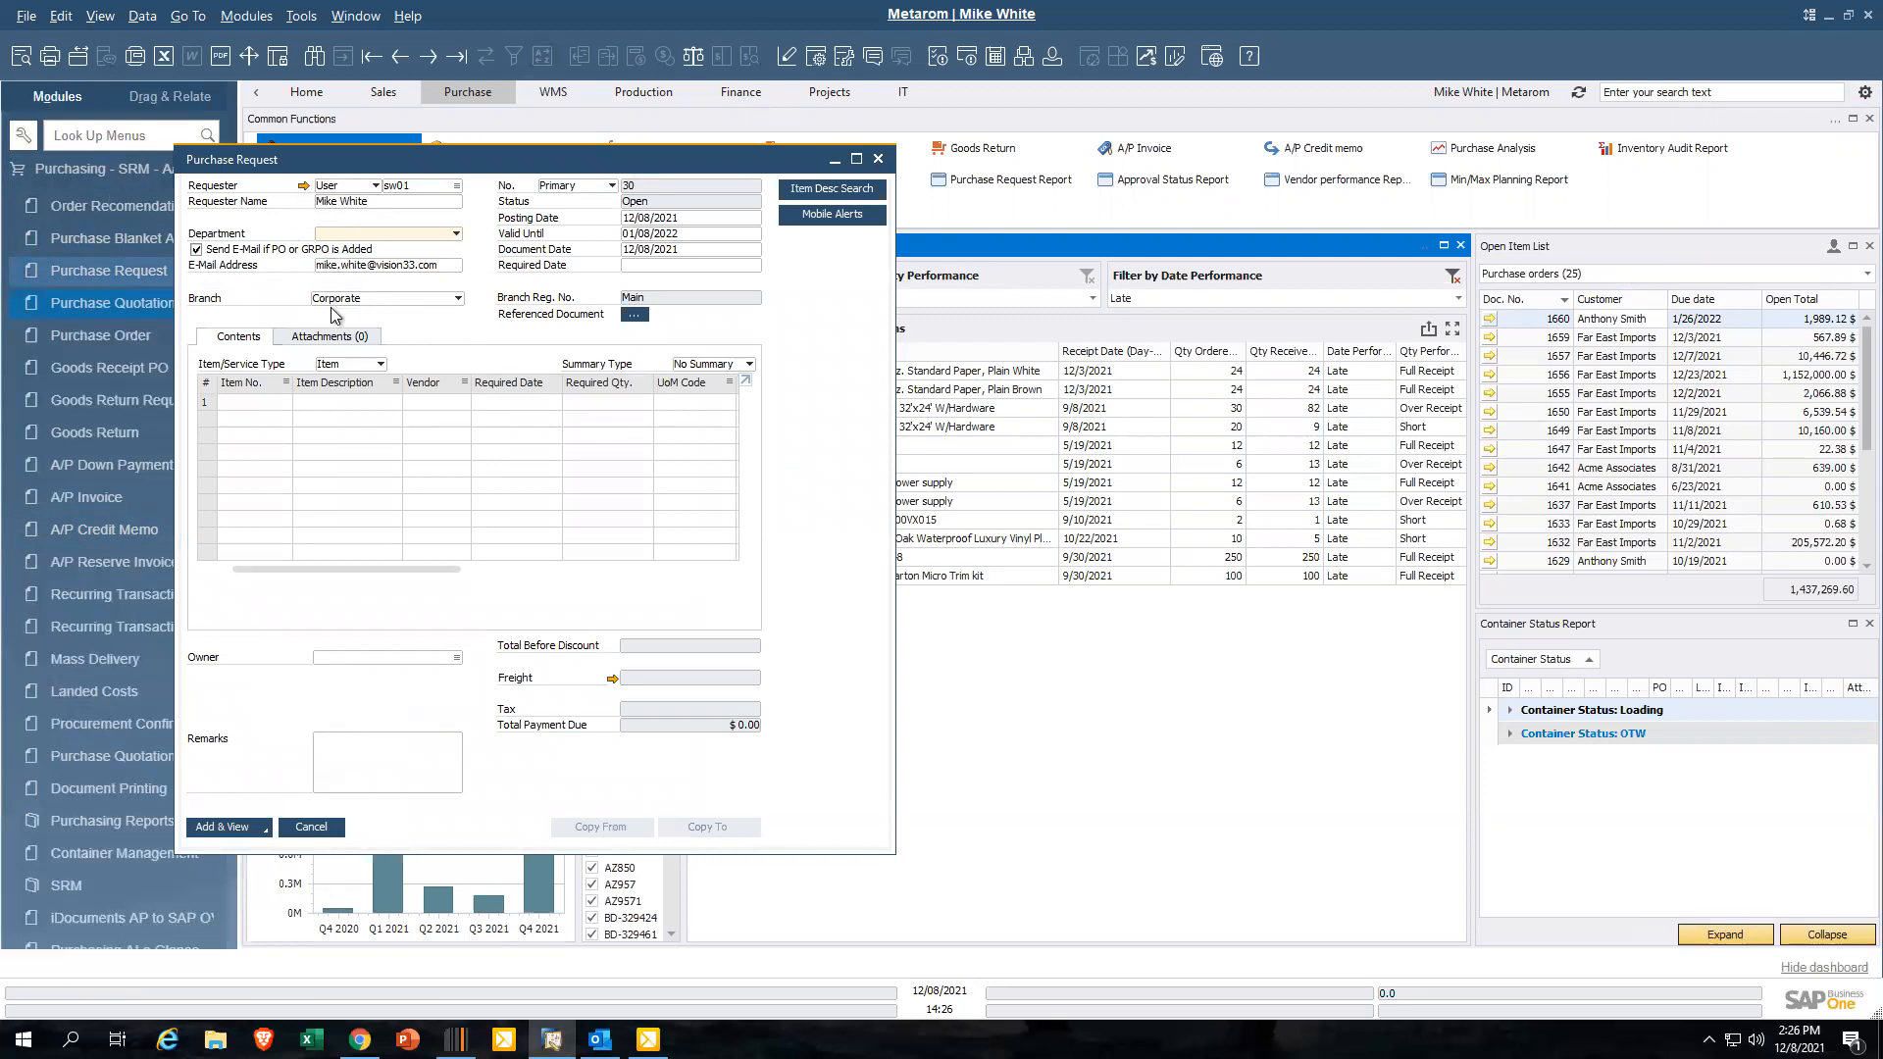
click(456, 235)
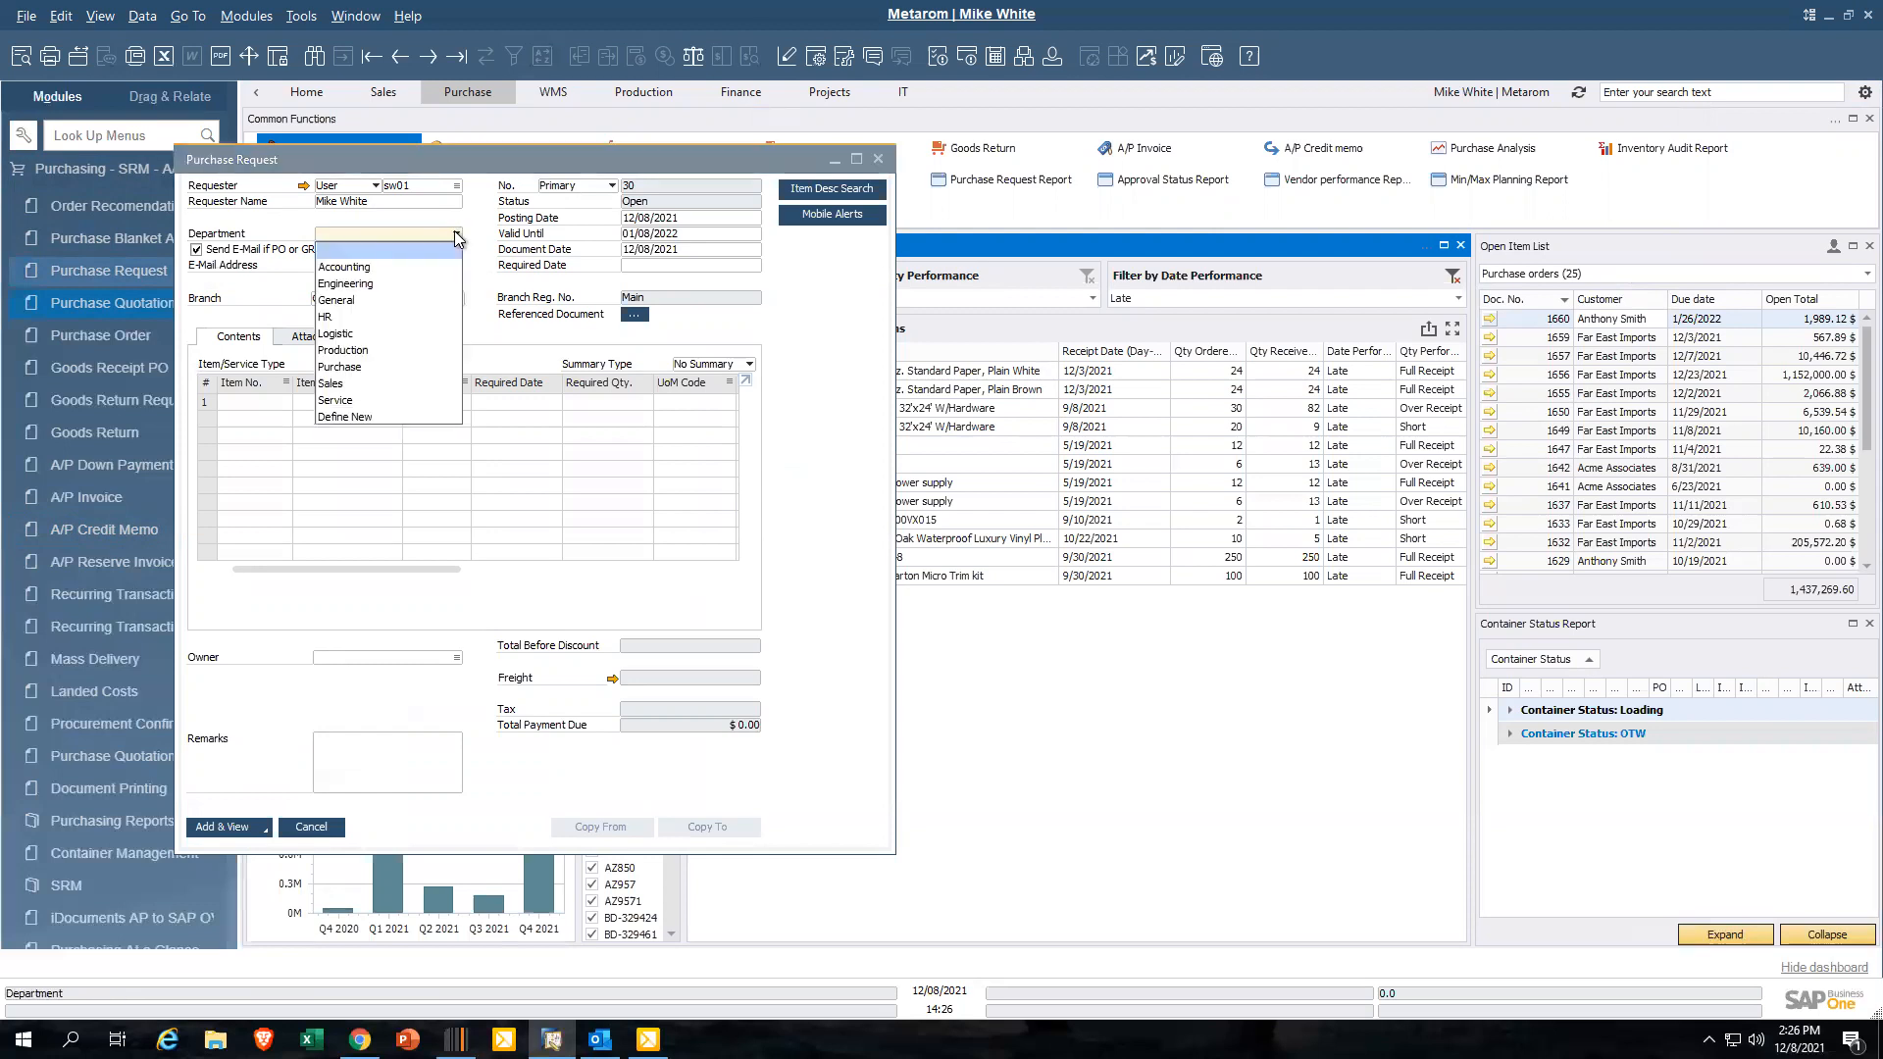
click(373, 276)
Open the item list for the first line of the purchase request and browse the Cameras subgroup under Electronics
click(271, 403)
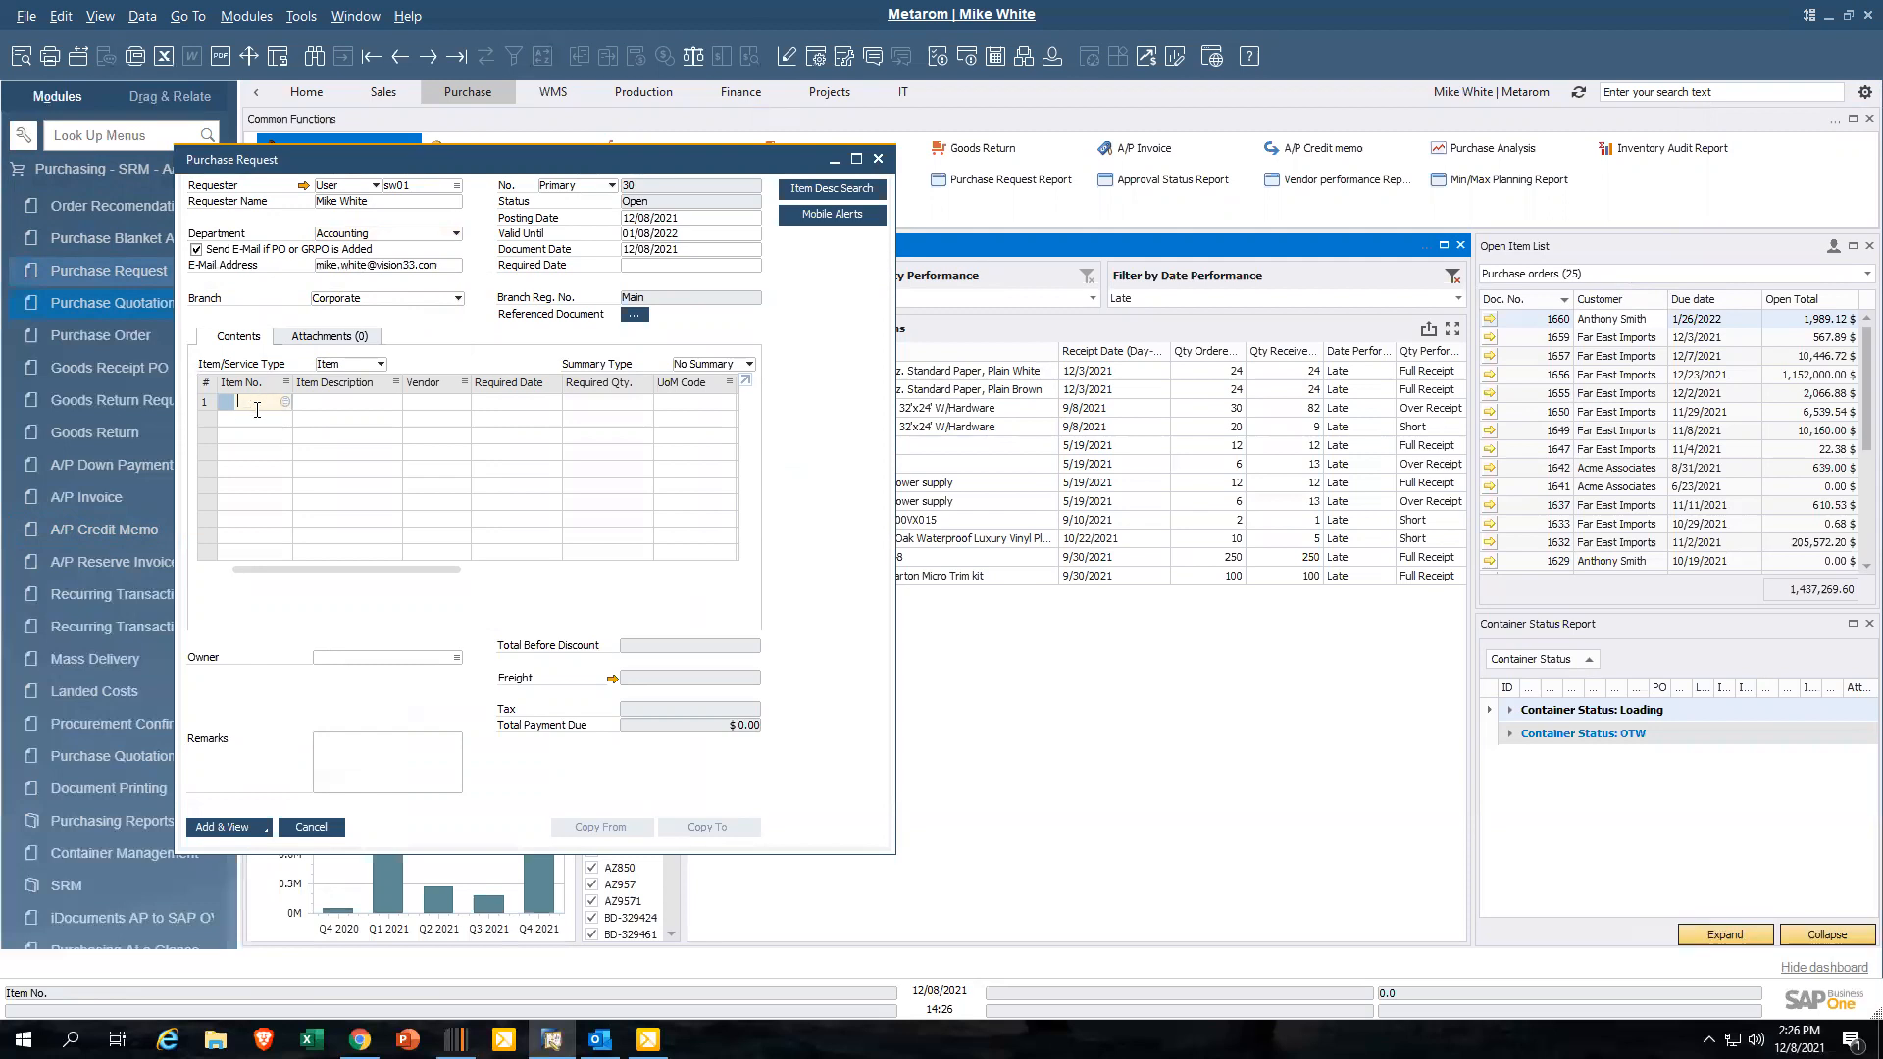
click(286, 402)
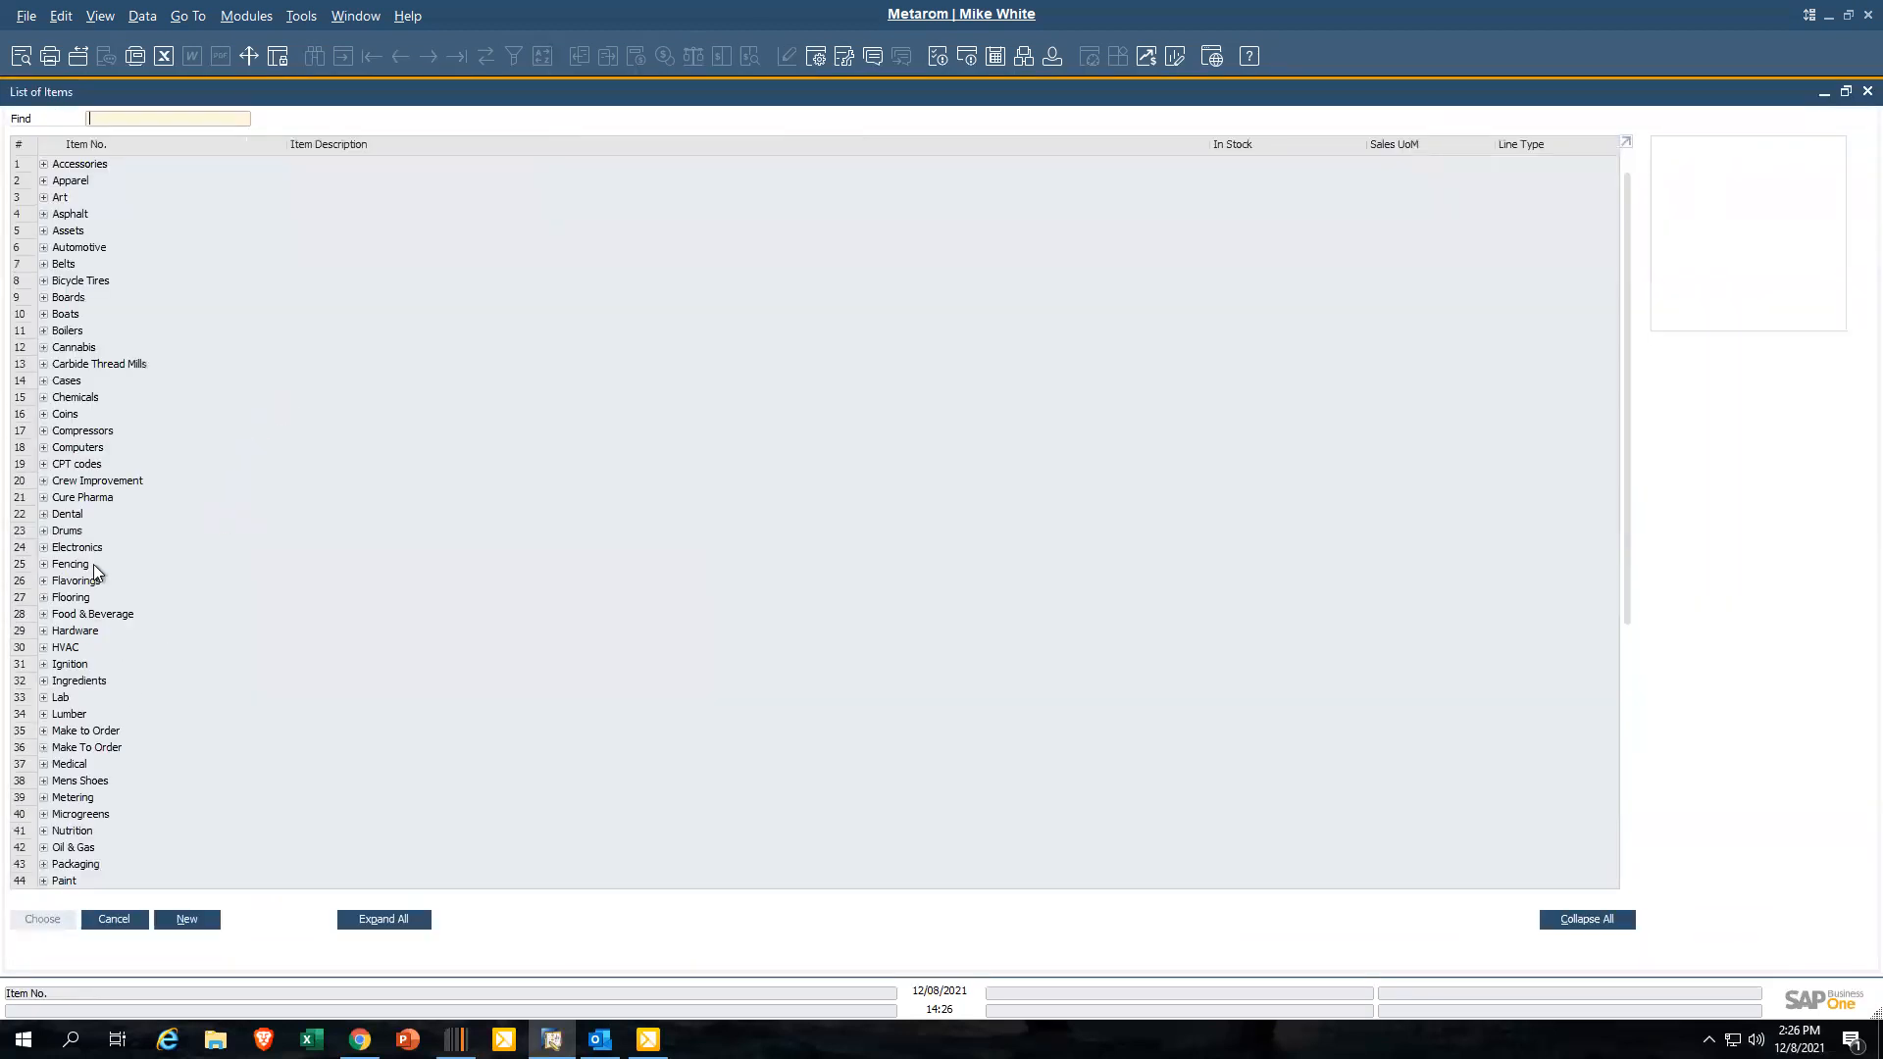
click(44, 548)
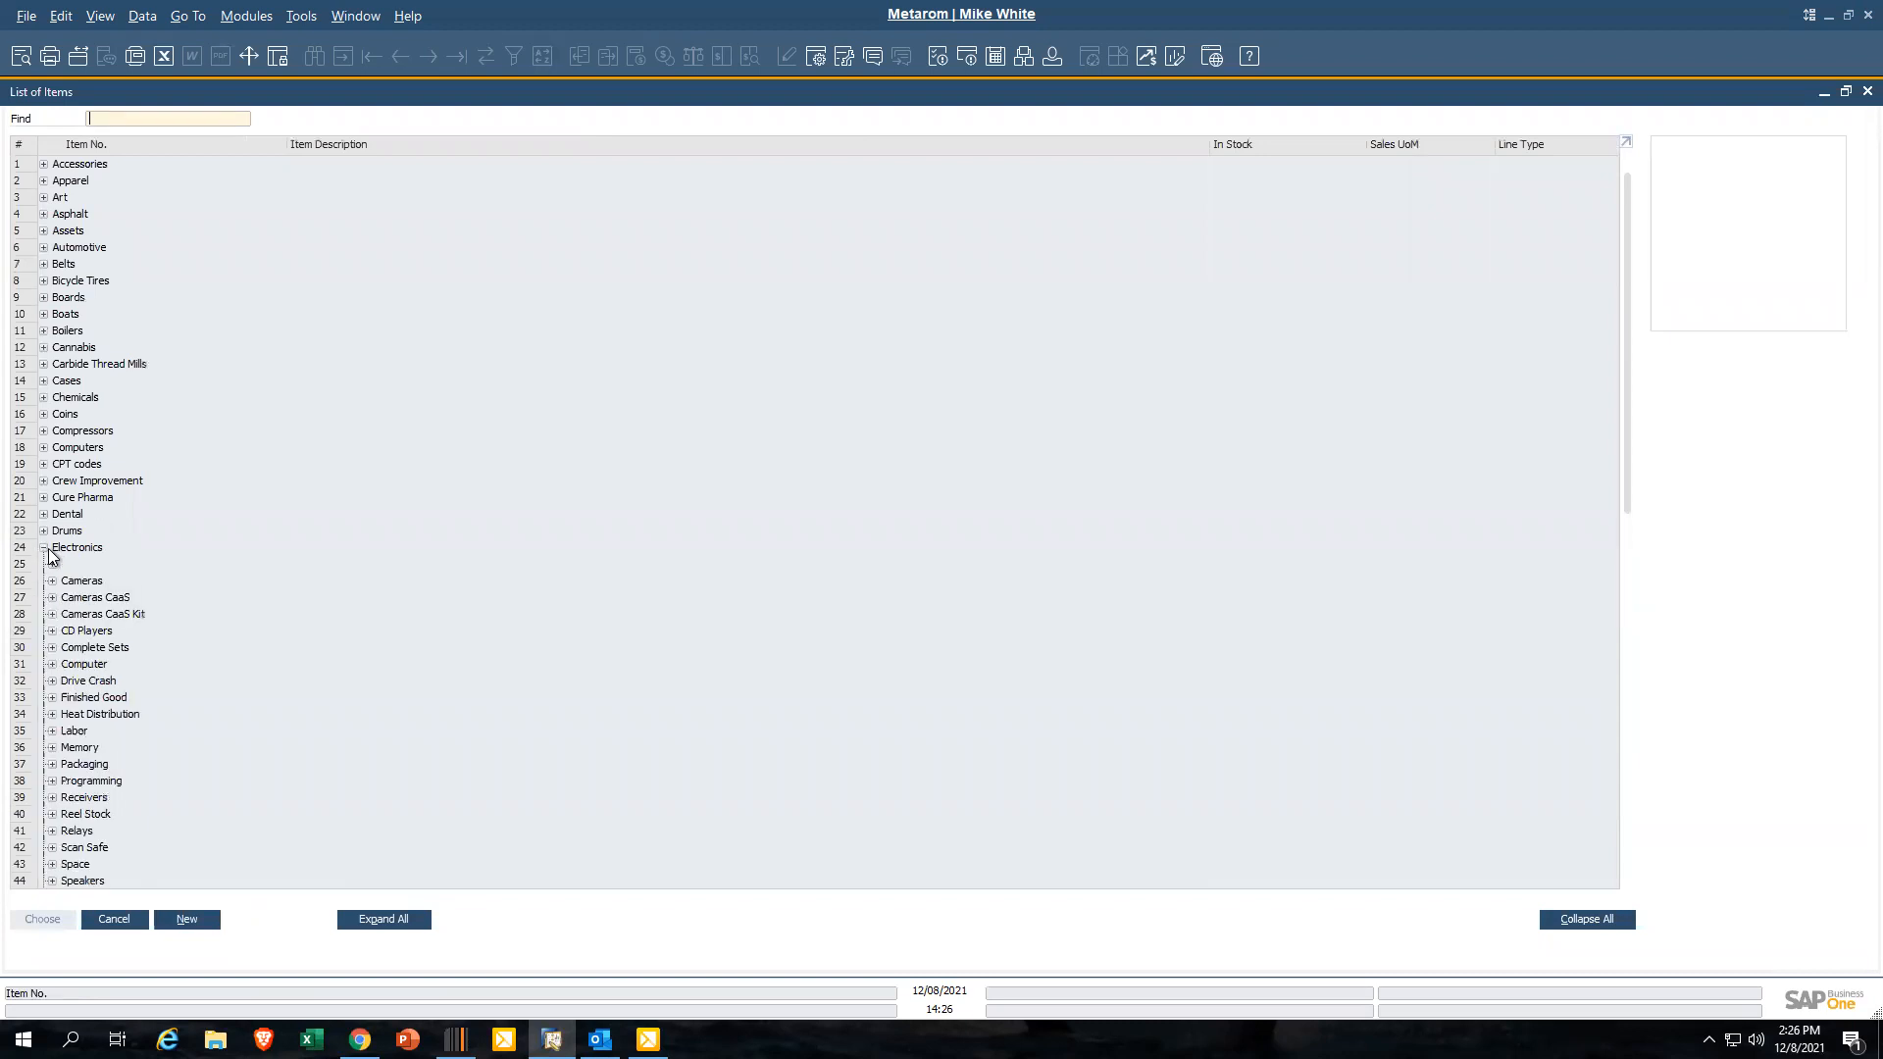
click(52, 581)
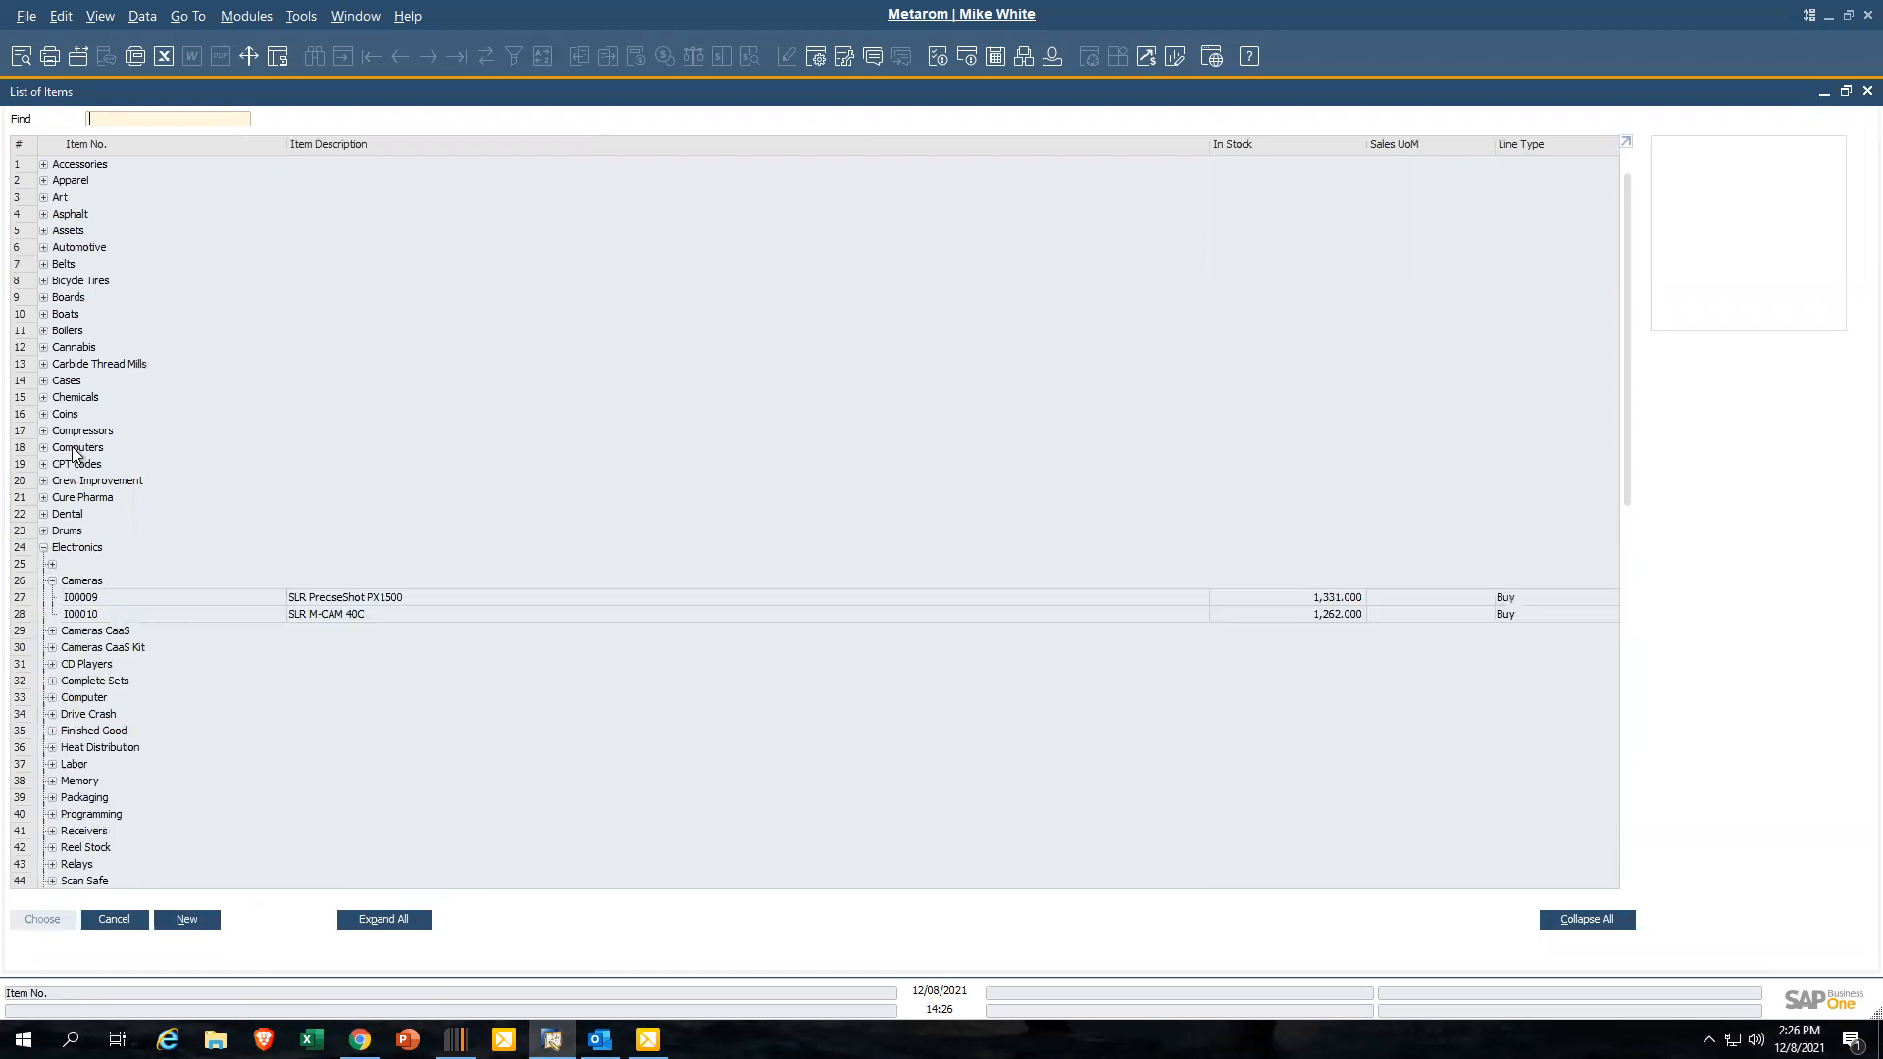
Collapse Electronics and expand the Caramel, Finished Goods, Mint and Pumpkin subgroups under Flavorings in the item list
click(44, 548)
click(44, 582)
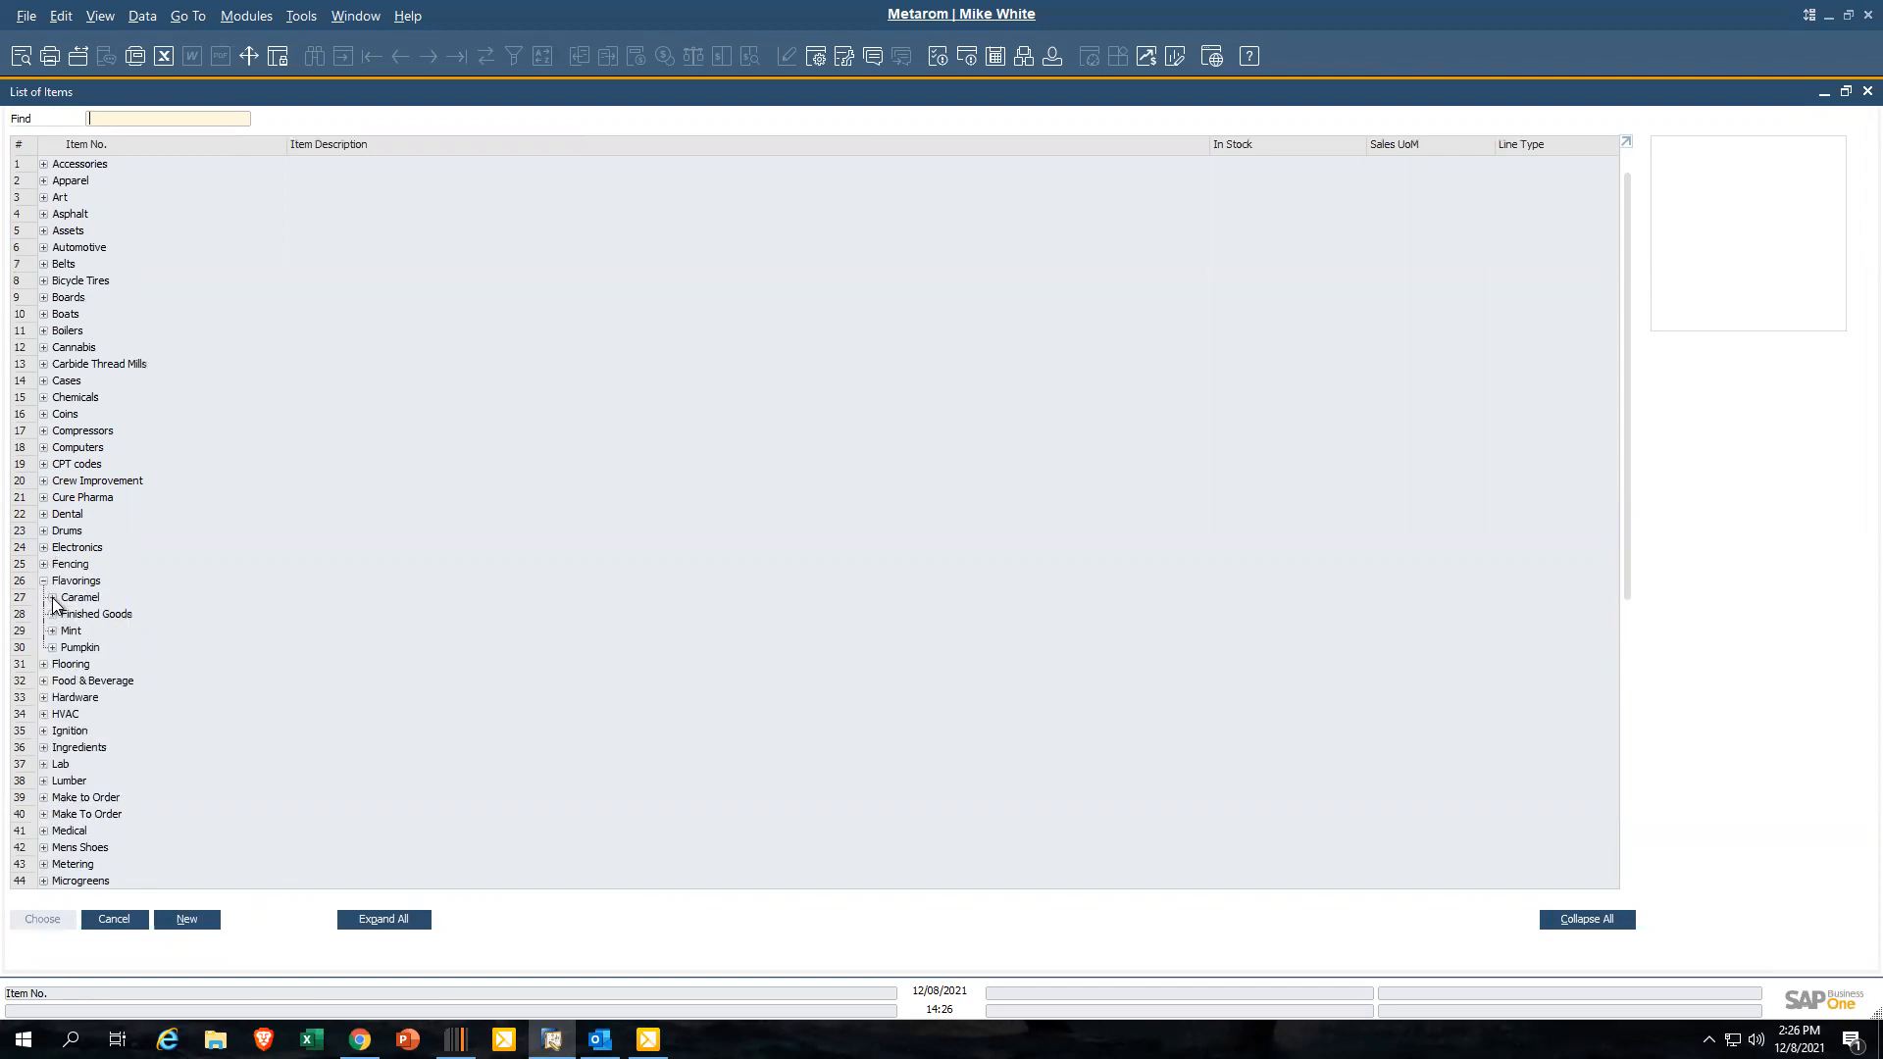
click(52, 598)
click(52, 632)
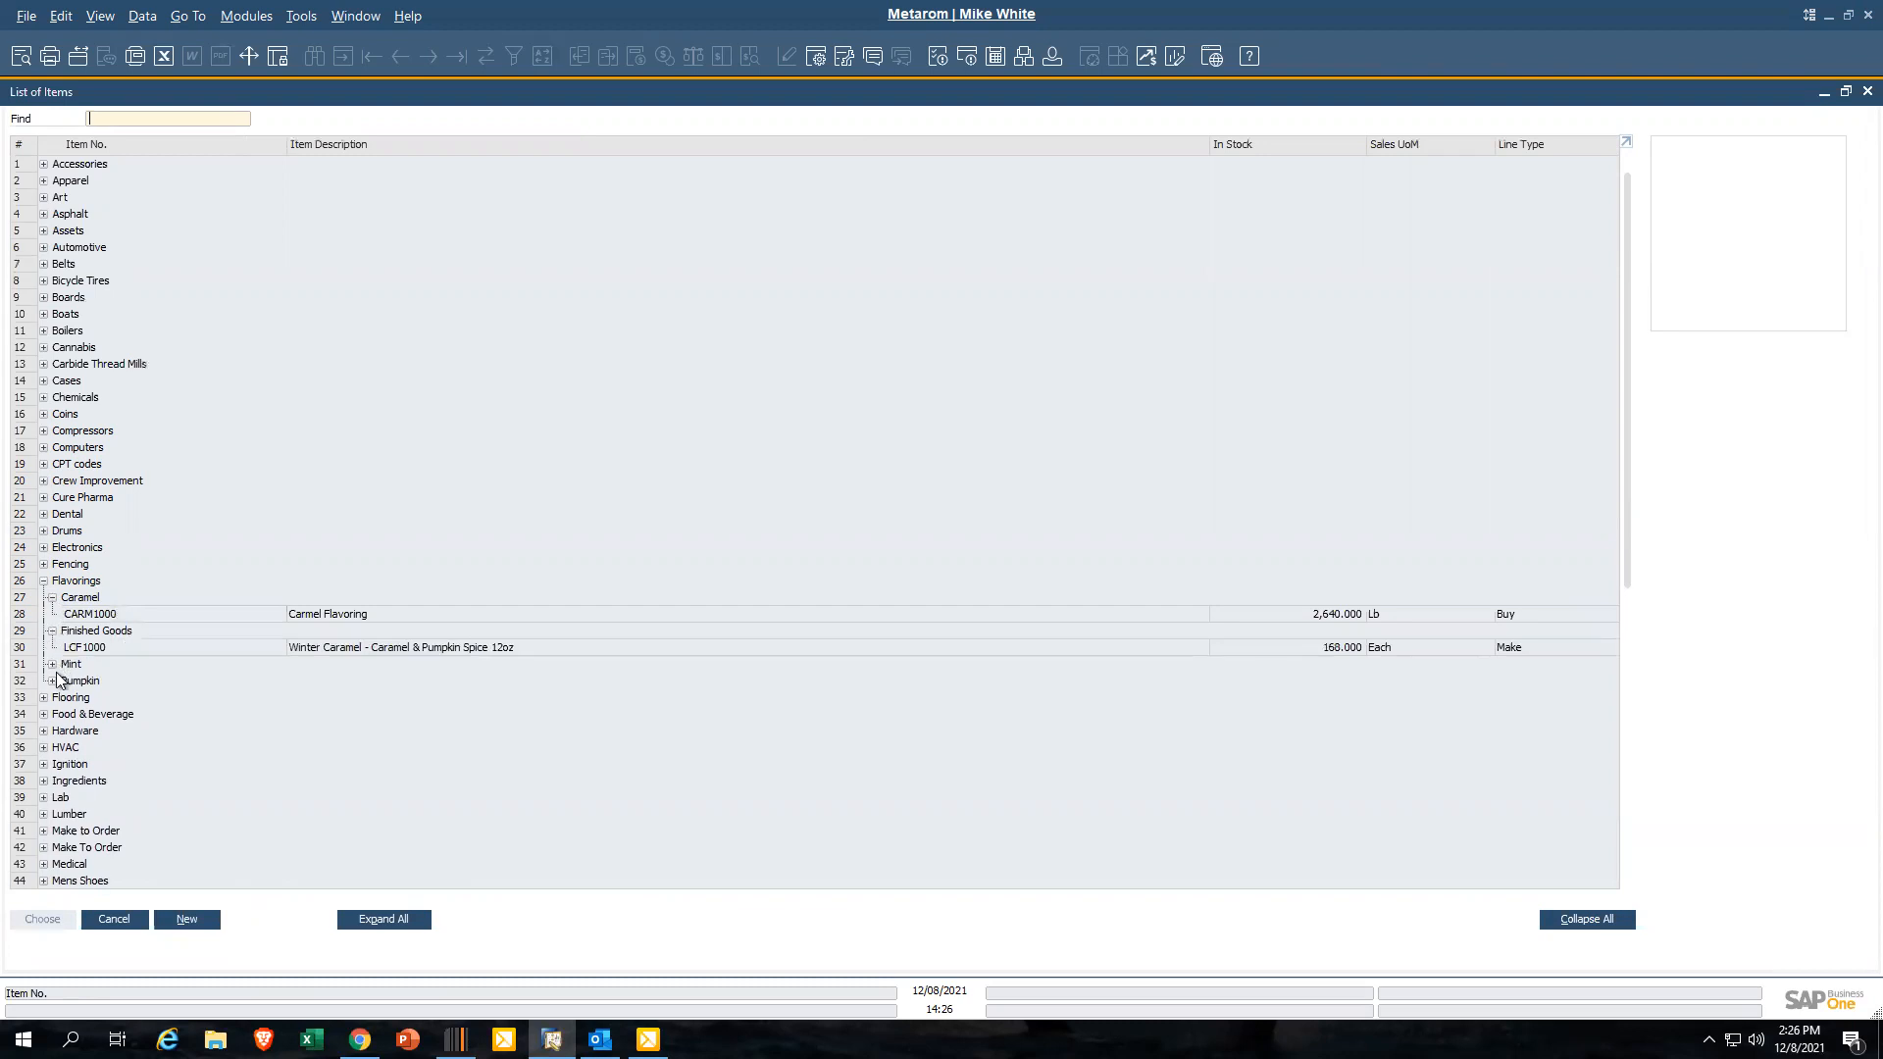
click(52, 665)
click(53, 697)
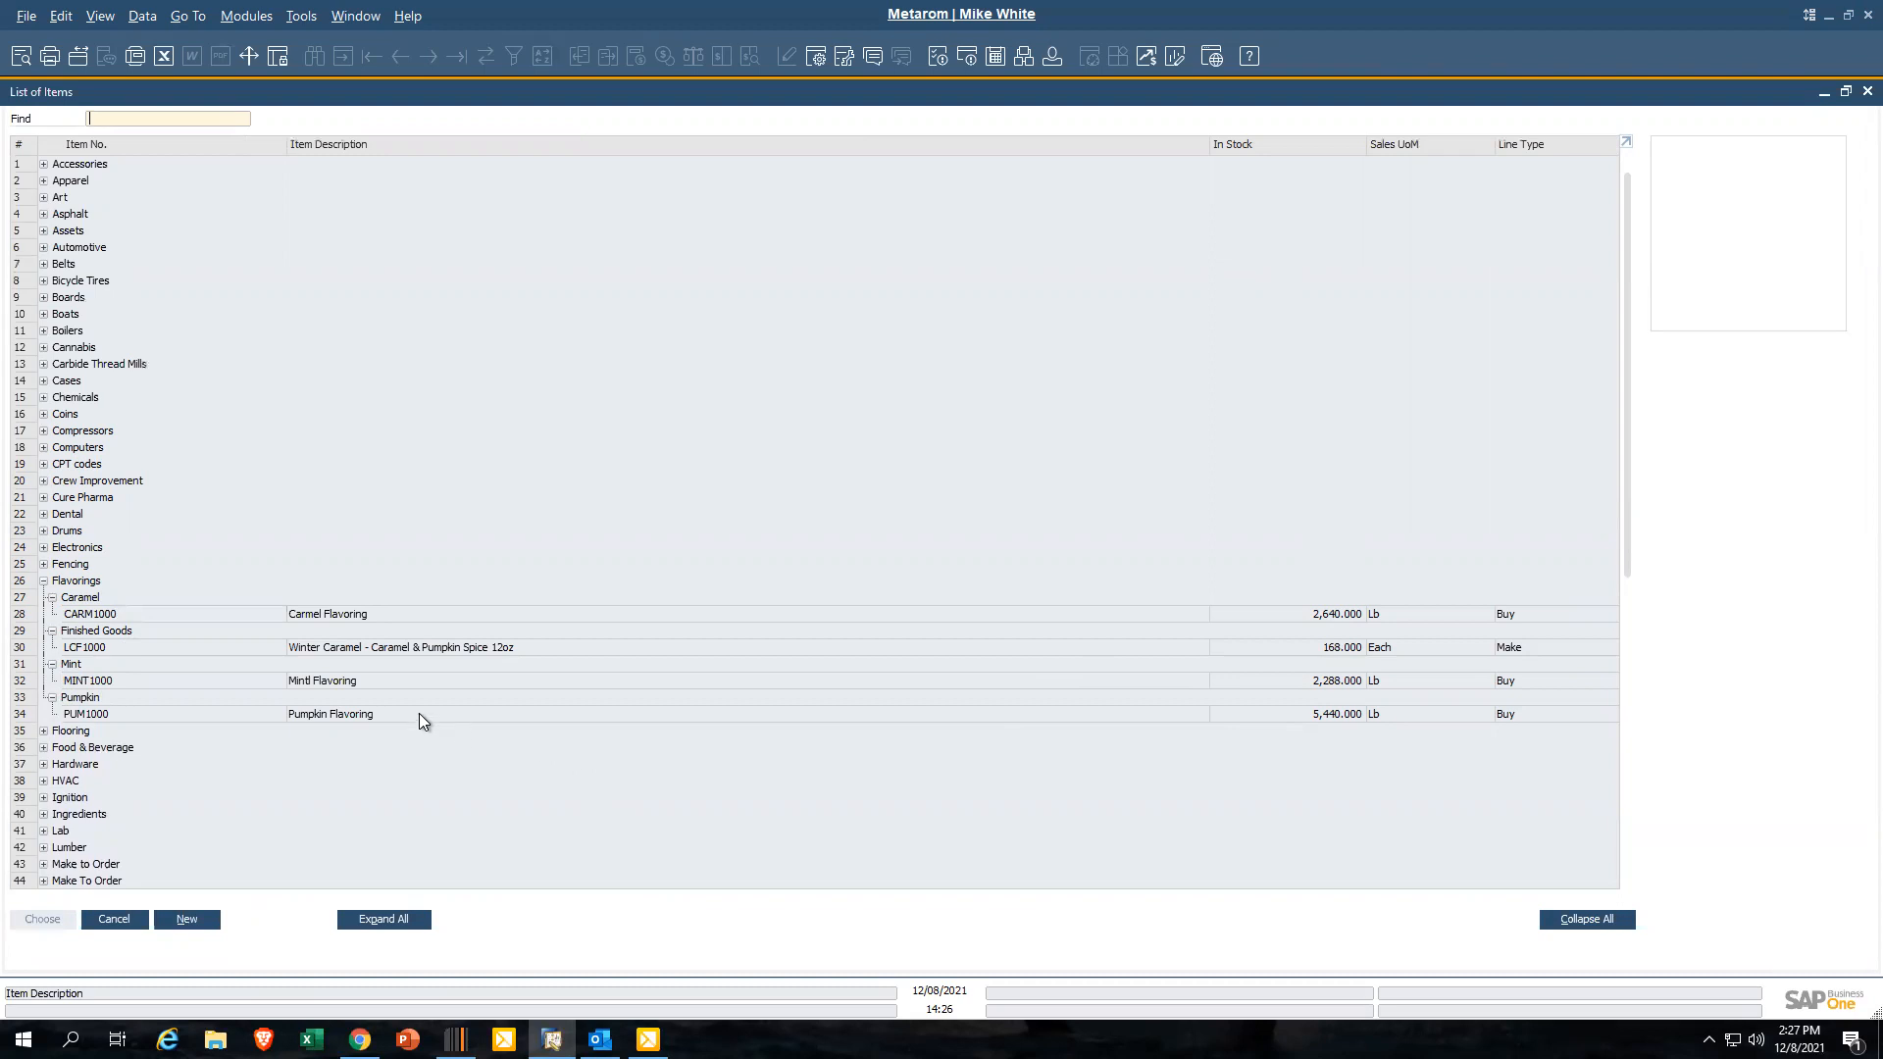
Add the Pumpkin (PUM1000), Mint (MINT1000) and Carmel (CARM1000) flavoring items together as lines of the purchase request
click(390, 714)
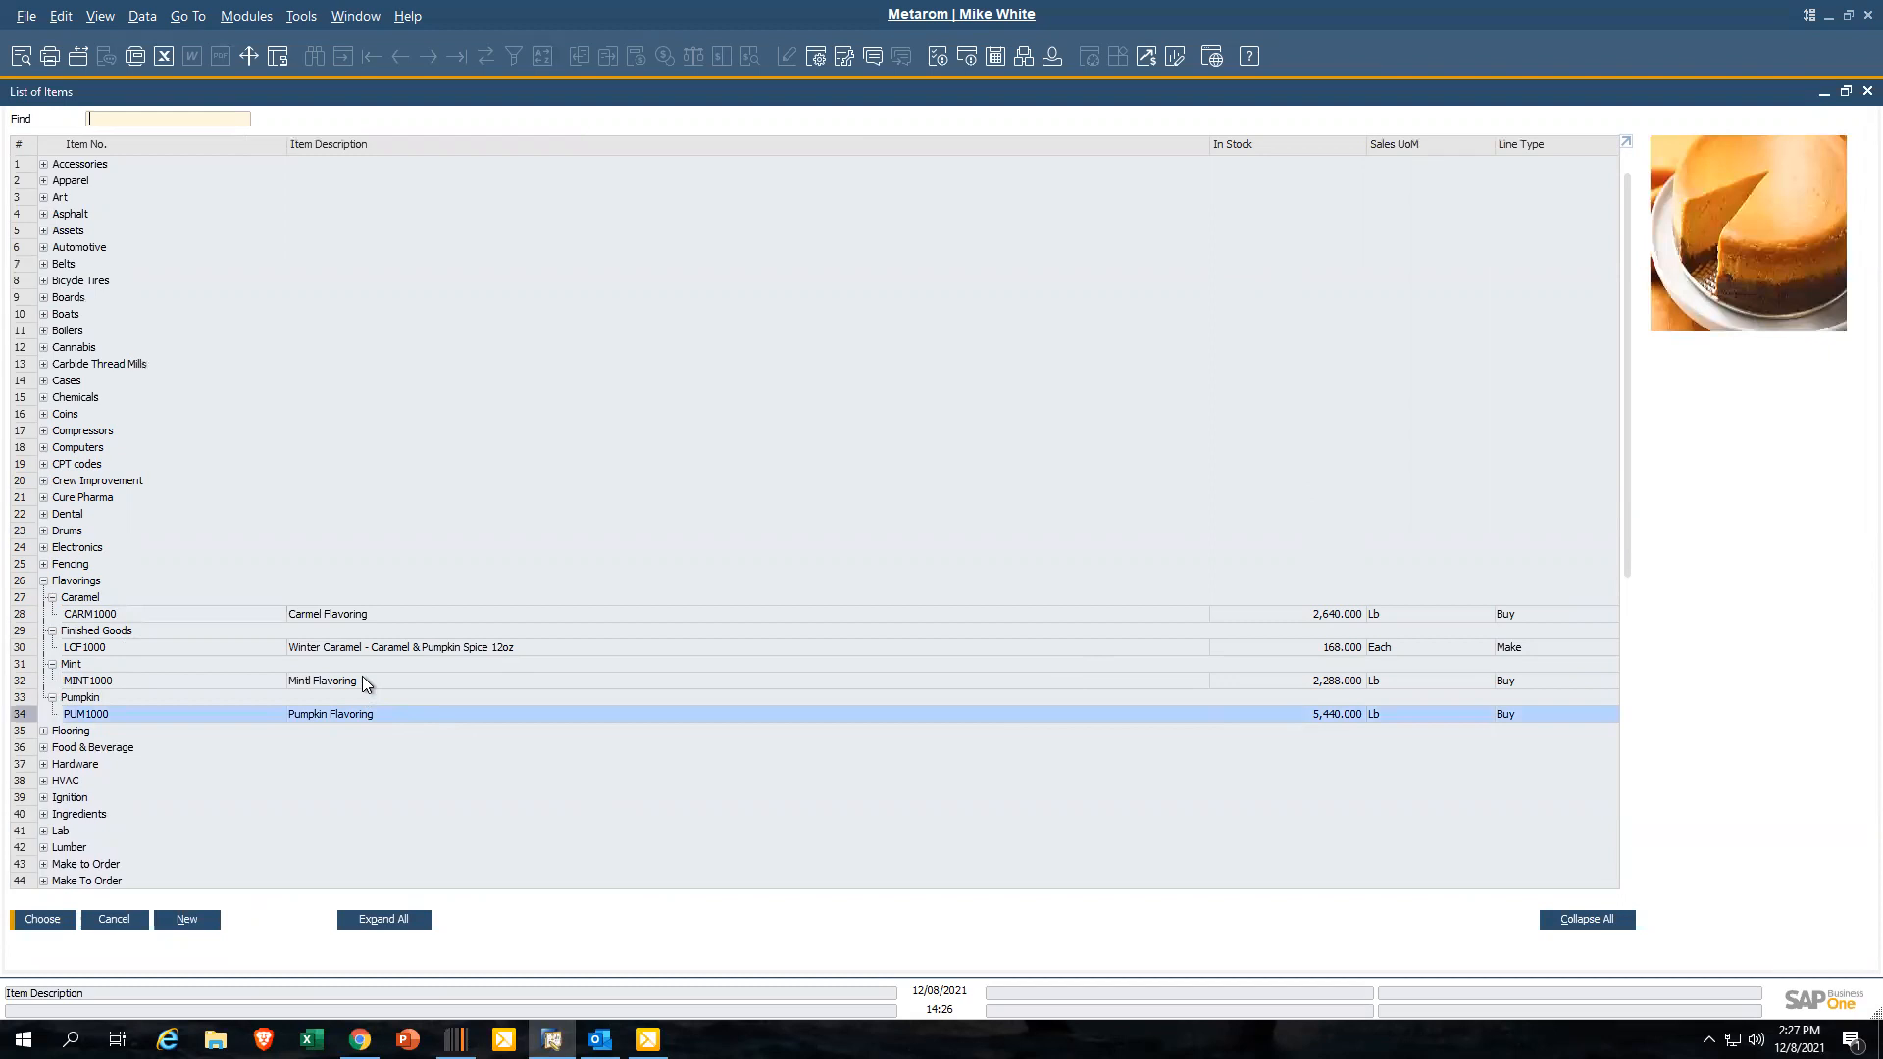
ctrl+click(364, 681)
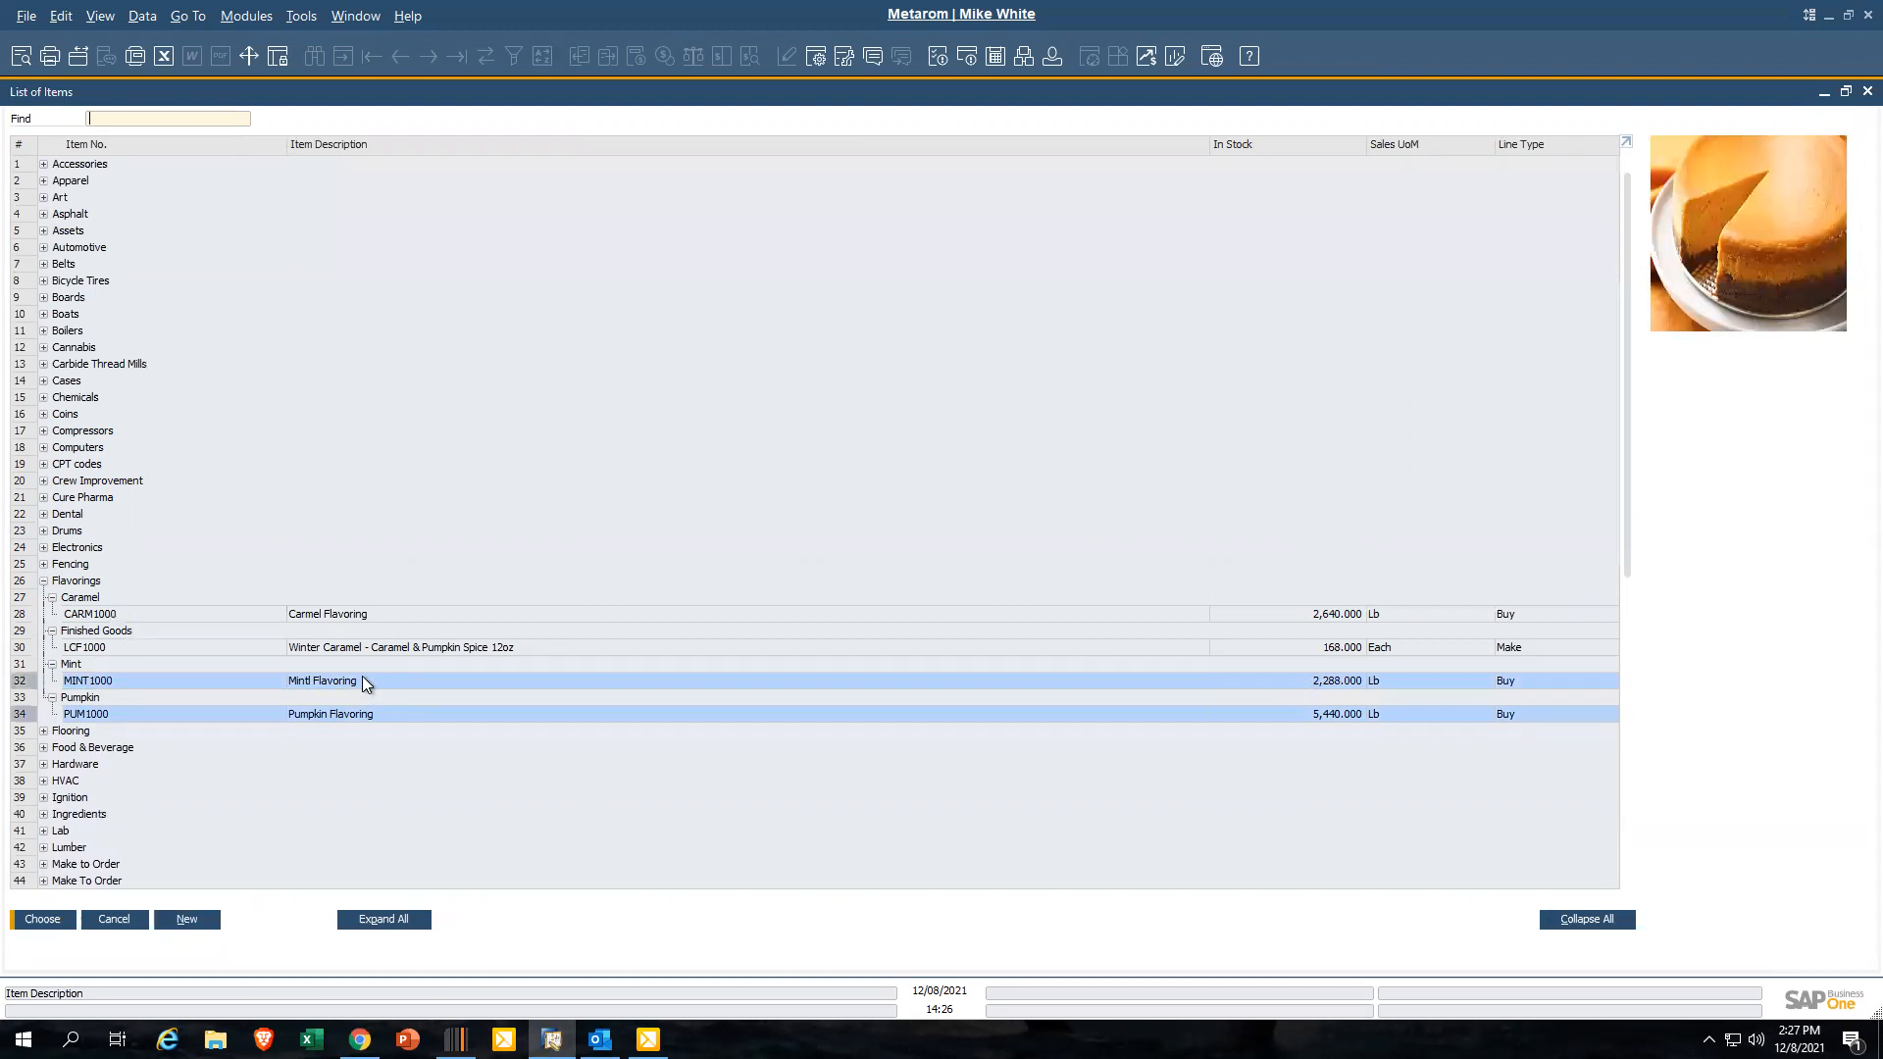
ctrl+click(380, 612)
click(43, 919)
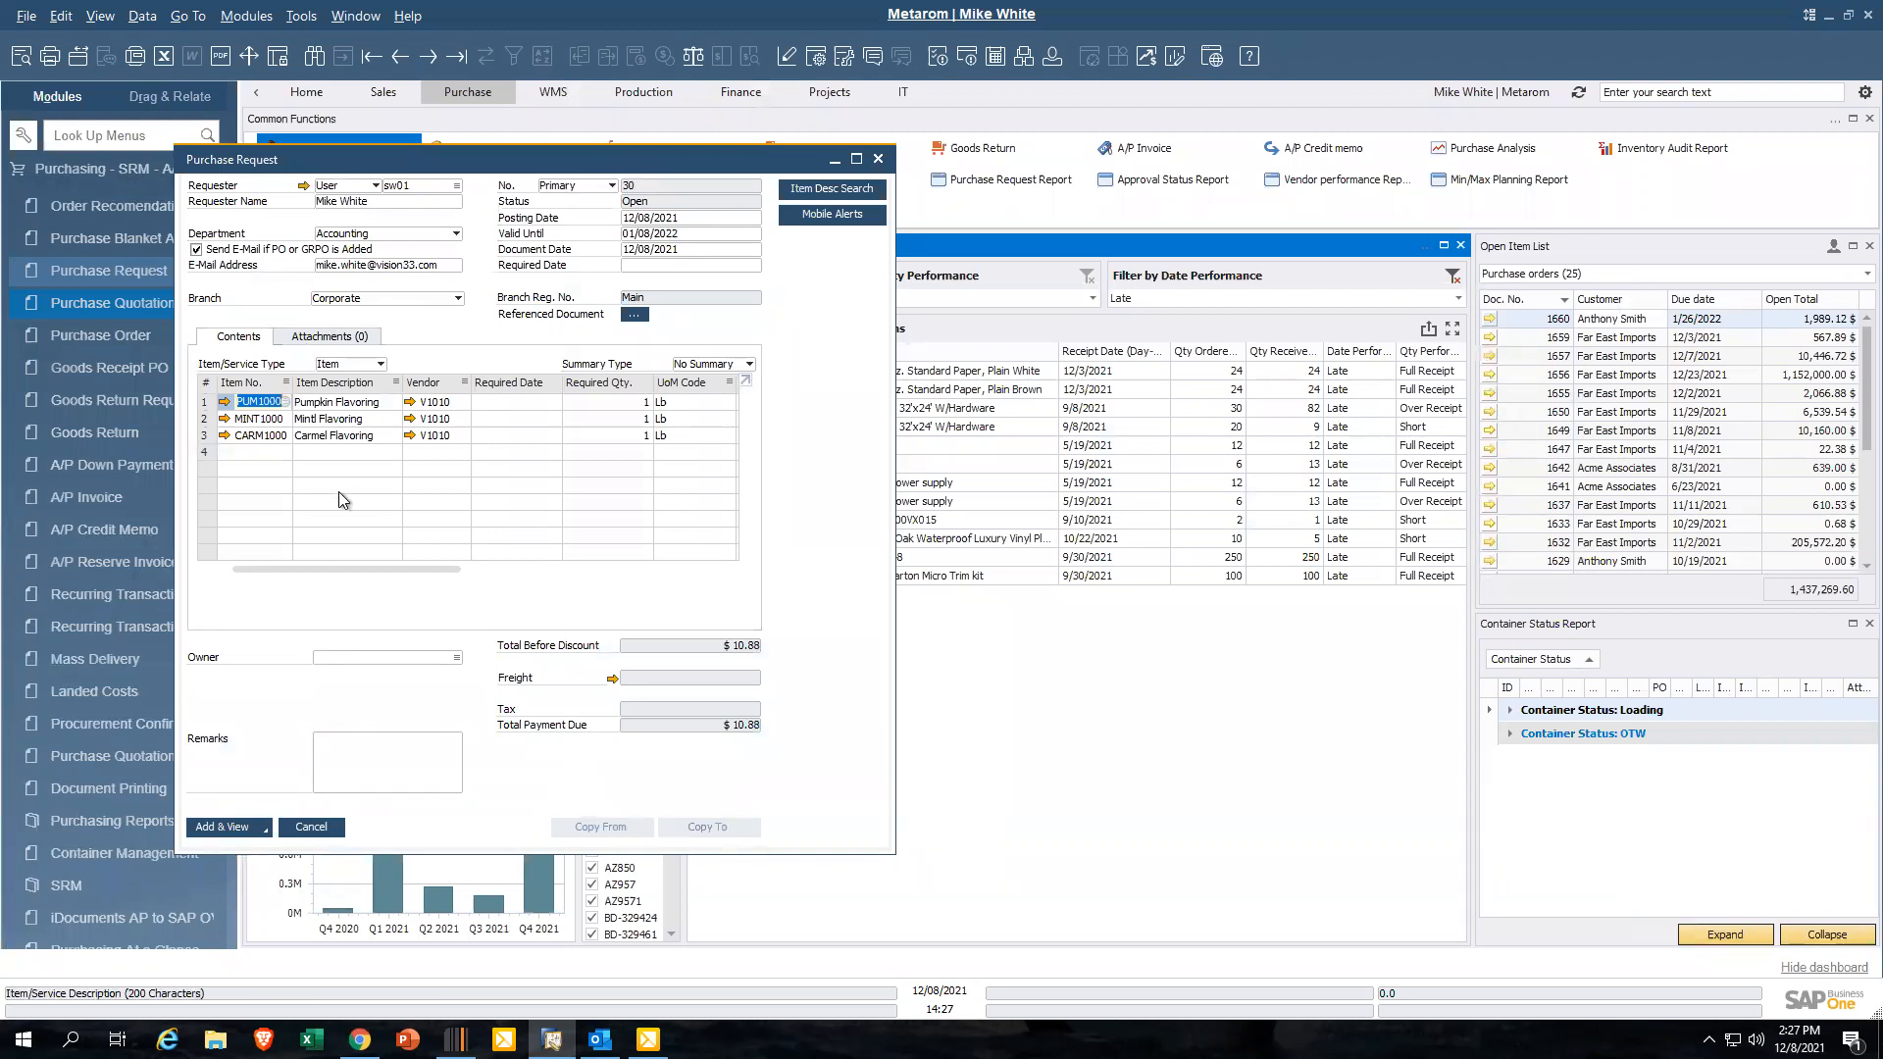
Change the purchase request to the Service type, accepting deletion of the item lines, and describe the first line as "New red wagon"
click(383, 368)
click(343, 390)
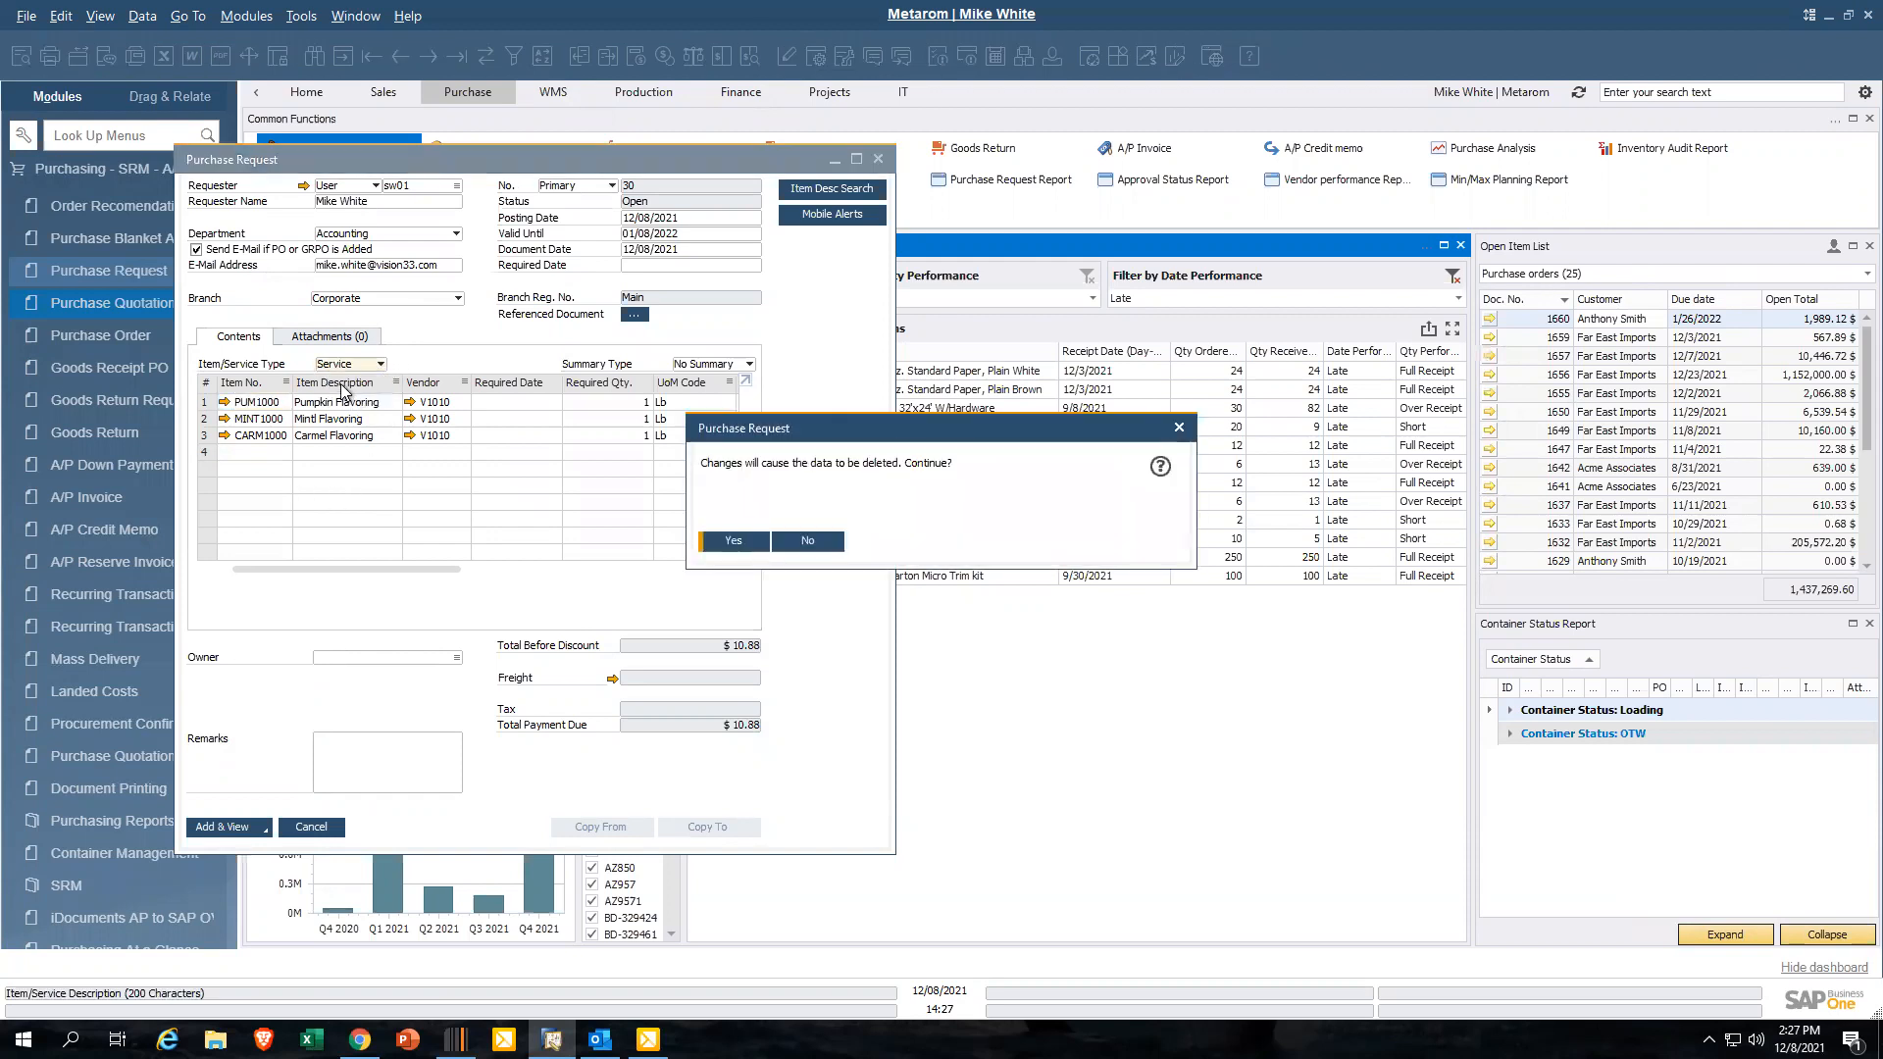
click(737, 541)
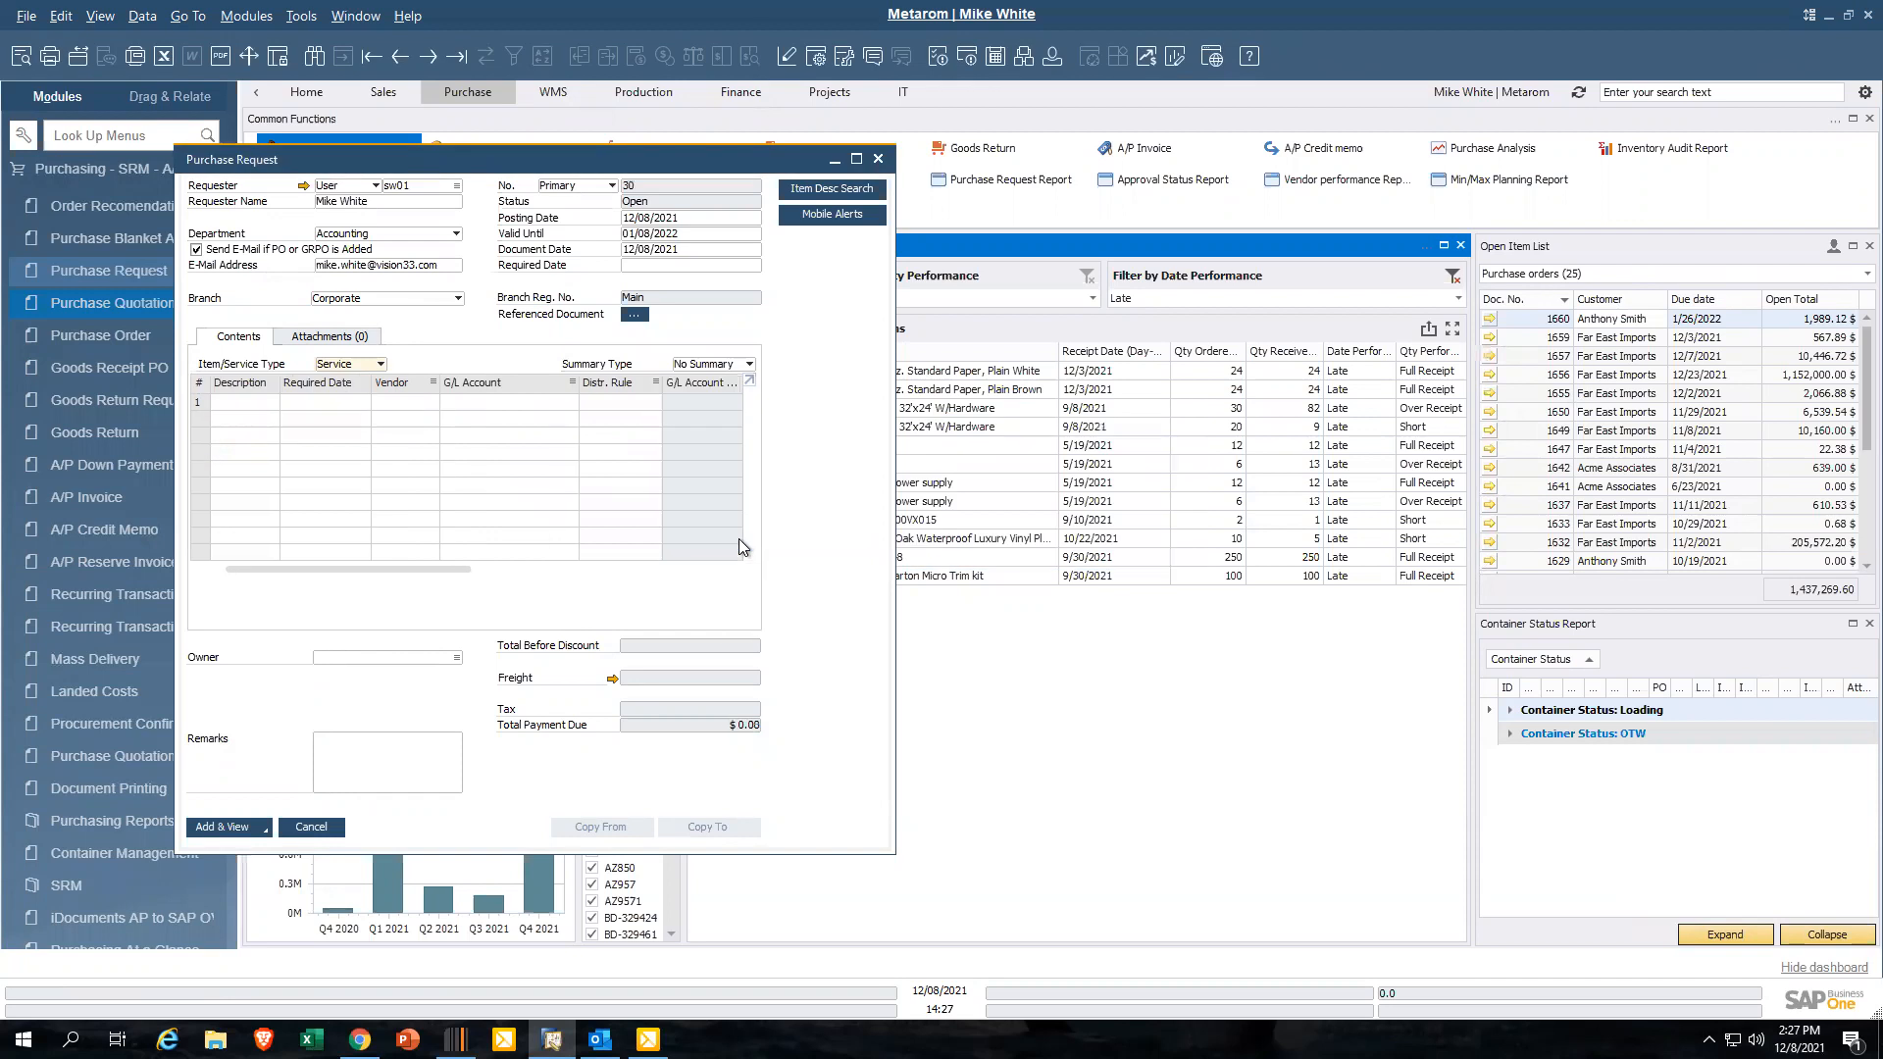
click(261, 398)
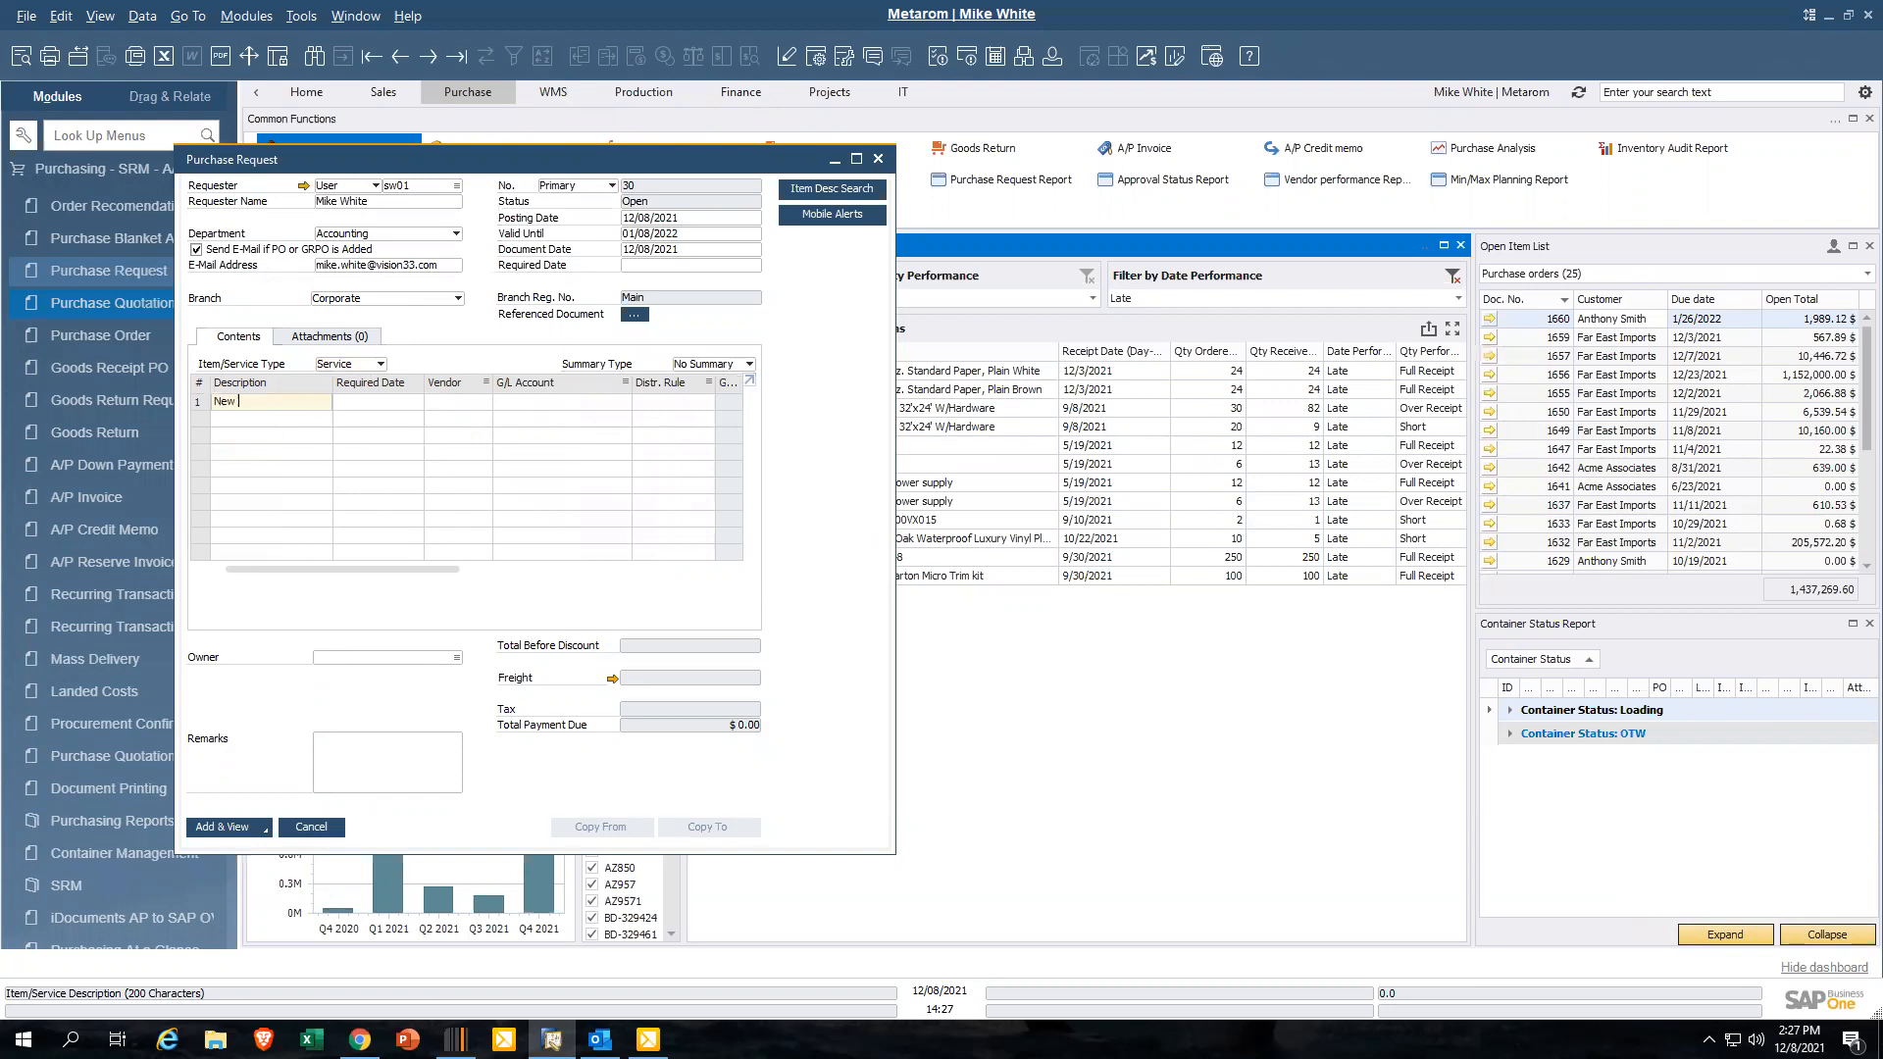
key(Tab)
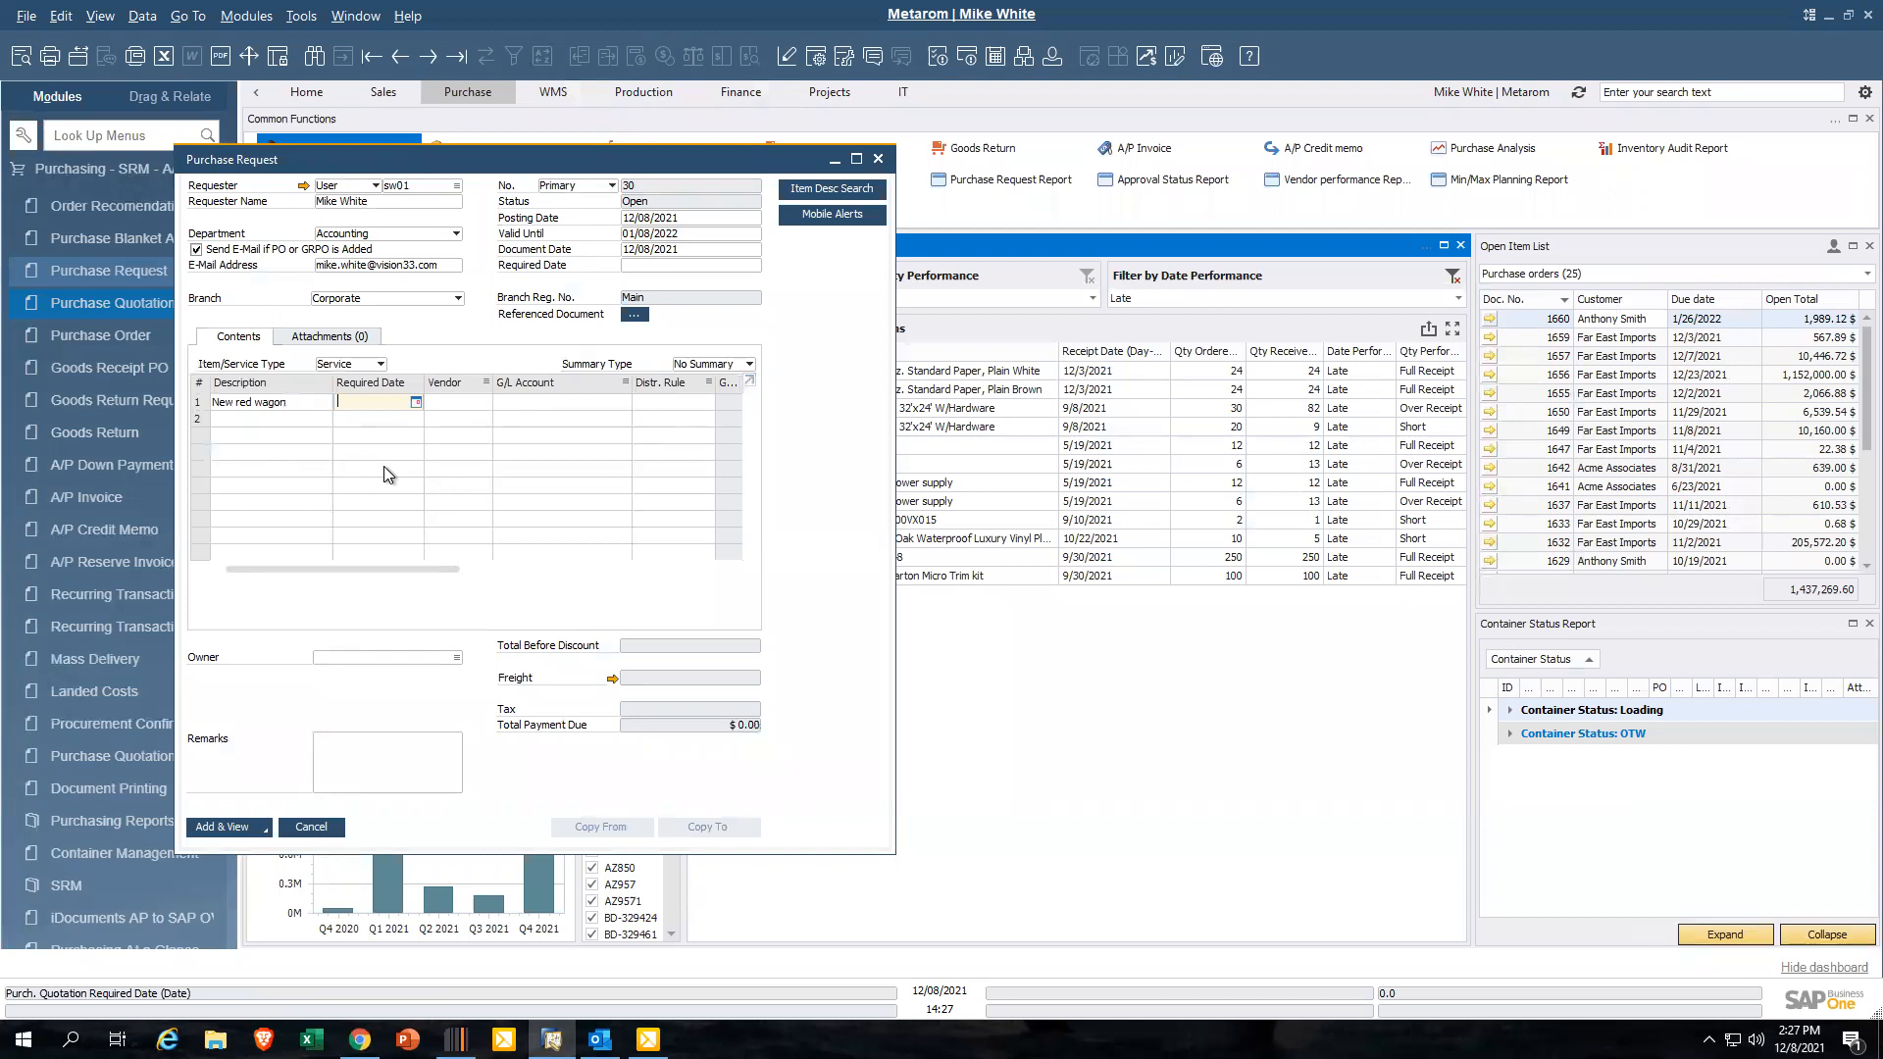
Switch the purchase request back to the Item type and accept deletion of the service line
click(380, 364)
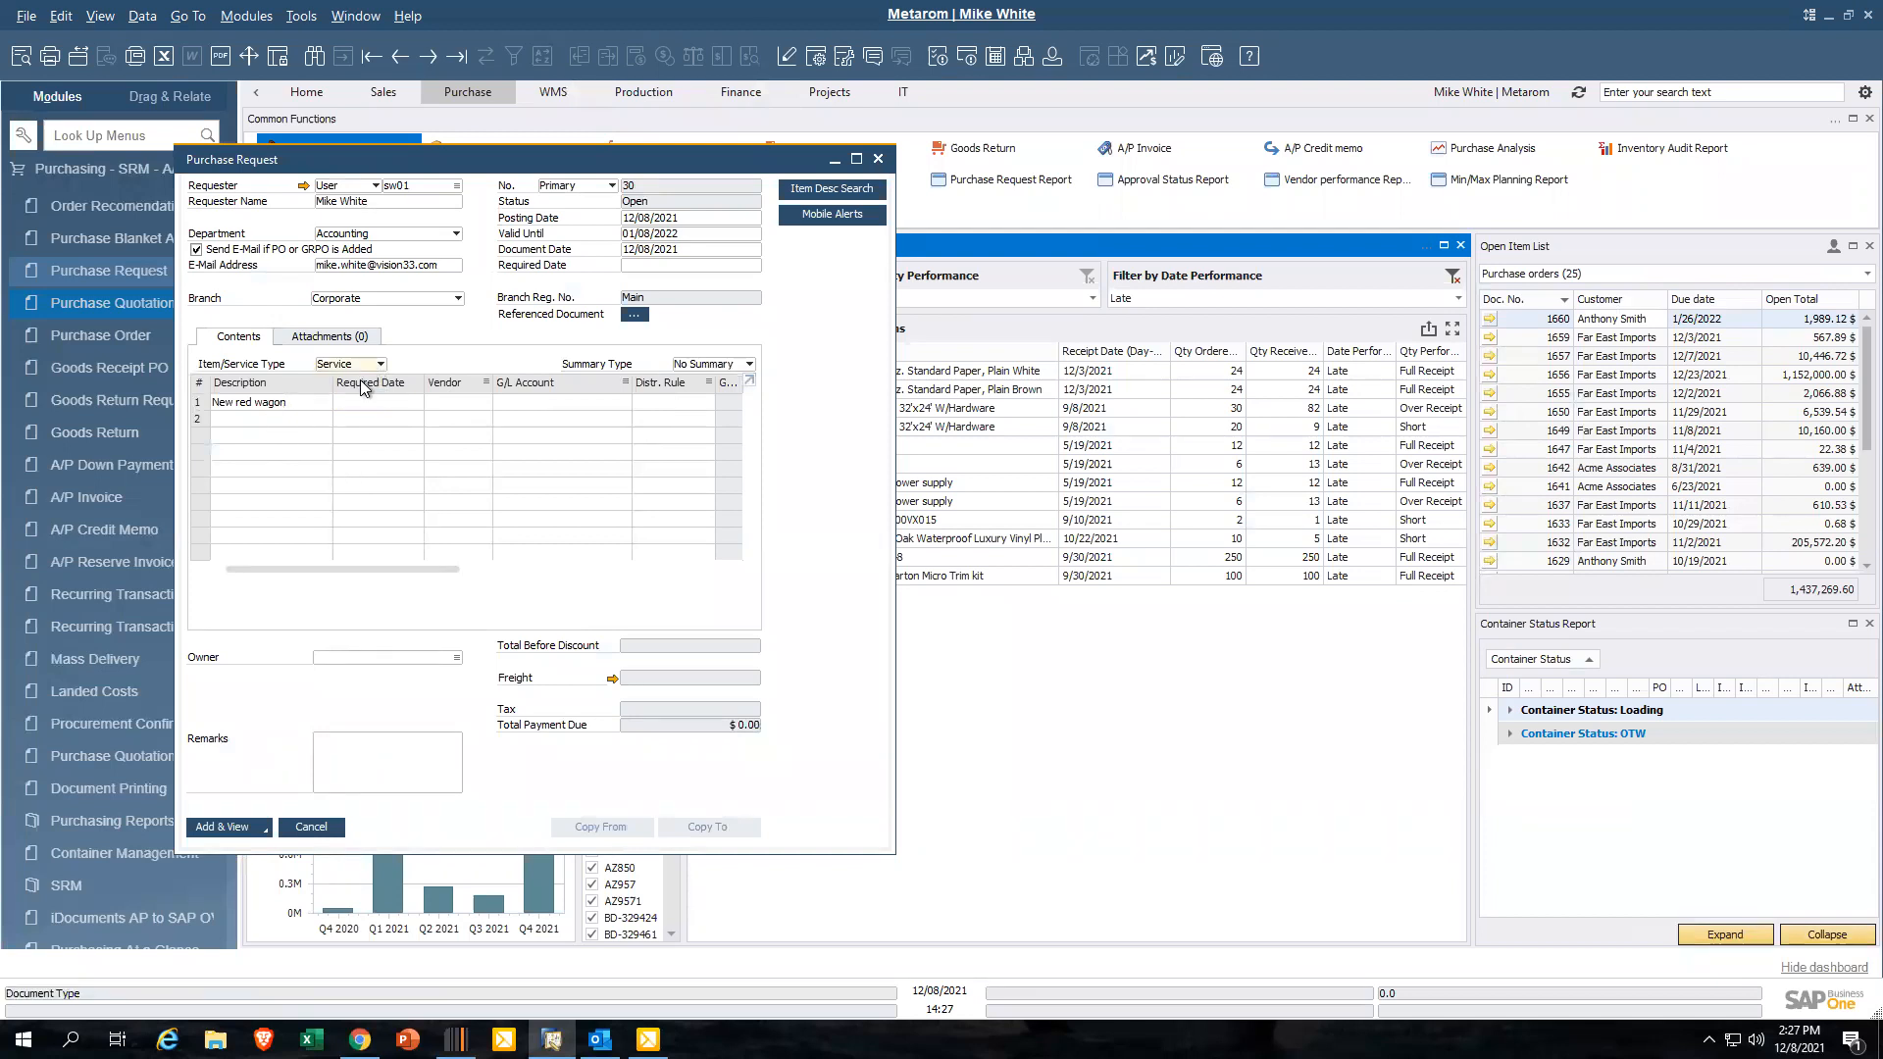
click(379, 368)
click(349, 382)
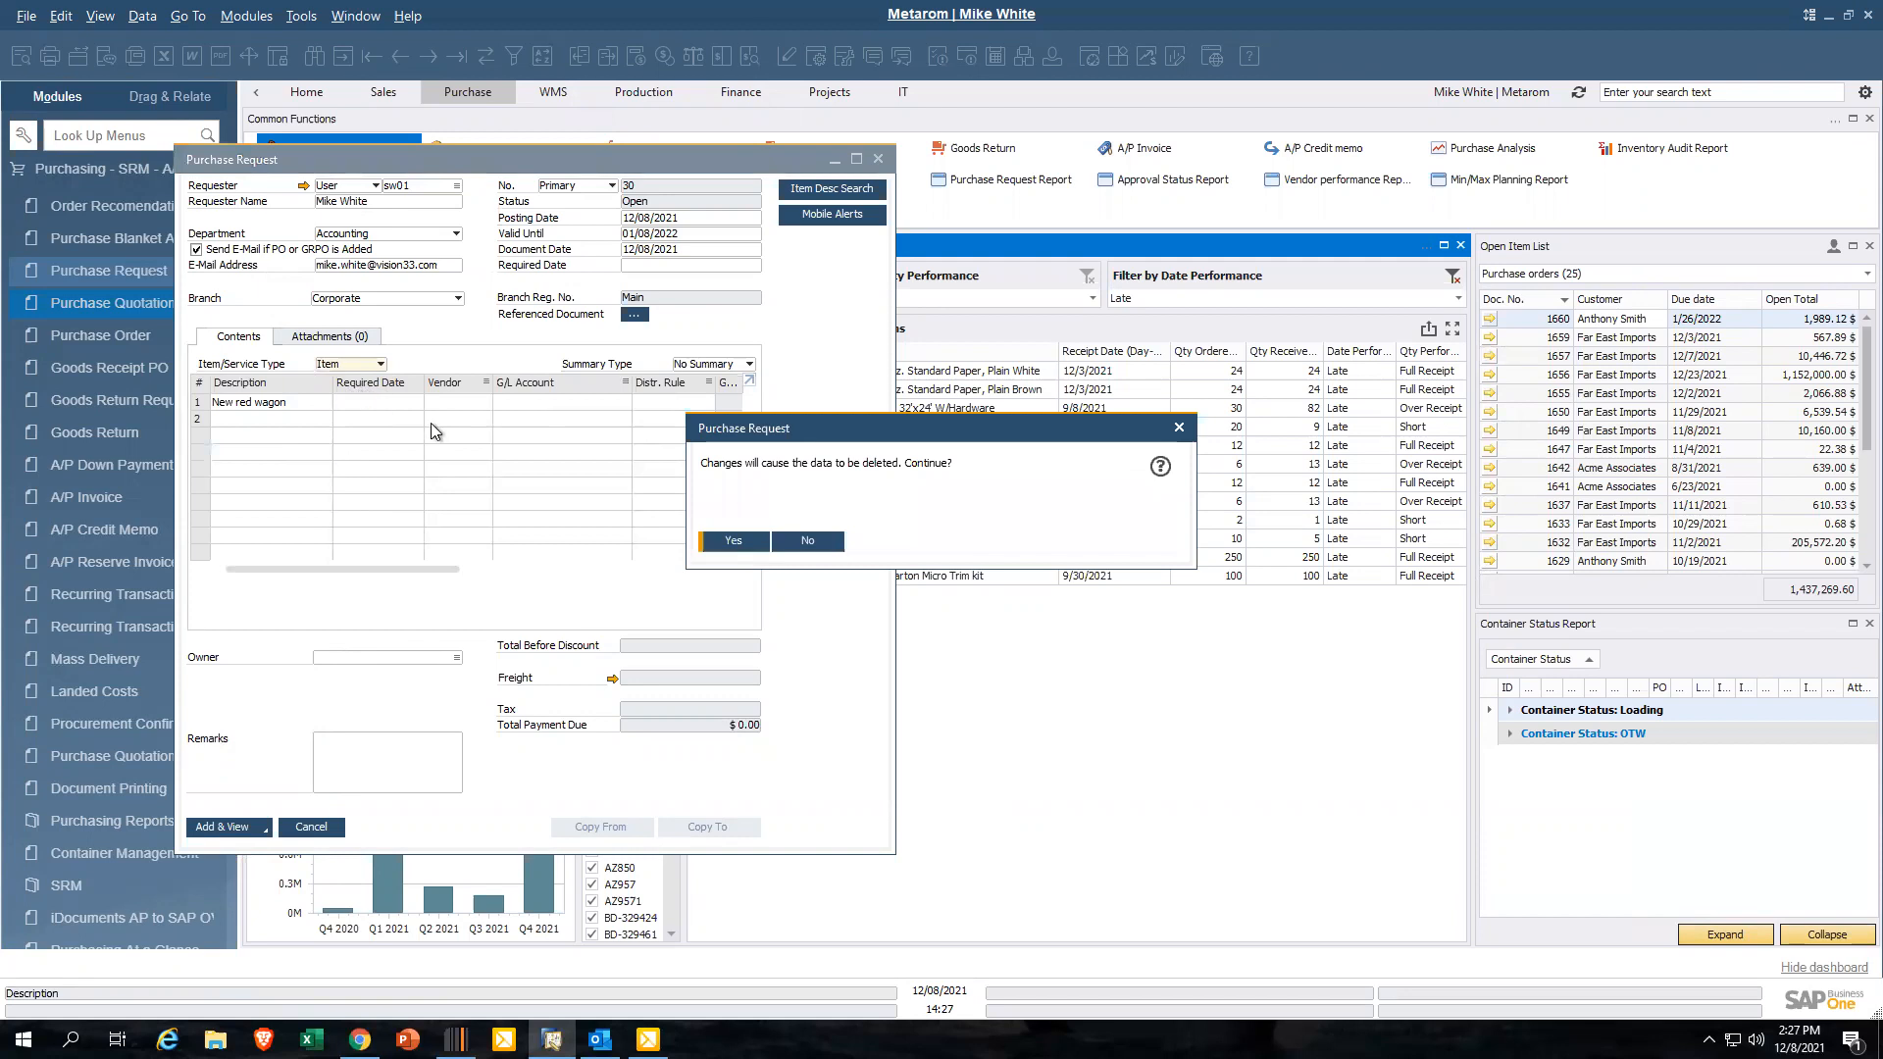
click(733, 541)
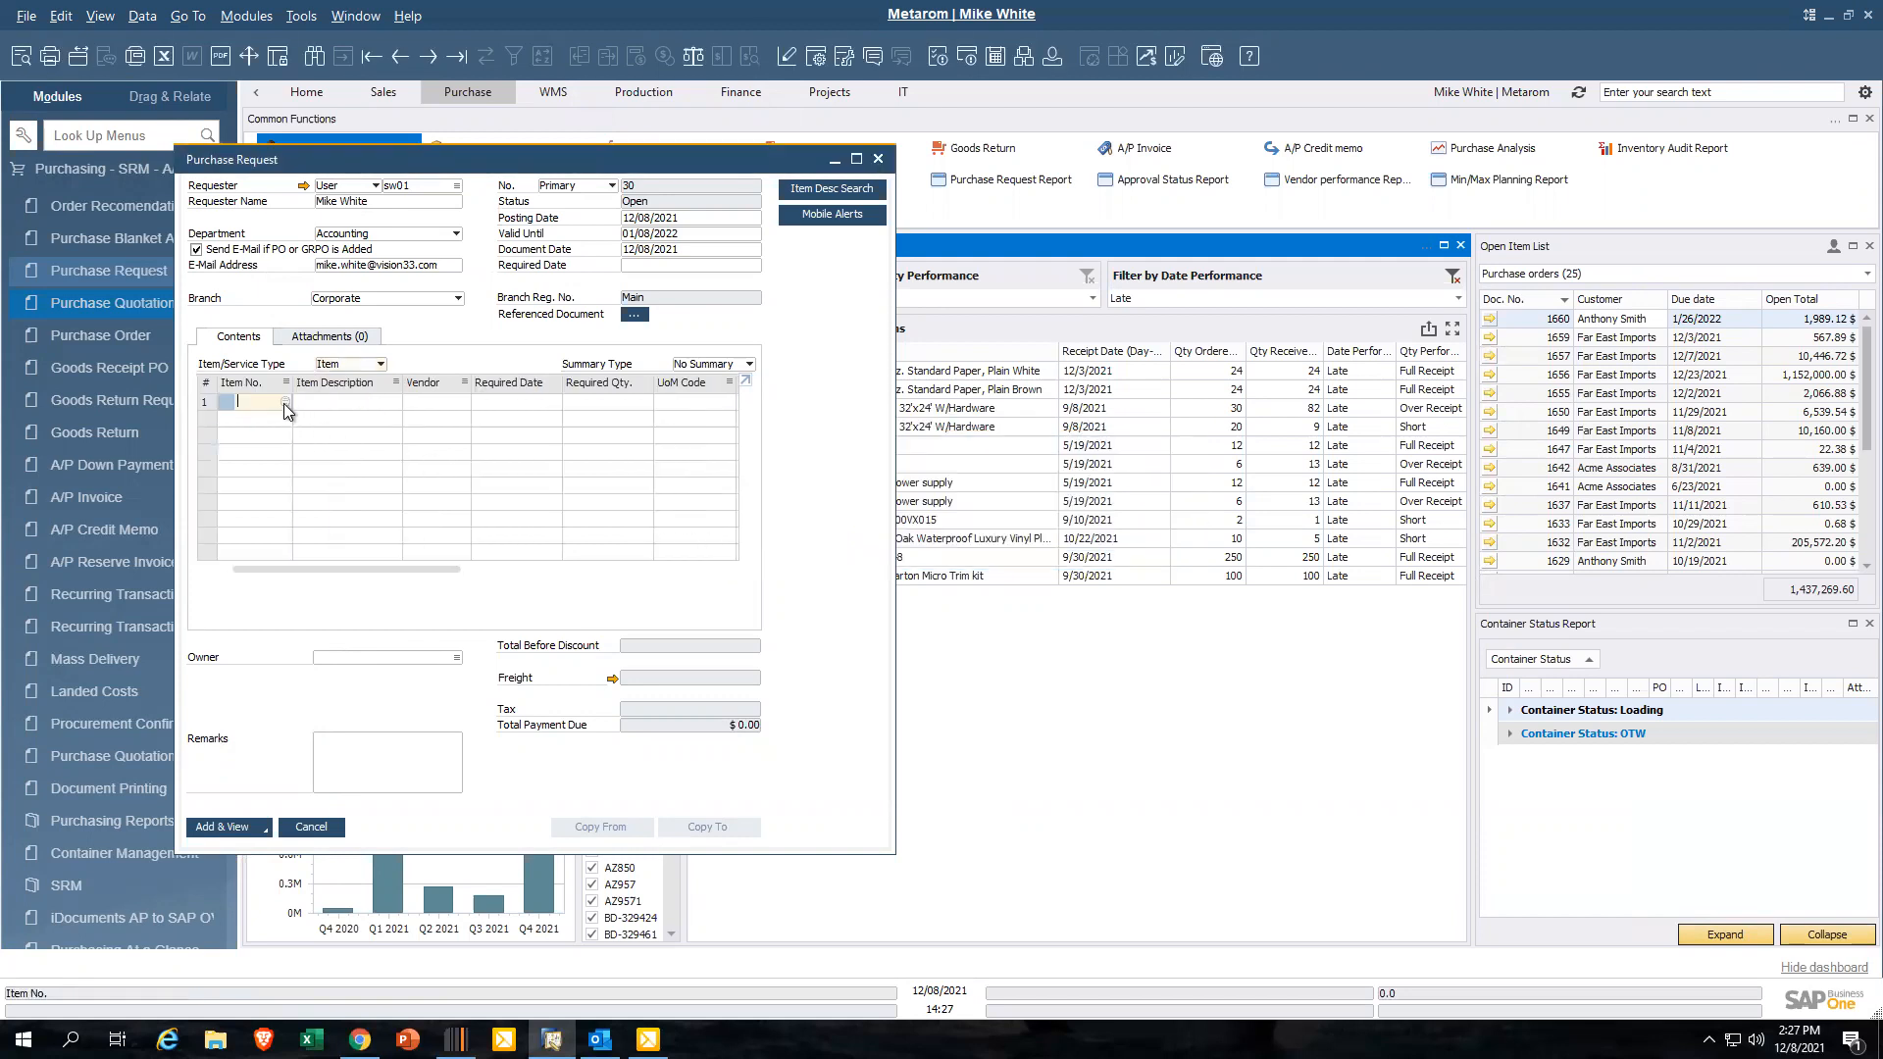
Add CARM1000, MINT1000 and PUM1000 from the Caramel, Mint and Pumpkin subgroups of Flavorings to the purchase request lines
click(286, 402)
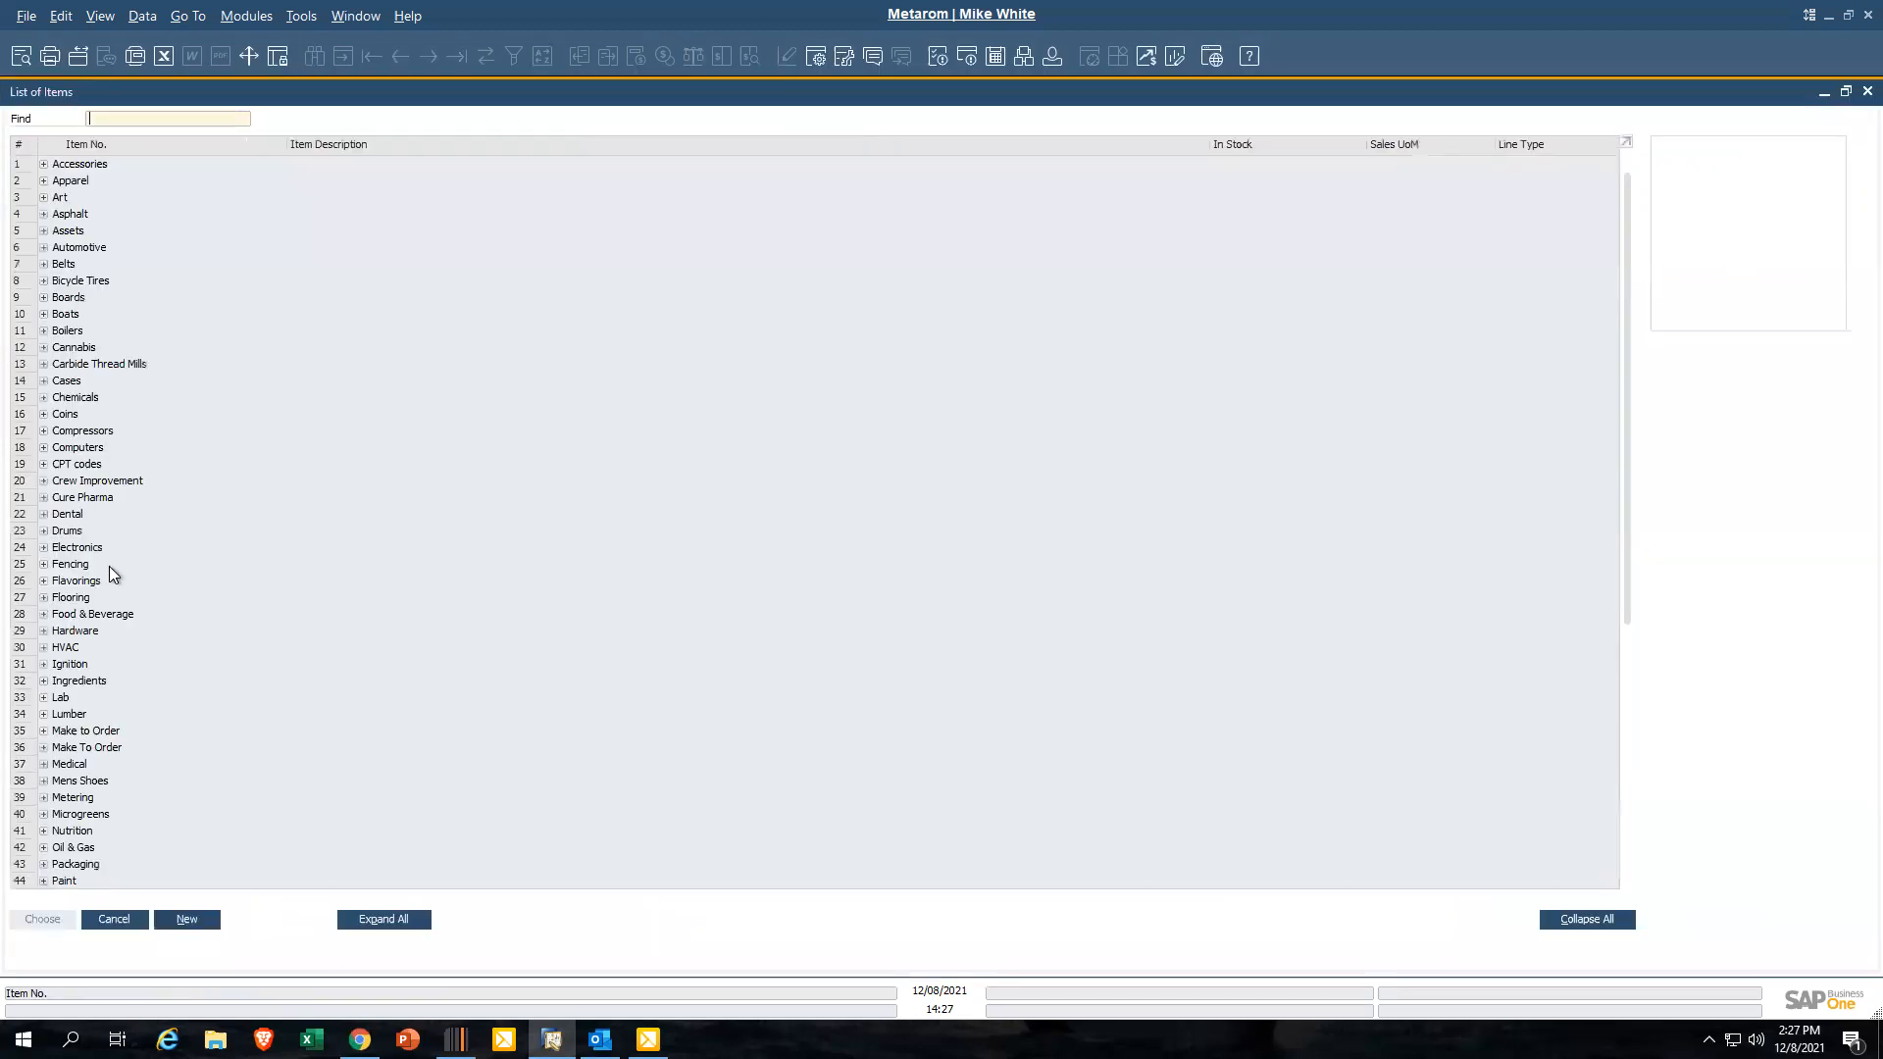
click(43, 581)
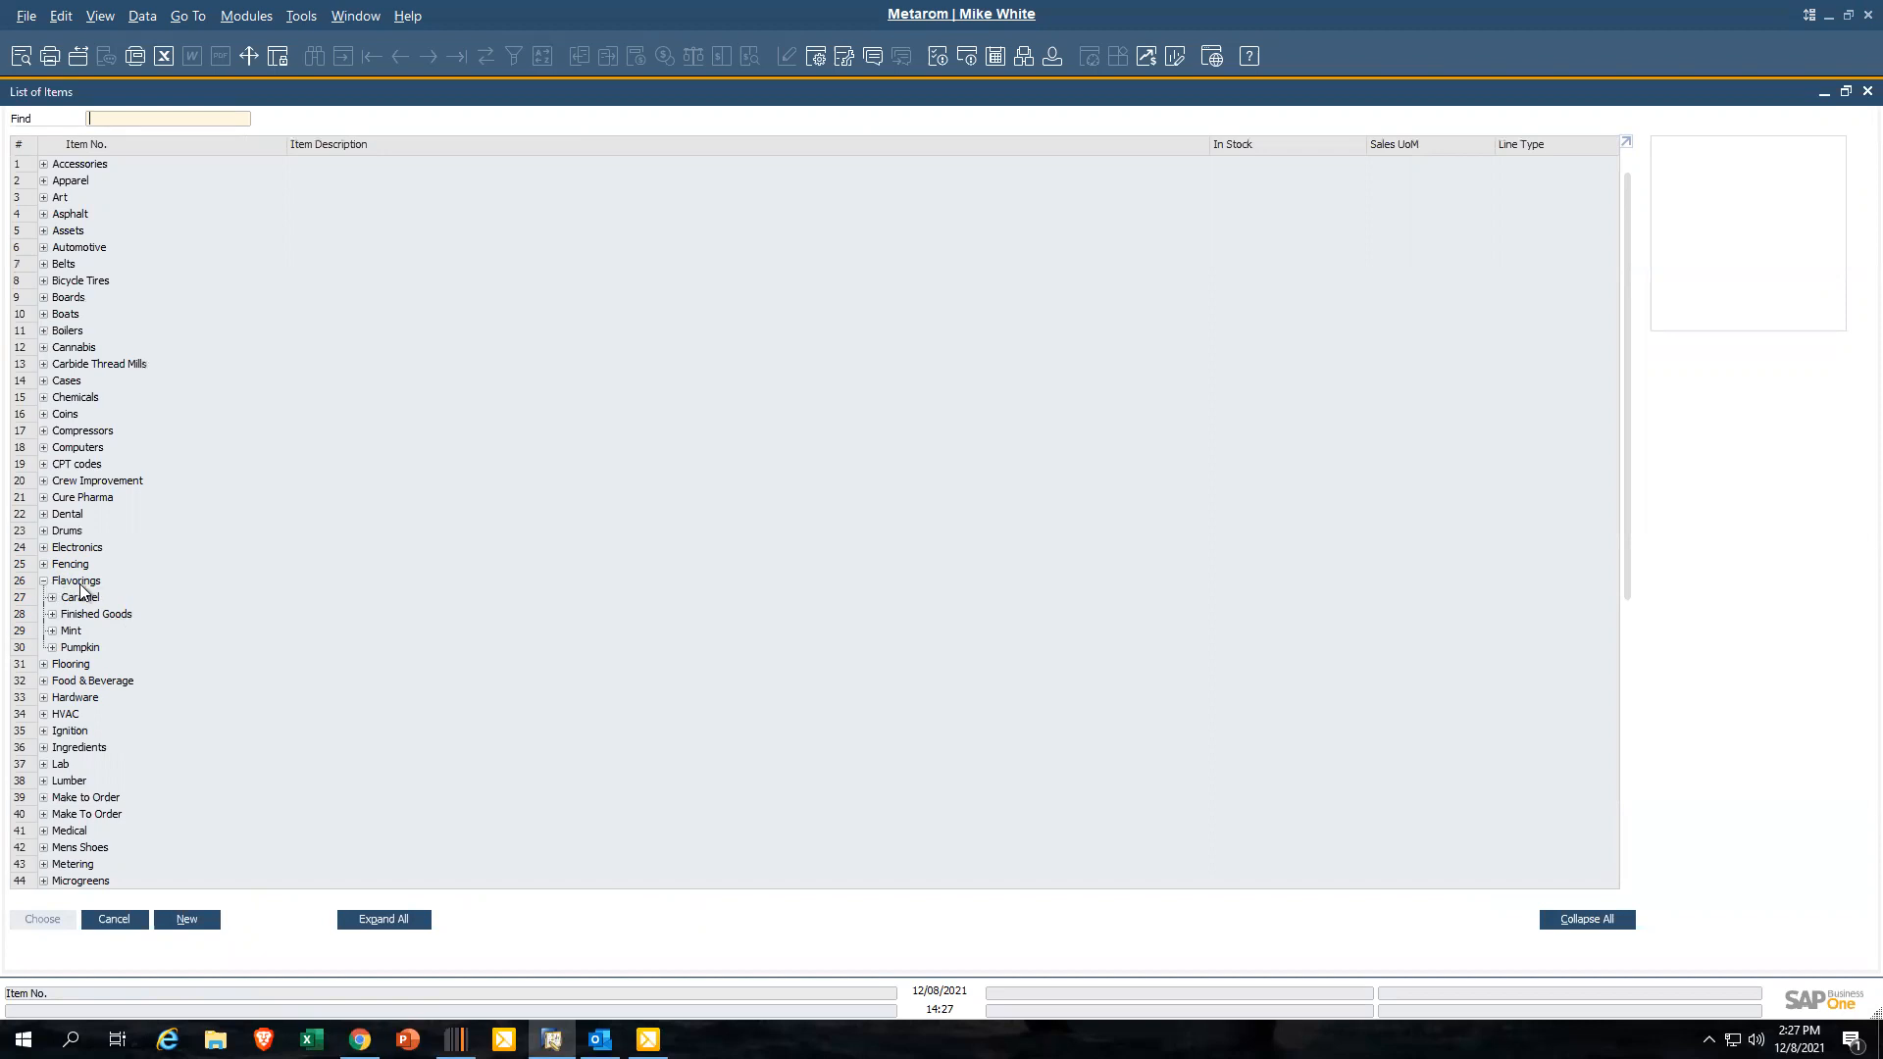
click(52, 598)
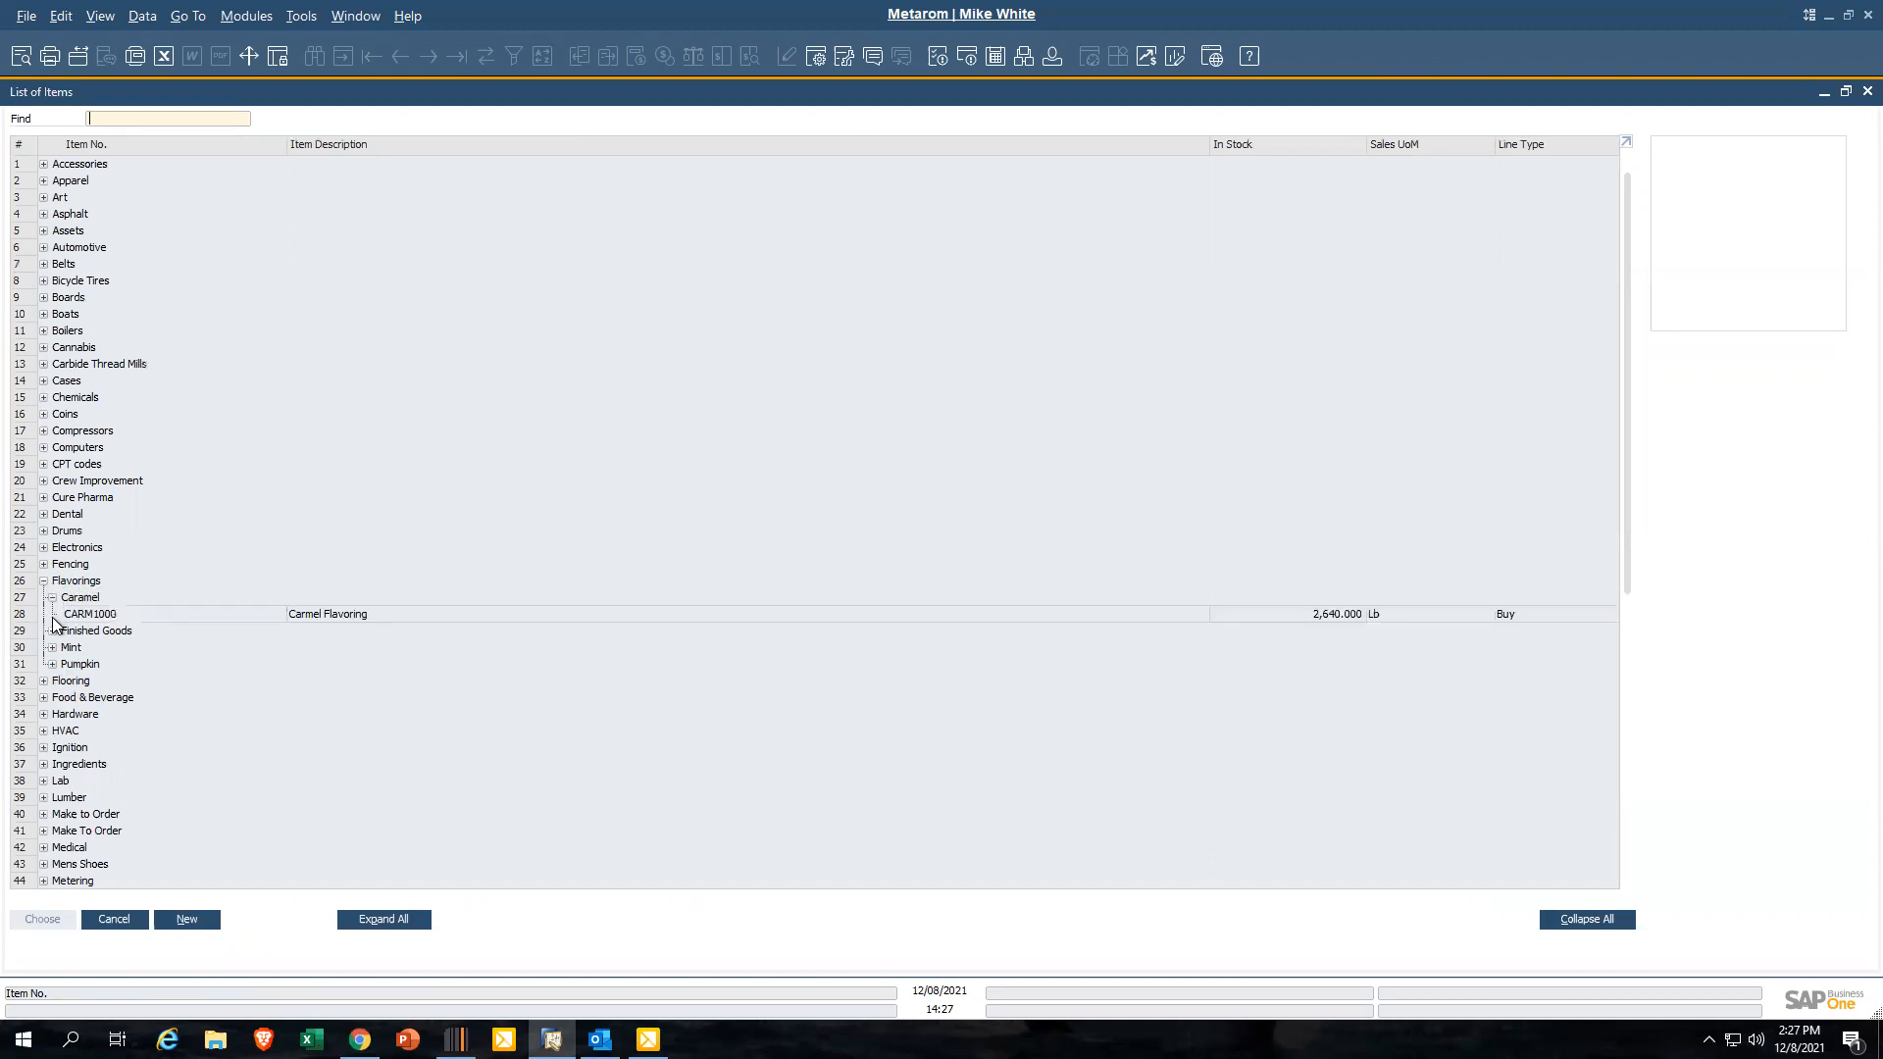
click(52, 648)
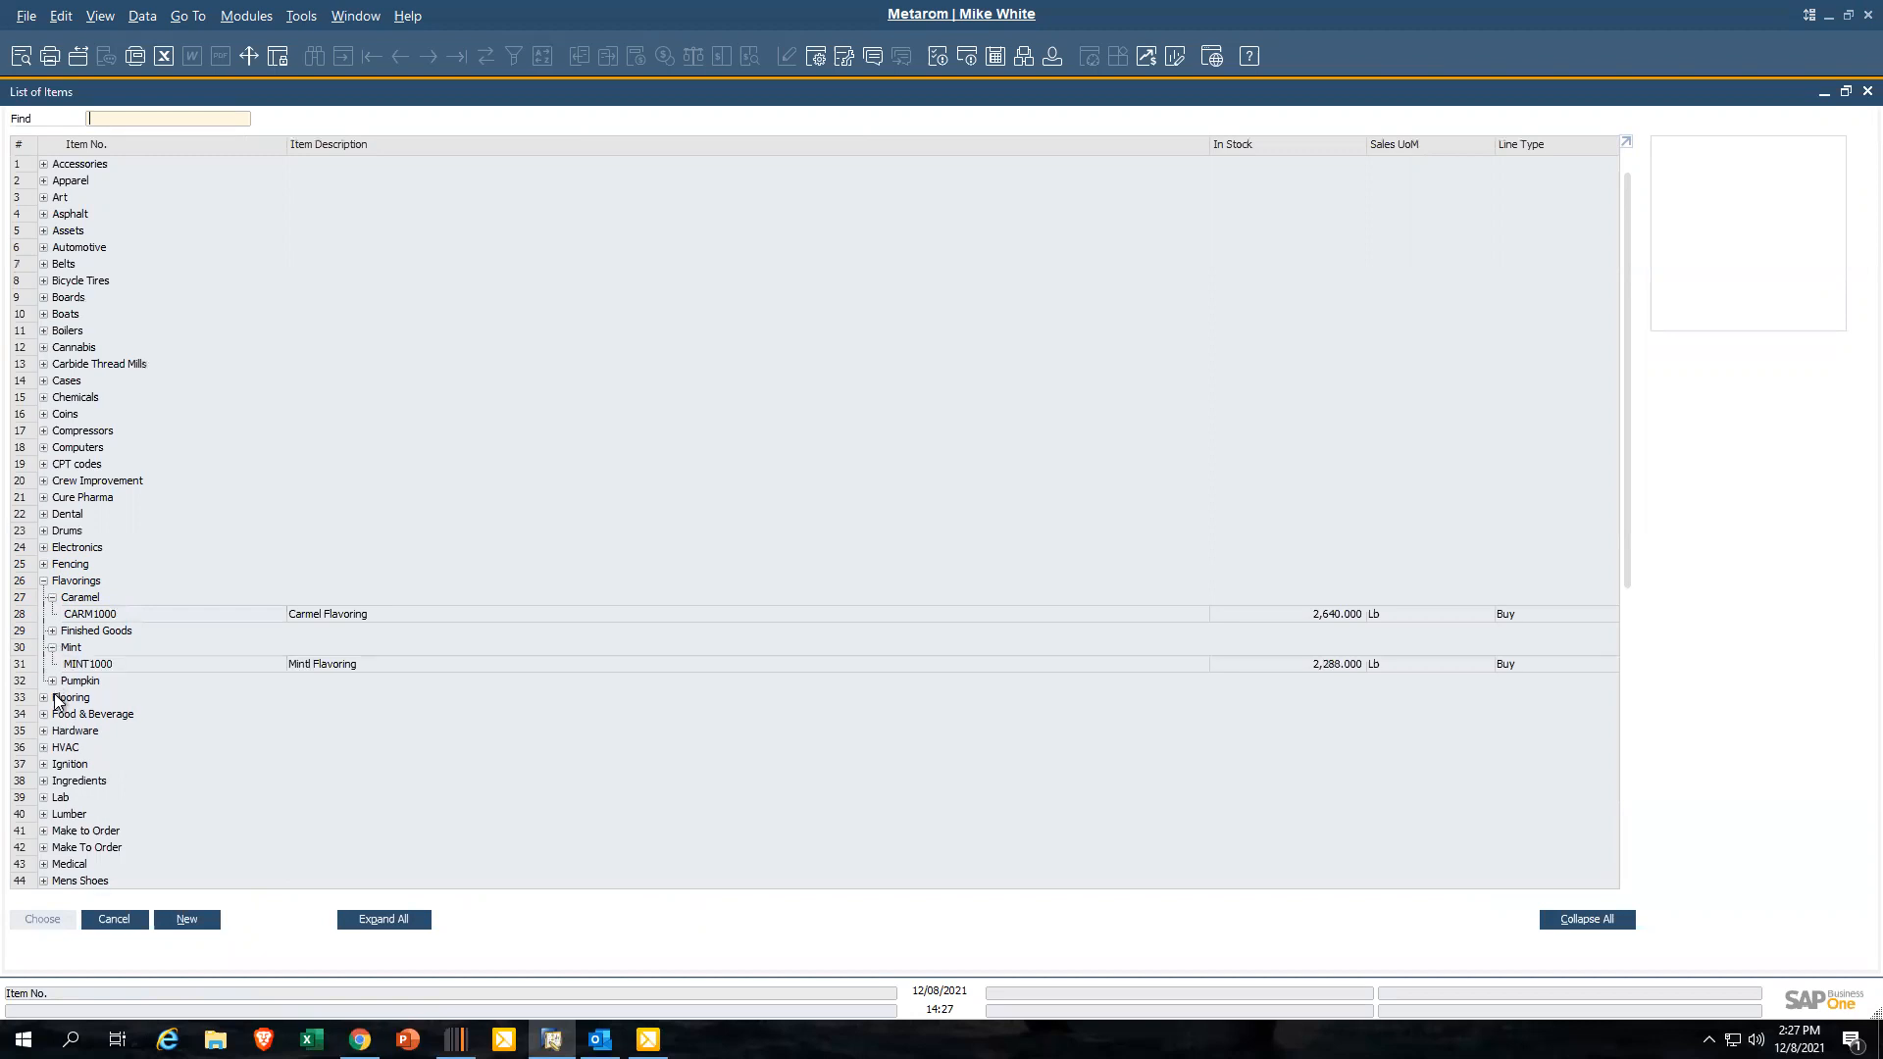
click(52, 681)
click(367, 614)
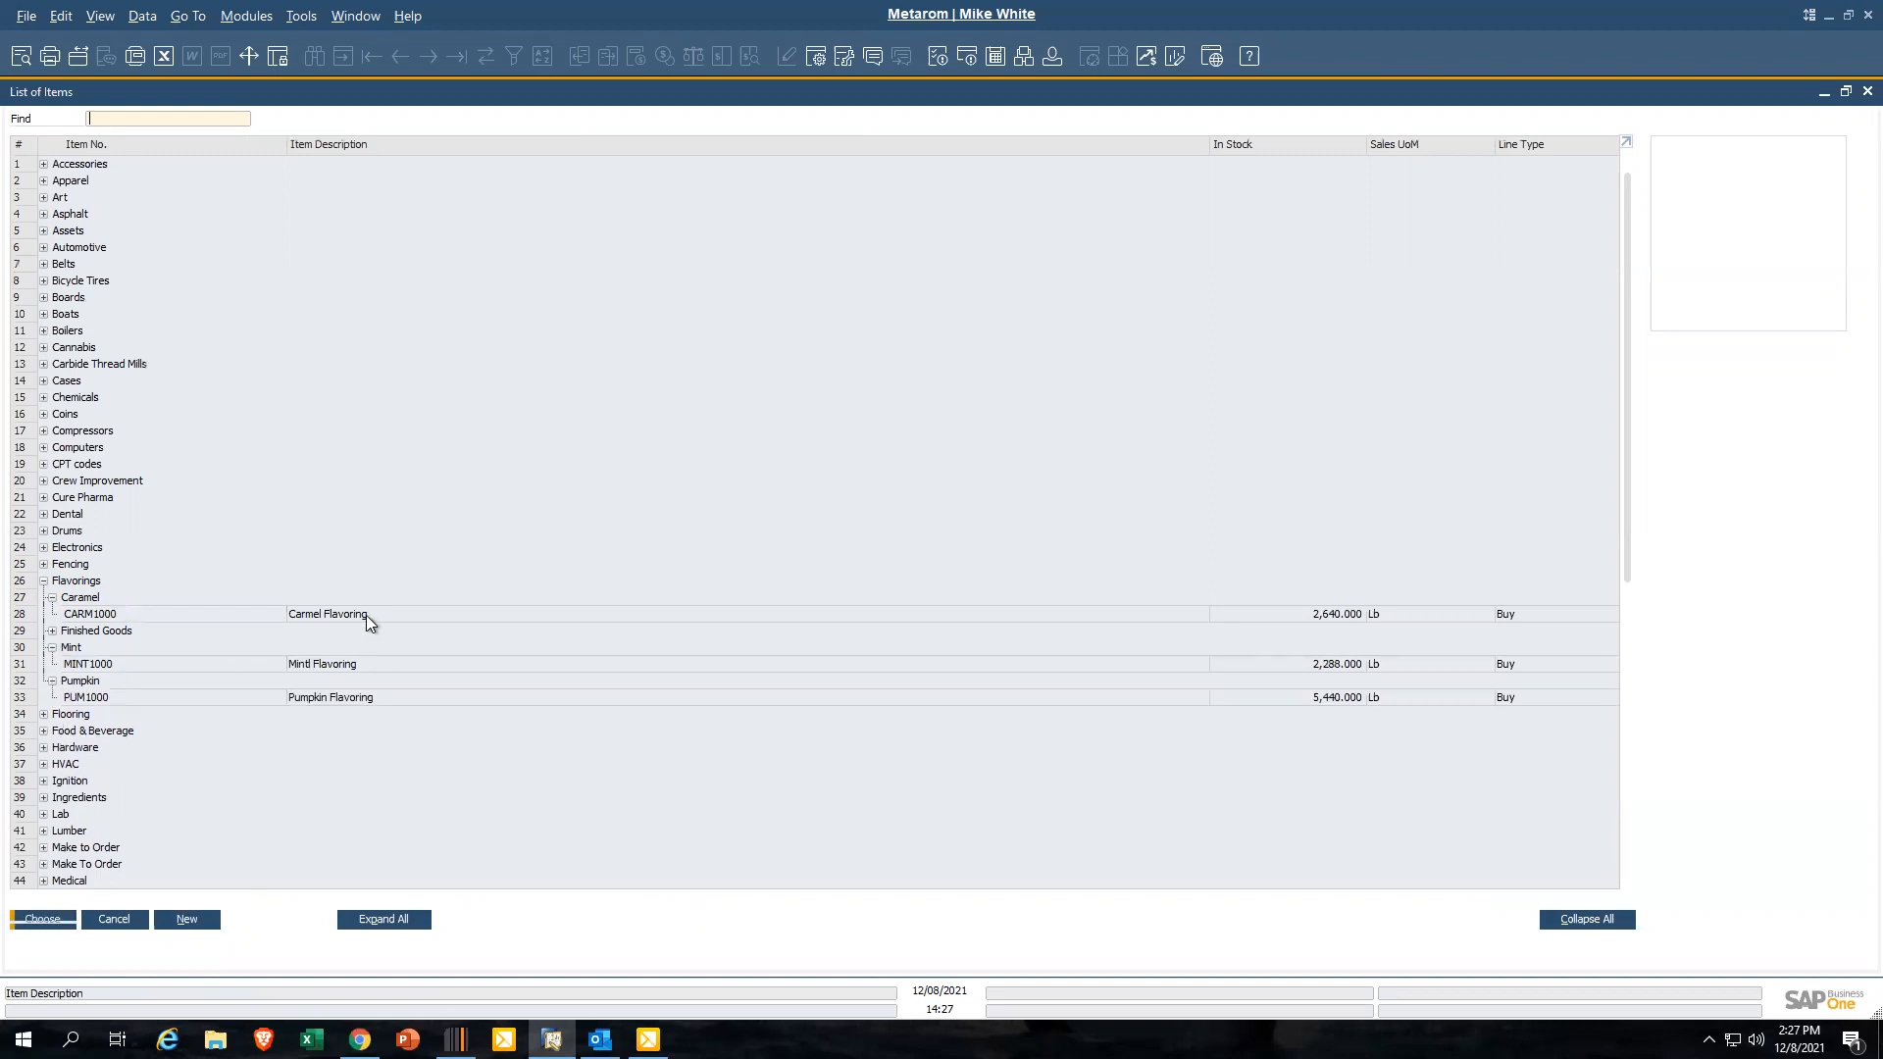
ctrl+click(362, 669)
ctrl+click(373, 698)
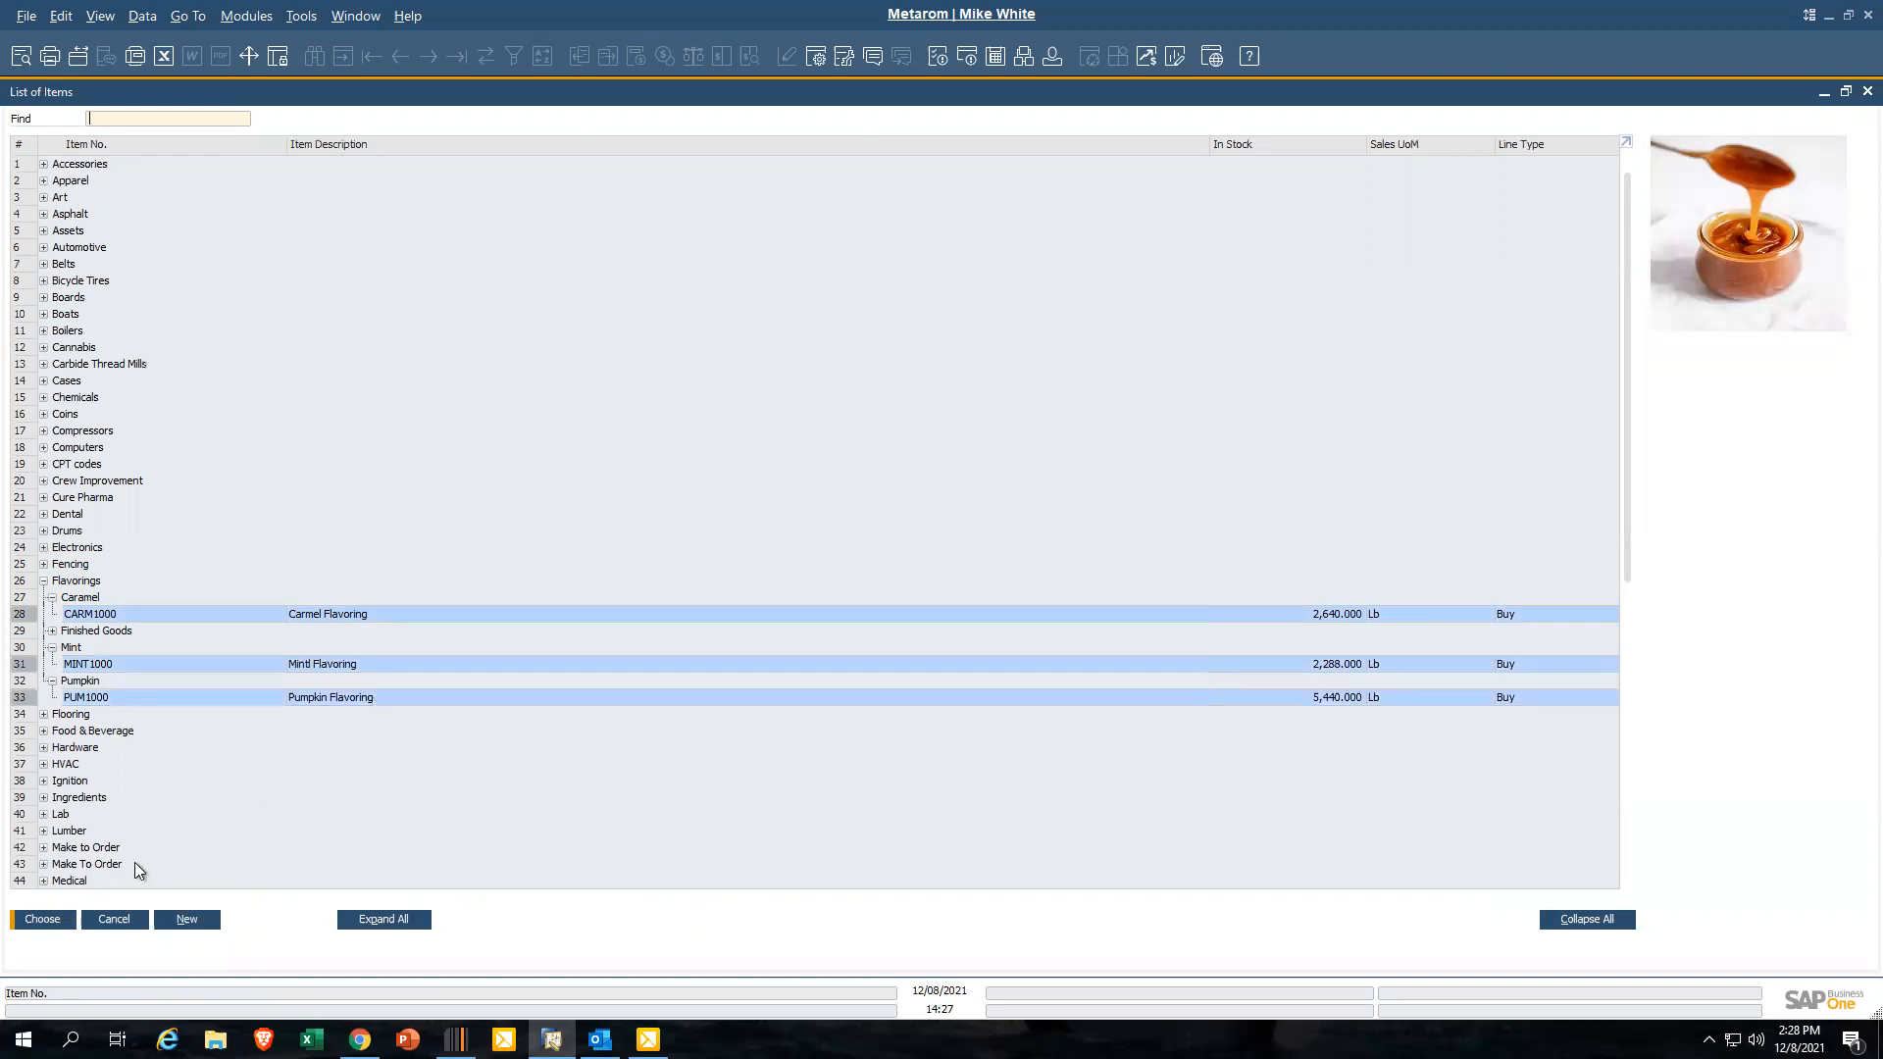
click(54, 922)
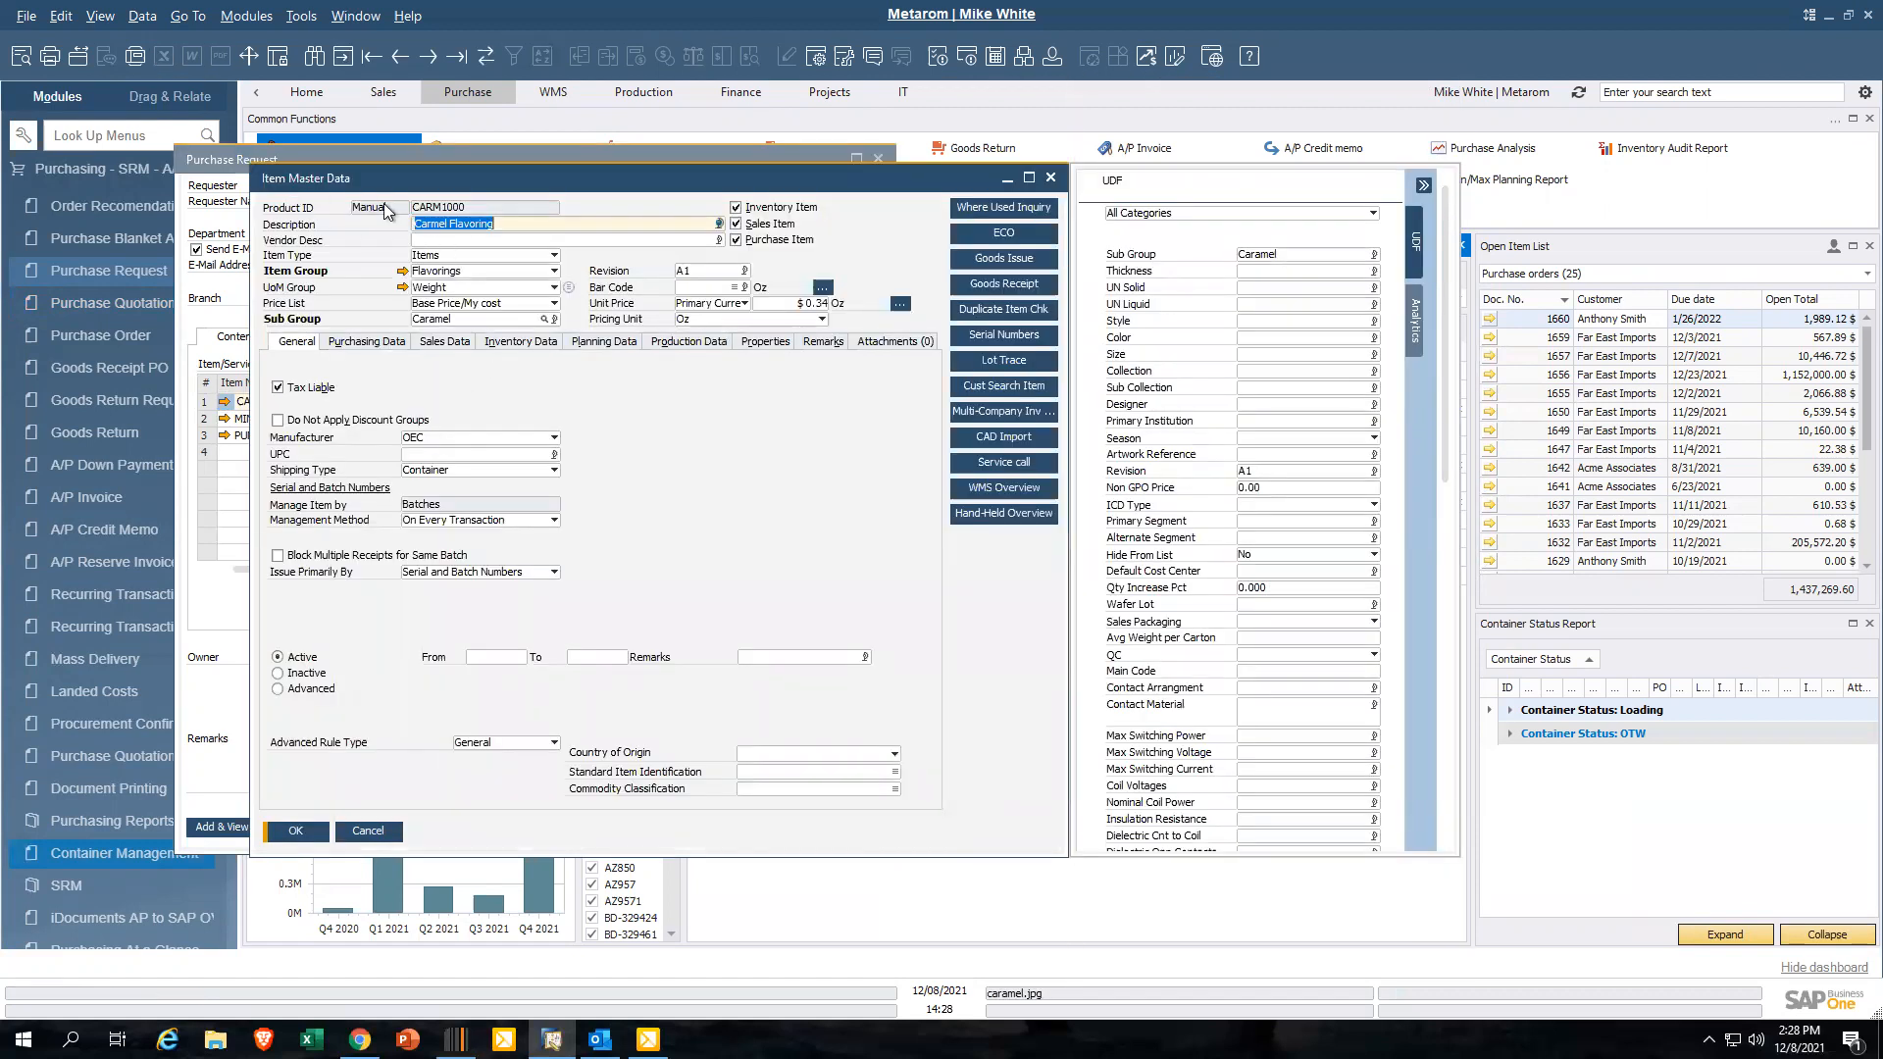
Examine the purchasing data and preferred vendors of item CARM1000, then close its master record without changes
click(383, 343)
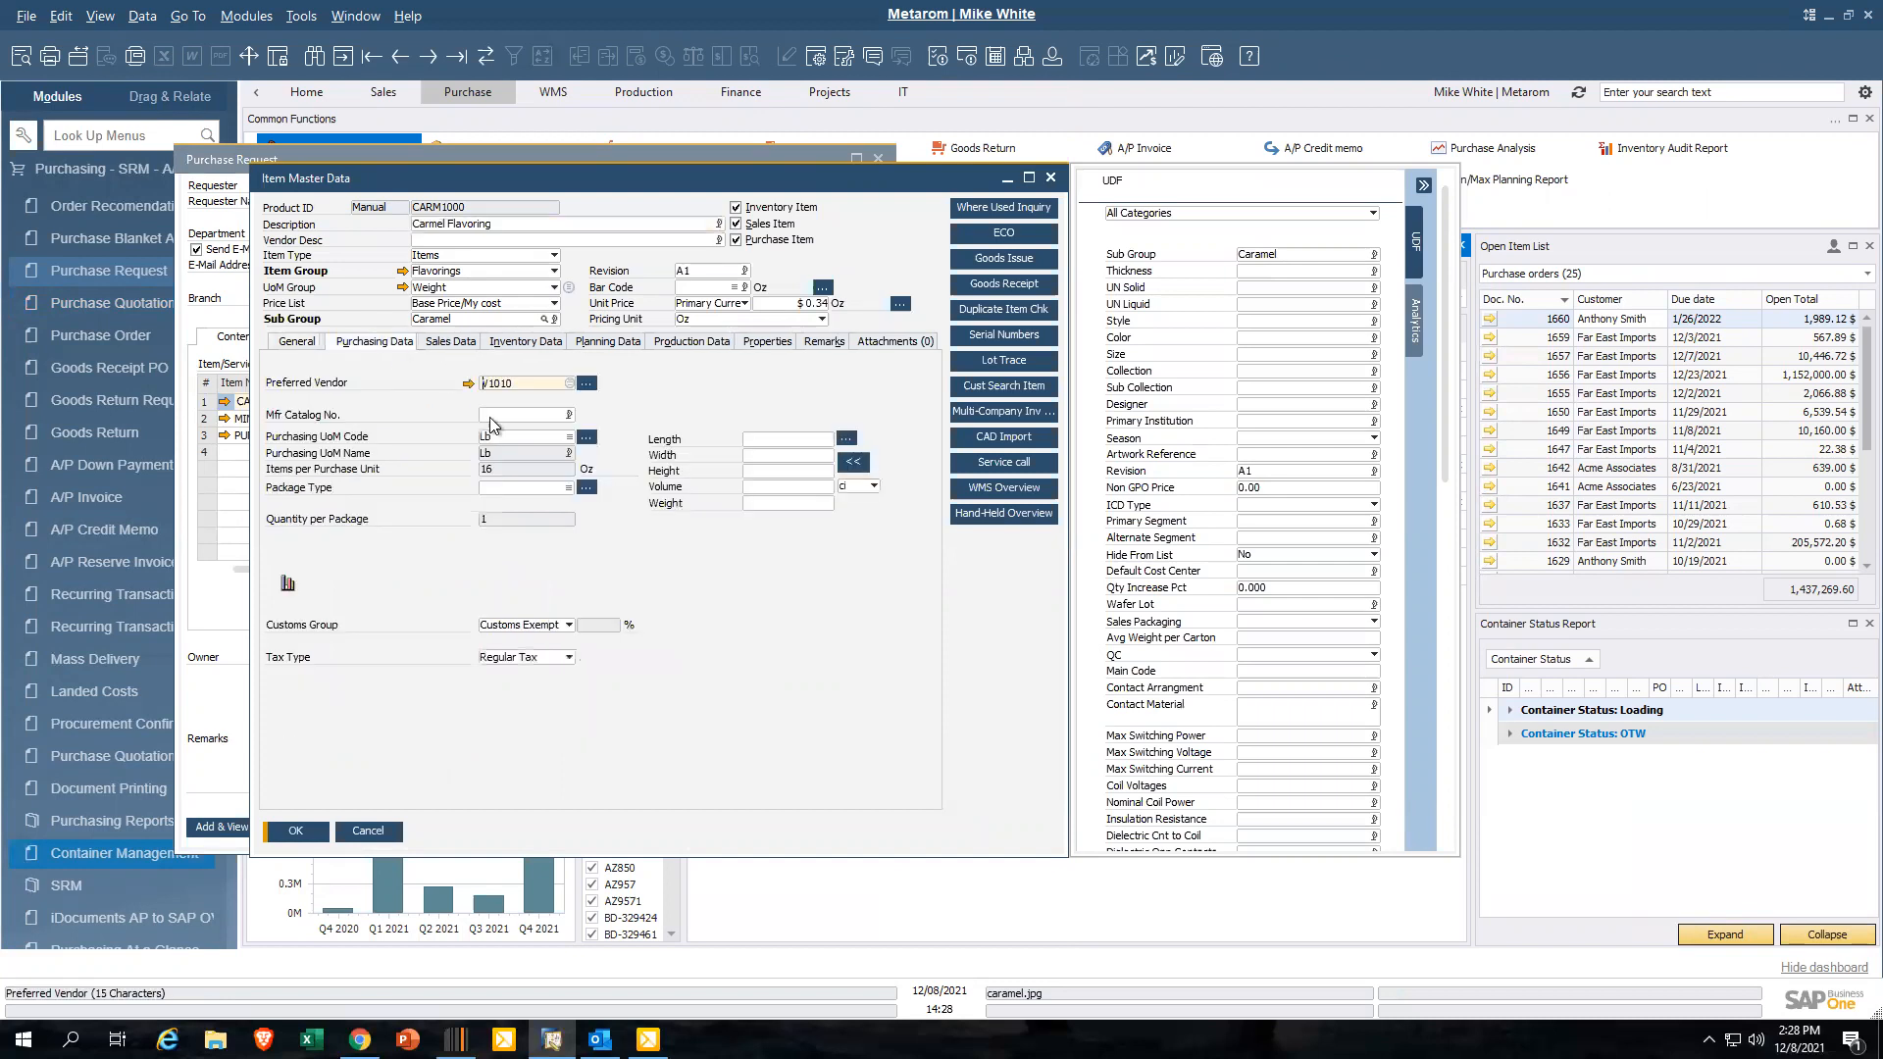
click(586, 384)
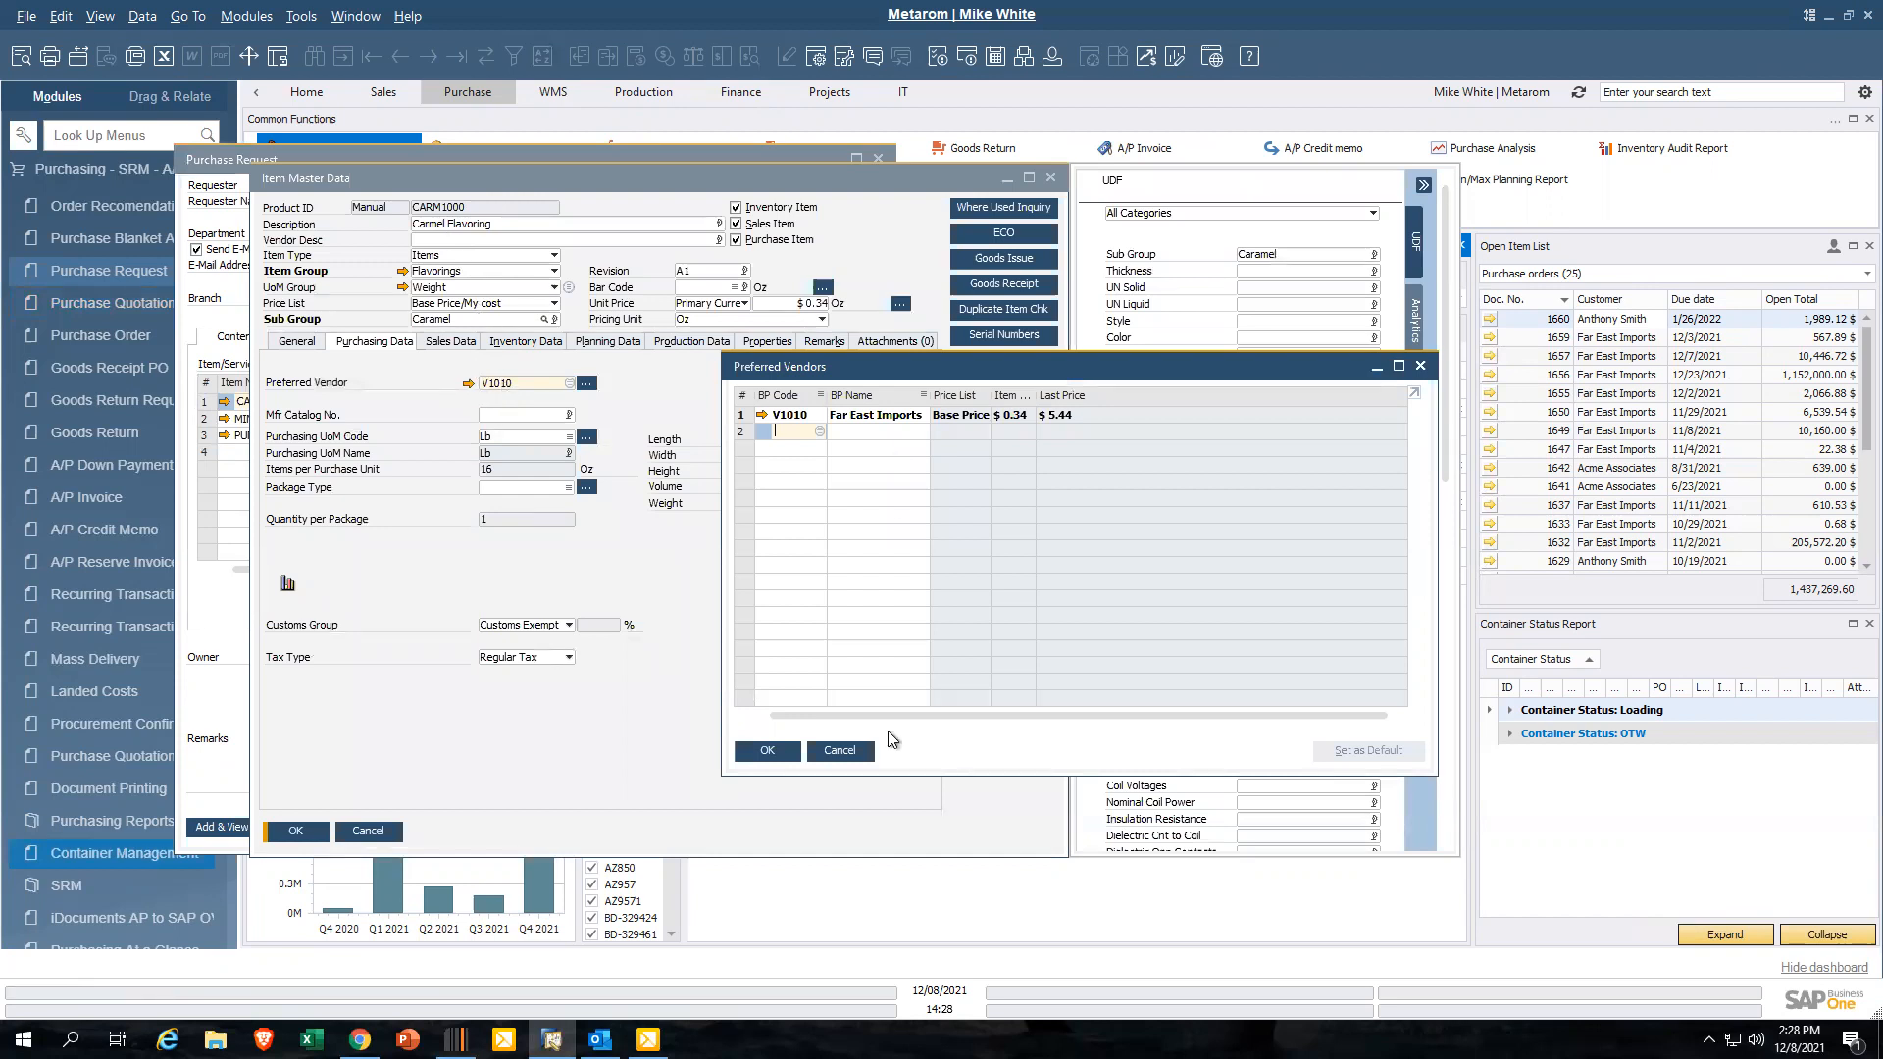
click(842, 753)
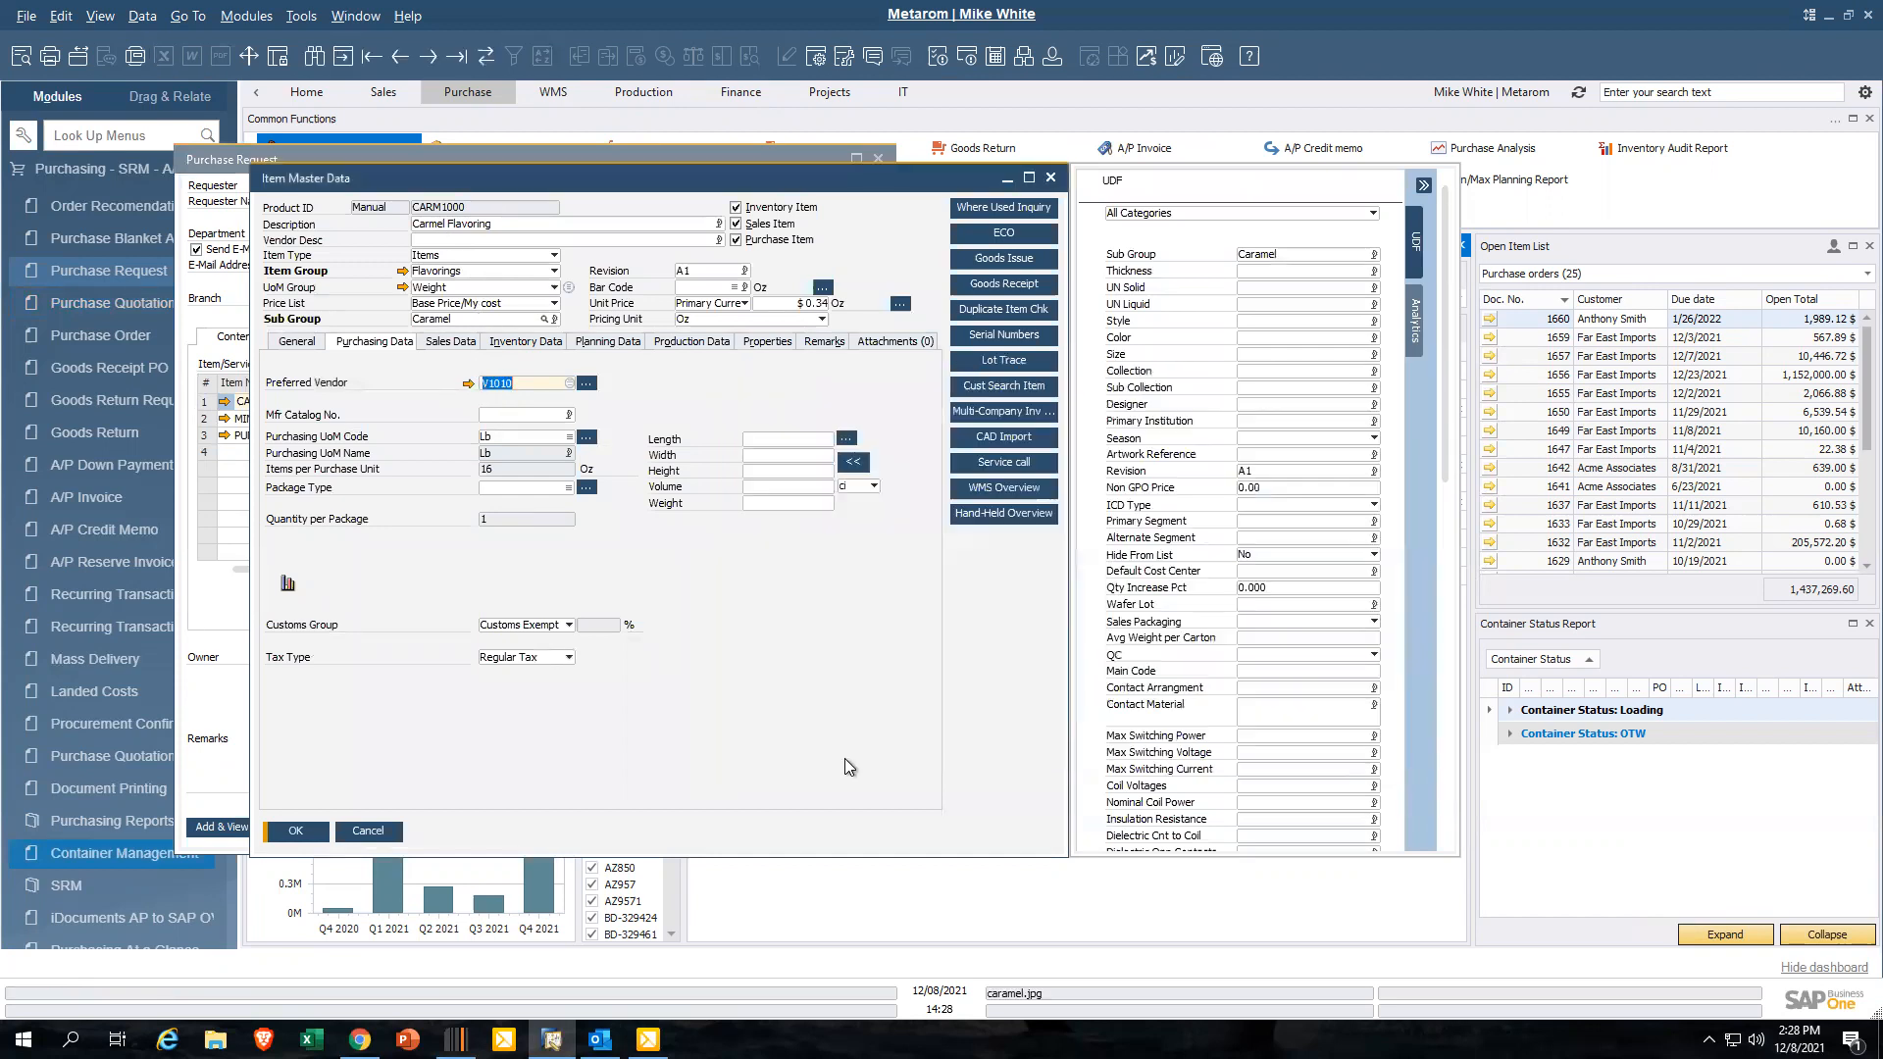
click(370, 831)
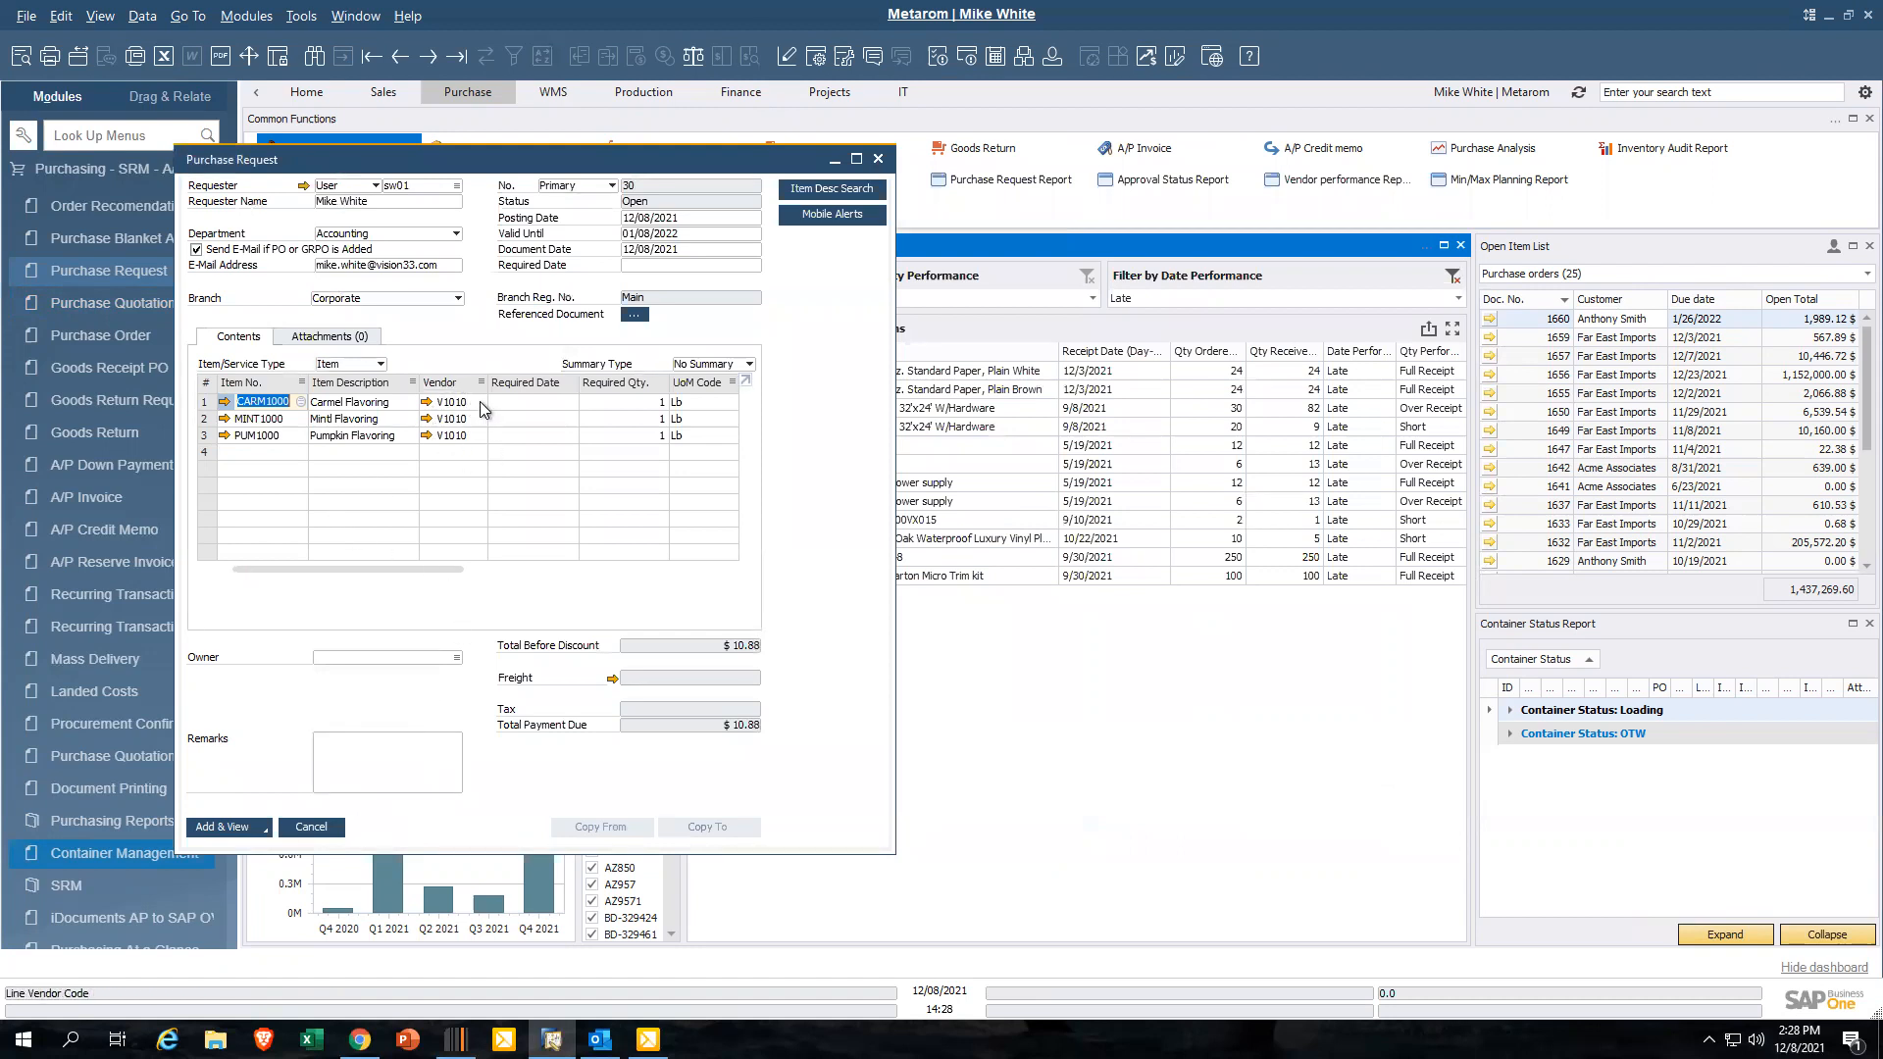
View the business partners available as vendor for the Carmel Flavoring line, then close the list without choosing one
click(484, 408)
click(481, 404)
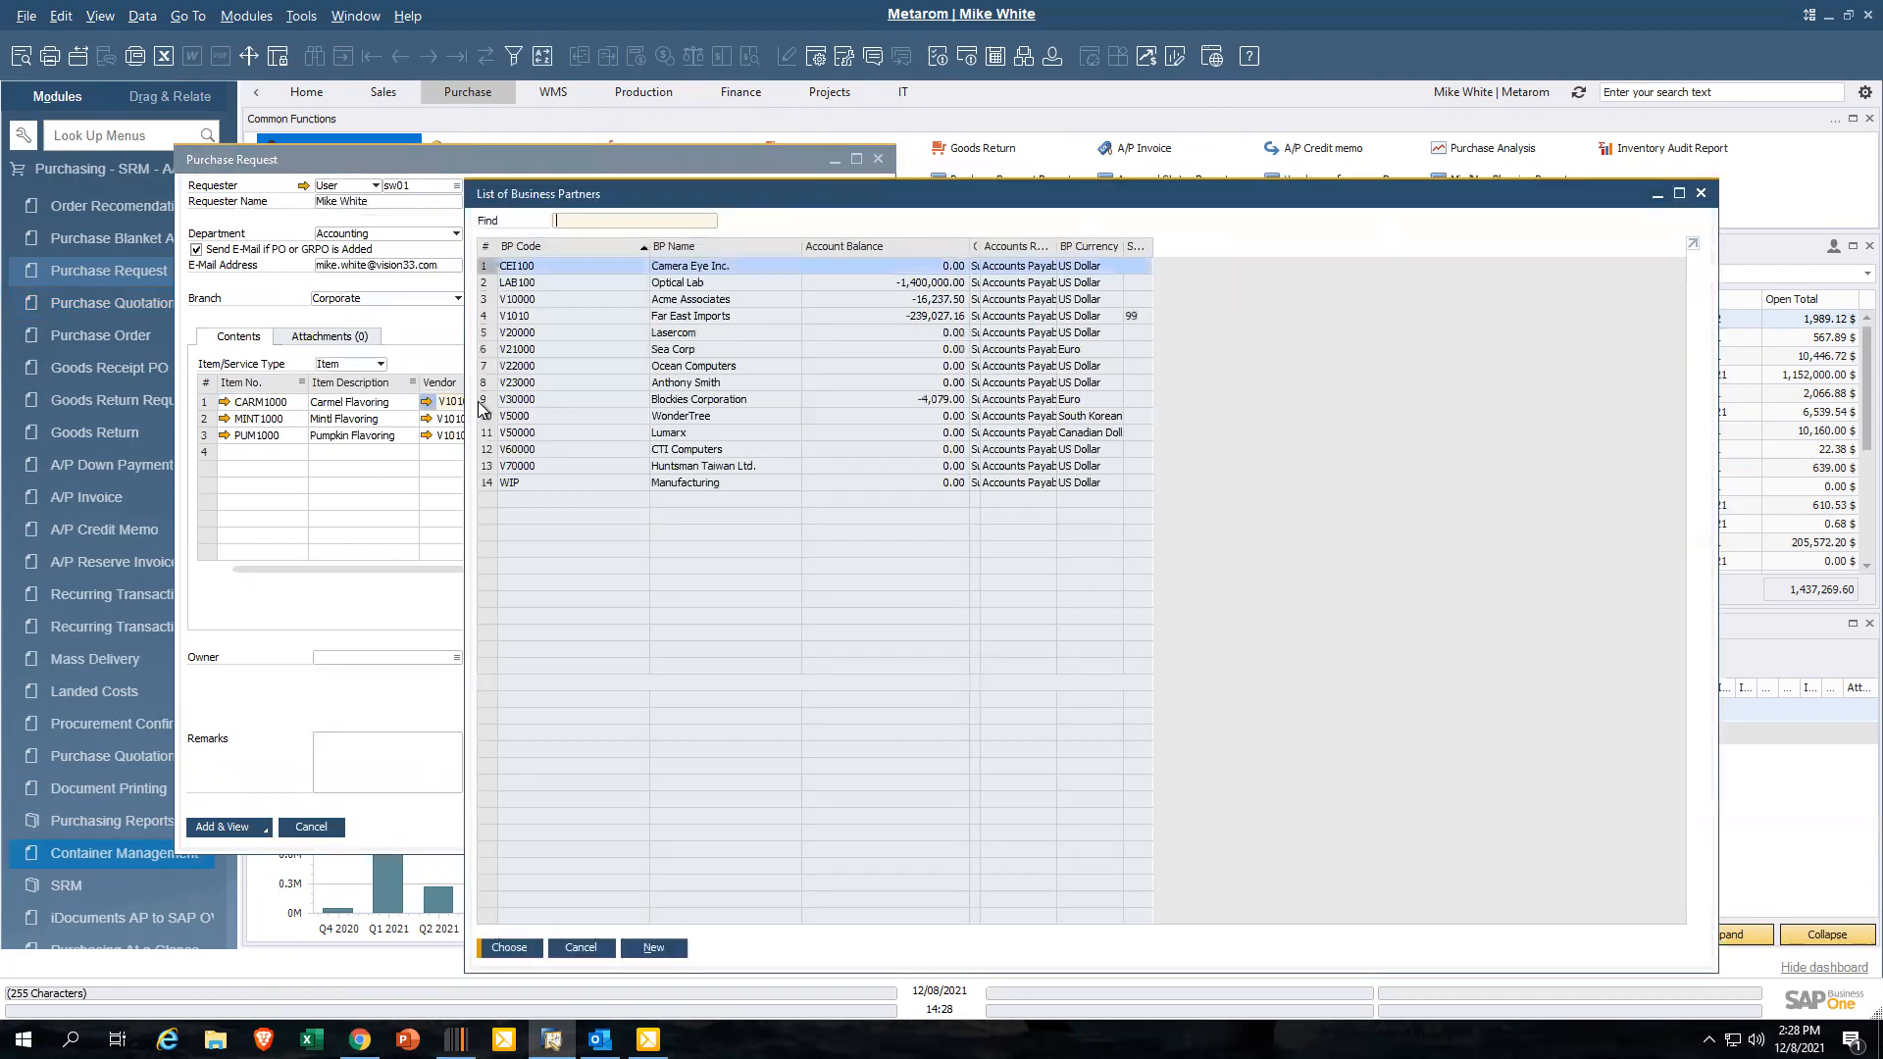
click(580, 947)
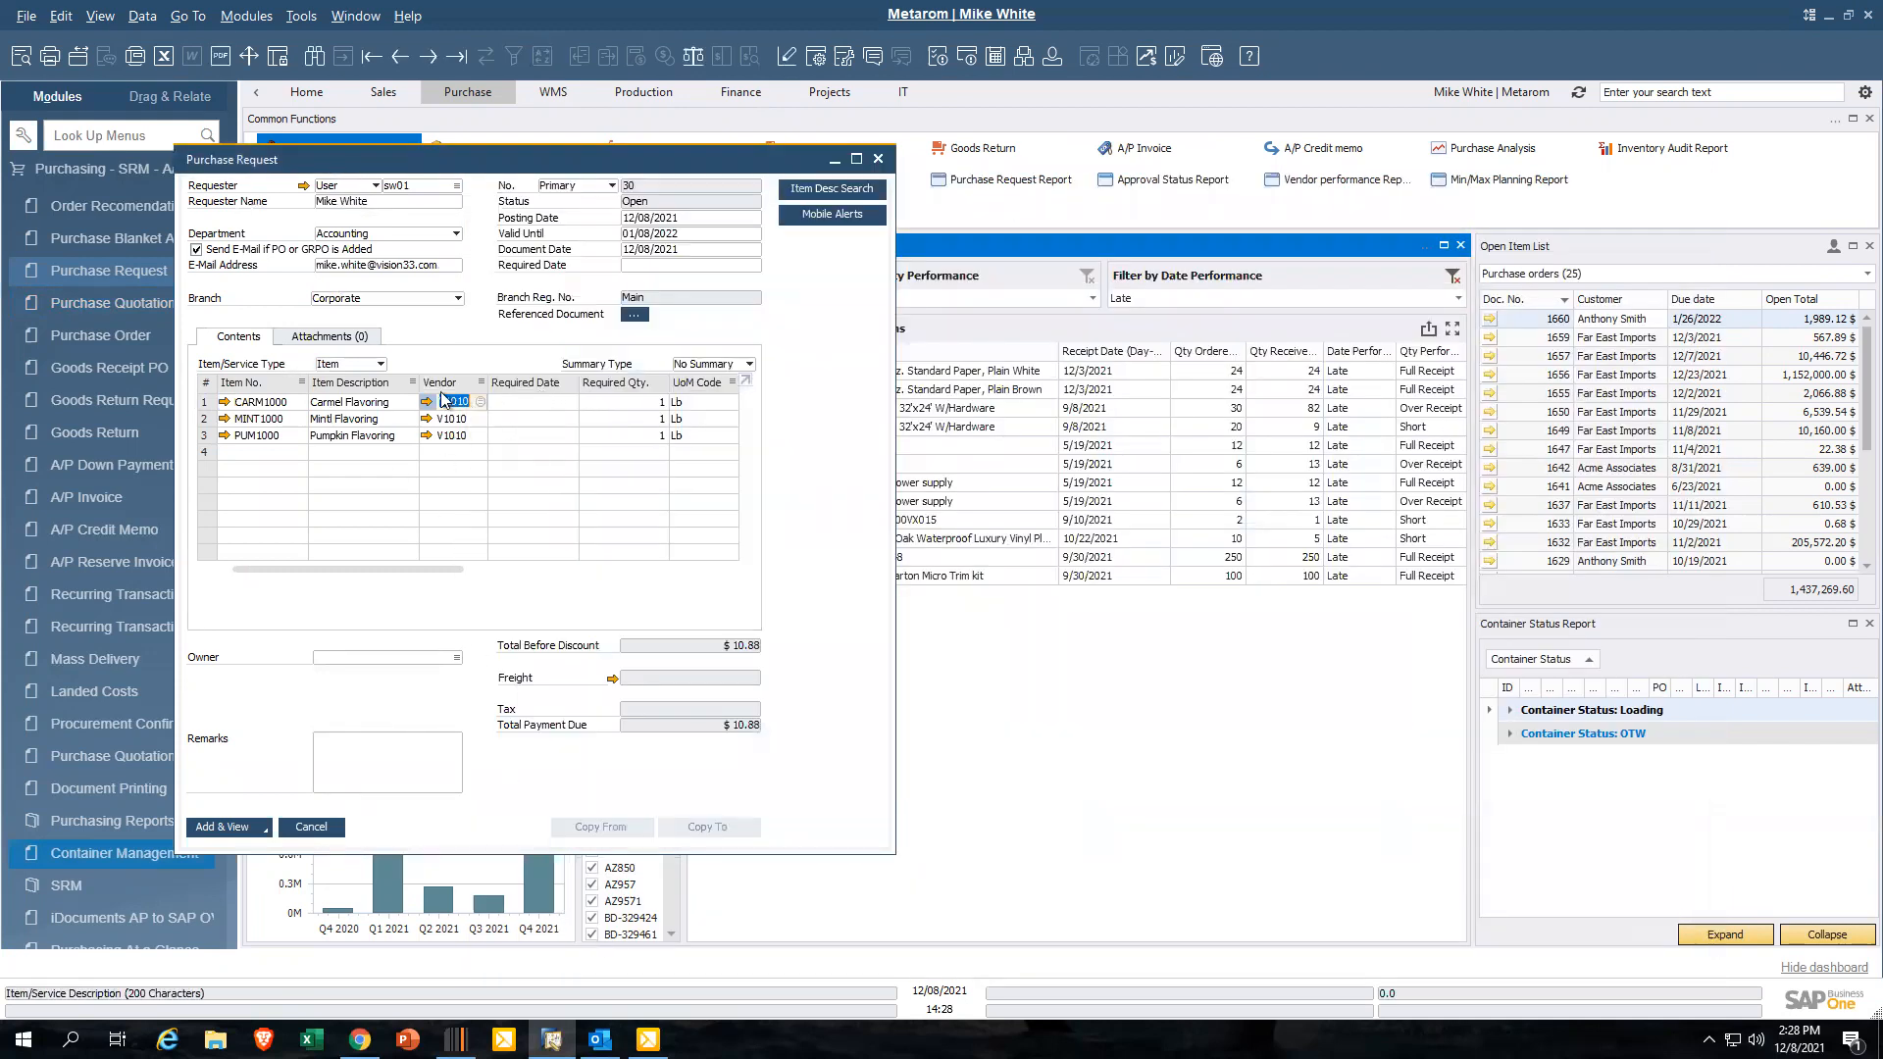
Set the purchase request's required date to 12/24/2021 and apply it to all existing lines
click(538, 403)
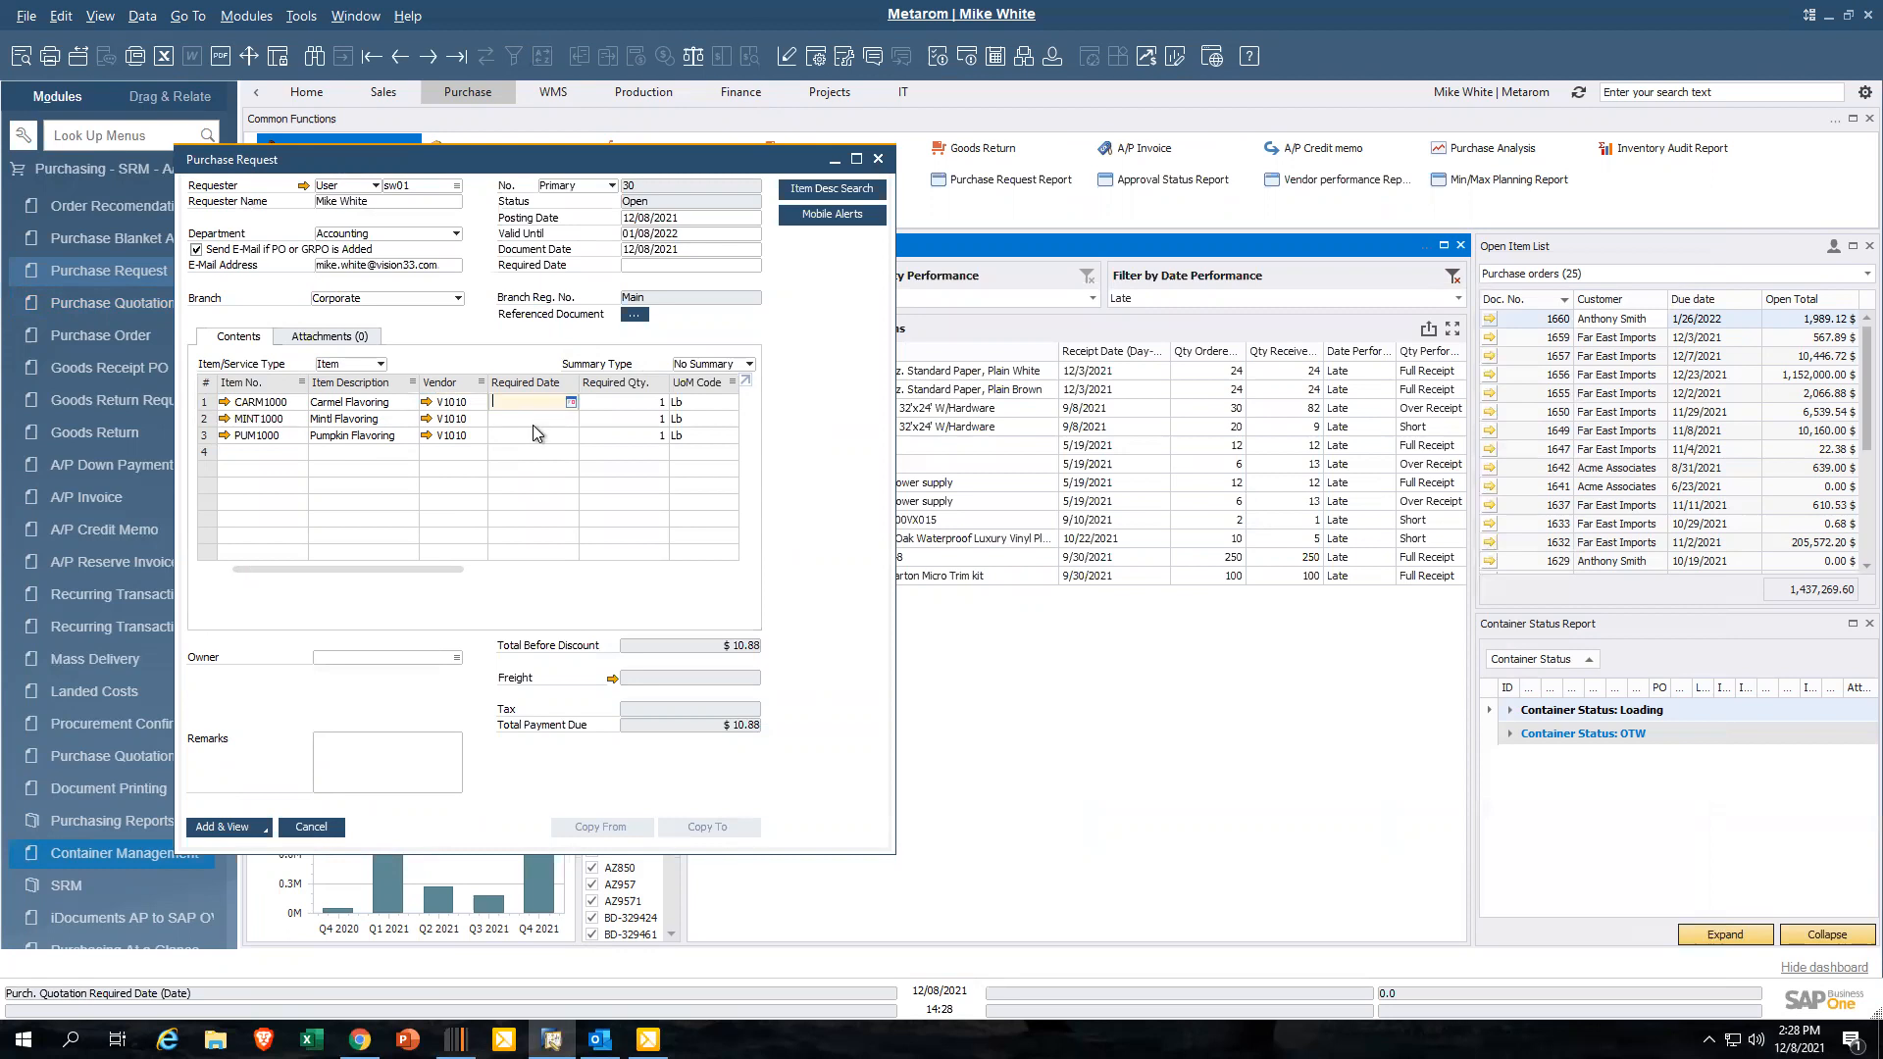
click(754, 266)
click(755, 265)
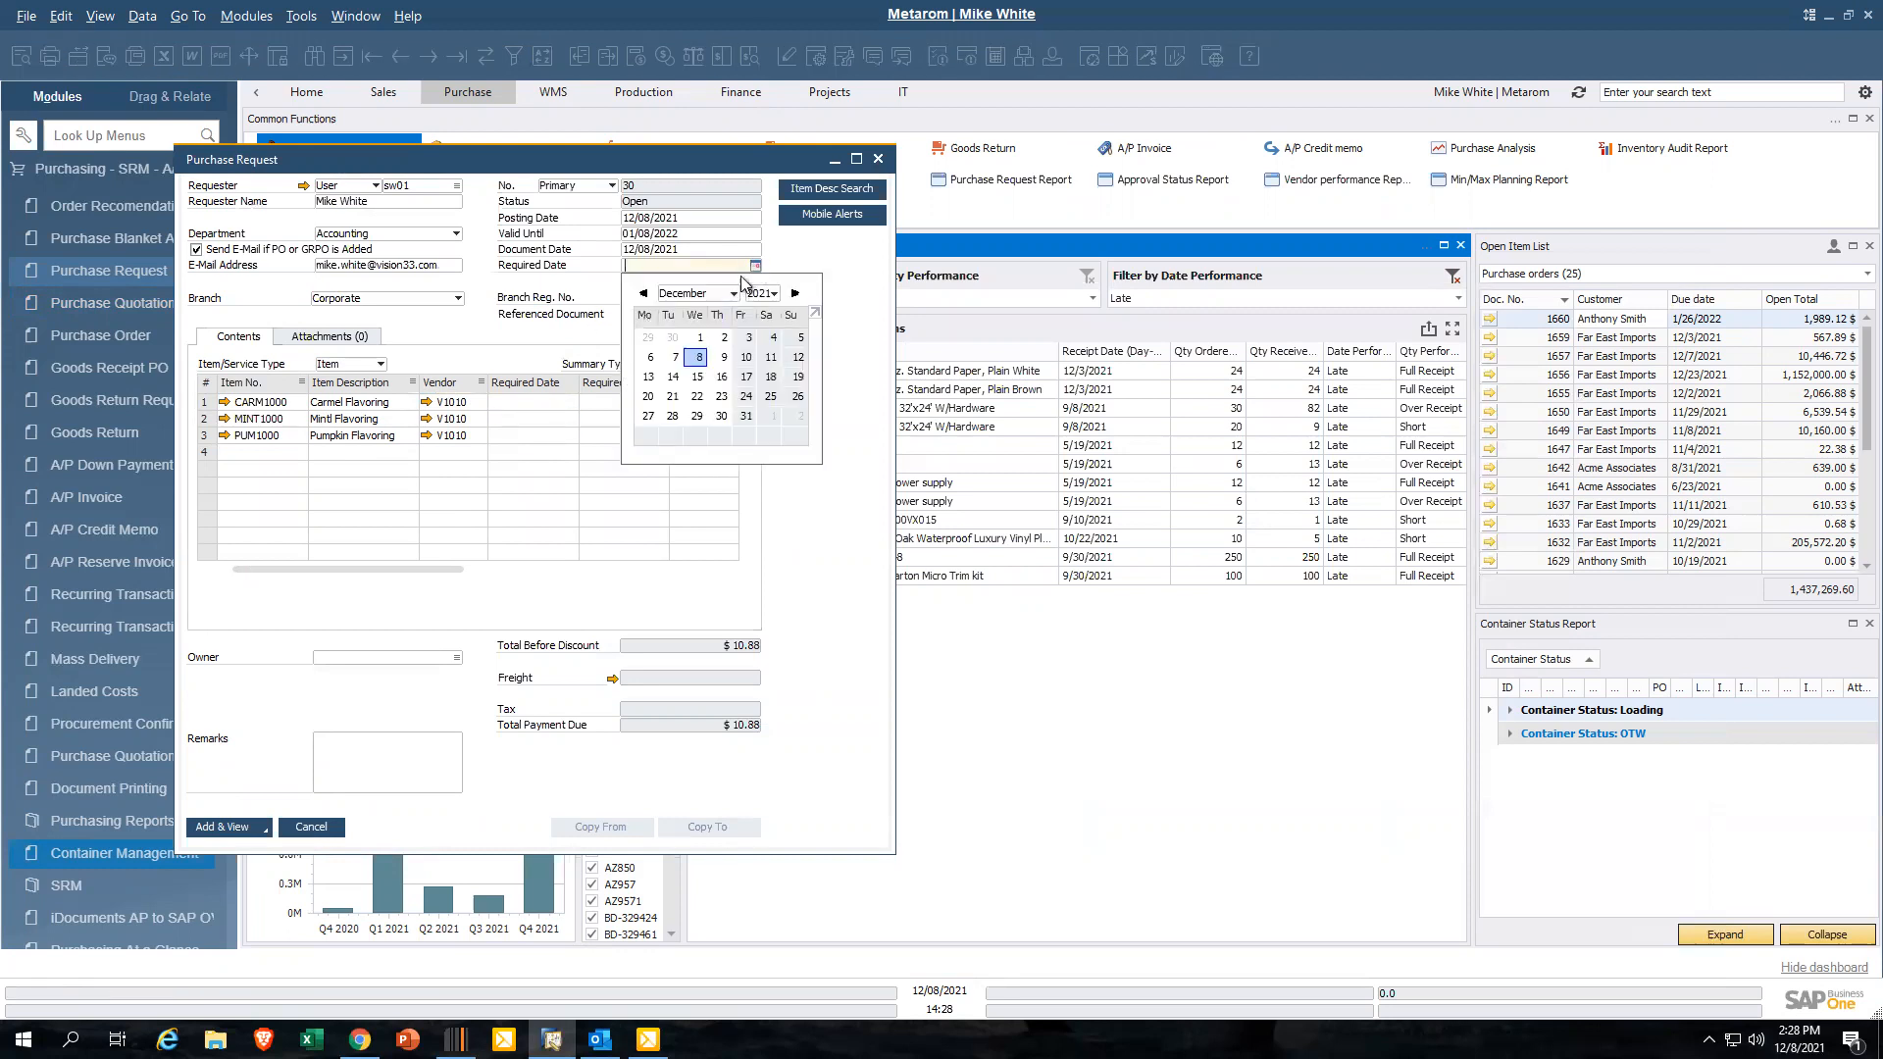
click(746, 397)
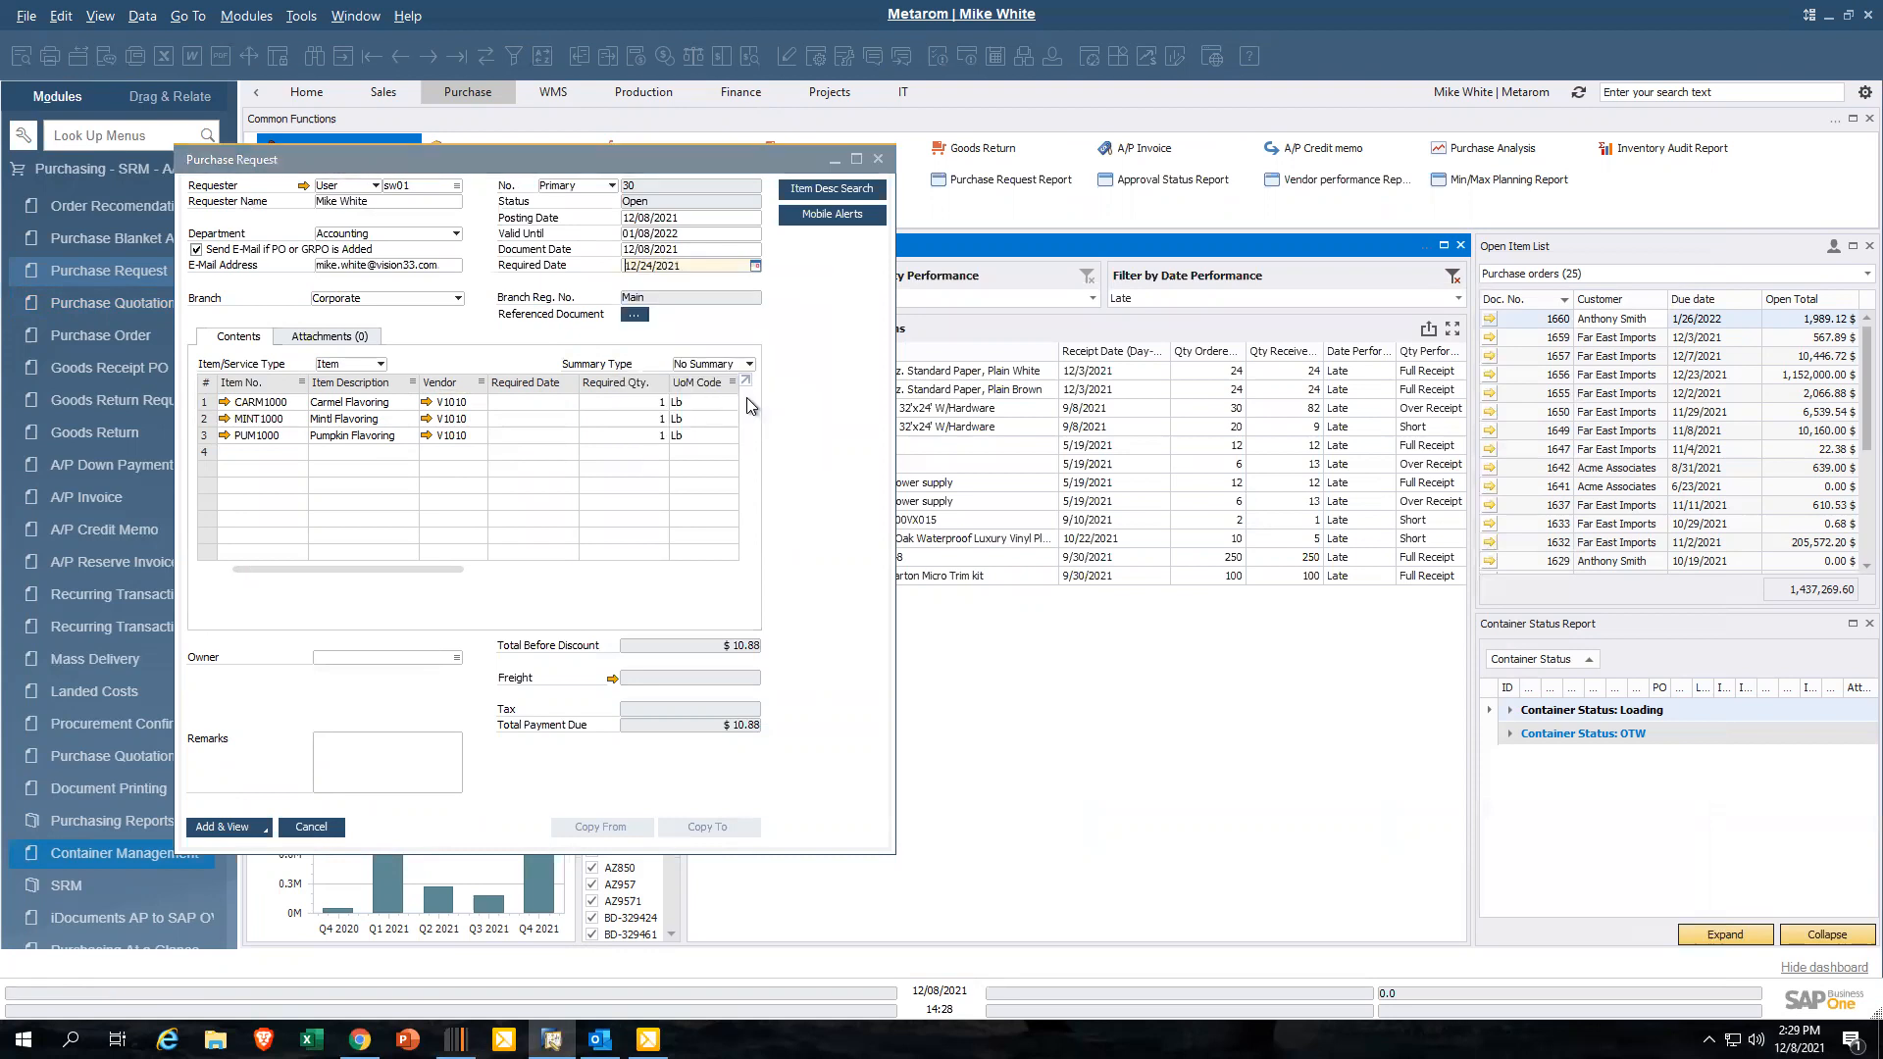
key(Tab)
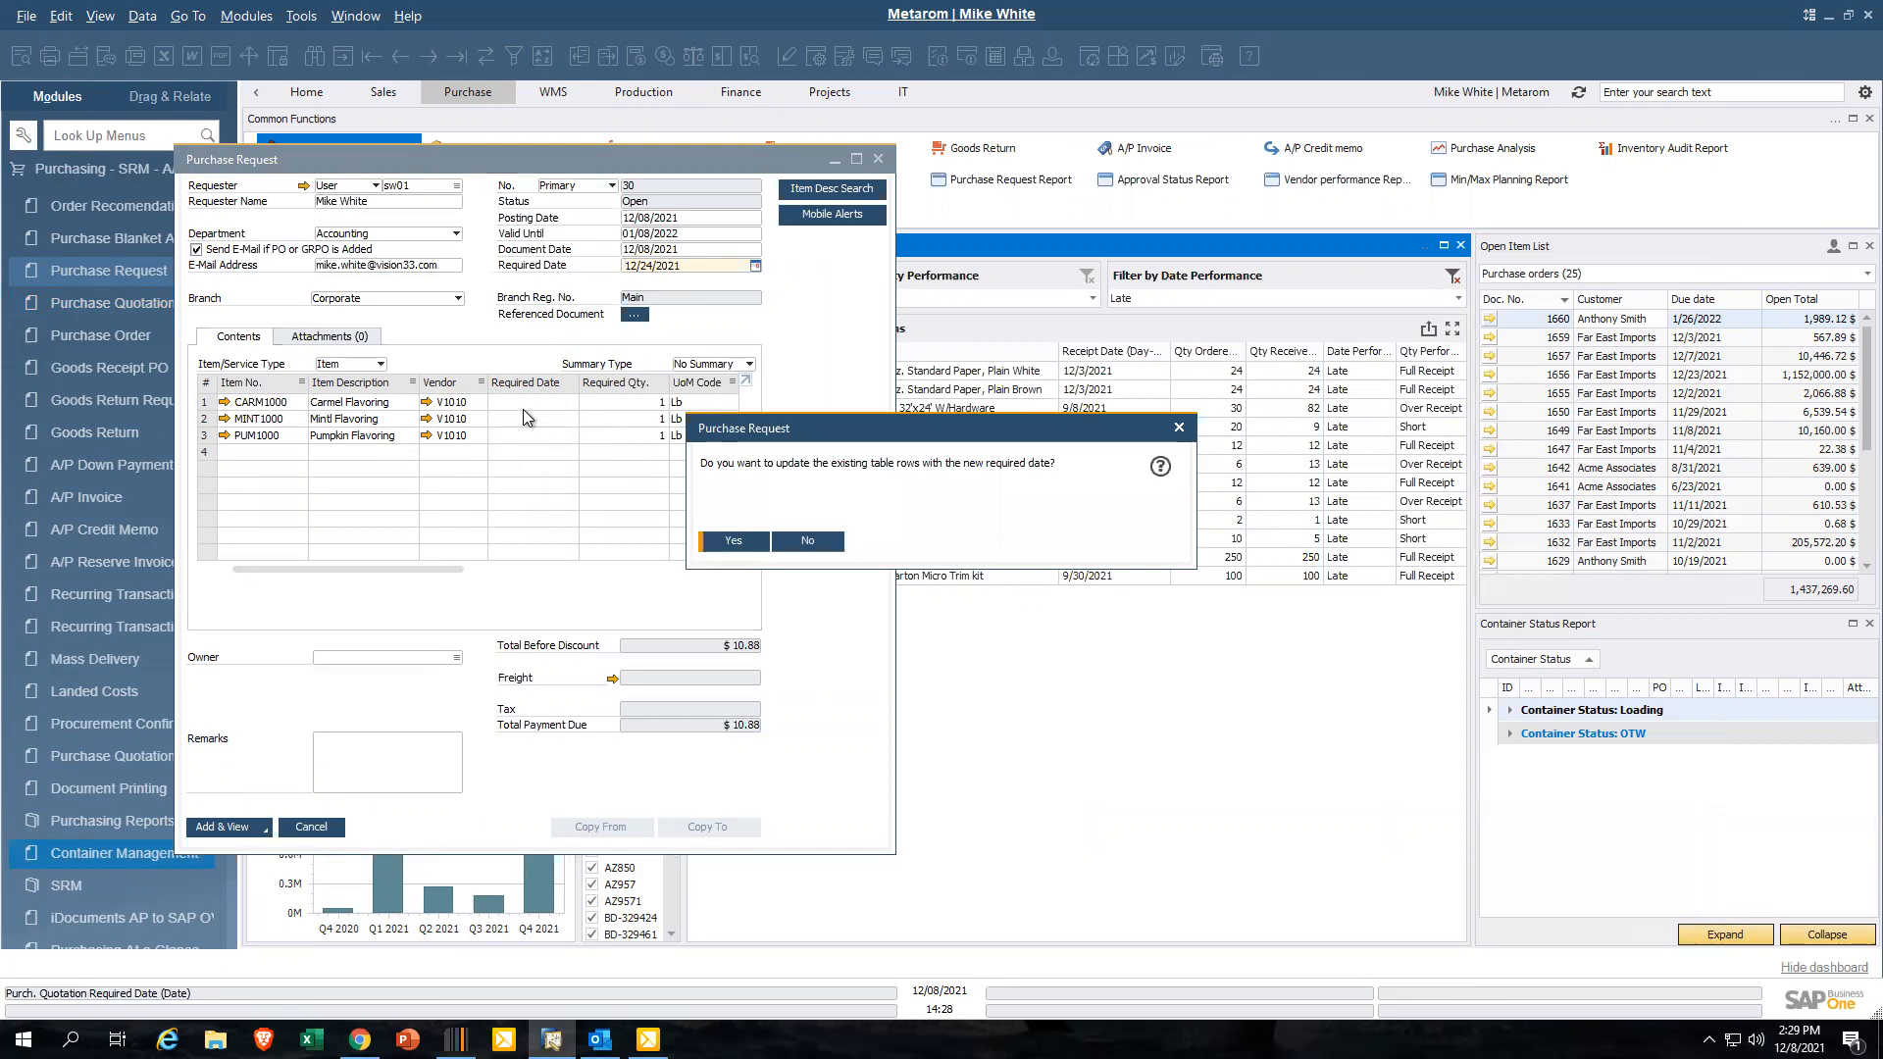
click(726, 548)
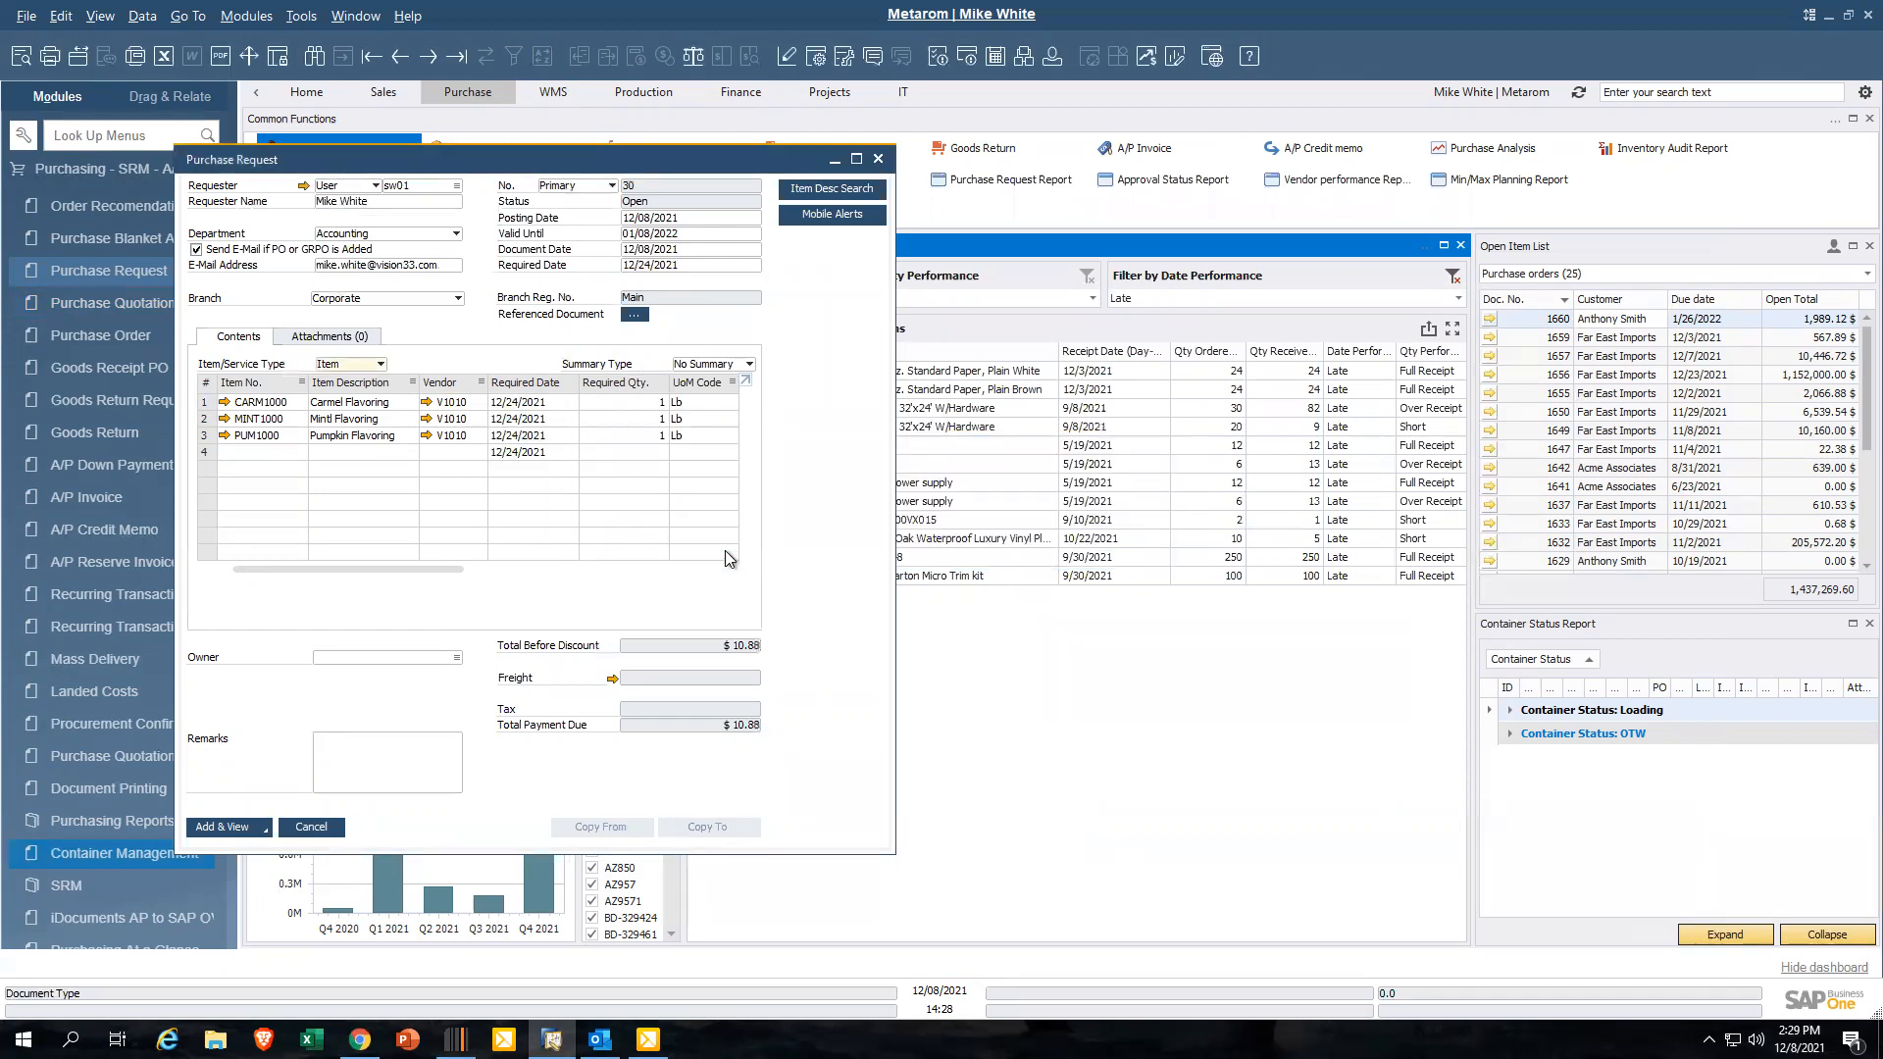
Set the required quantity to 25 for each of the Carmel, Mint and Pumpkin flavoring lines
click(647, 401)
text(25)
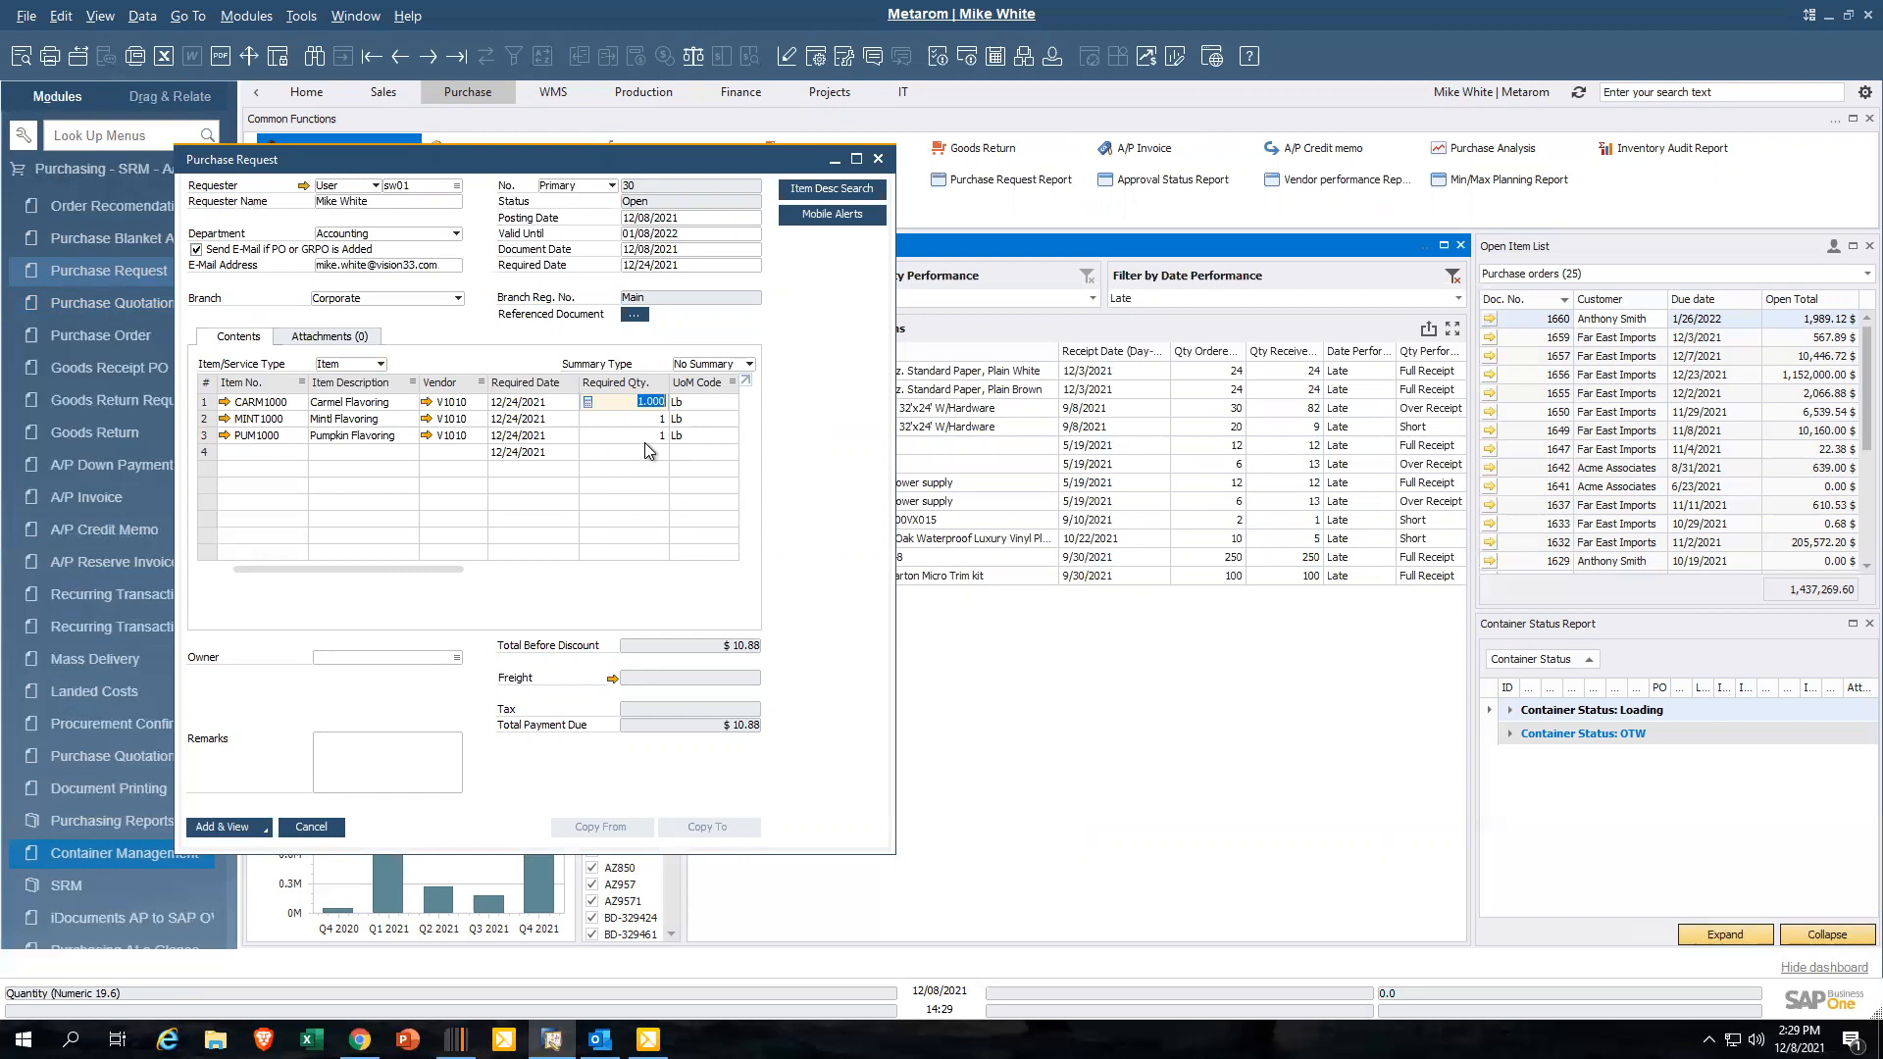
key(Down)
text(2)
key(Down)
text(25)
Check the units of measure available for the Carmel Flavoring line without changing it, and review the lines' vendors, info prices and totals
click(715, 404)
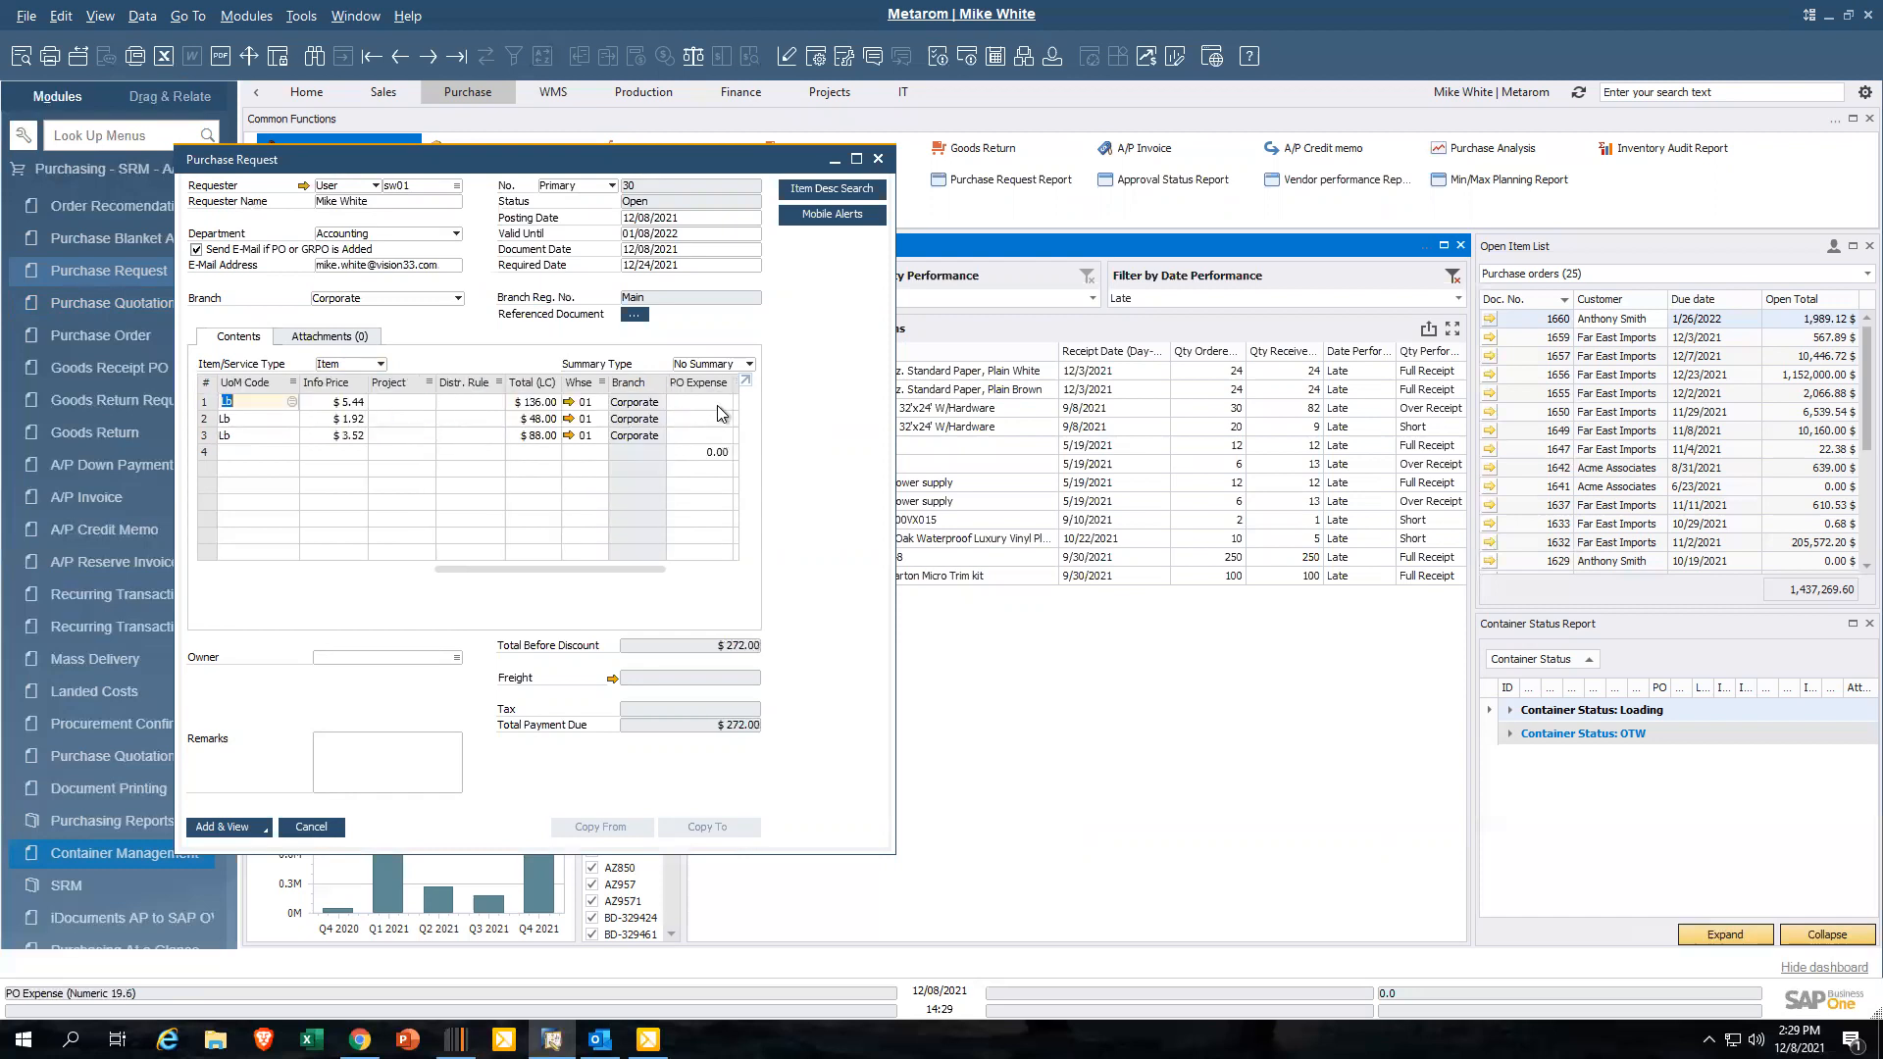
click(292, 403)
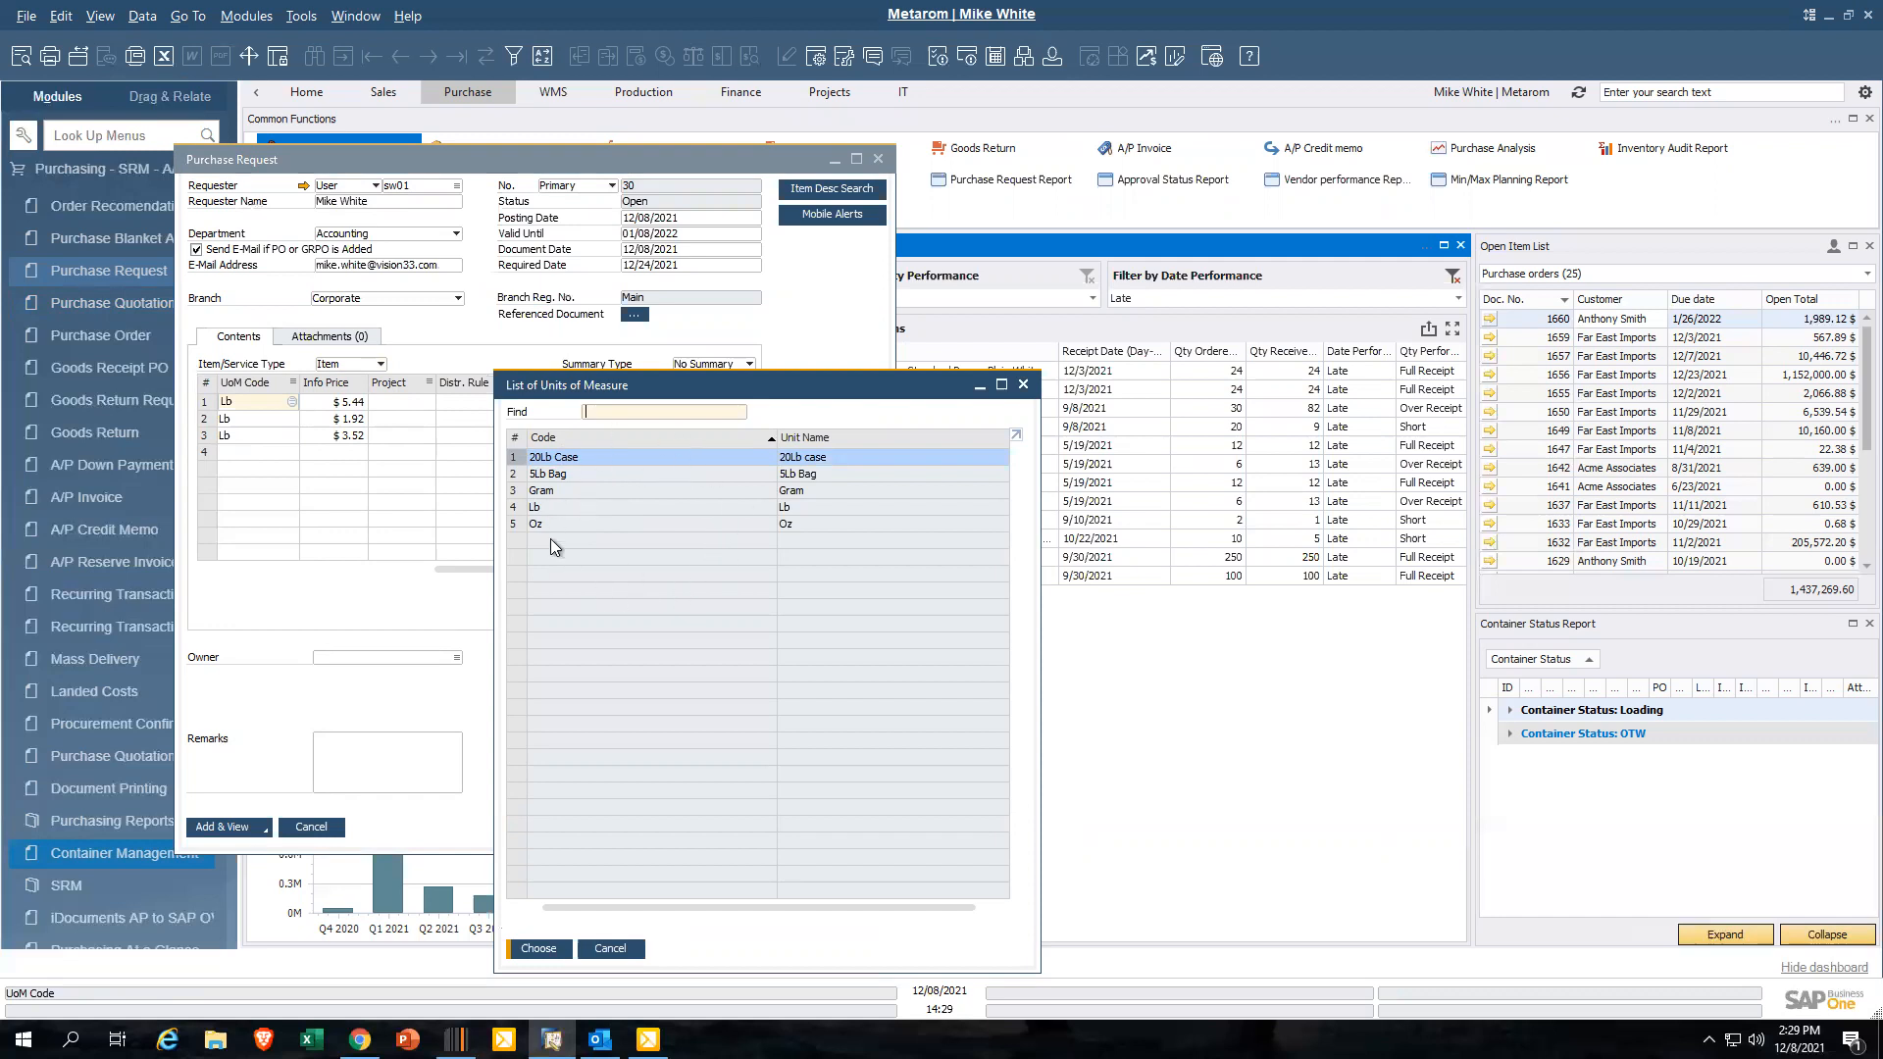
click(621, 946)
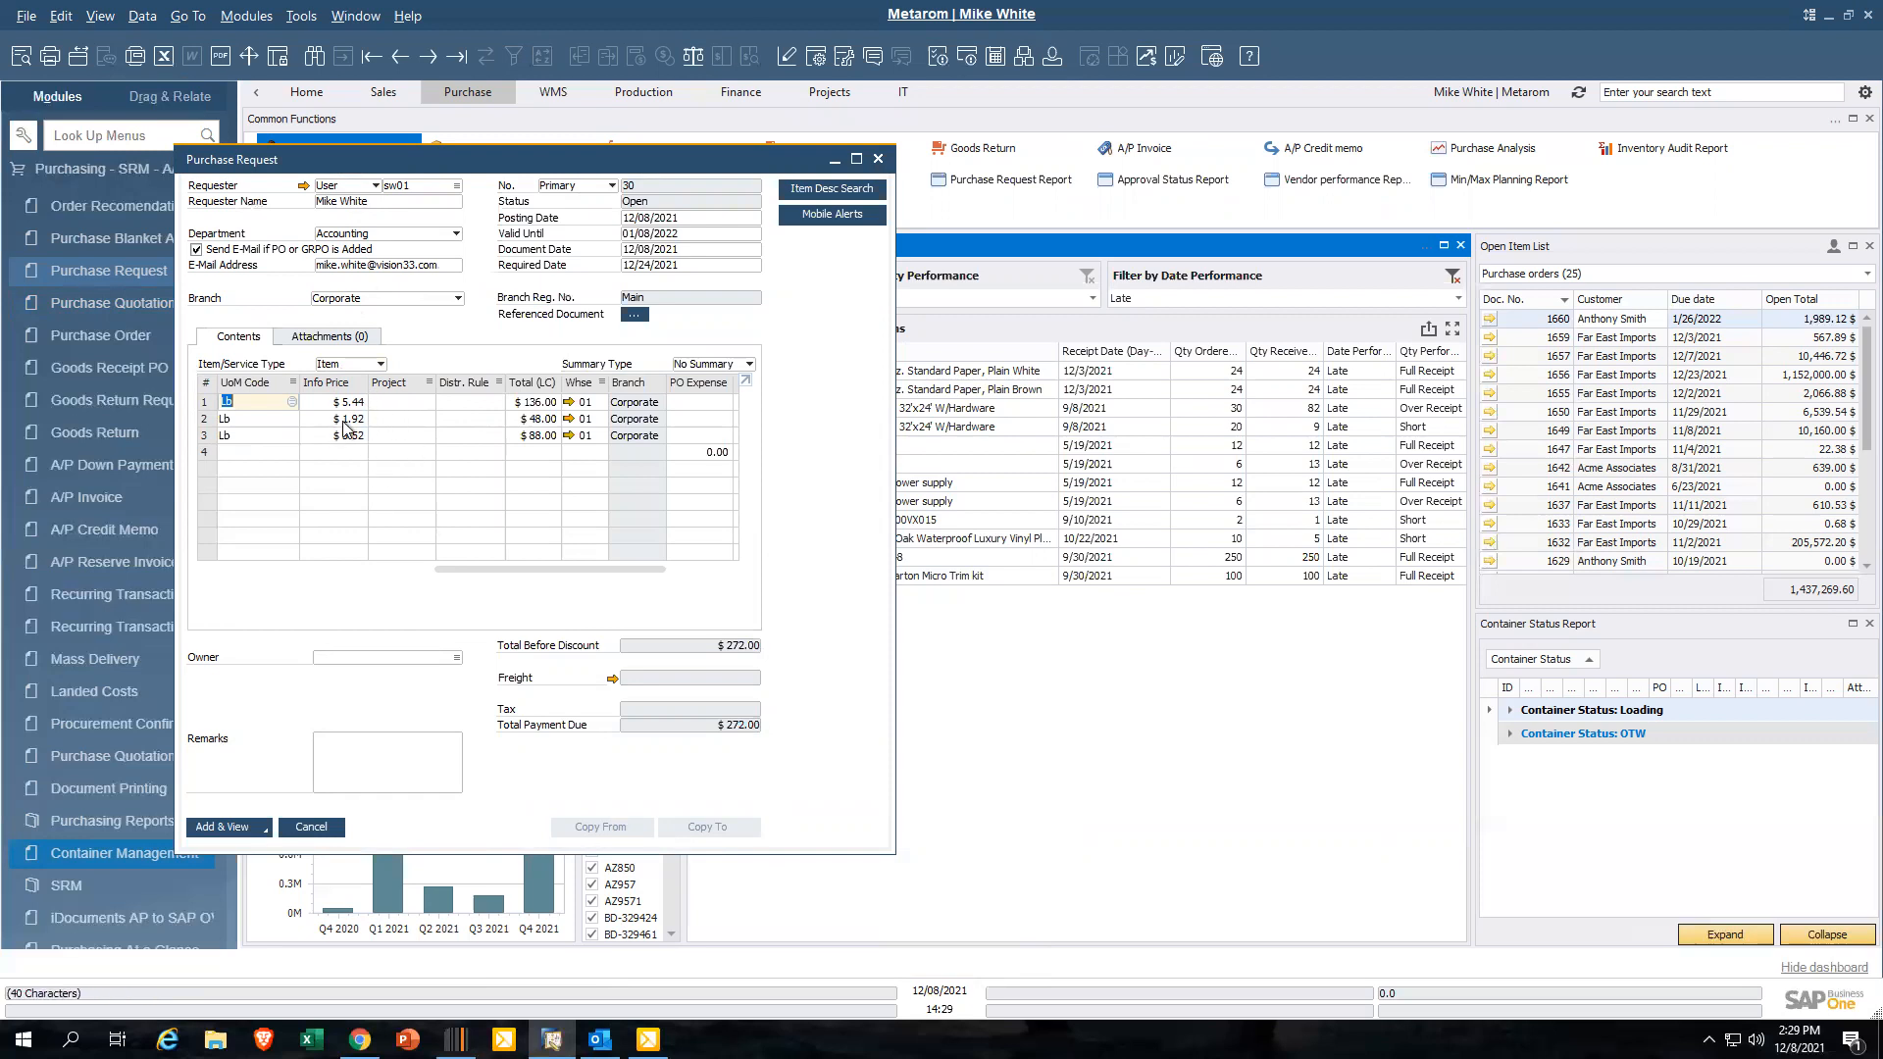
drag(463, 567, 256, 566)
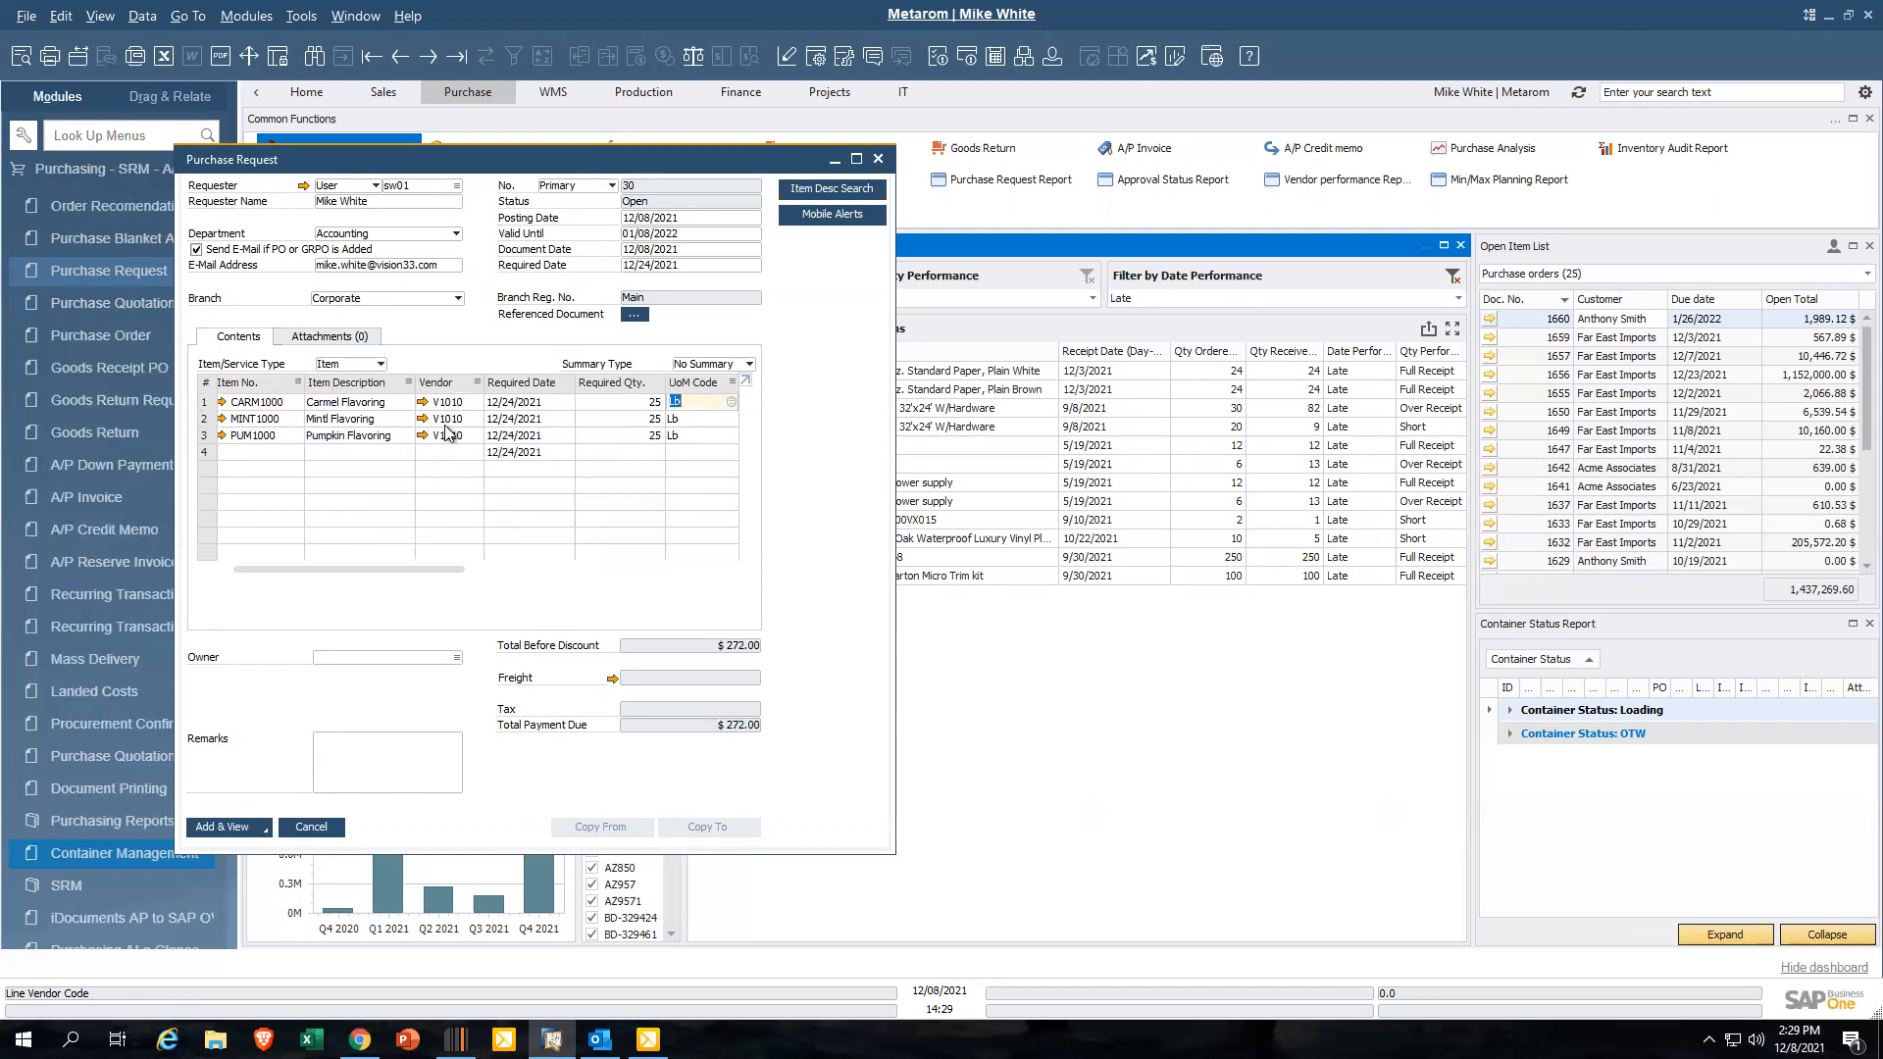
drag(464, 569, 549, 573)
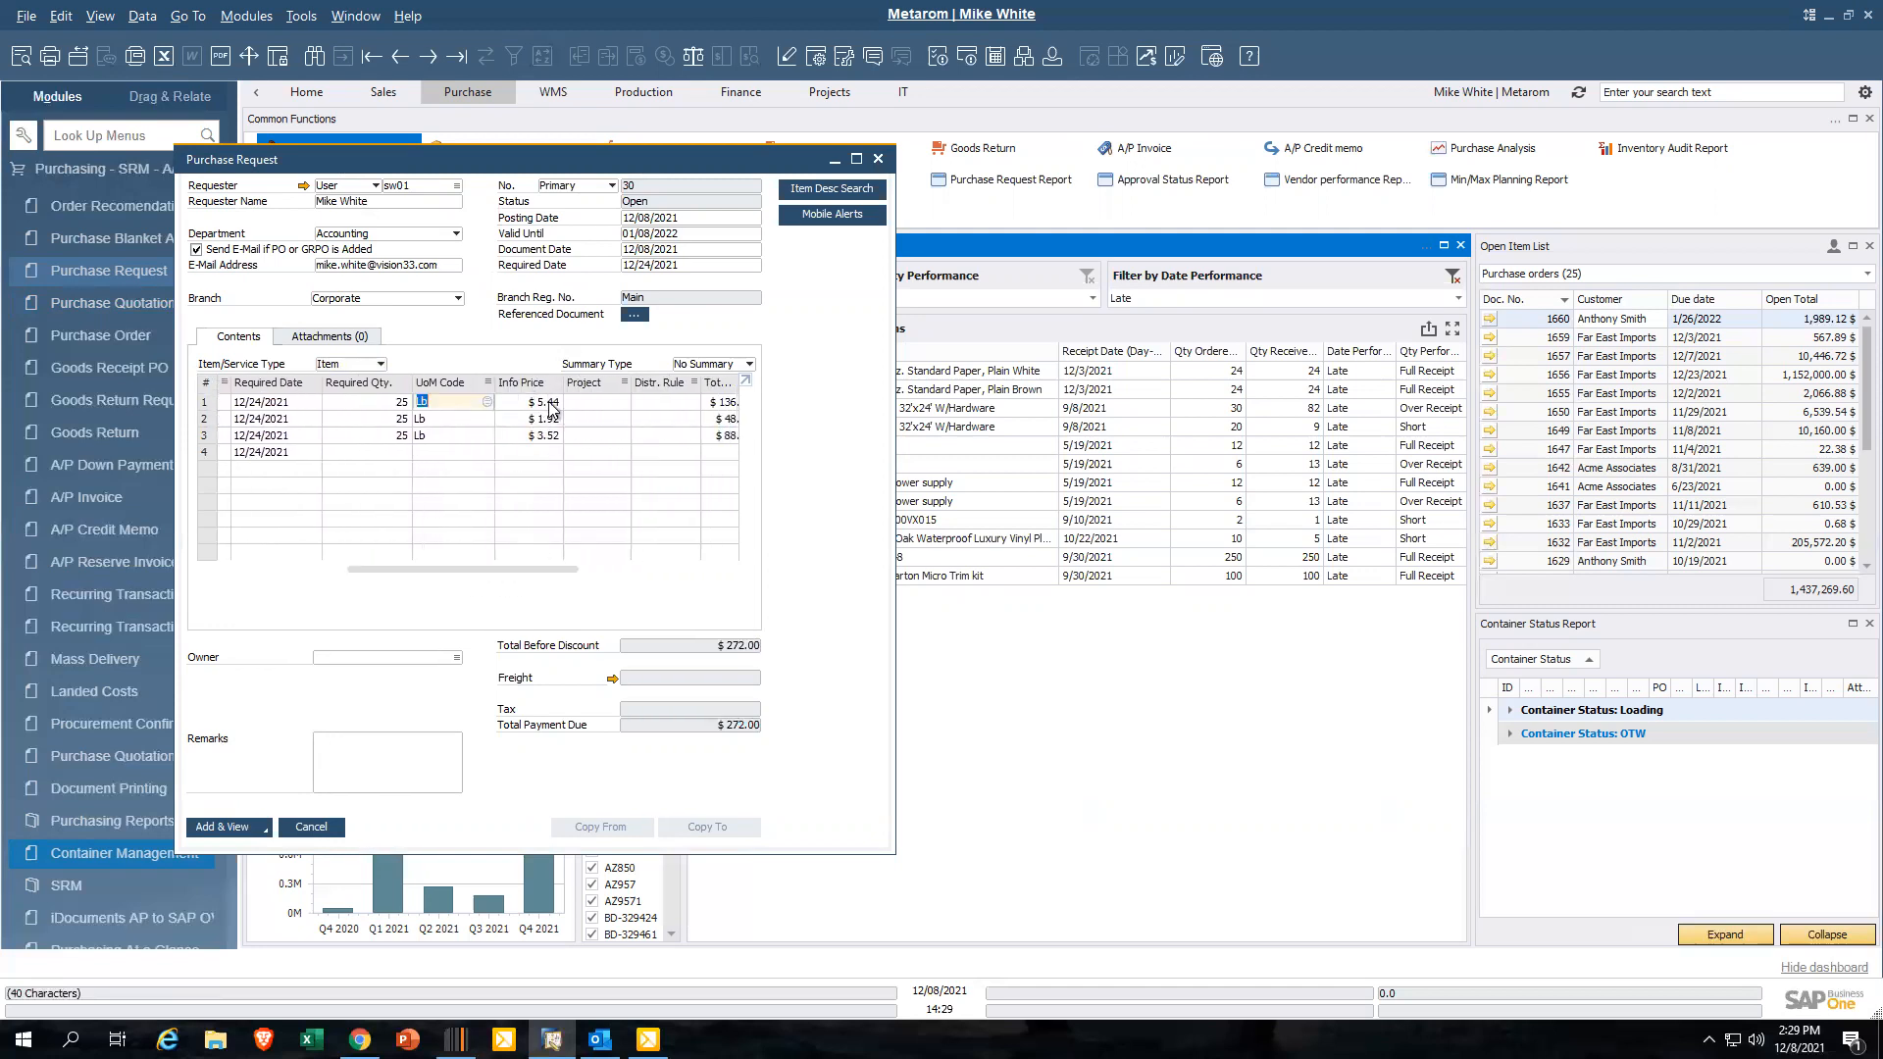
drag(505, 567, 567, 568)
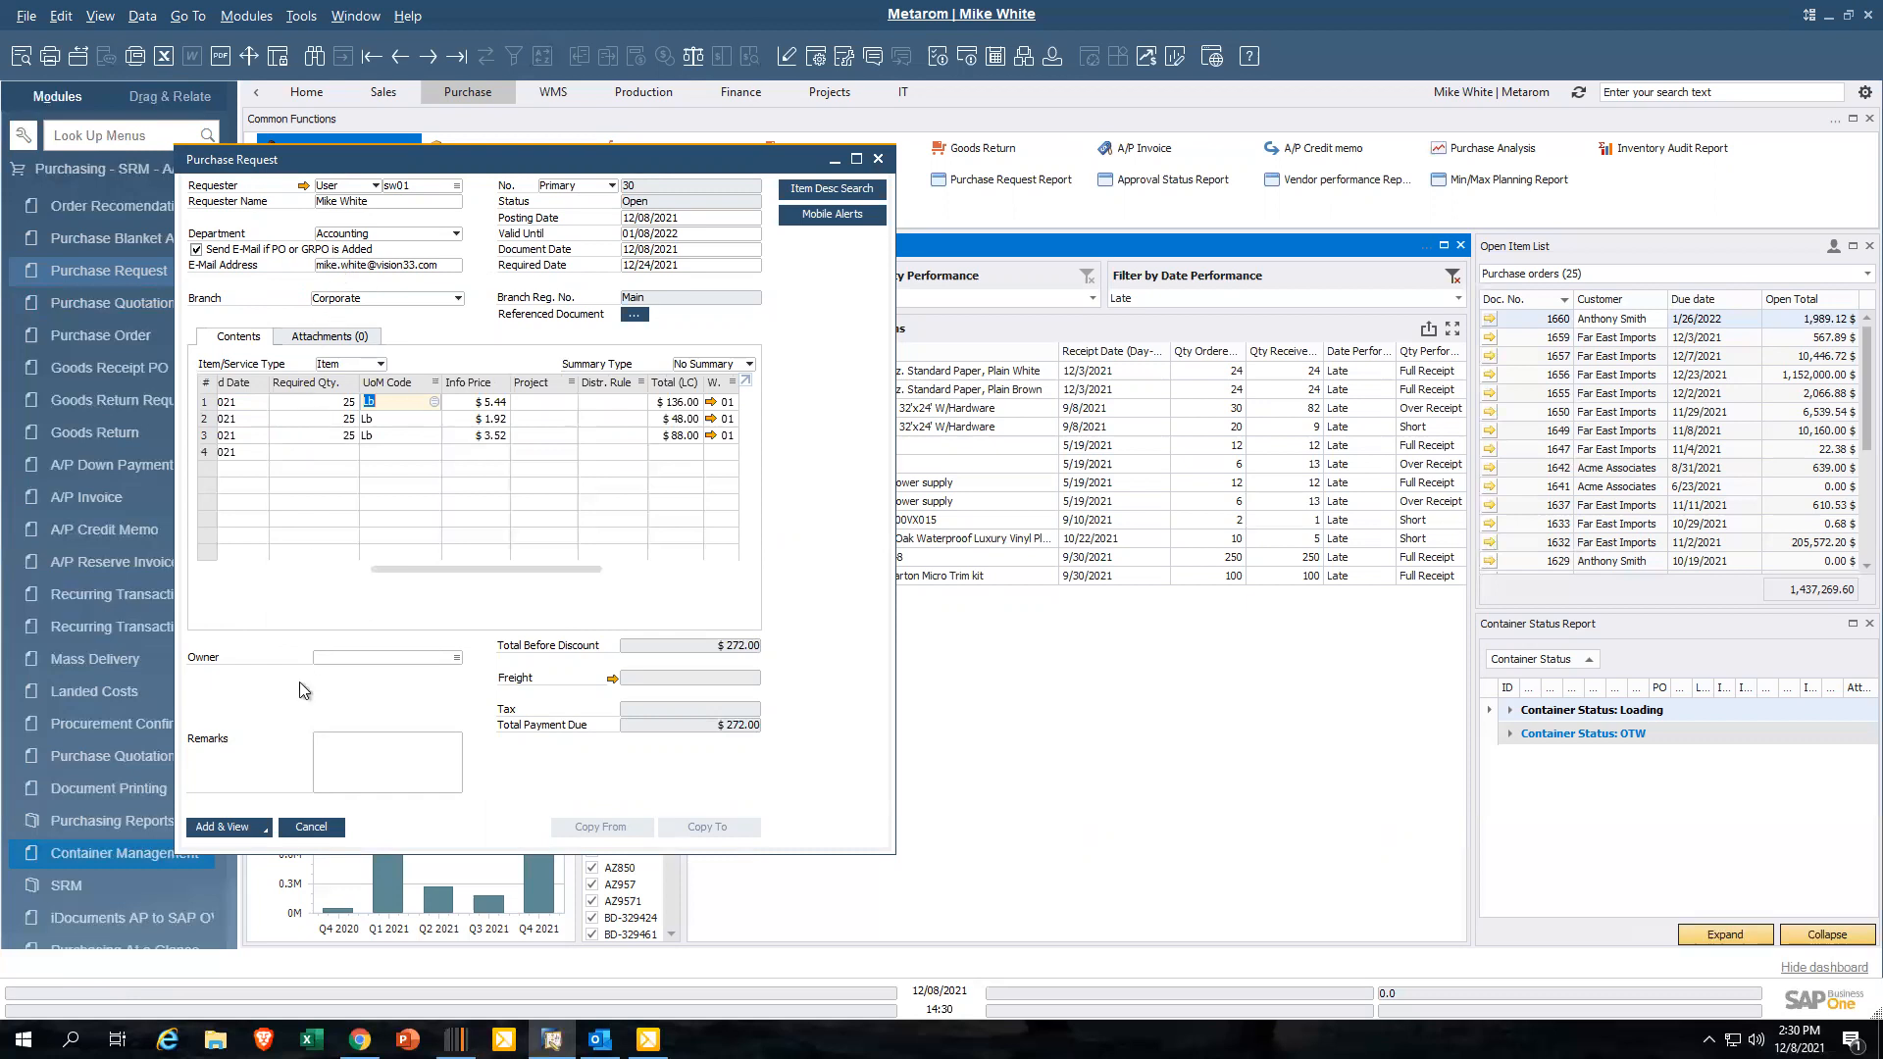
Set the purchase request's valid-until date to 12/31/2021, add the request and close it
click(231, 827)
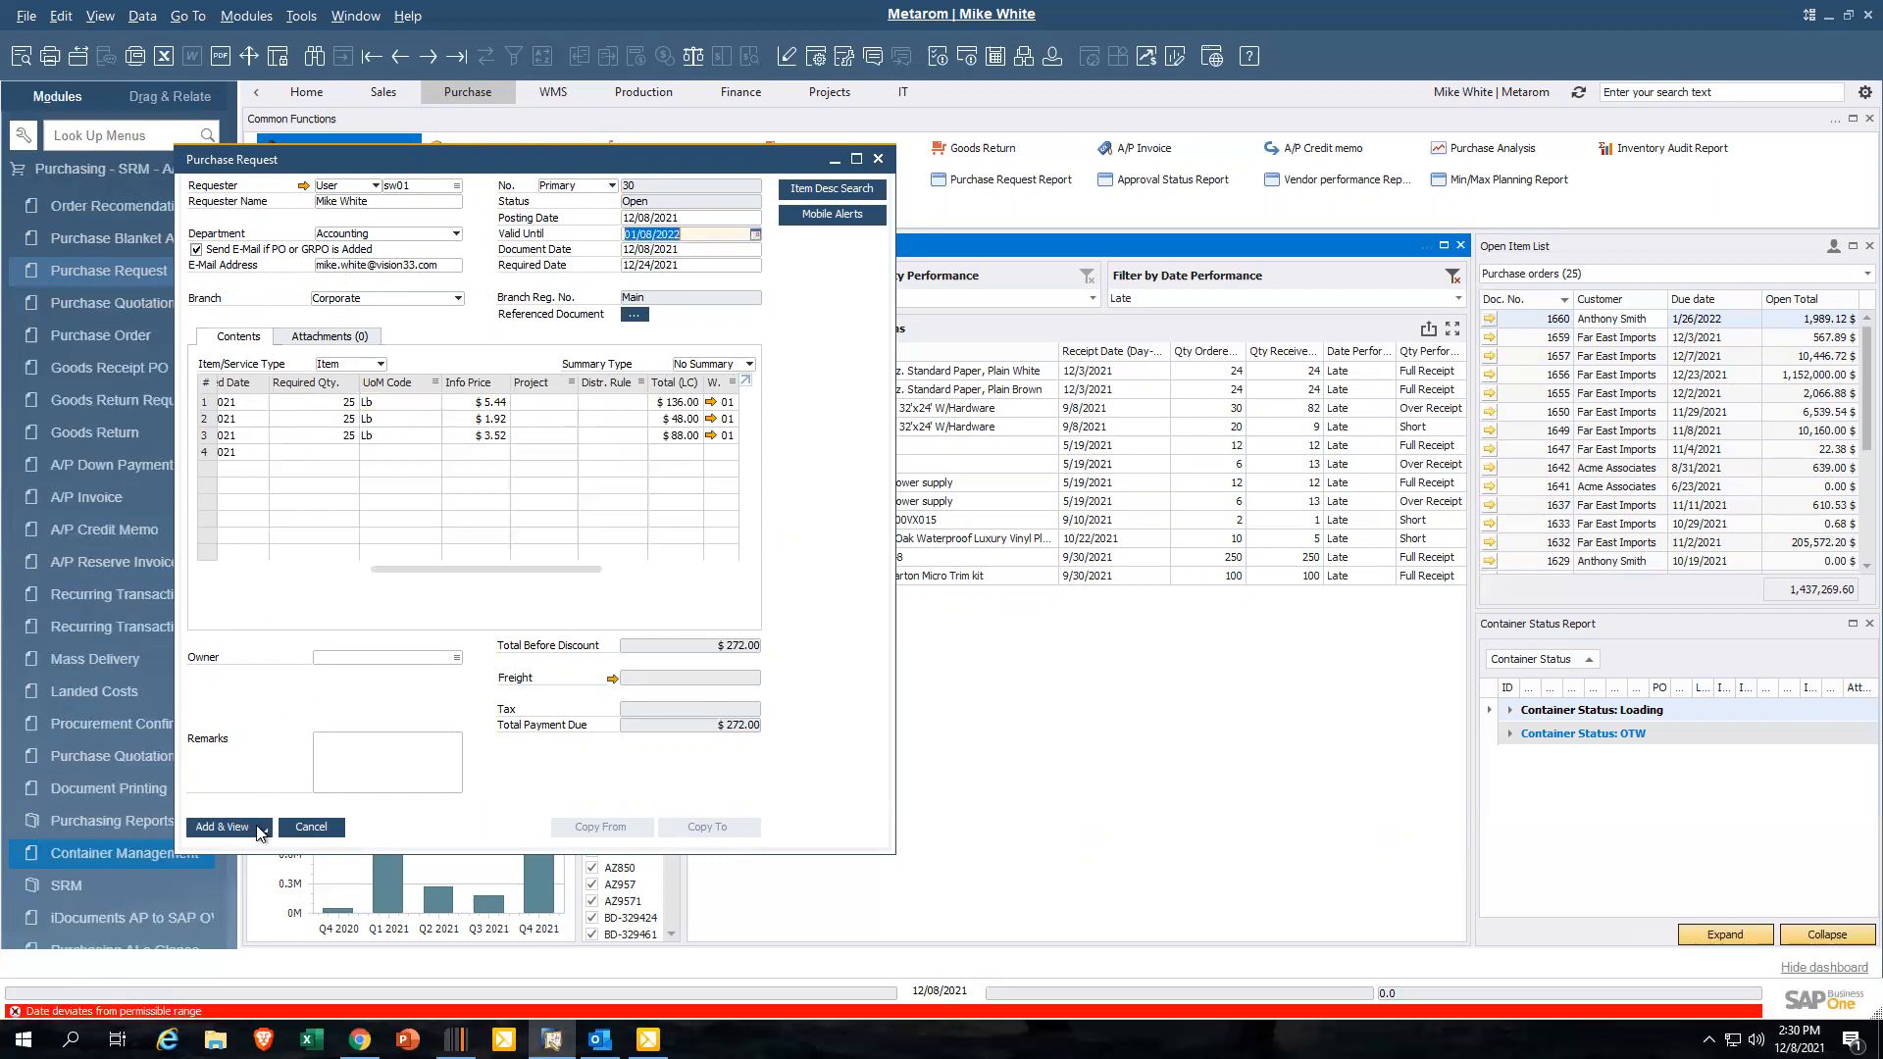
text(12)
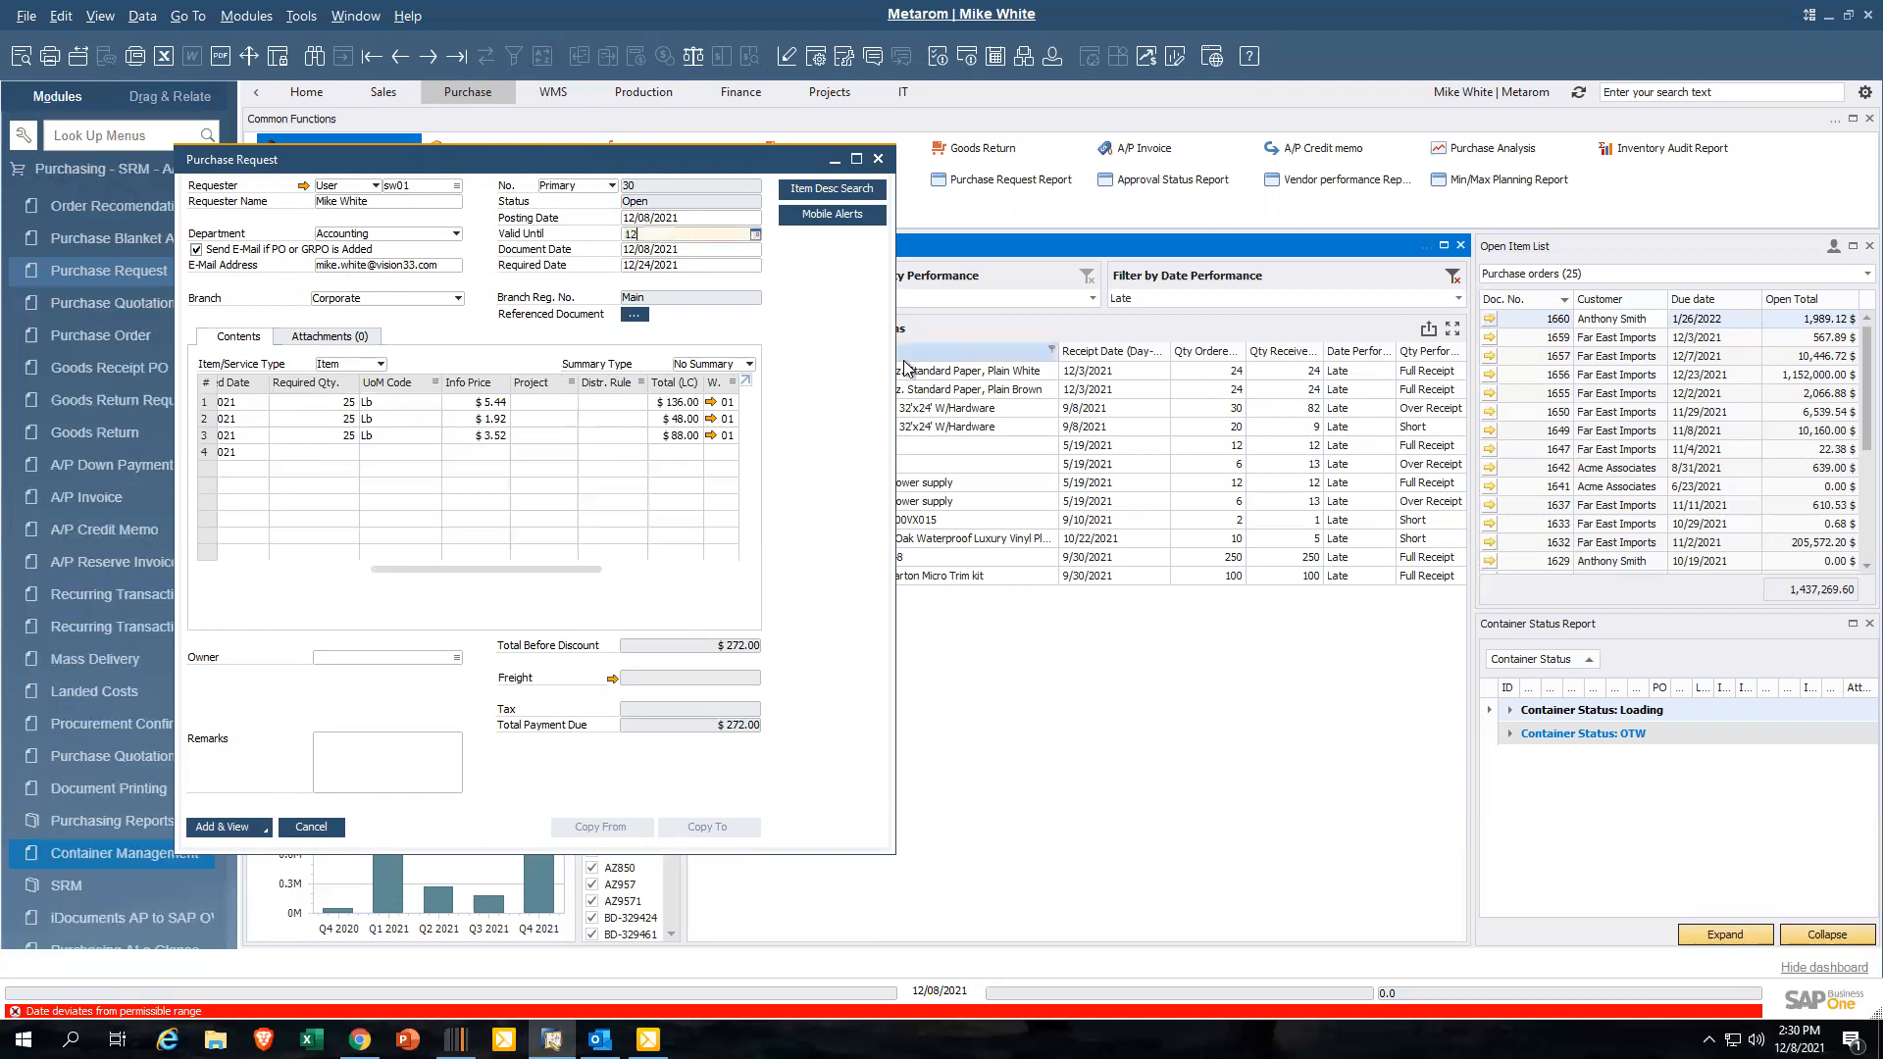
text(/31)
key(Tab)
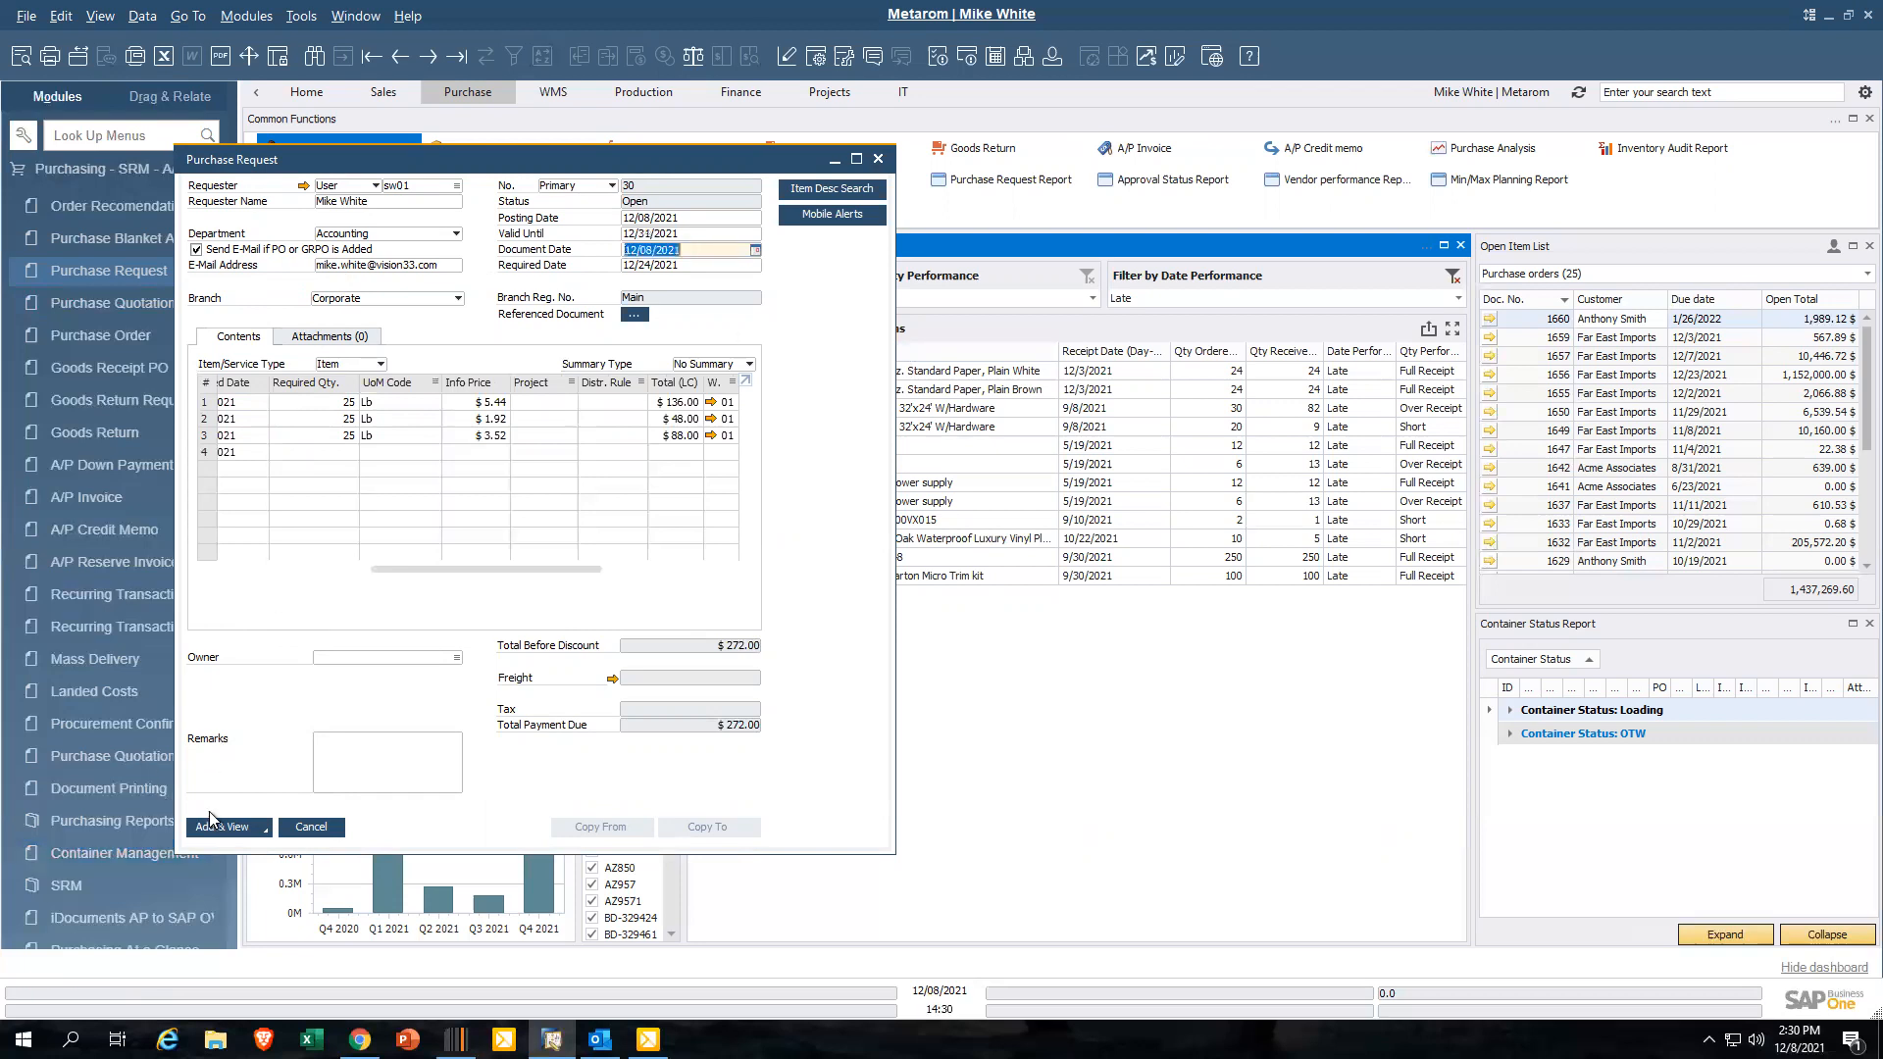
click(210, 824)
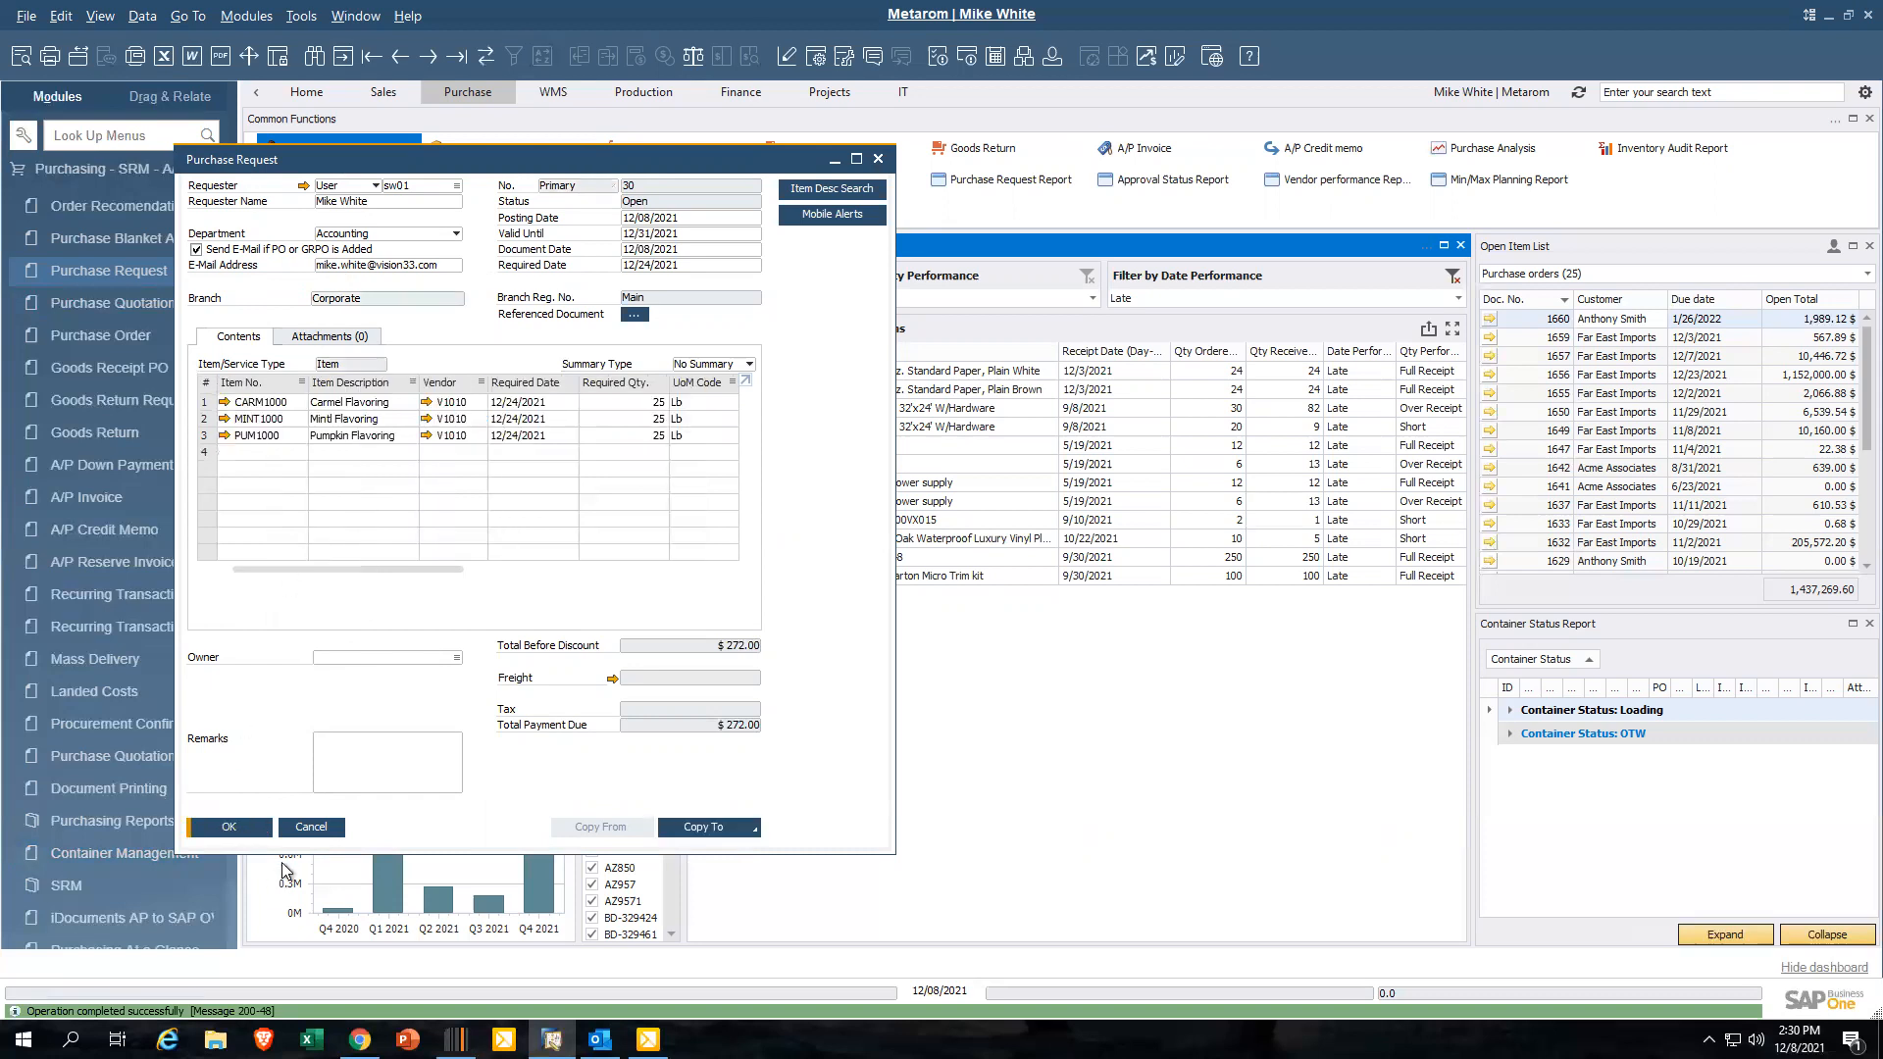
click(310, 826)
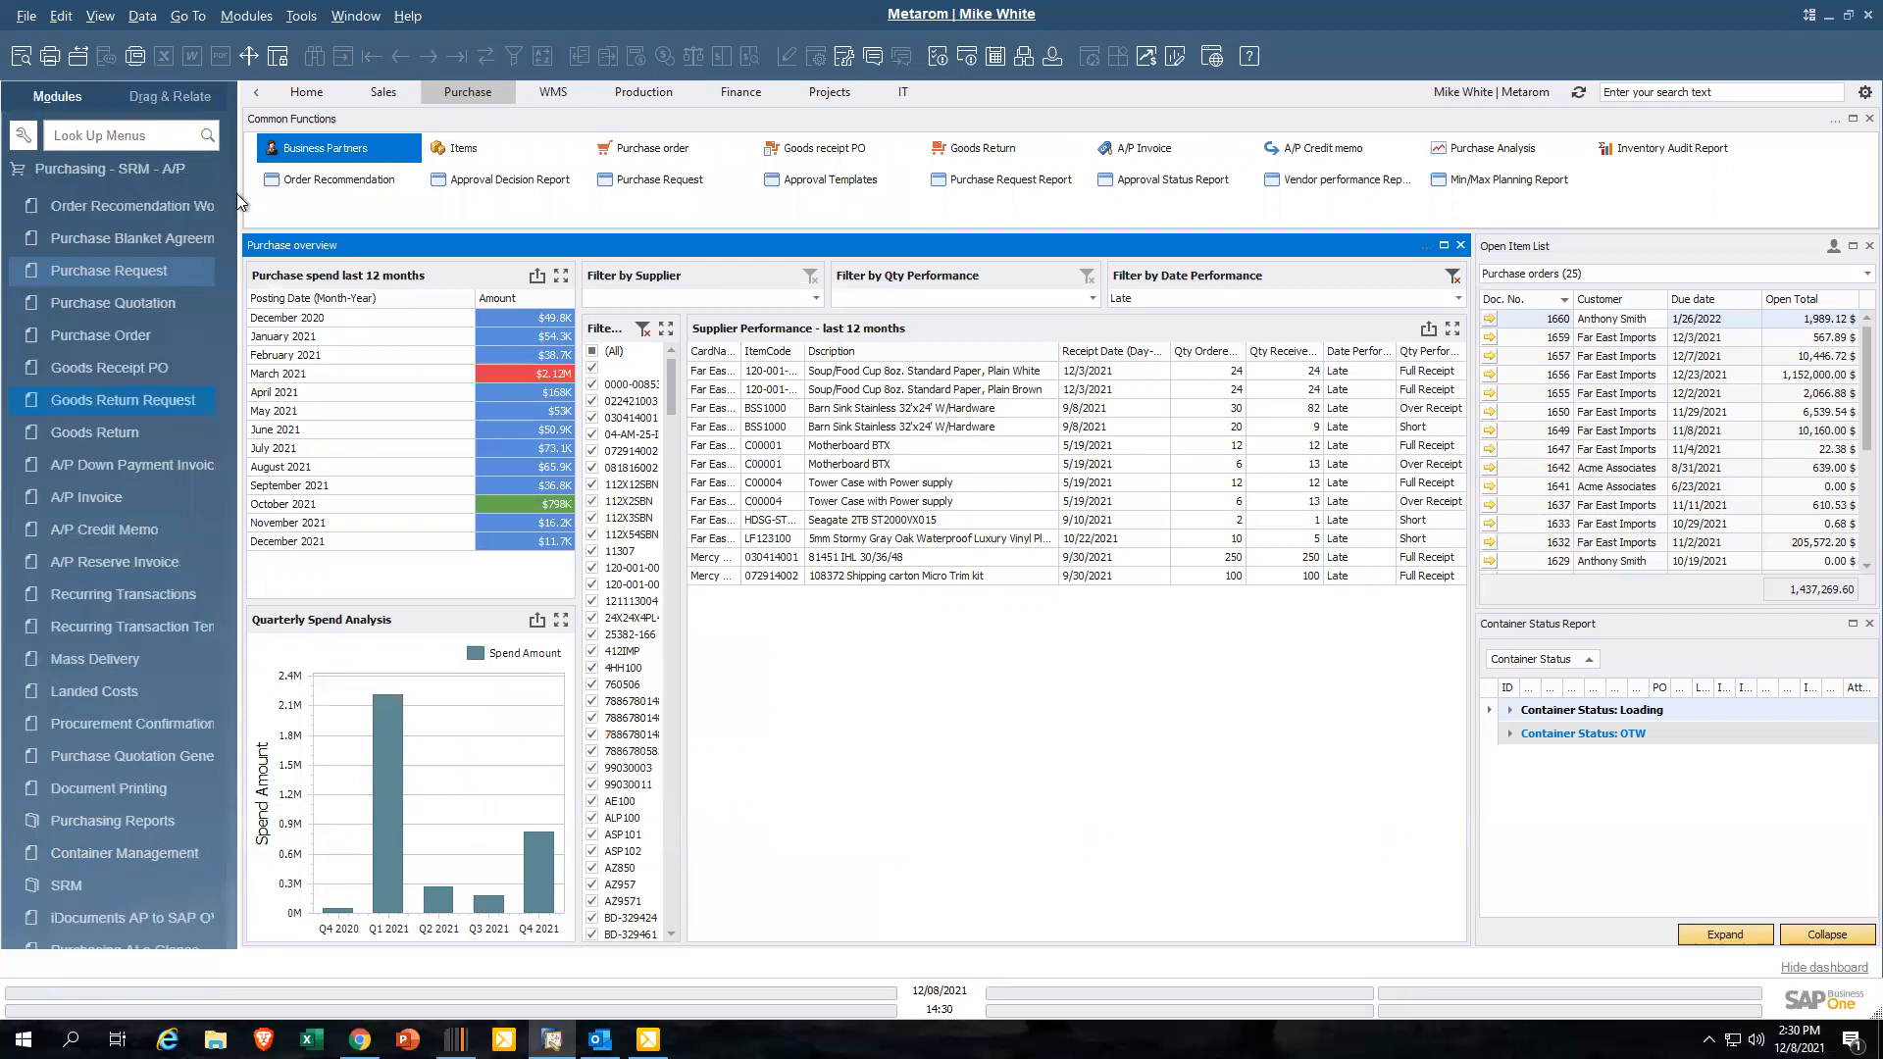
Run the Purchase Request Report for open item requests from all users and employees, leaving the other selection criteria at their defaults
scroll(147, 676, down, 5)
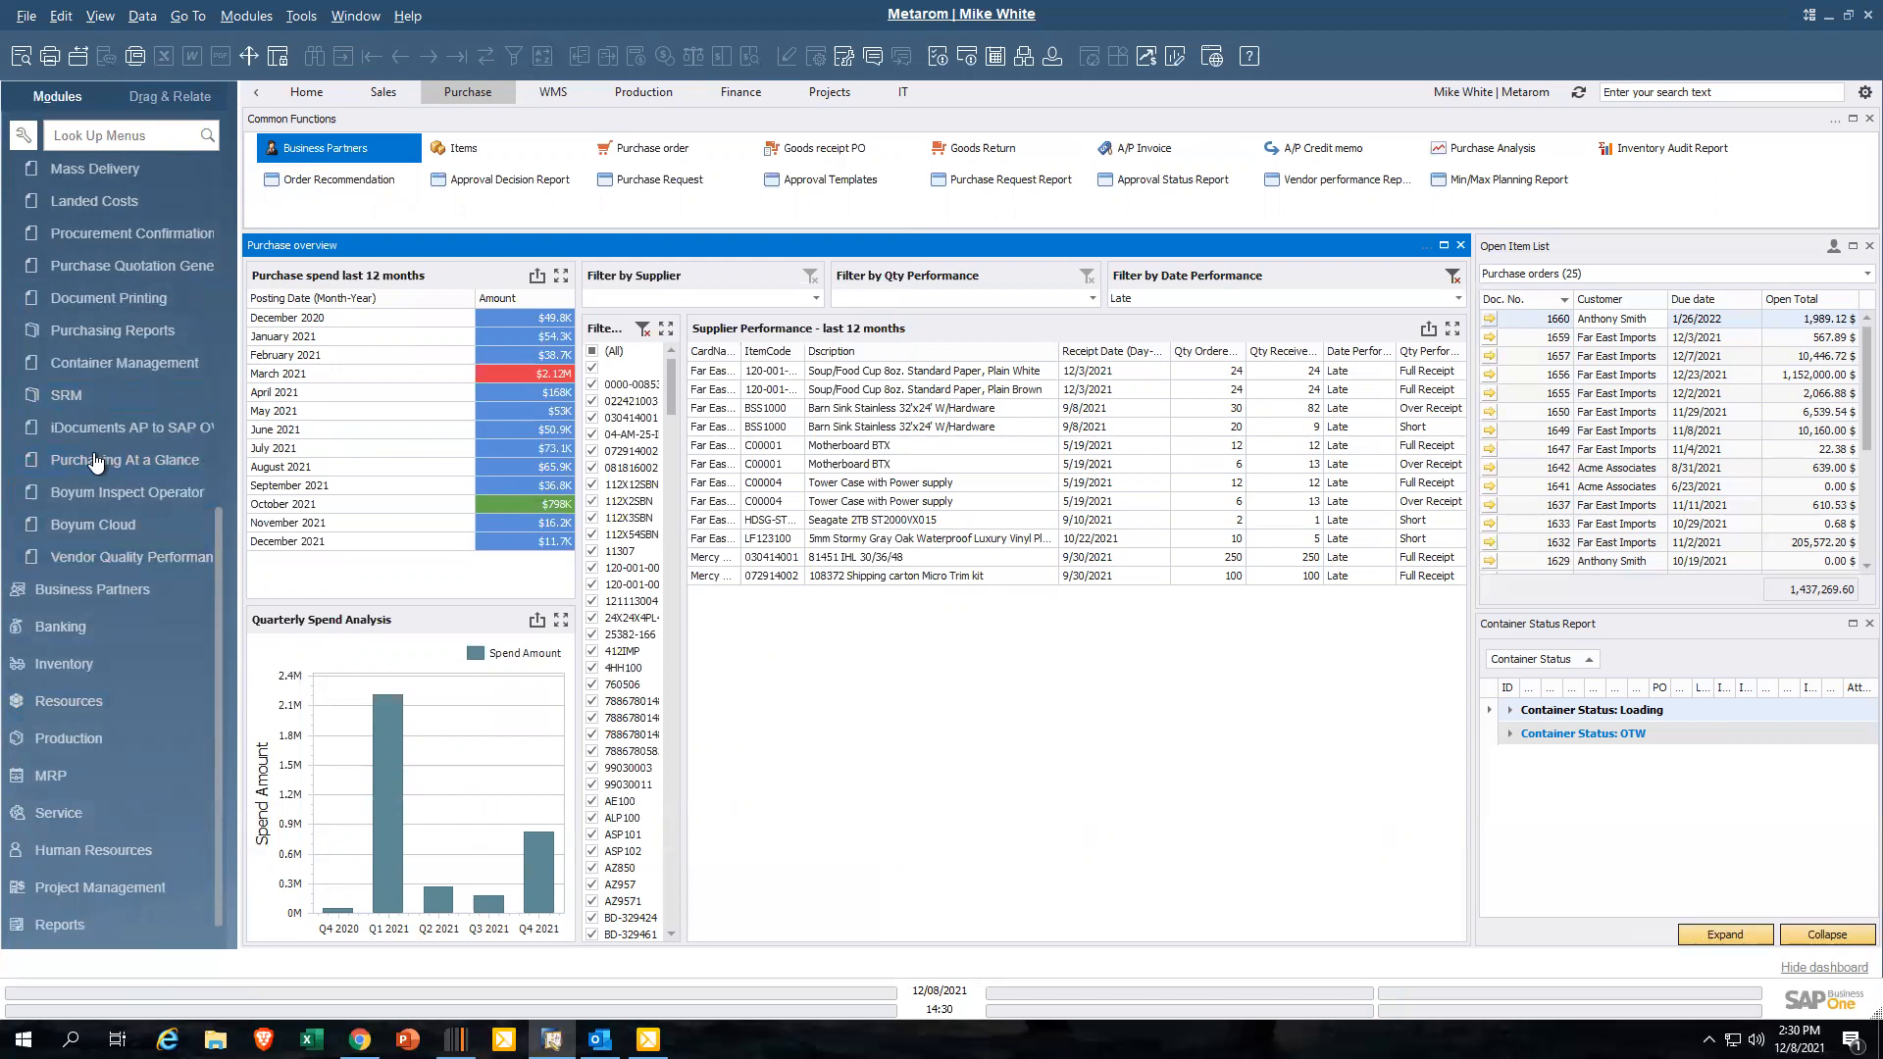
click(120, 331)
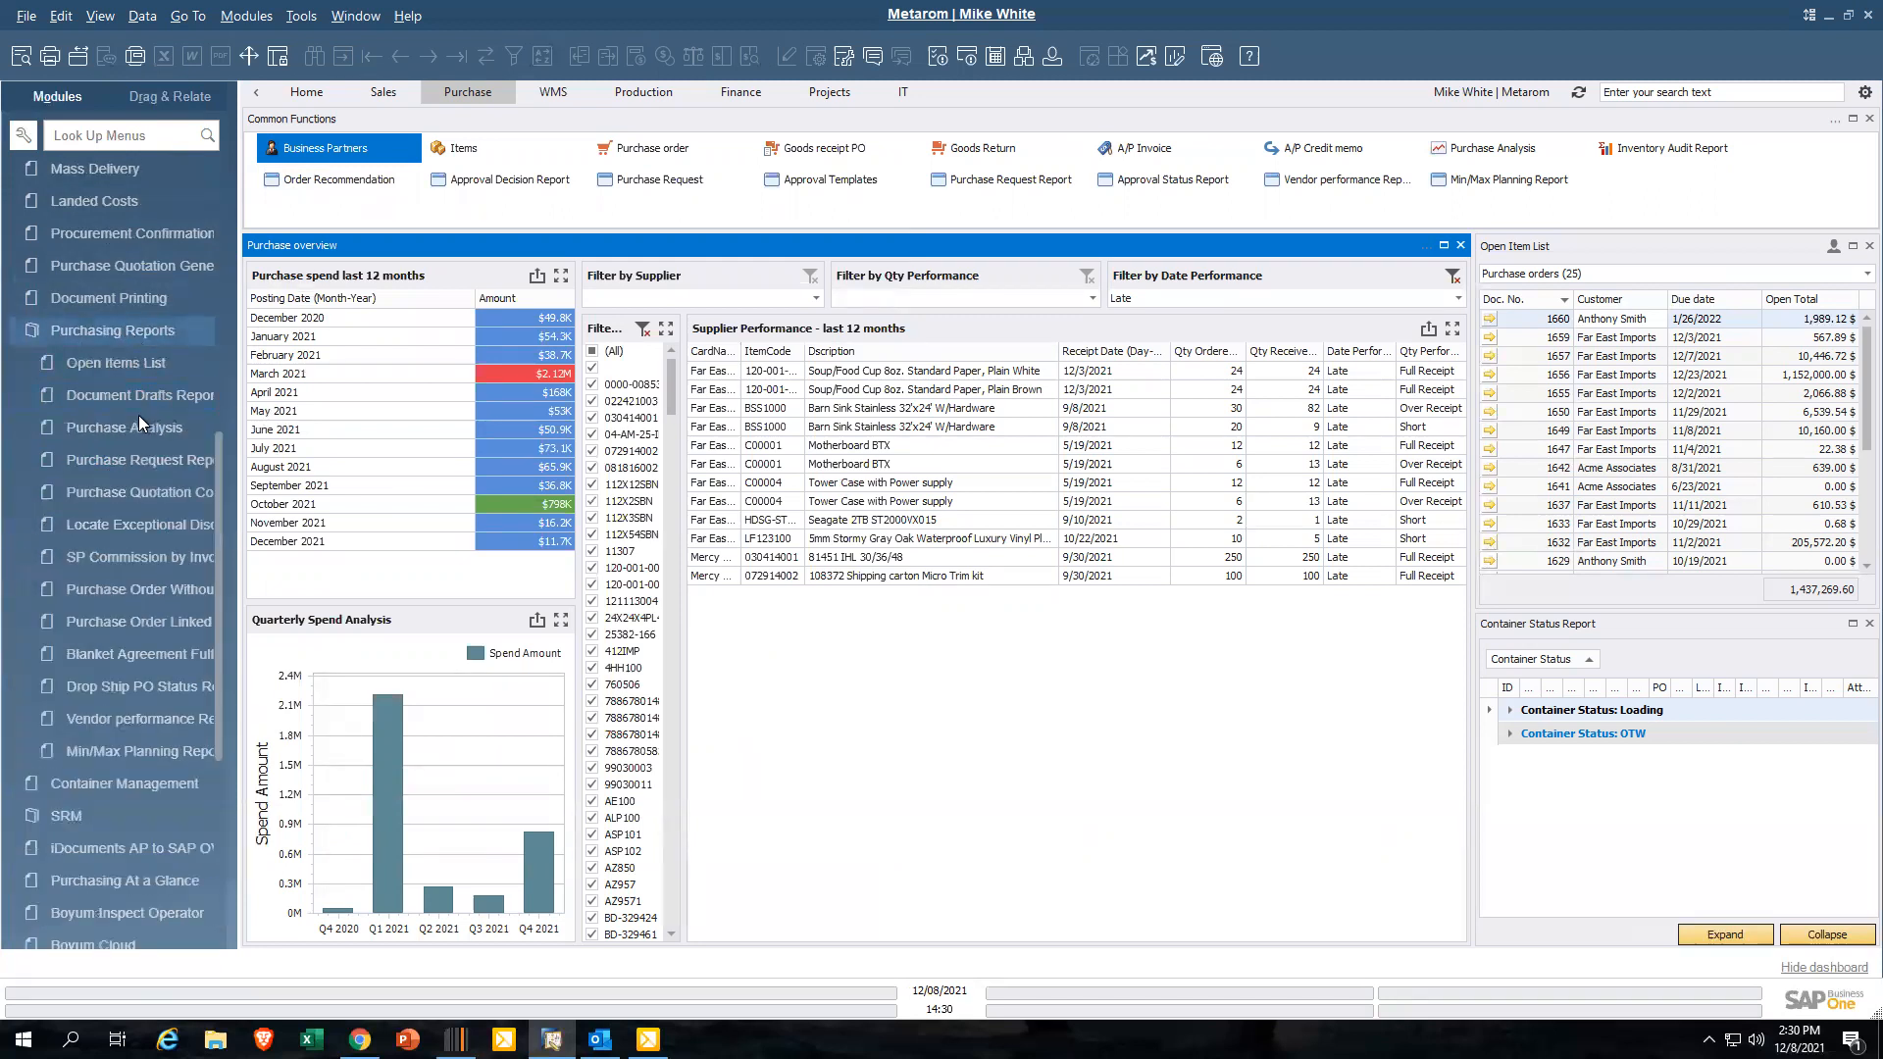
click(108, 461)
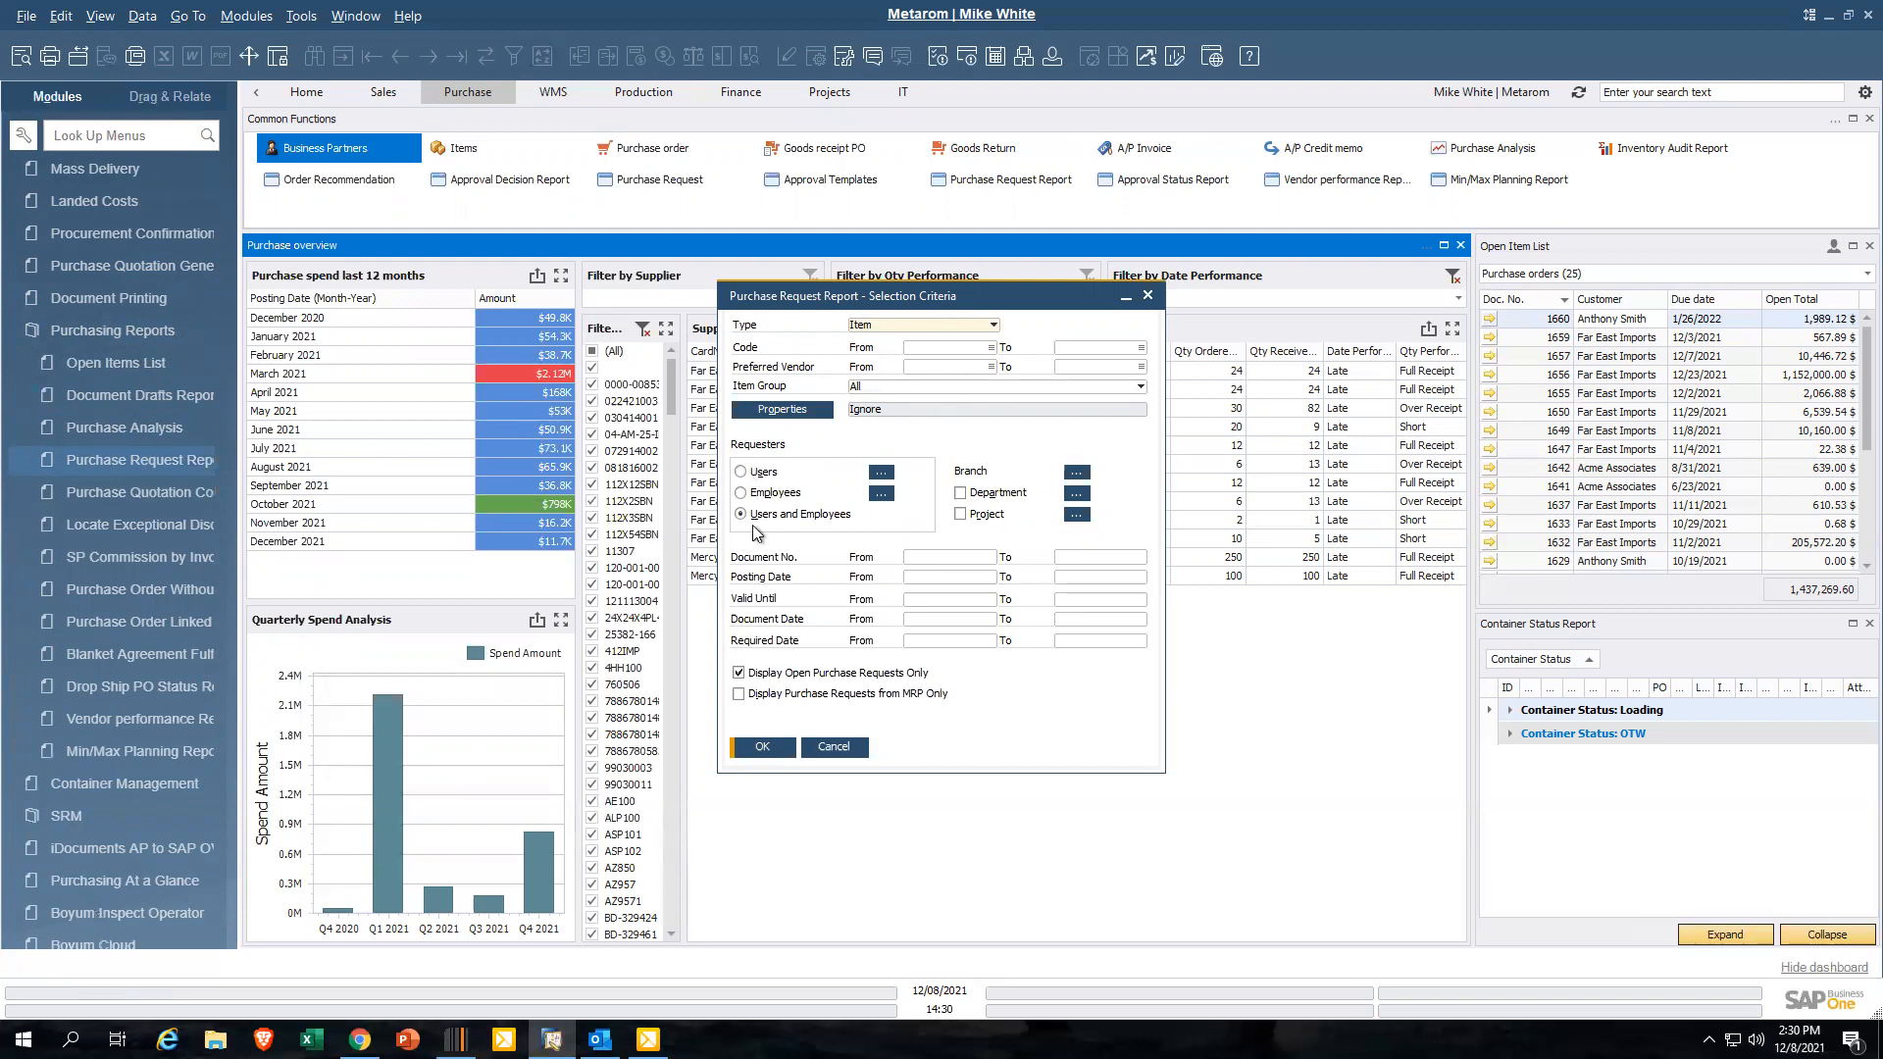
click(1082, 474)
click(1010, 621)
click(782, 622)
click(75, 333)
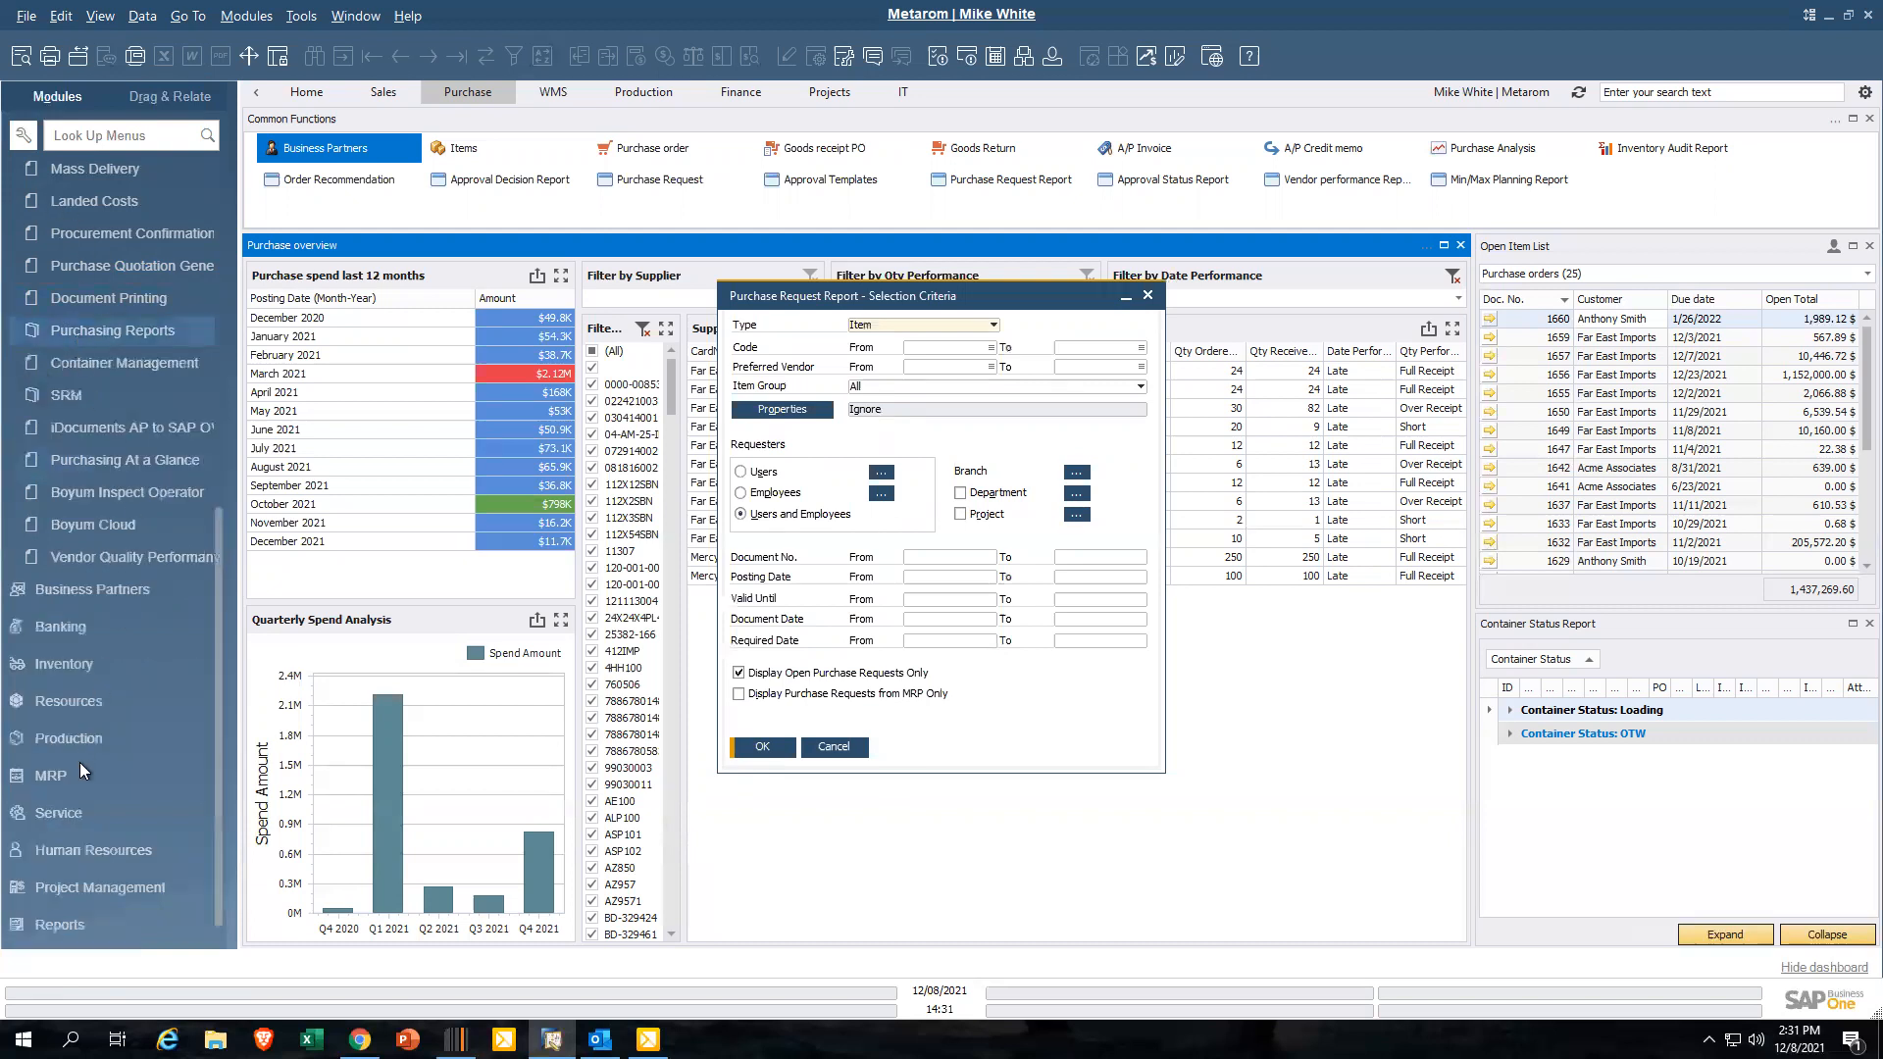
click(103, 885)
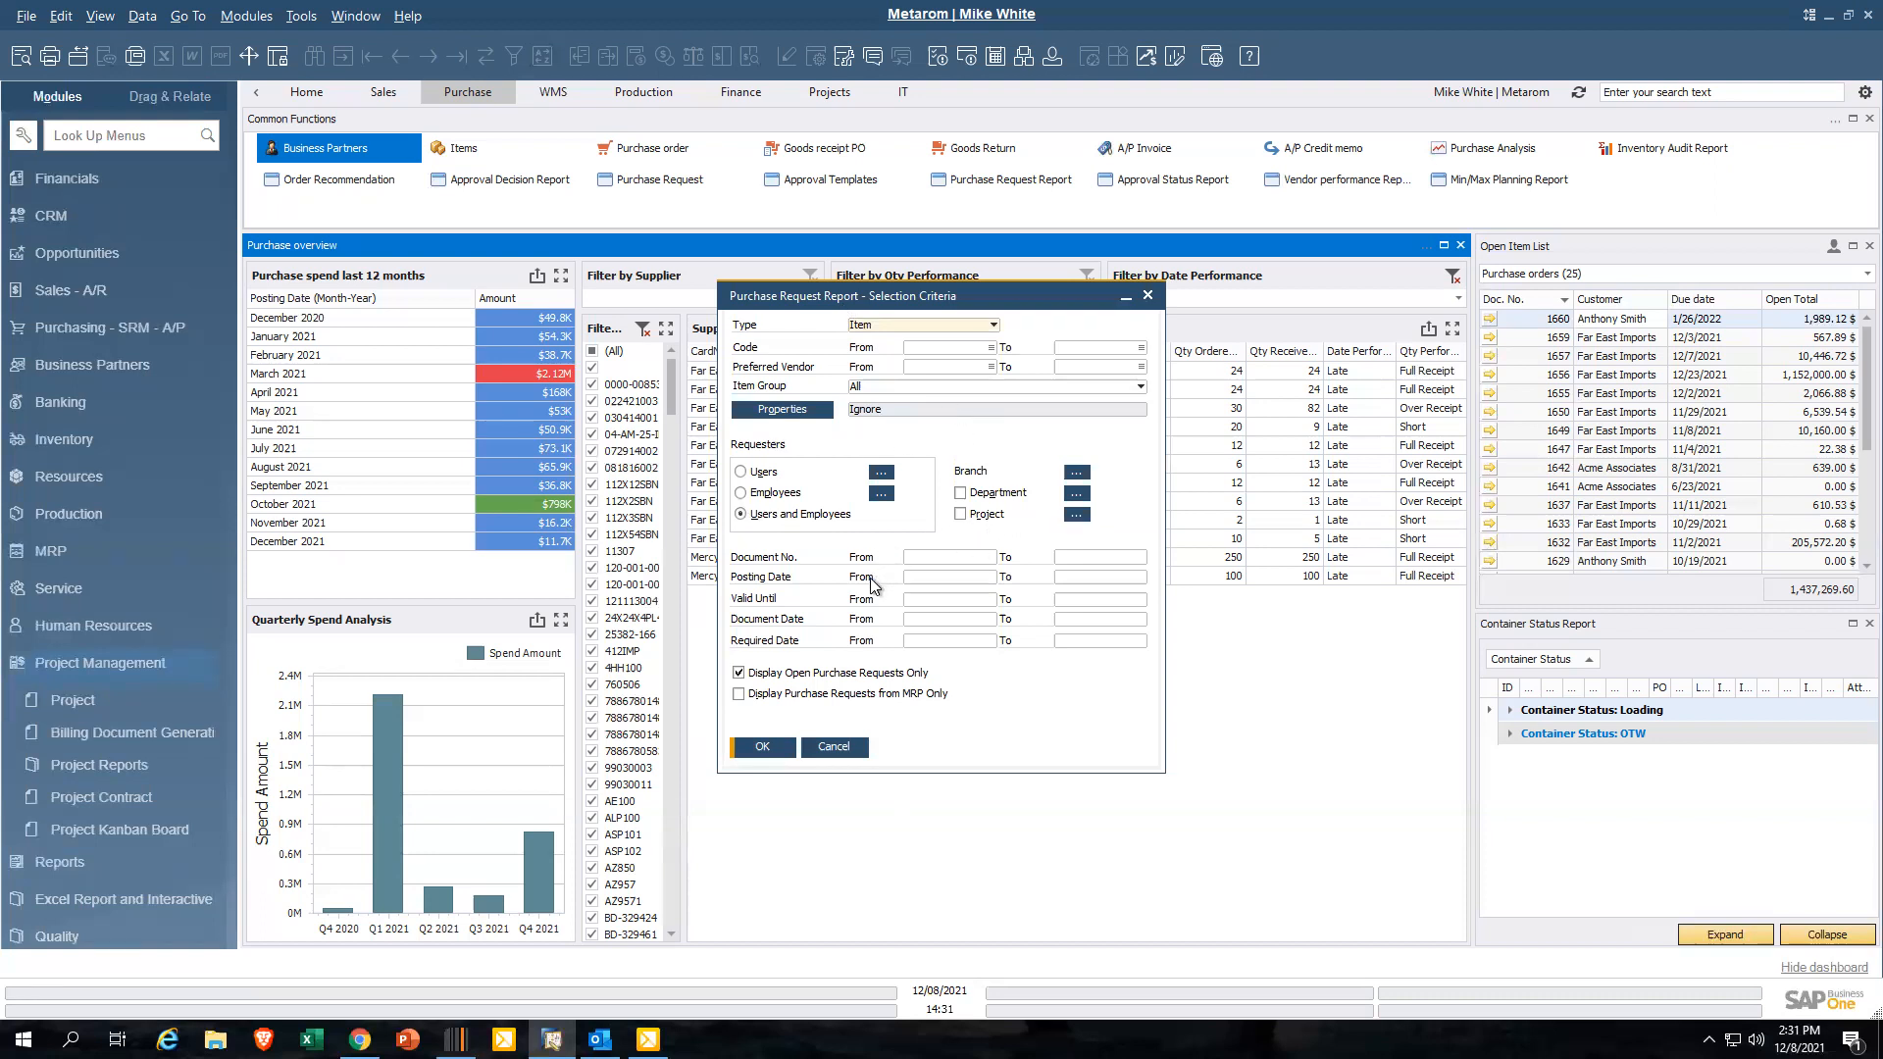
click(762, 746)
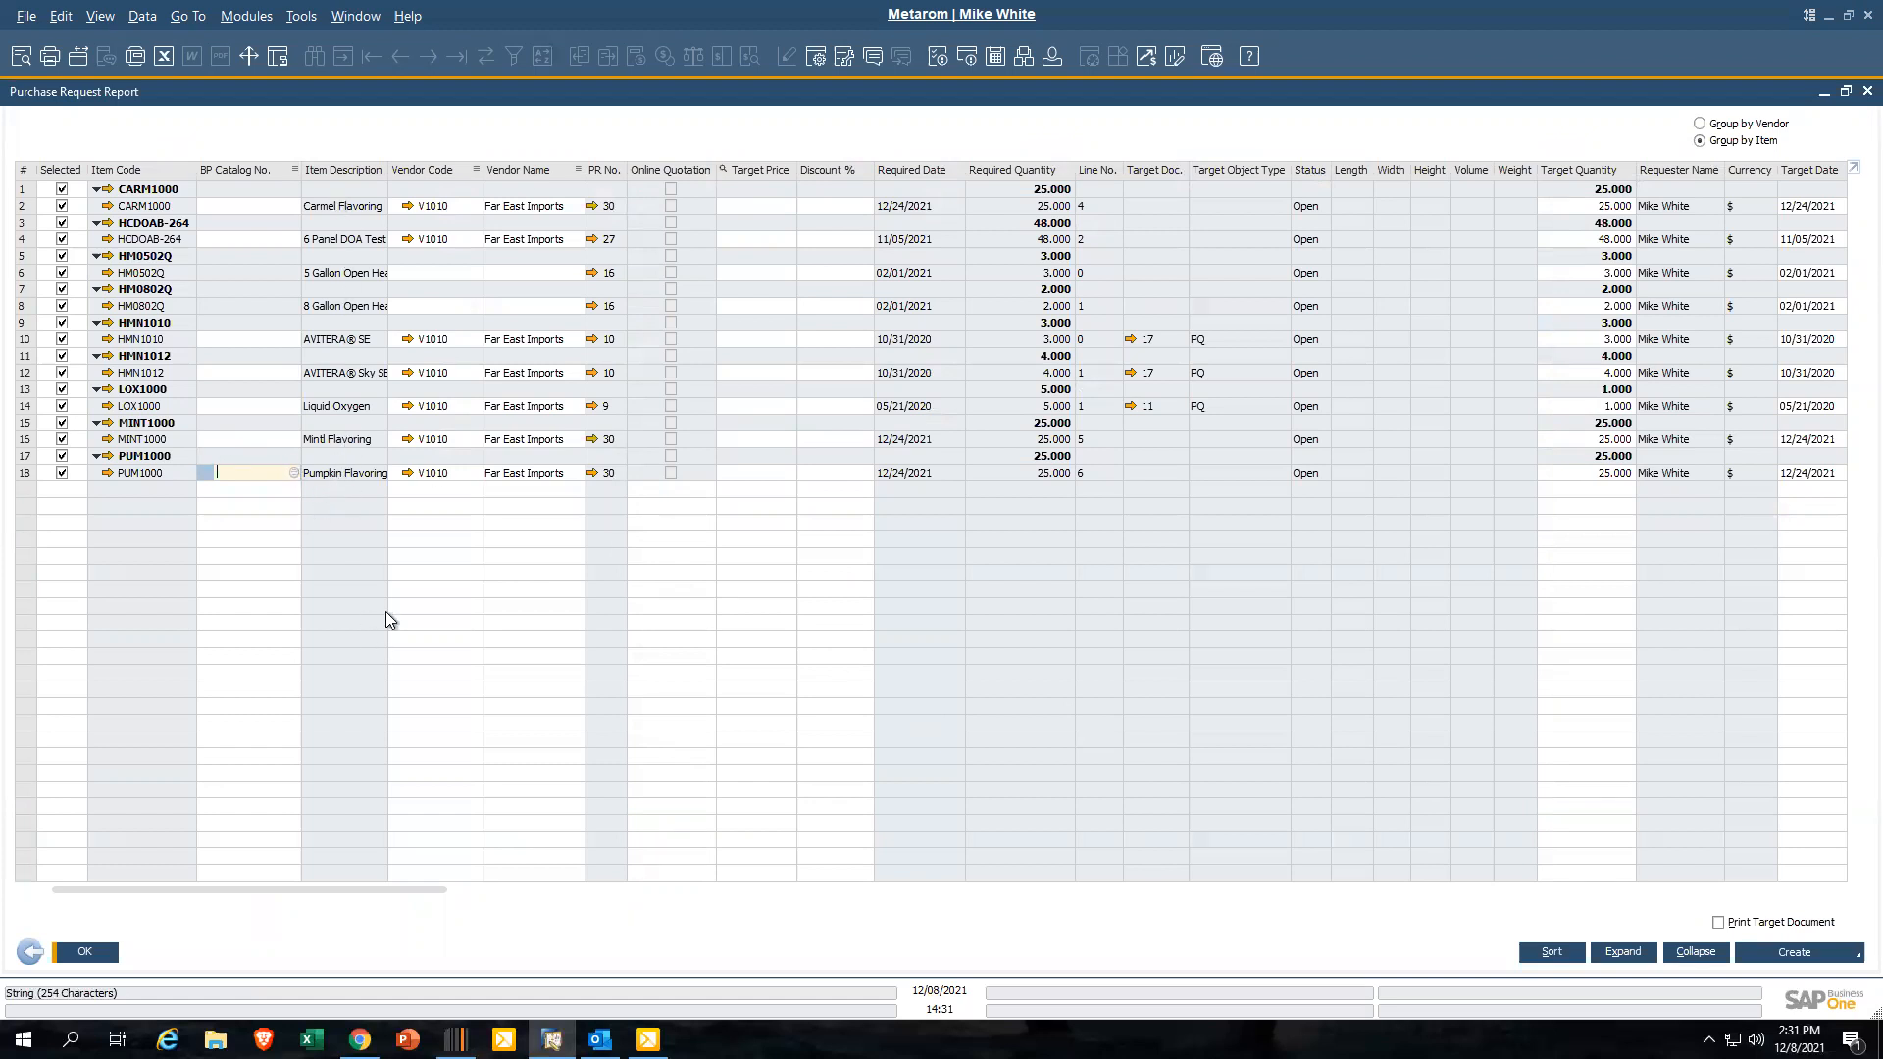
Deselect all report rows, then select only the CARM1000, MINT1000 and PUM1000 rows
double_click(61, 176)
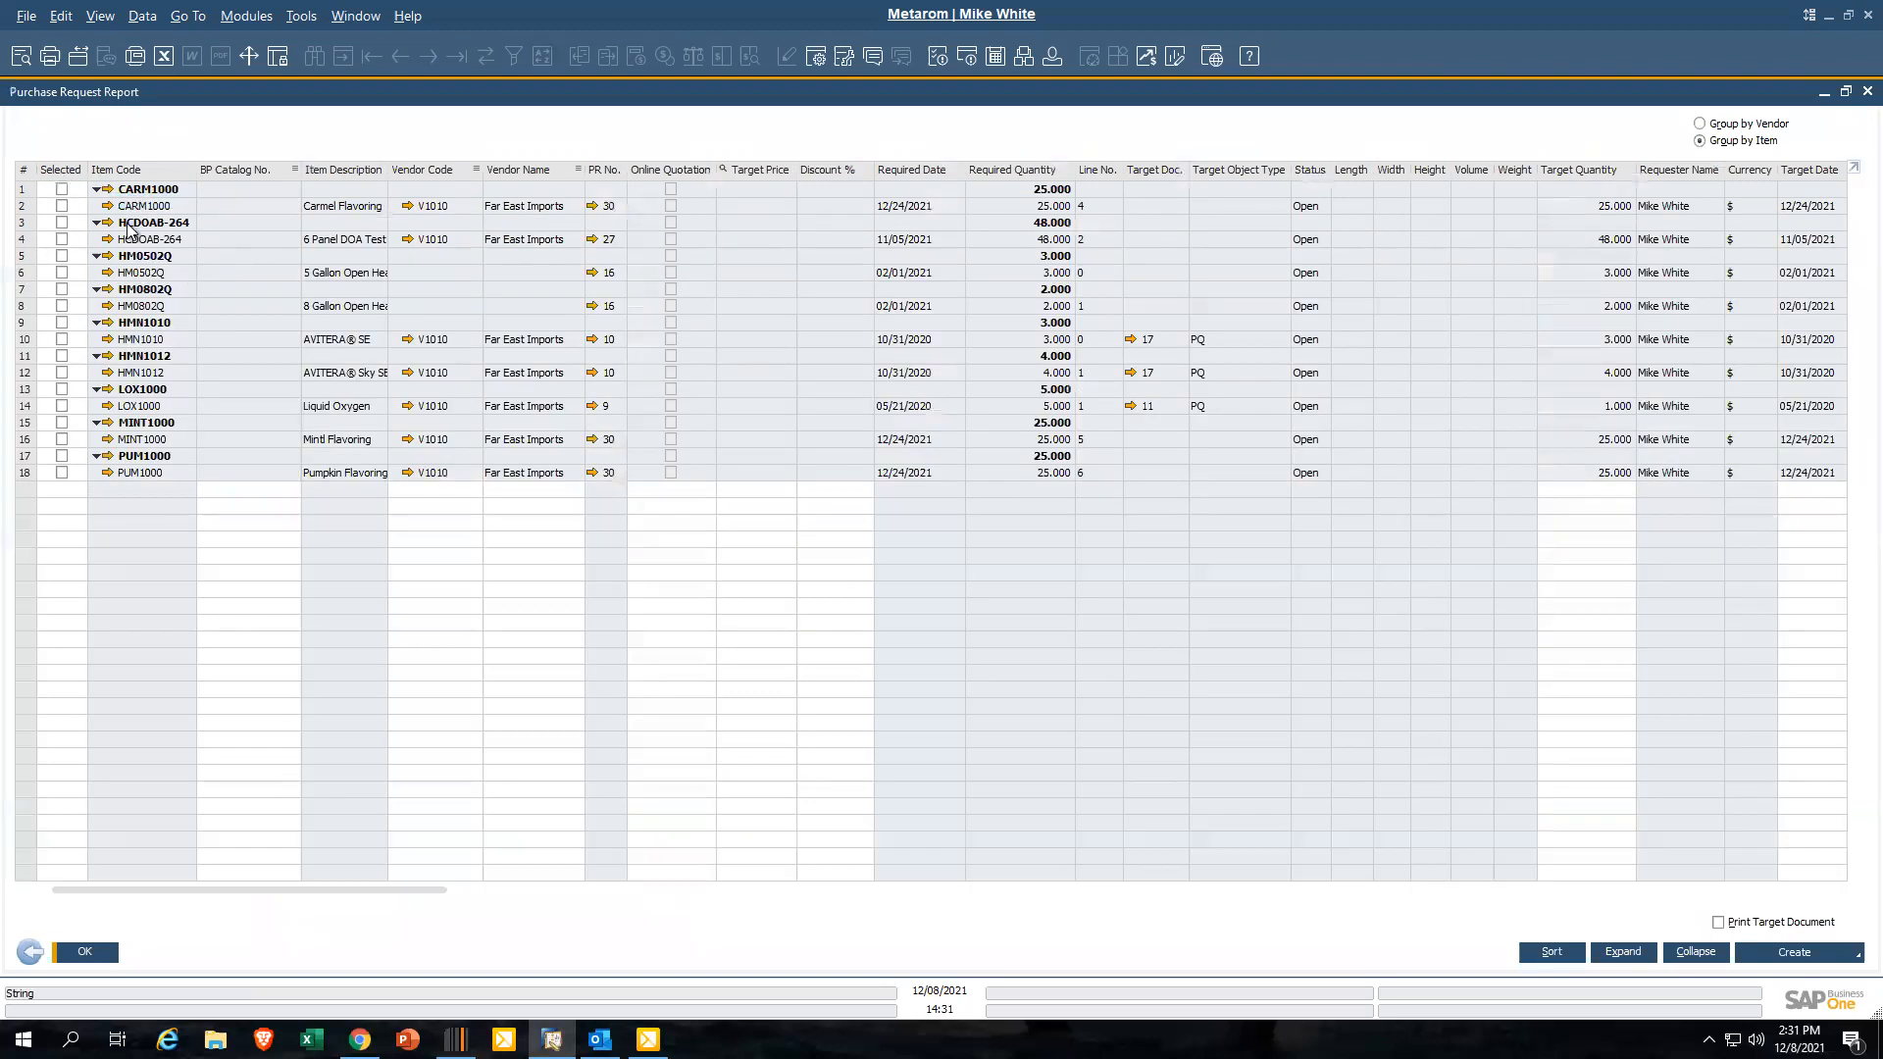
click(62, 206)
click(62, 439)
click(62, 457)
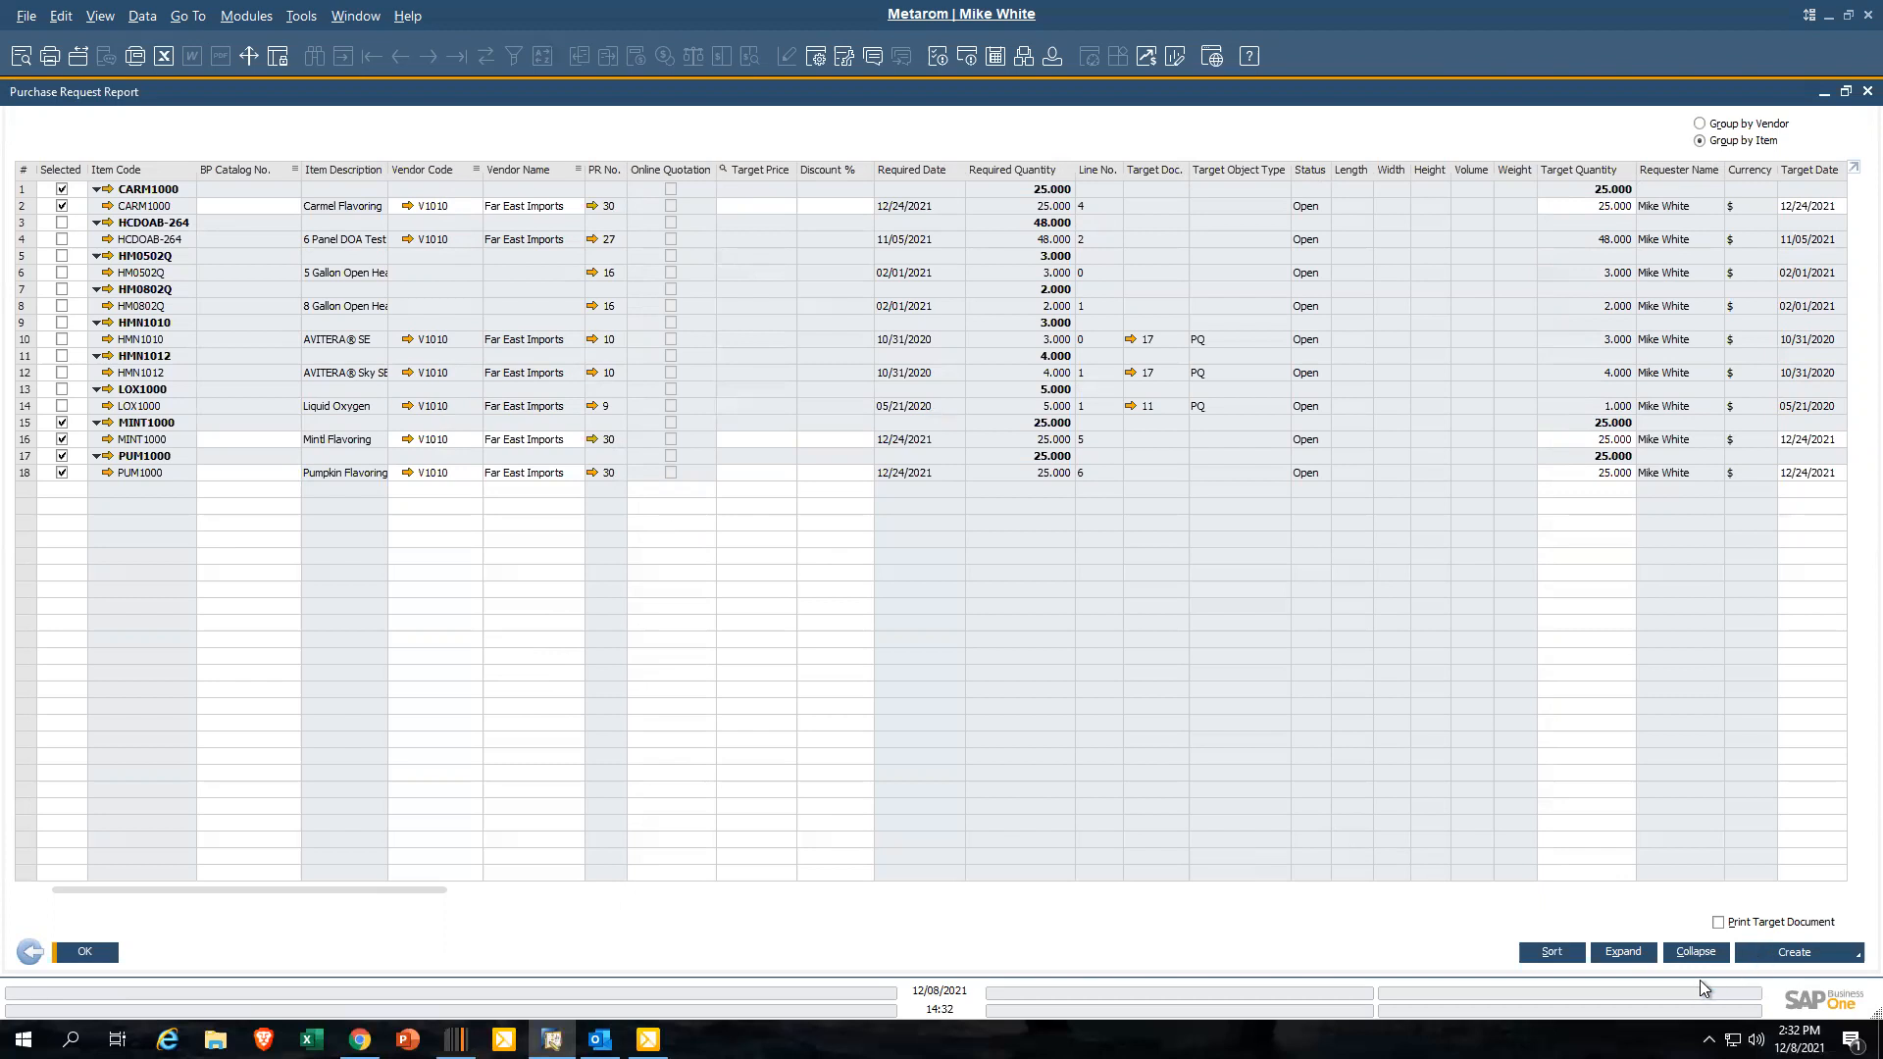
View the document types that can be created from the selected rows, without creating any
click(1854, 953)
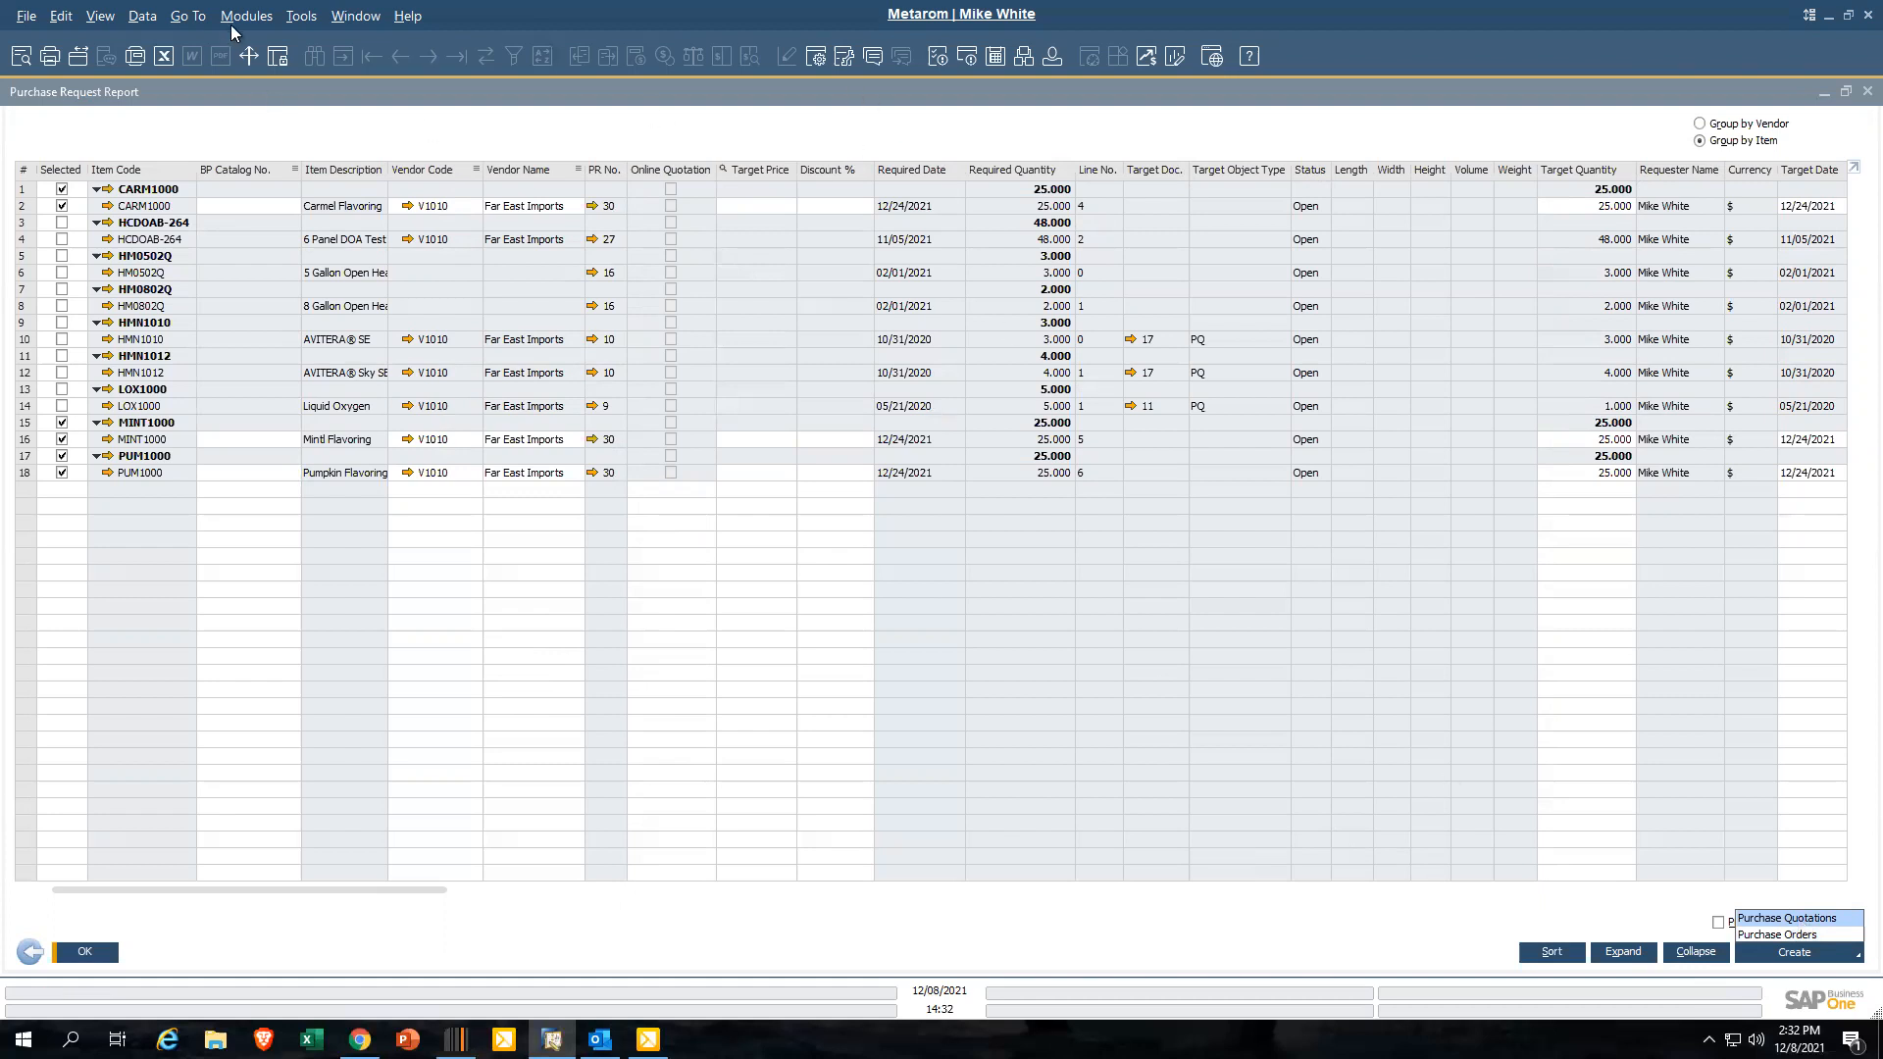
click(265, 20)
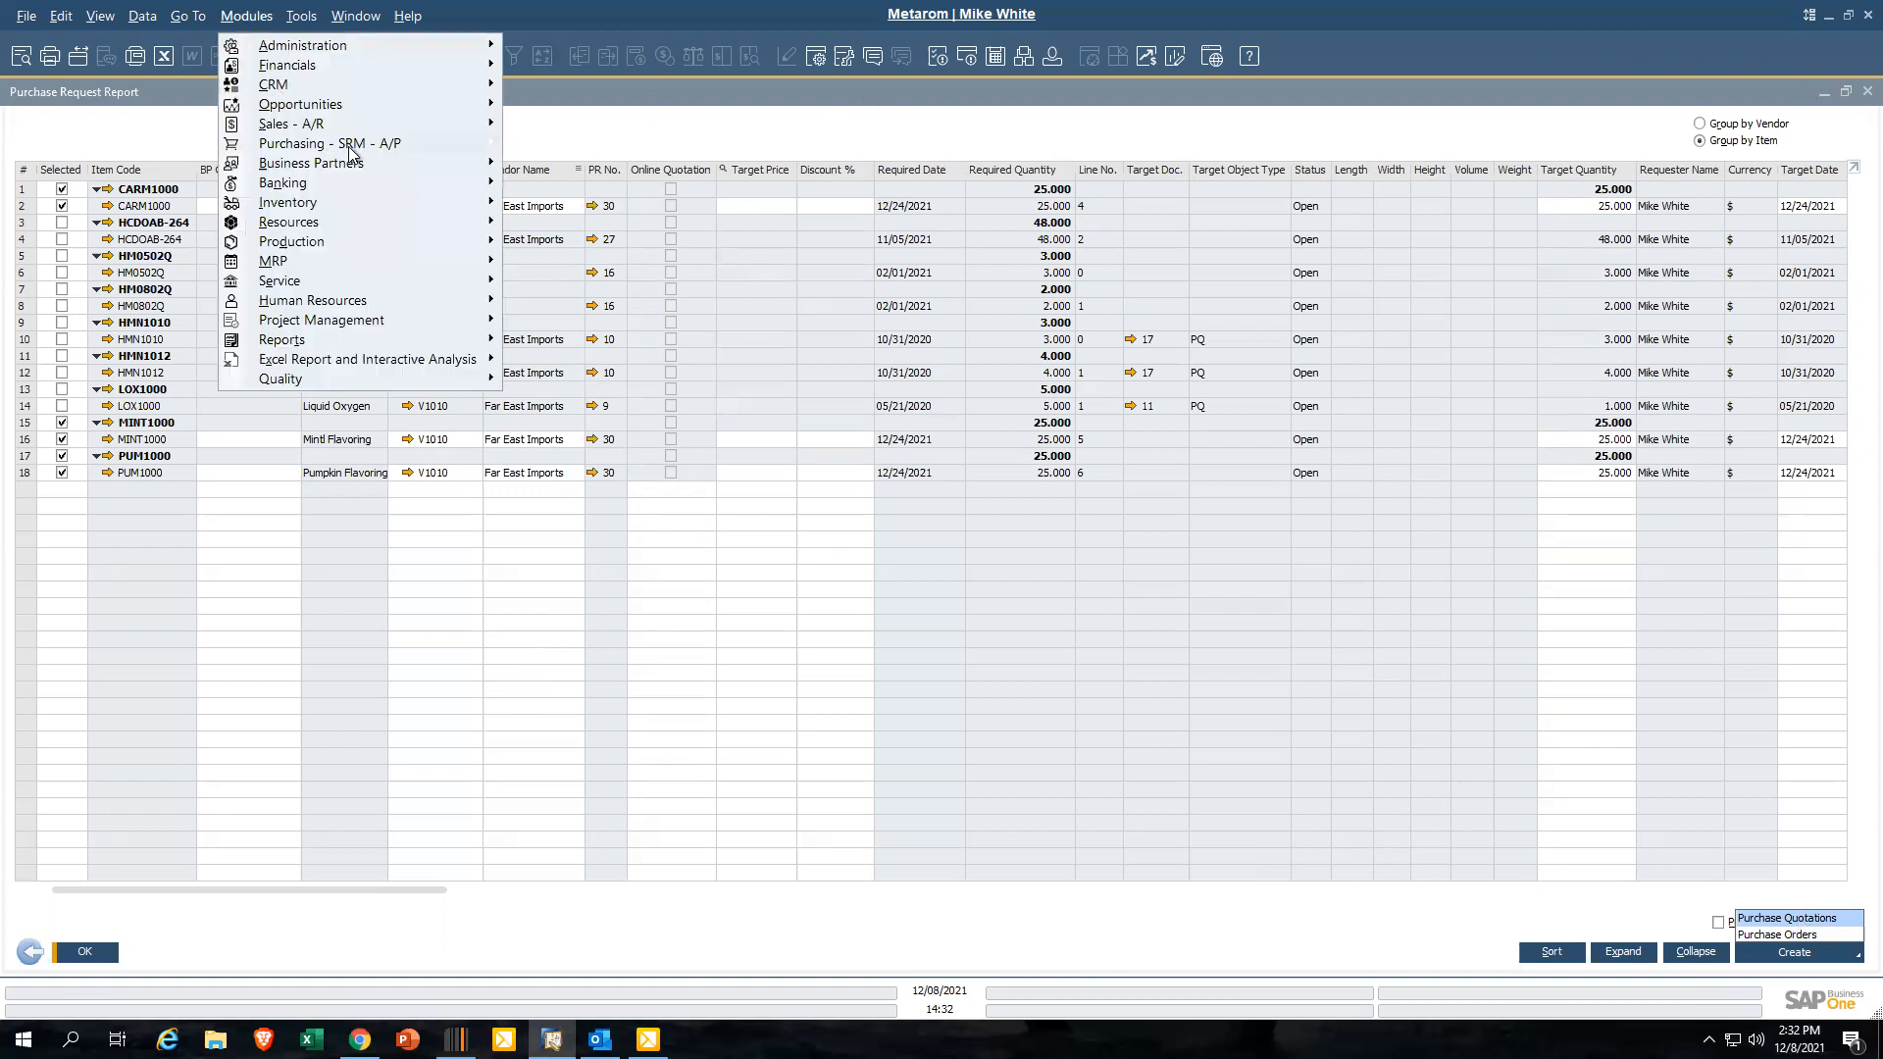
mouse_move(353, 147)
click(635, 202)
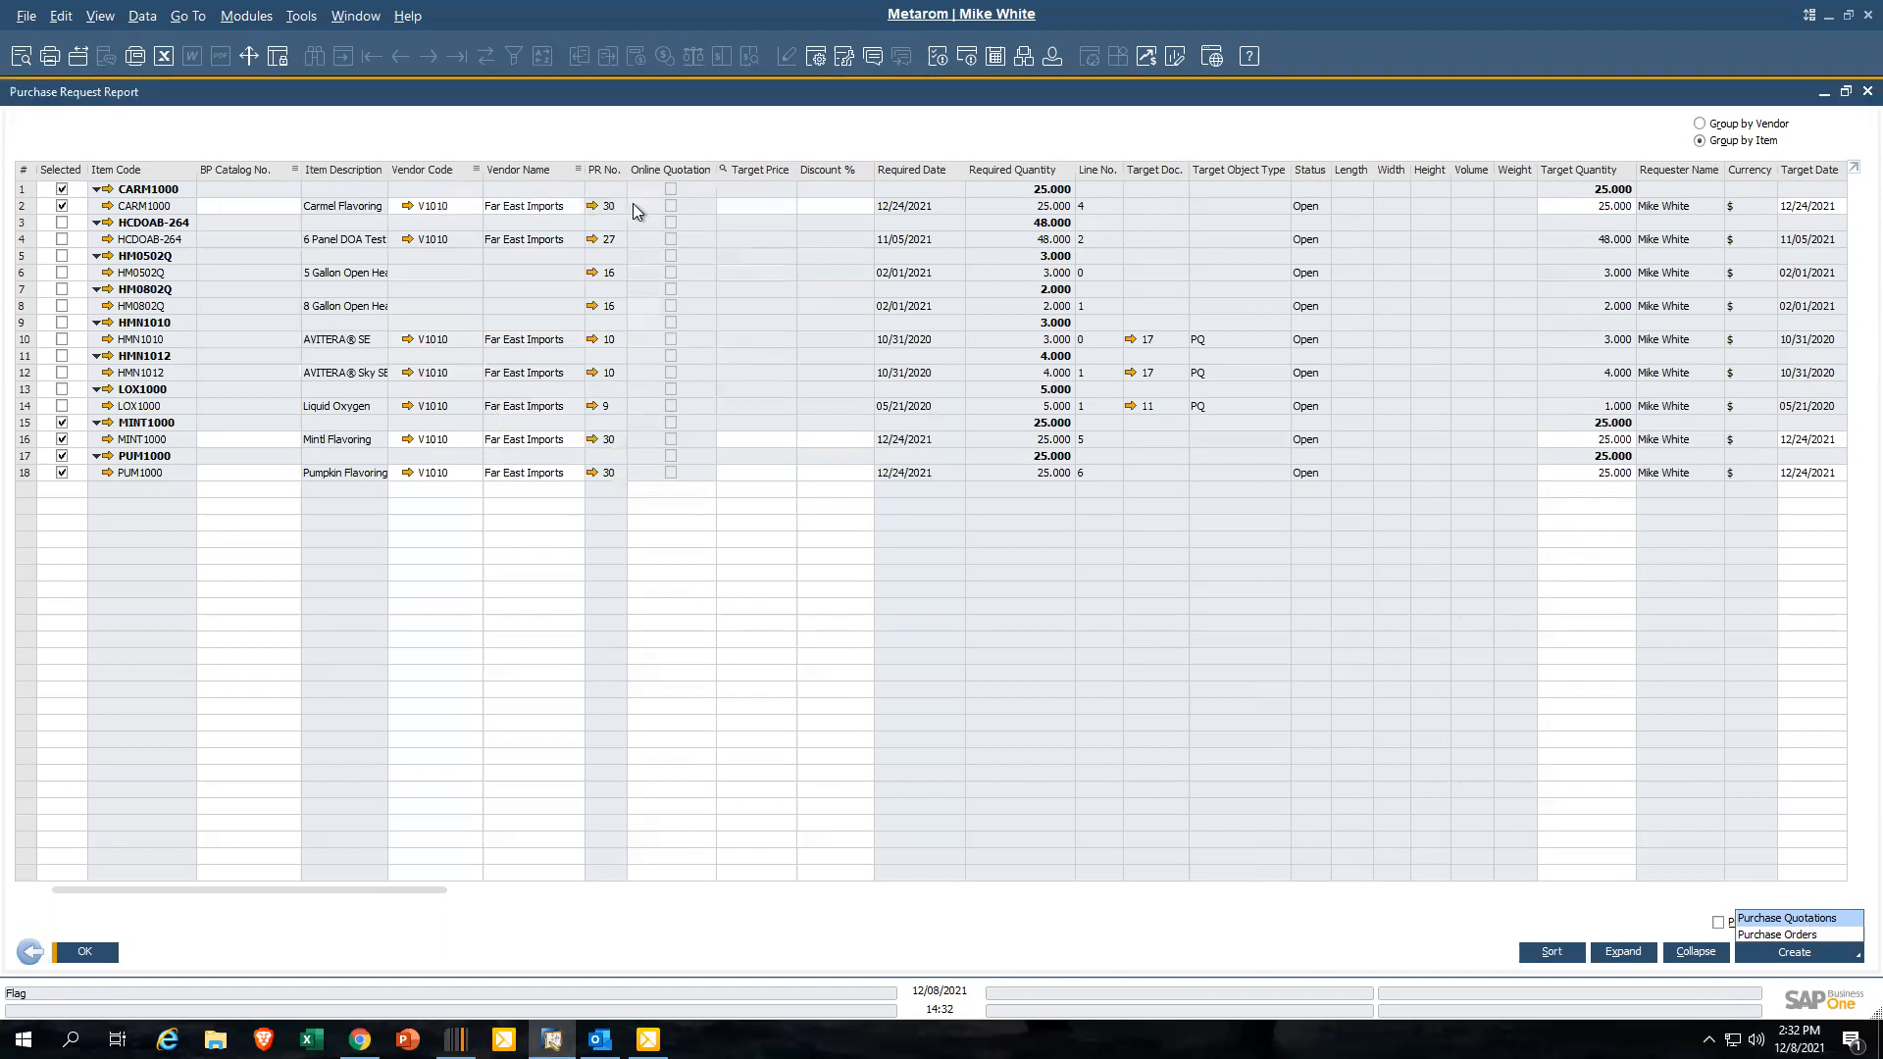
key(Escape)
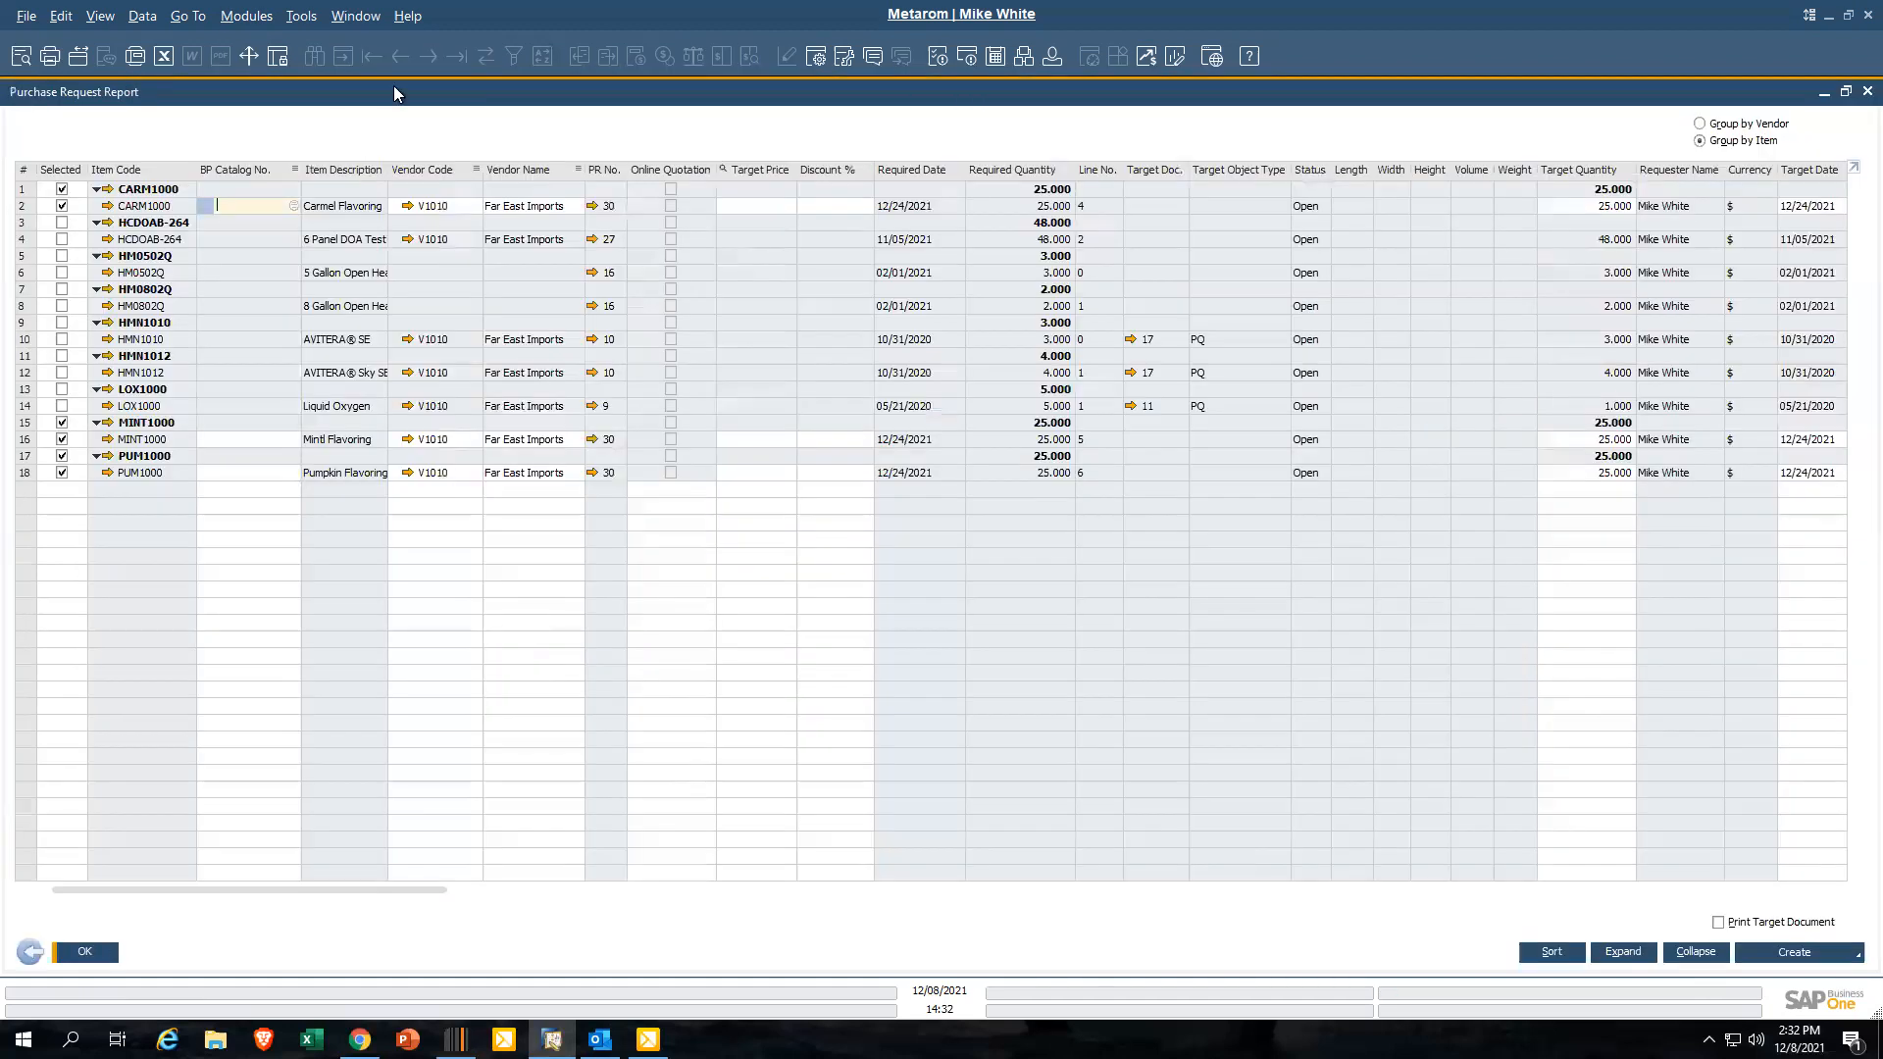
Review the contents and logistics of the already open Far East Imports purchase quotation, then close it
click(363, 17)
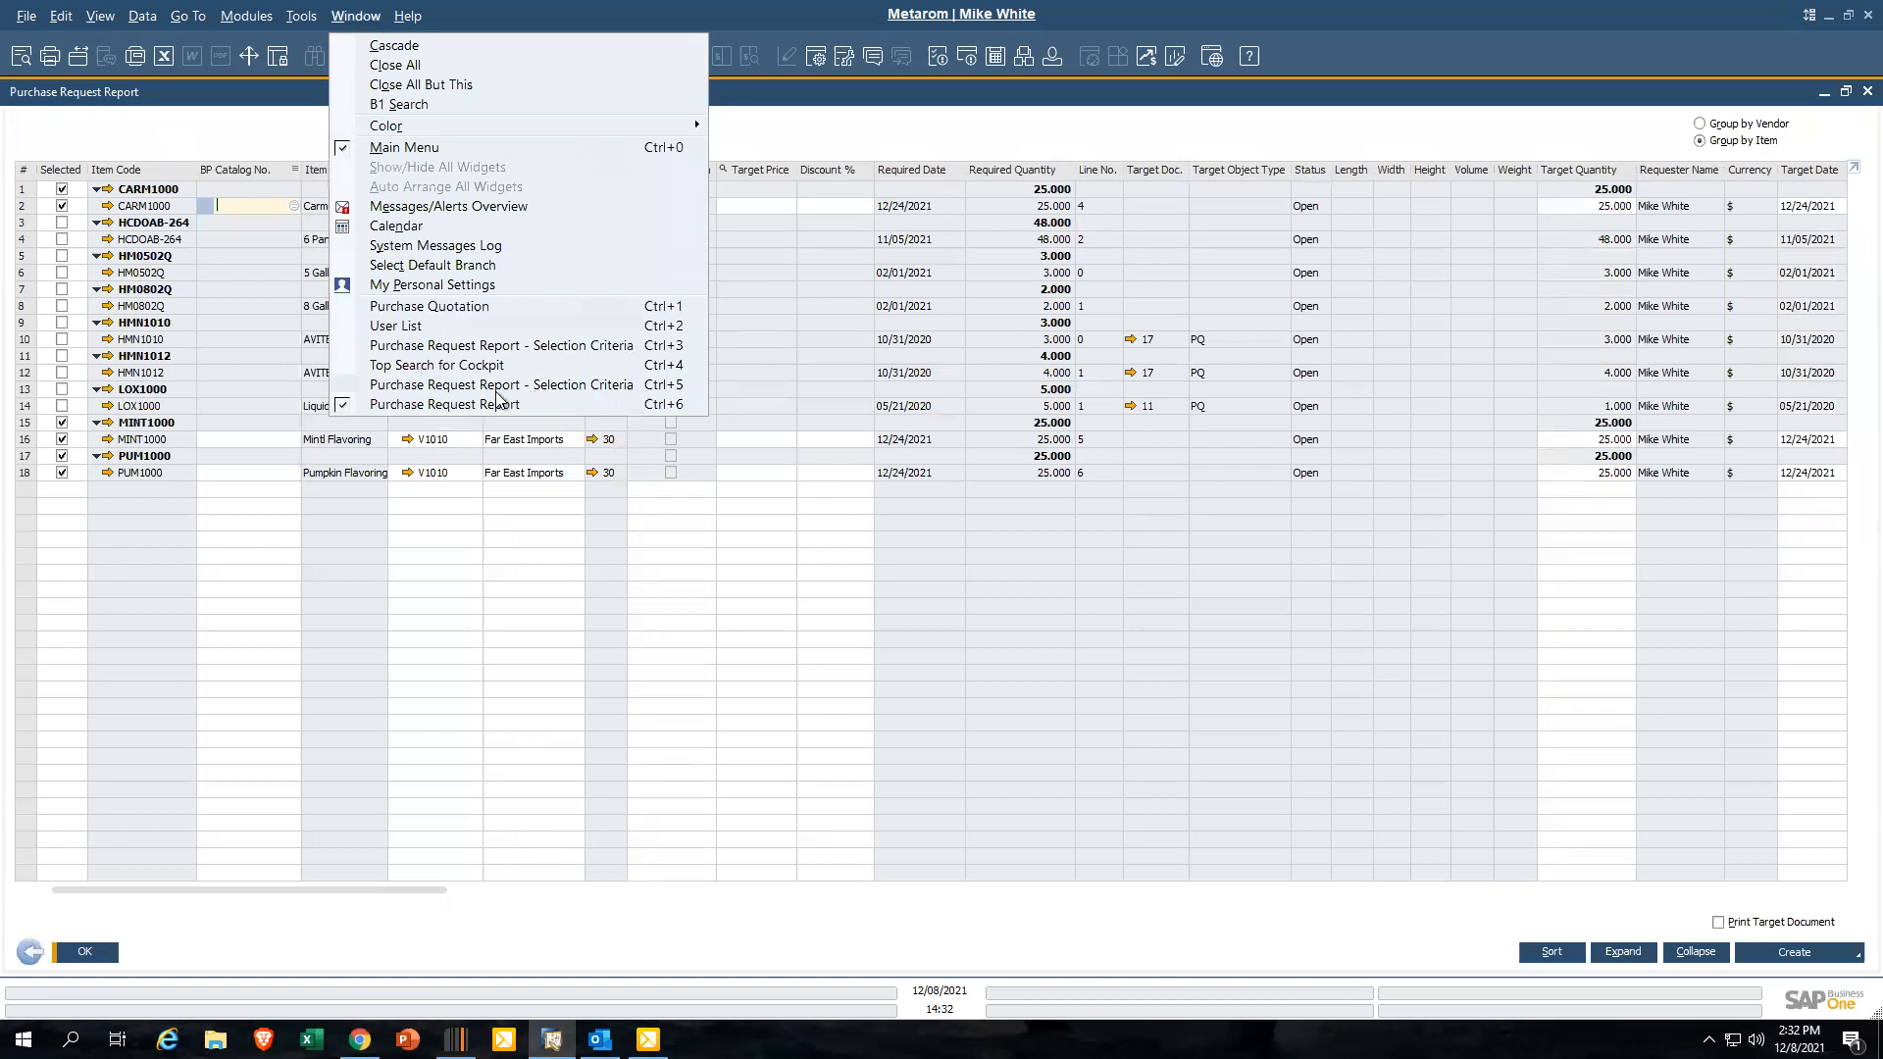
click(479, 305)
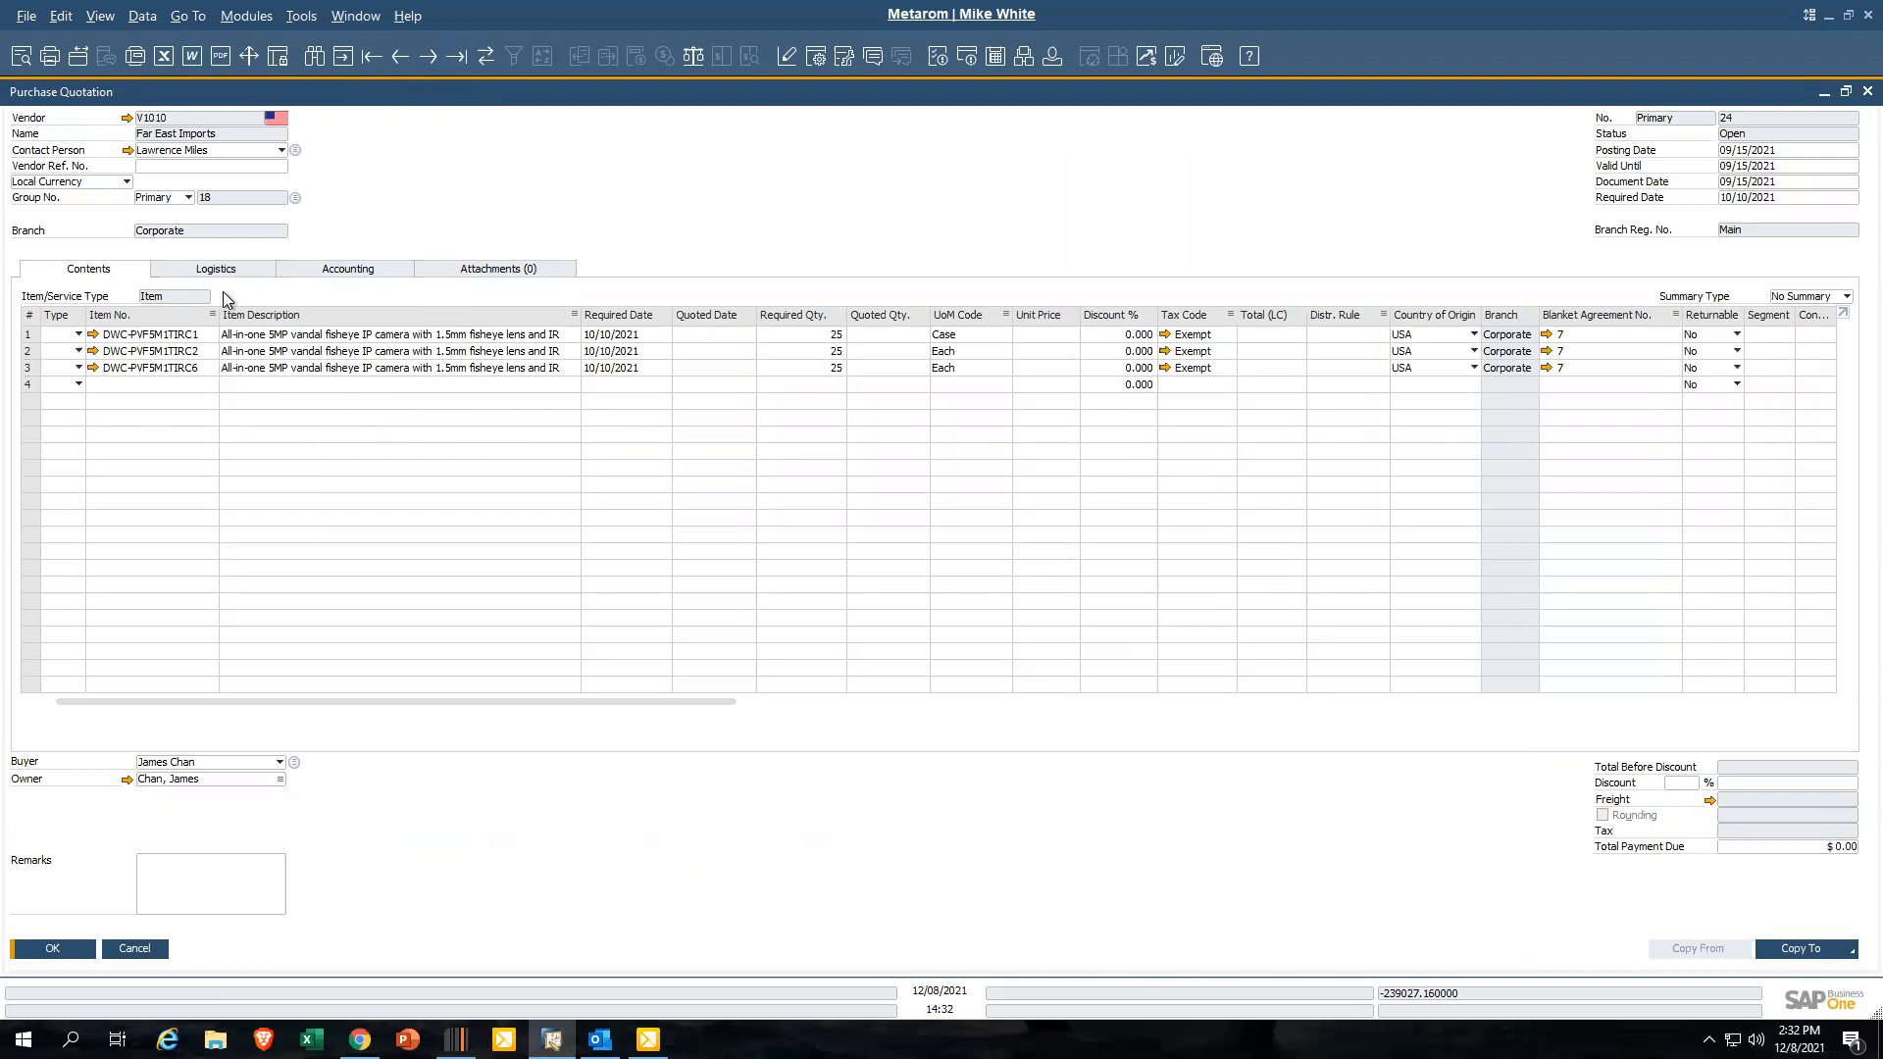
click(249, 265)
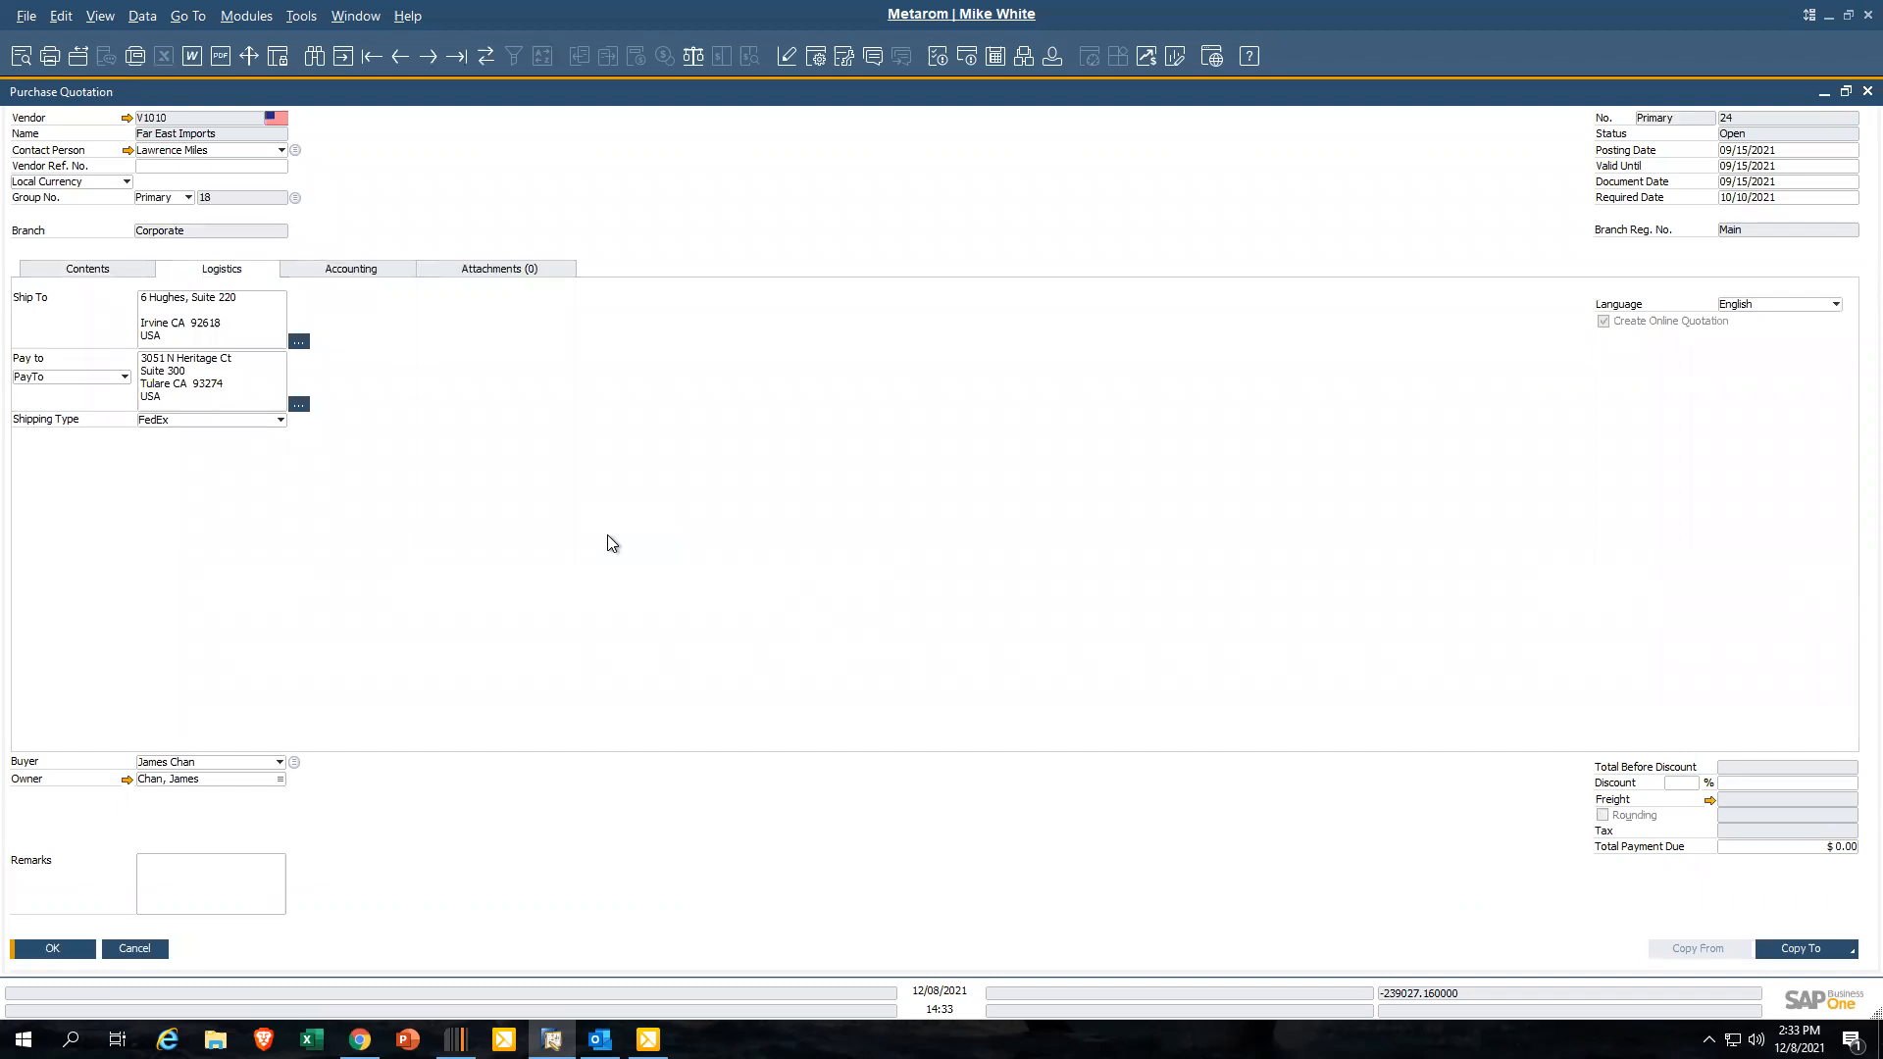
click(90, 269)
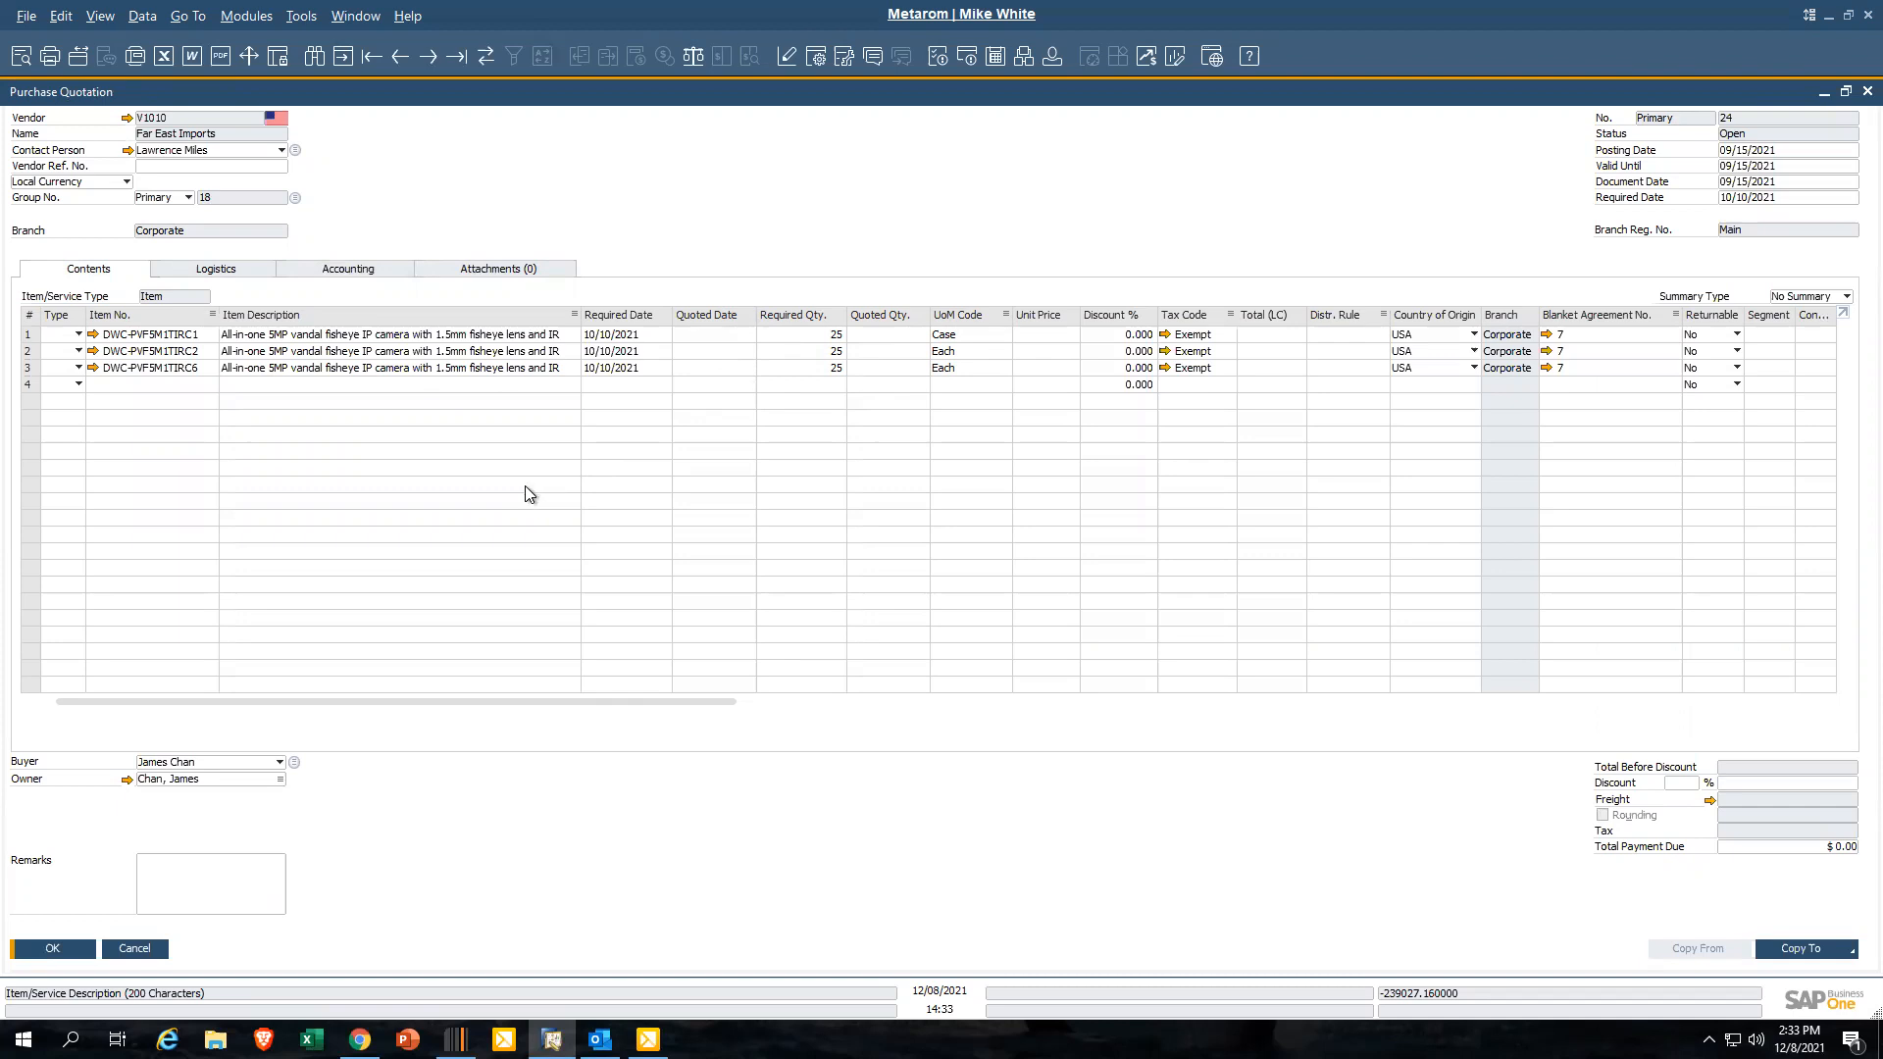
click(150, 949)
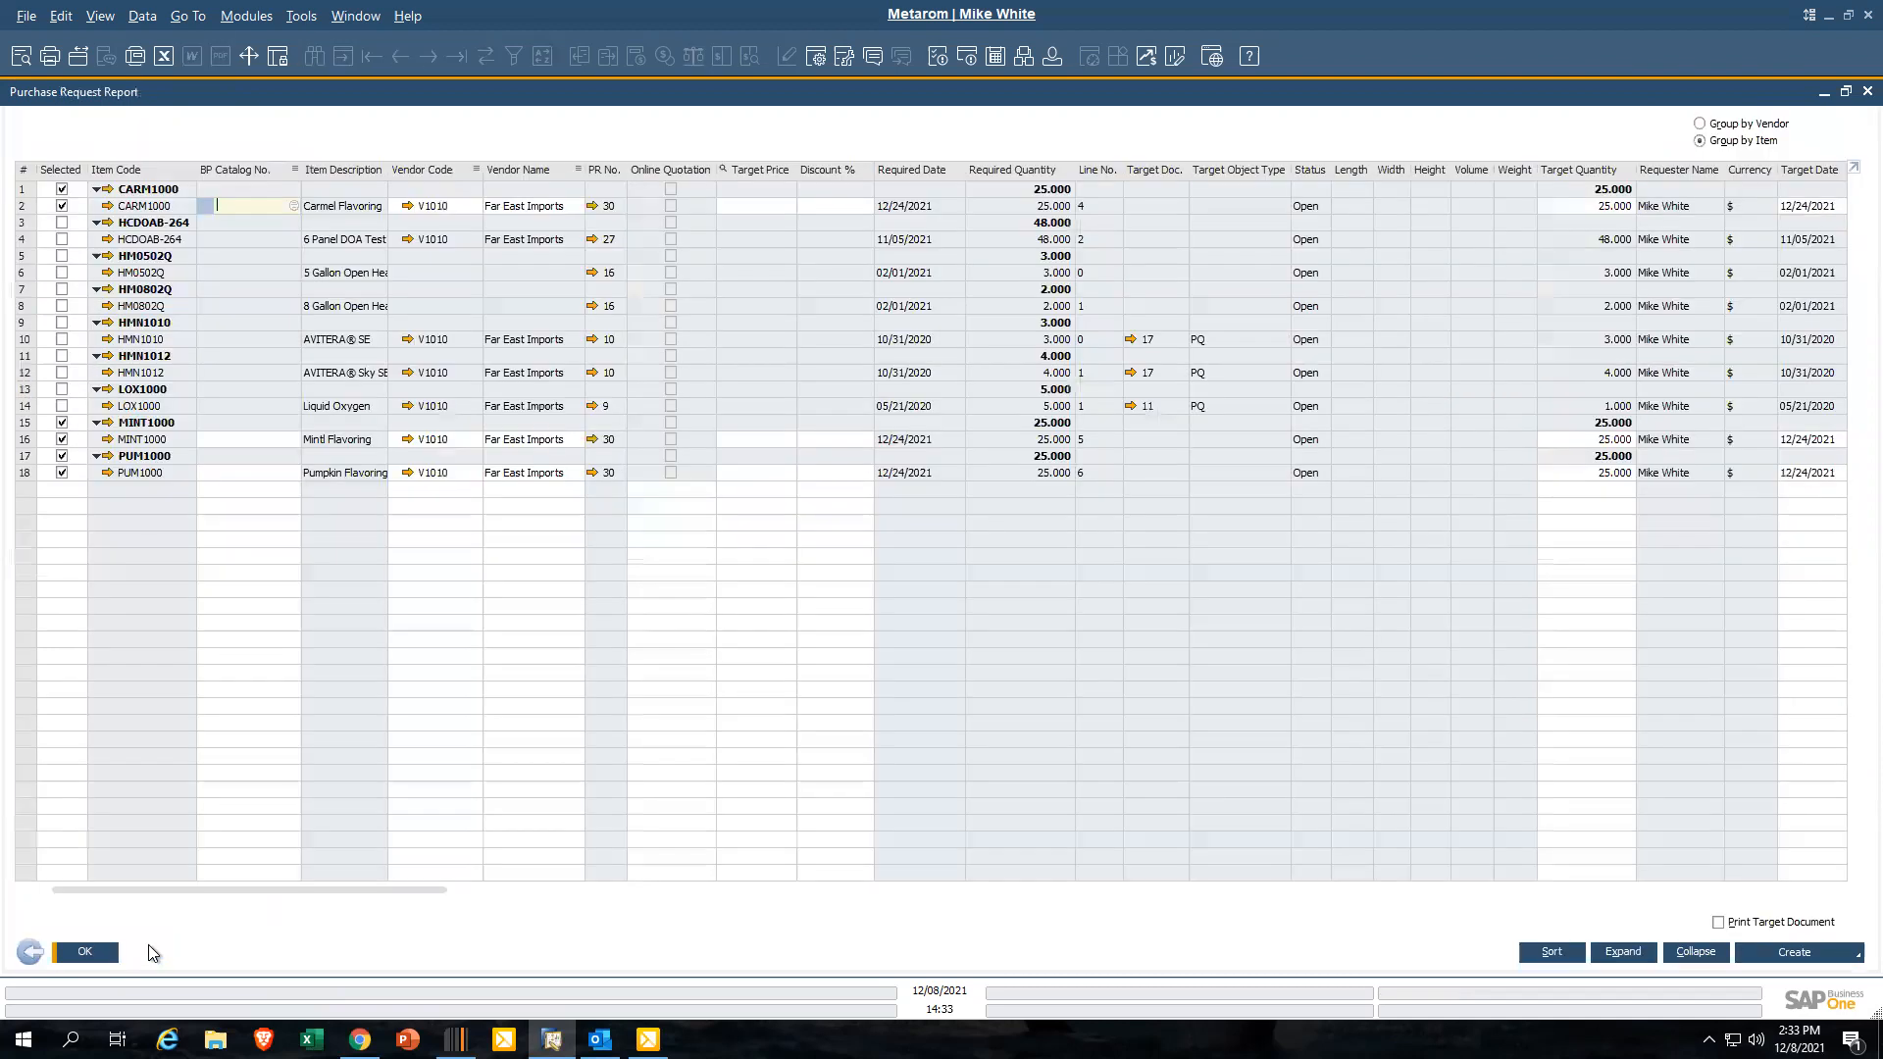
Create purchase orders from the selected flavoring rows, confirm the irreversible creation, and close the Purchase Request Report
click(1850, 959)
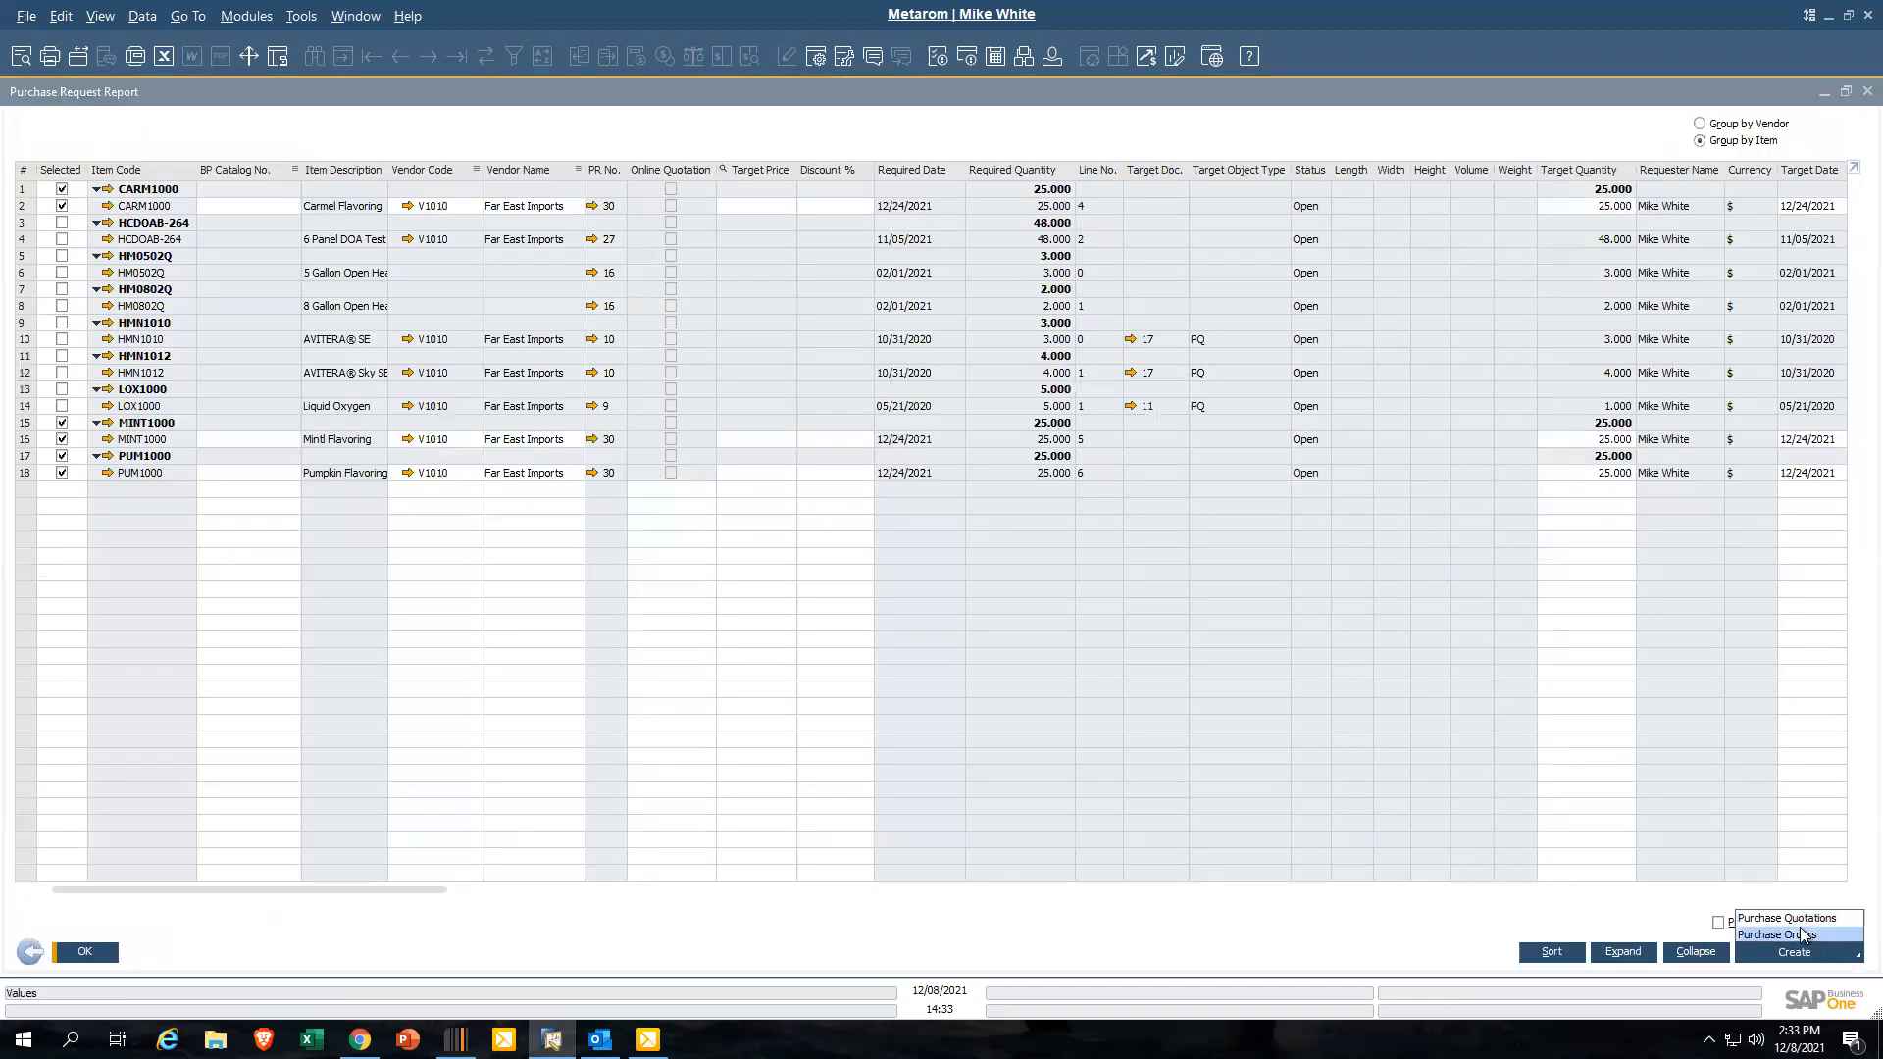
click(1803, 935)
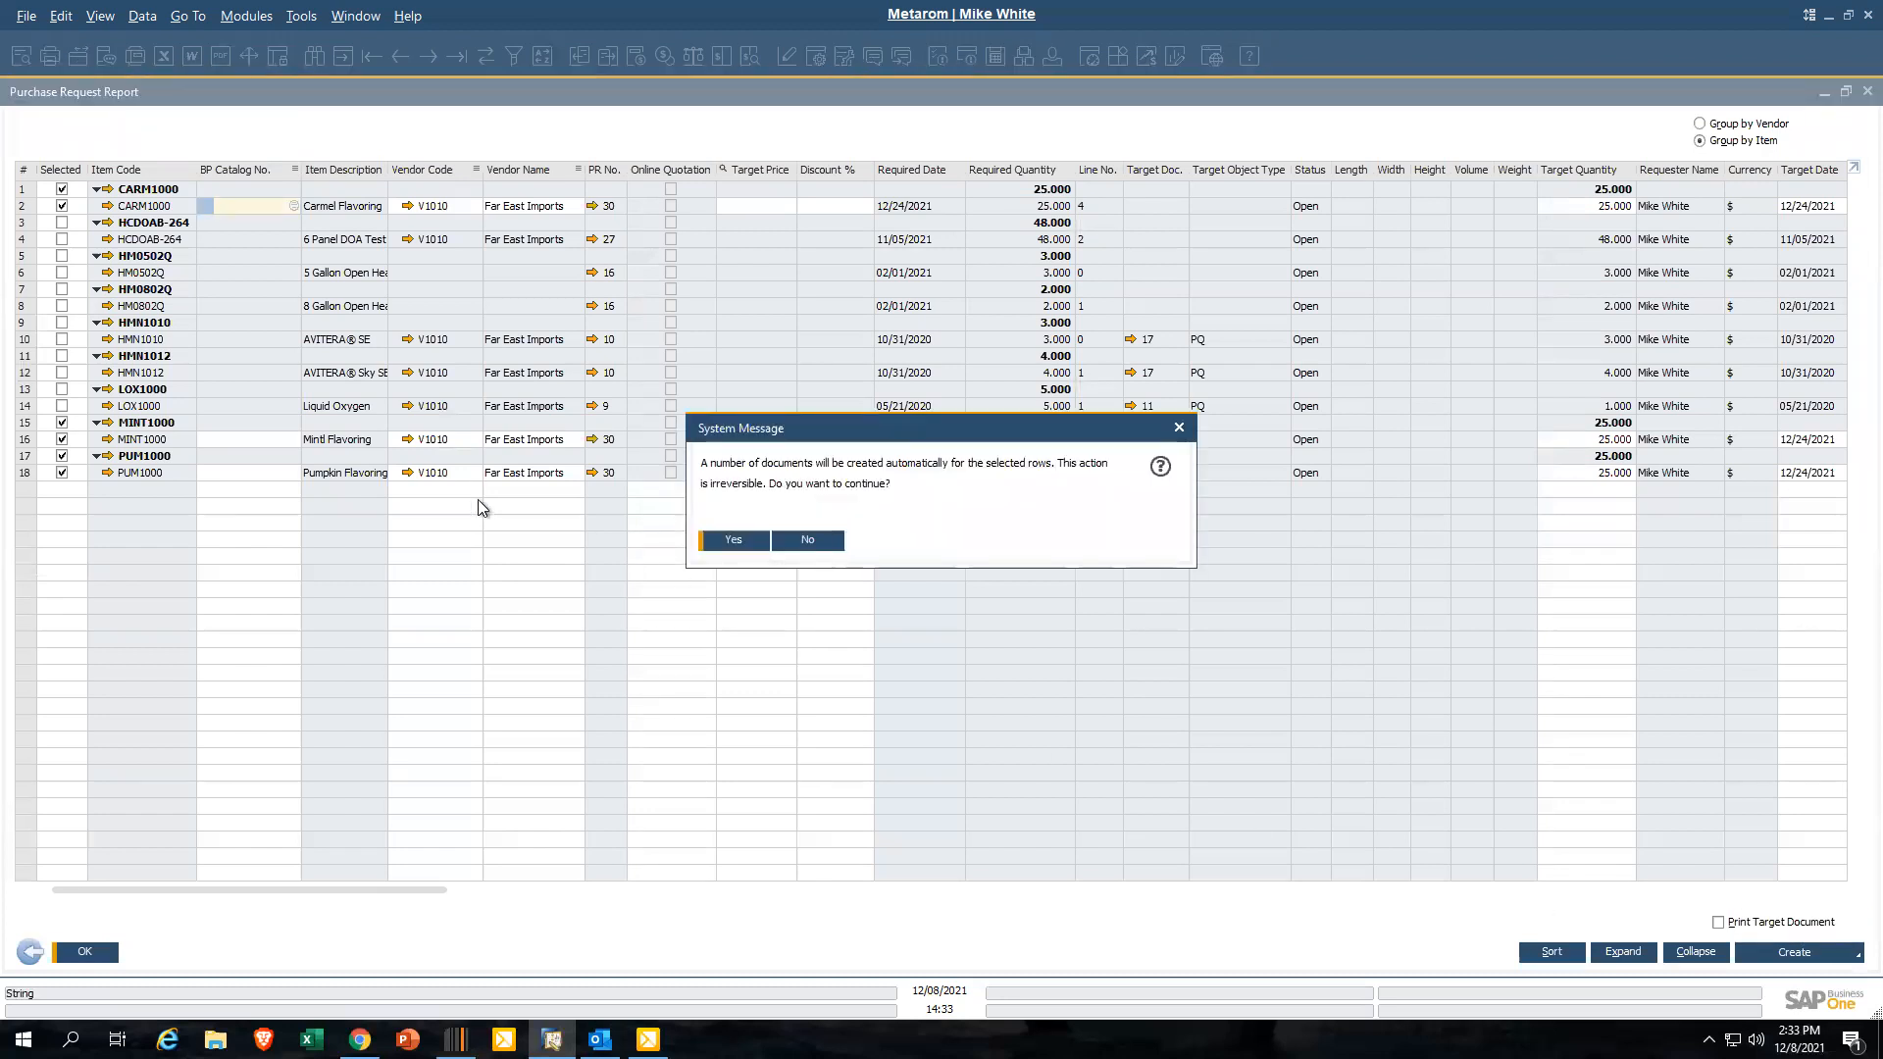
click(733, 540)
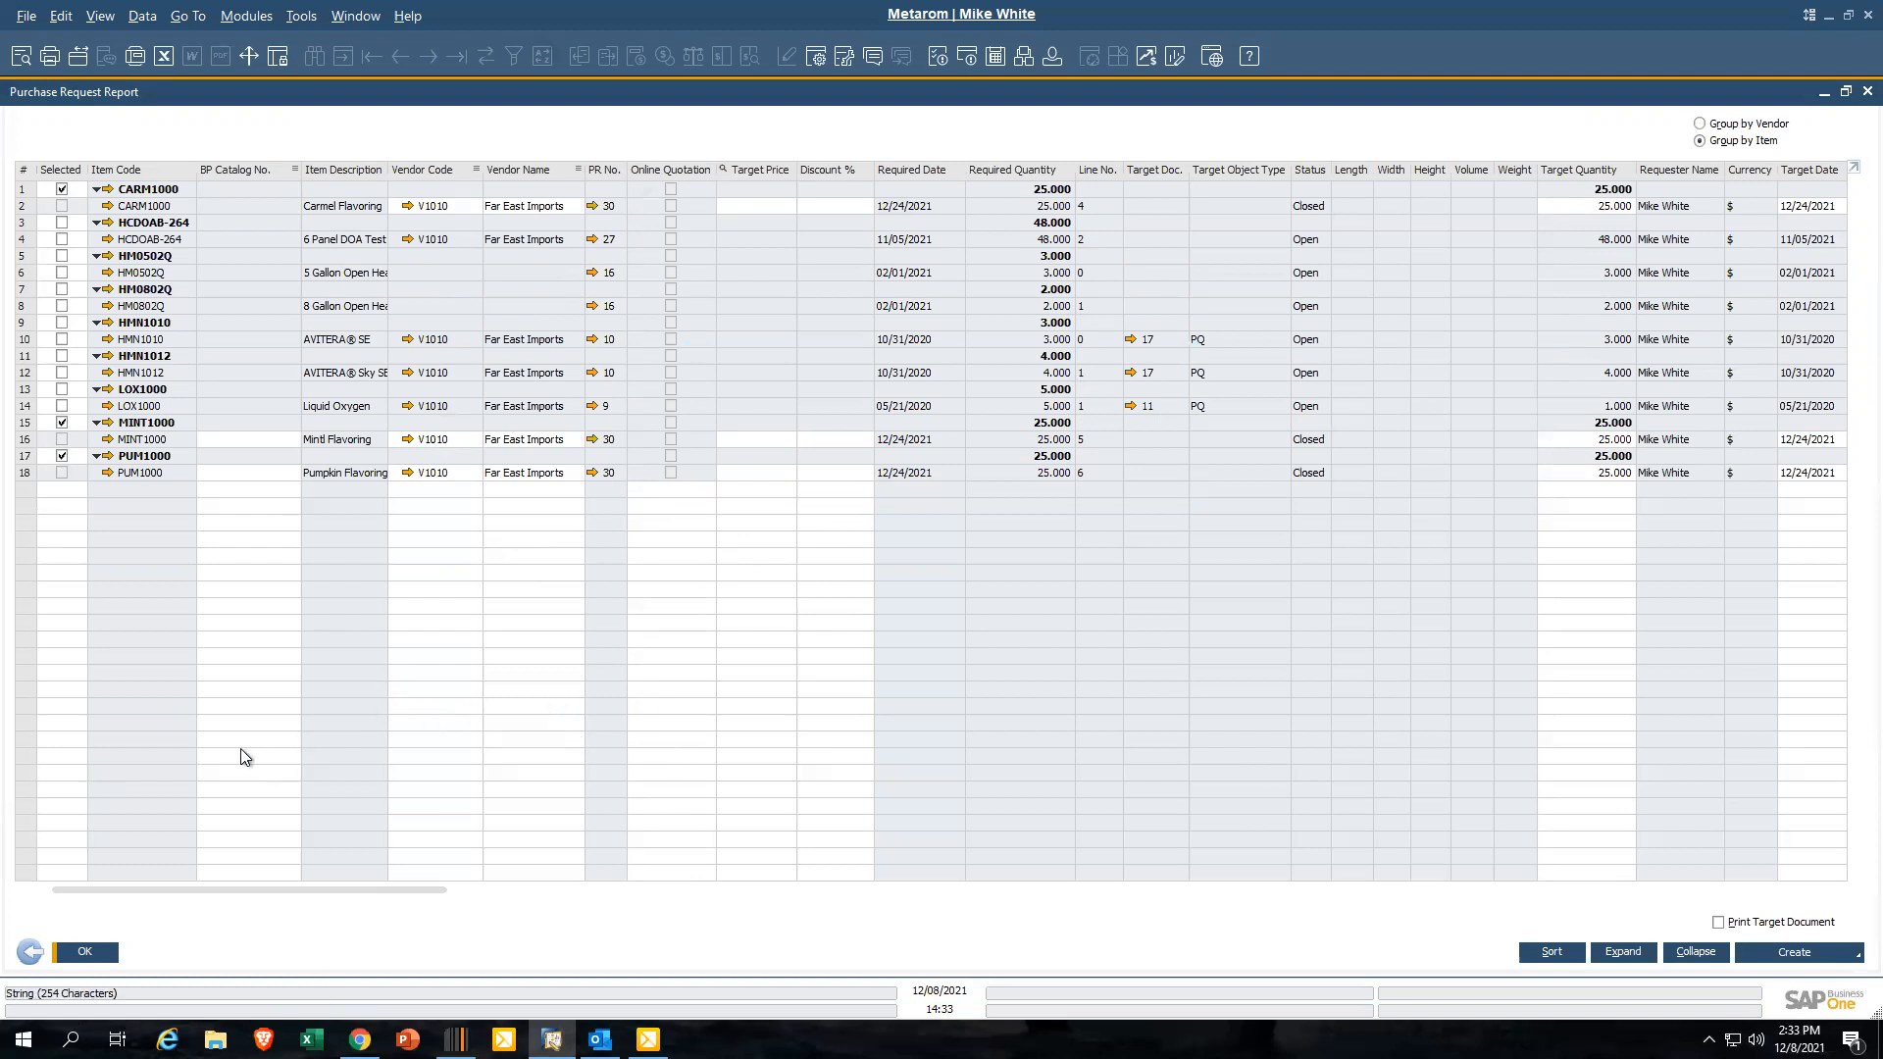
click(33, 952)
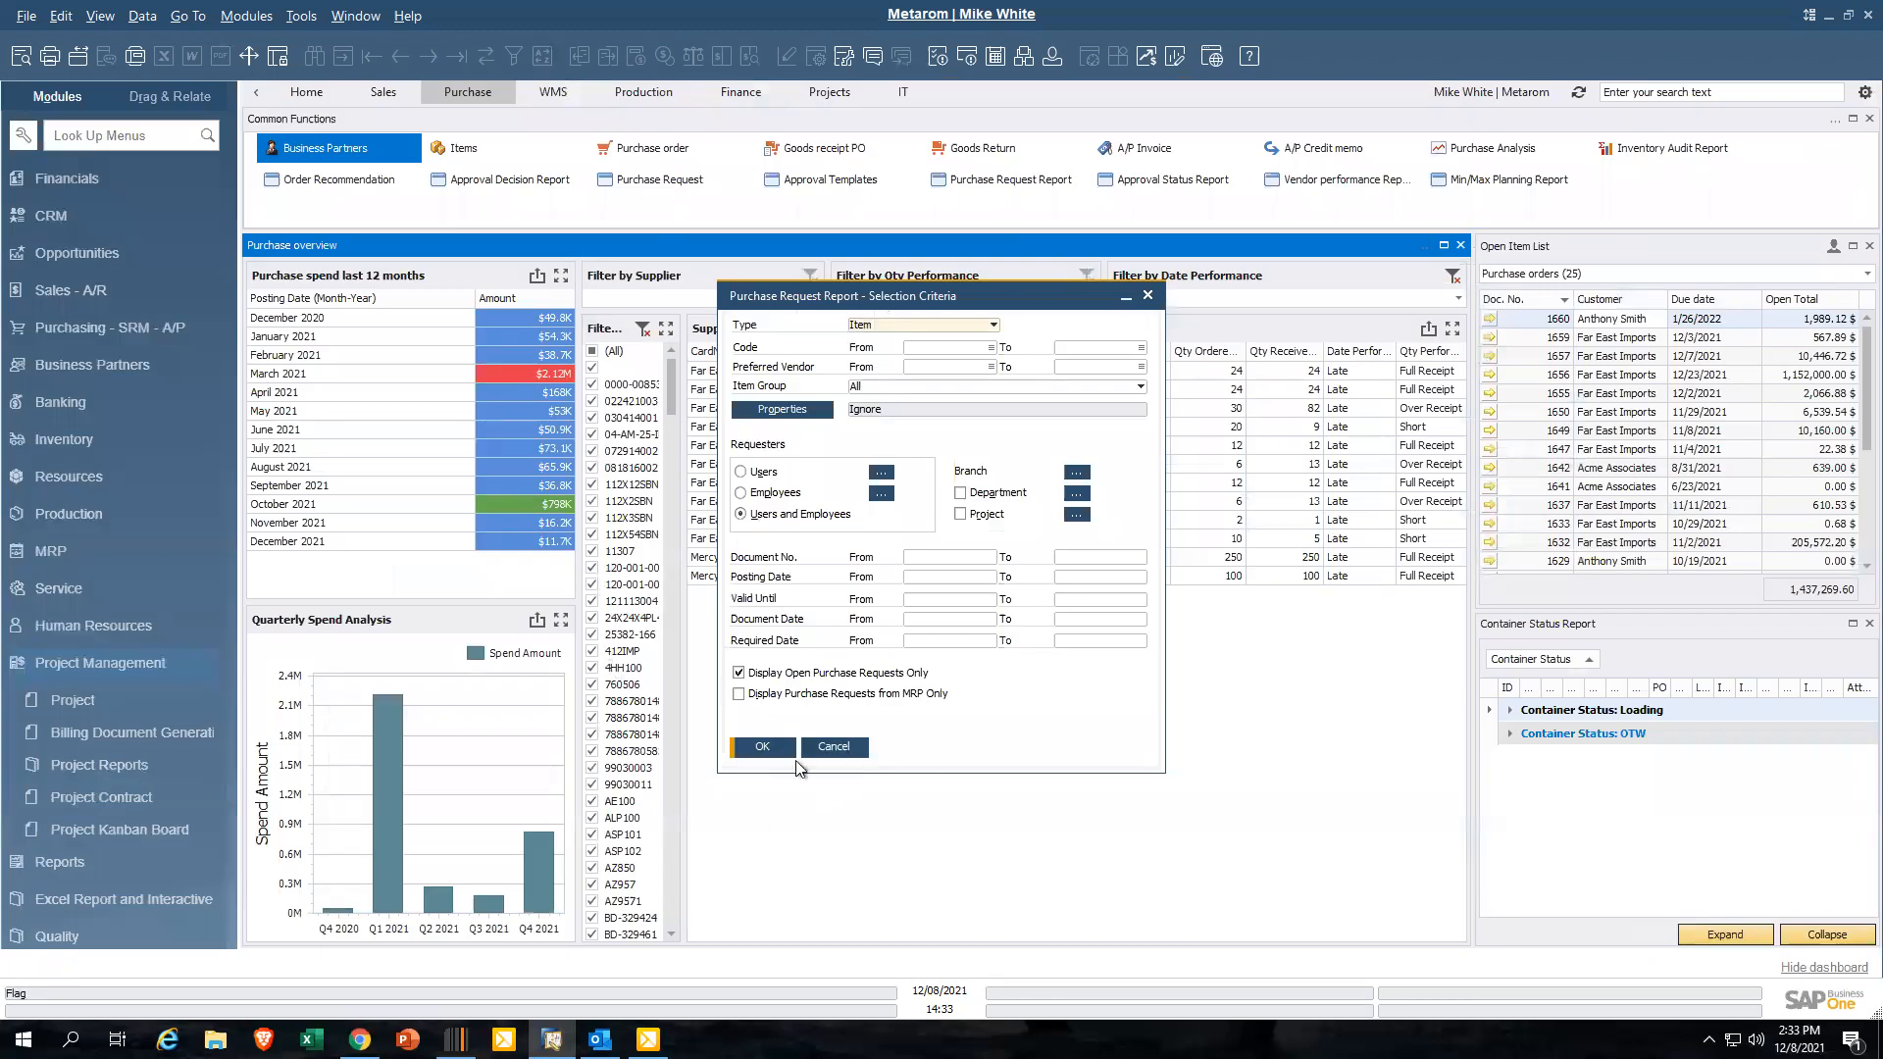
click(834, 748)
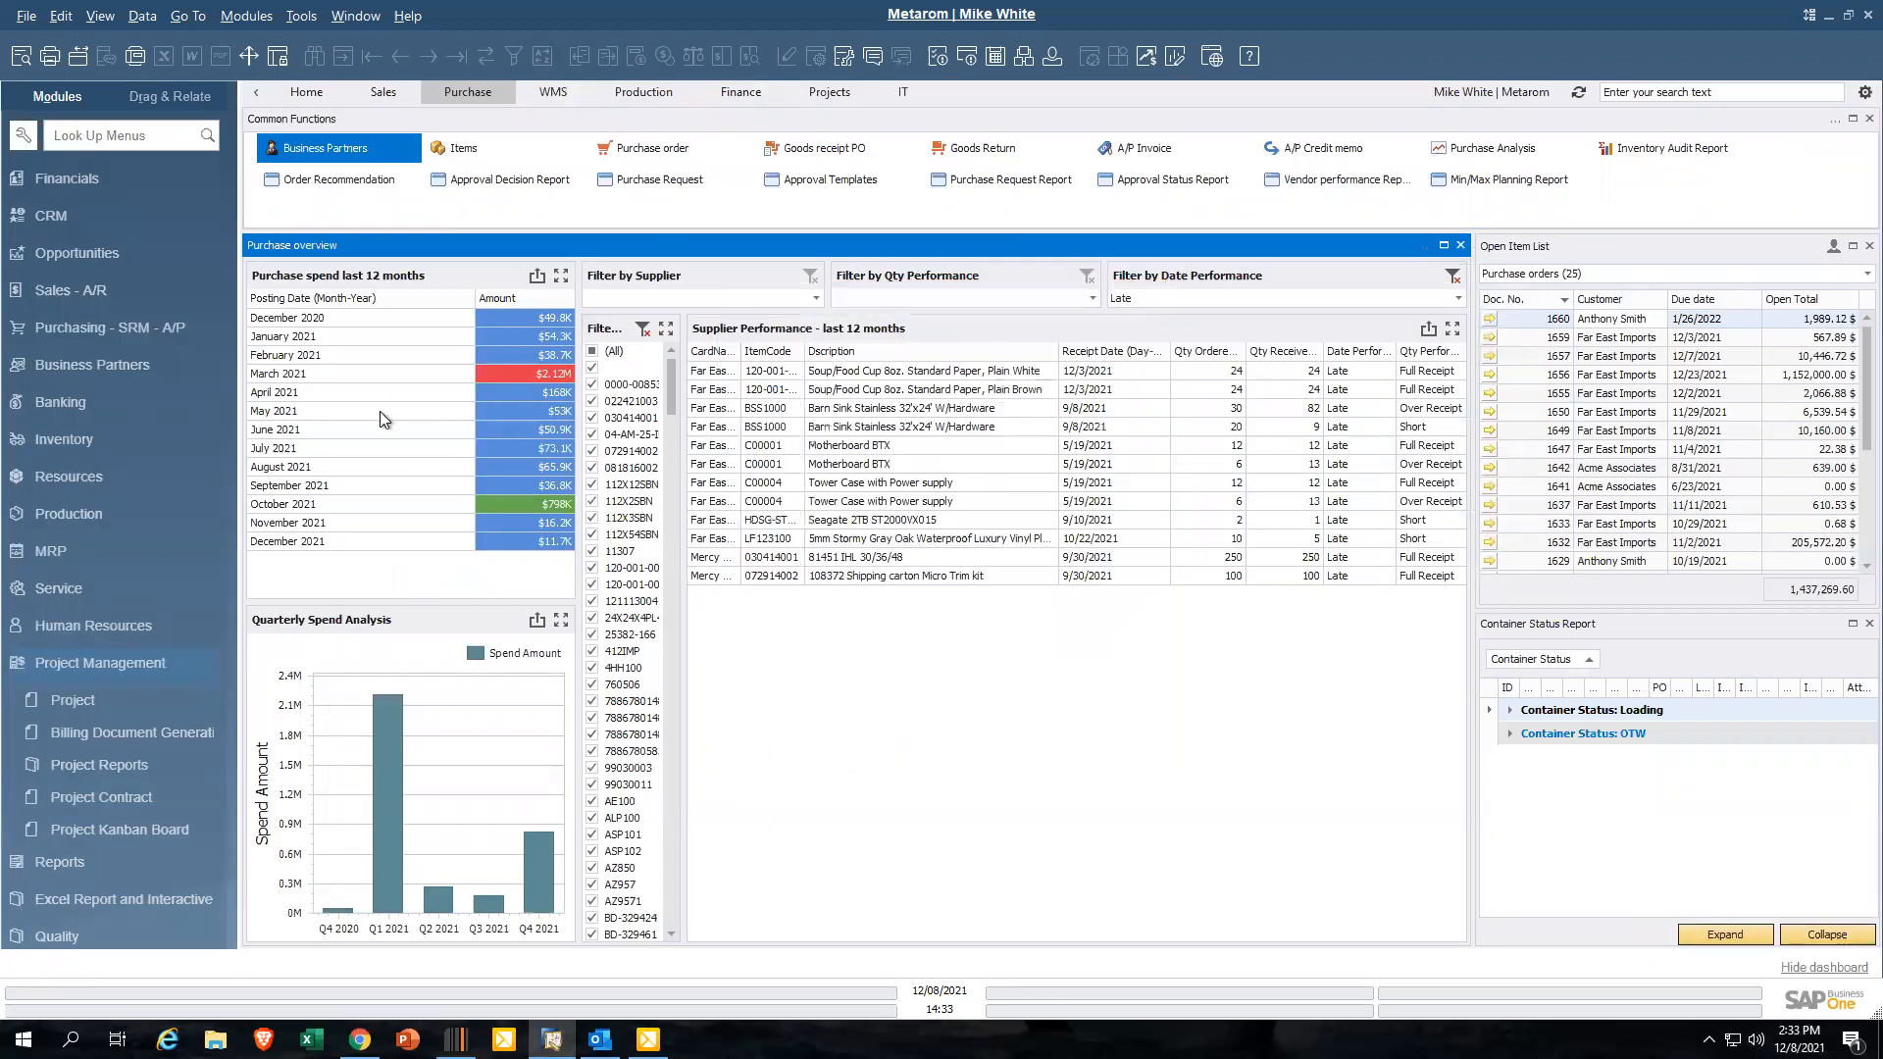
Open the most recent purchase order from the Purchasing module to review its flavoring lines
click(115, 324)
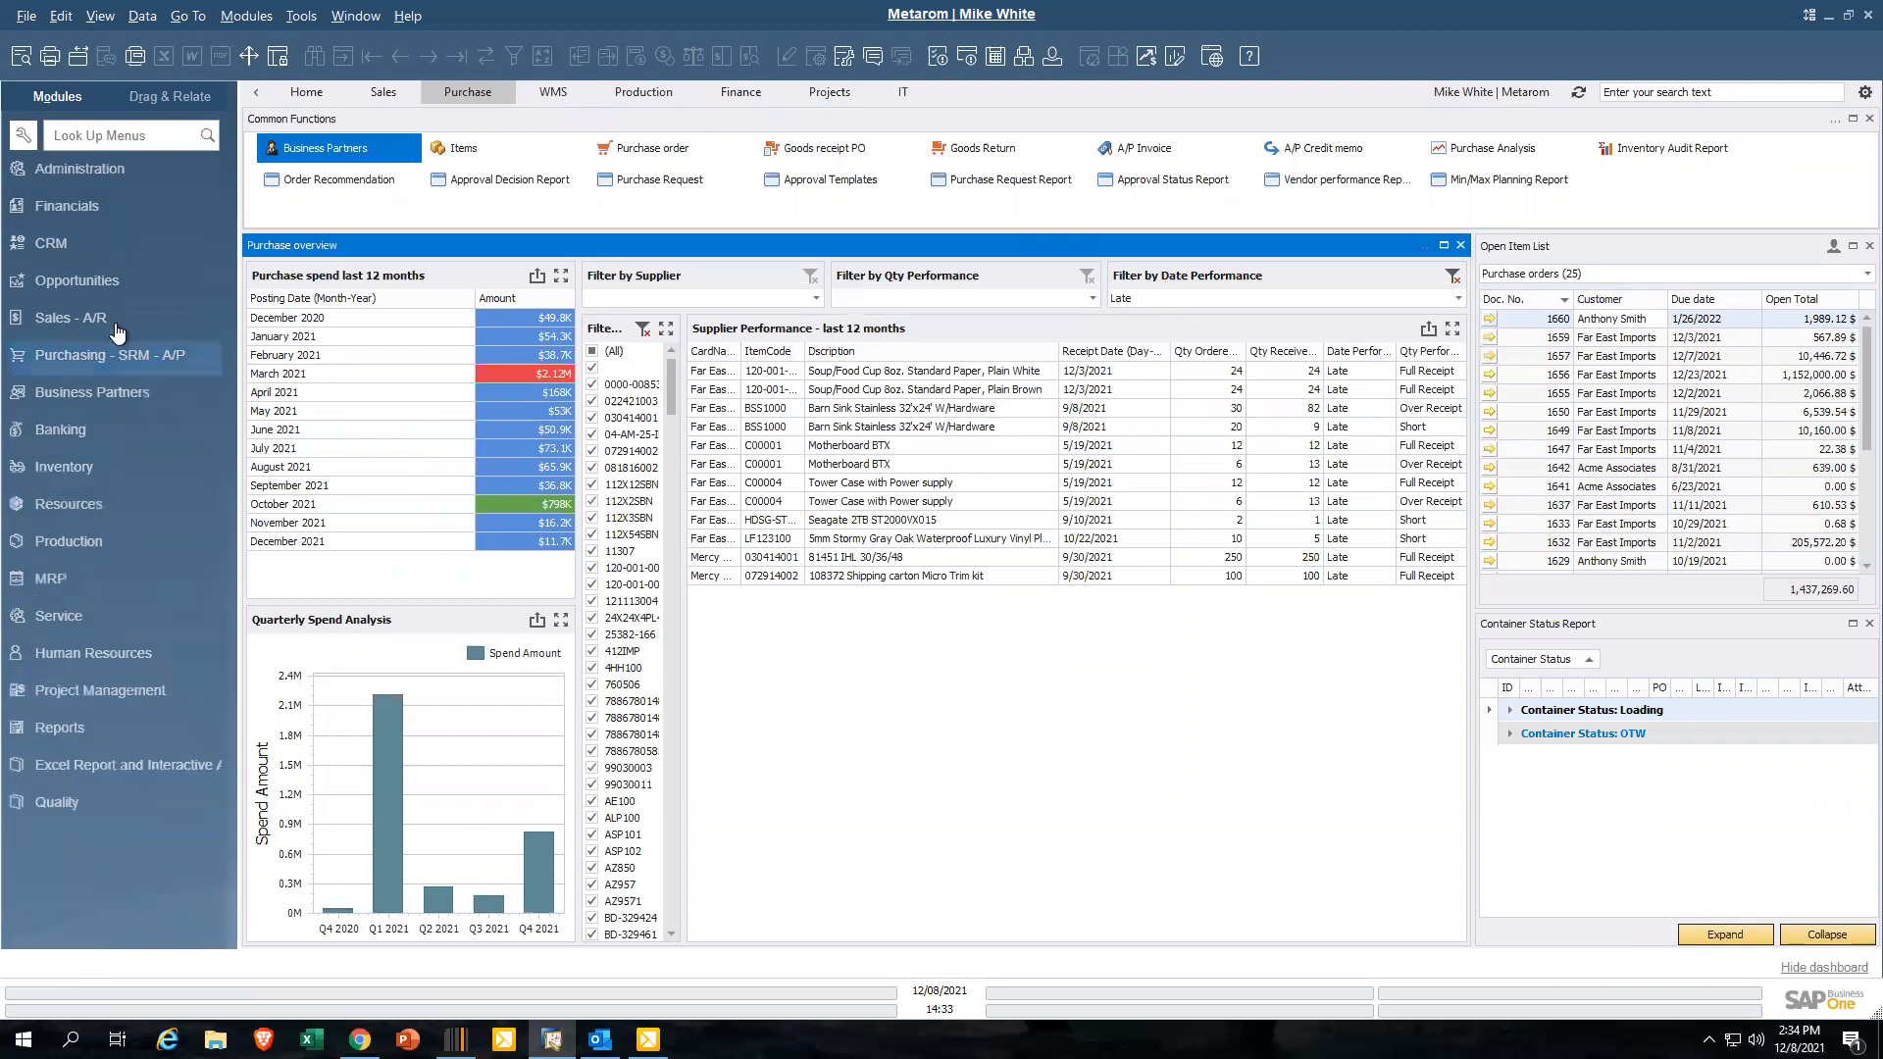
click(120, 362)
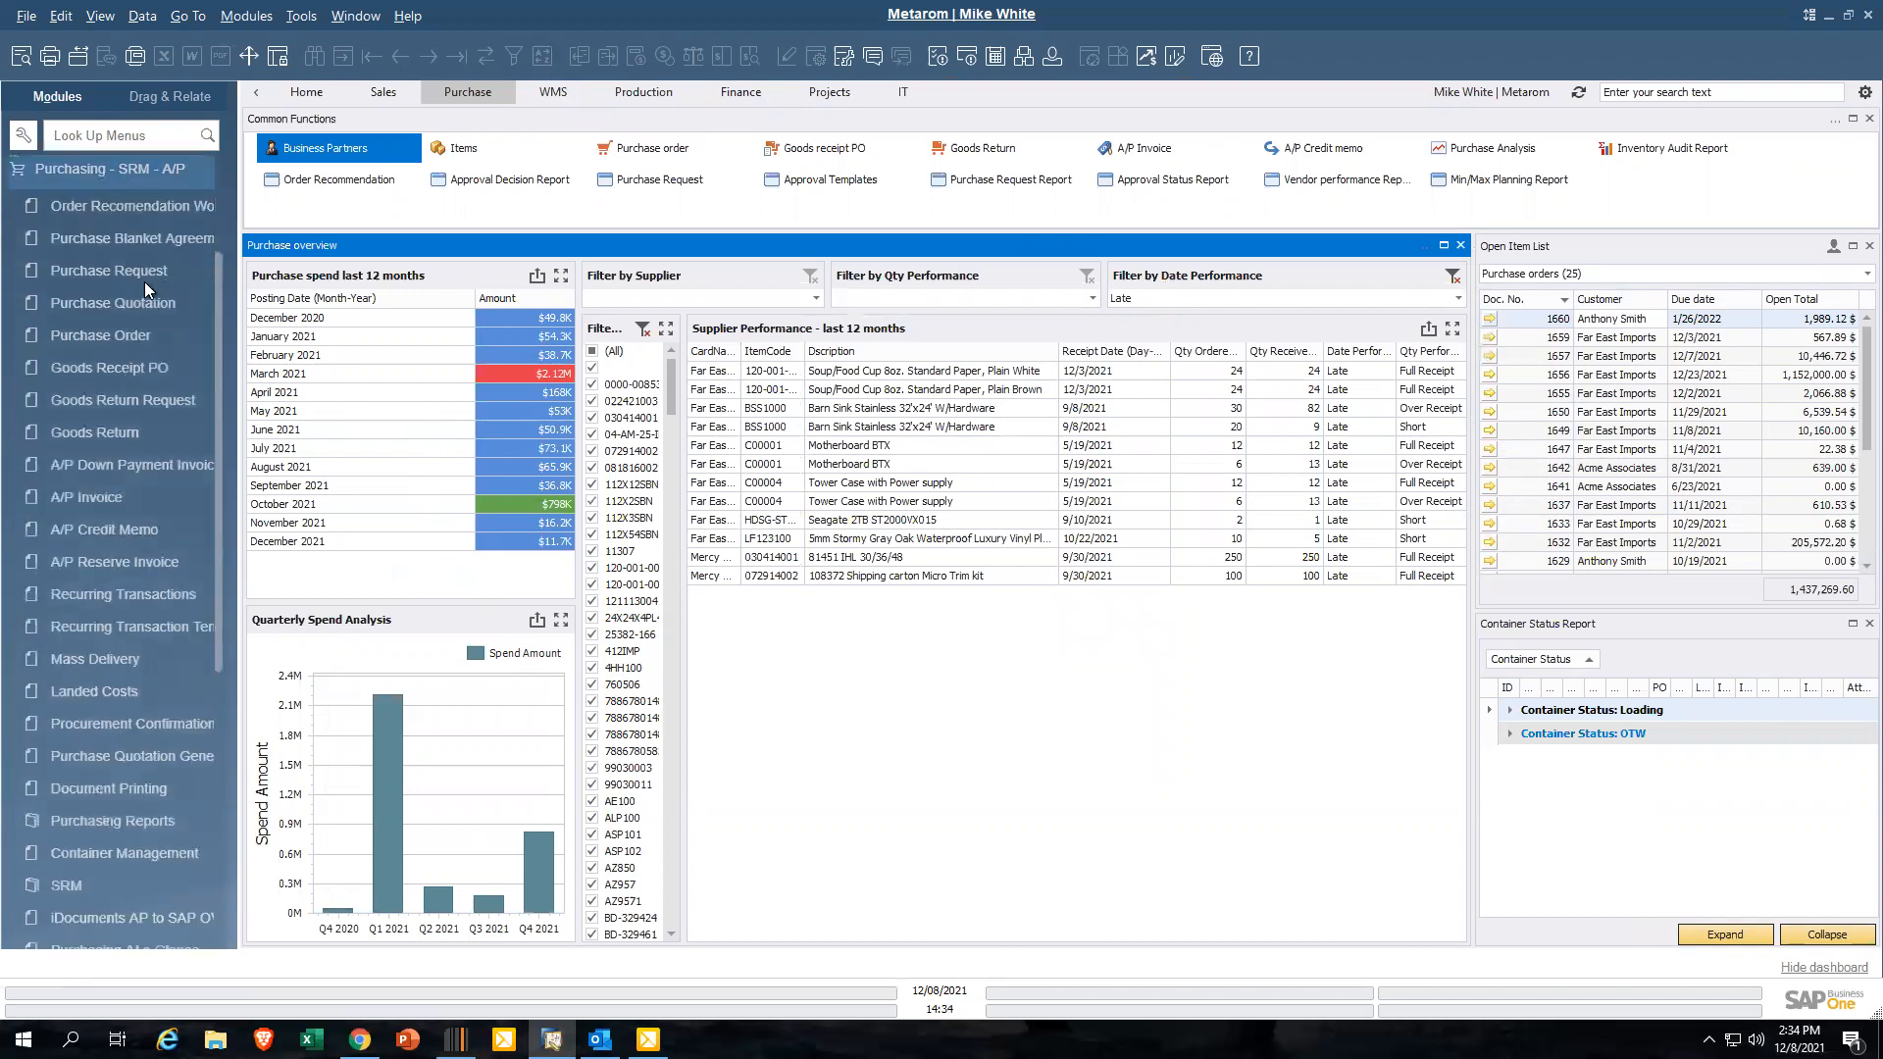
click(138, 334)
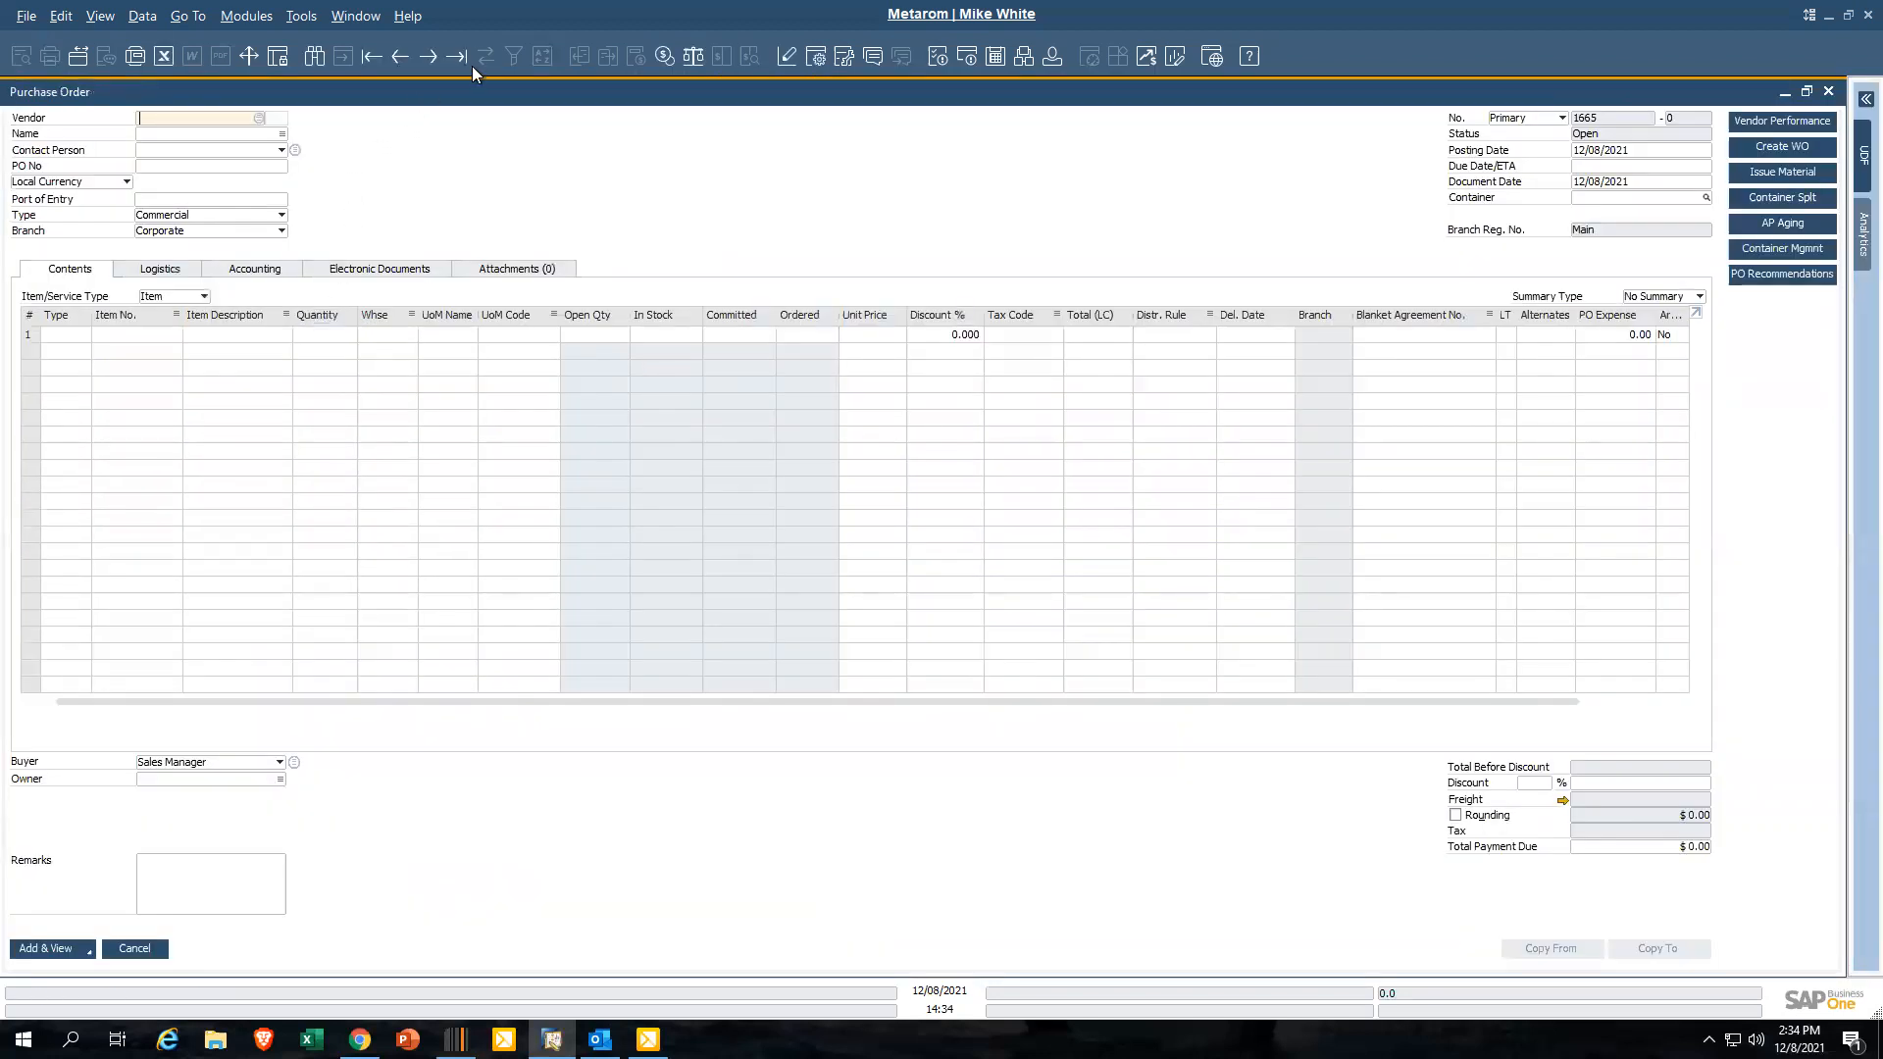
click(460, 55)
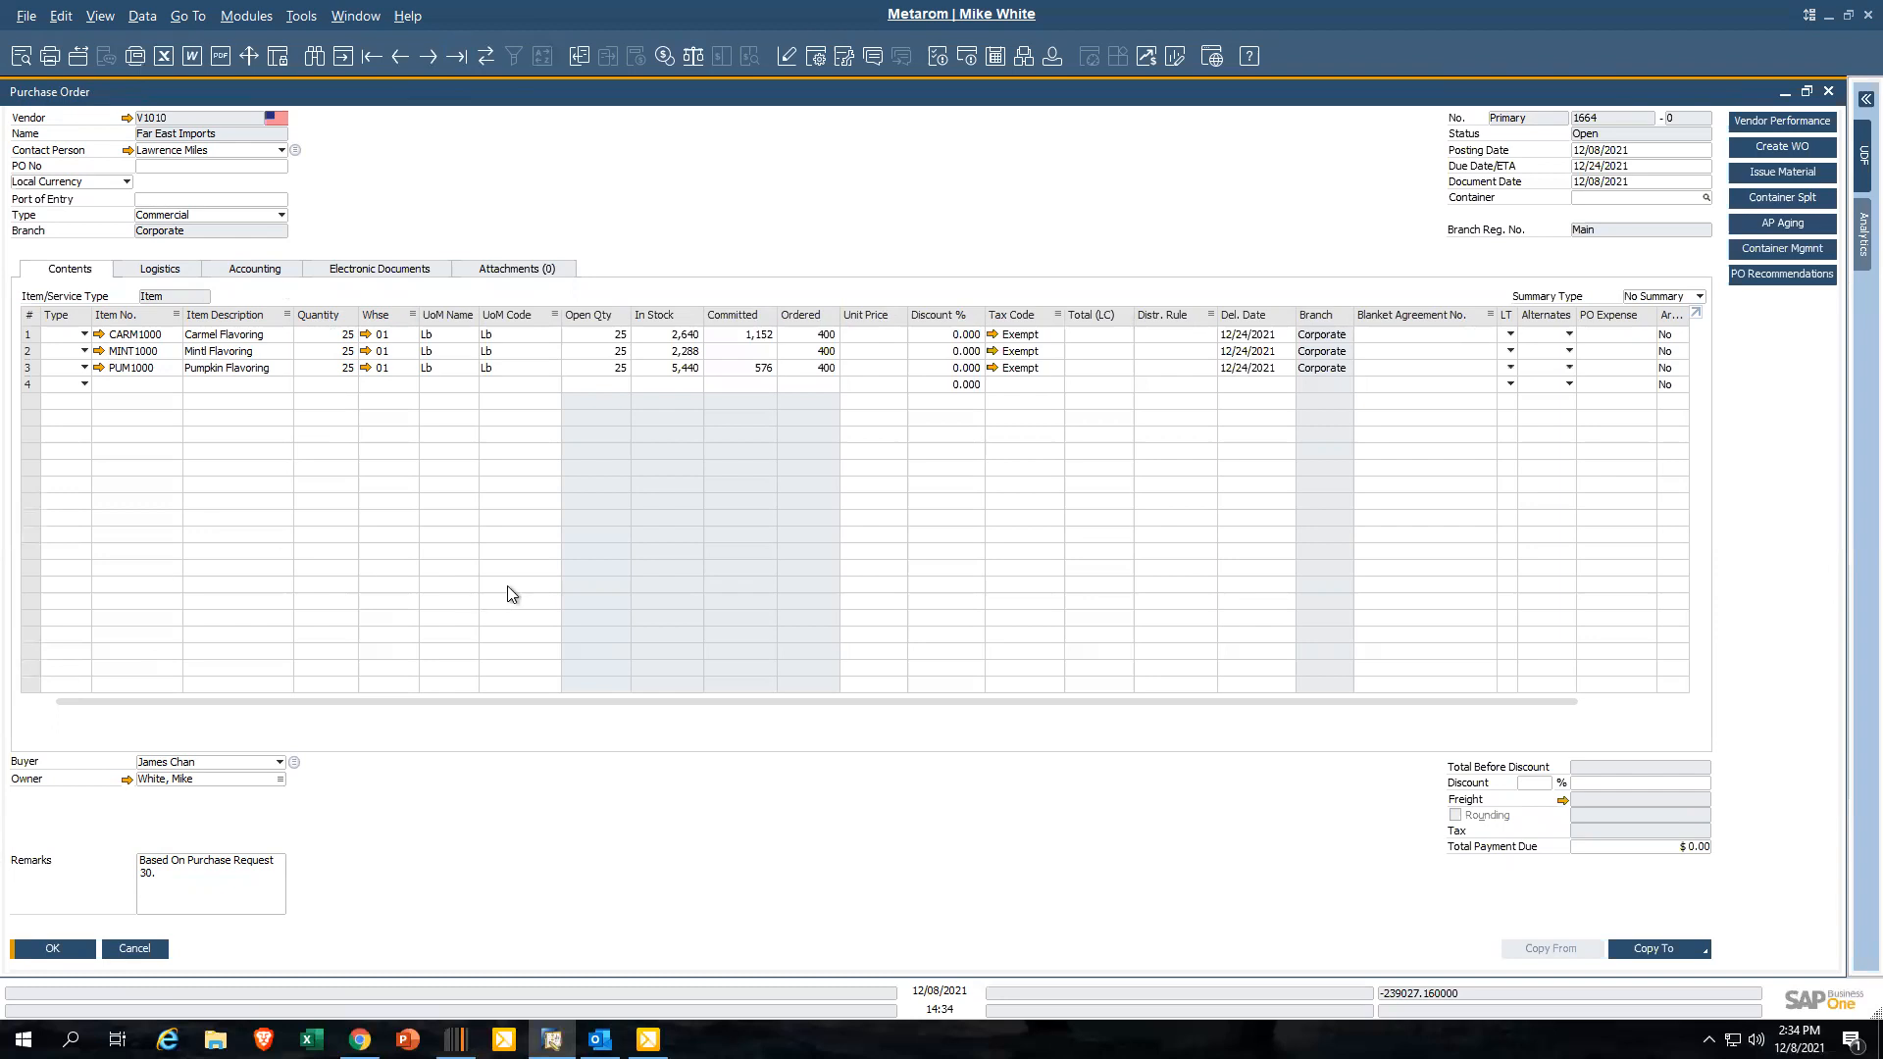
View the purchase order's relationship map to trace its base purchase request, then return to the order
right_click(679, 217)
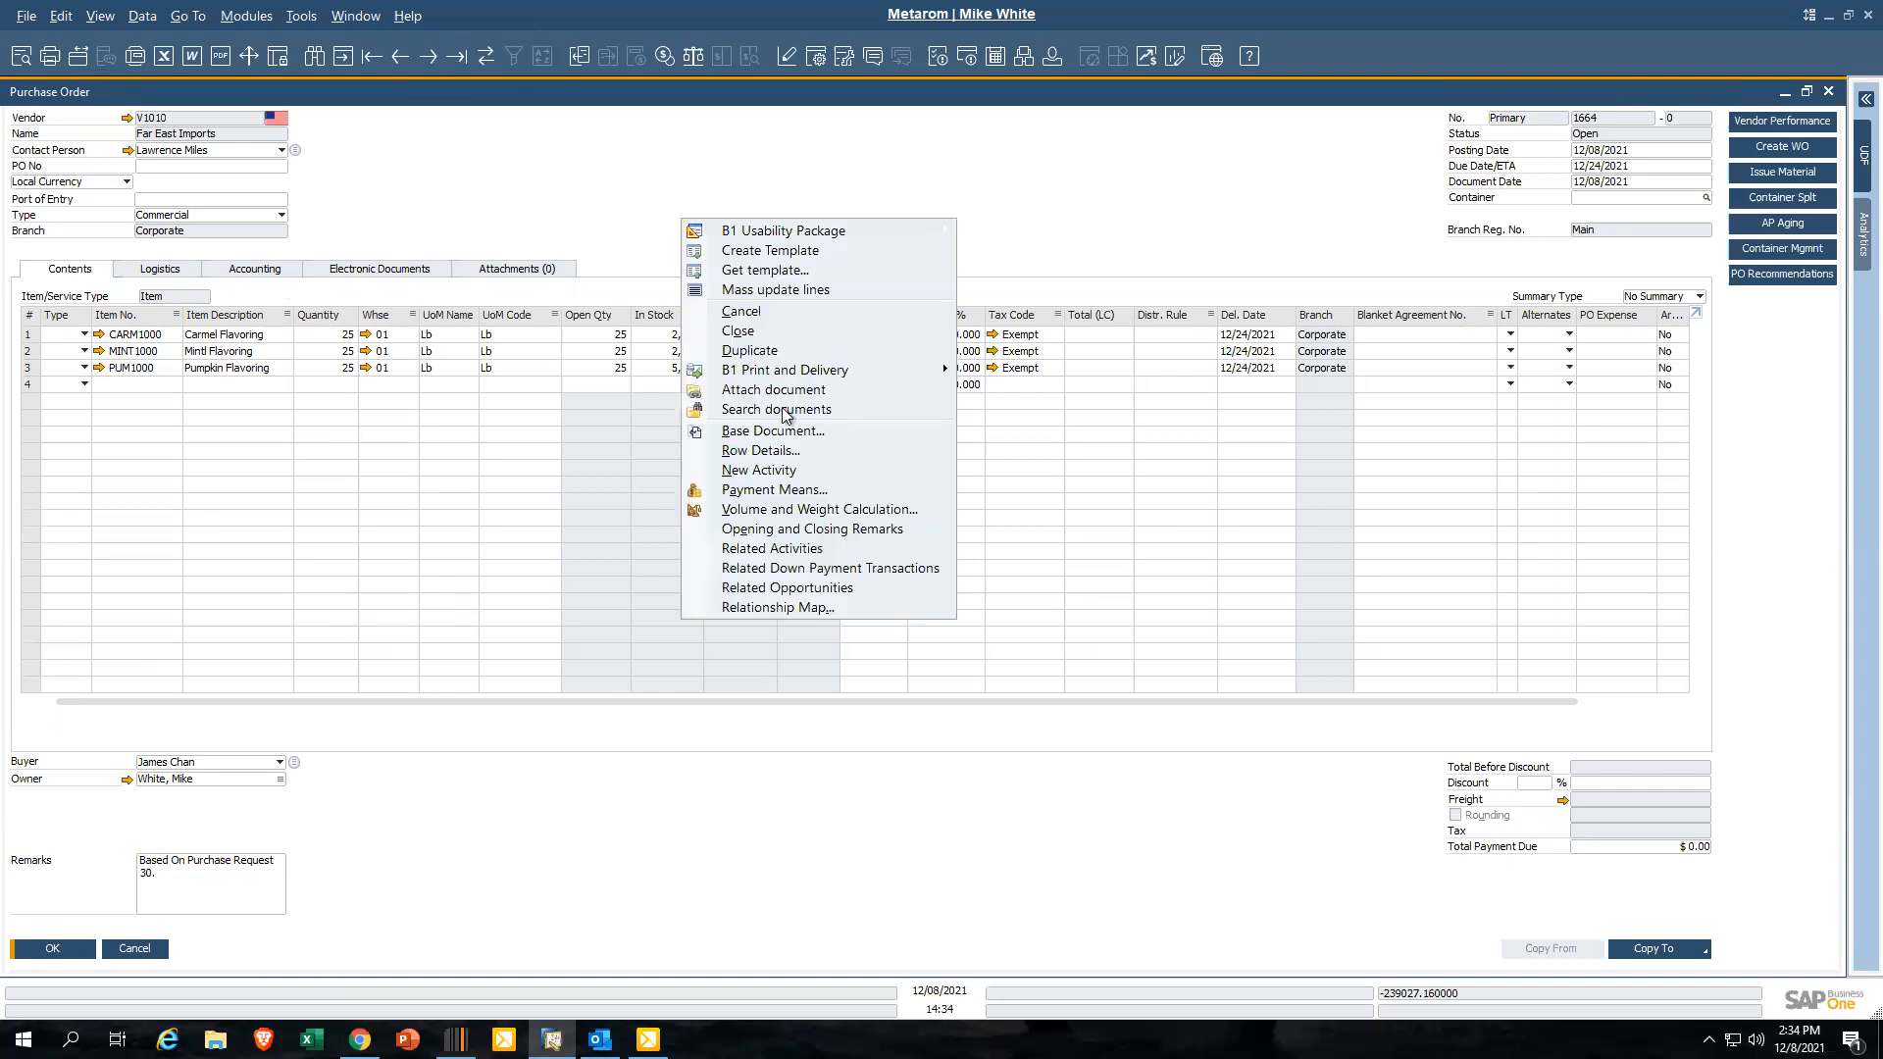
click(797, 608)
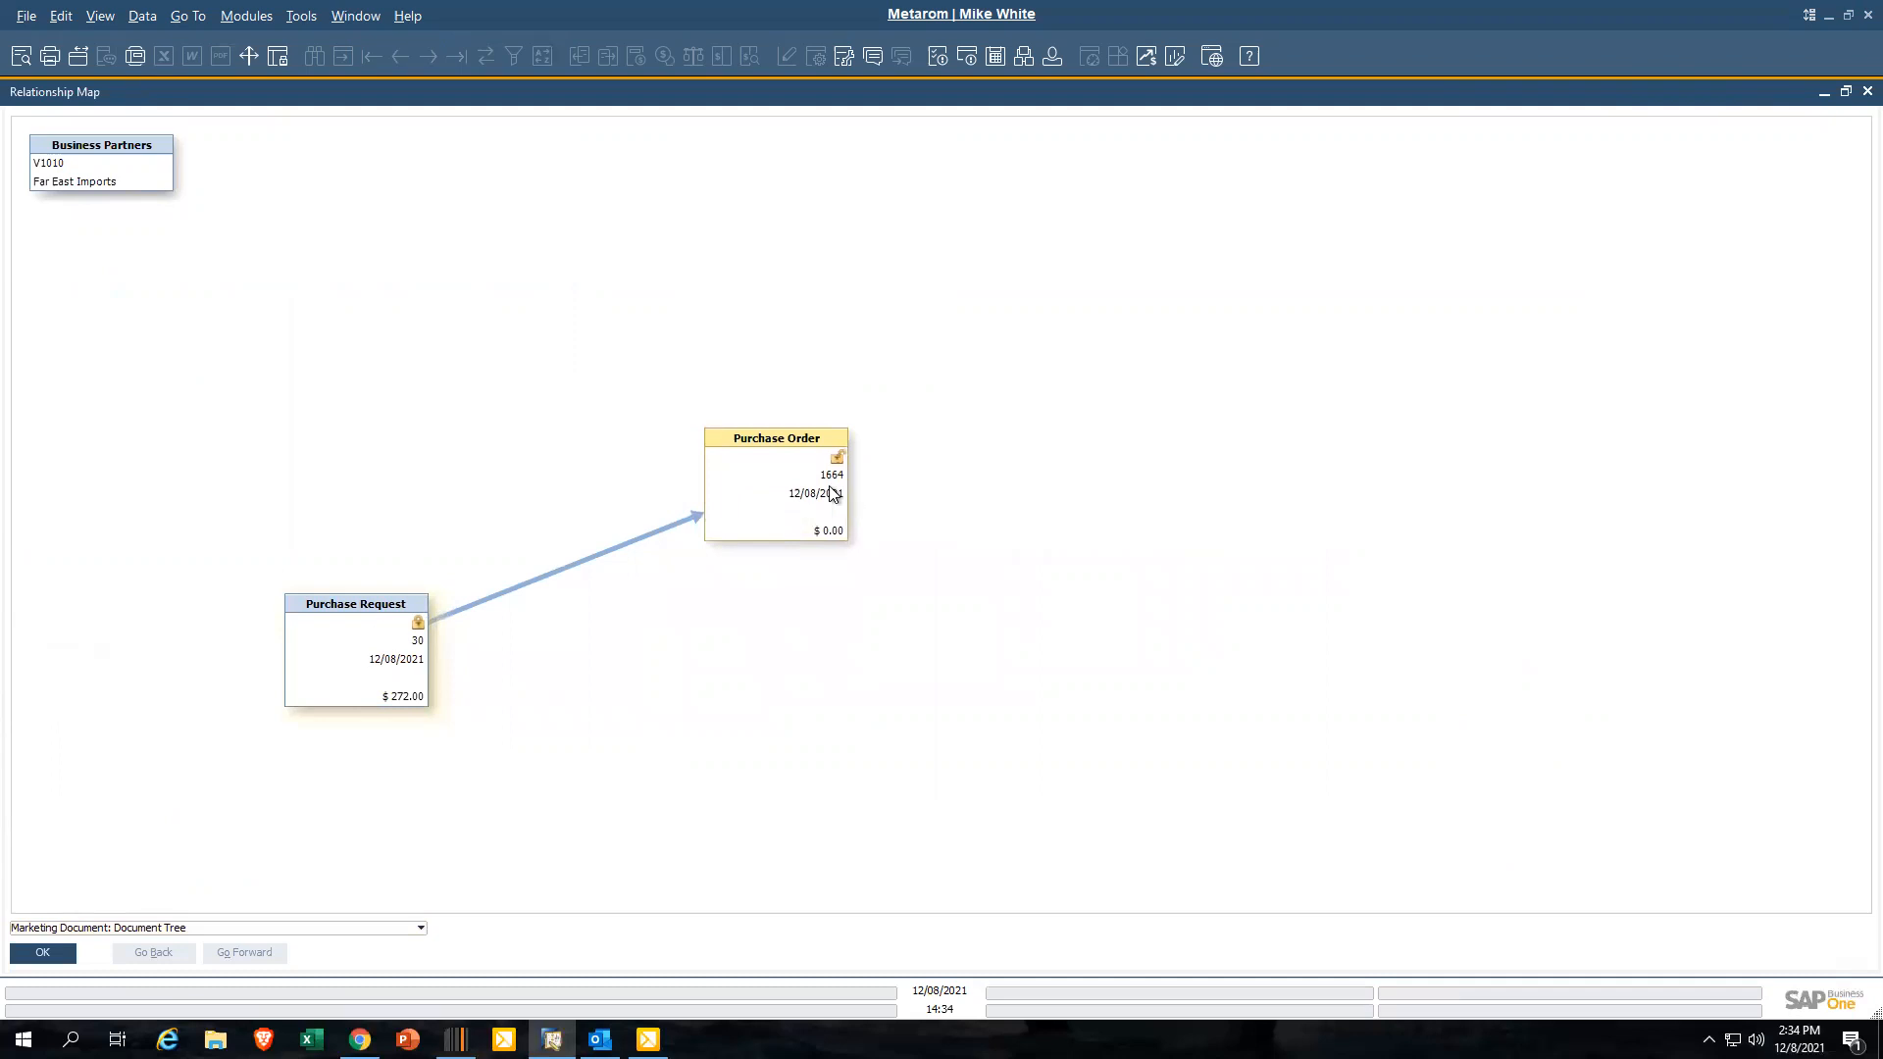
click(59, 955)
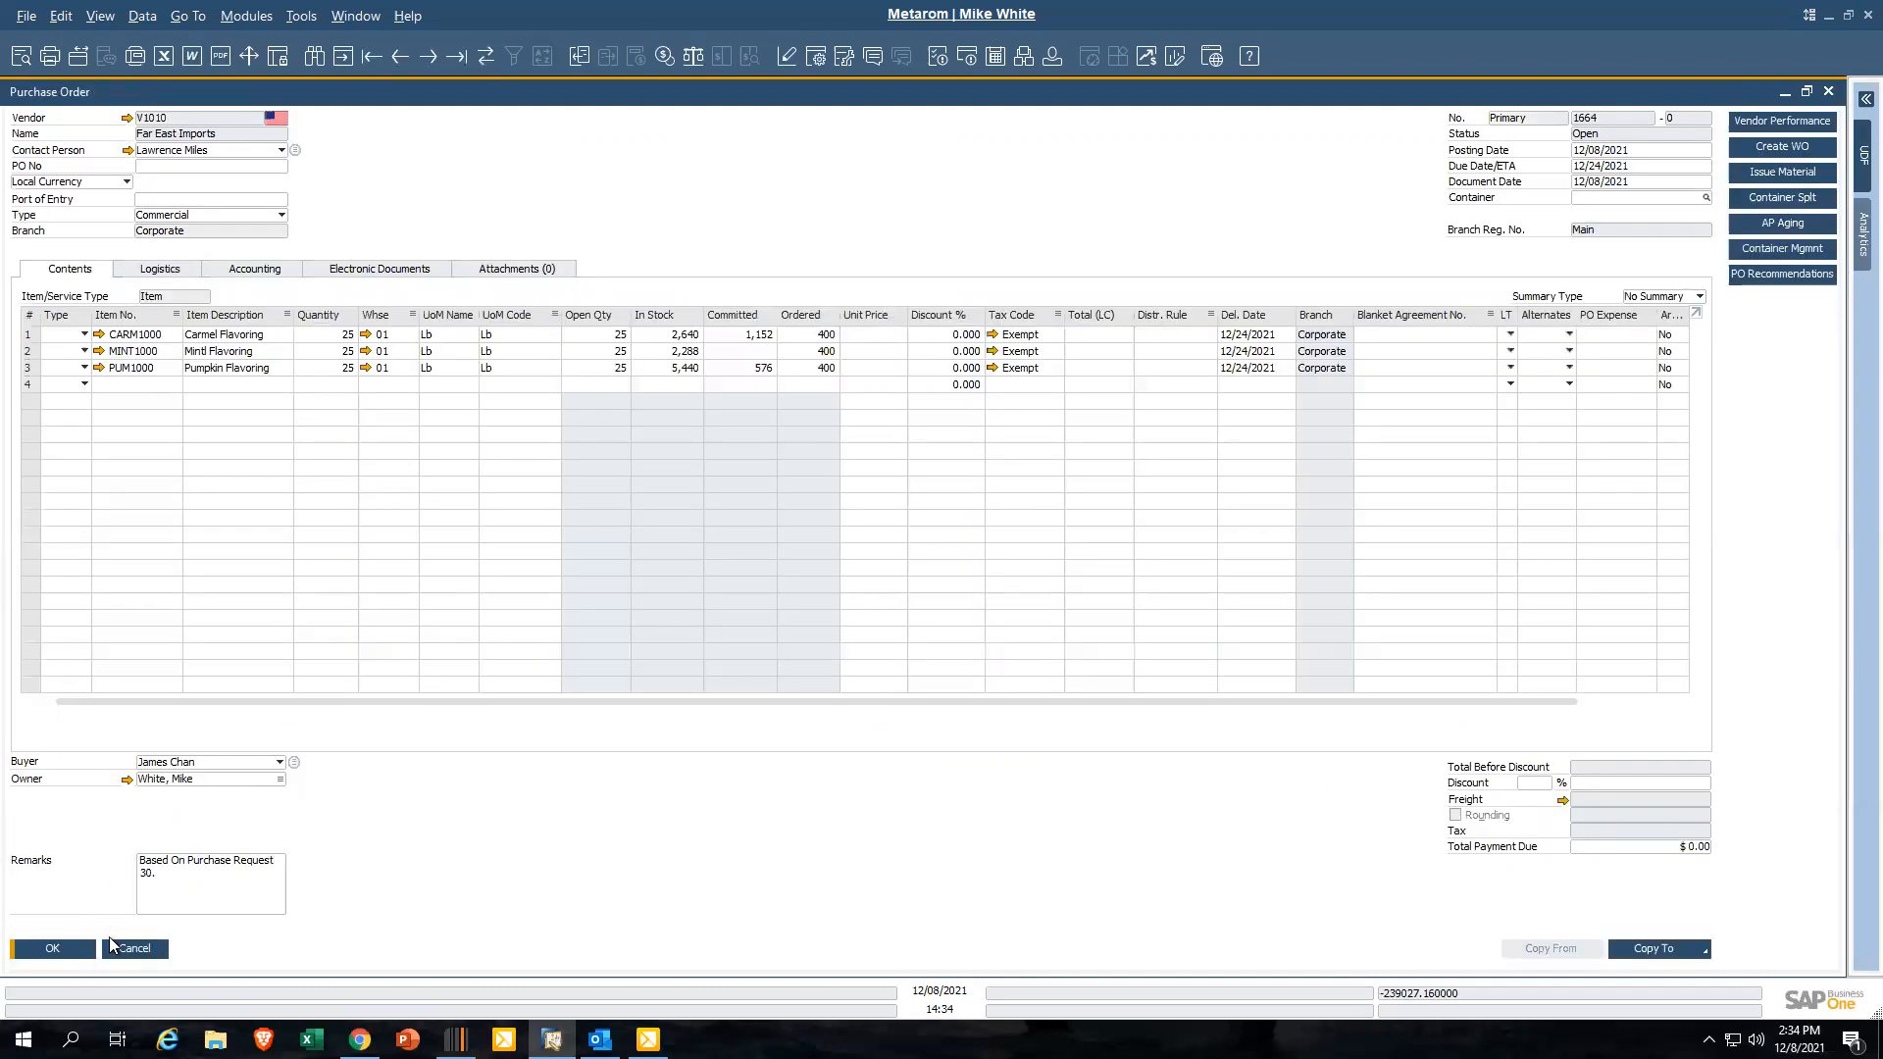
Start a blank purchase order, switch its line type to Service to view that layout, and cancel the form
click(344, 59)
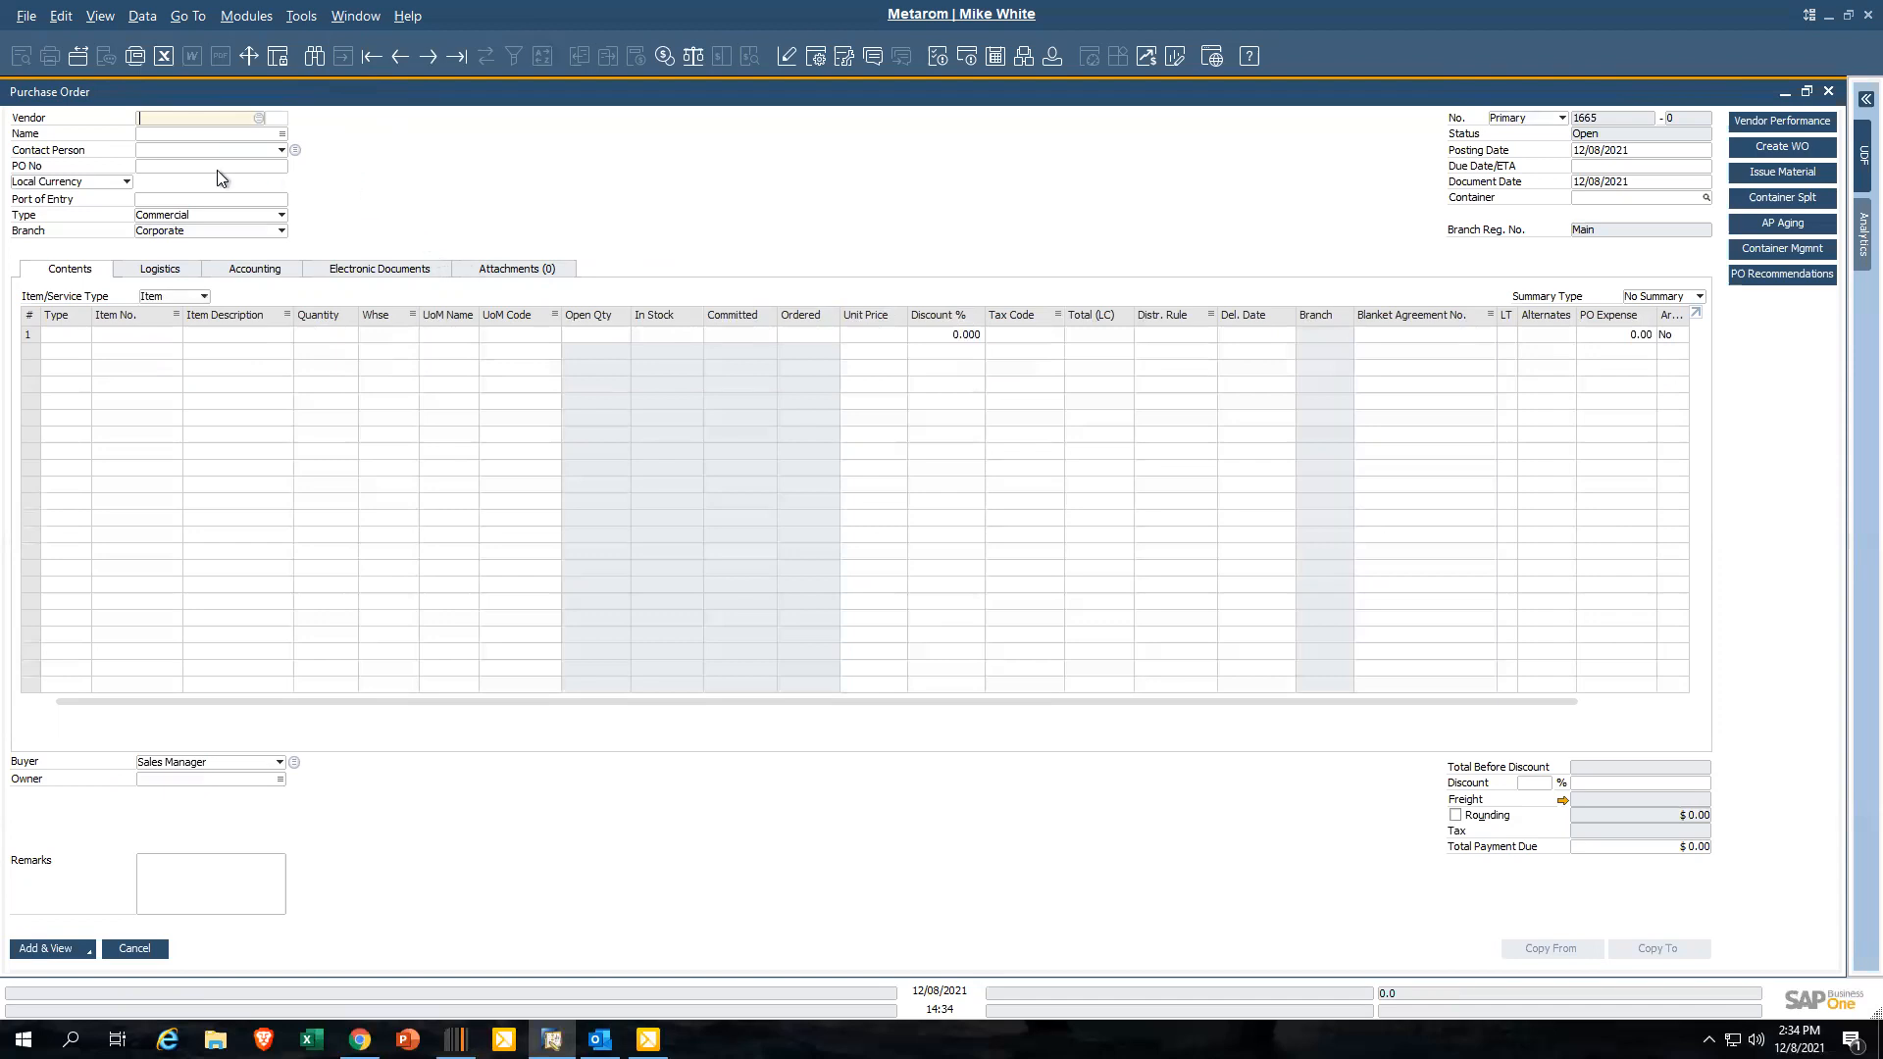
click(205, 297)
click(174, 331)
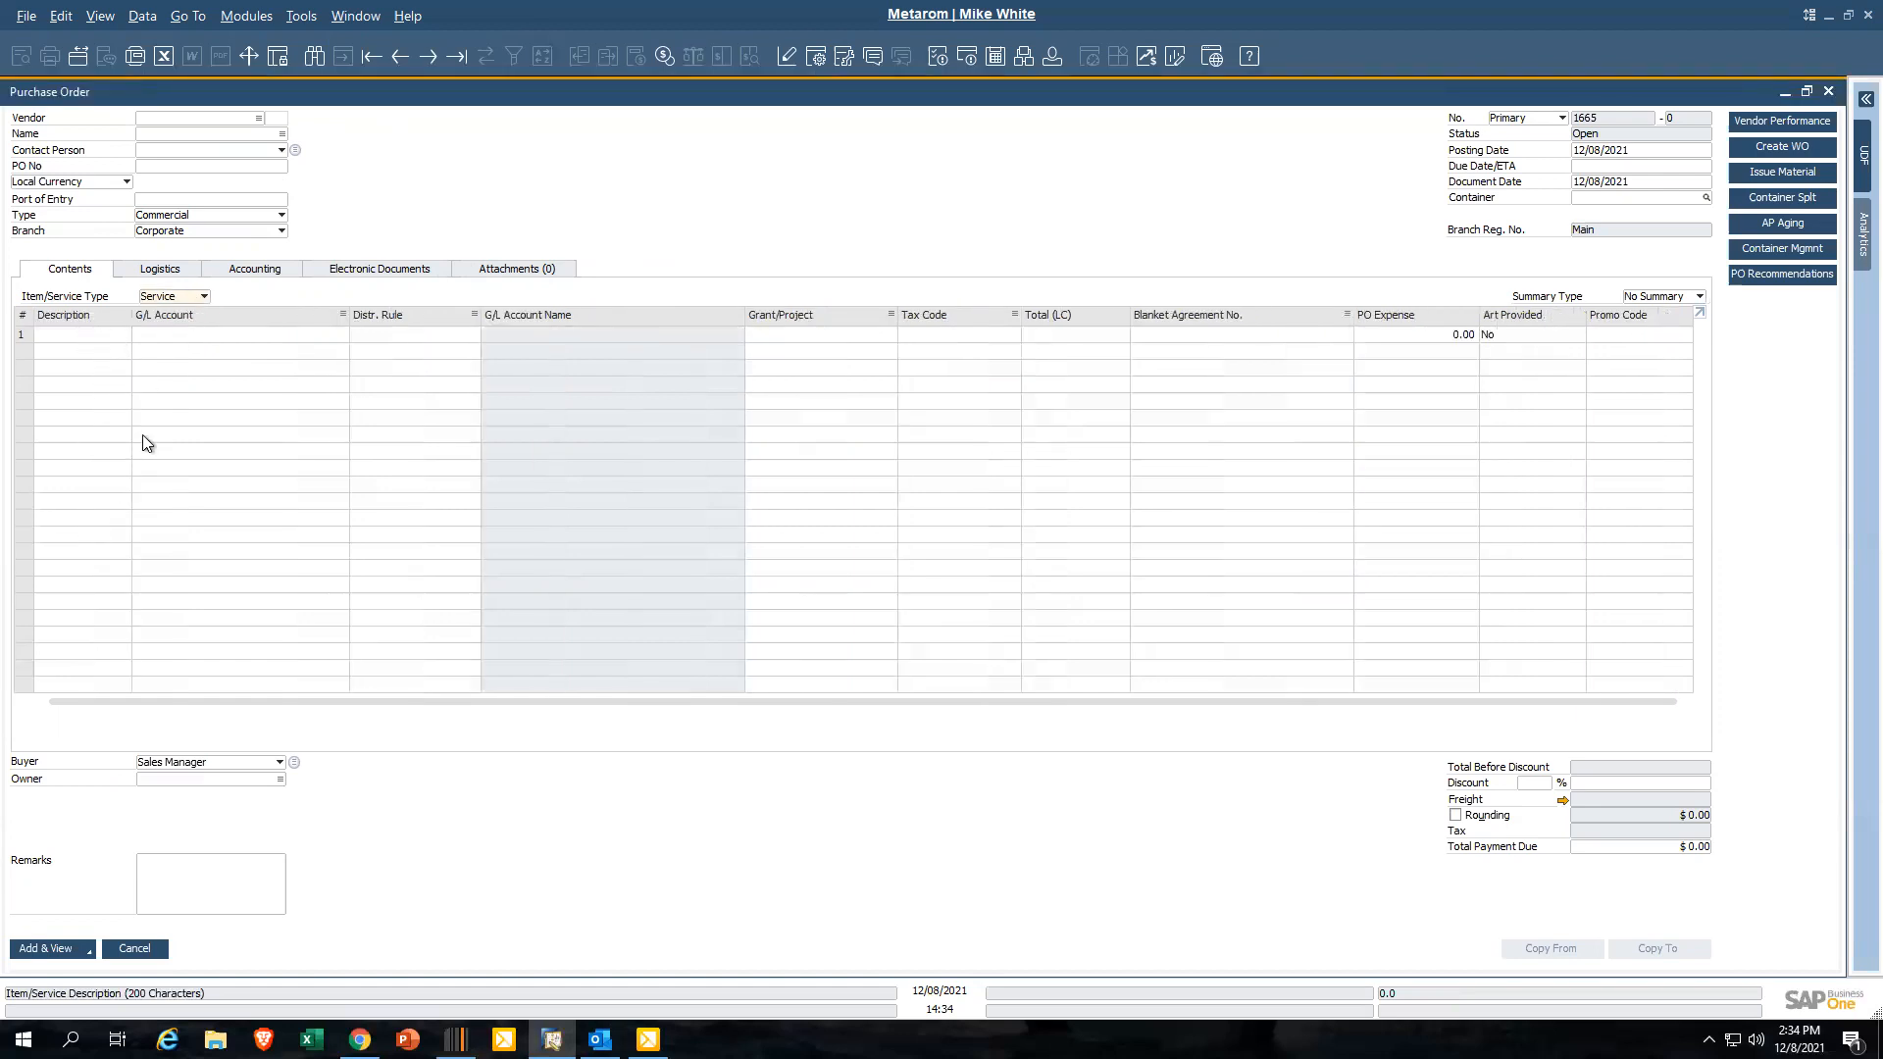
click(145, 950)
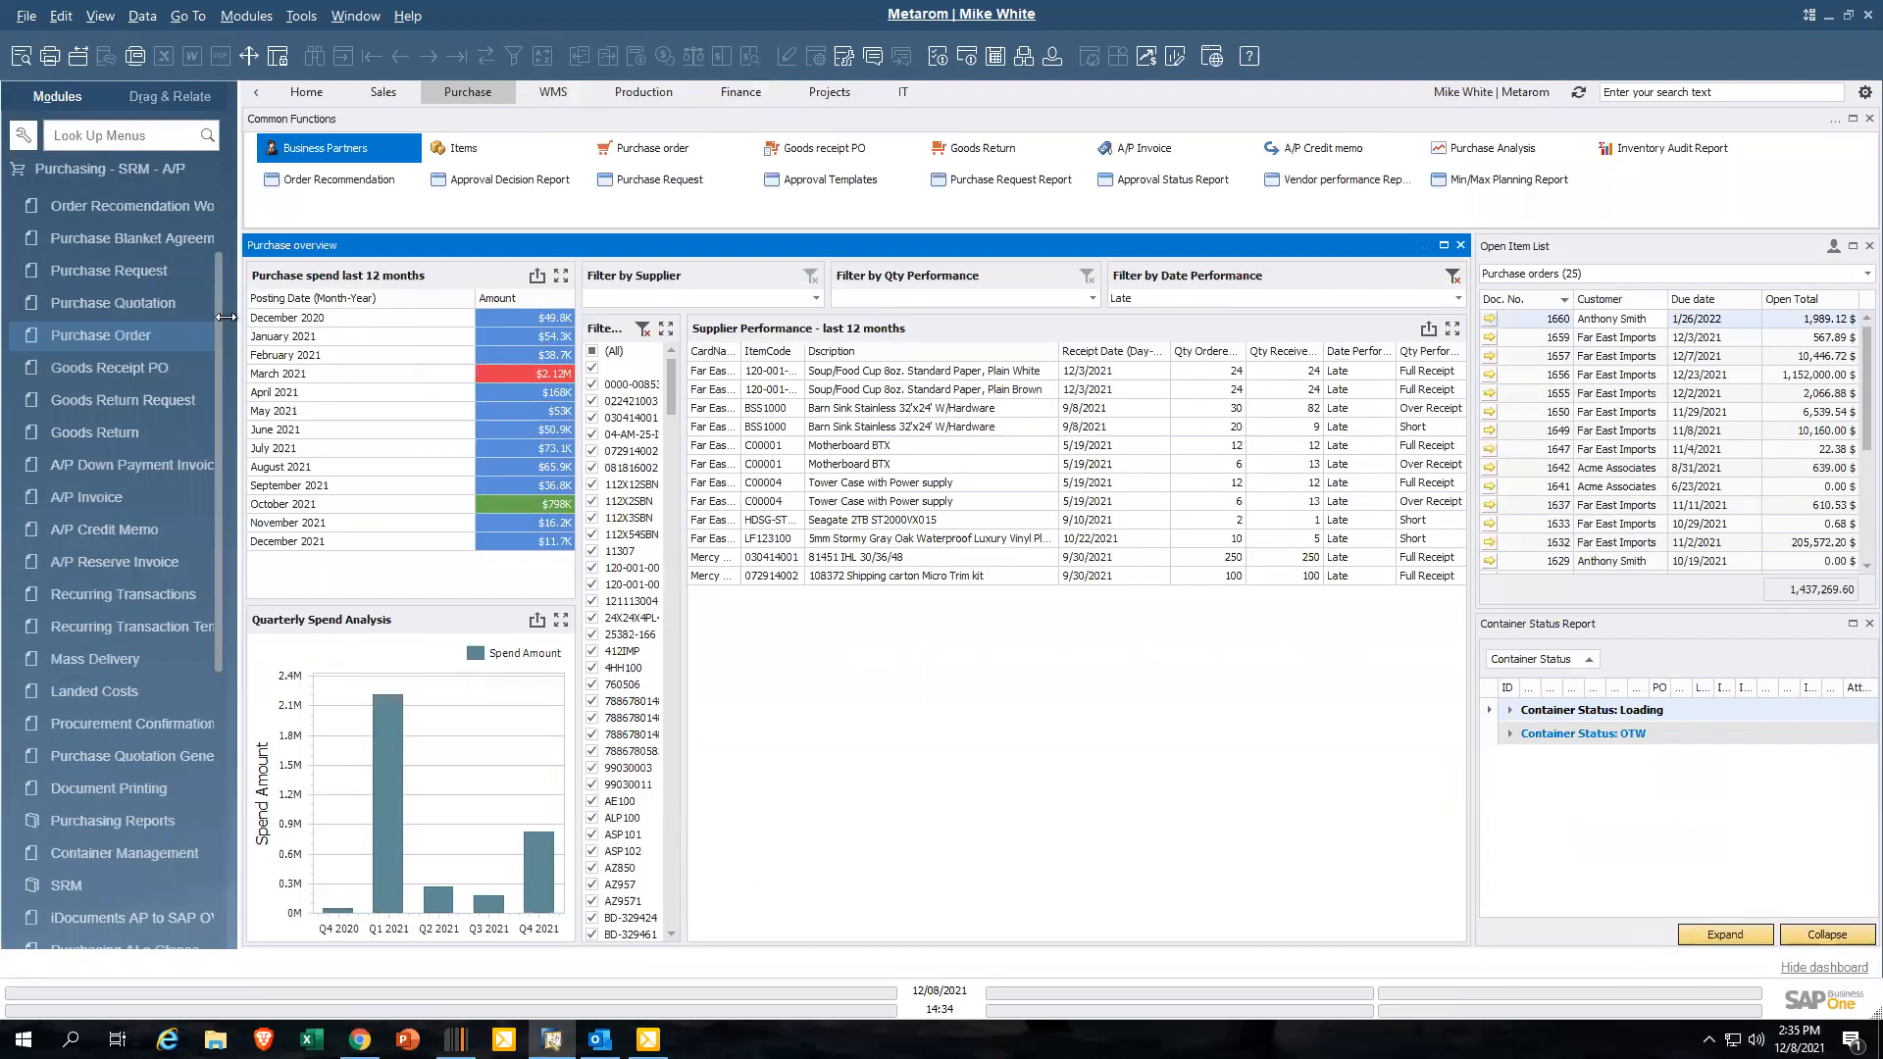
Reopen the latest Far East Imports purchase order and show its print preview in a maximized window
click(119, 368)
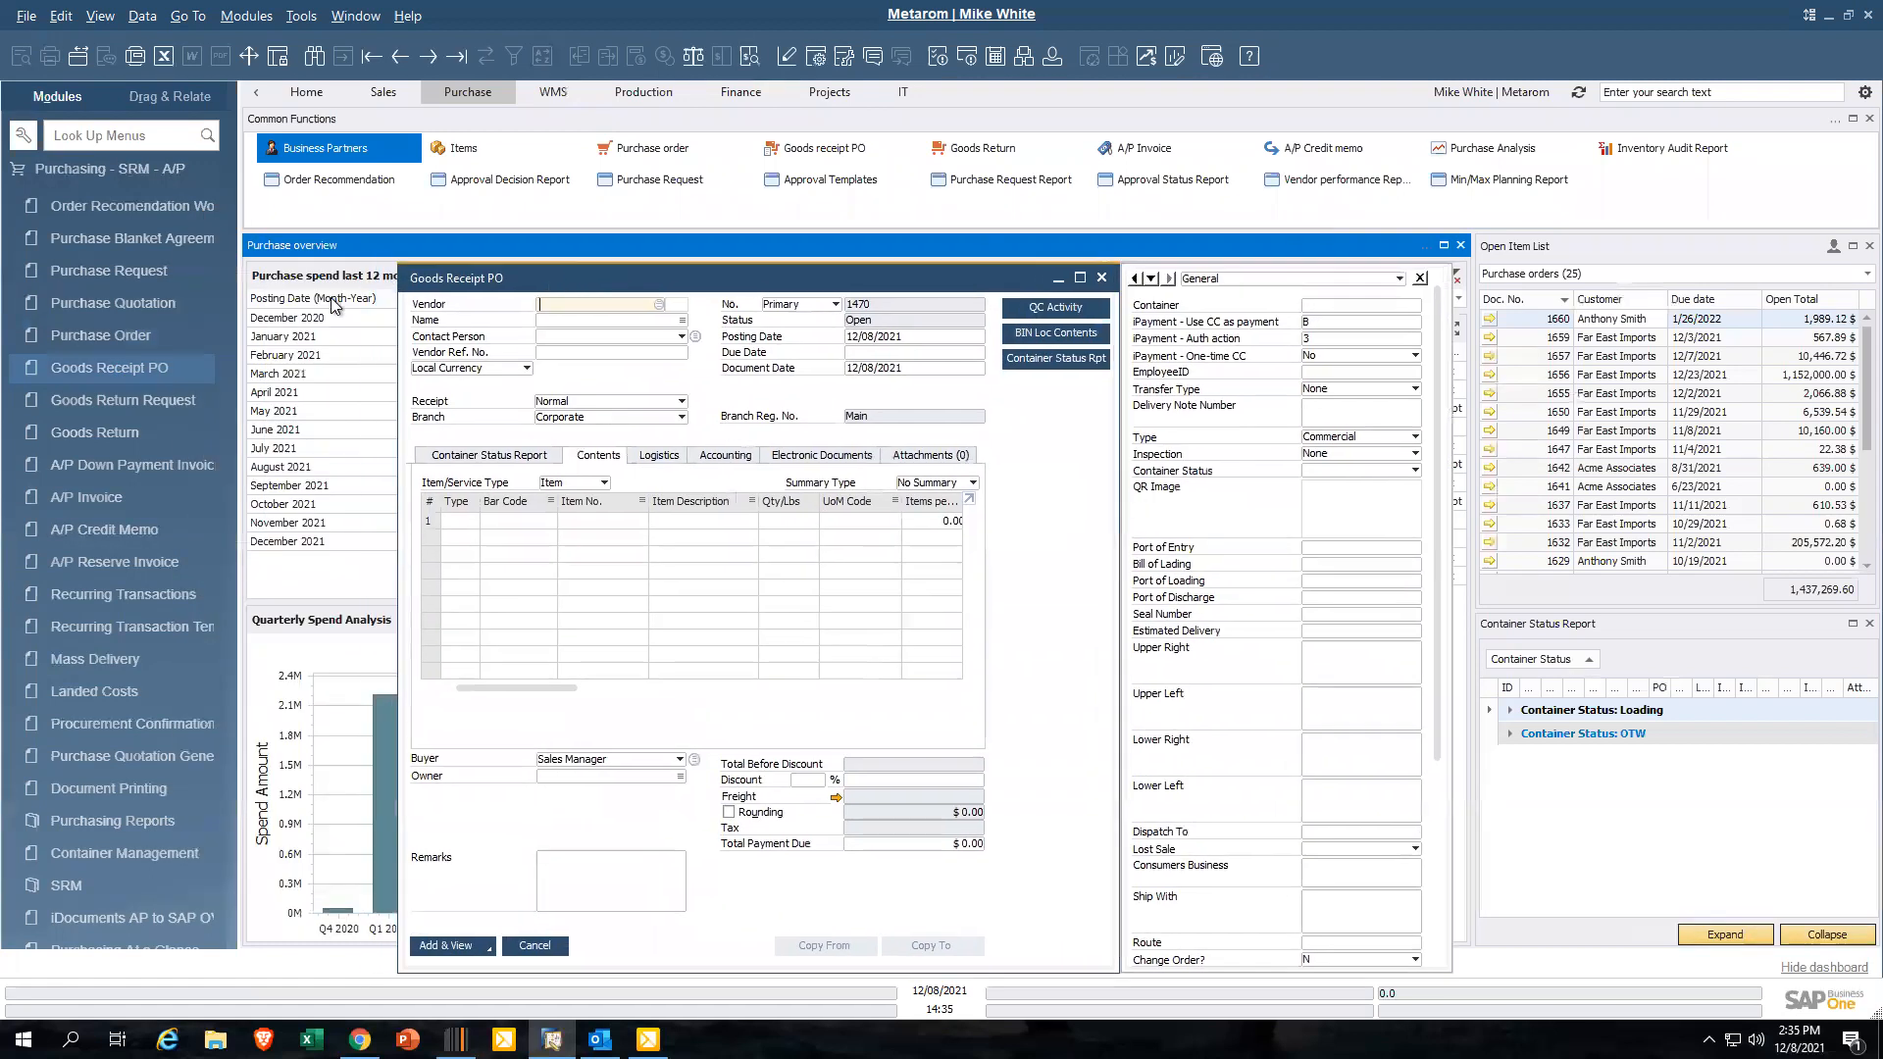
click(104, 337)
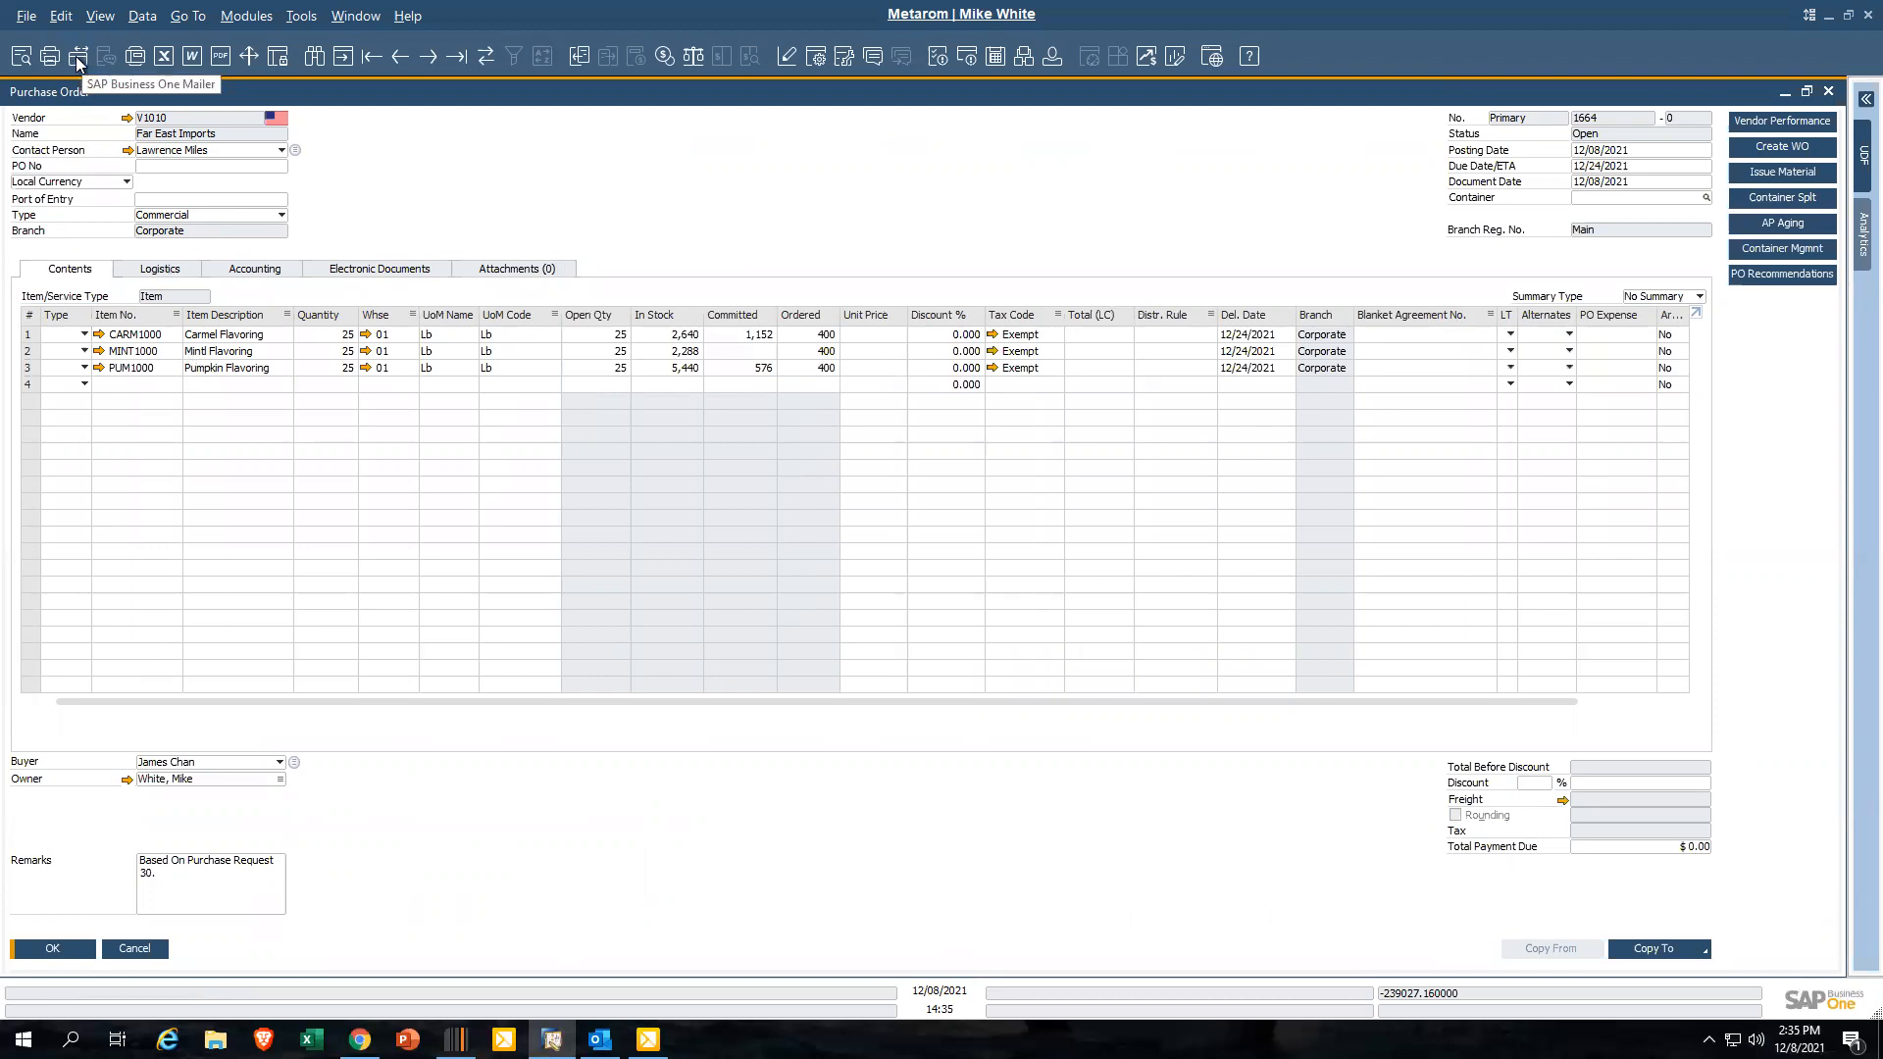
click(22, 57)
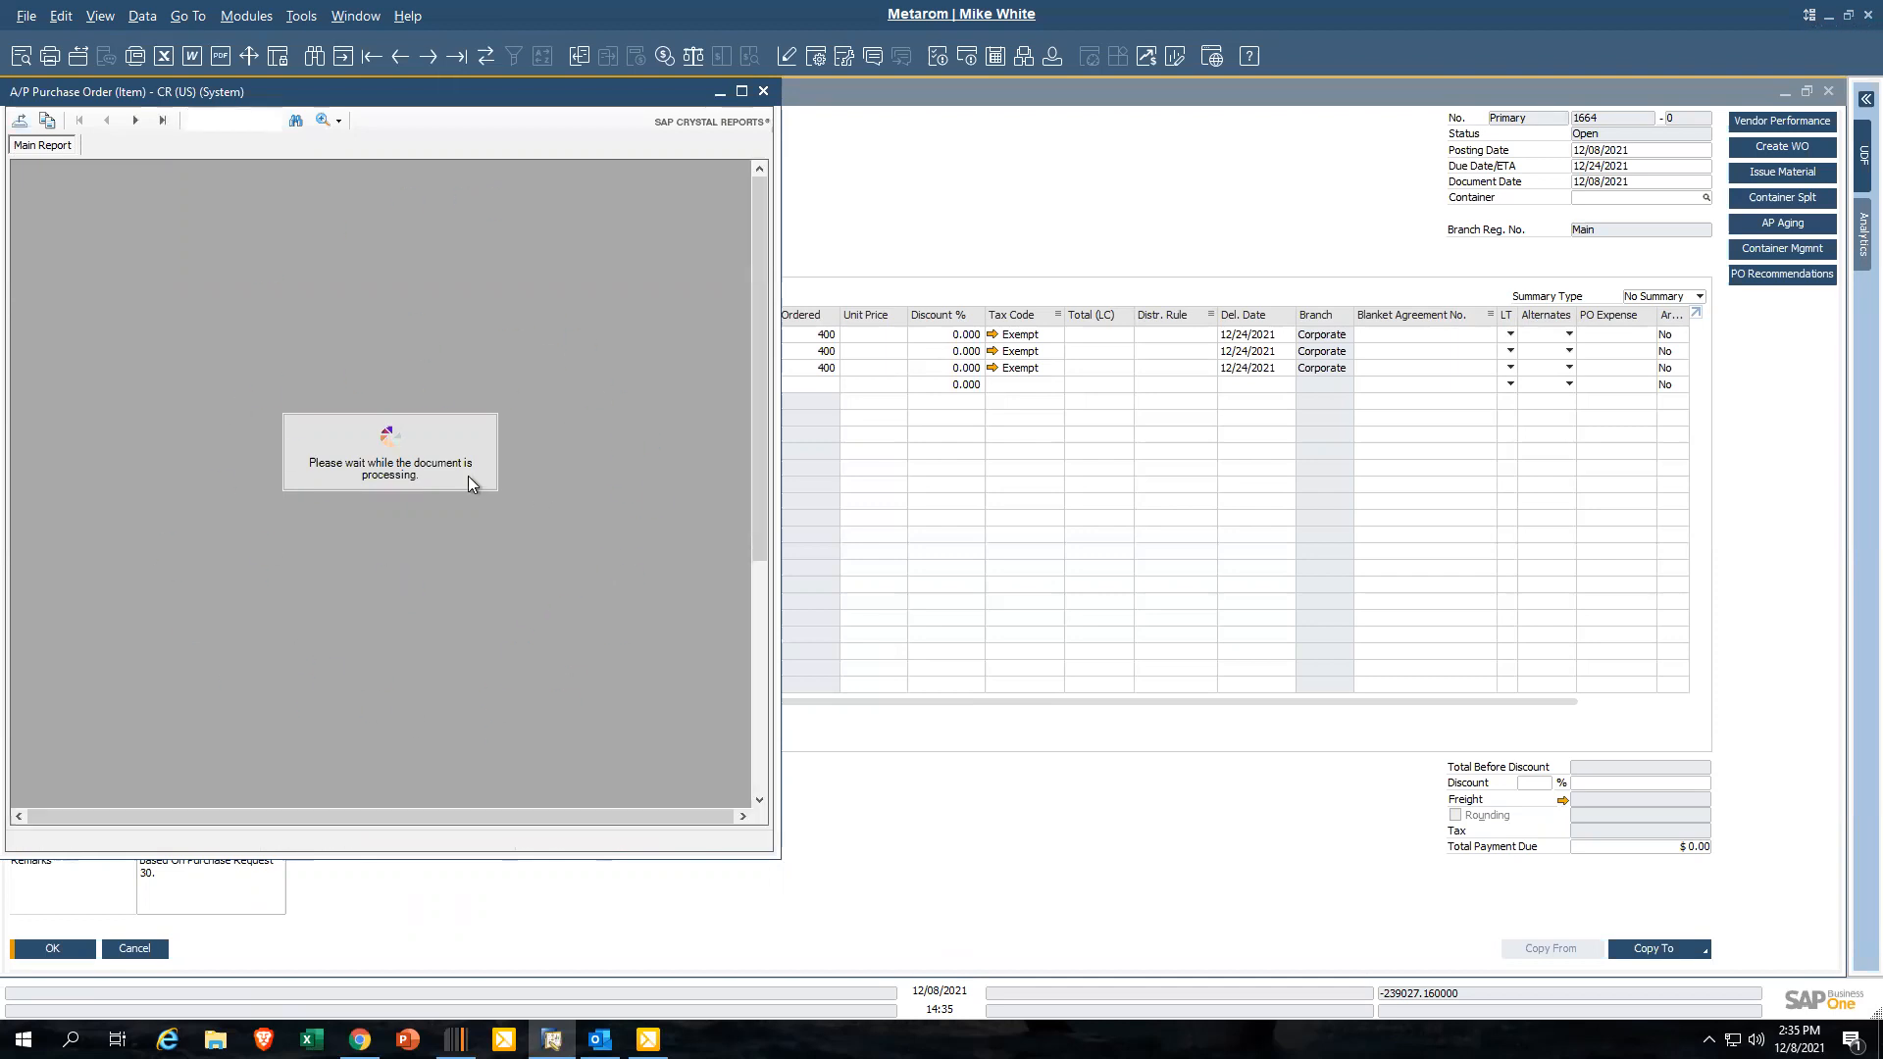
click(741, 91)
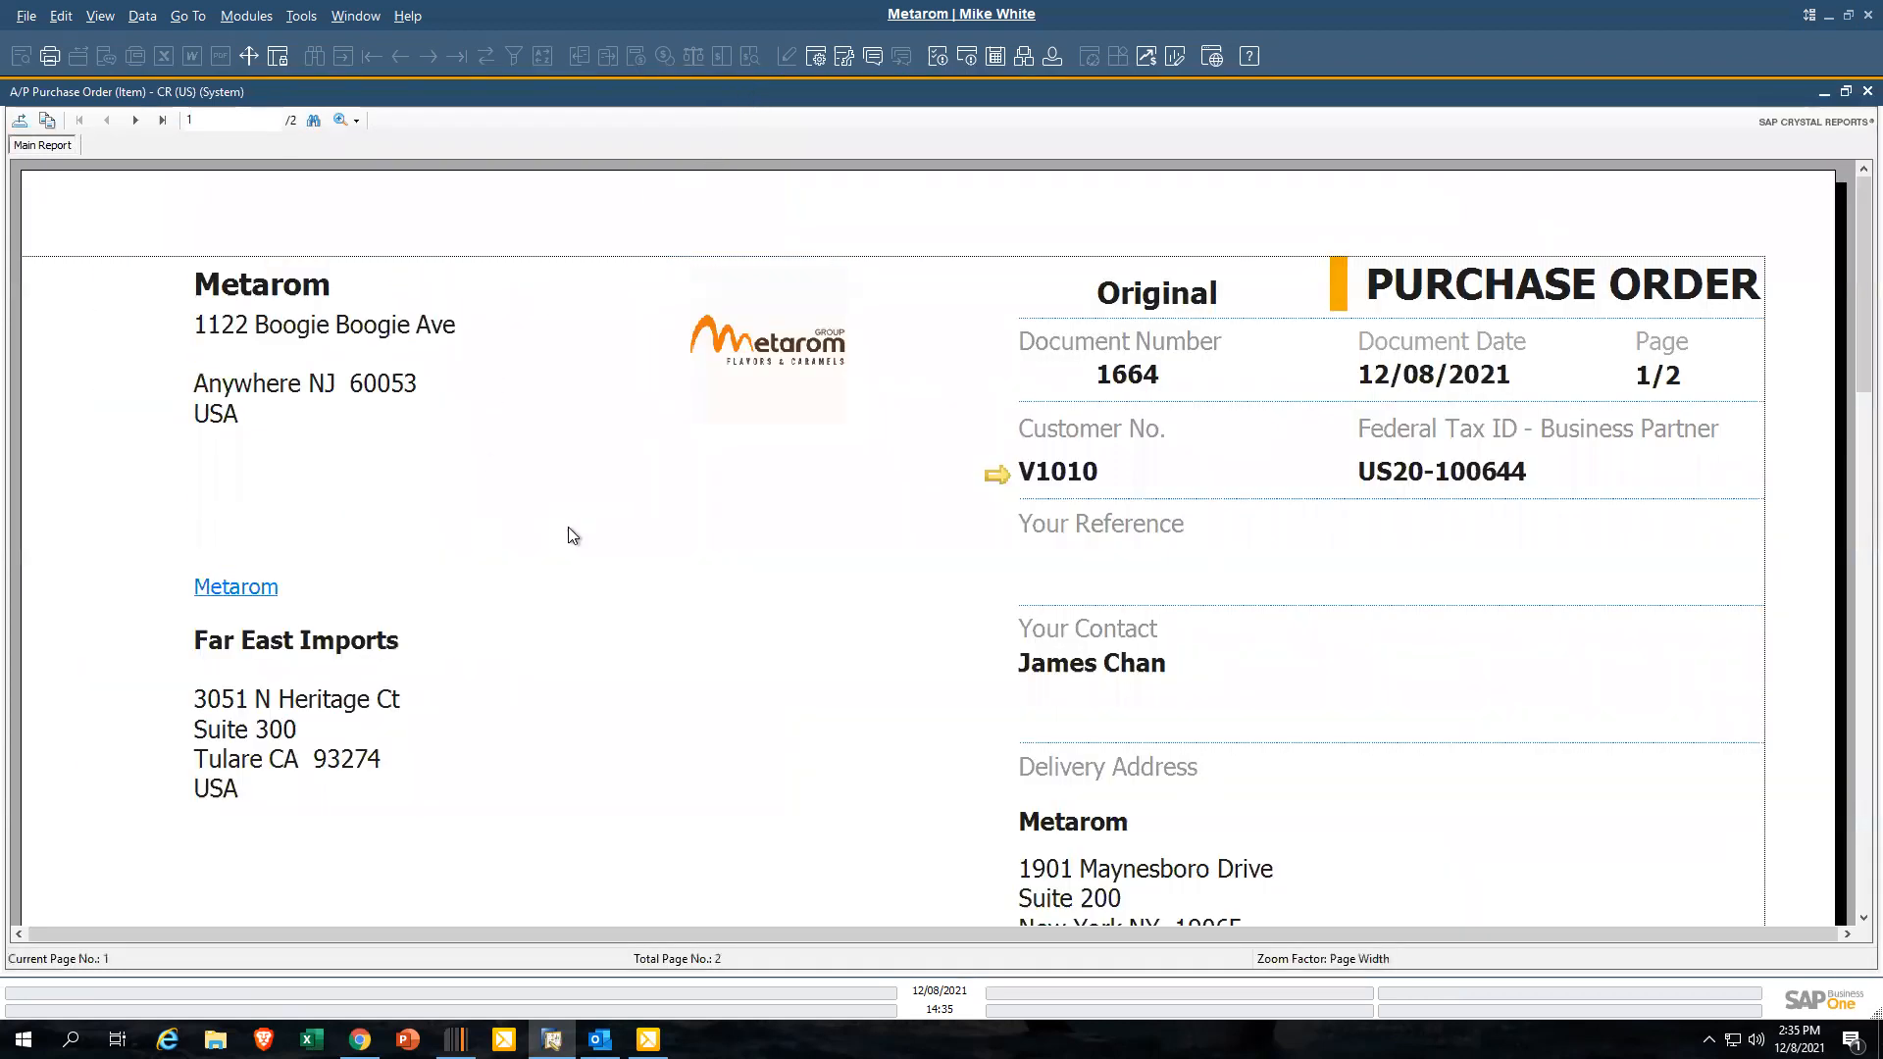
Review the printed purchase order from header through flavoring lines to tax details and totals, then close the preview
scroll(563, 530, down, 6)
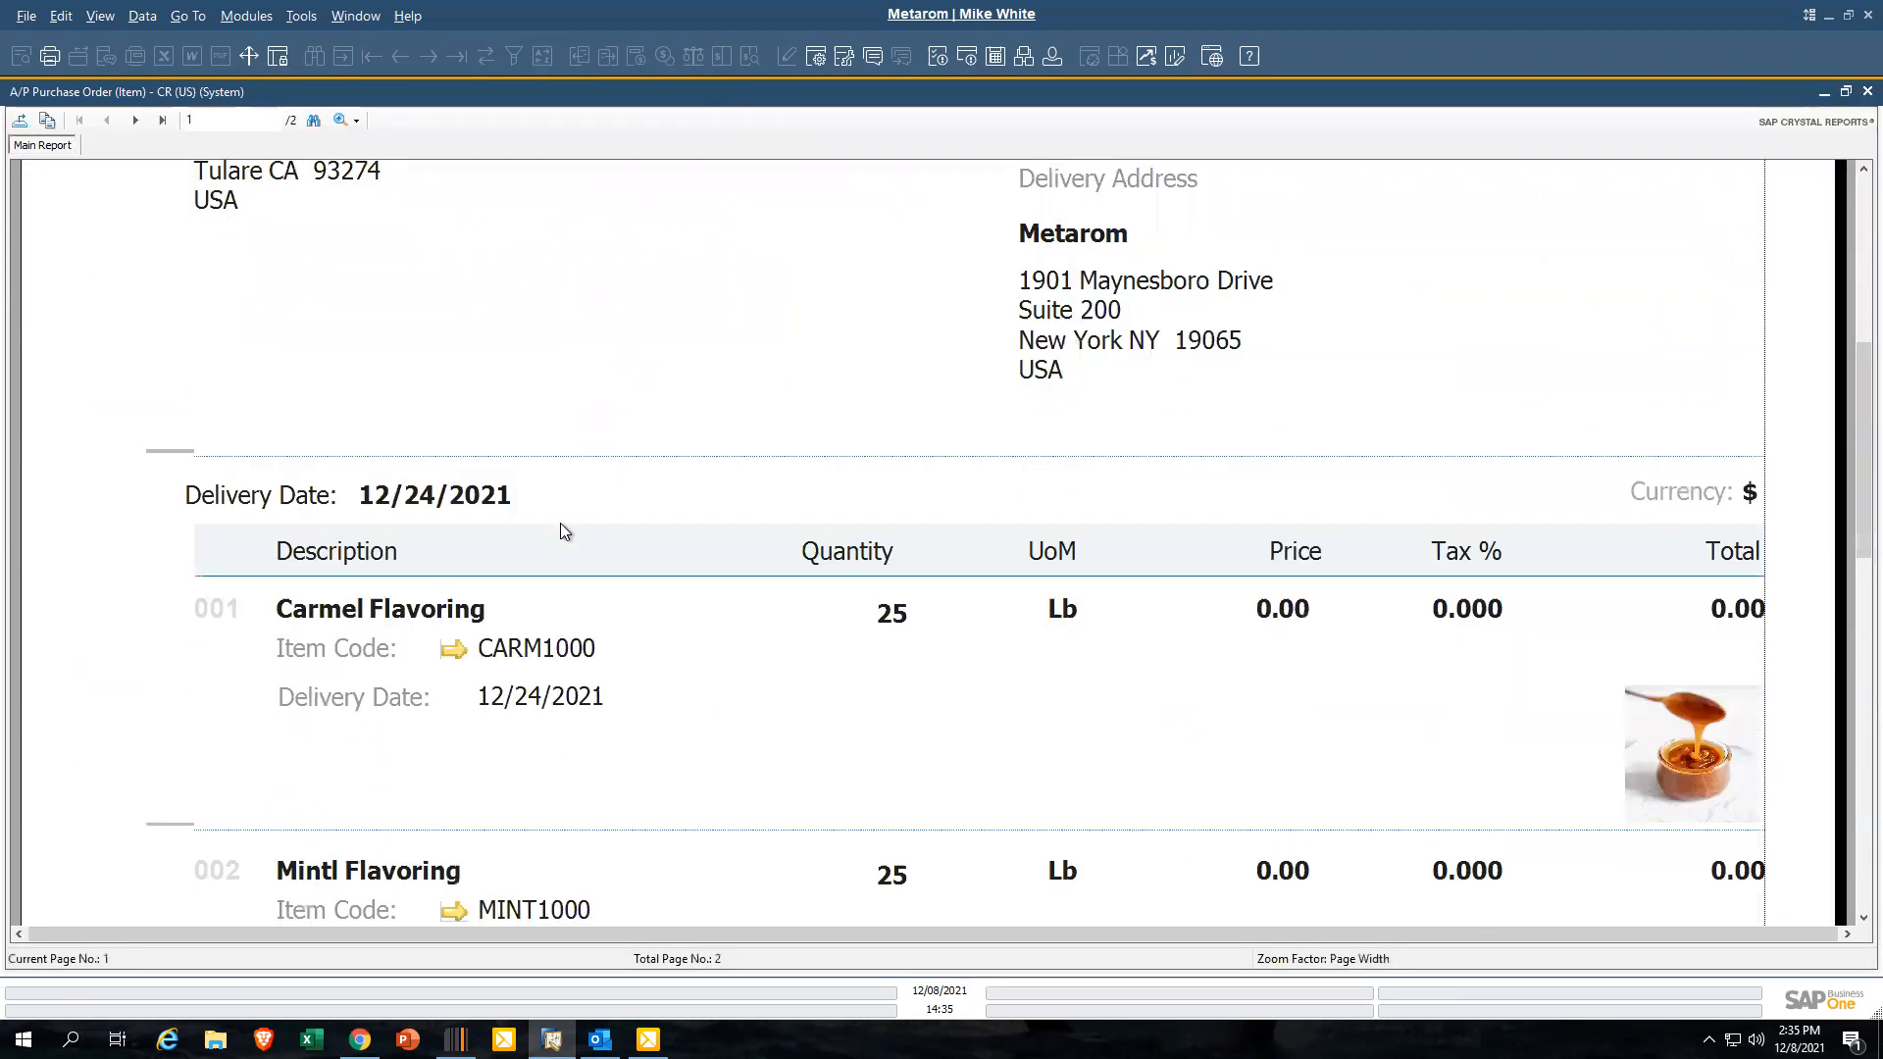
scroll(561, 530, down, 2)
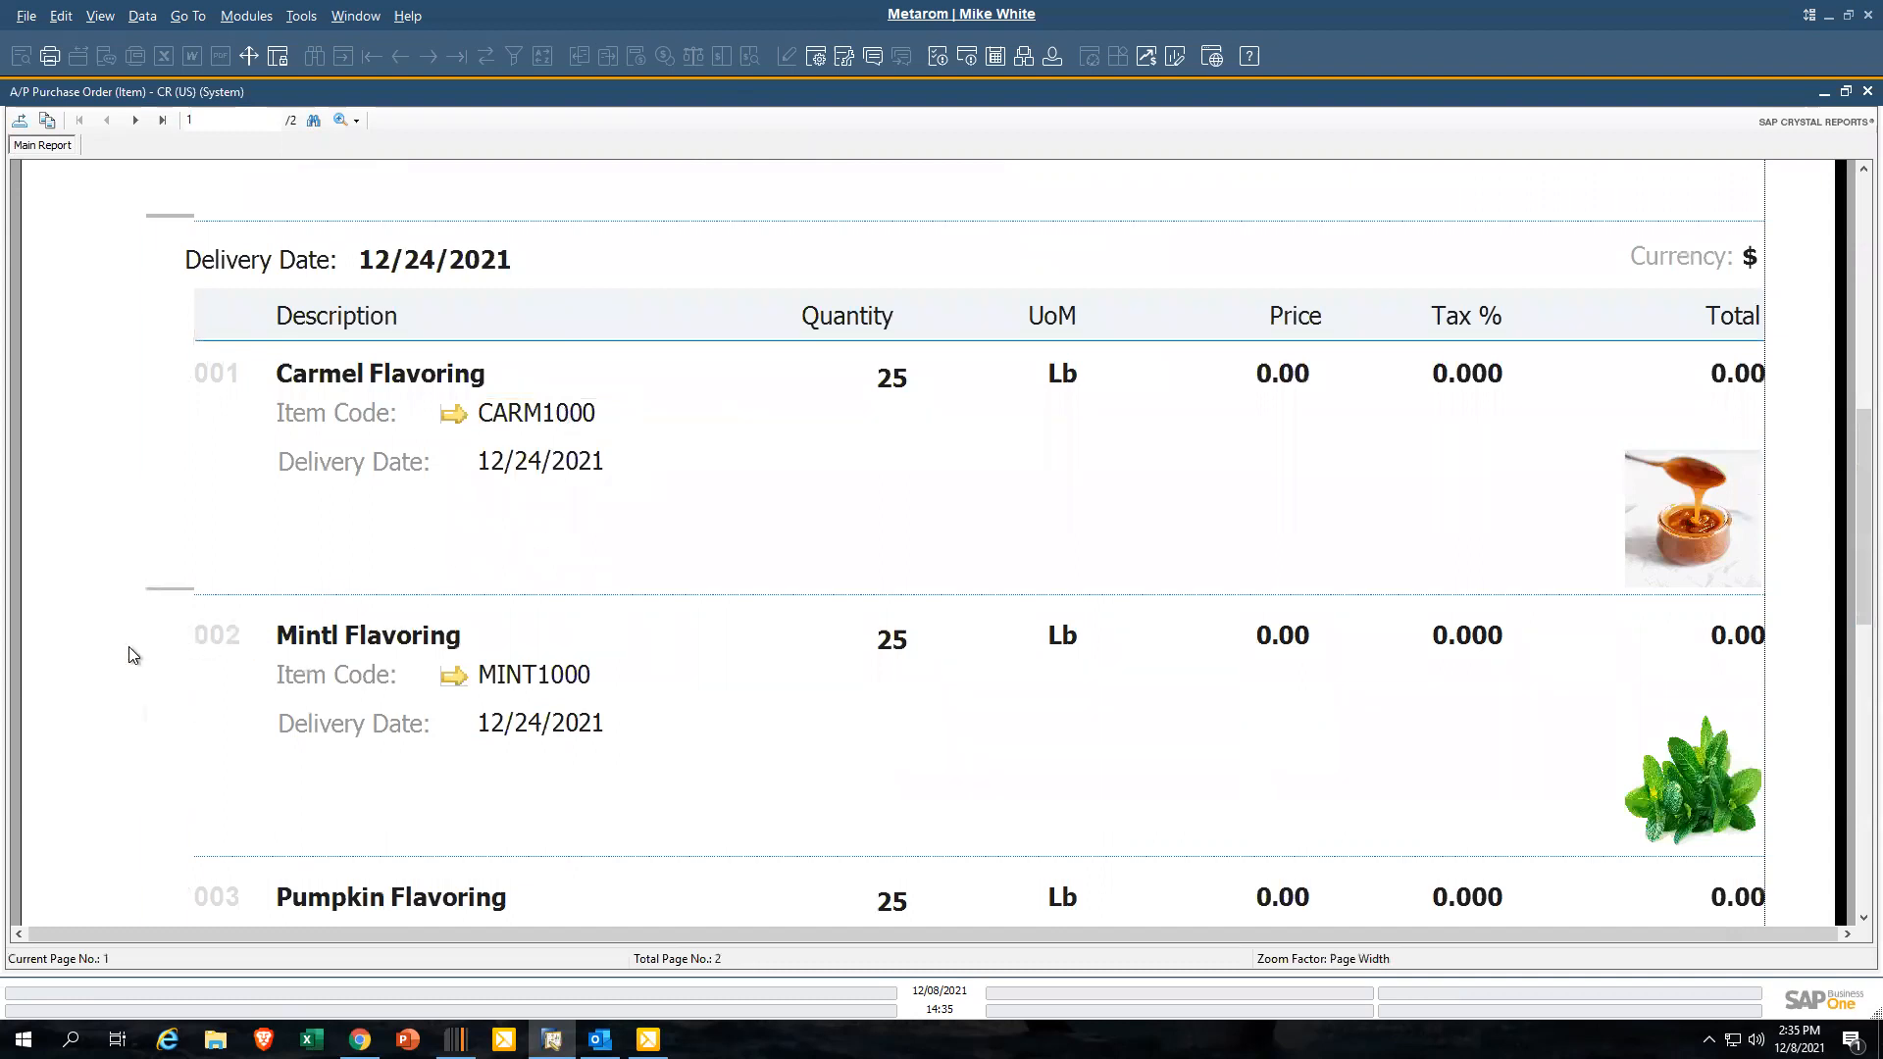
scroll(134, 655, down, 3)
scroll(128, 649, down, 4)
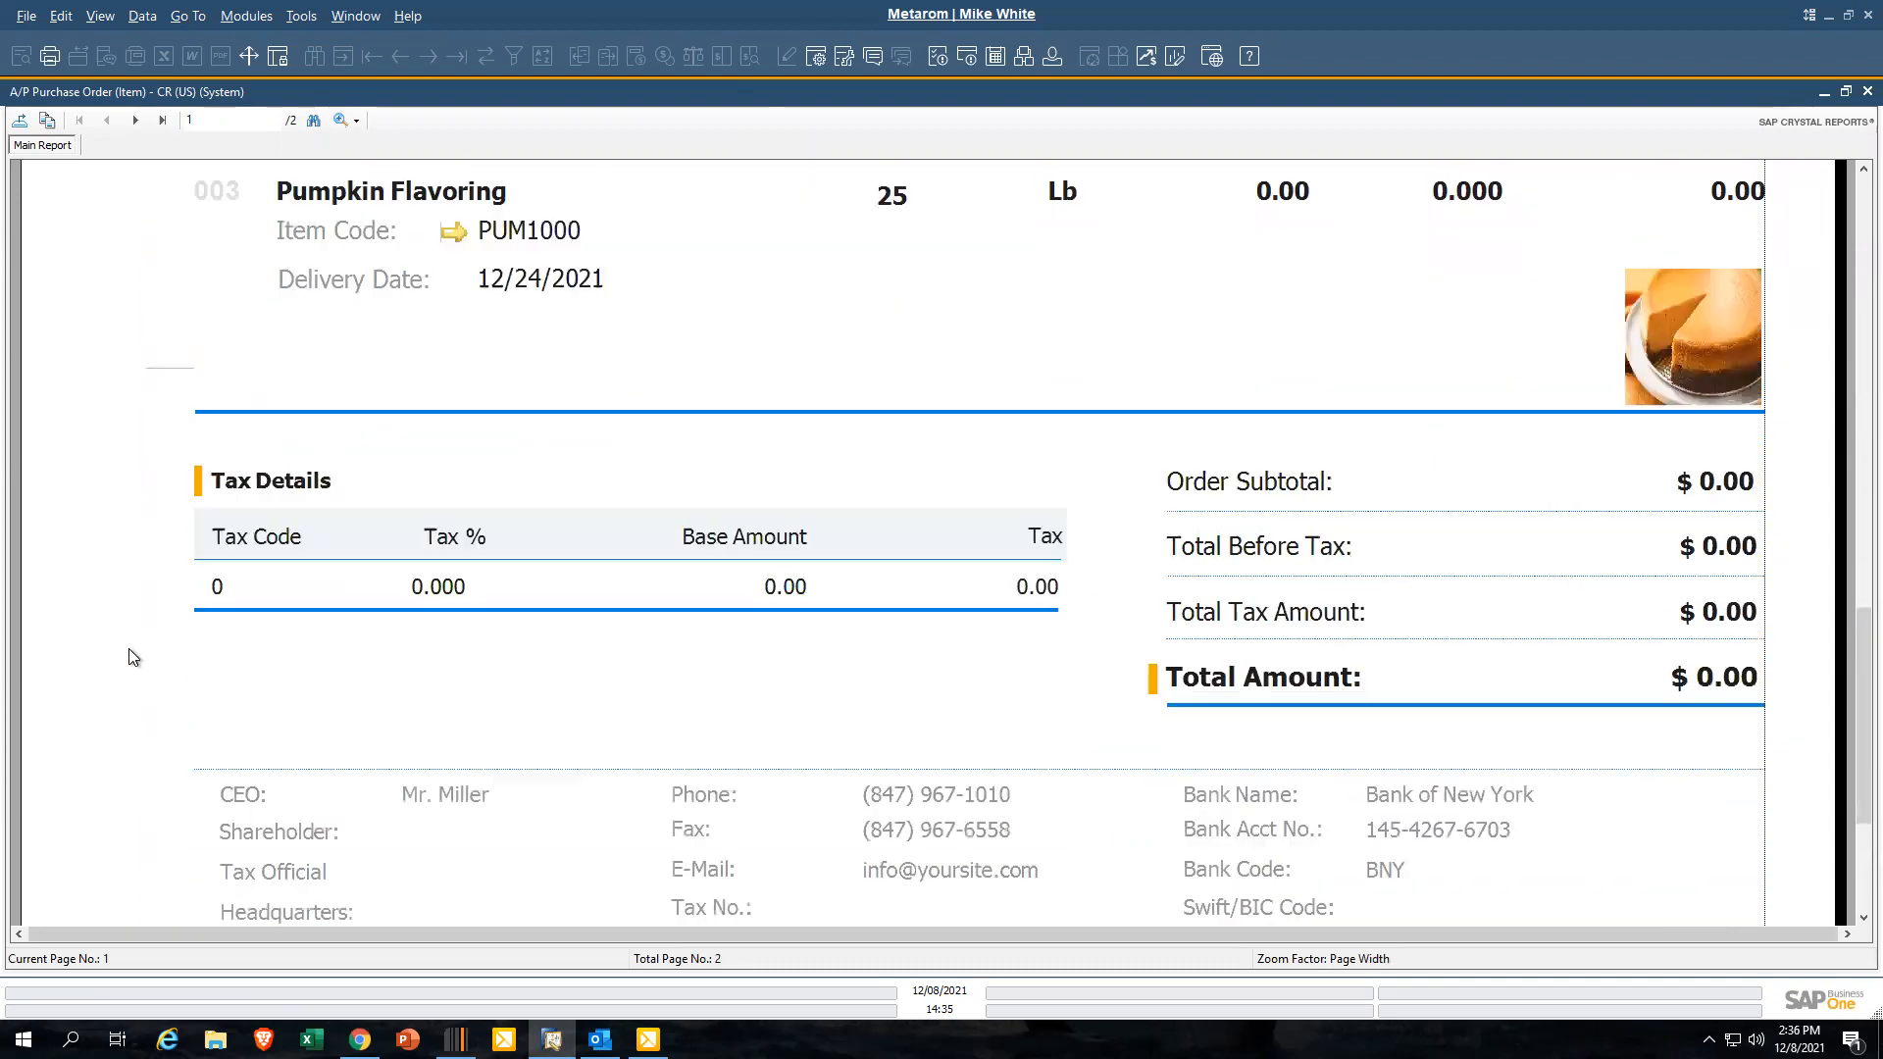
scroll(134, 655, down, 1)
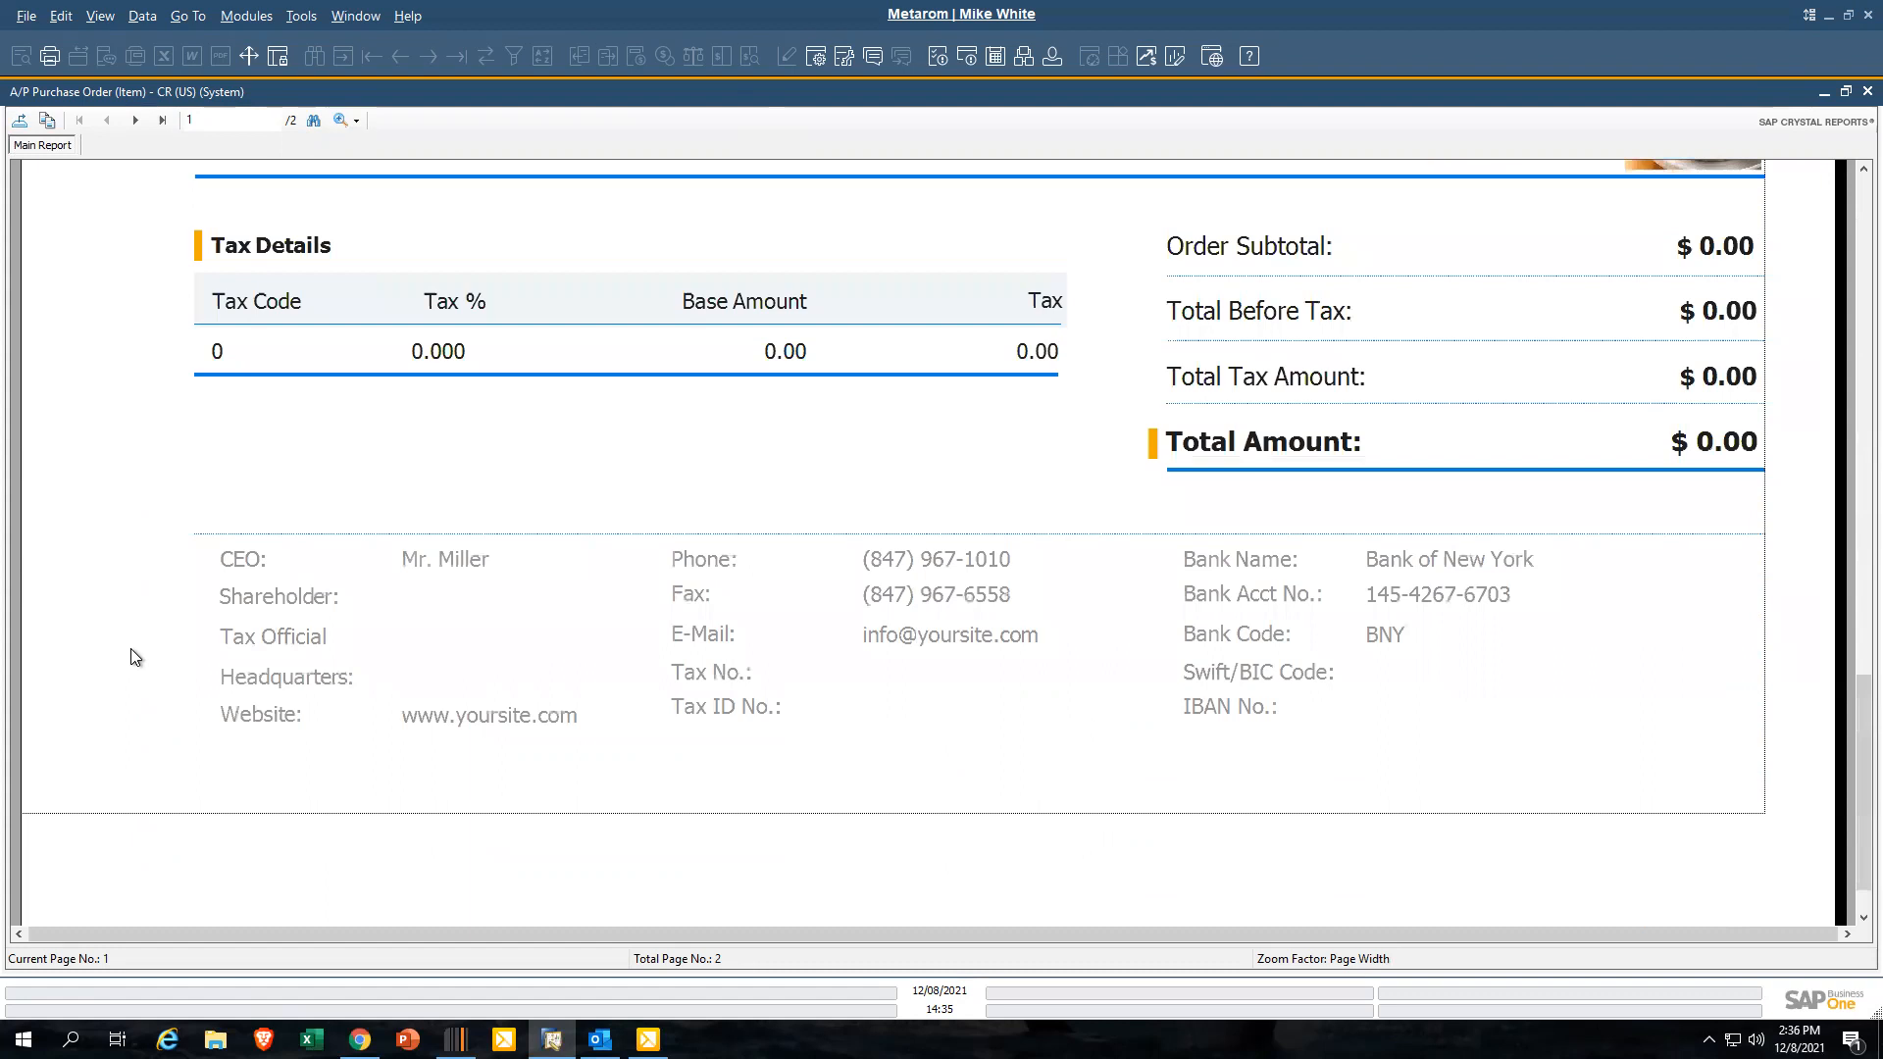
scroll(132, 649, up, 10)
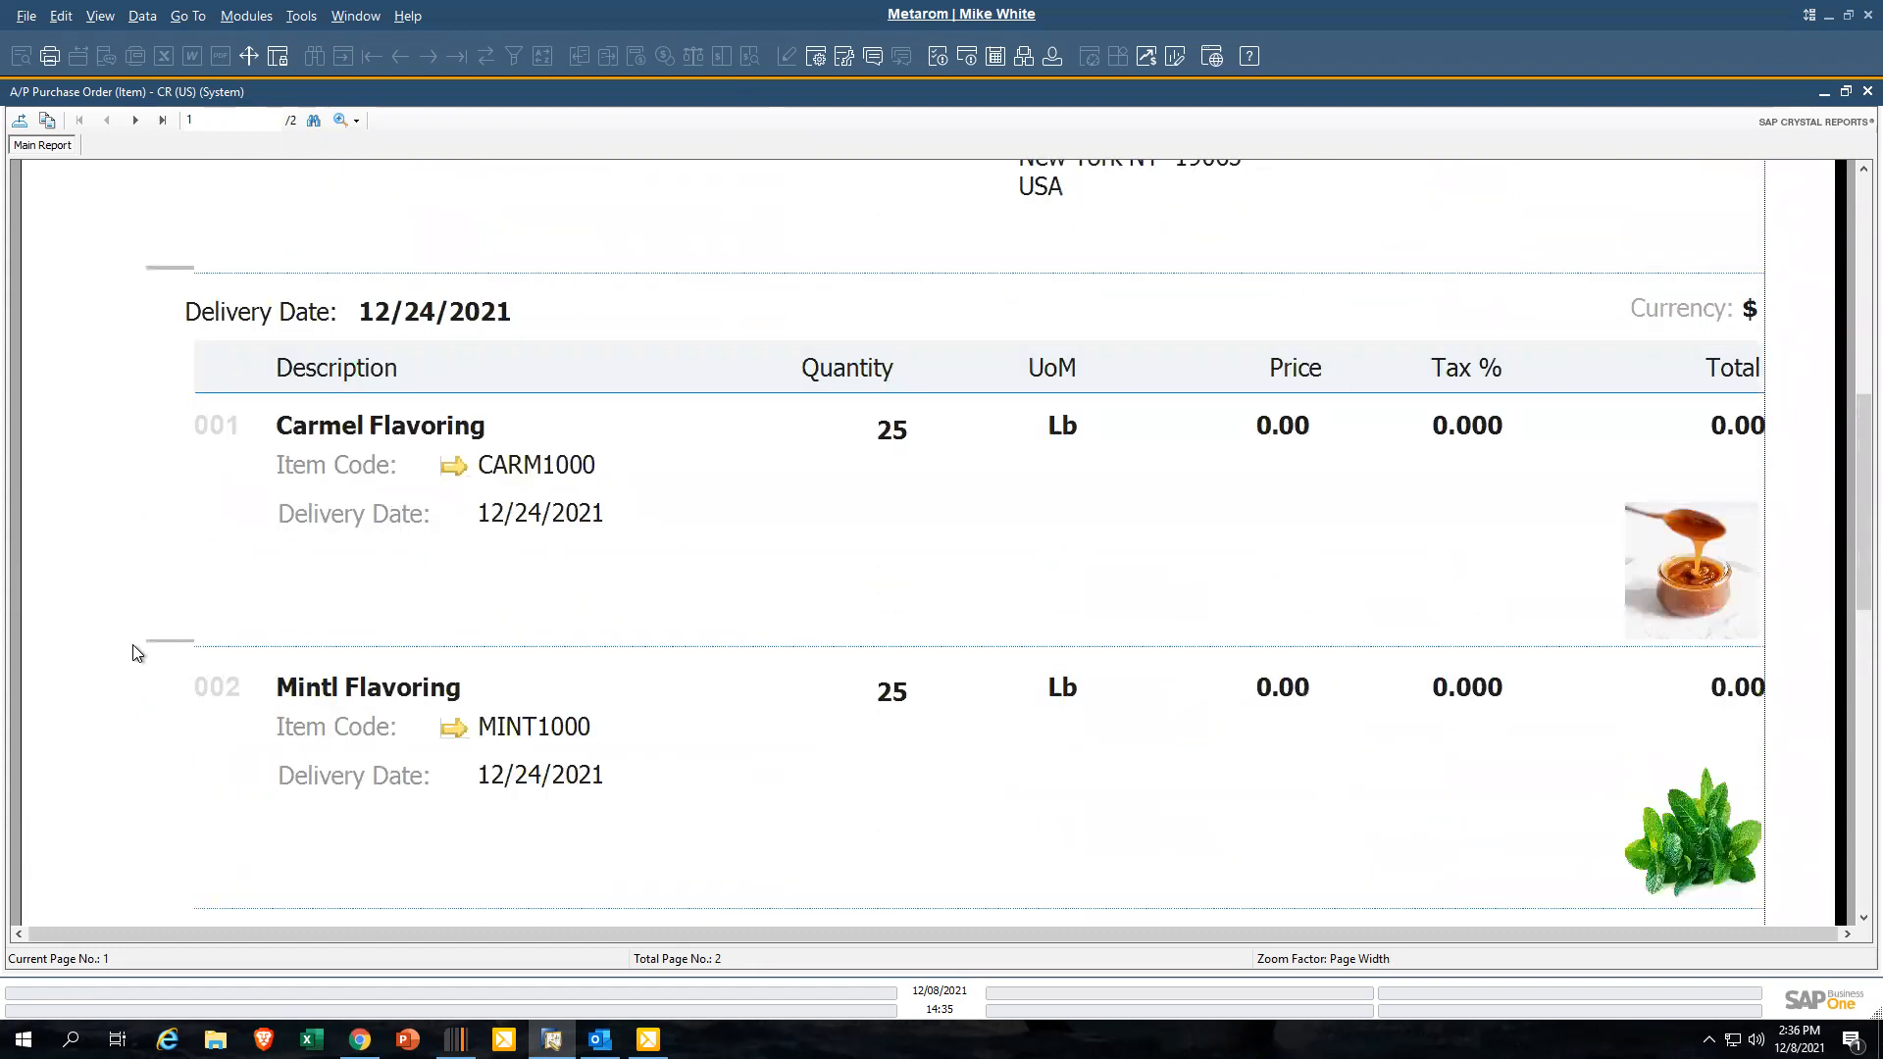
scroll(137, 652, up, 6)
click(1868, 92)
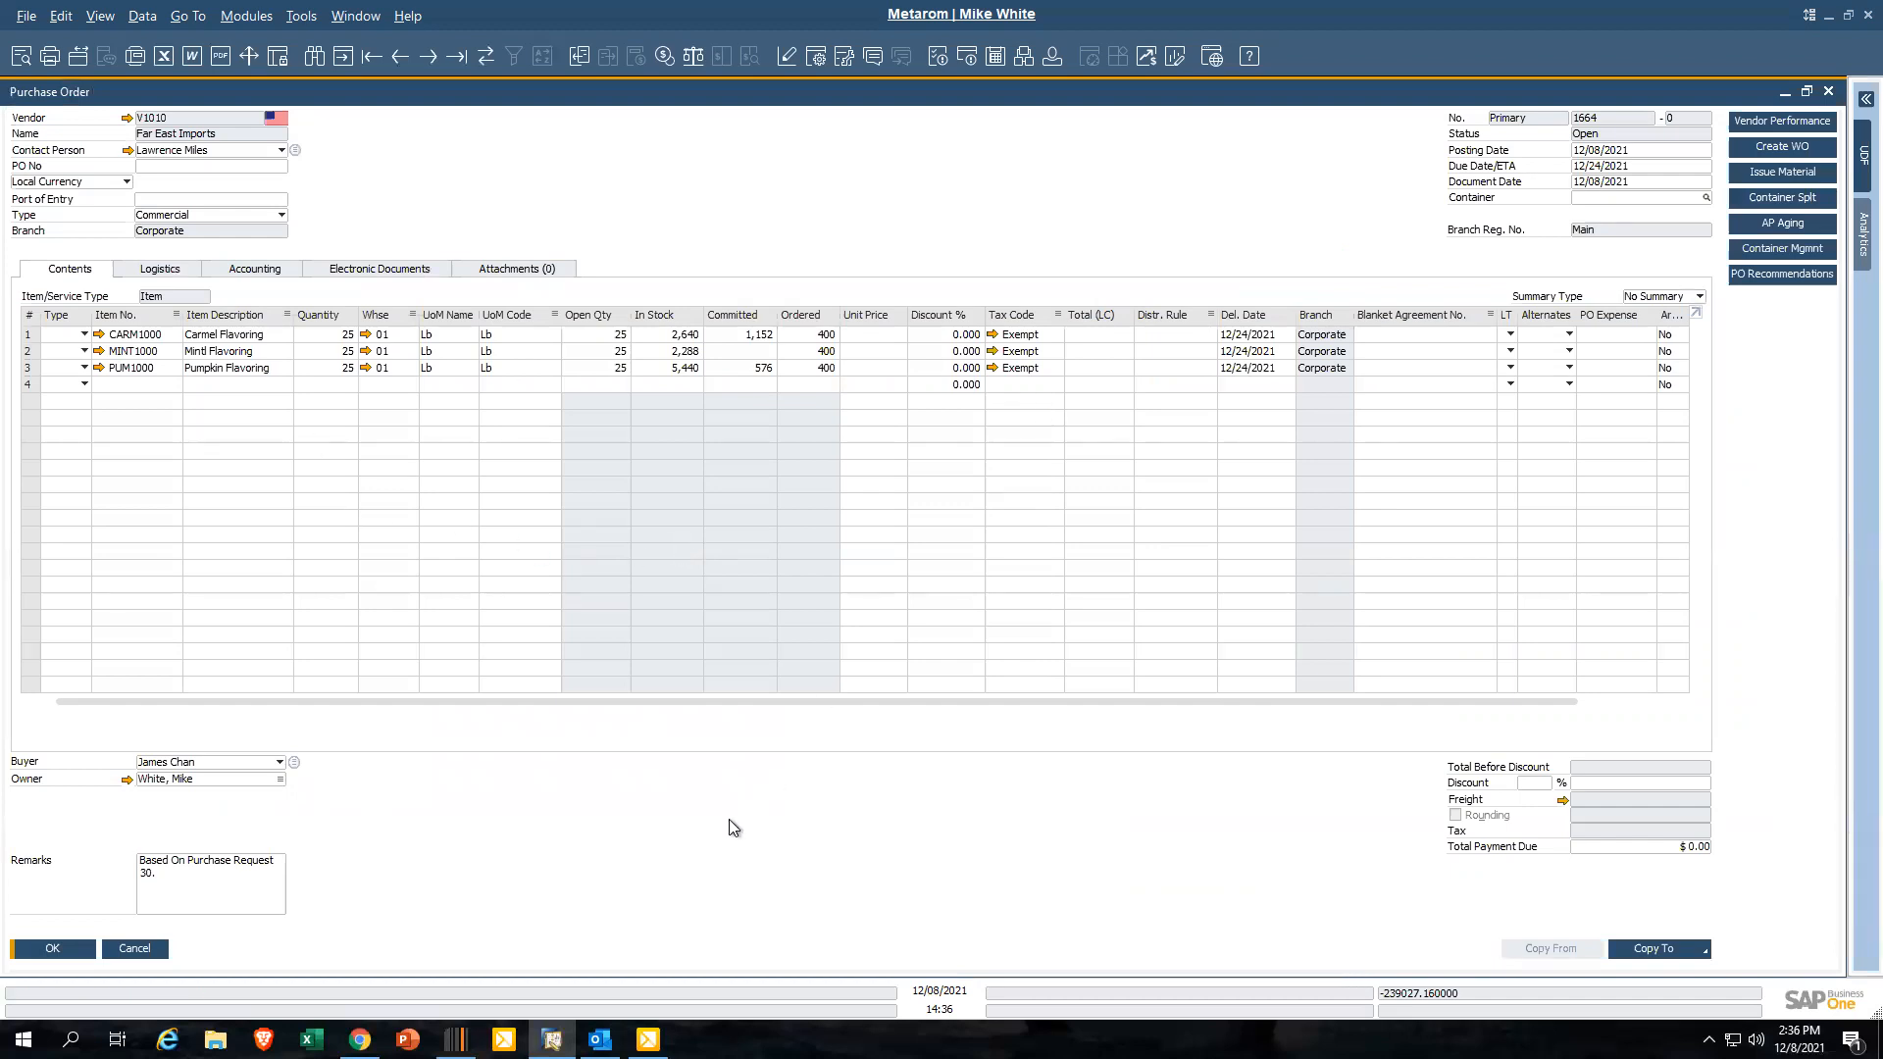
Set the unit prices to $0.34 for CARM1000, $0.22 for MINT1000 and $0.34 for PUM1000, and update the purchase order
click(891, 339)
text(.34)
click(900, 351)
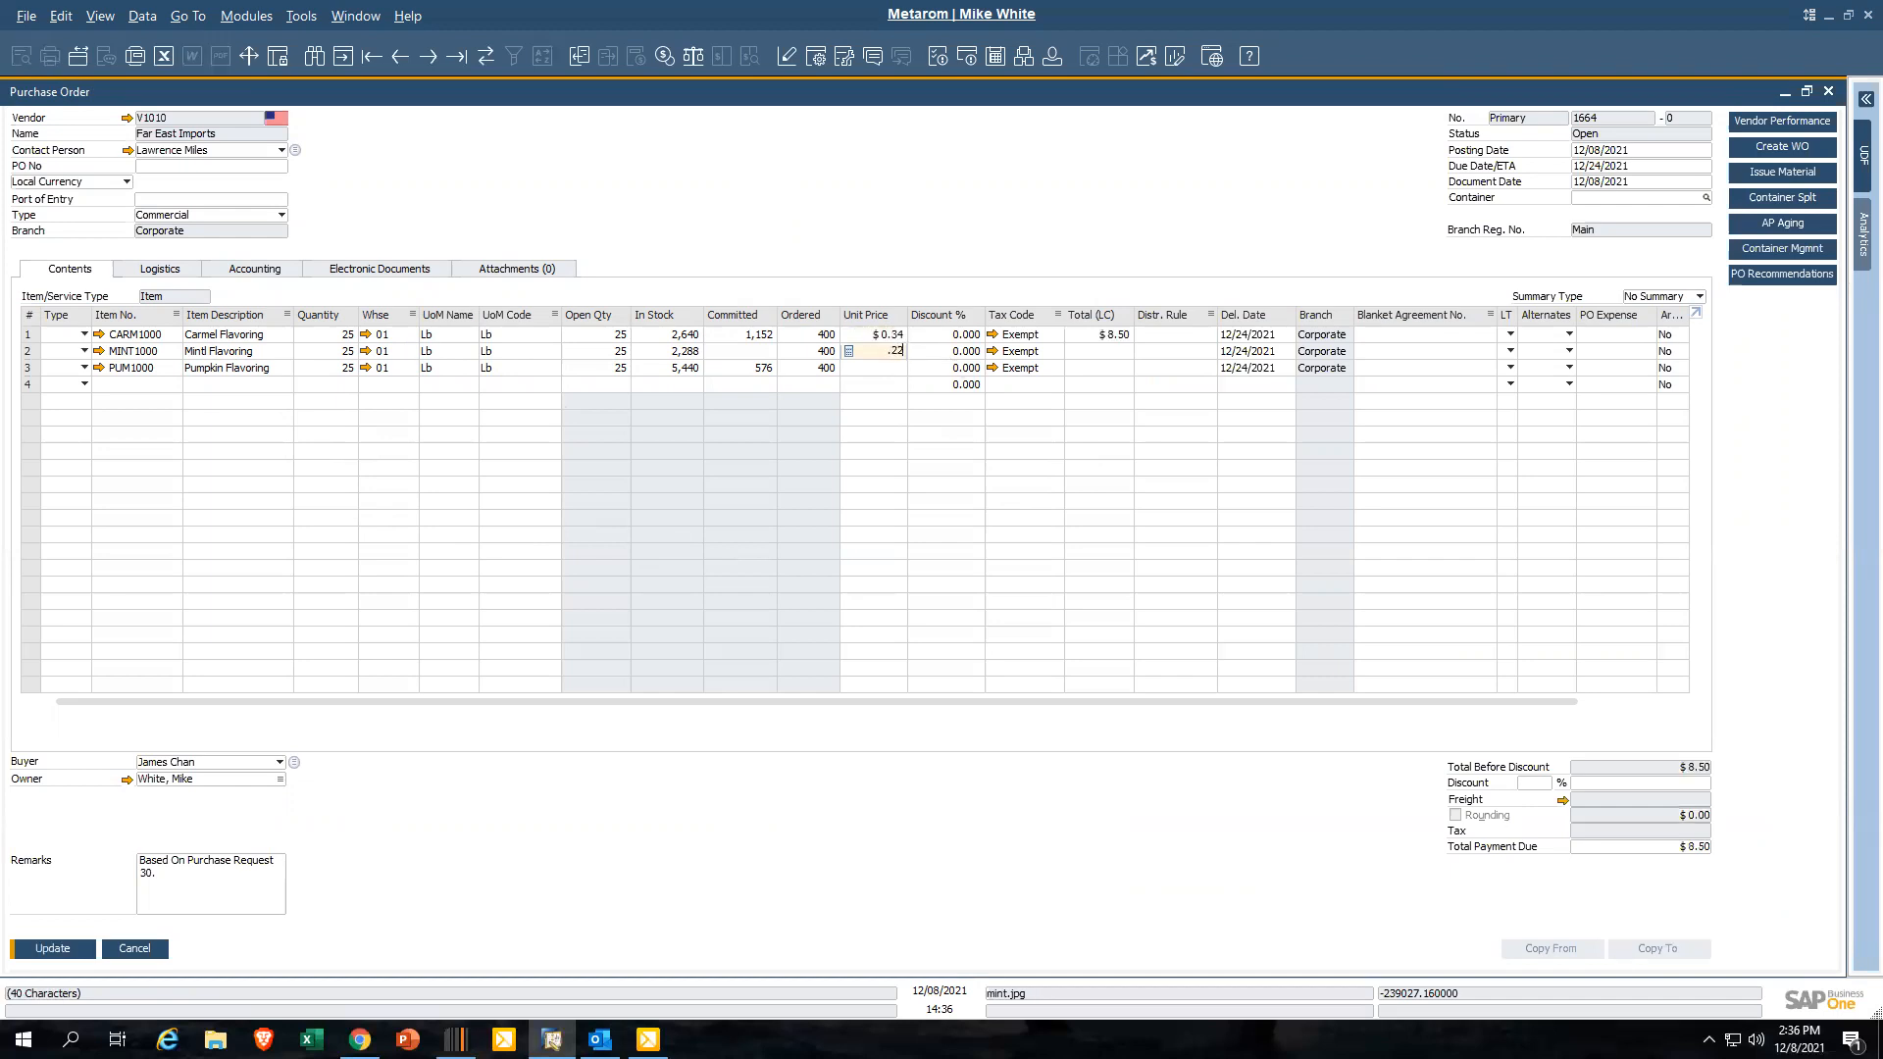
click(897, 371)
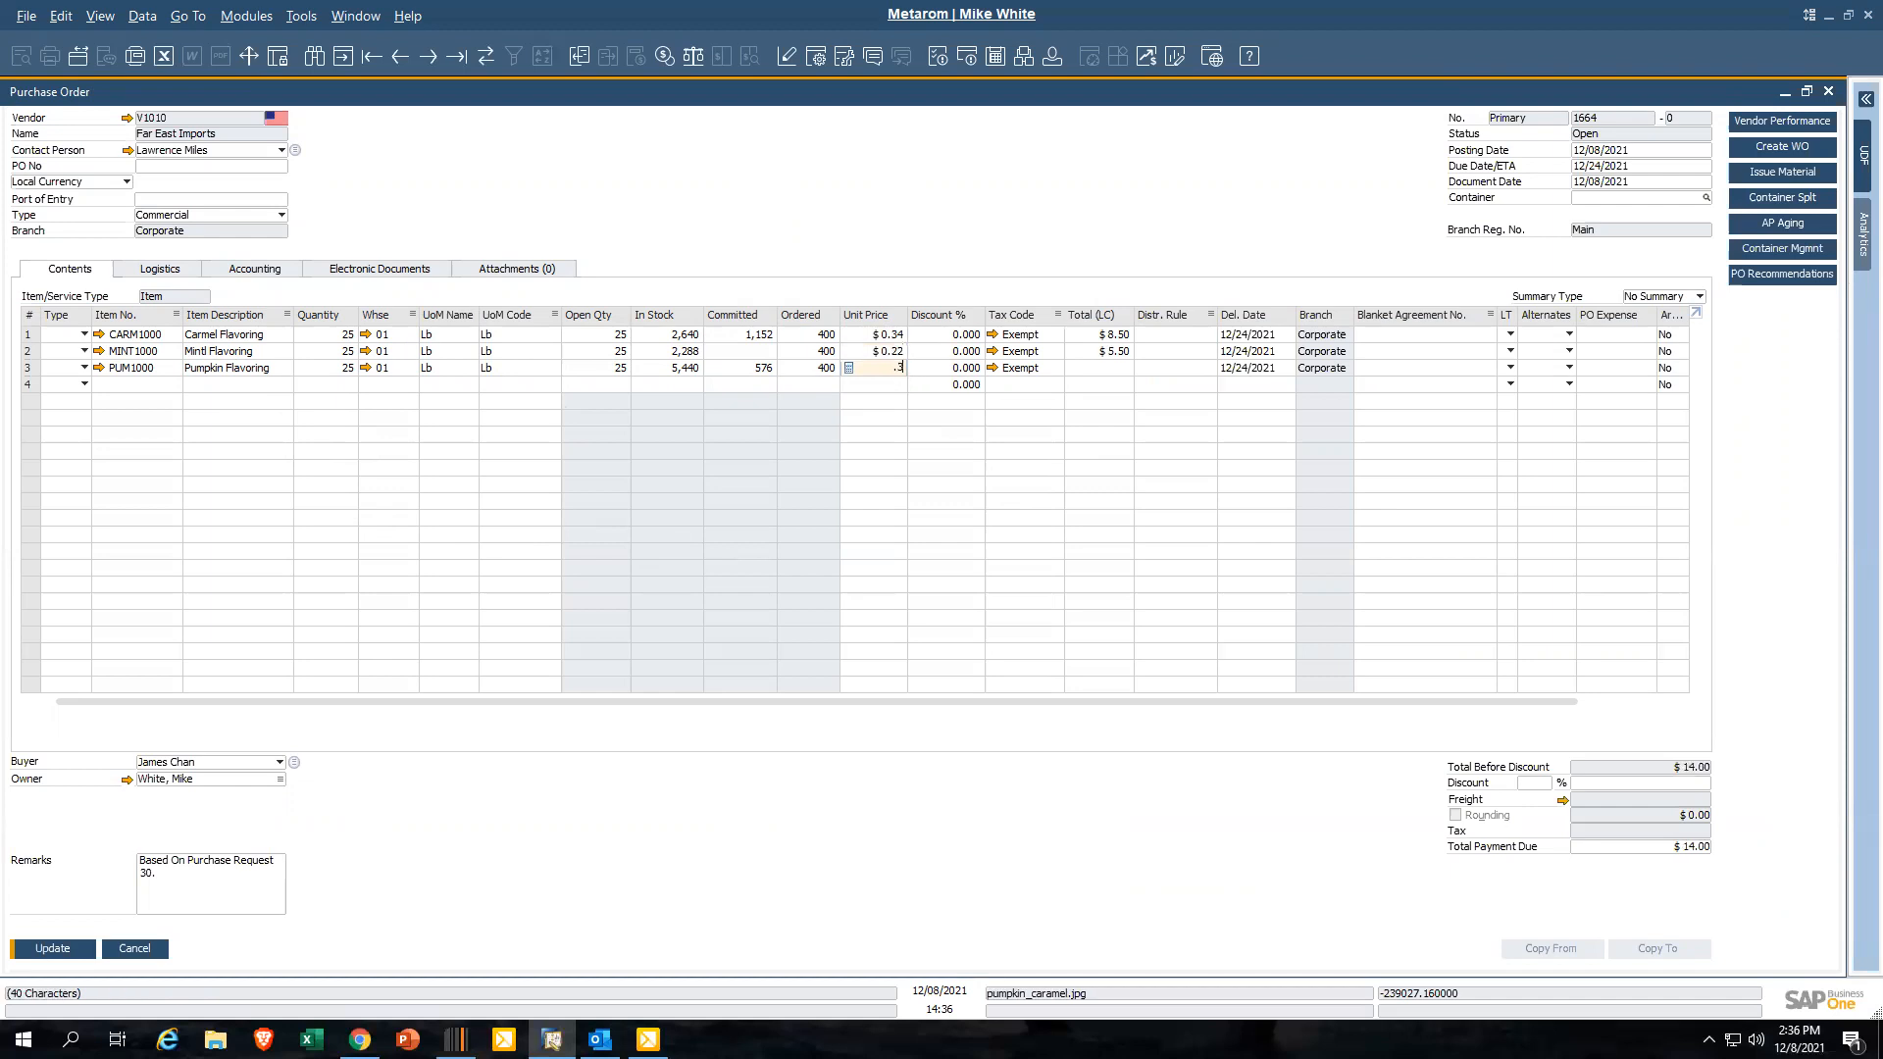
key(Tab)
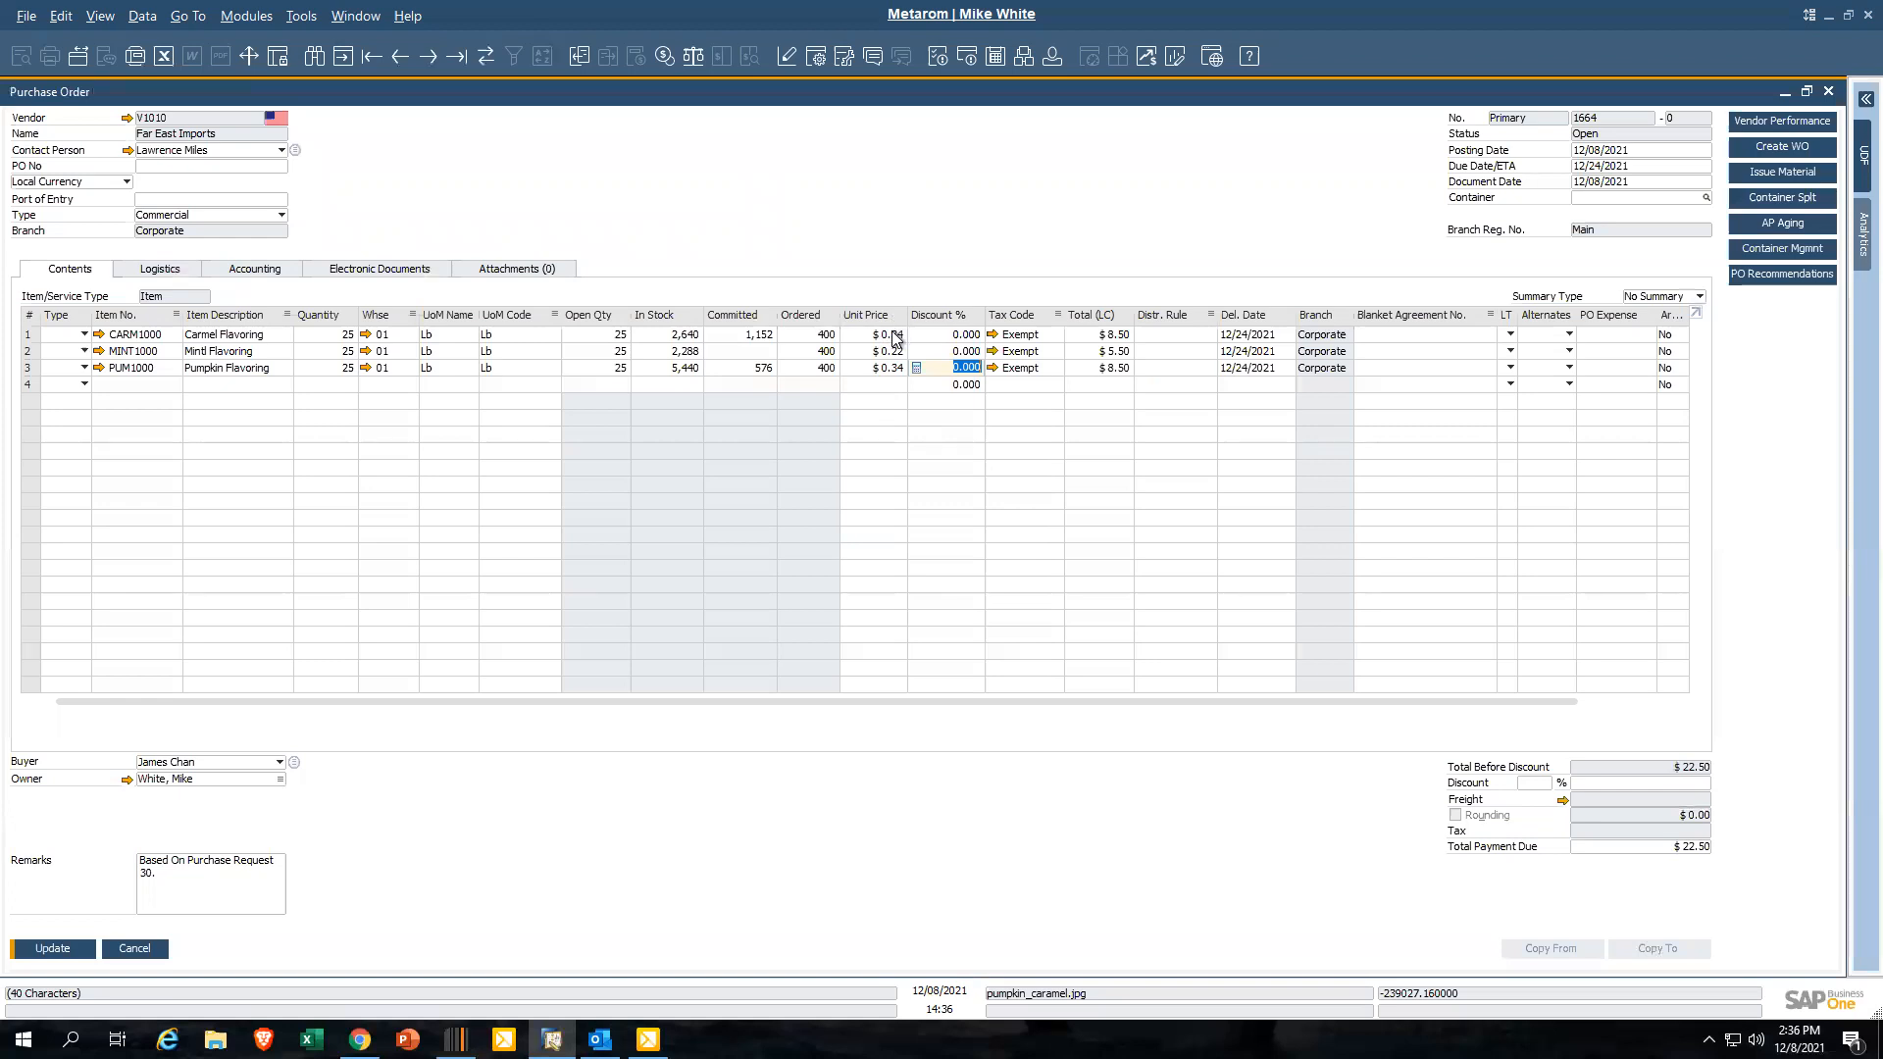
click(65, 953)
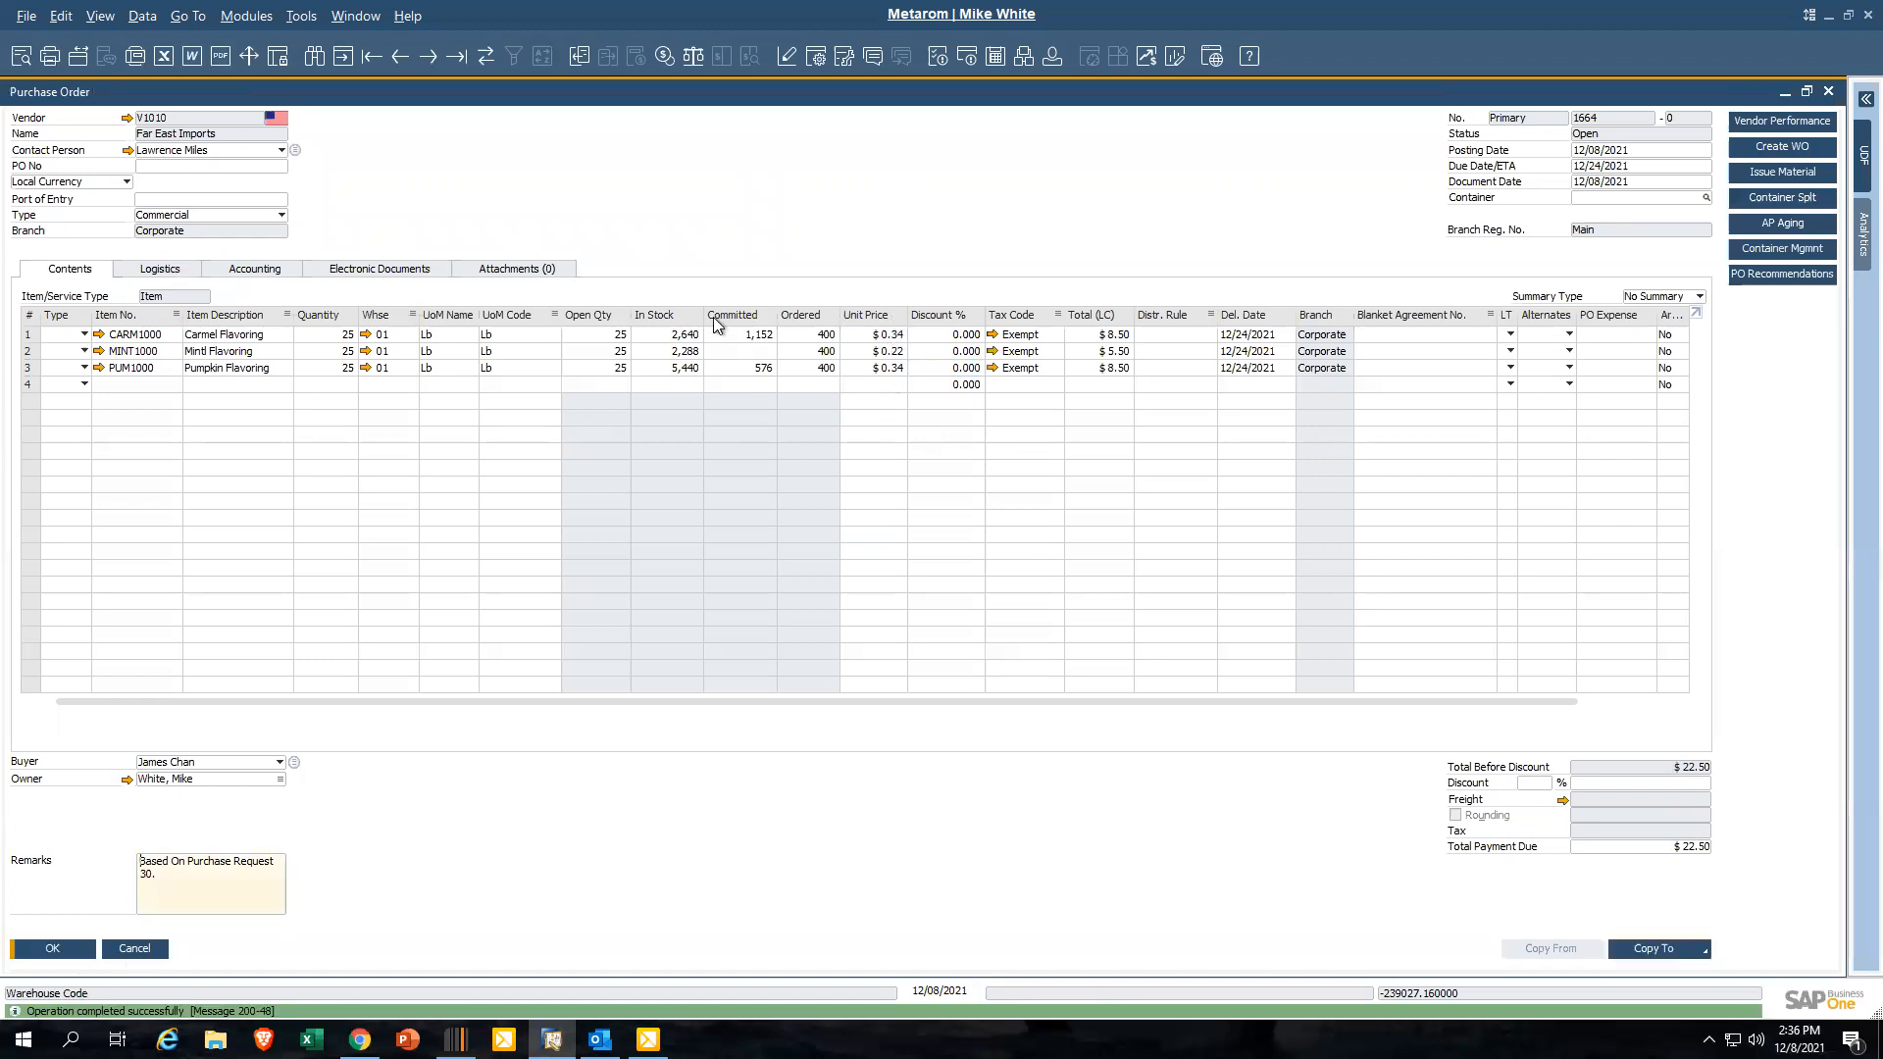
View the first history instance of the purchase order from its change log, then close the log
click(301, 16)
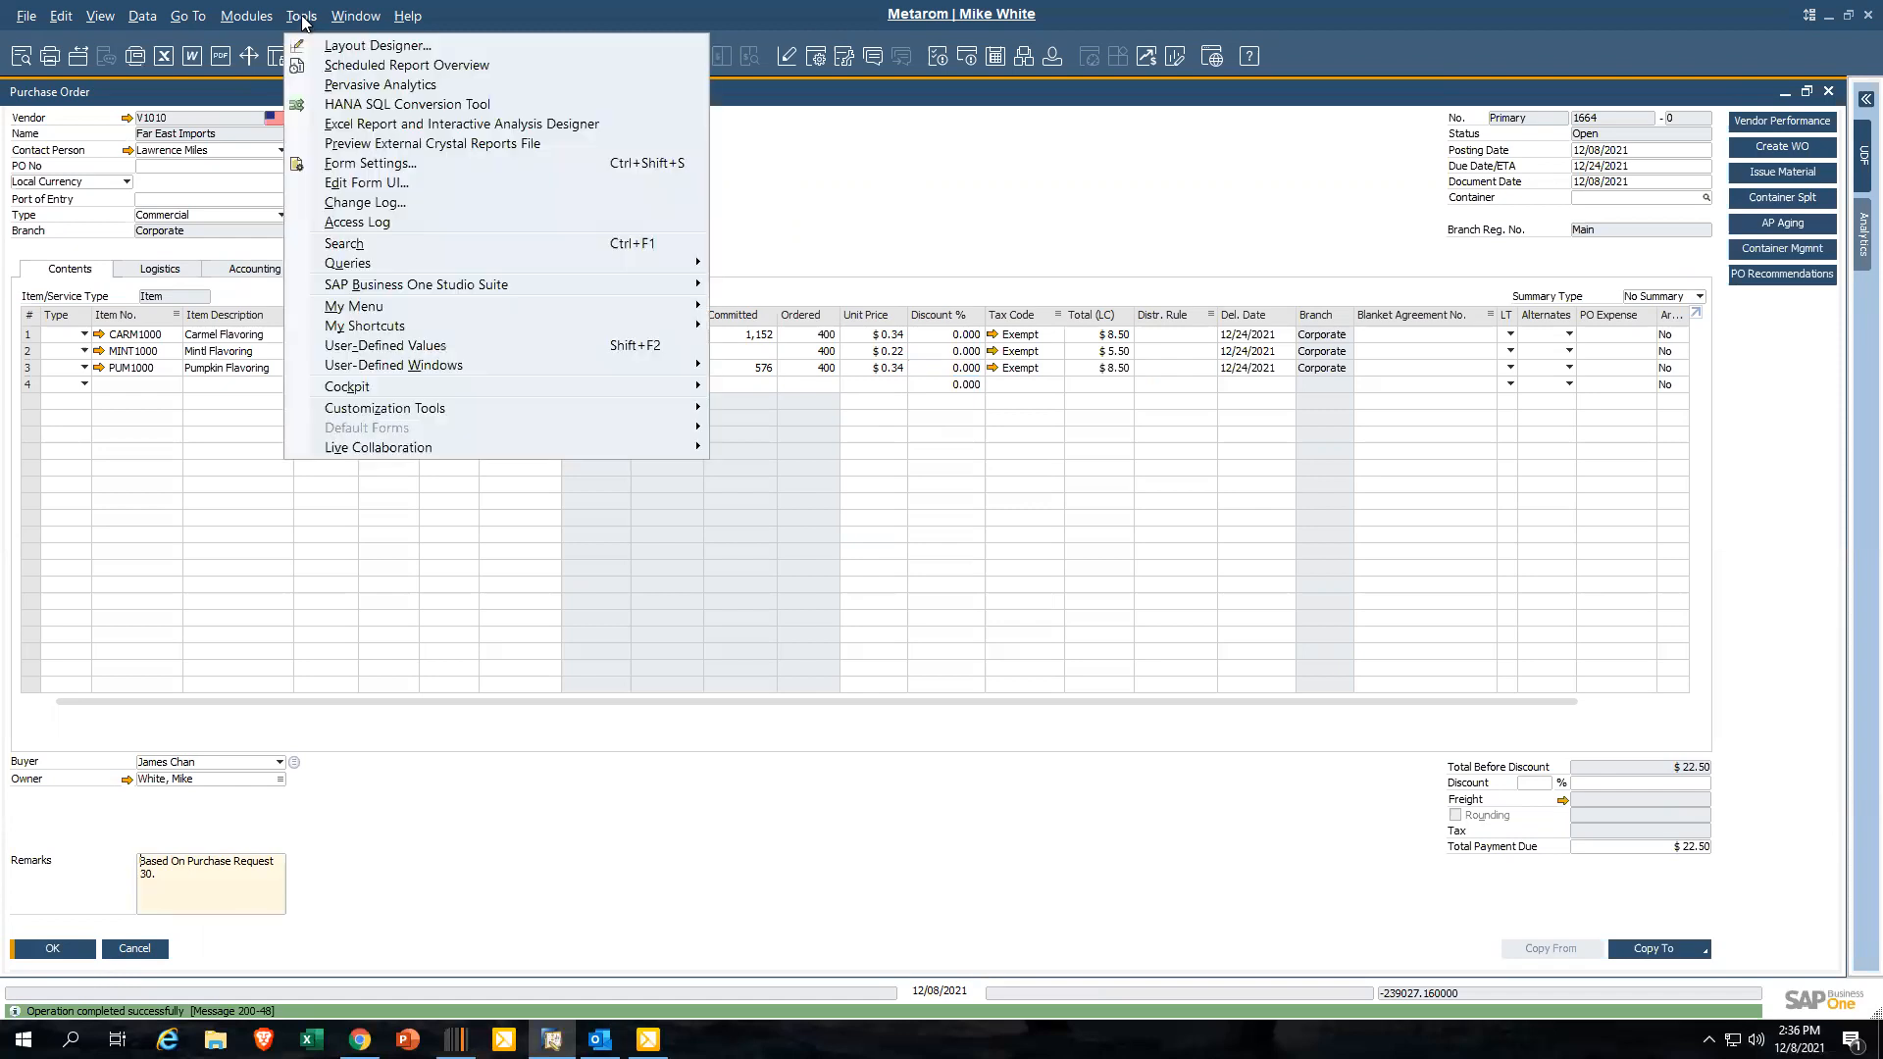
click(391, 206)
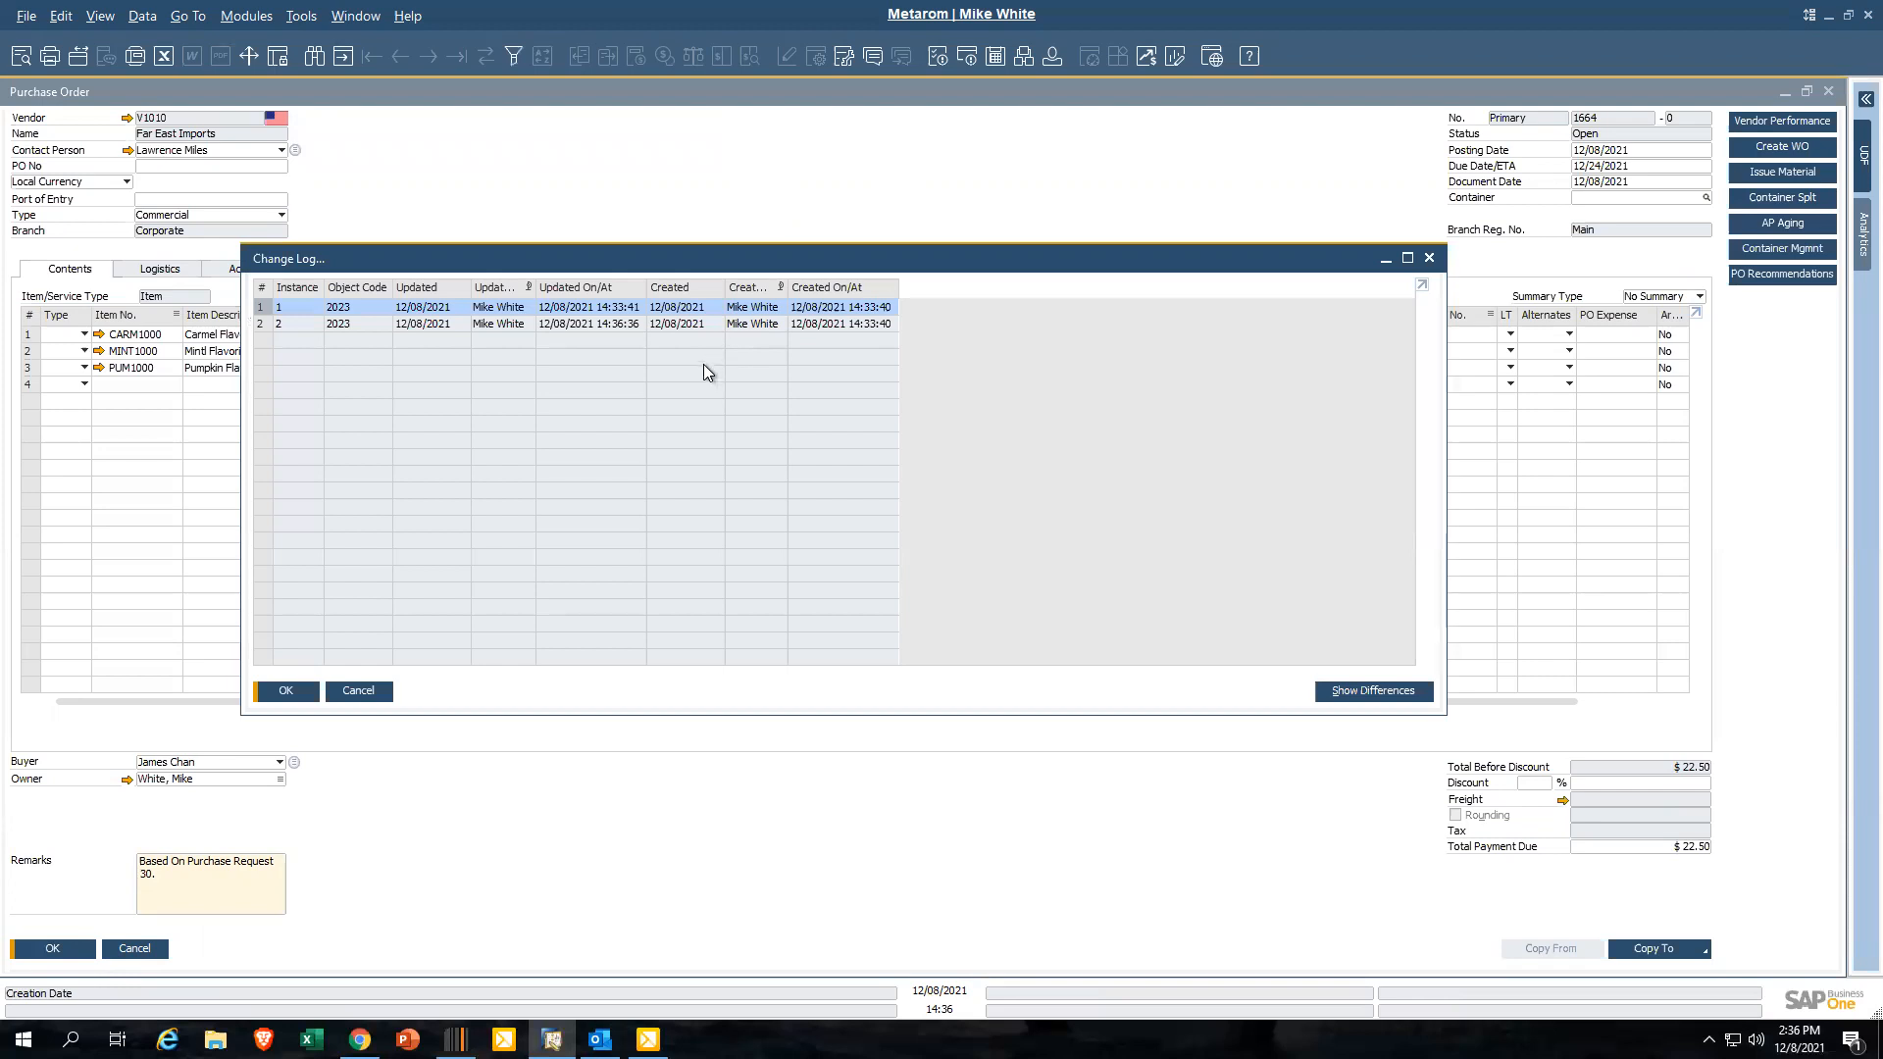
drag(762, 258, 913, 222)
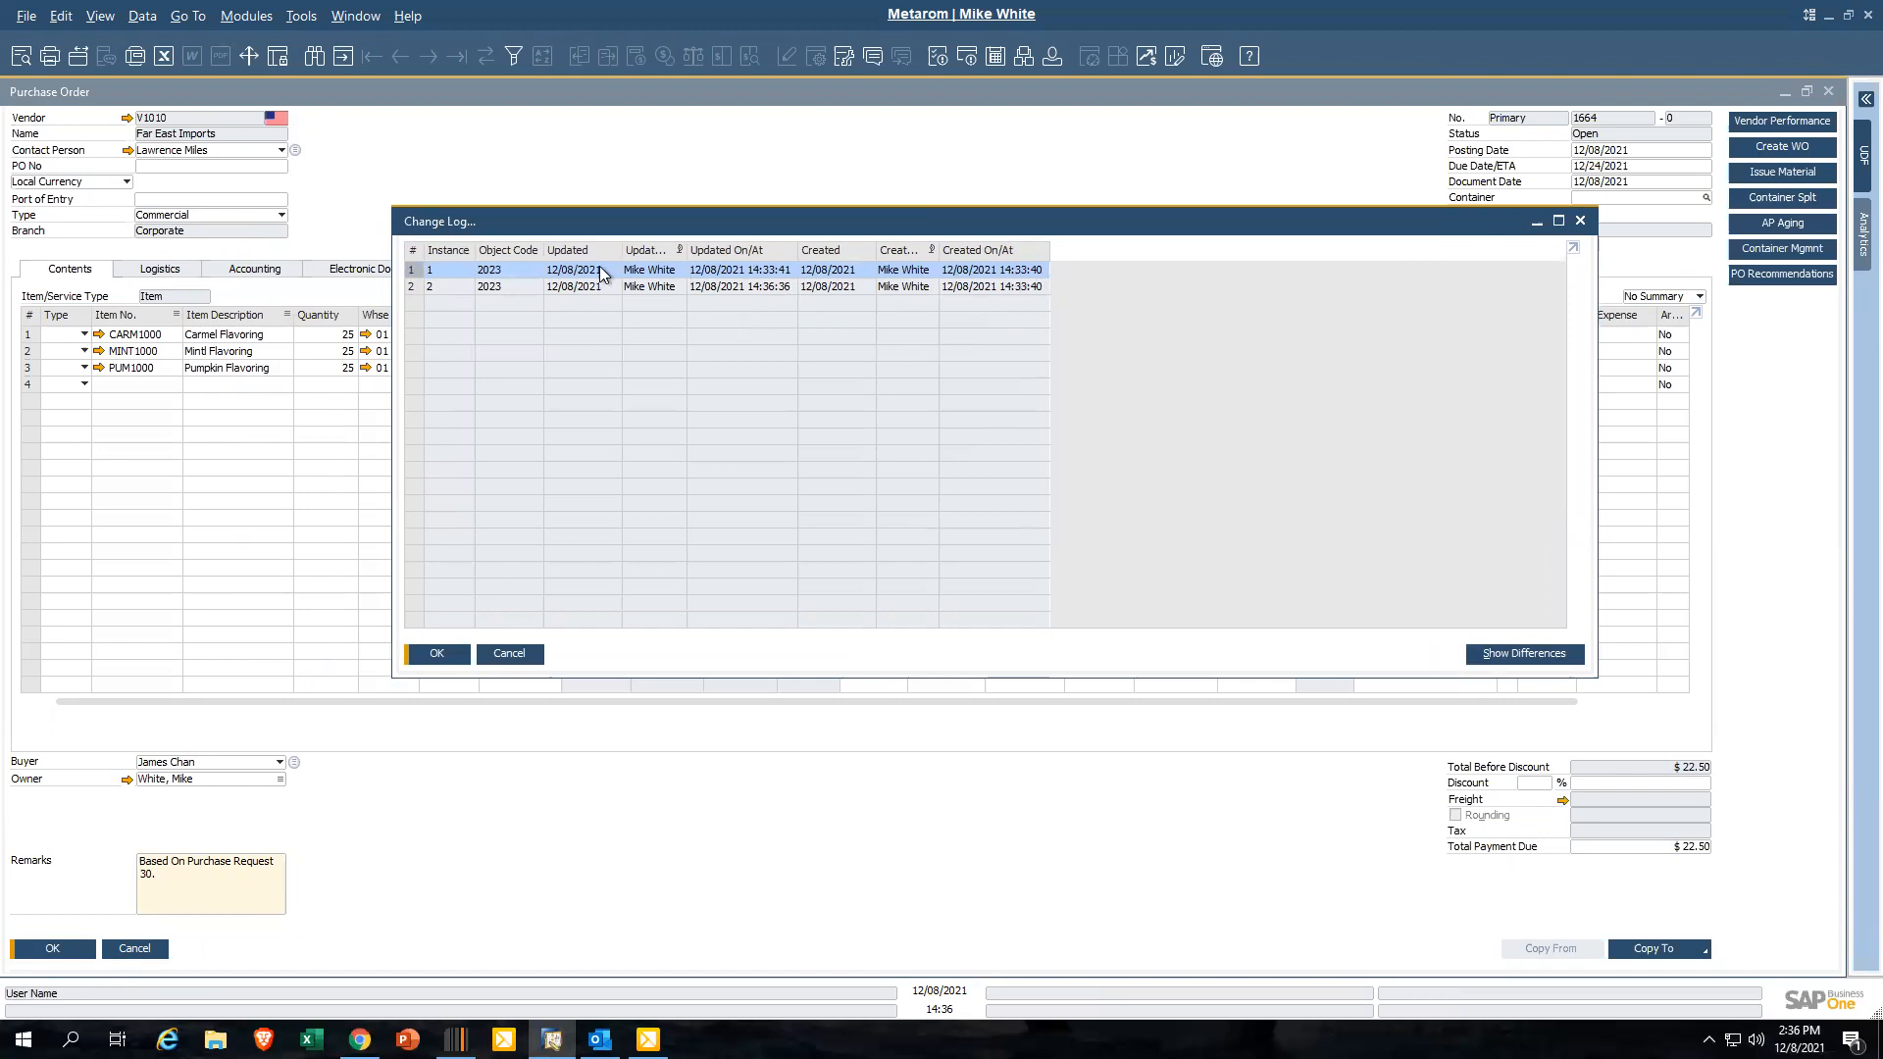
click(844, 287)
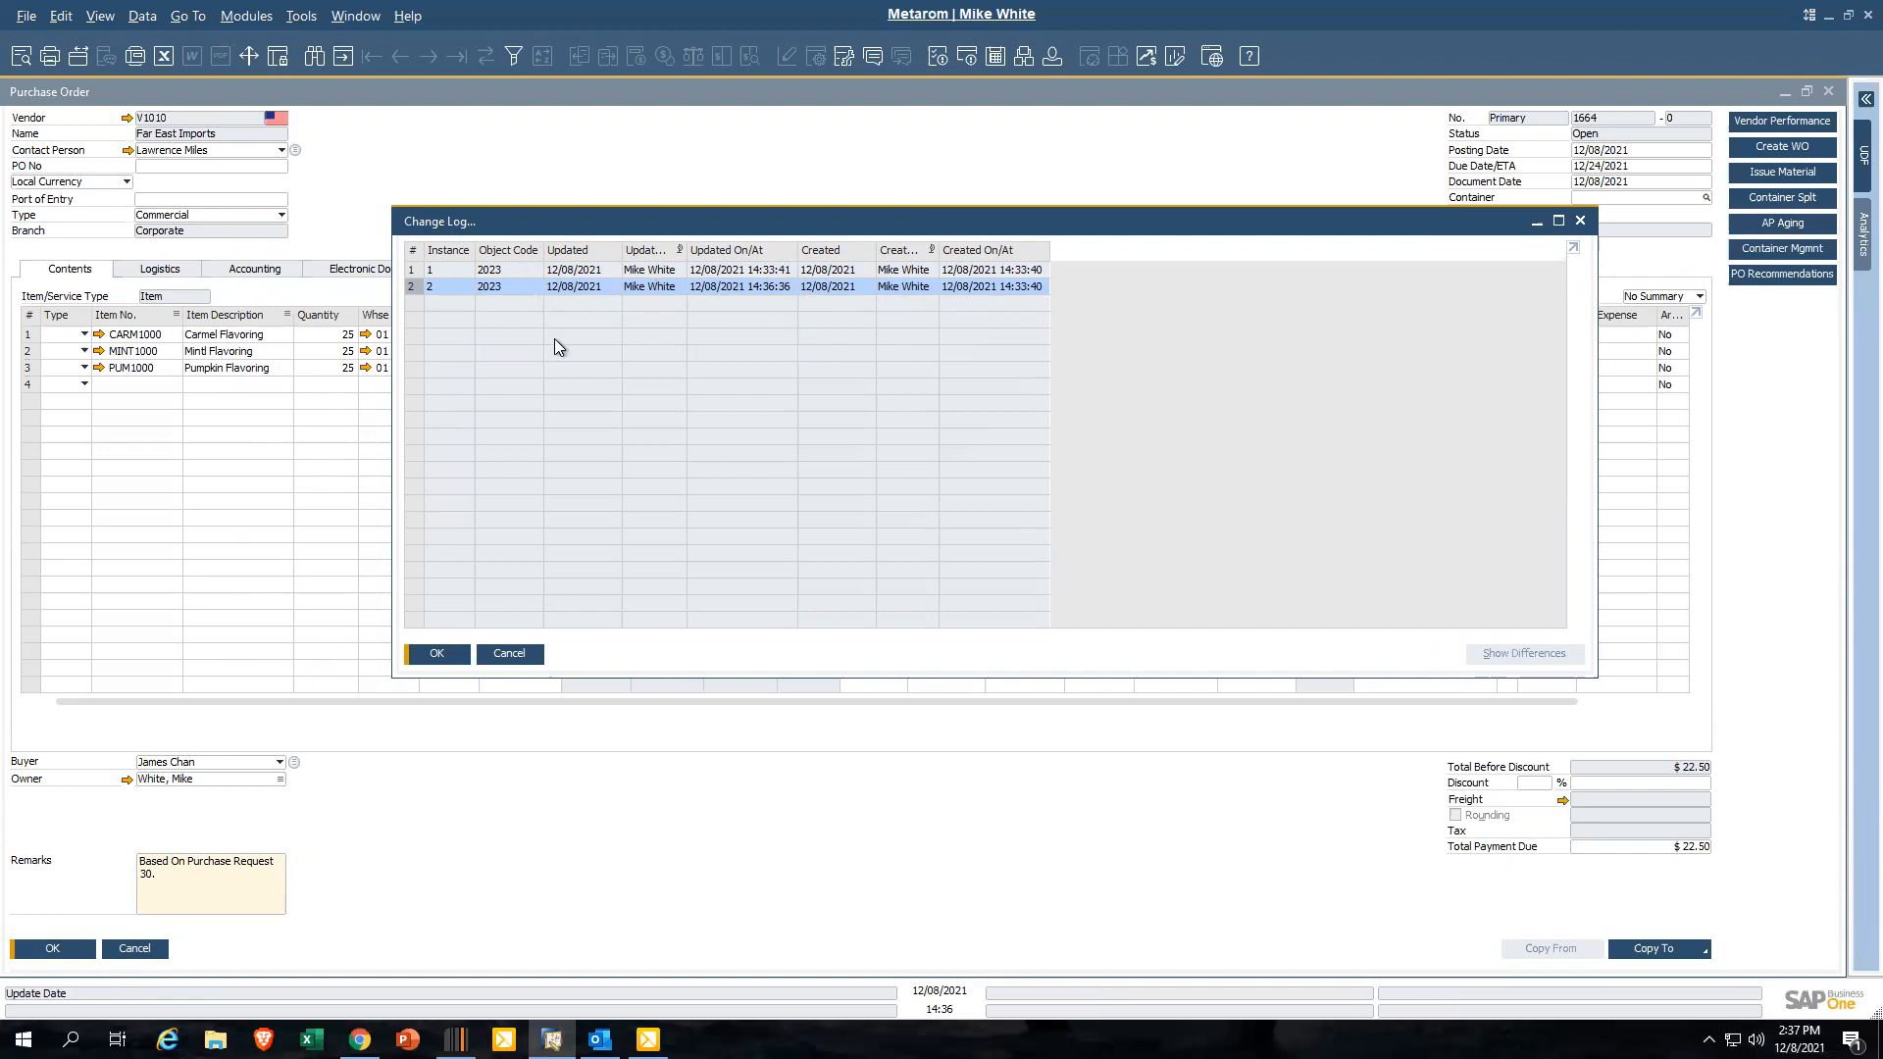
click(416, 271)
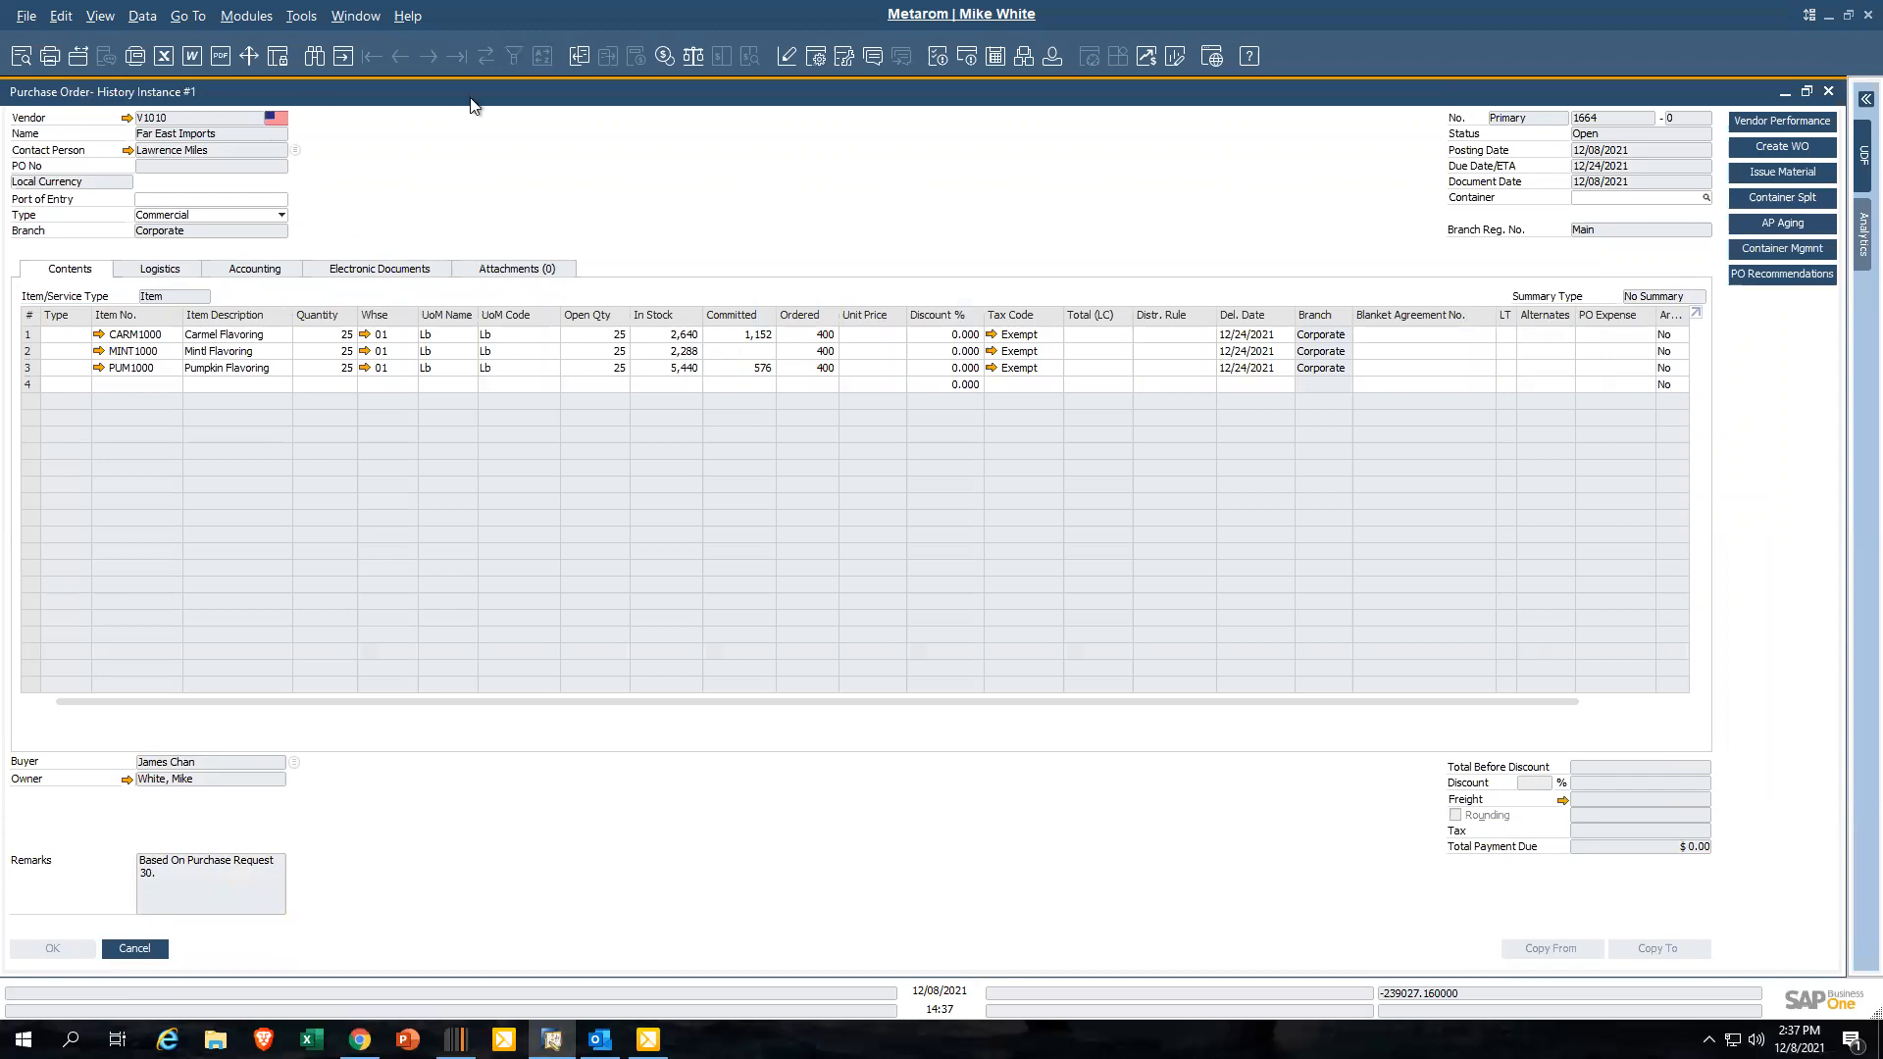
click(152, 951)
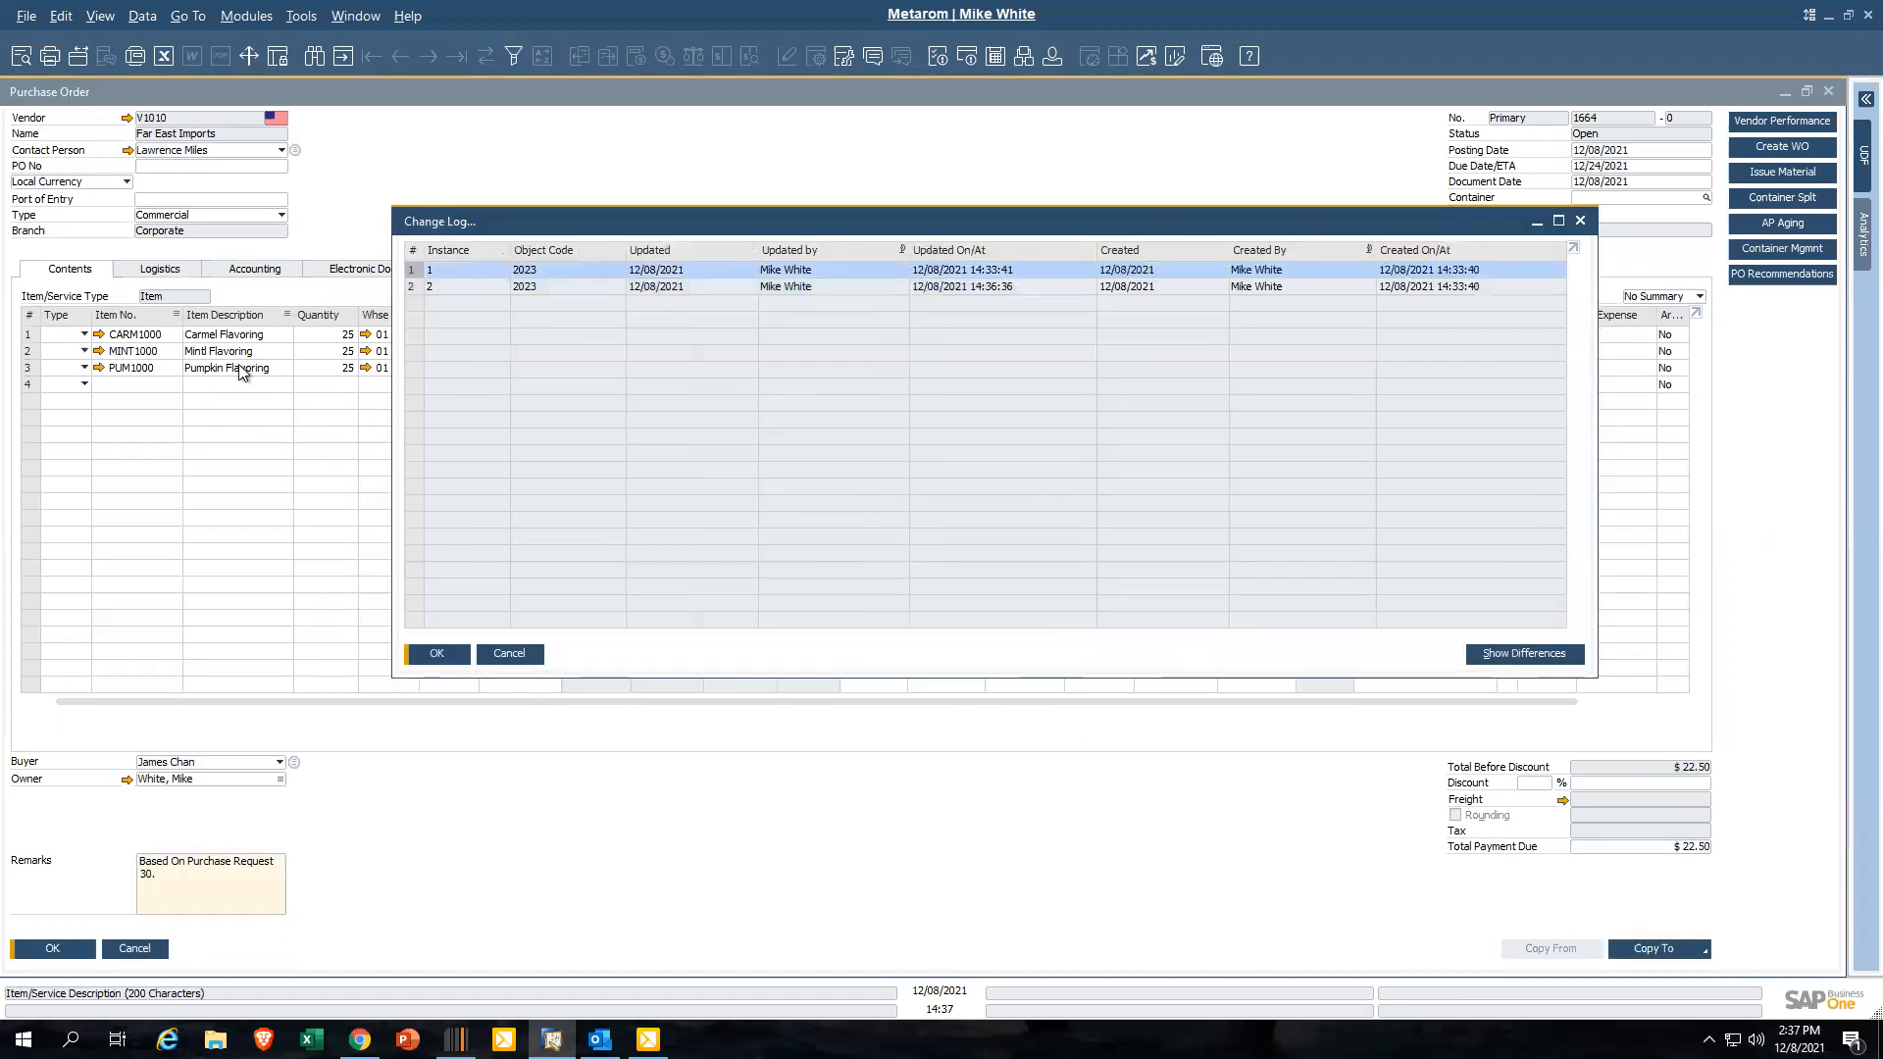
click(509, 655)
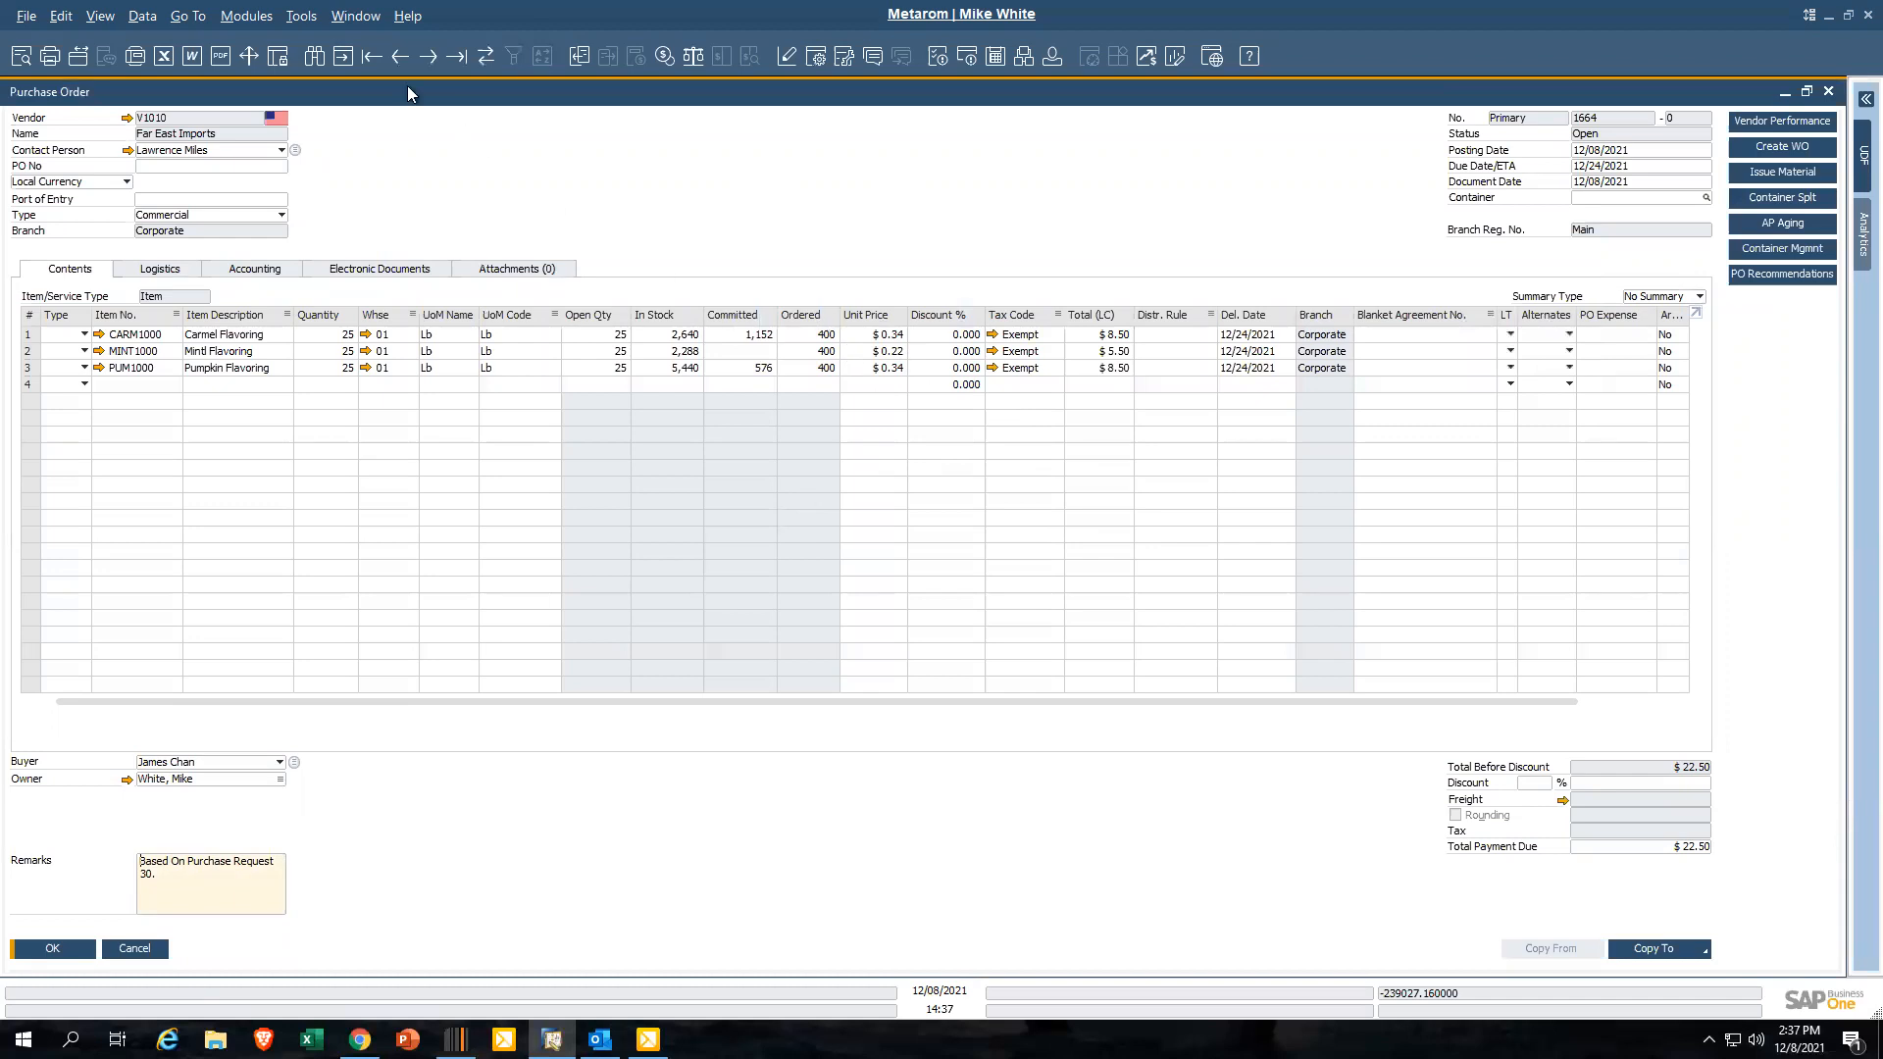
Reopen the purchase order's change log and show the field differences for the first instance
click(299, 18)
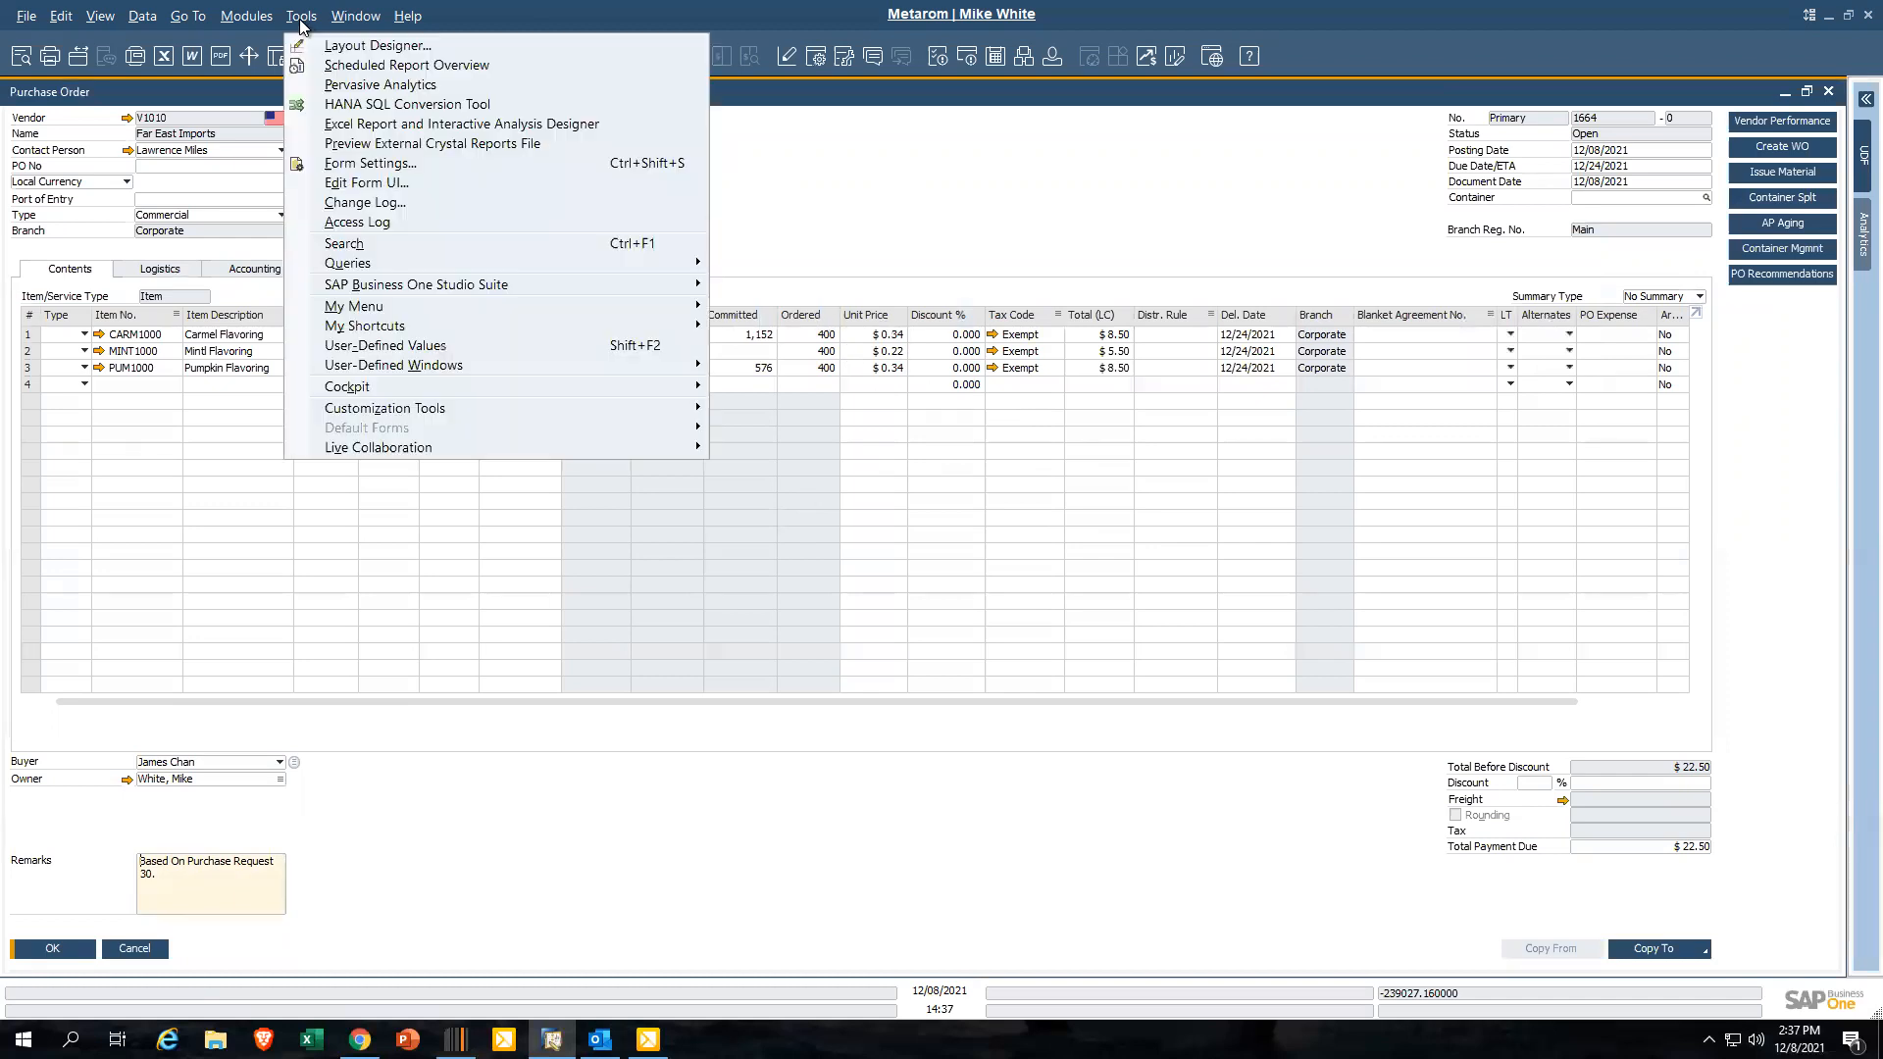
click(403, 203)
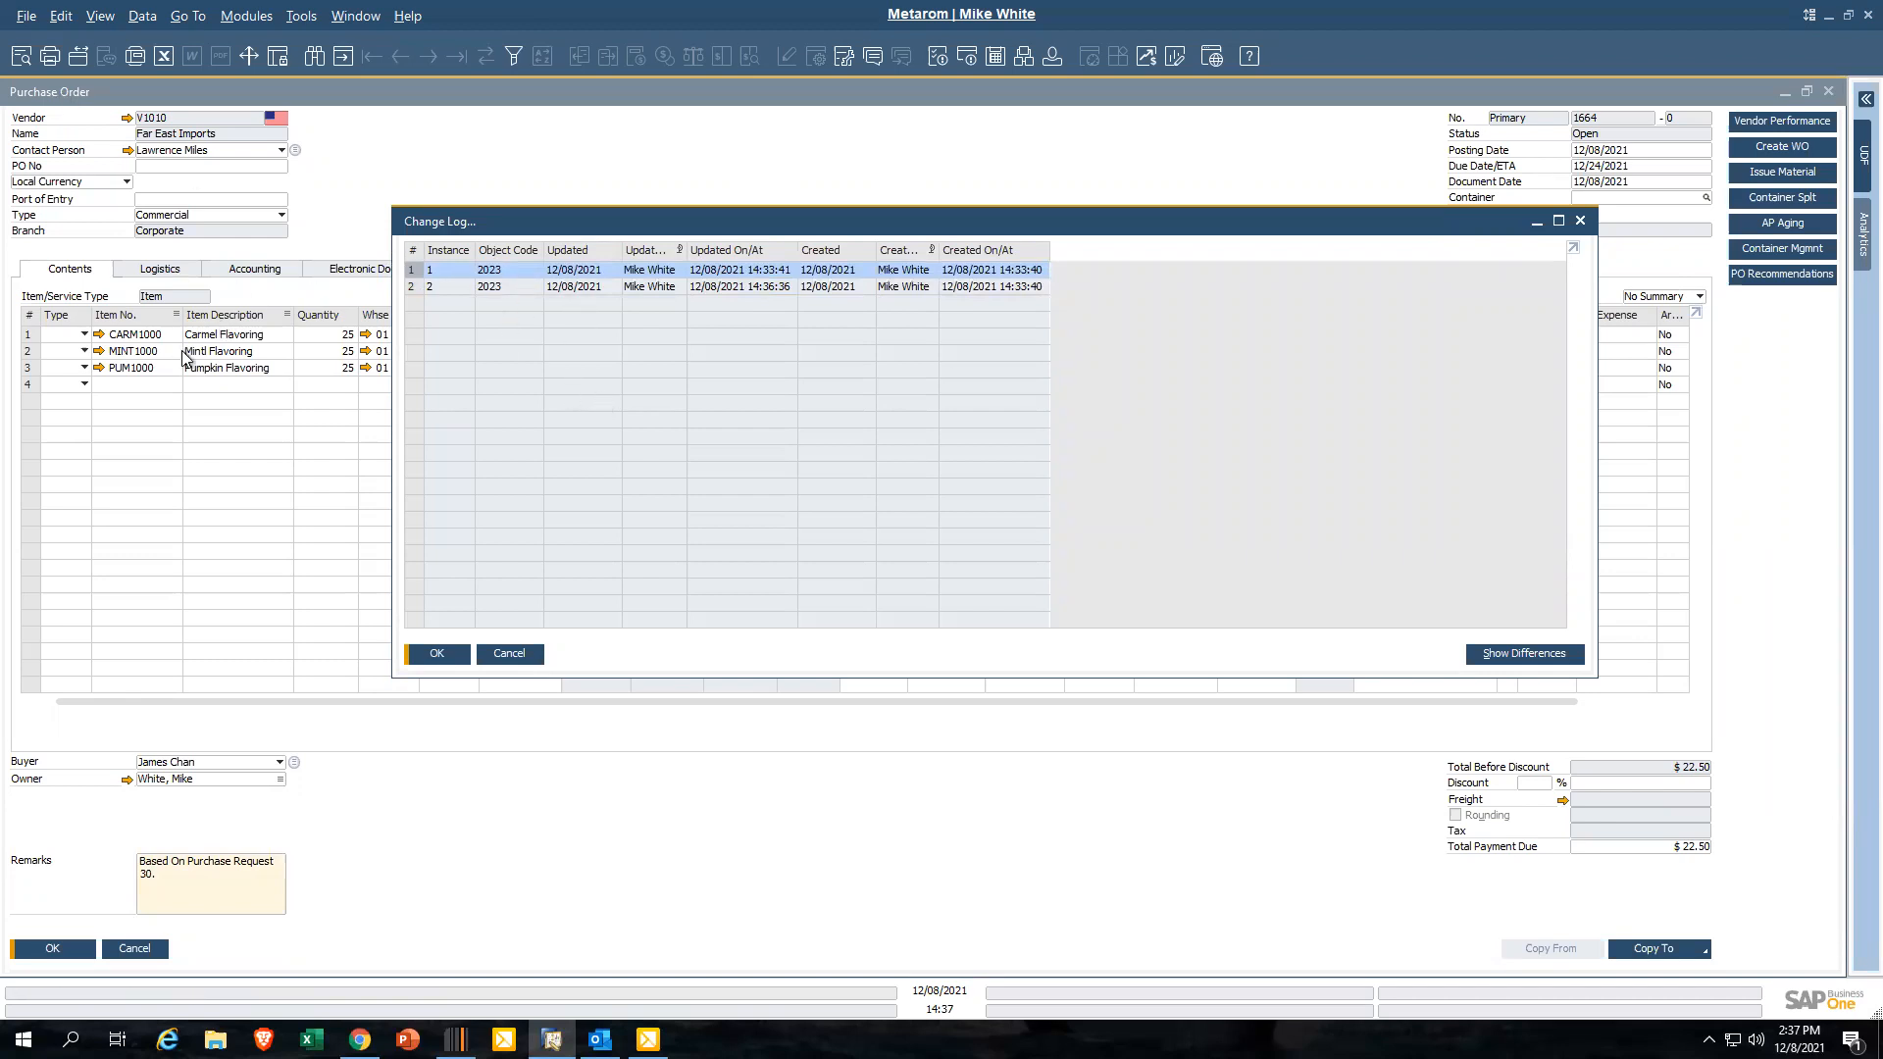
click(1536, 662)
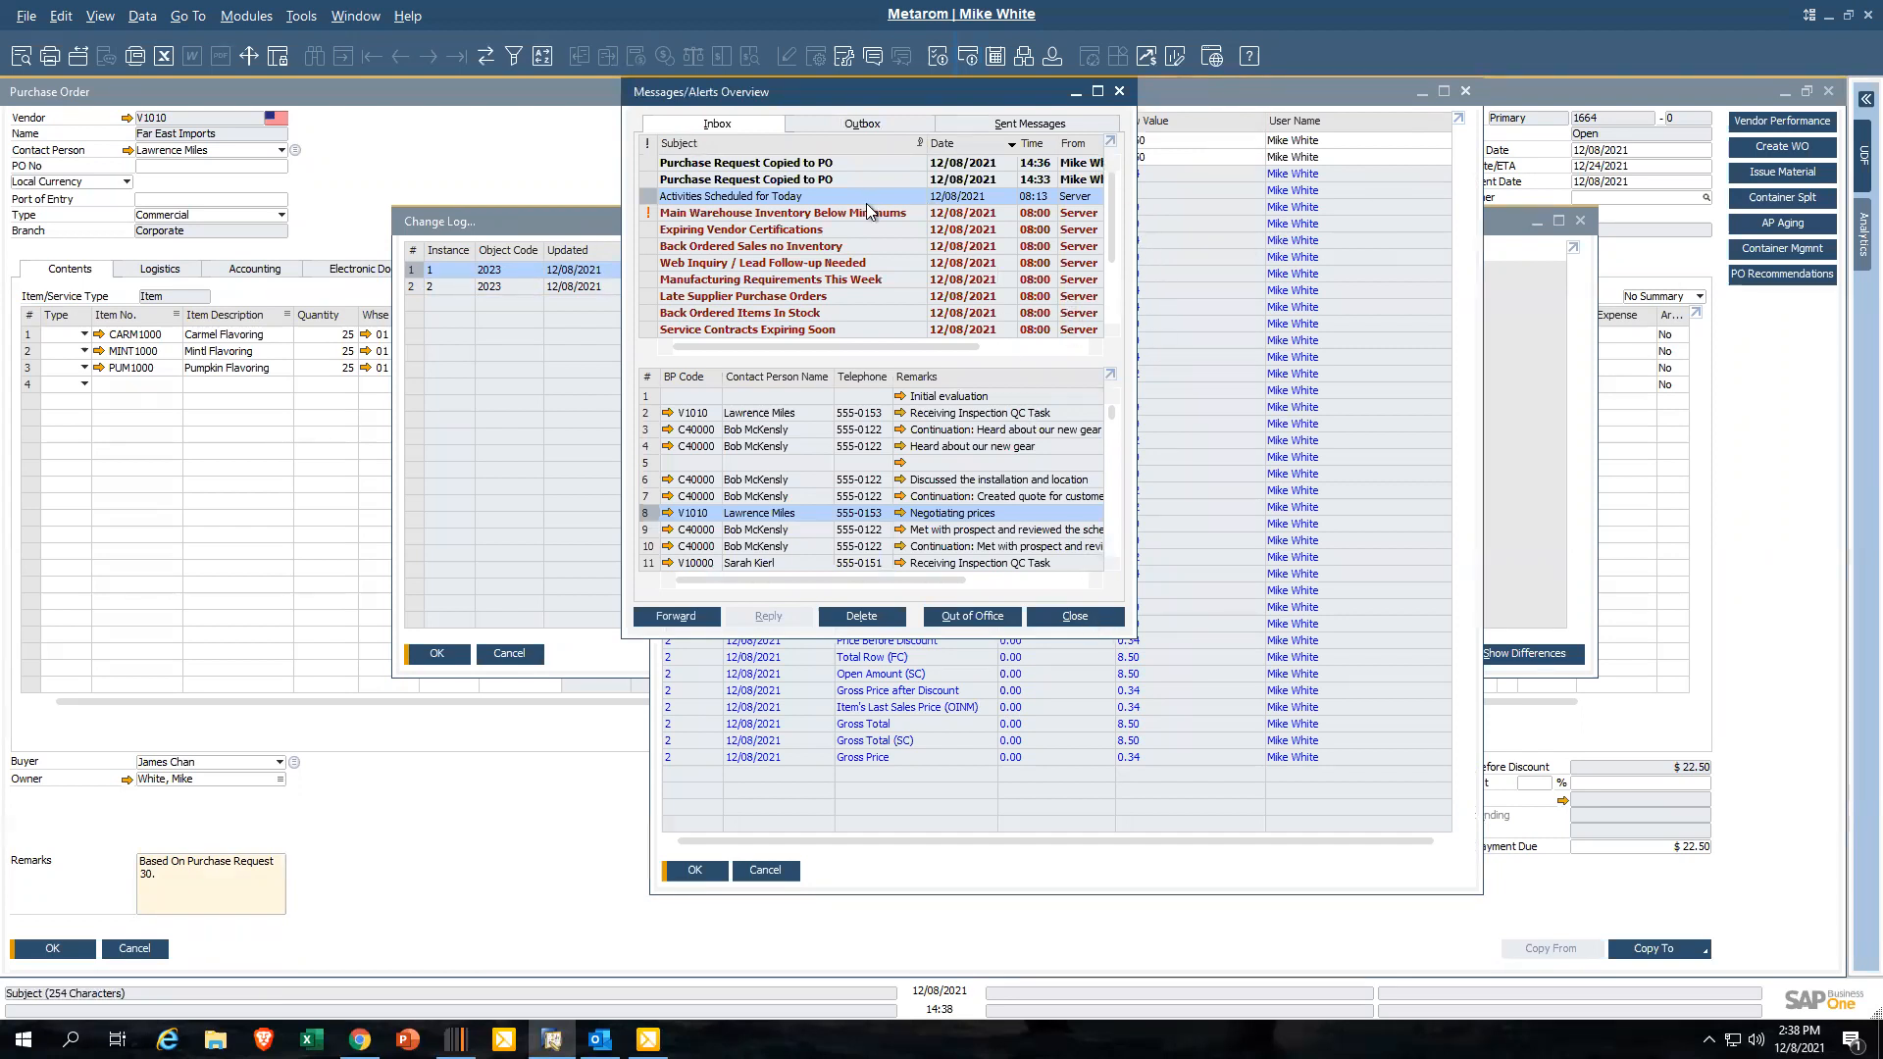
Read both "Purchase Request Copied to PO" alerts, then close the alerts, Differences and Change Log windows
click(845, 180)
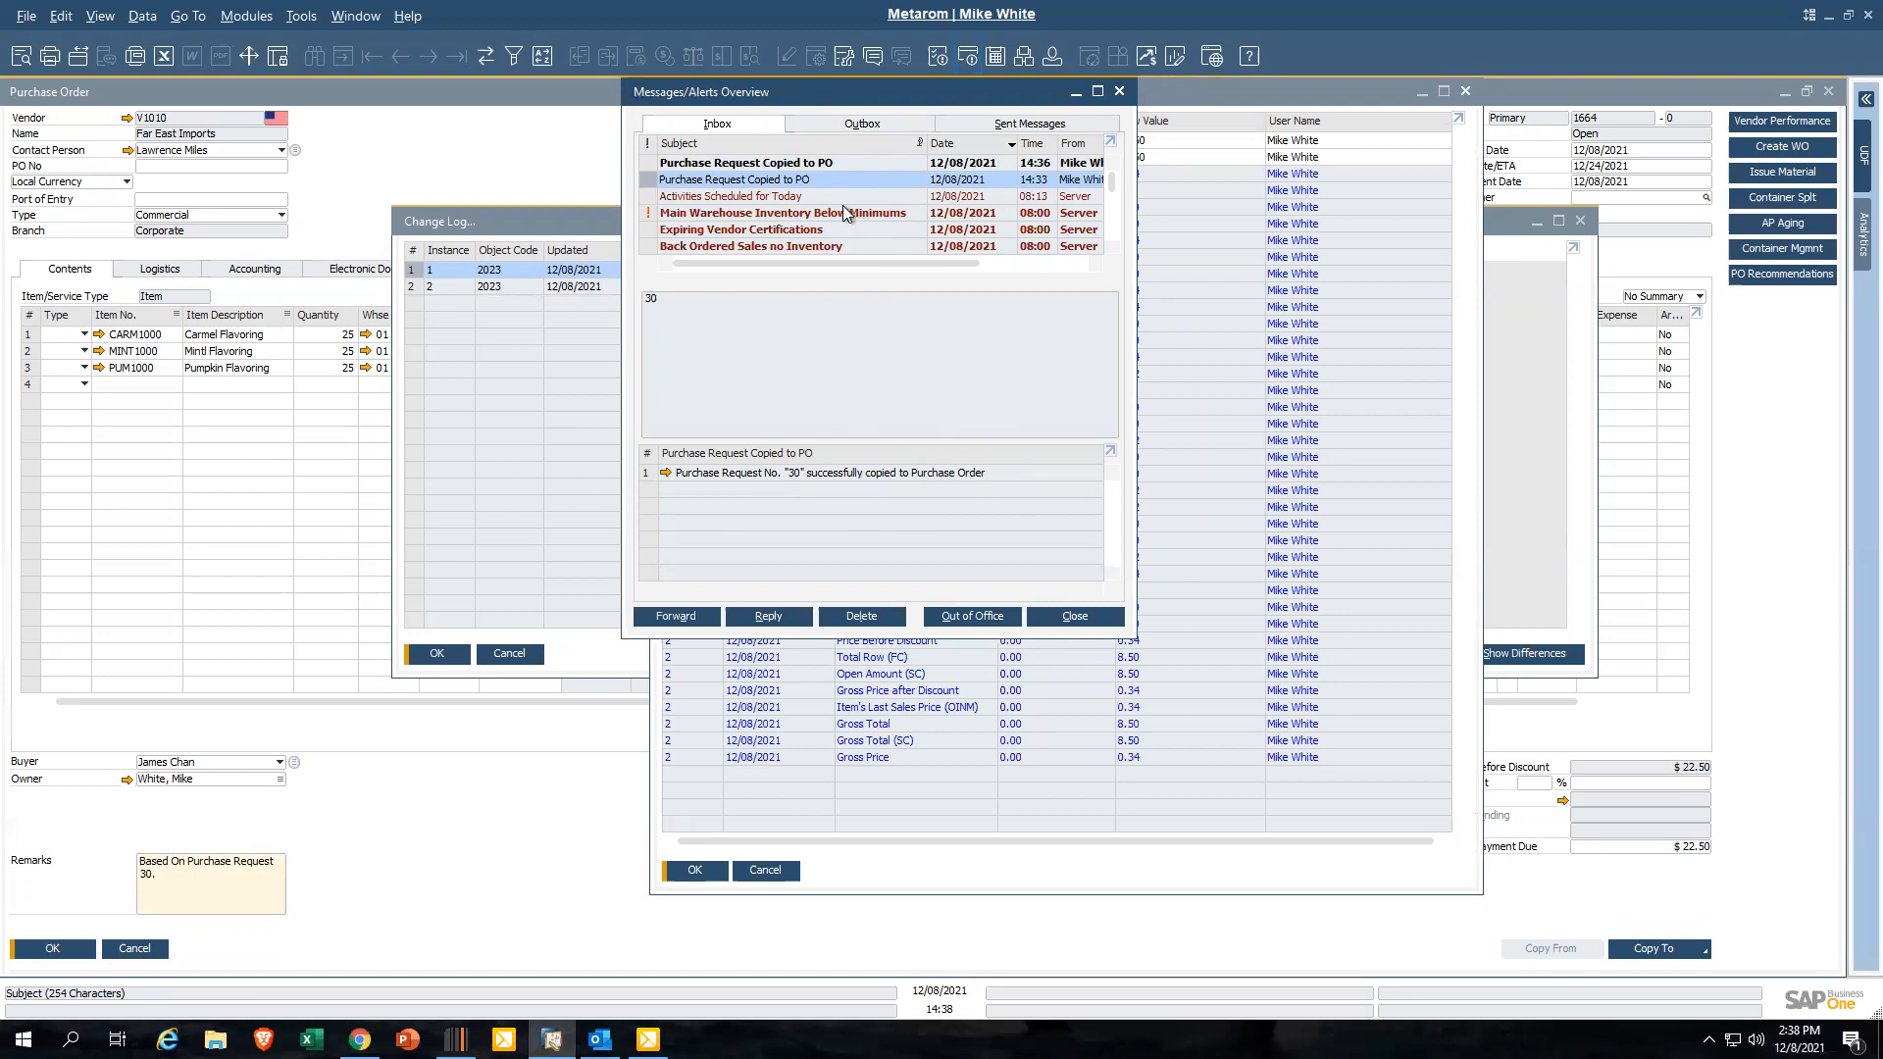
click(787, 165)
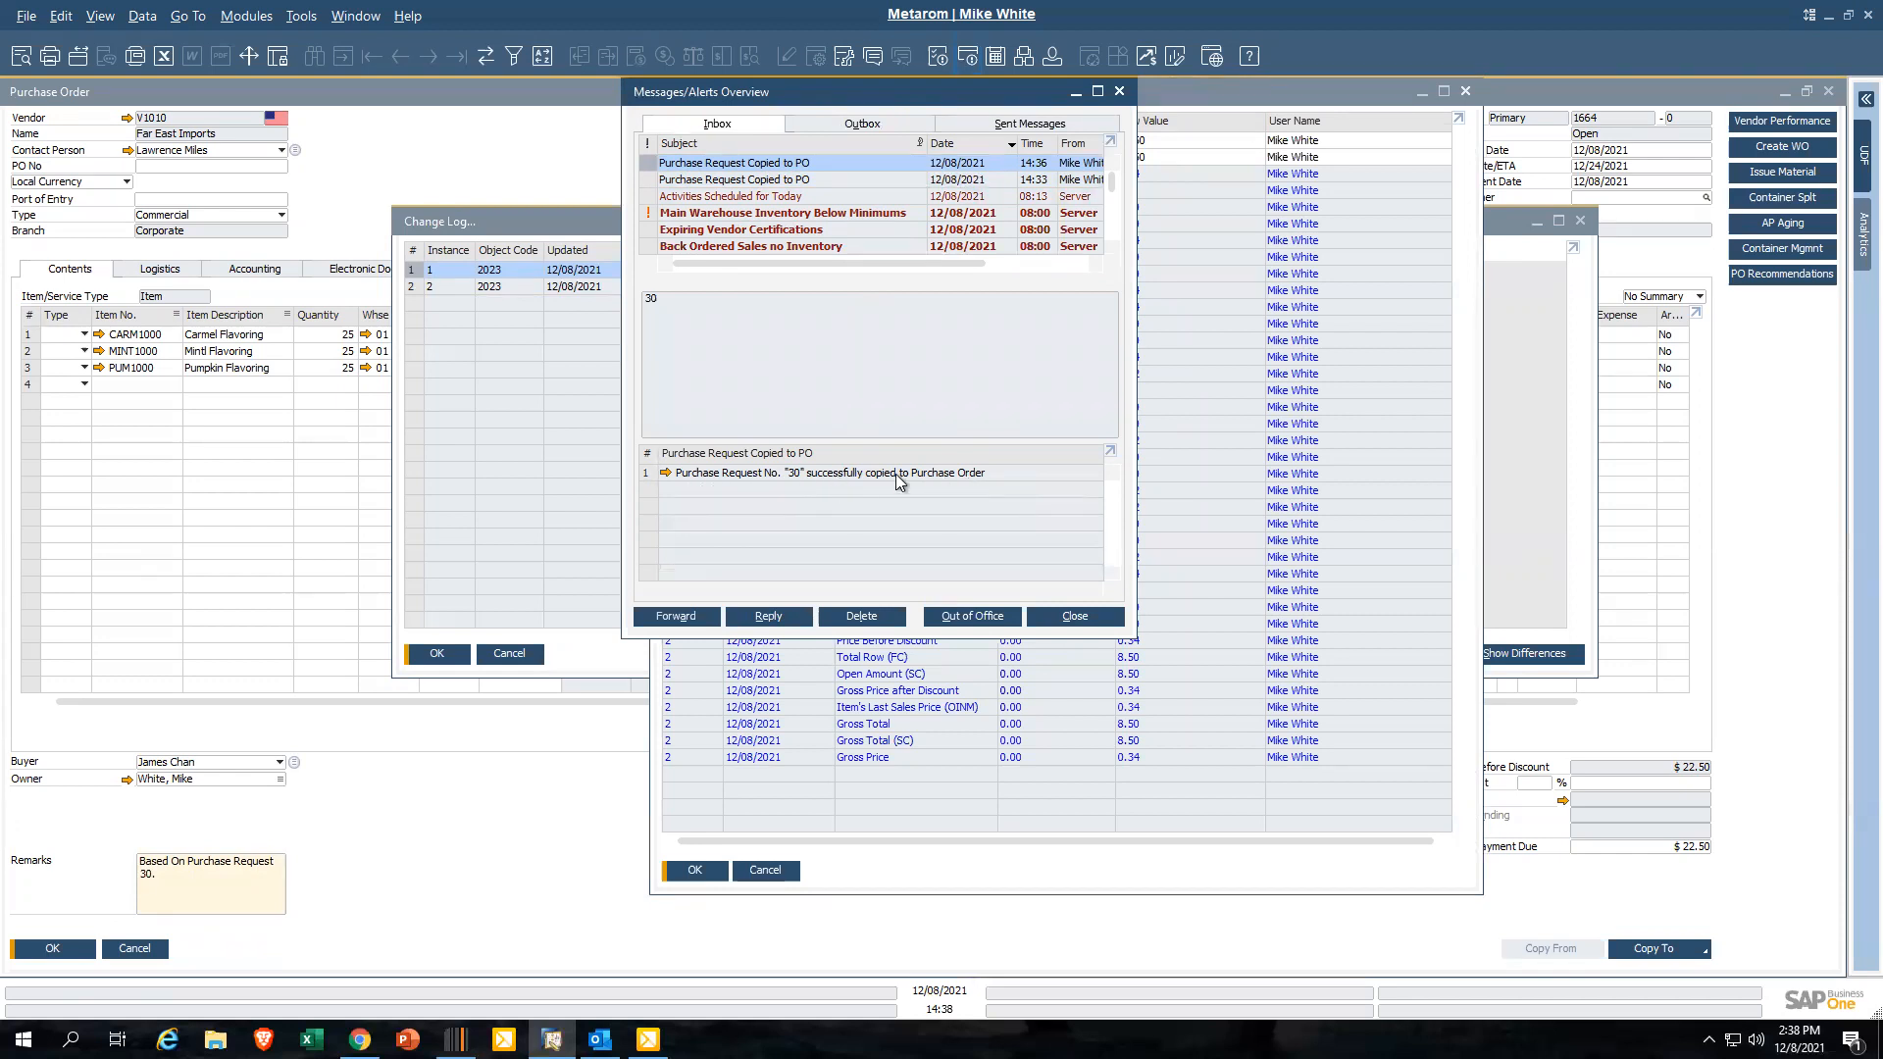
click(1119, 91)
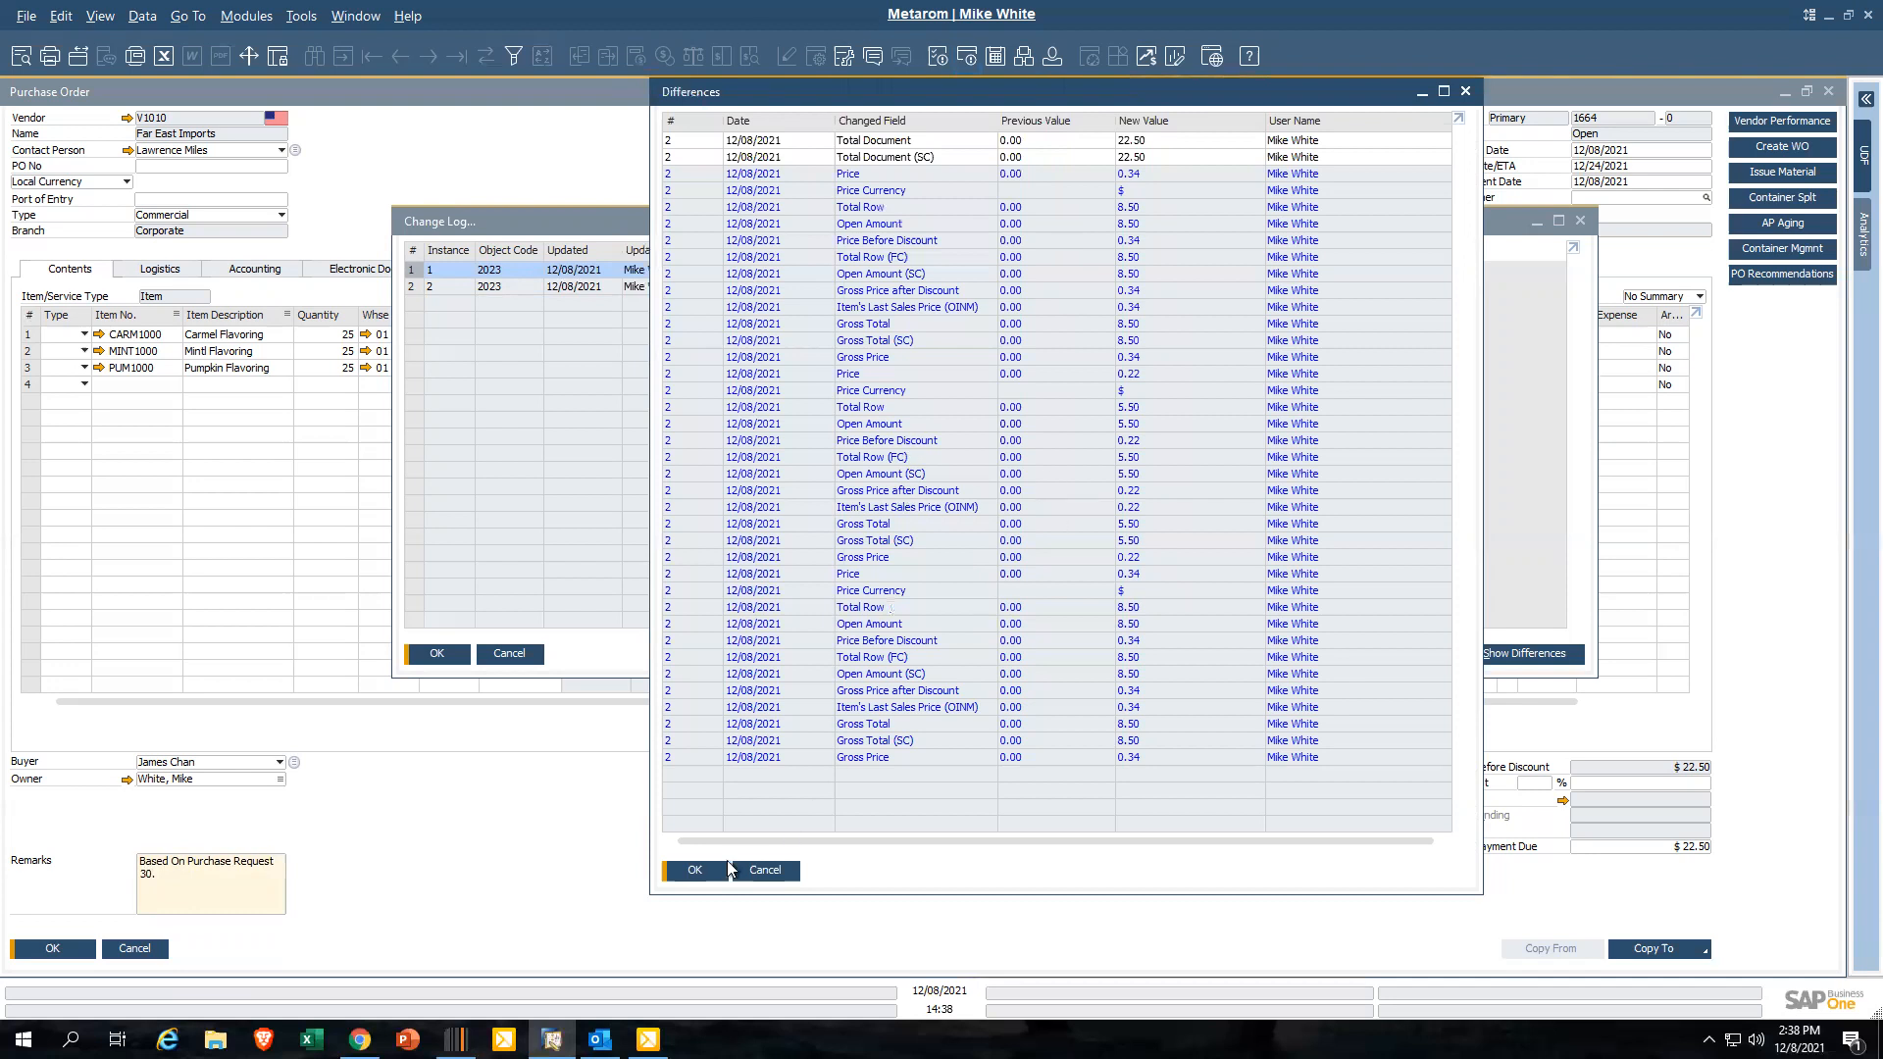
click(765, 870)
click(505, 653)
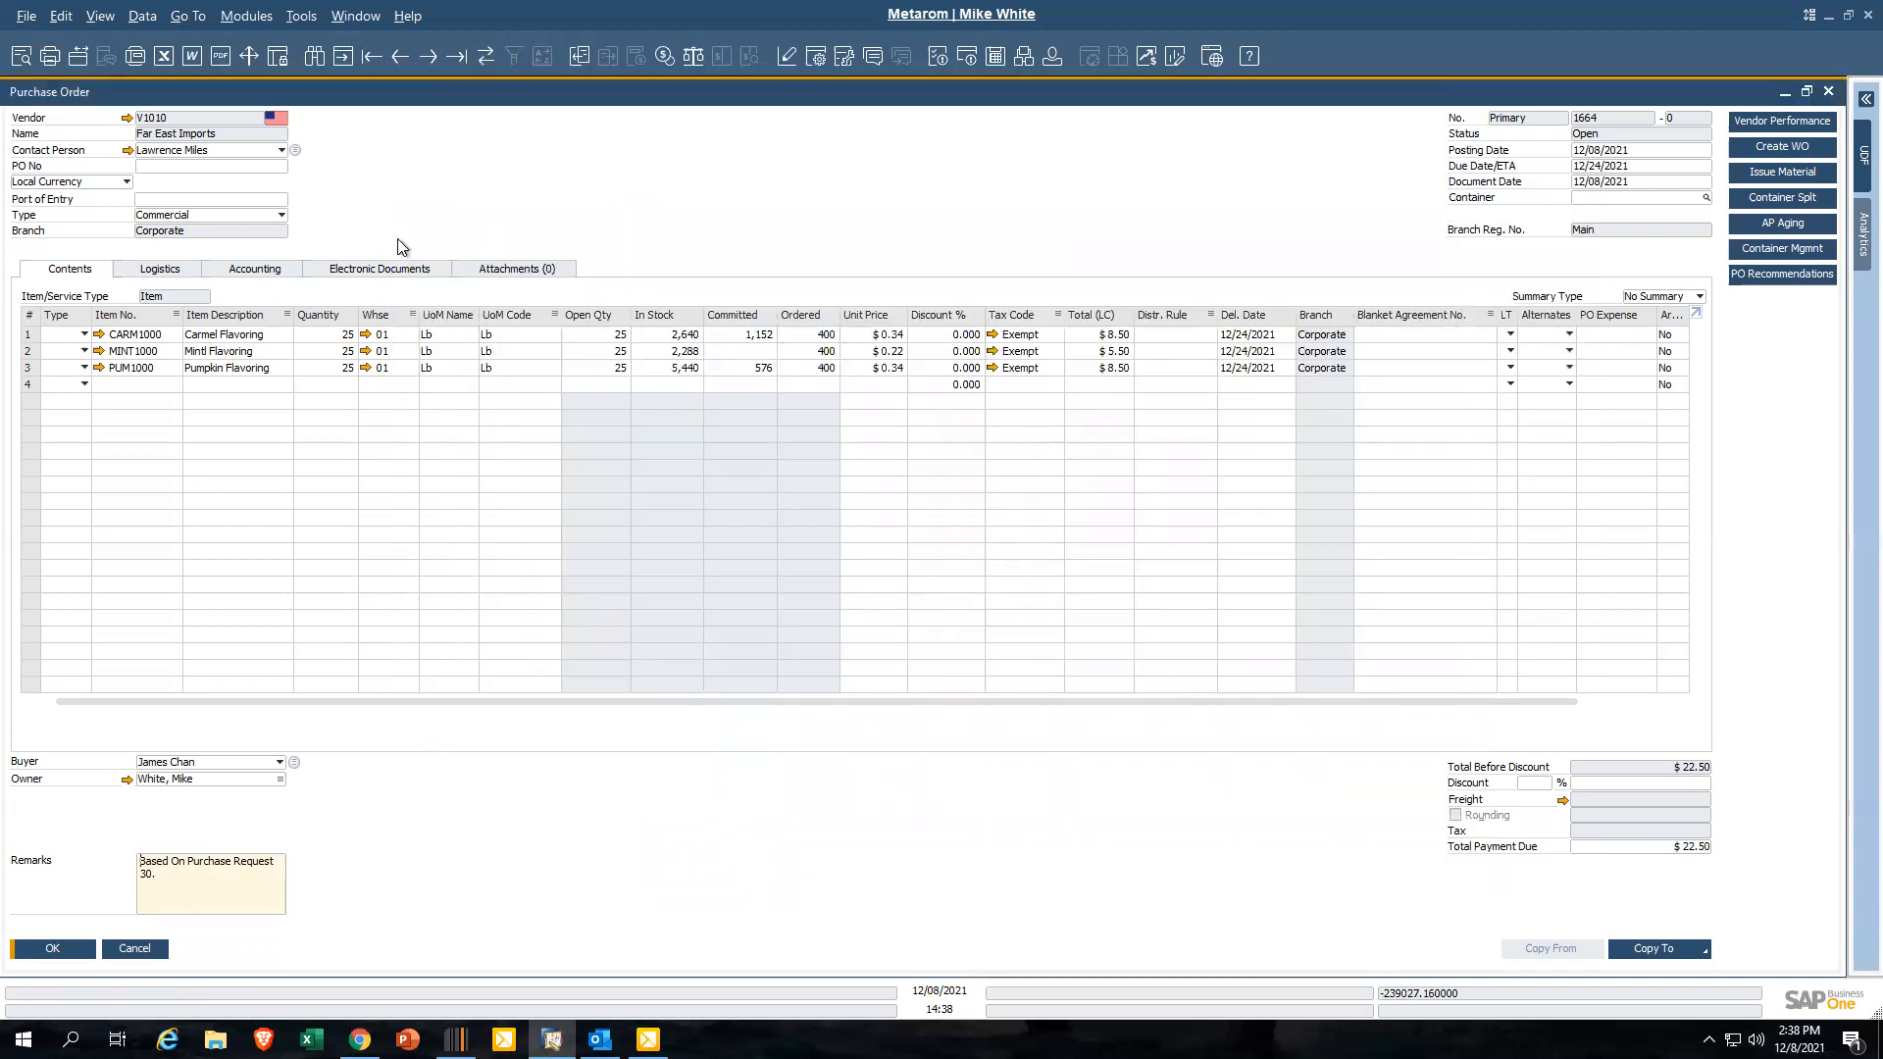
Check which documents the purchase order can be copied to, then switch to Outlook and examine the "Purchase Request Copied to PO" e-mail
click(1696, 953)
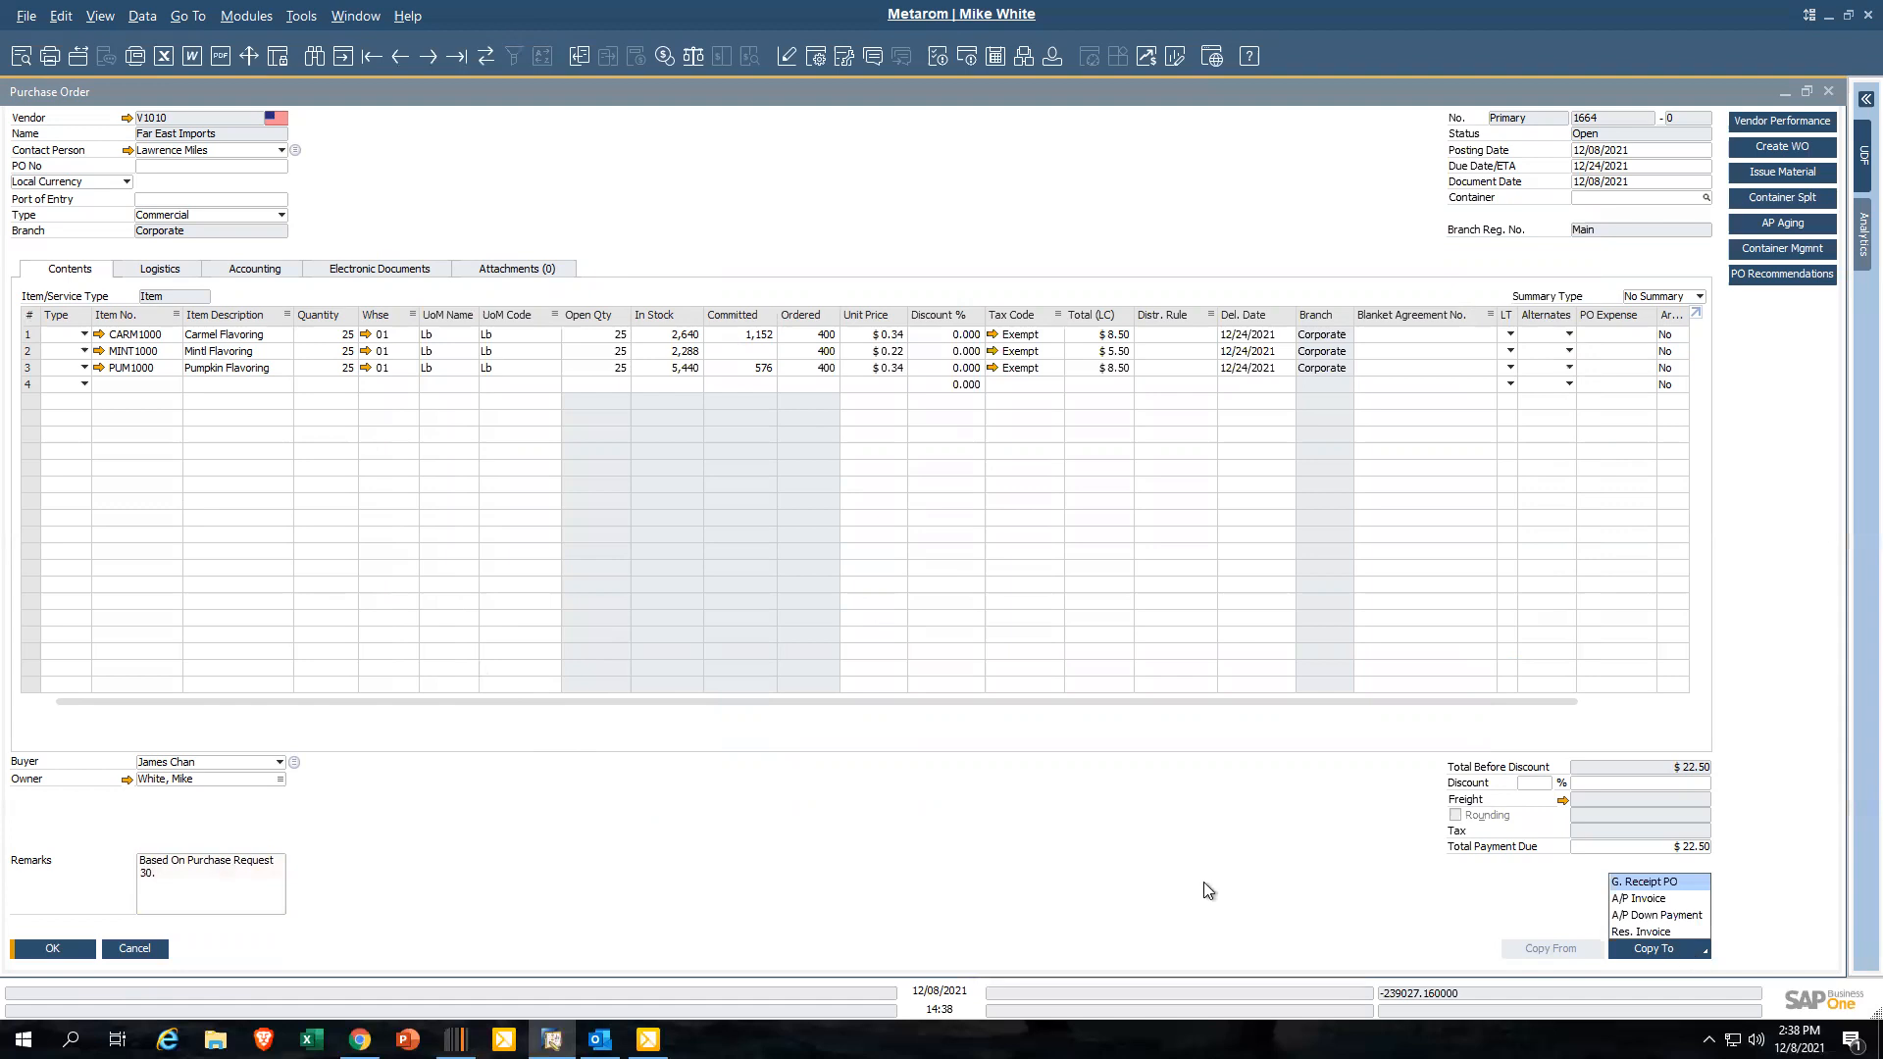
click(1138, 898)
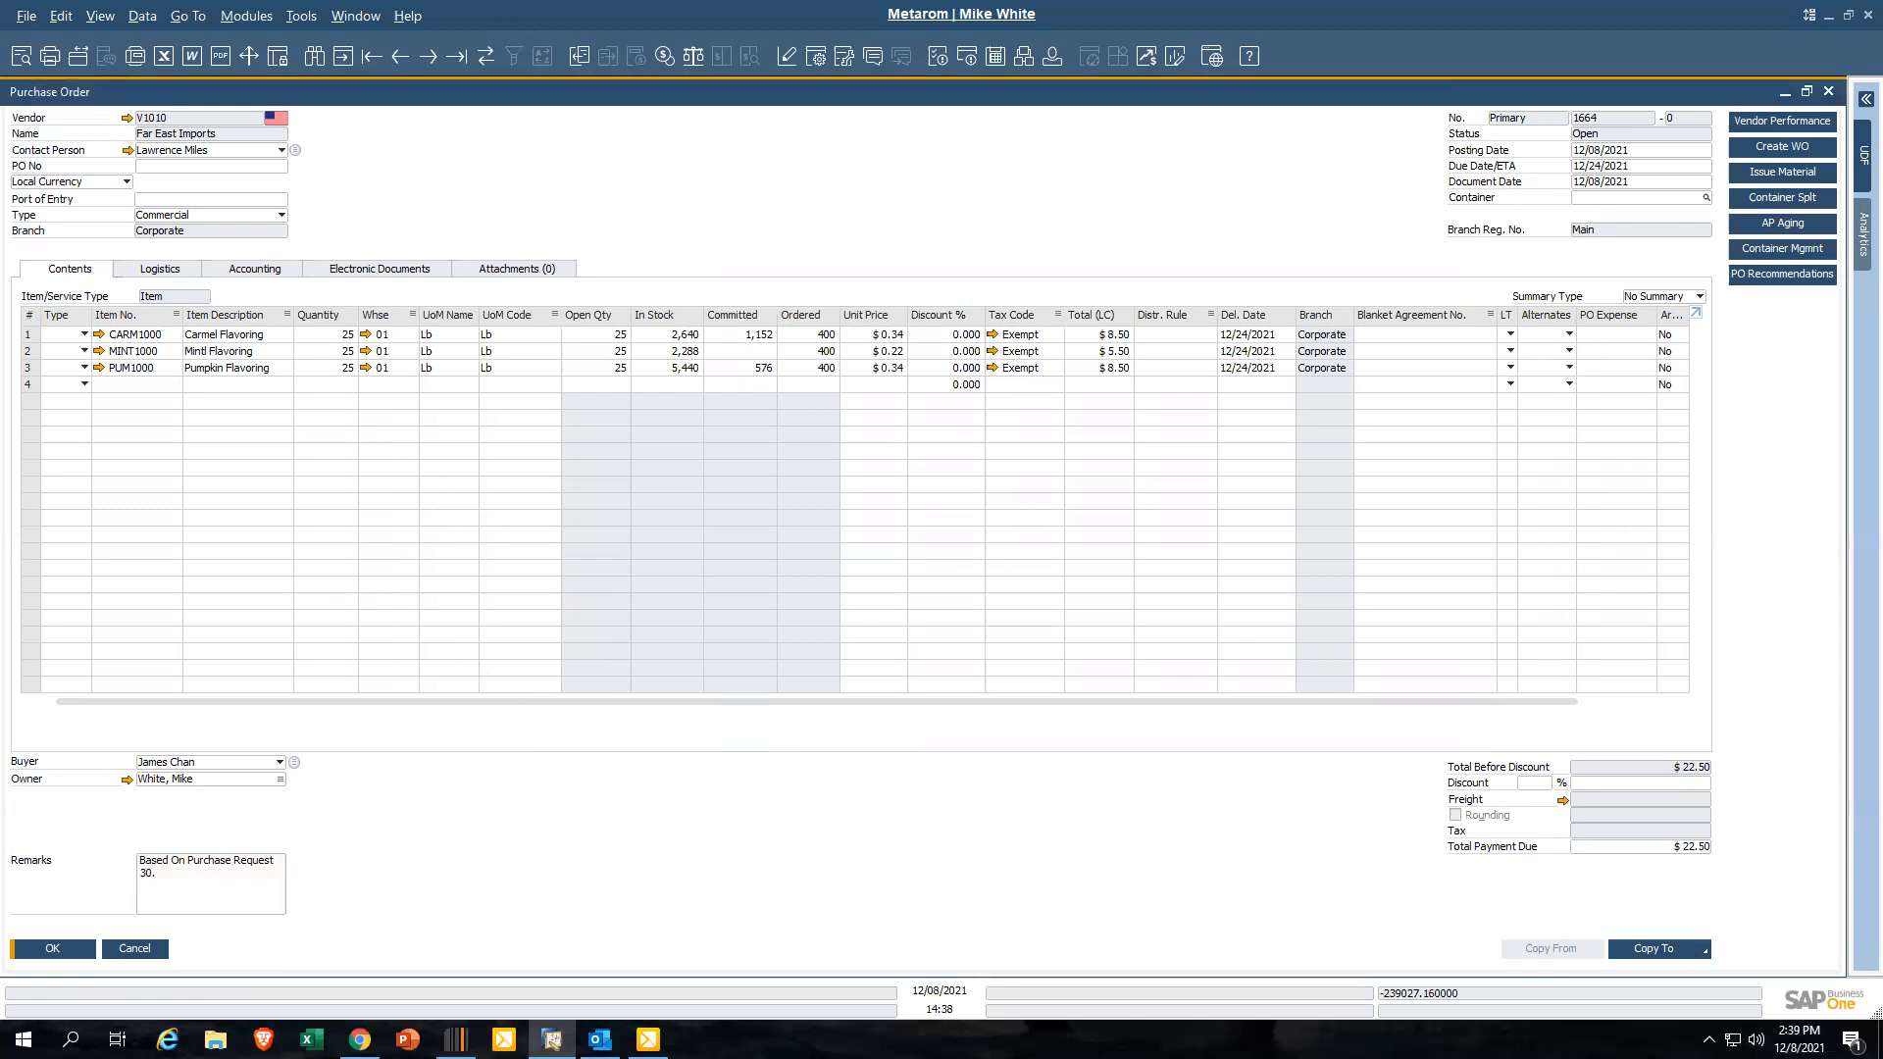
key(alt+Tab)
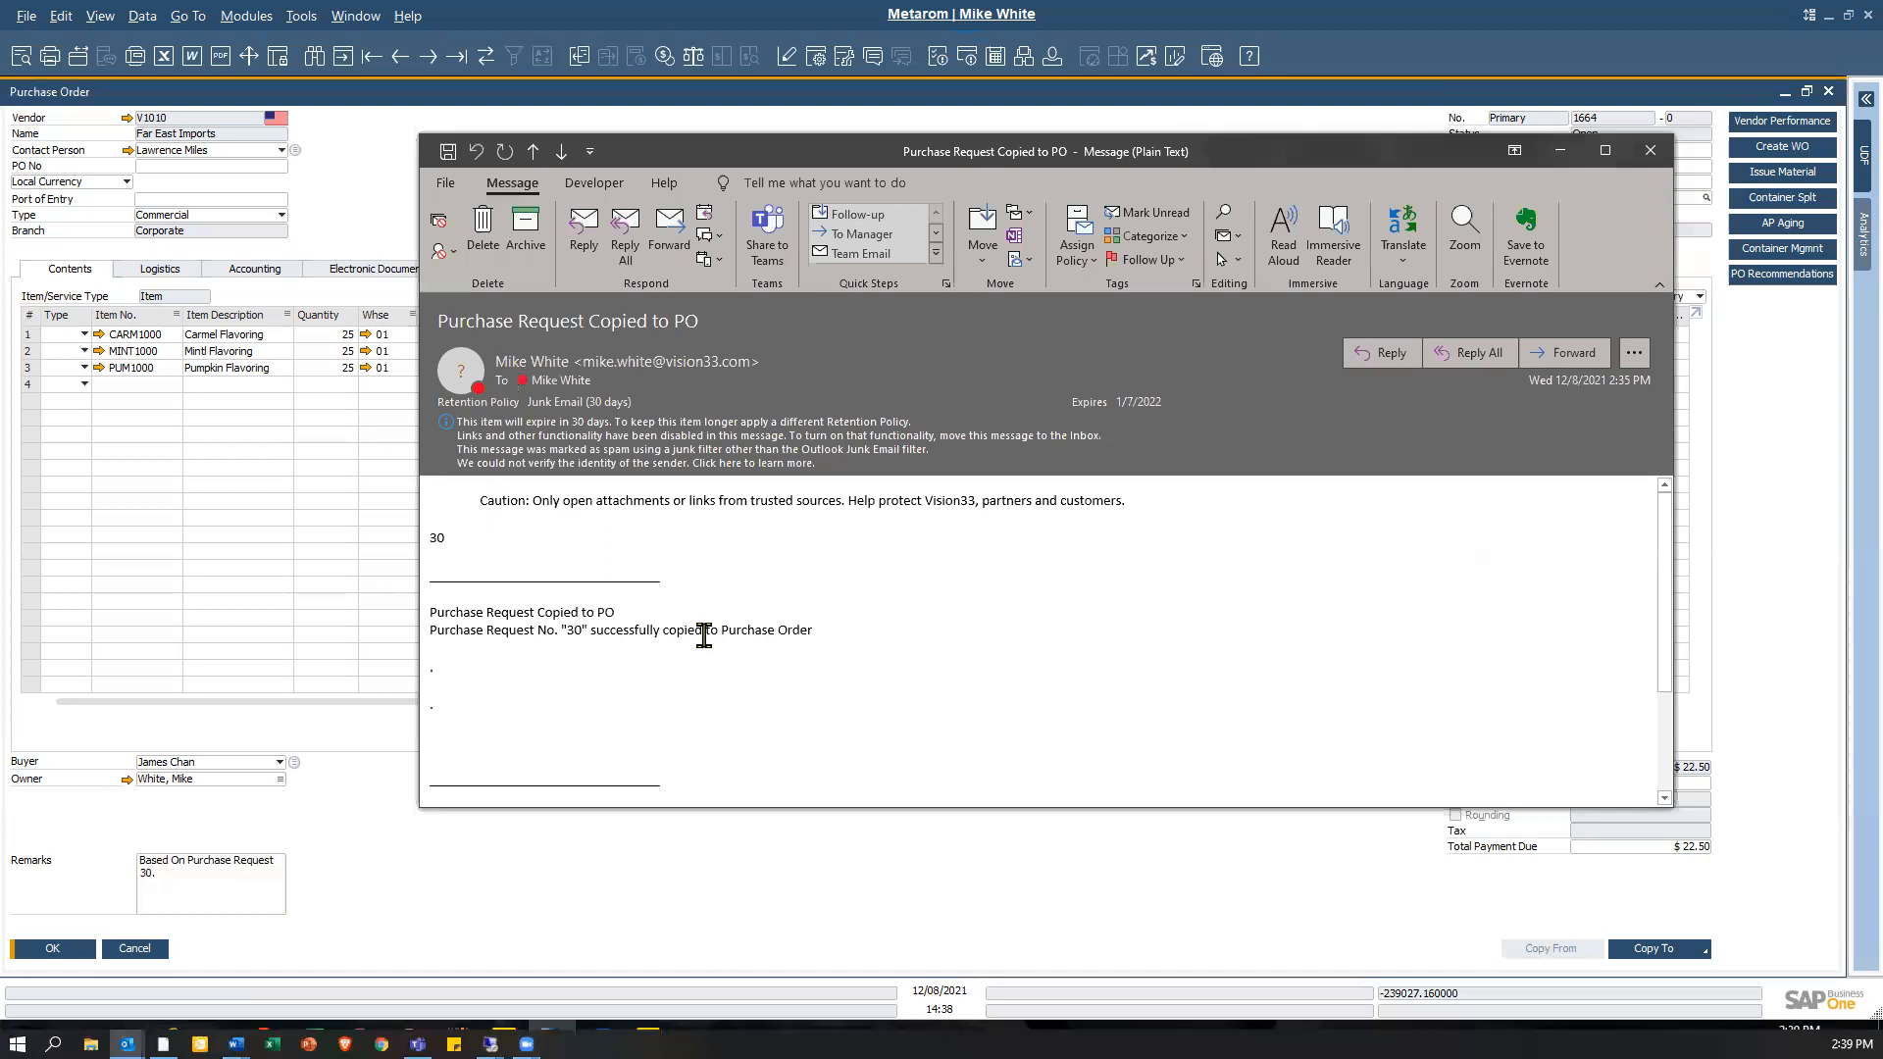
triple_click(444, 613)
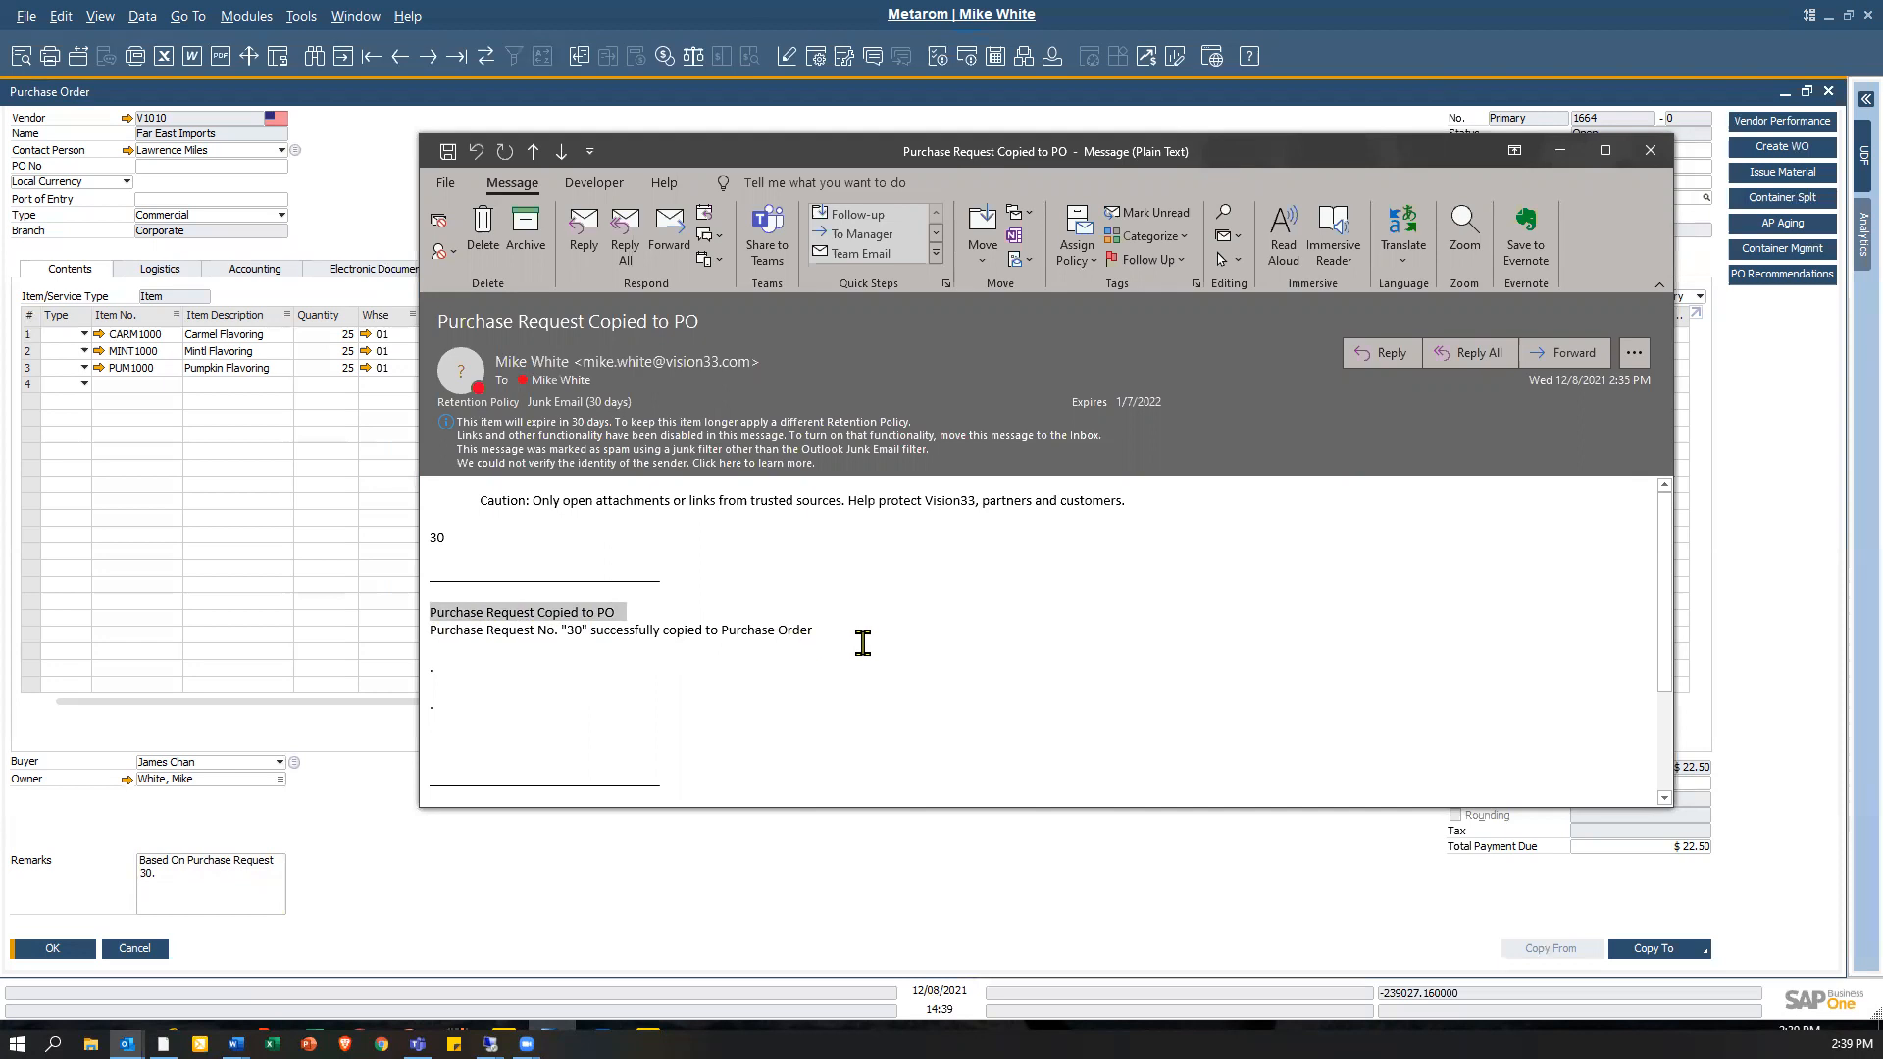
Finish reading the purchase request number in the e-mail, close it, and copy the purchase order to a Goods Receipt PO
drag(589, 629, 543, 622)
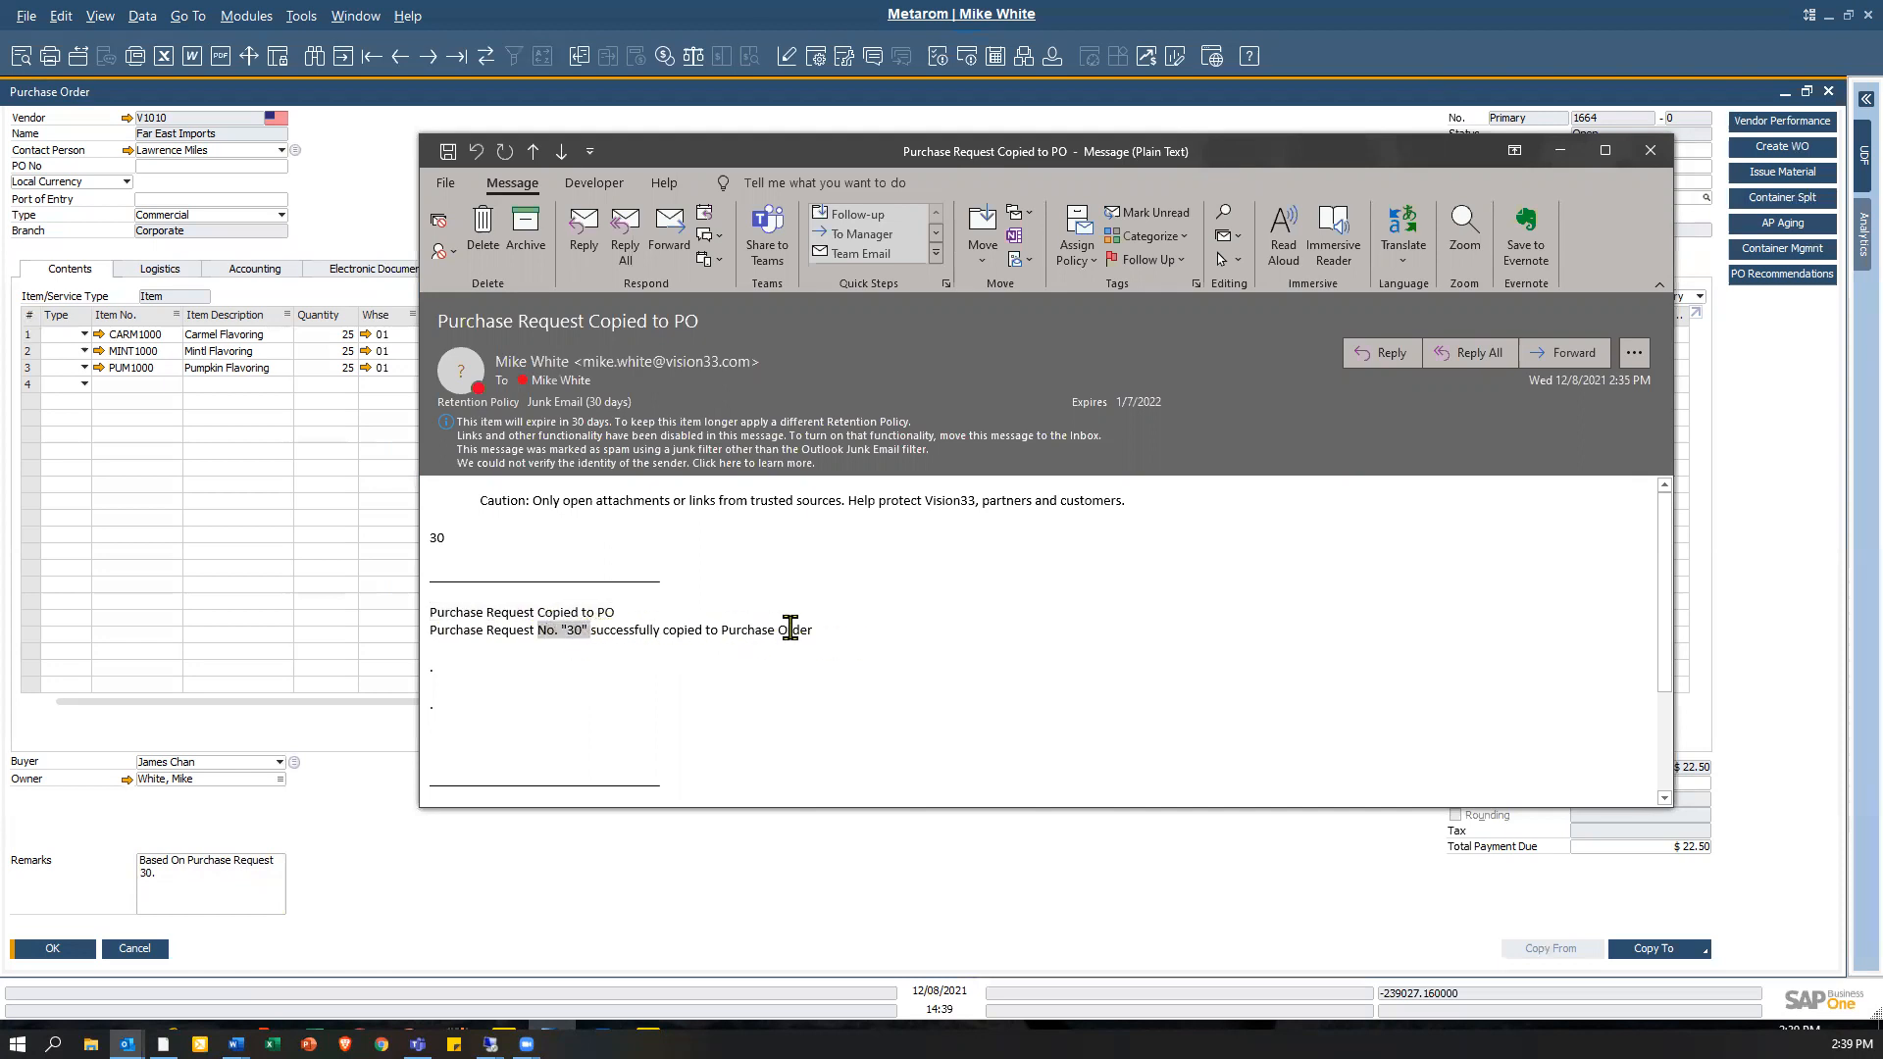
click(1650, 154)
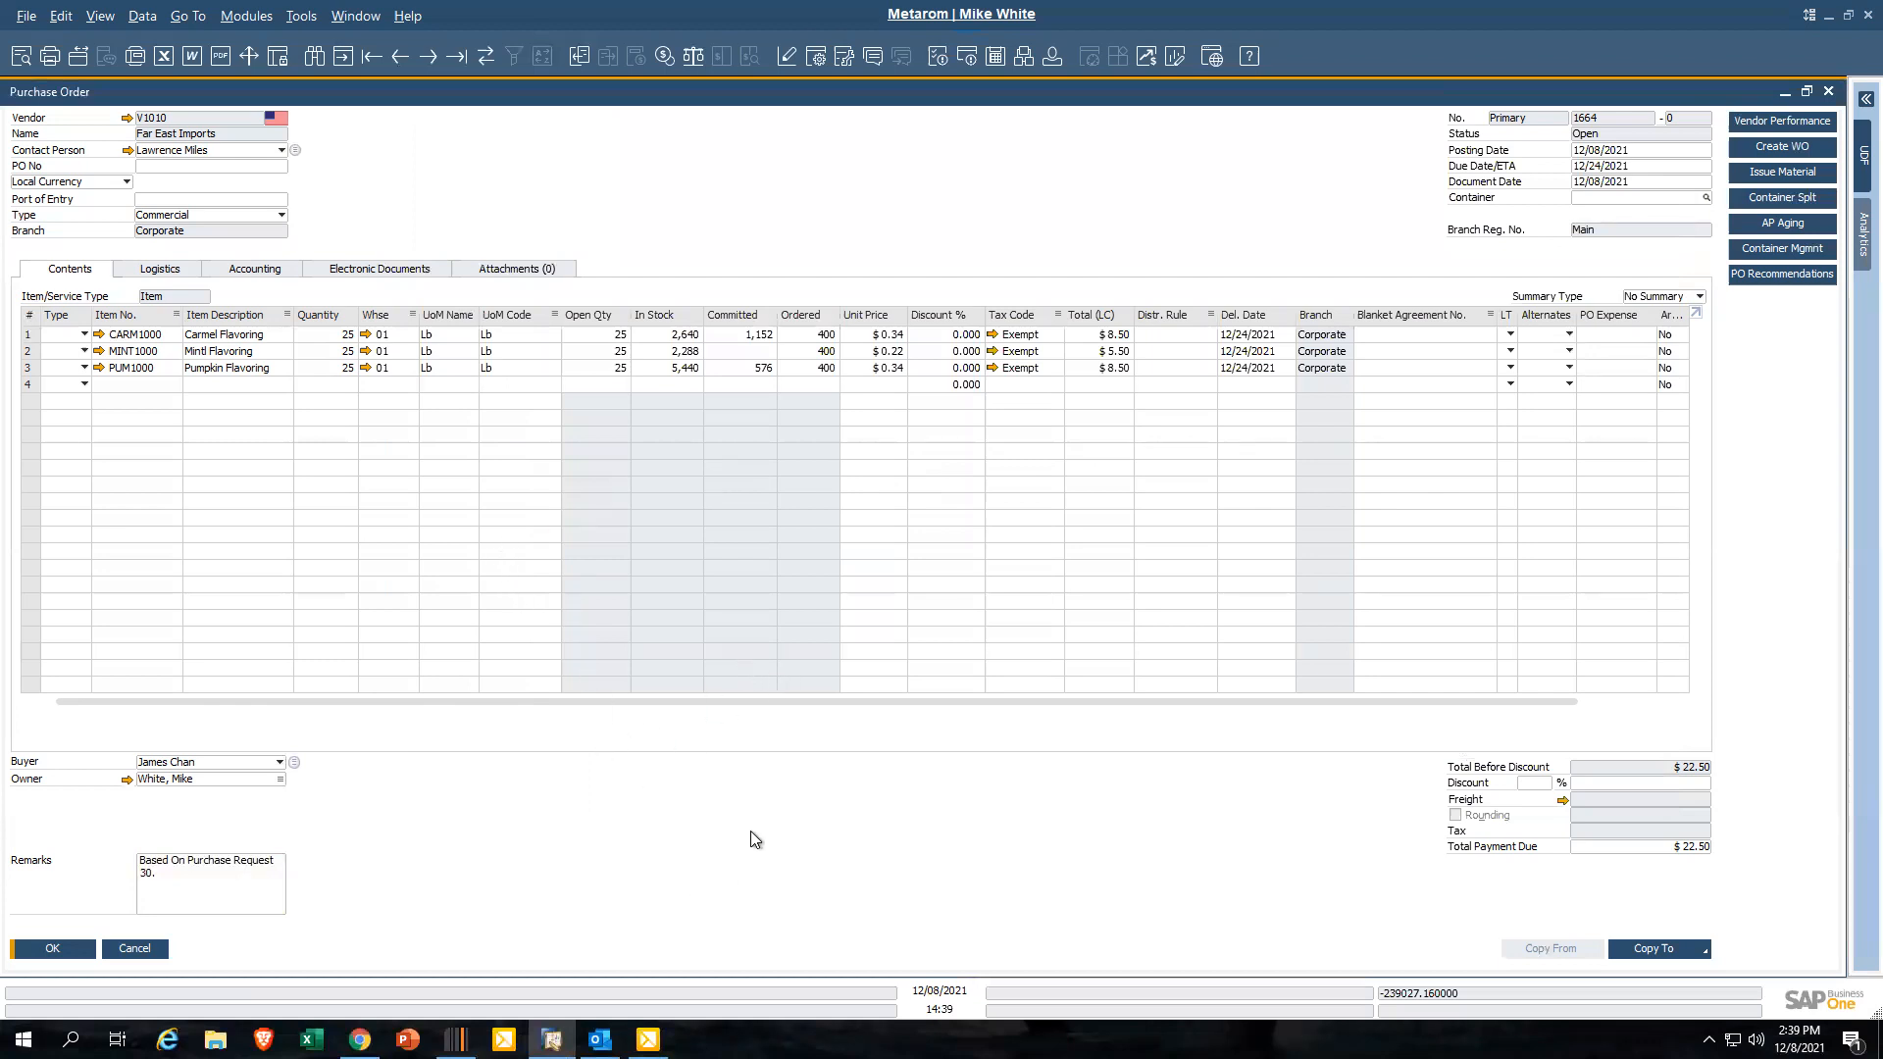
click(1706, 951)
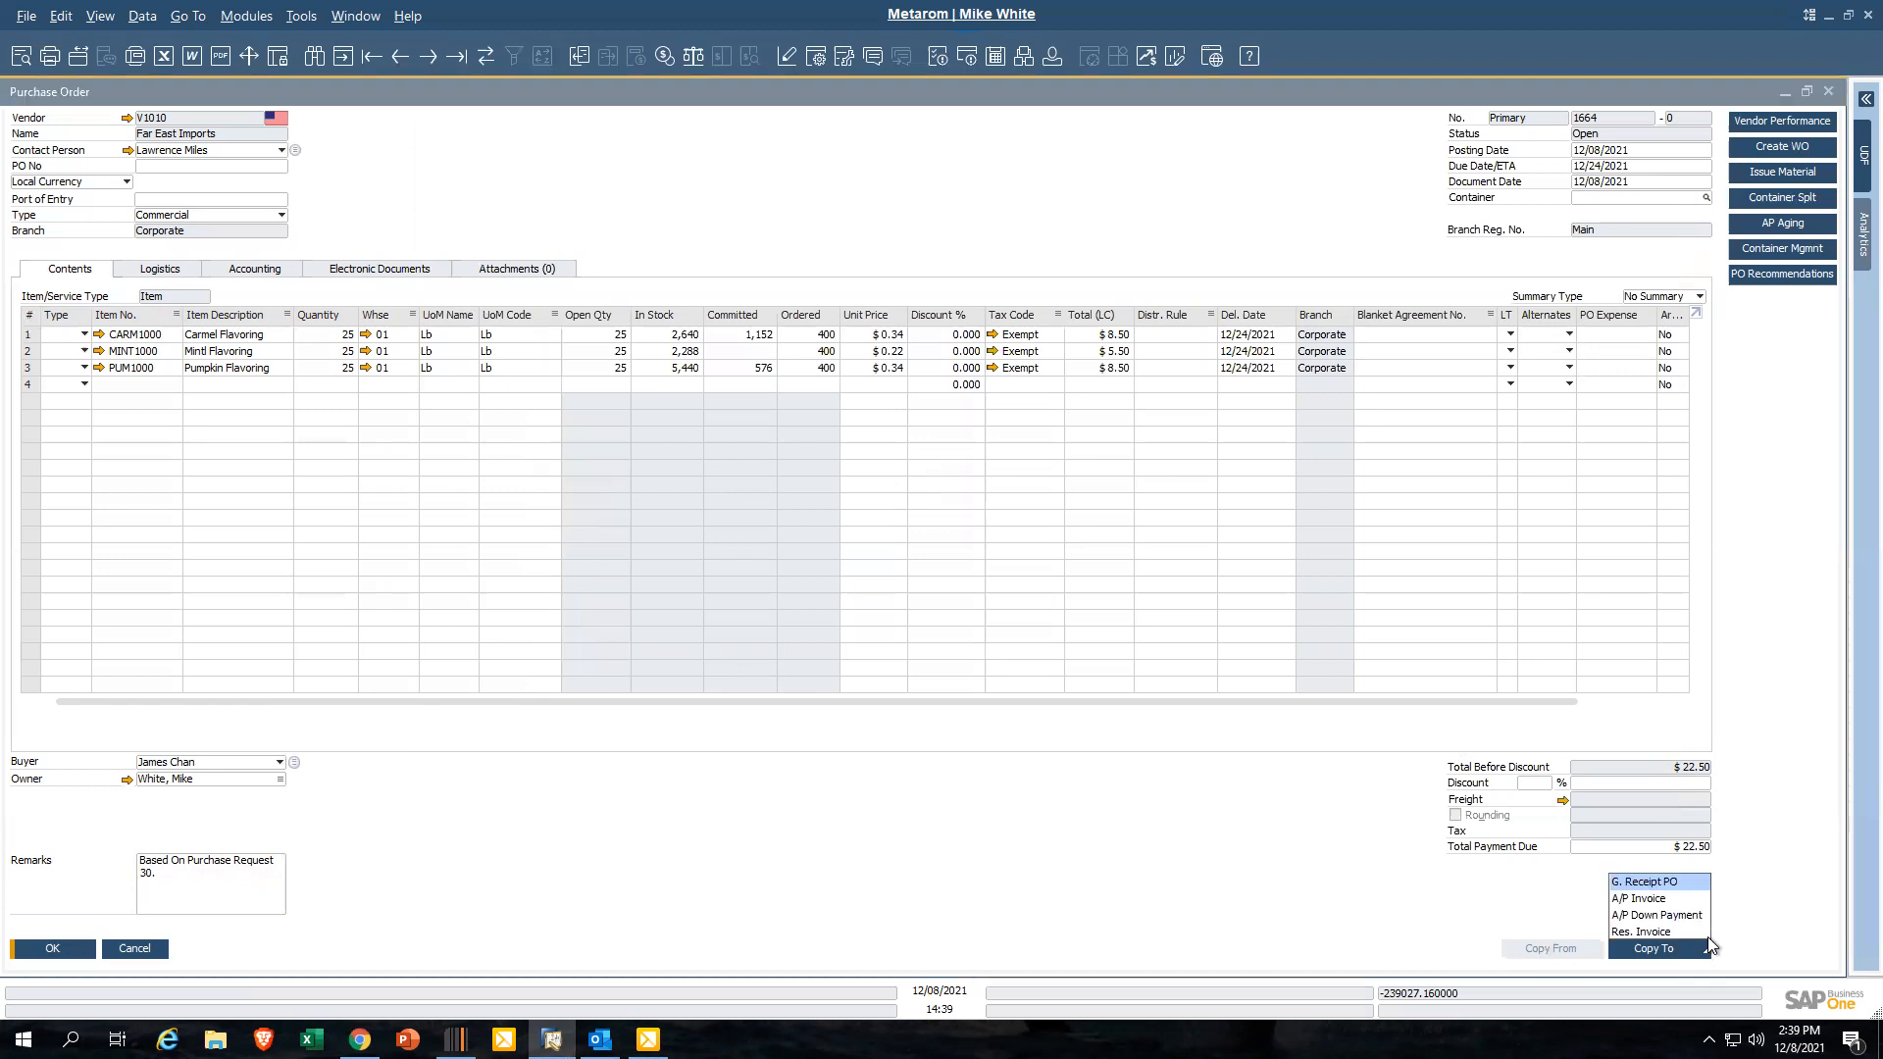
click(1664, 883)
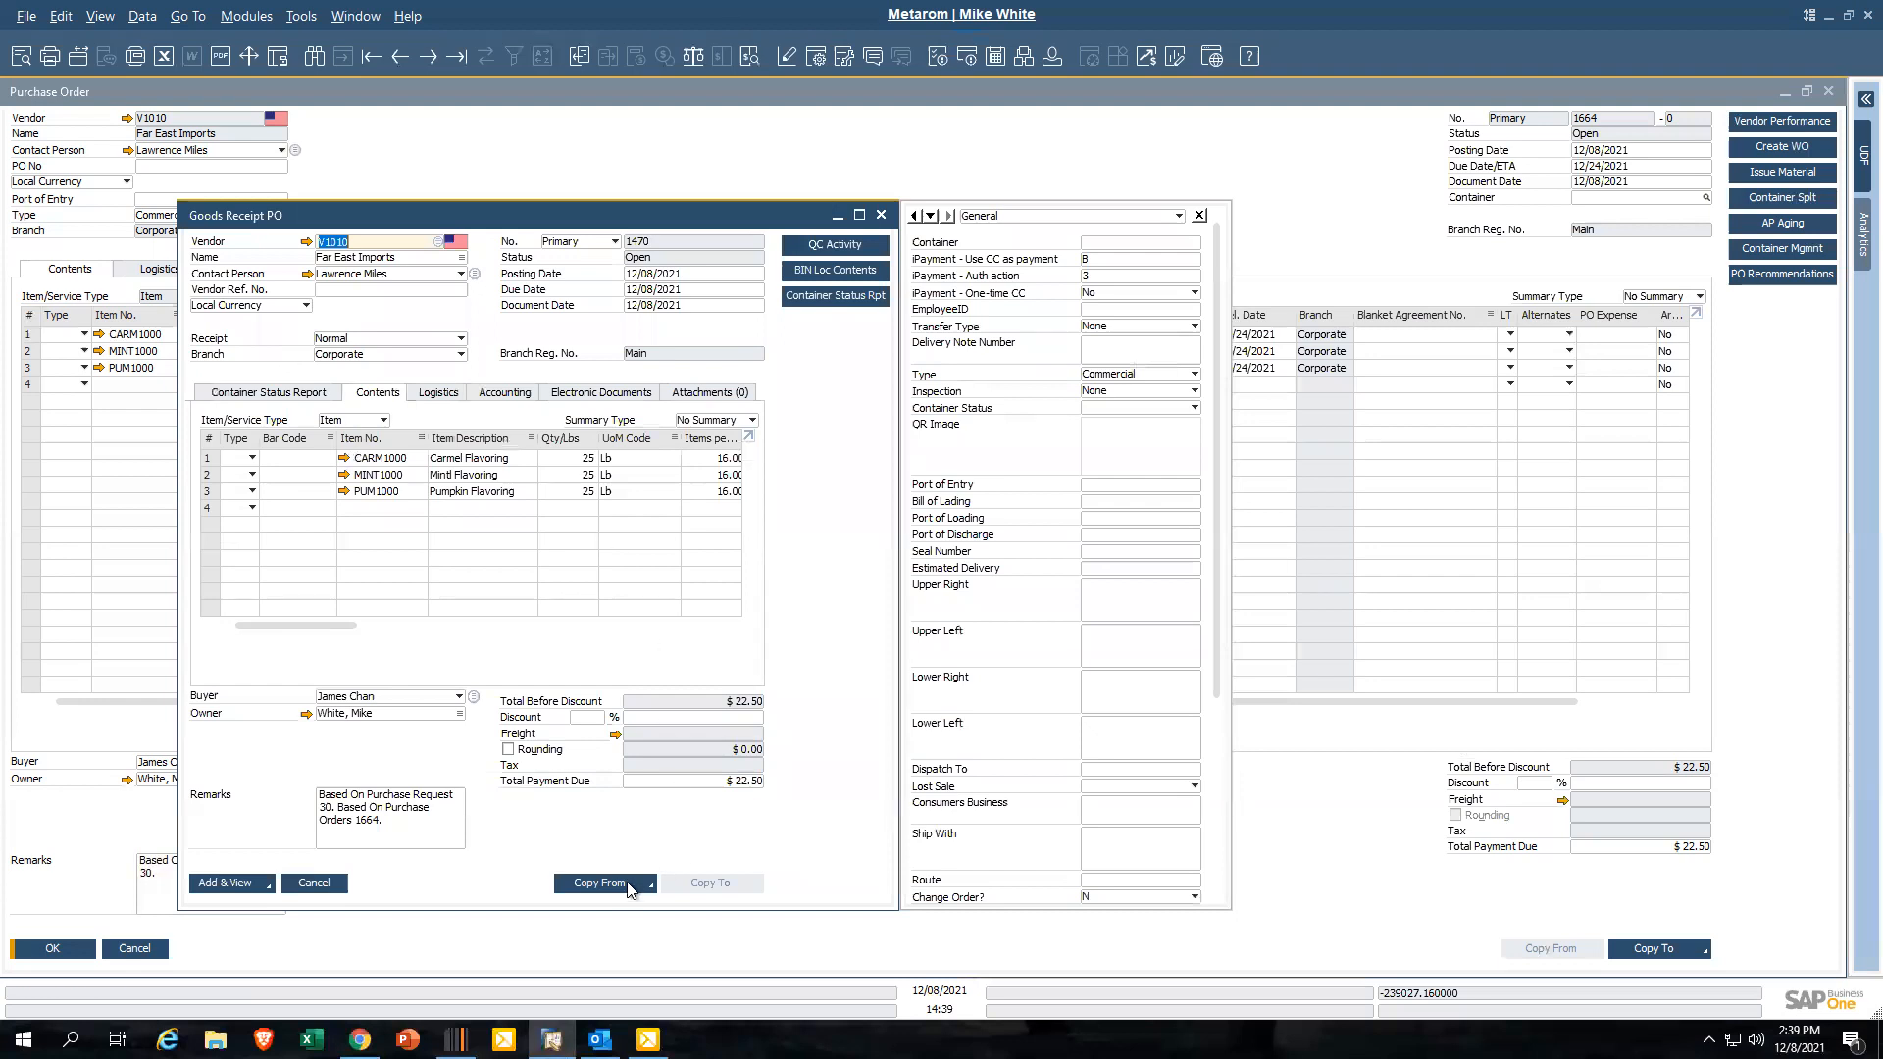
Switch to the handheld scanner emulator, examine its production issue screen, then minimize the emulator
click(453, 1039)
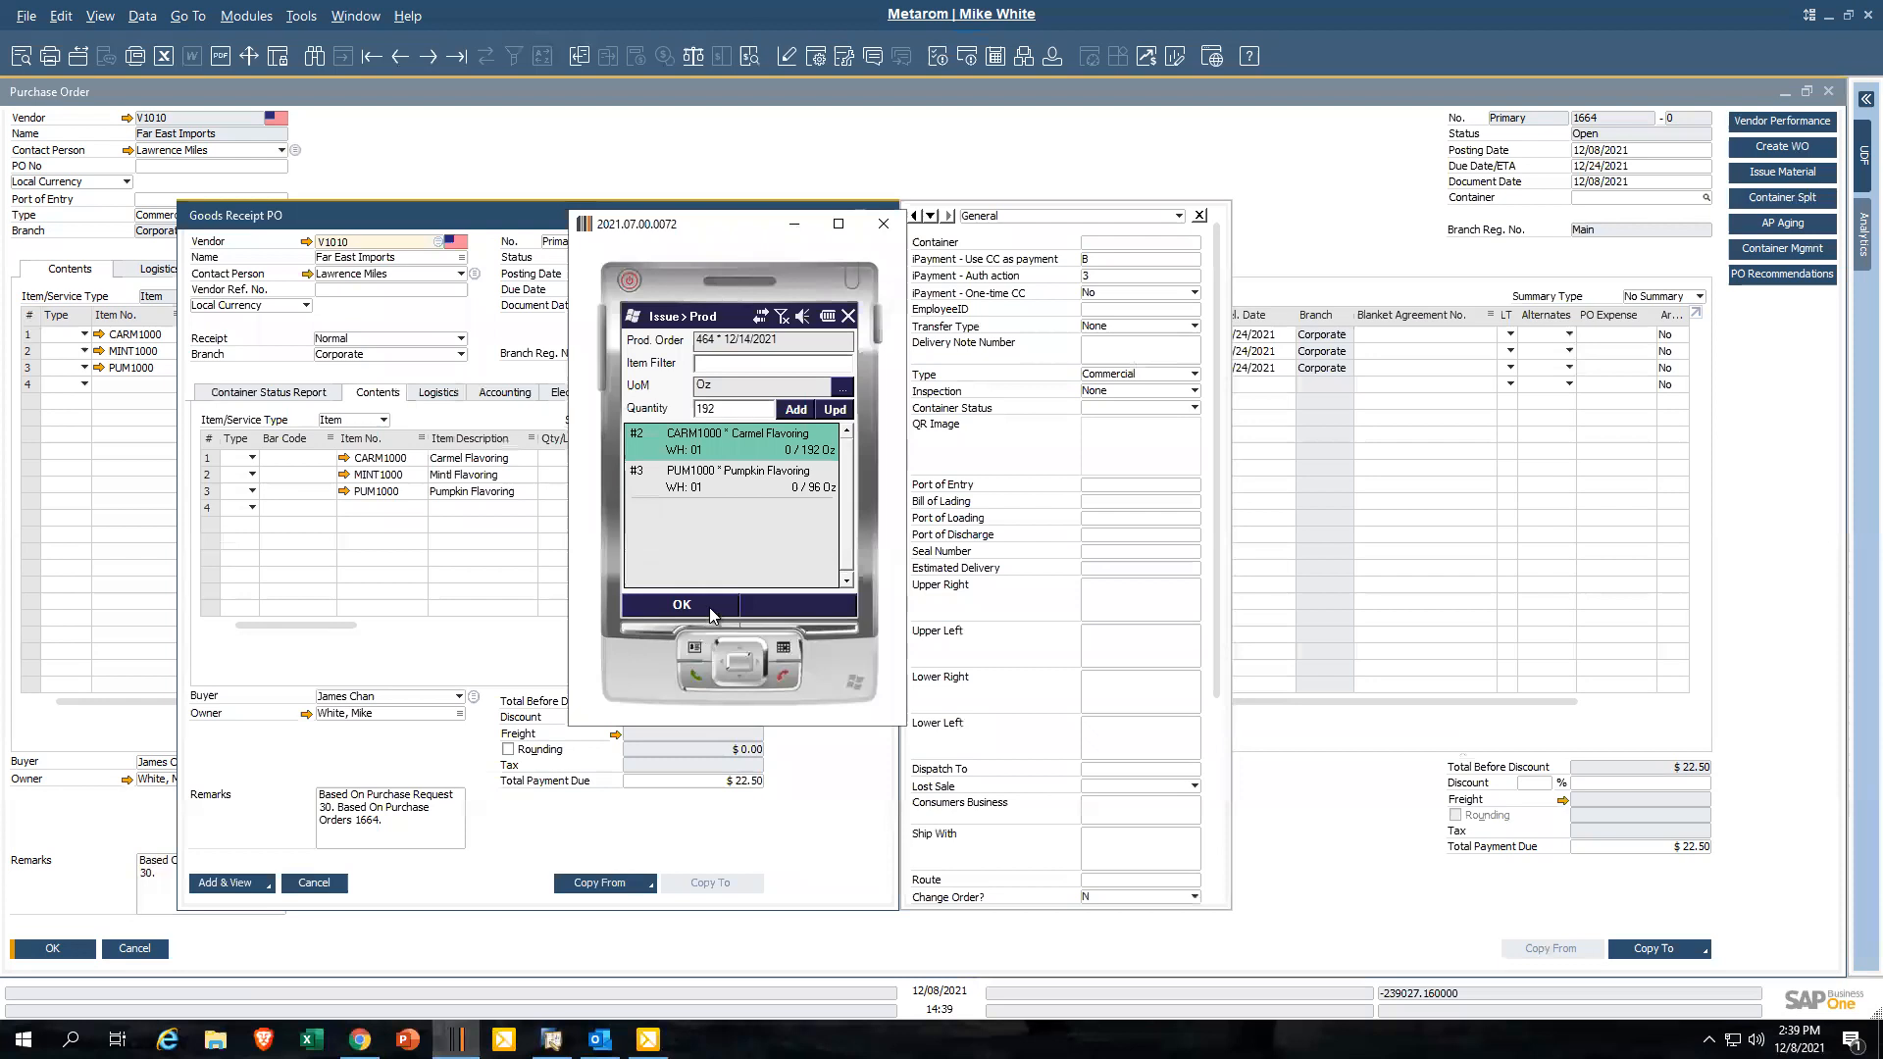
click(749, 349)
click(948, 578)
click(687, 605)
click(798, 227)
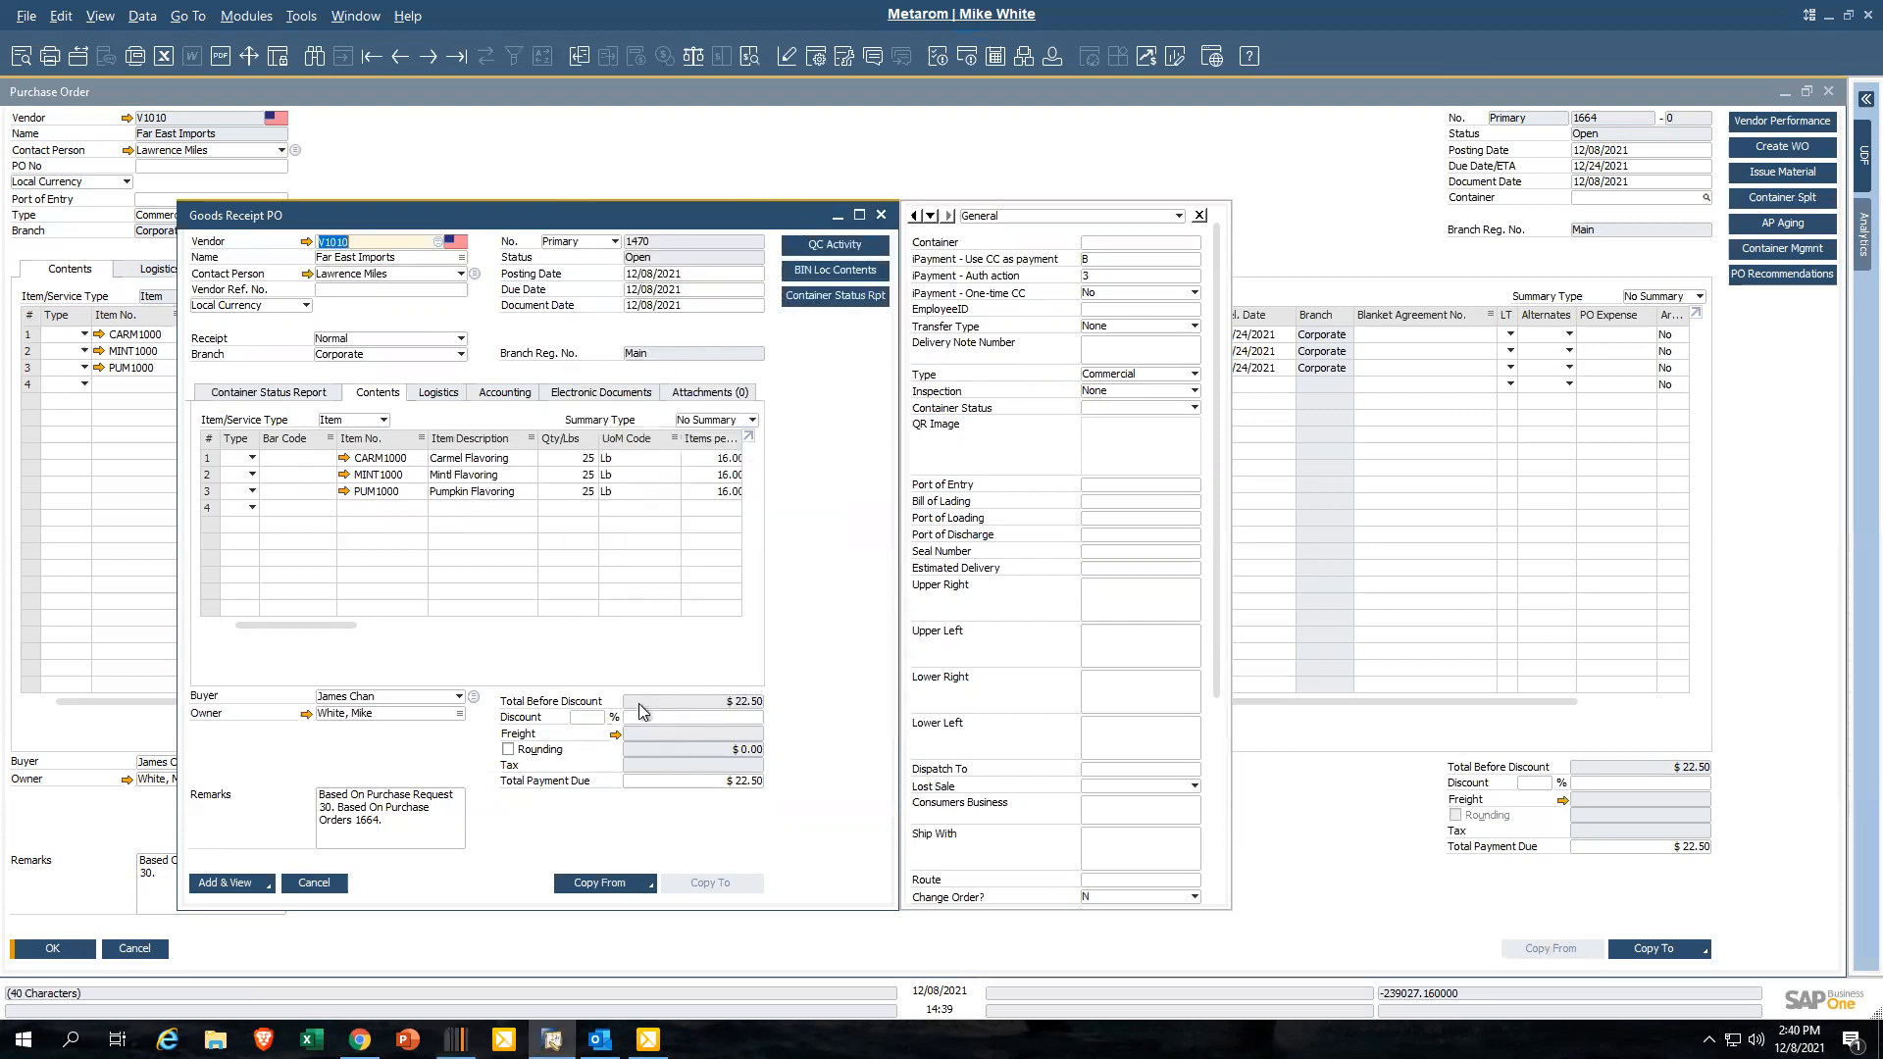
Start adding the goods receipt and generate a batch number for all 25 lb of Carmel Flavoring in the batch setup
click(244, 885)
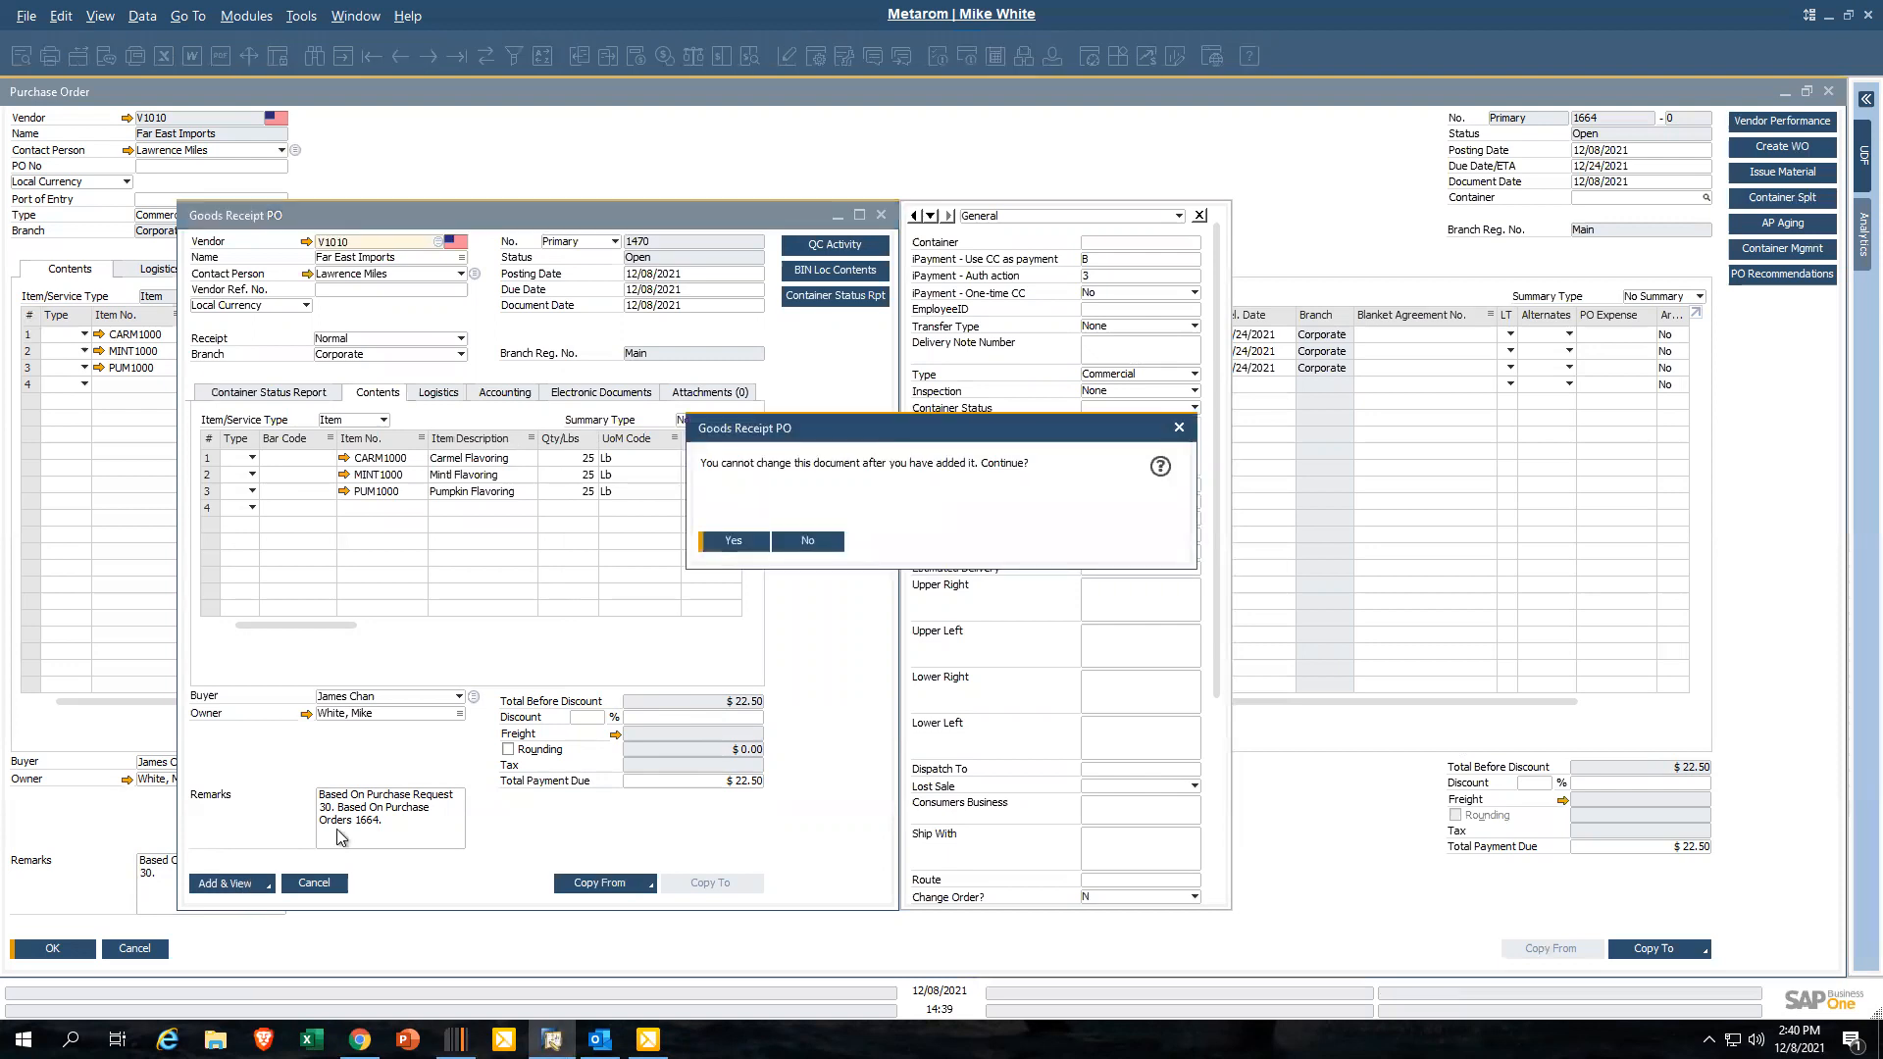
click(742, 549)
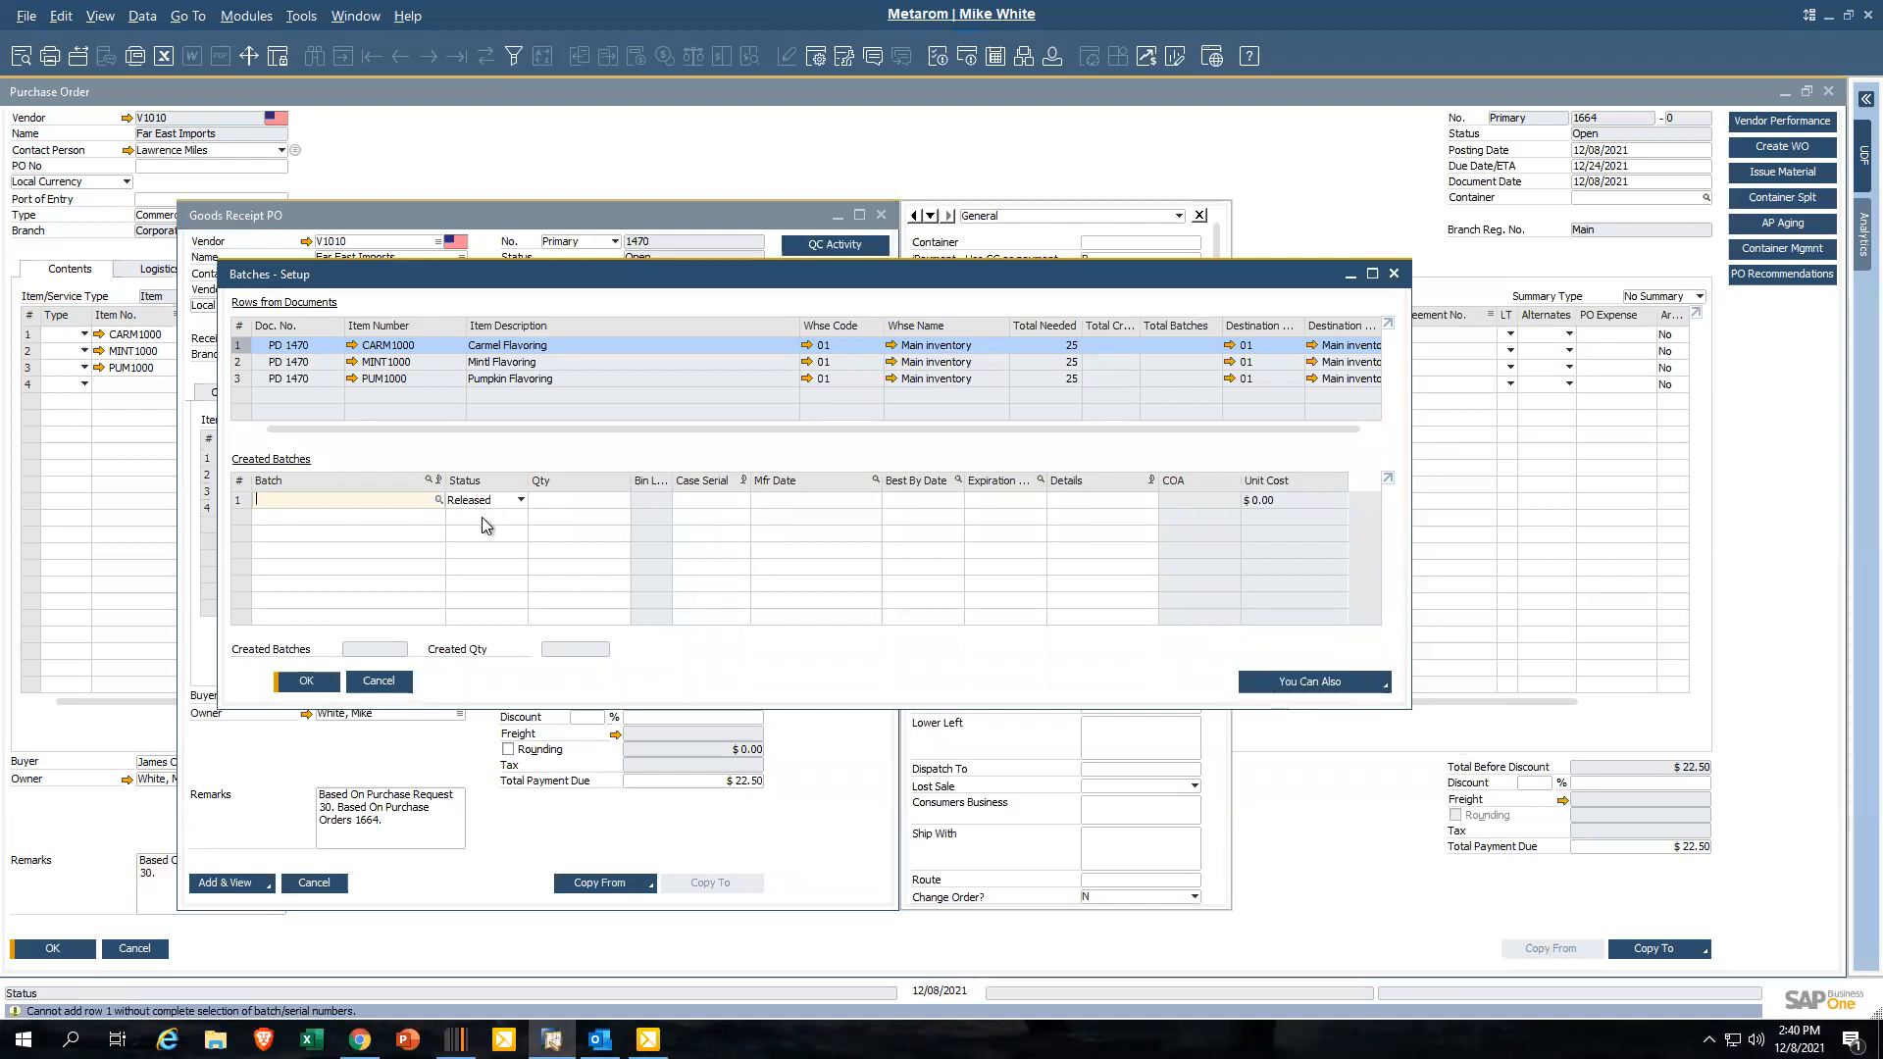
click(435, 502)
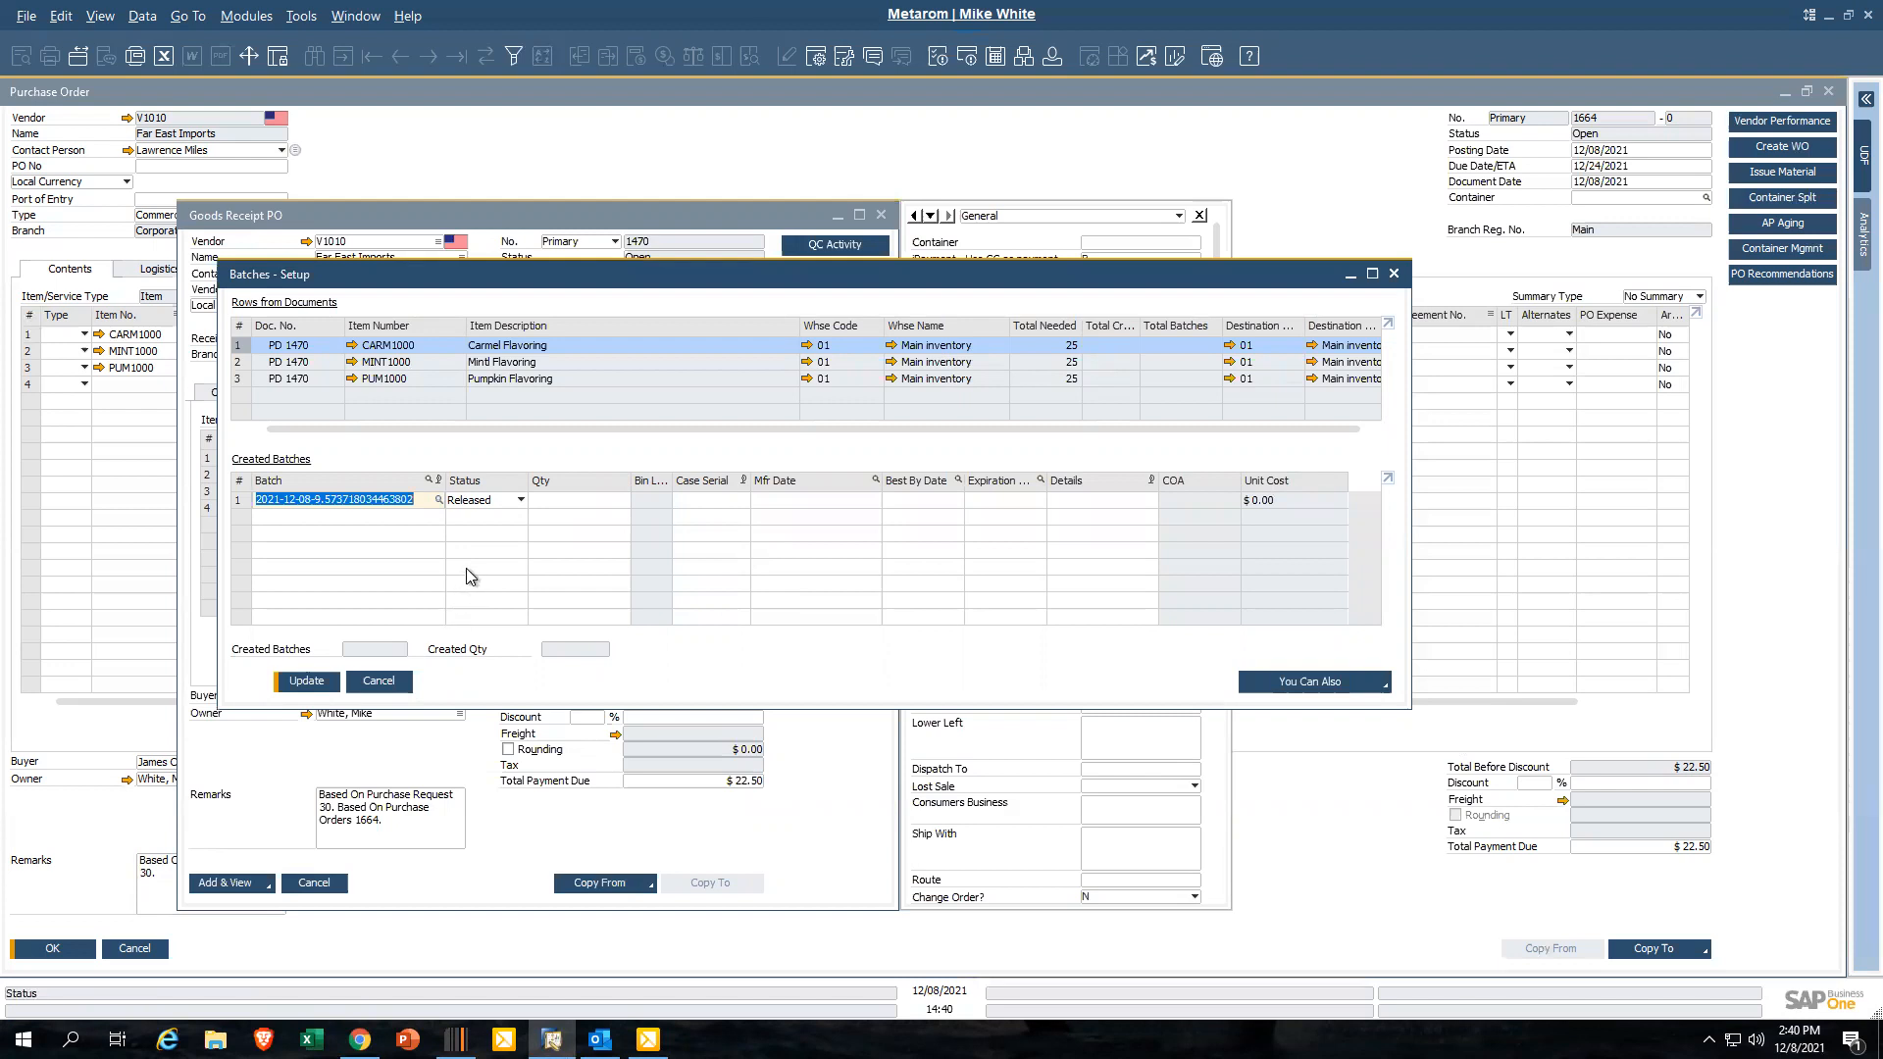
key(Tab)
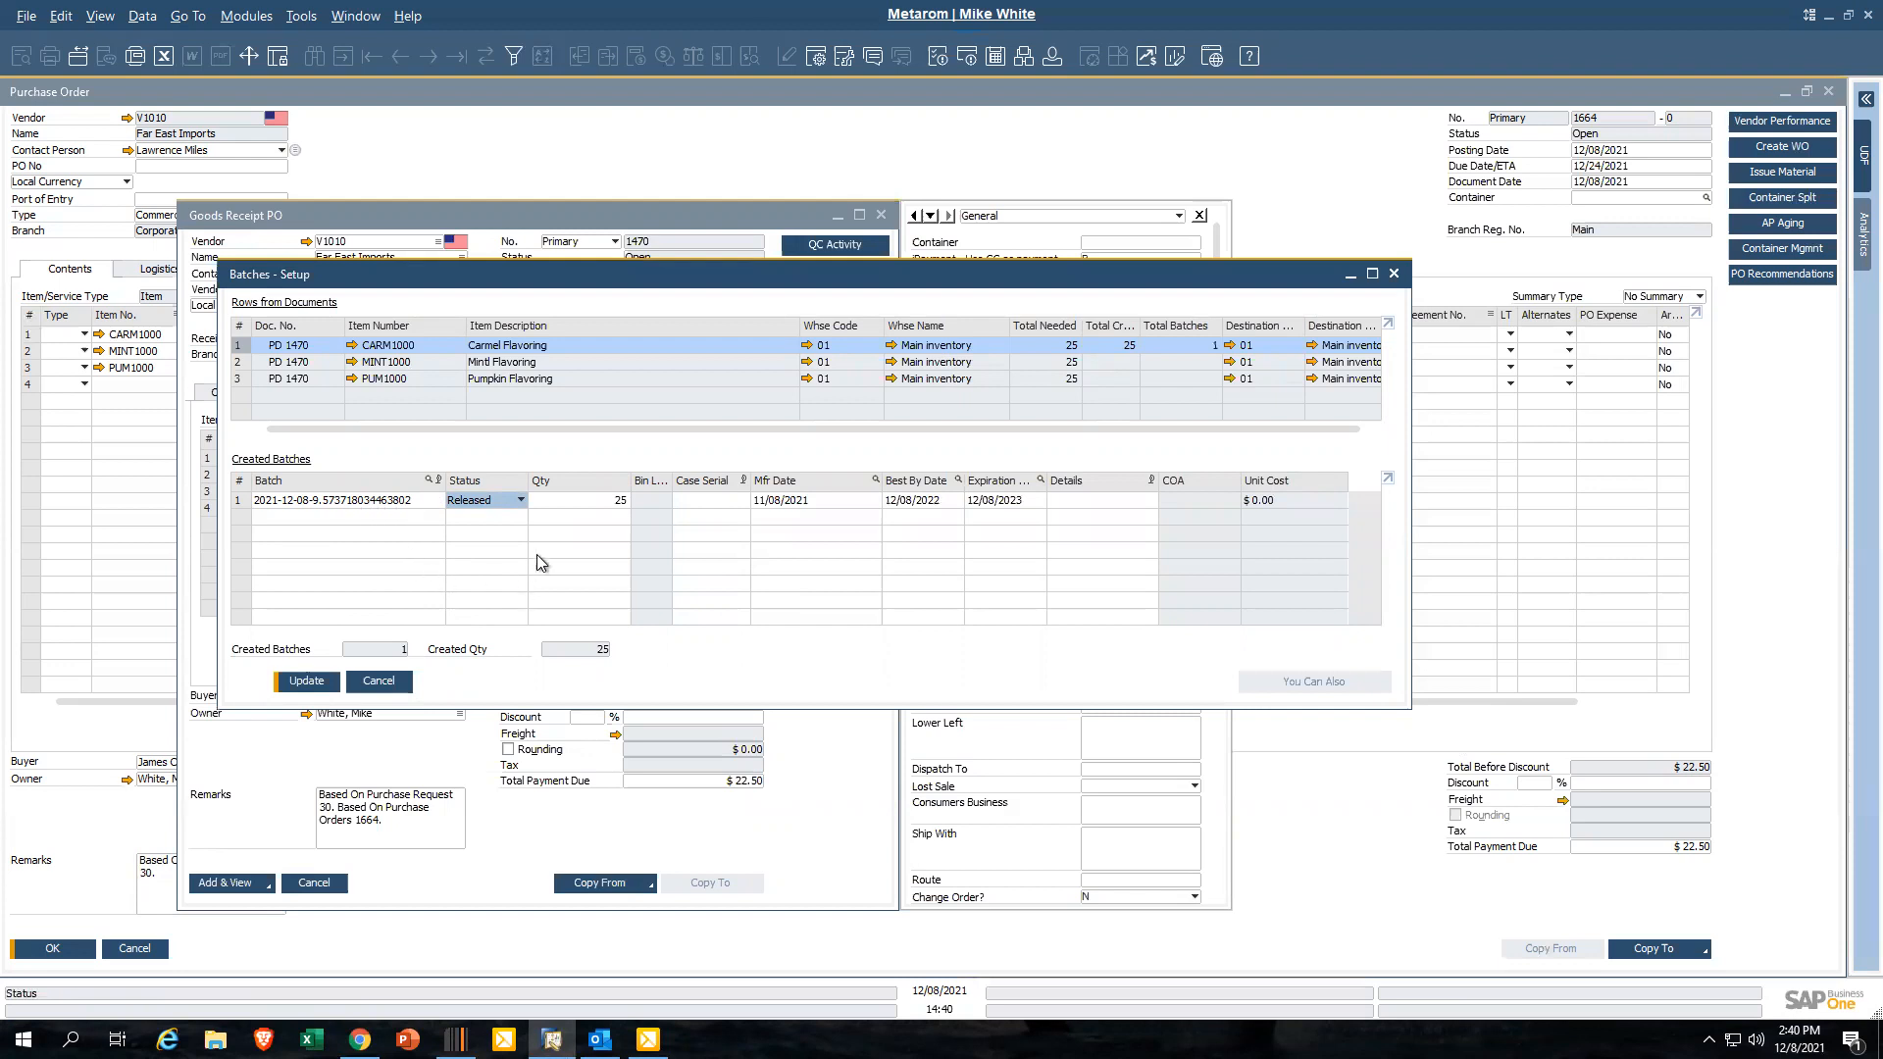
Try the Locked status on the Carmel Flavoring batch, then set it back to Released
click(523, 501)
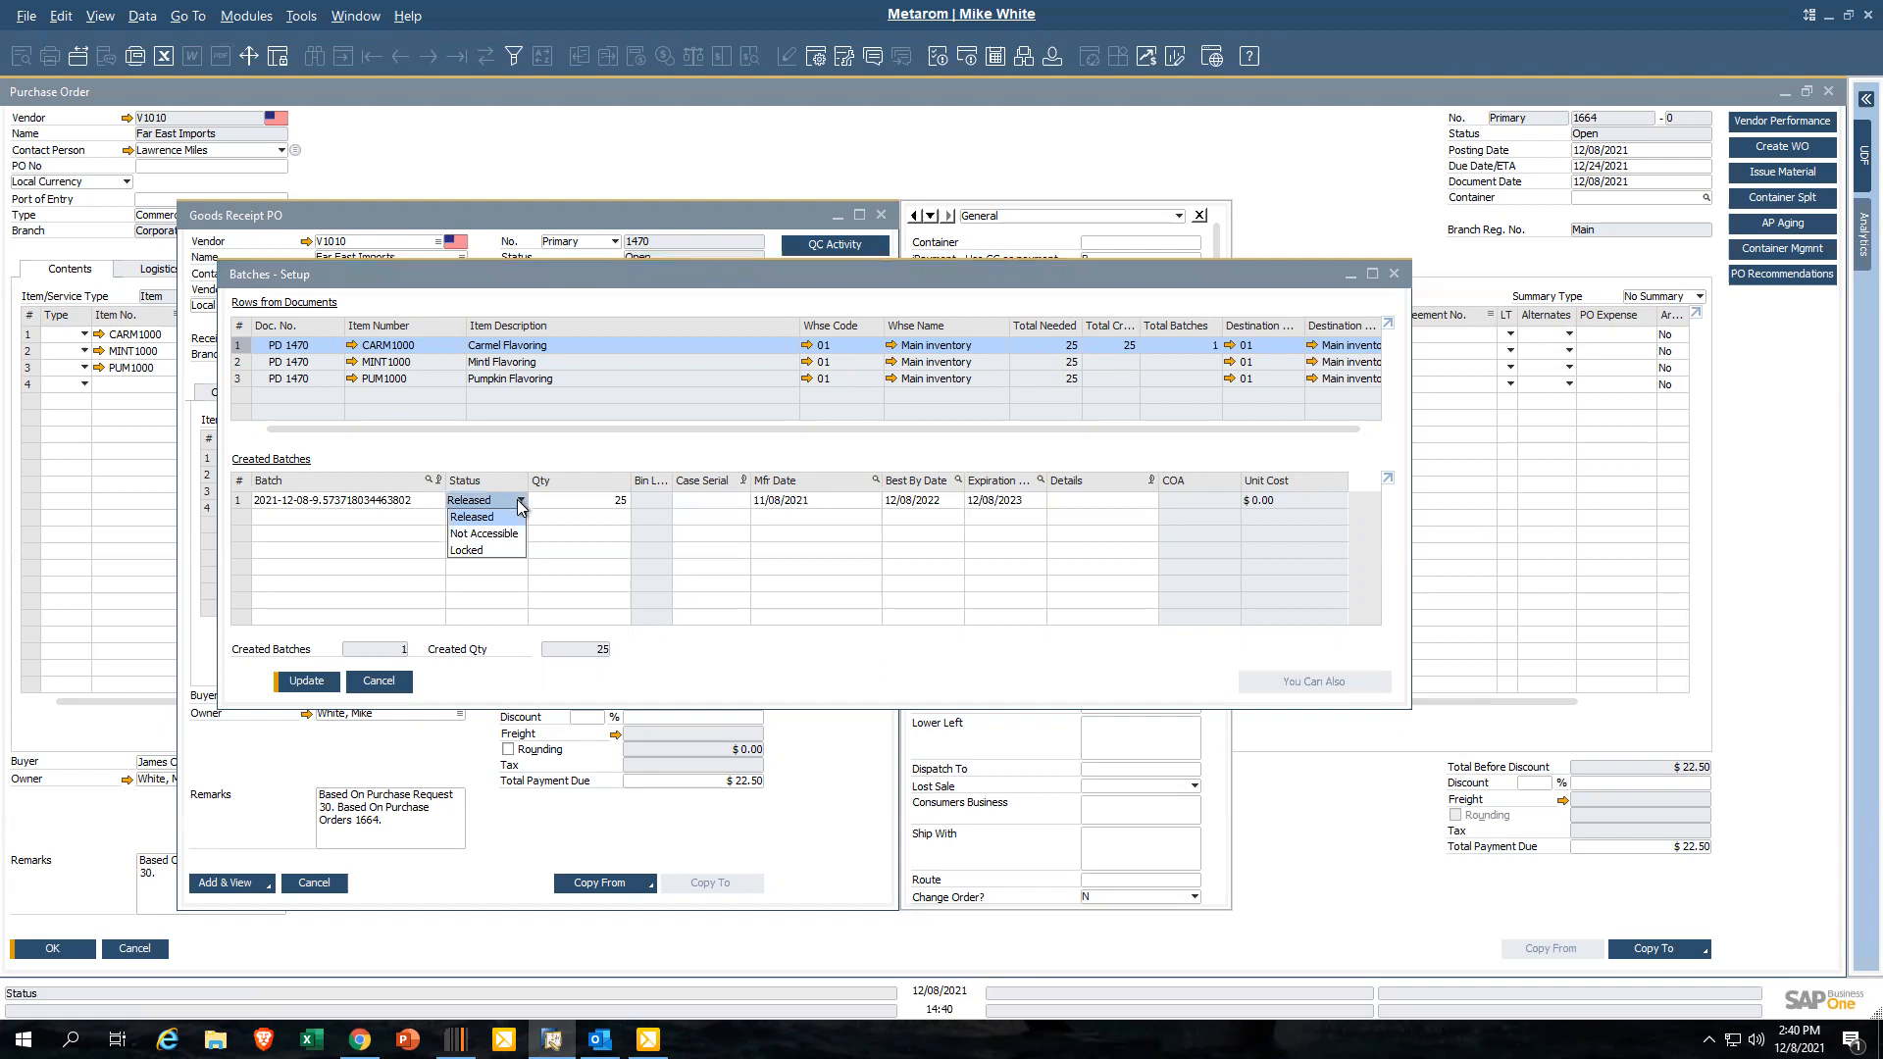
click(486, 550)
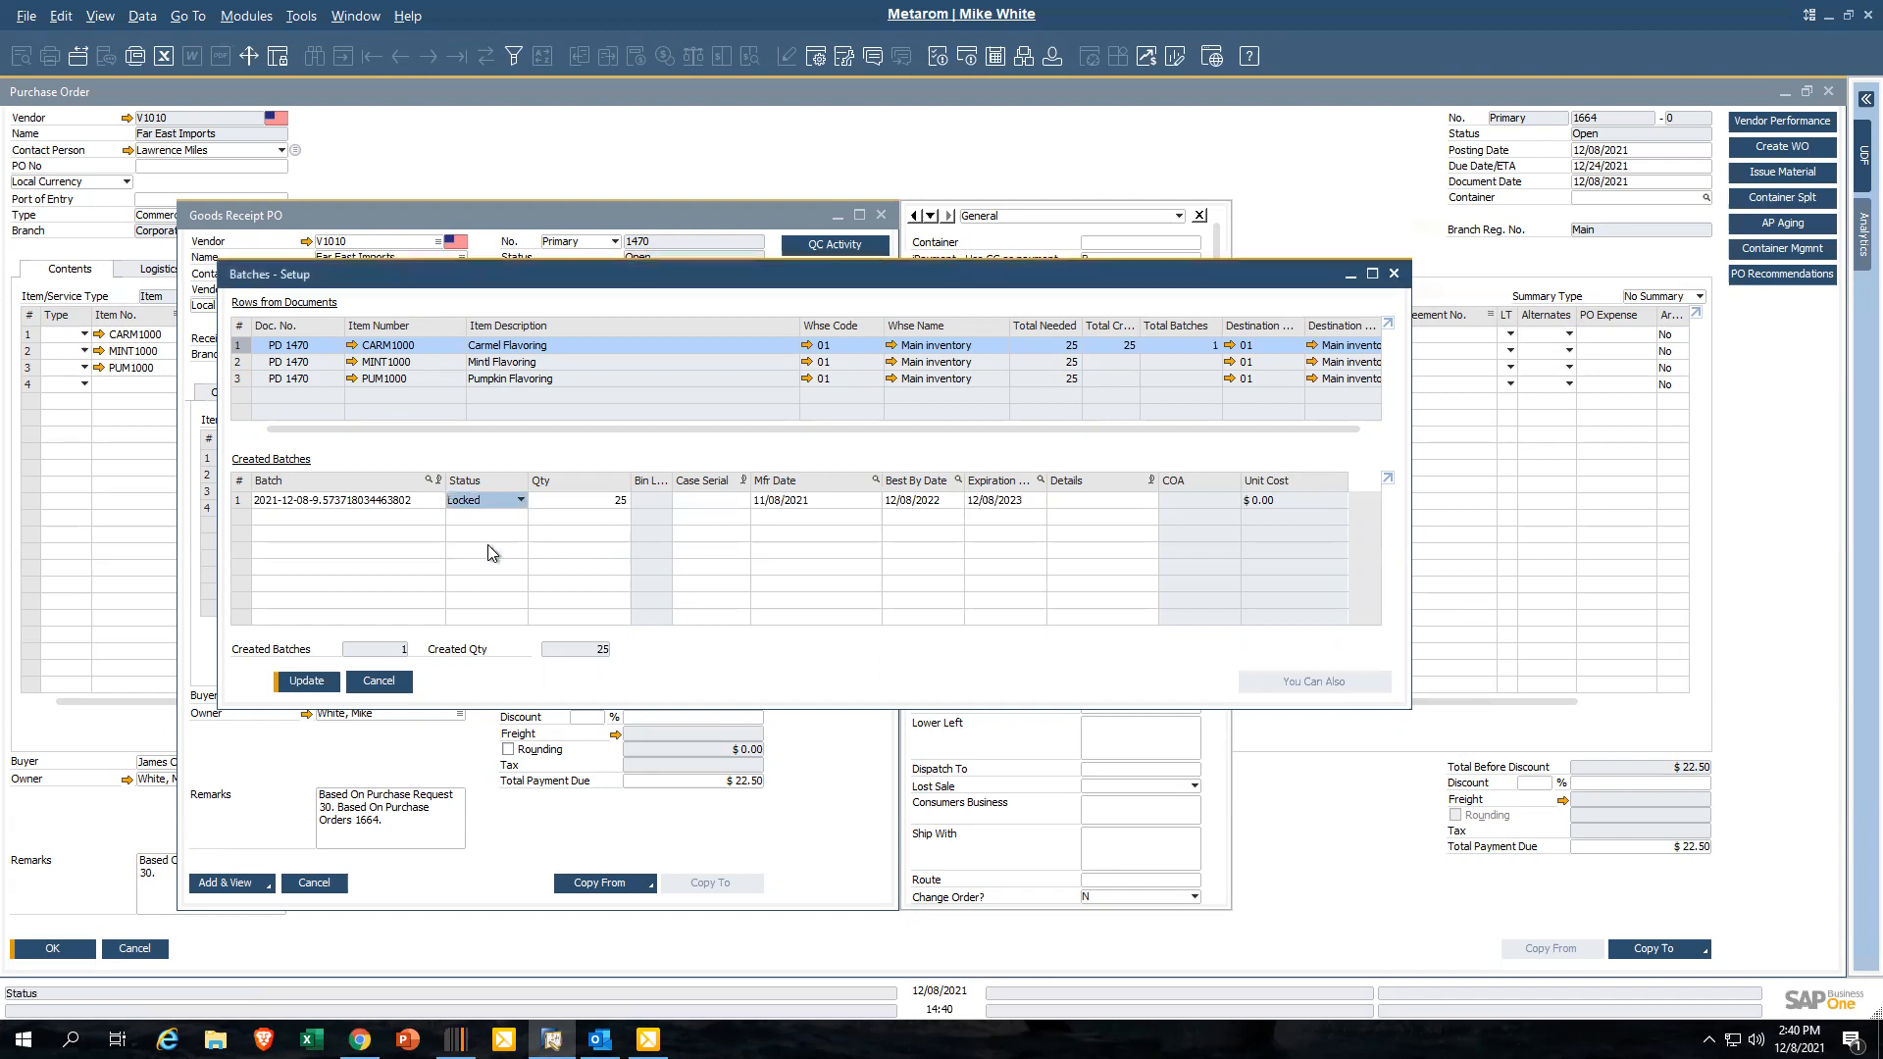
click(522, 501)
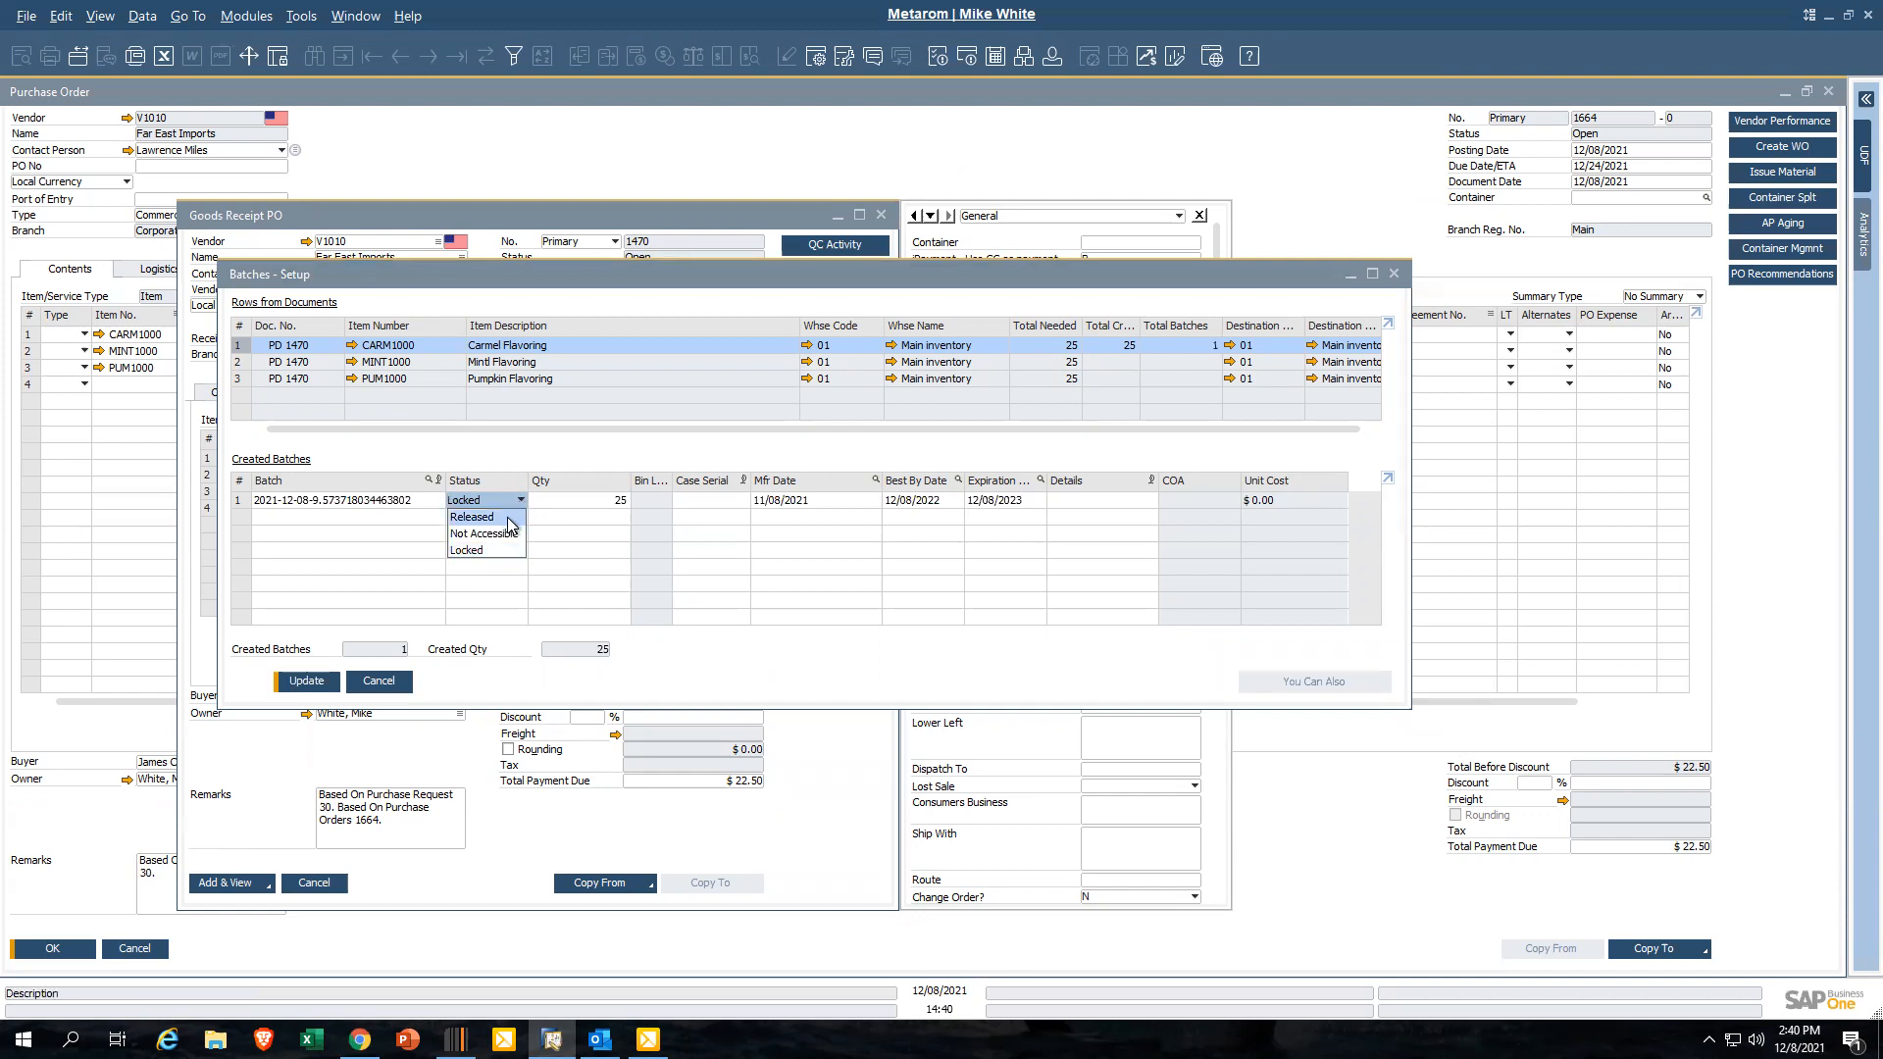
key(Tab)
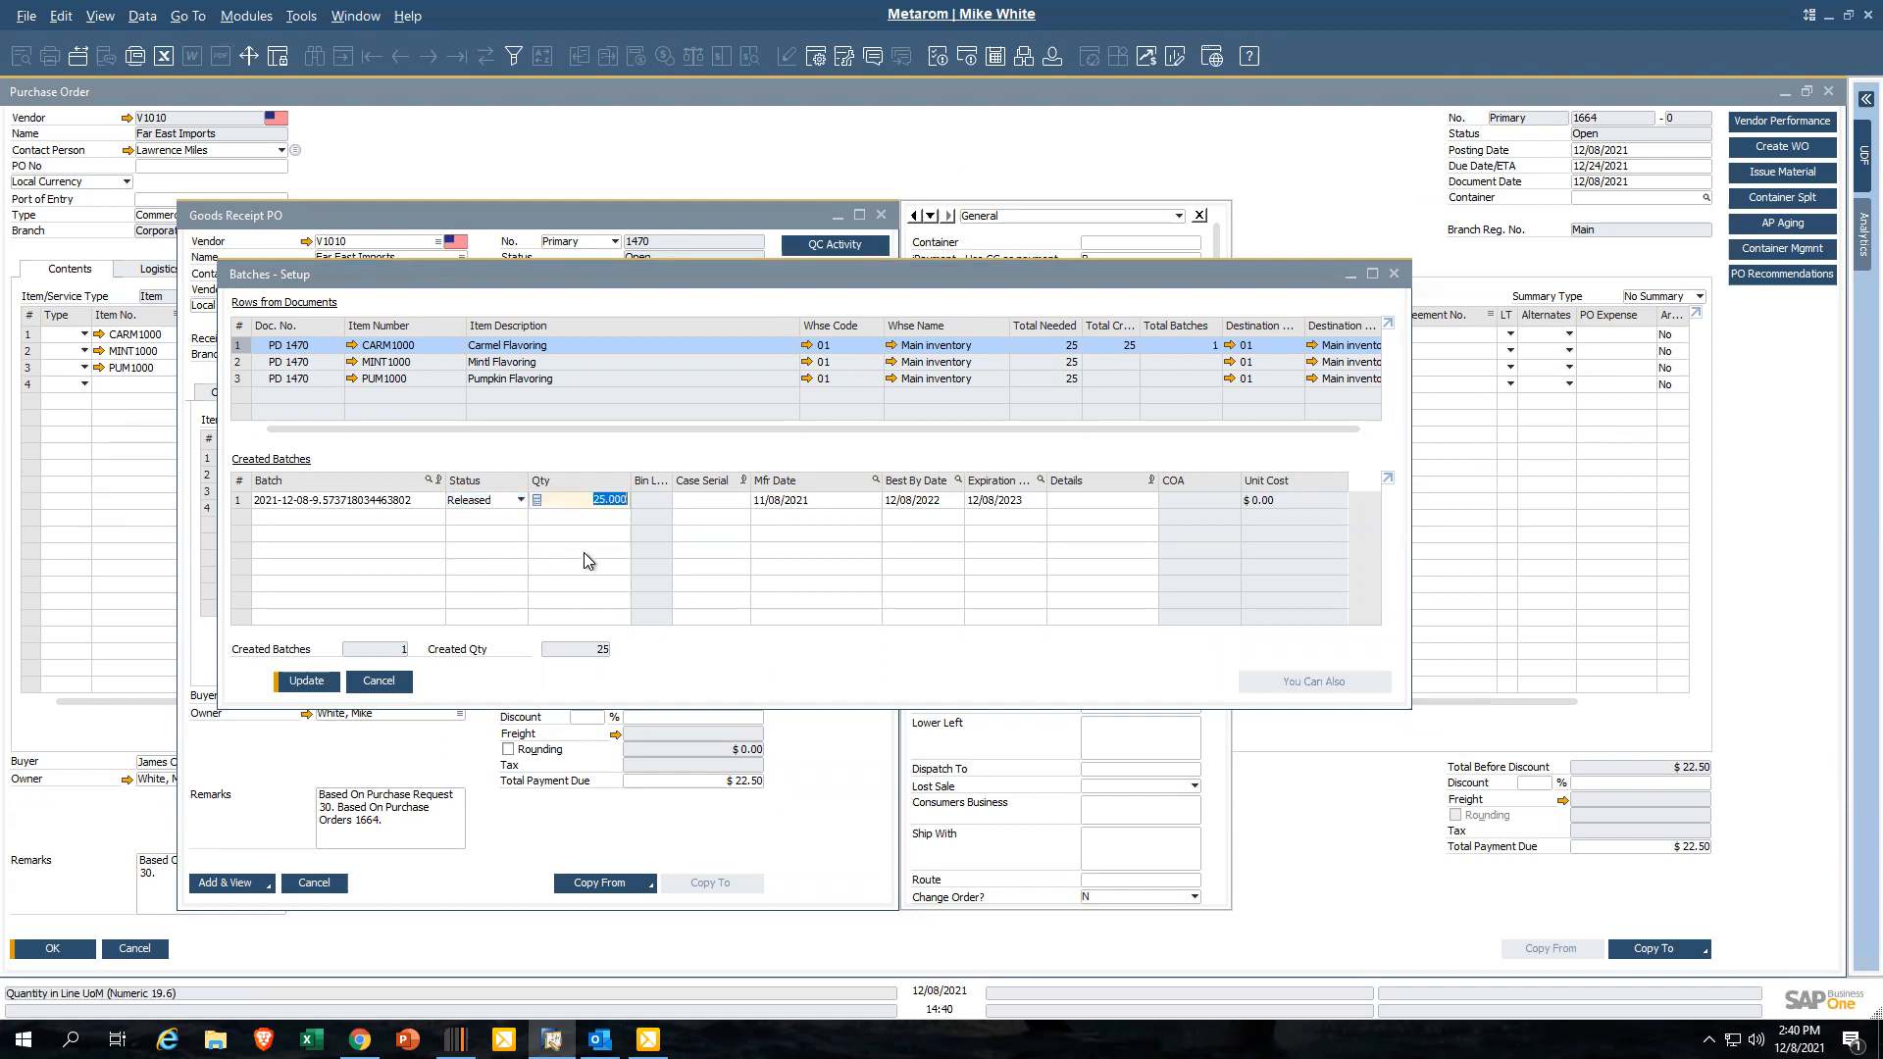
Check the Carmel Flavoring batch's manufacture, best-by and expiration dates, then save the batch
key(Tab)
key(Tab)
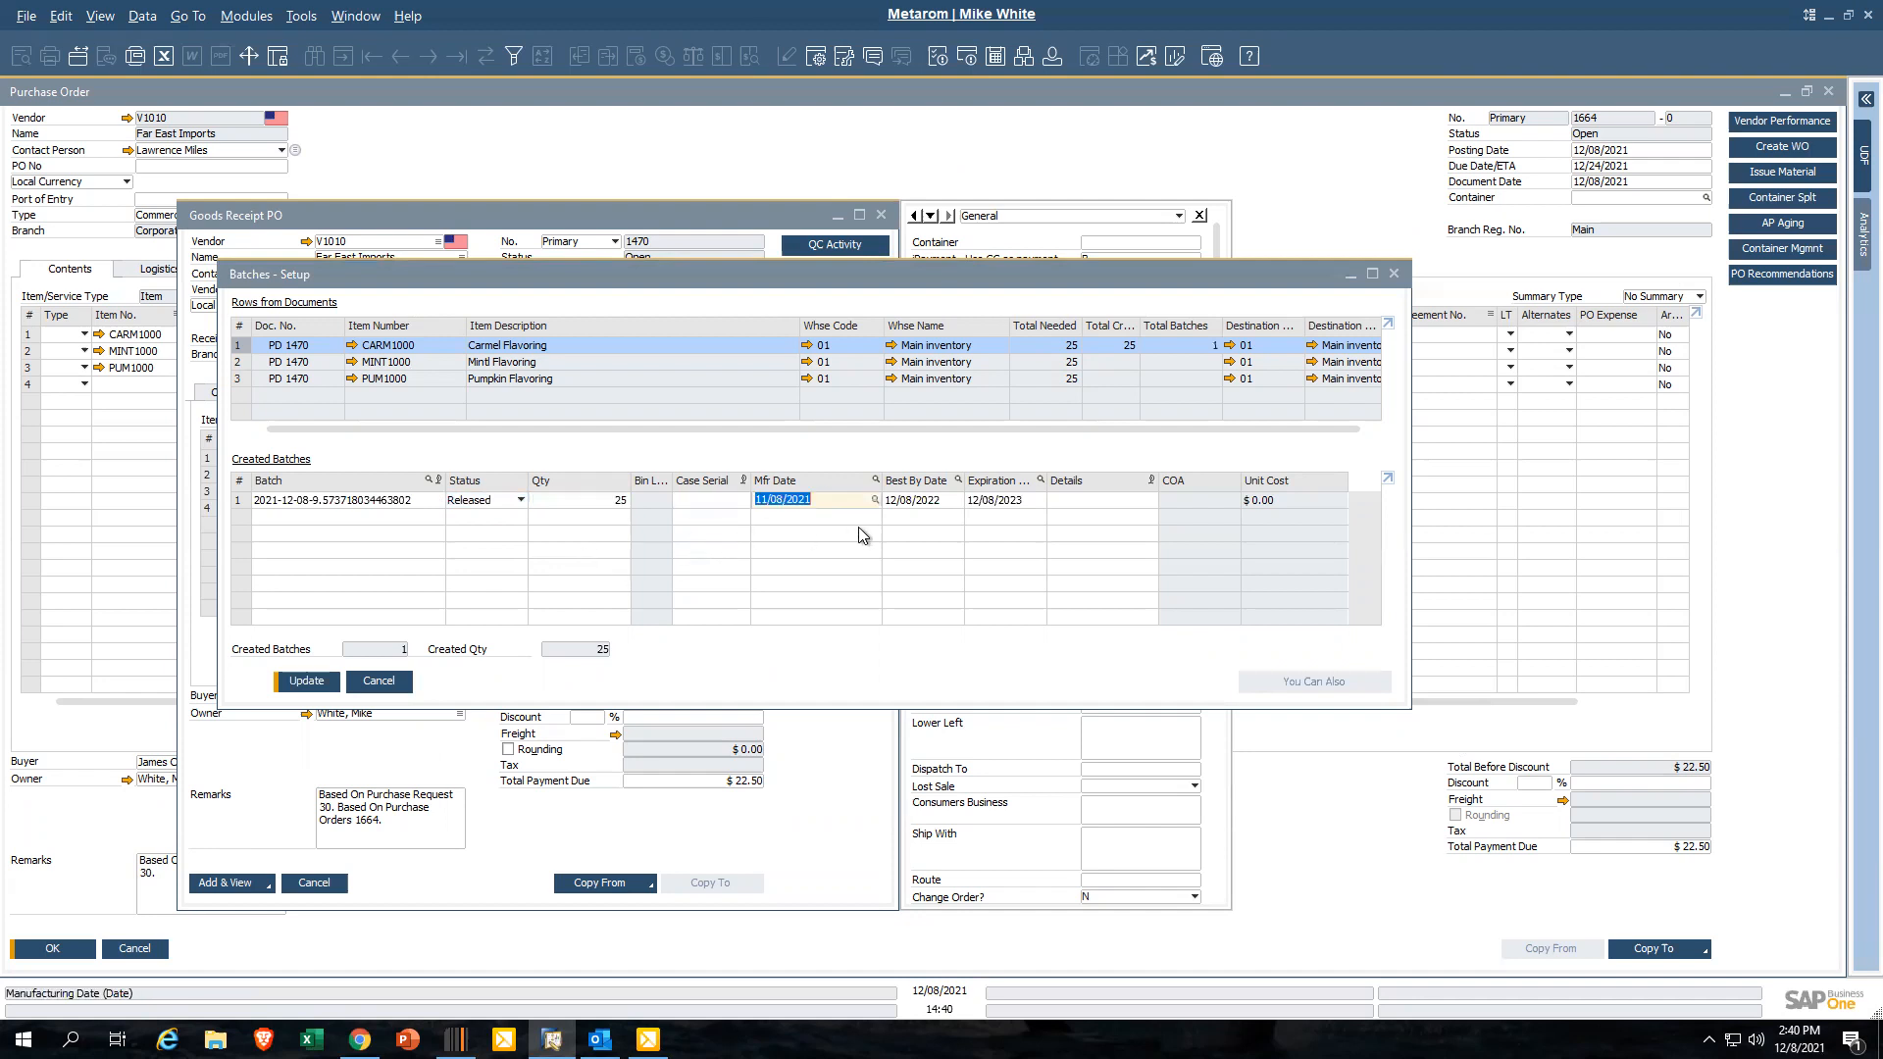
key(Tab)
key(Tab)
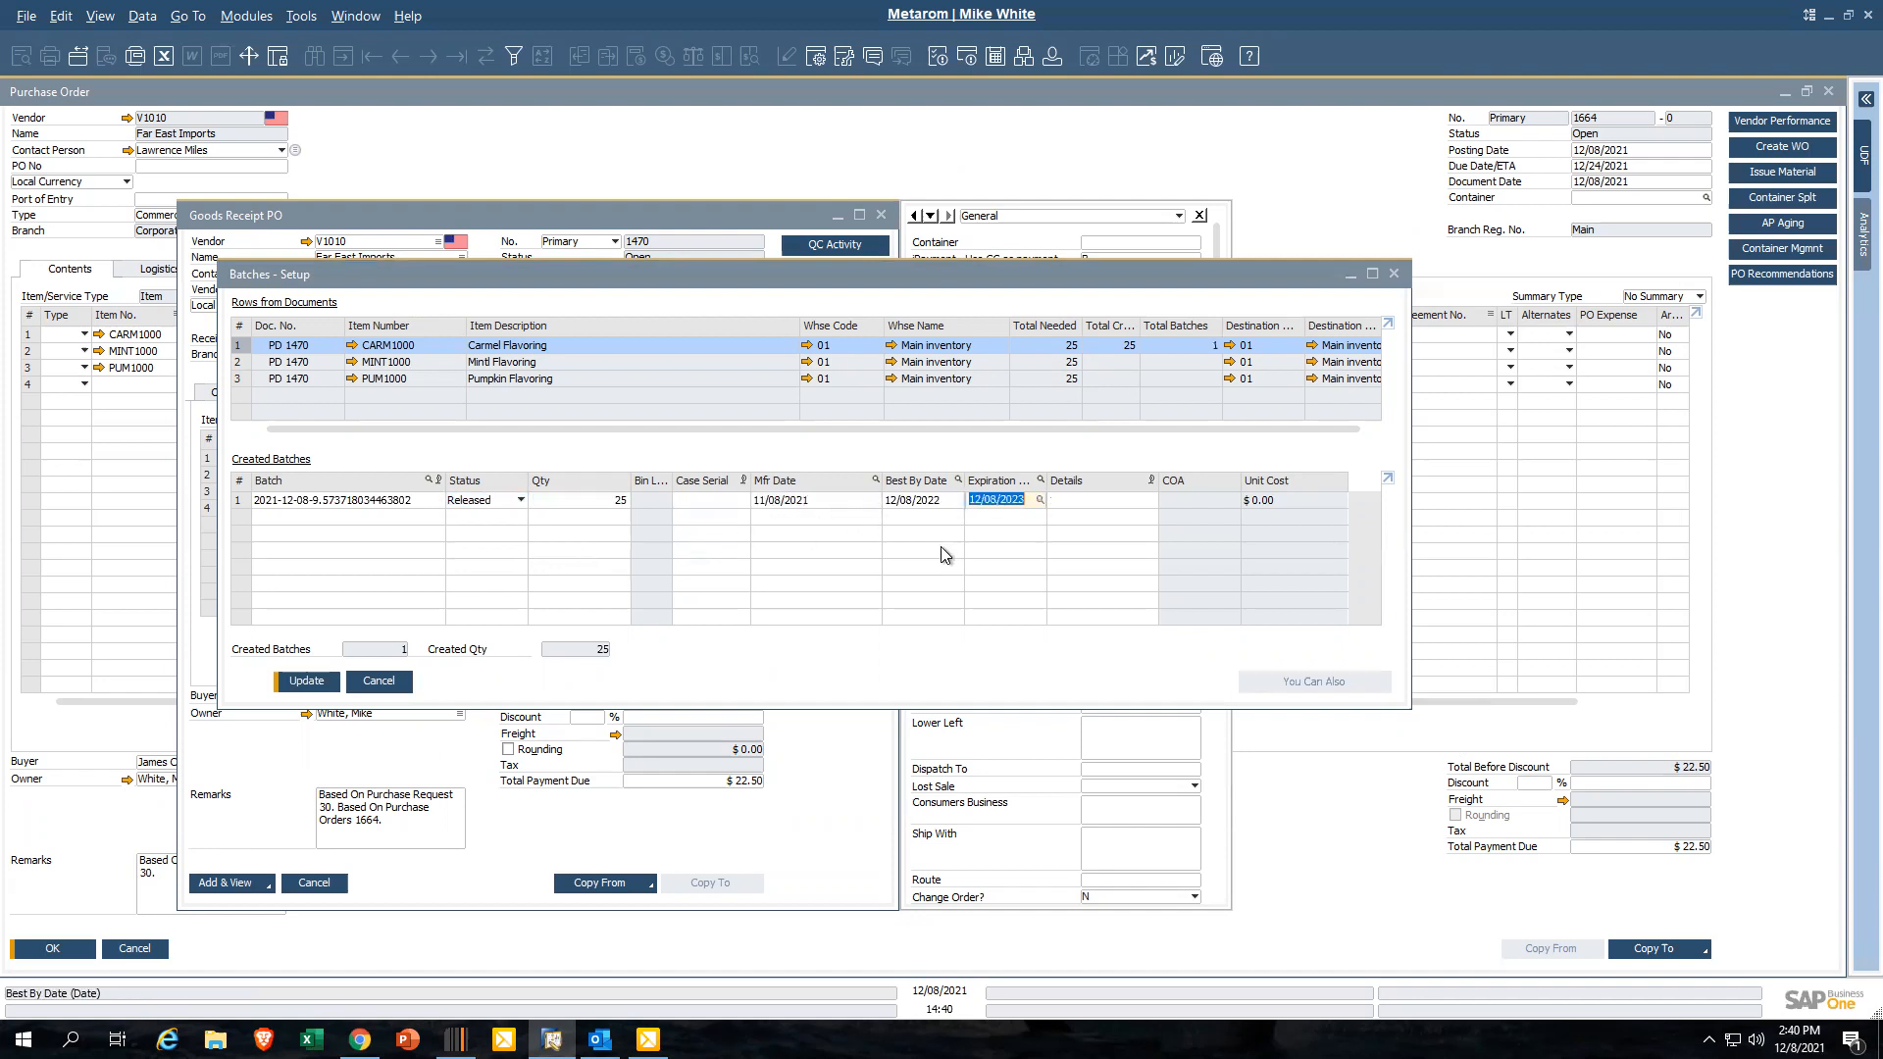
key(Tab)
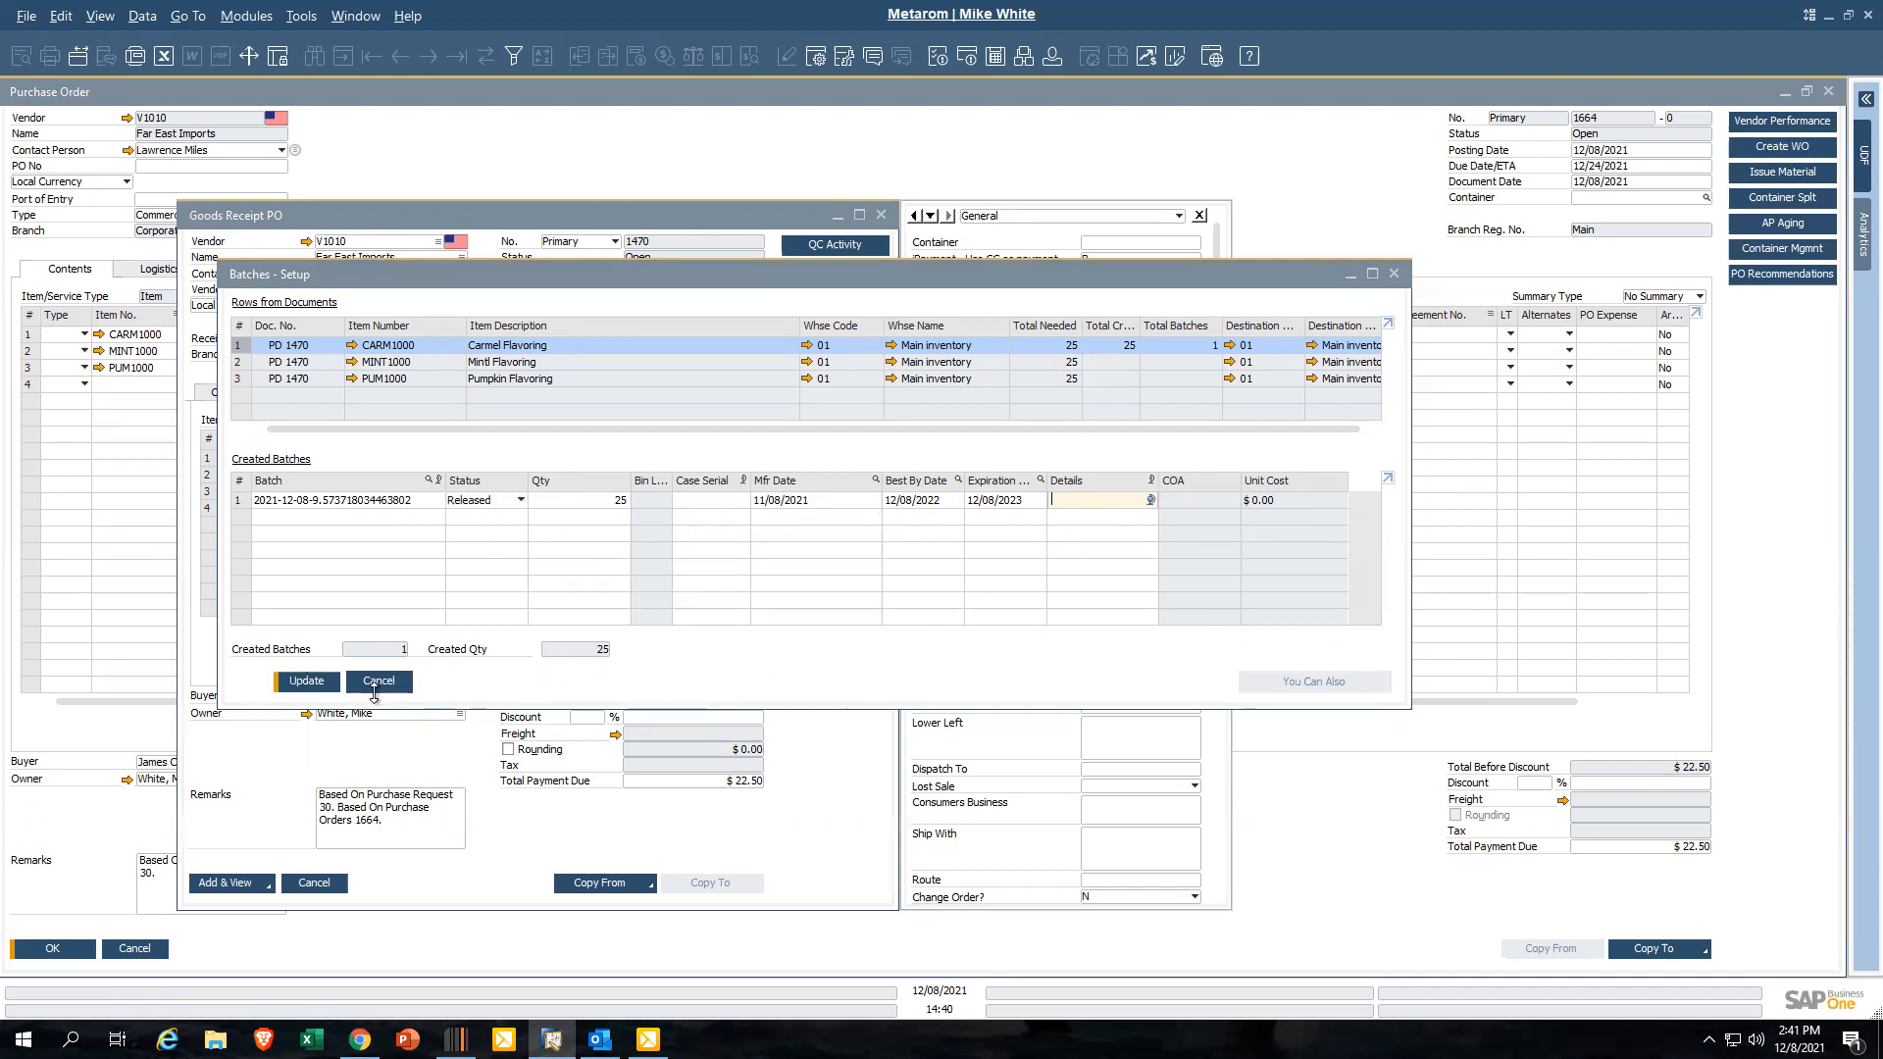
click(306, 683)
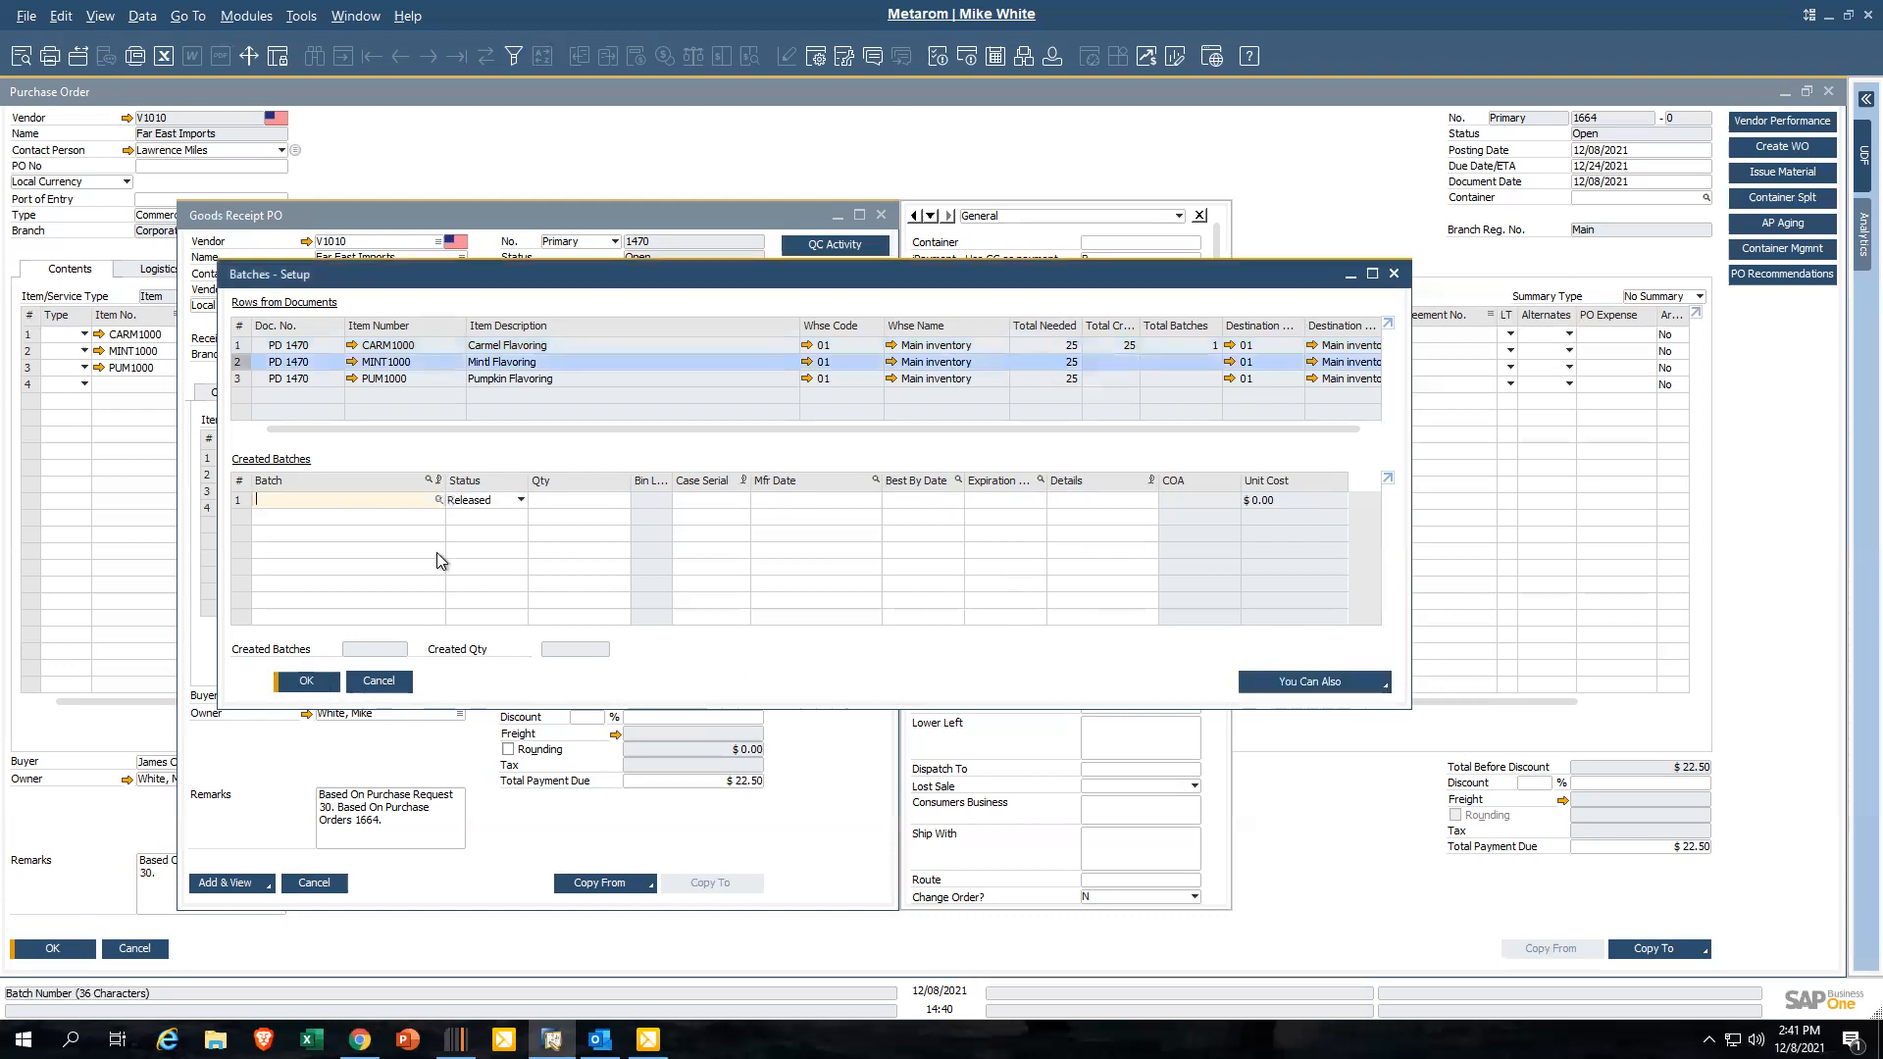
Generate and save batches of 25 for Mint Flavoring and Pumpkin Flavoring, then close the batch setup
click(440, 500)
key(Tab)
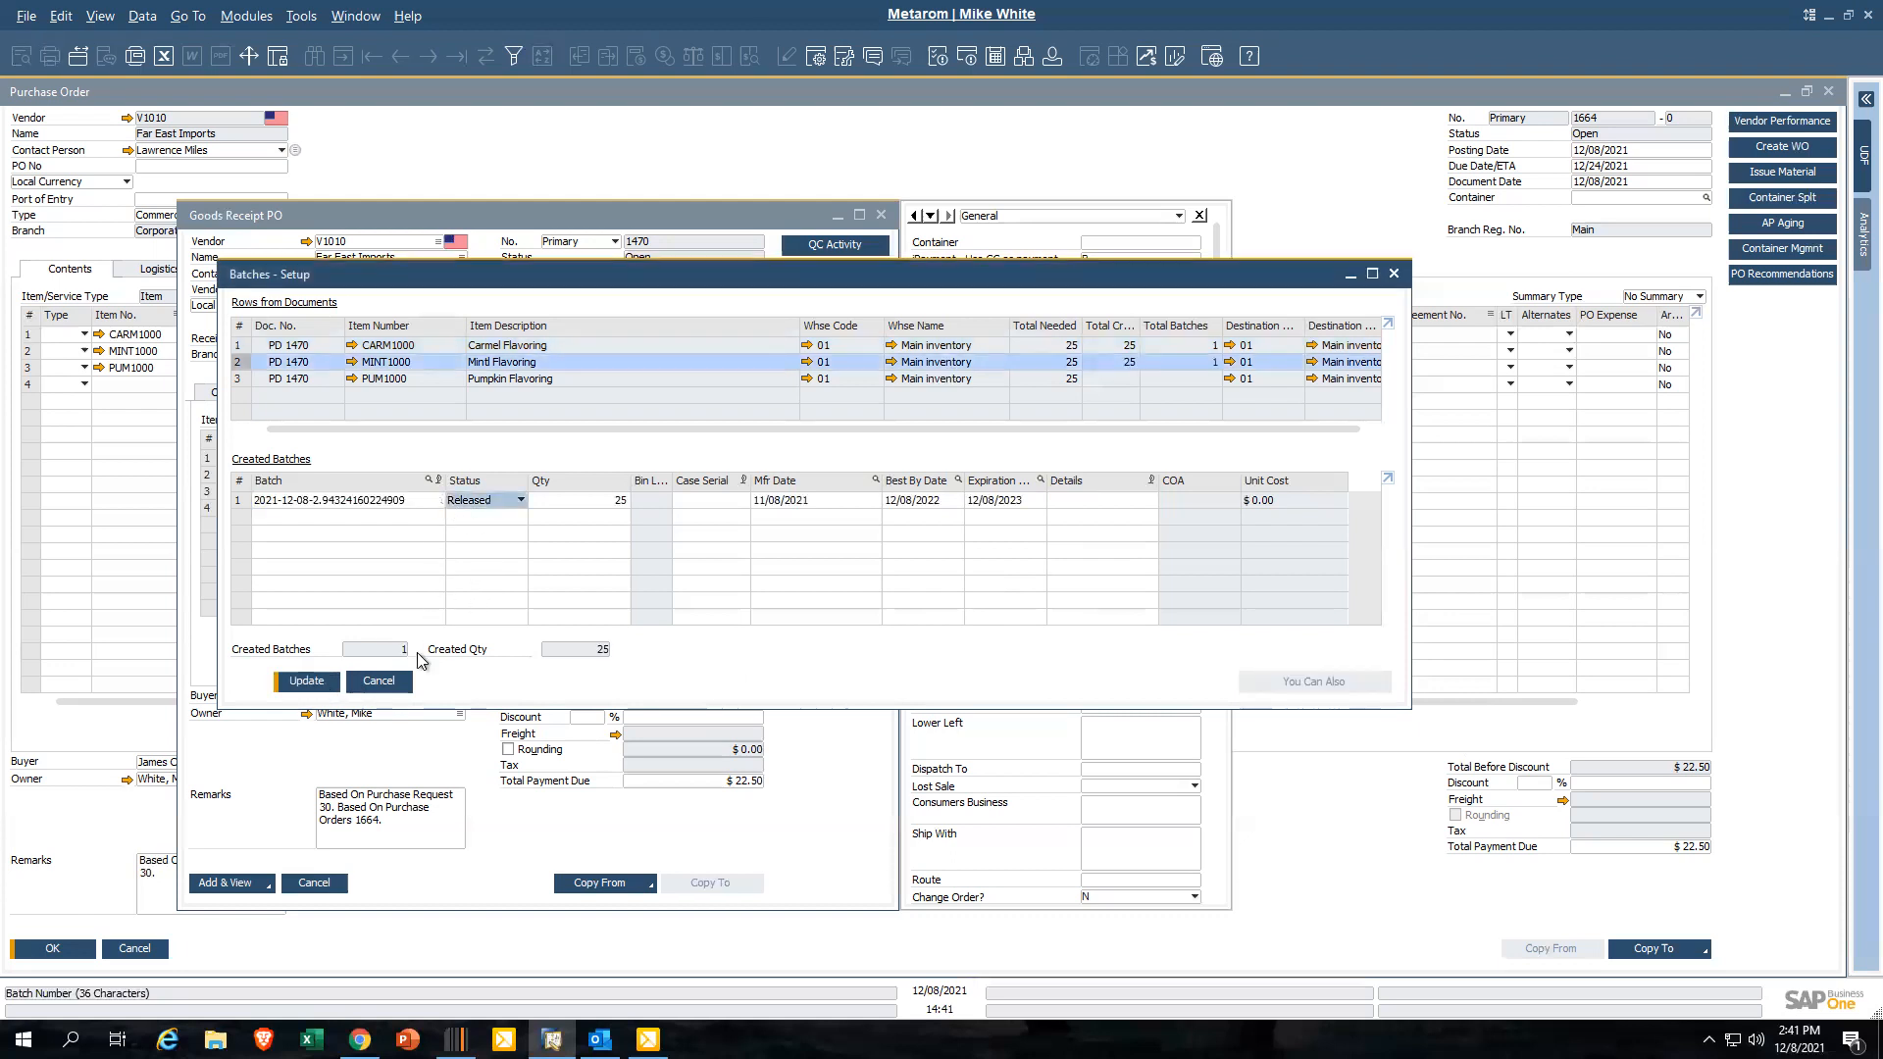
click(331, 680)
click(439, 501)
key(Tab)
click(306, 683)
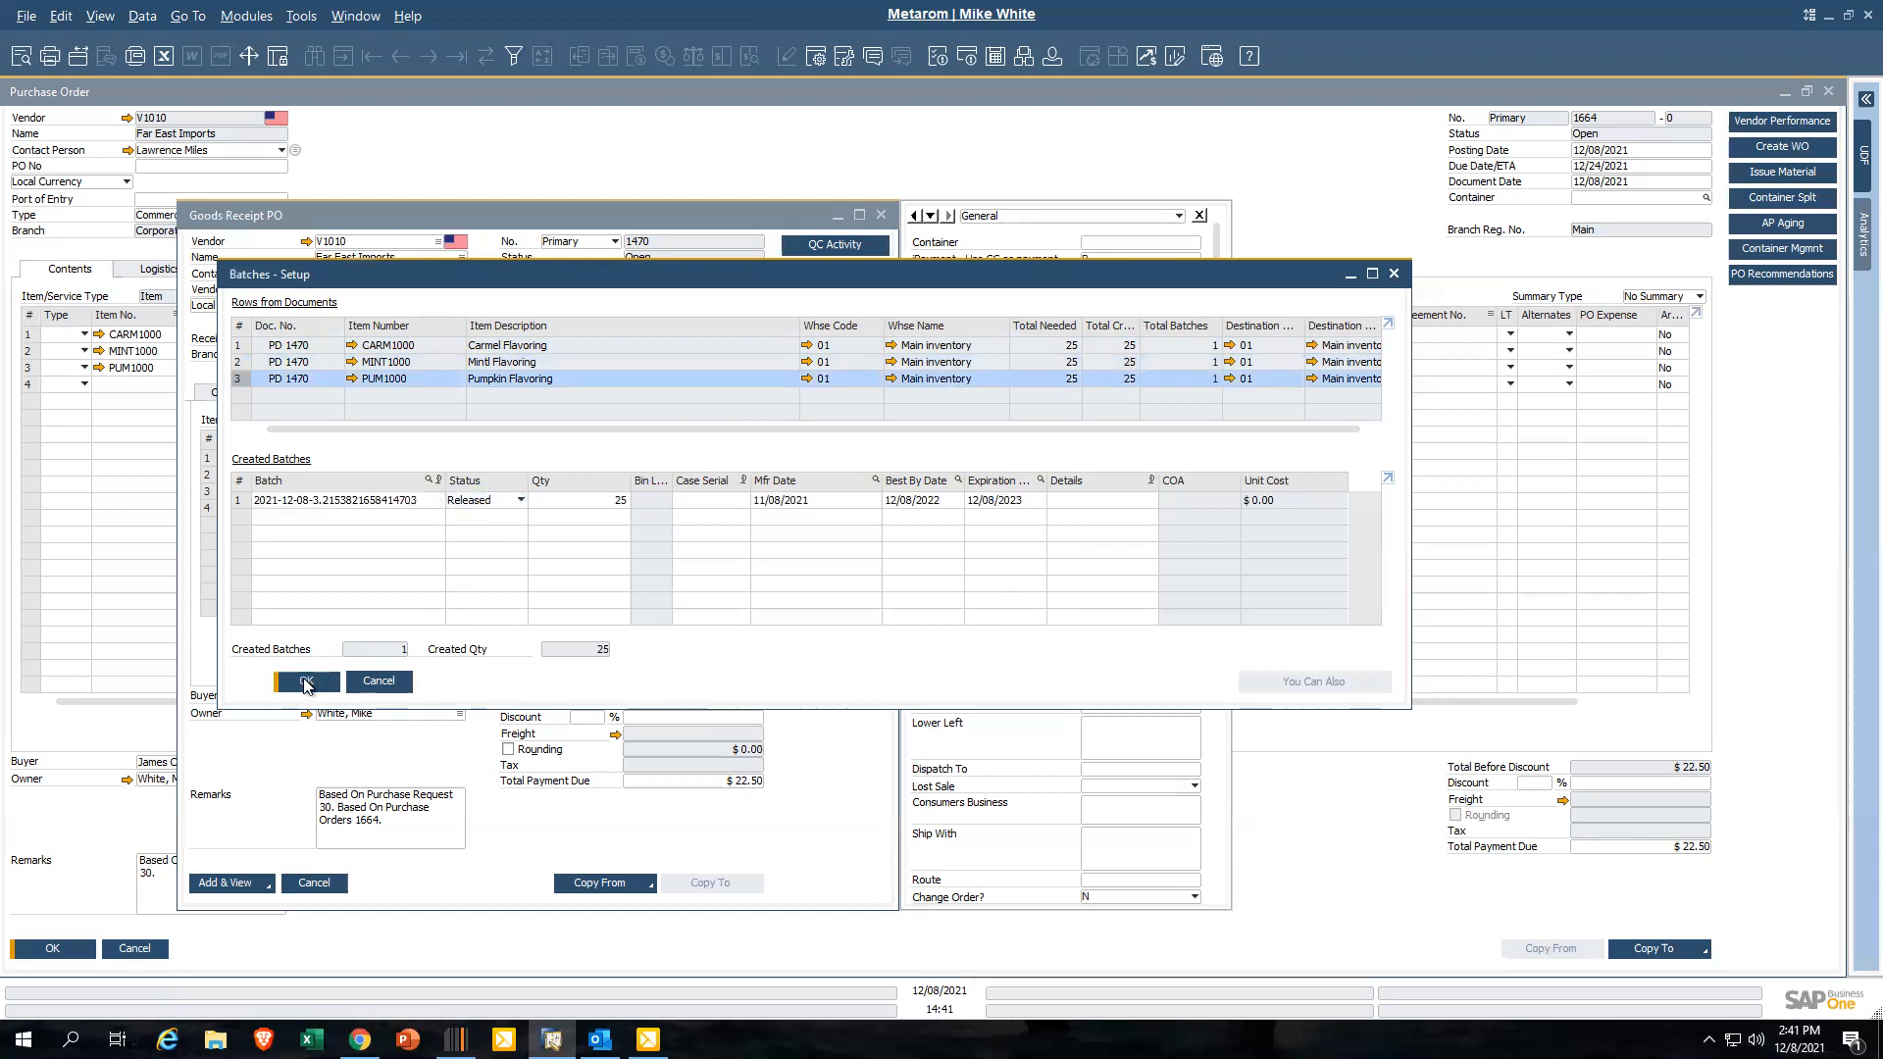
click(306, 683)
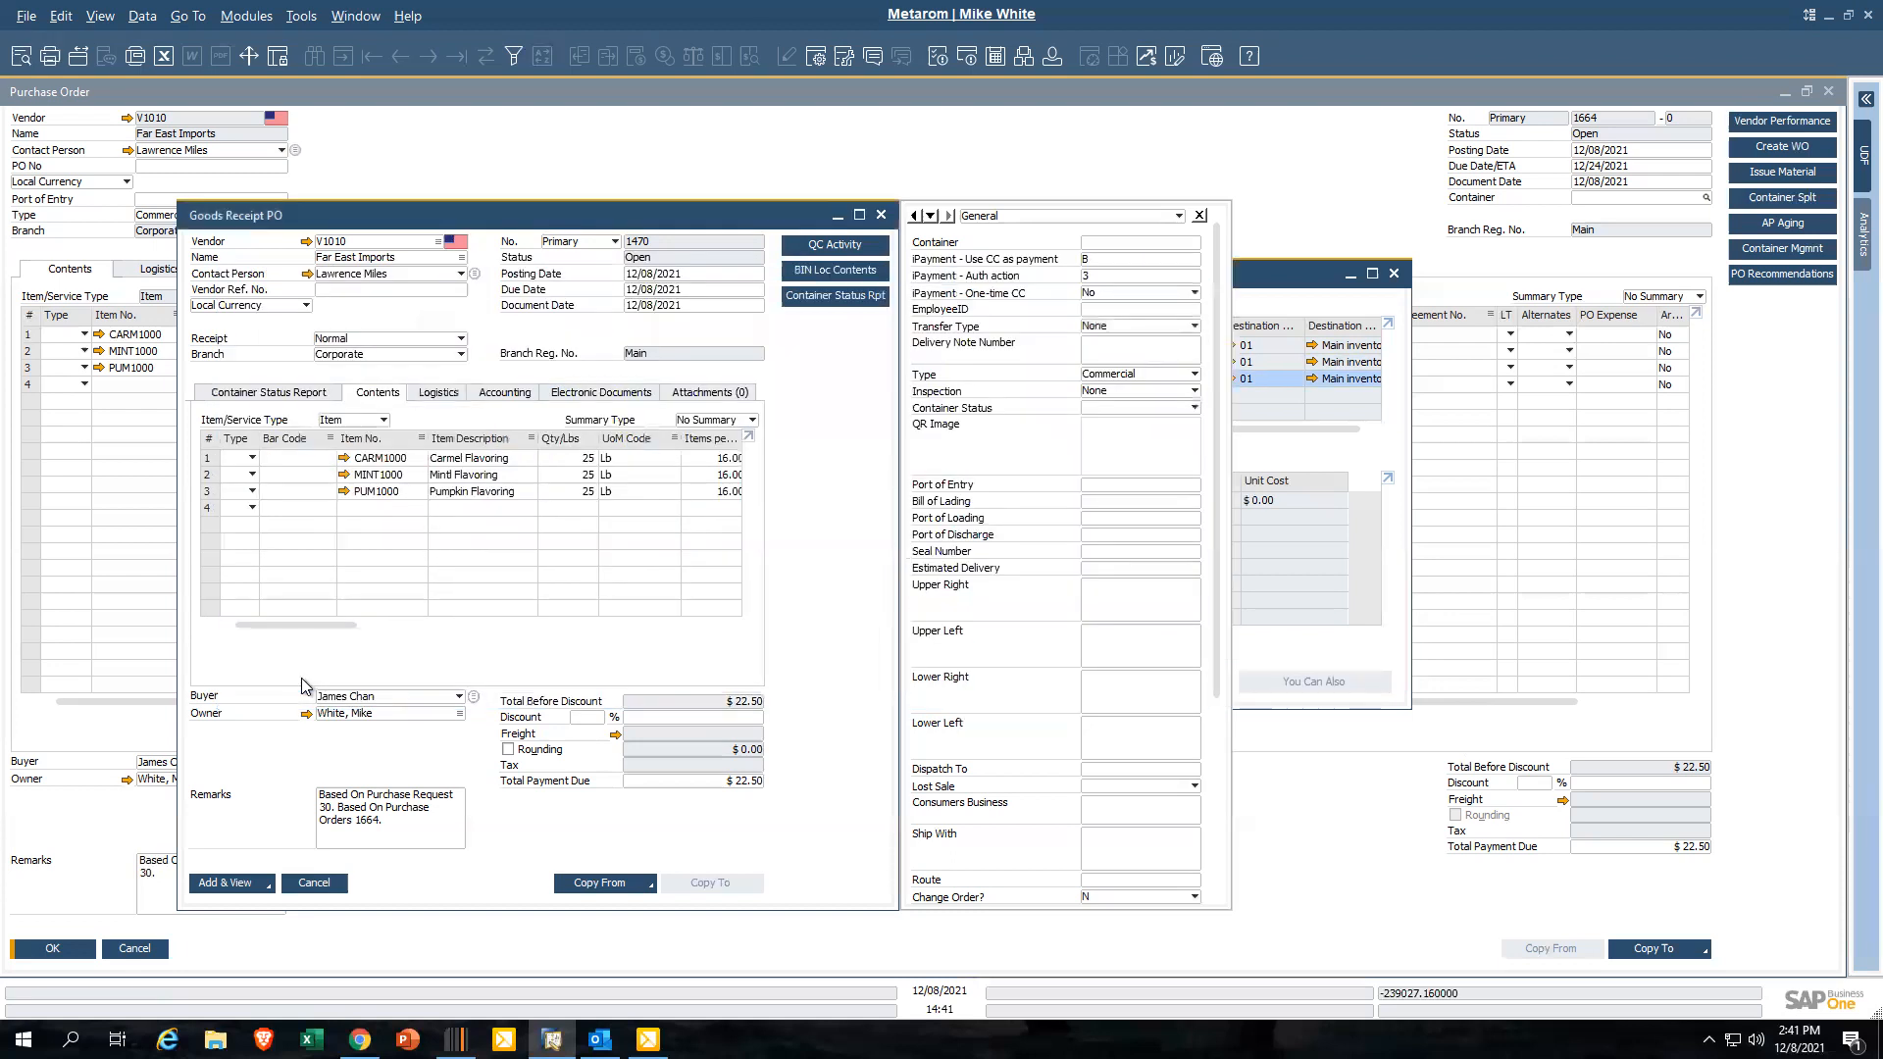
Add the Goods Receipt PO, accept that it cannot be changed, and close the posted receipt
click(242, 886)
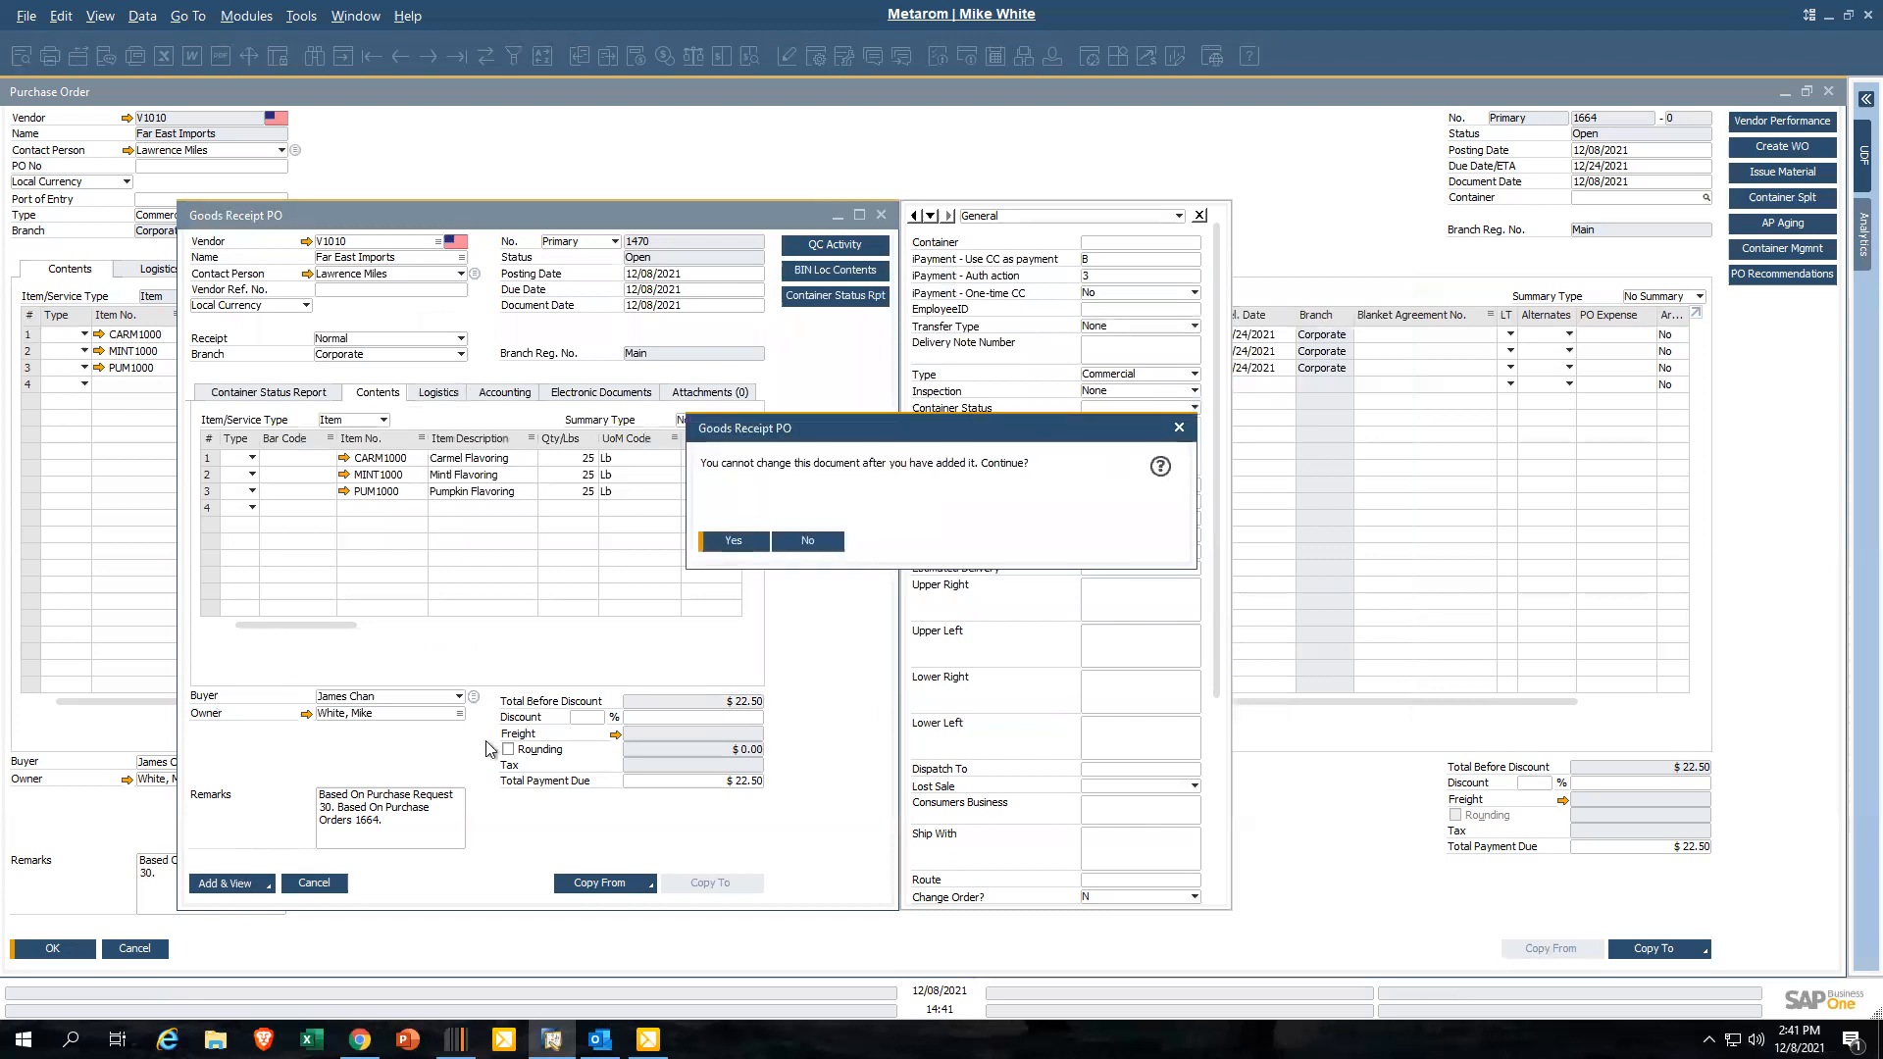
click(725, 541)
click(724, 541)
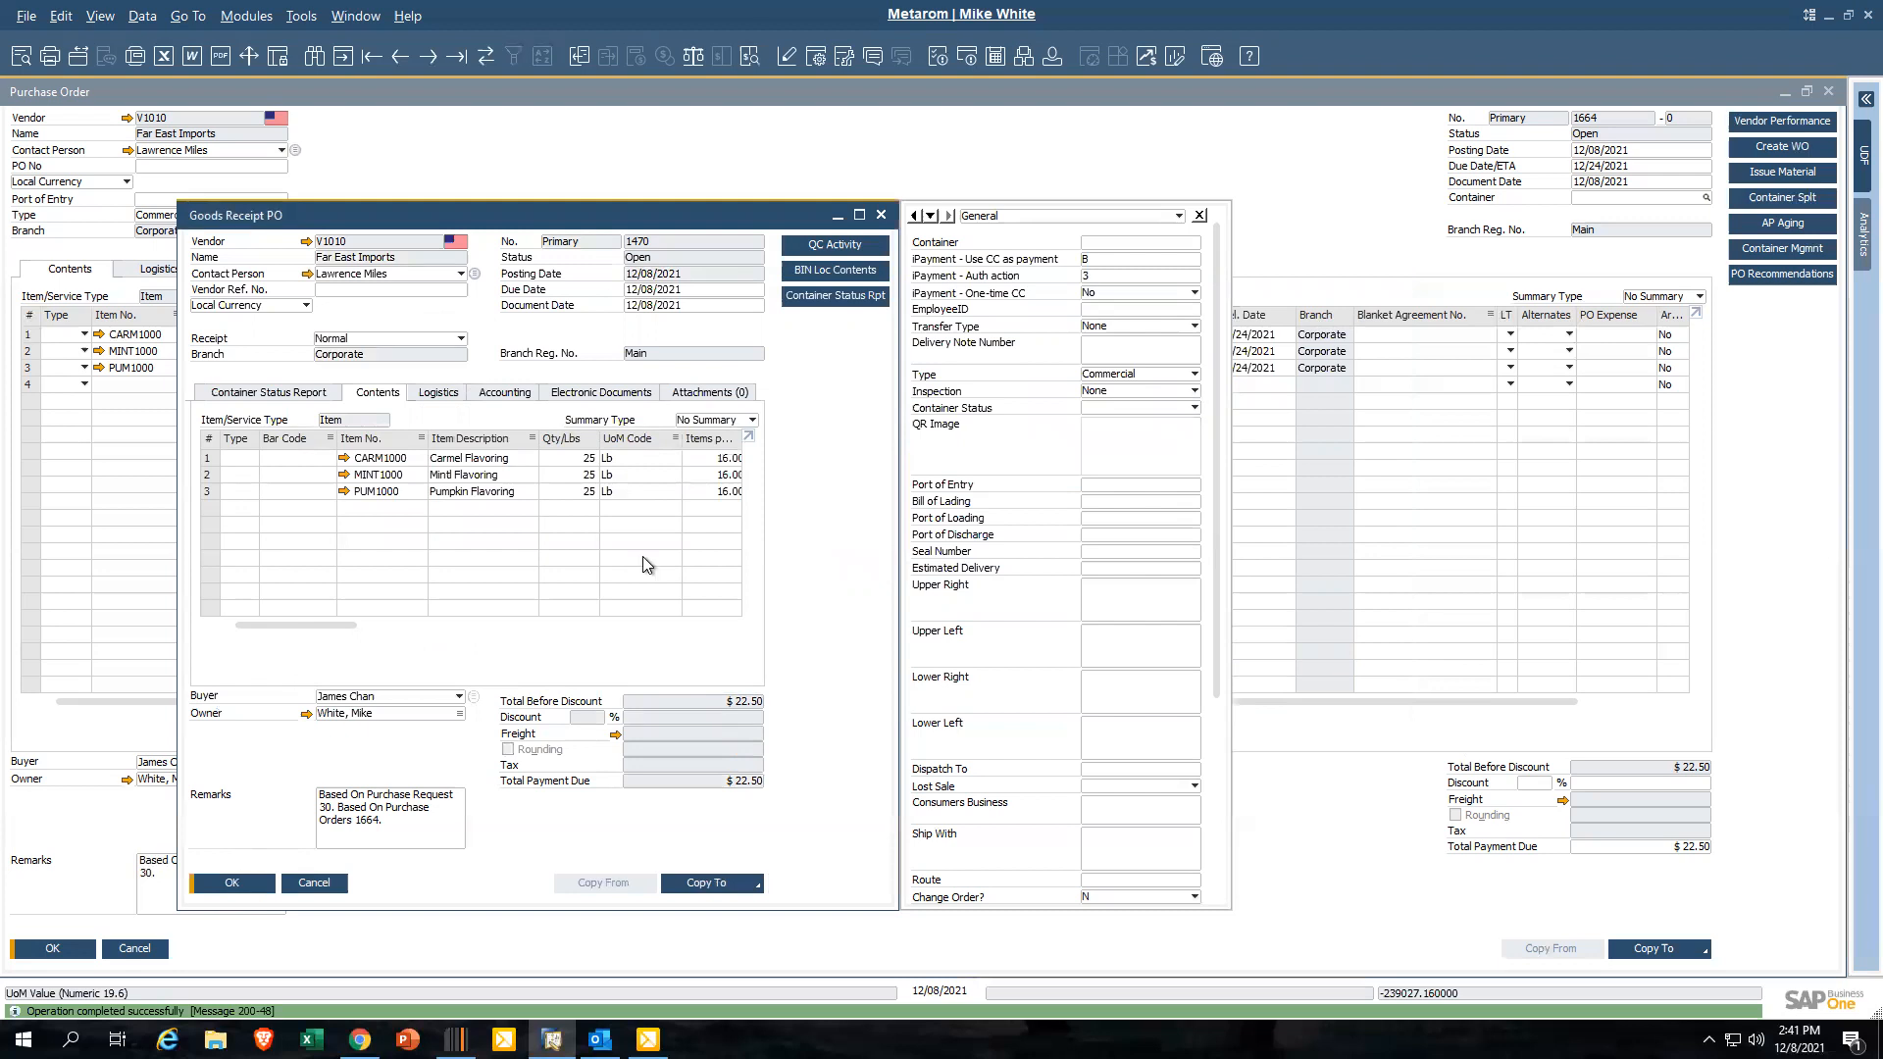
click(254, 883)
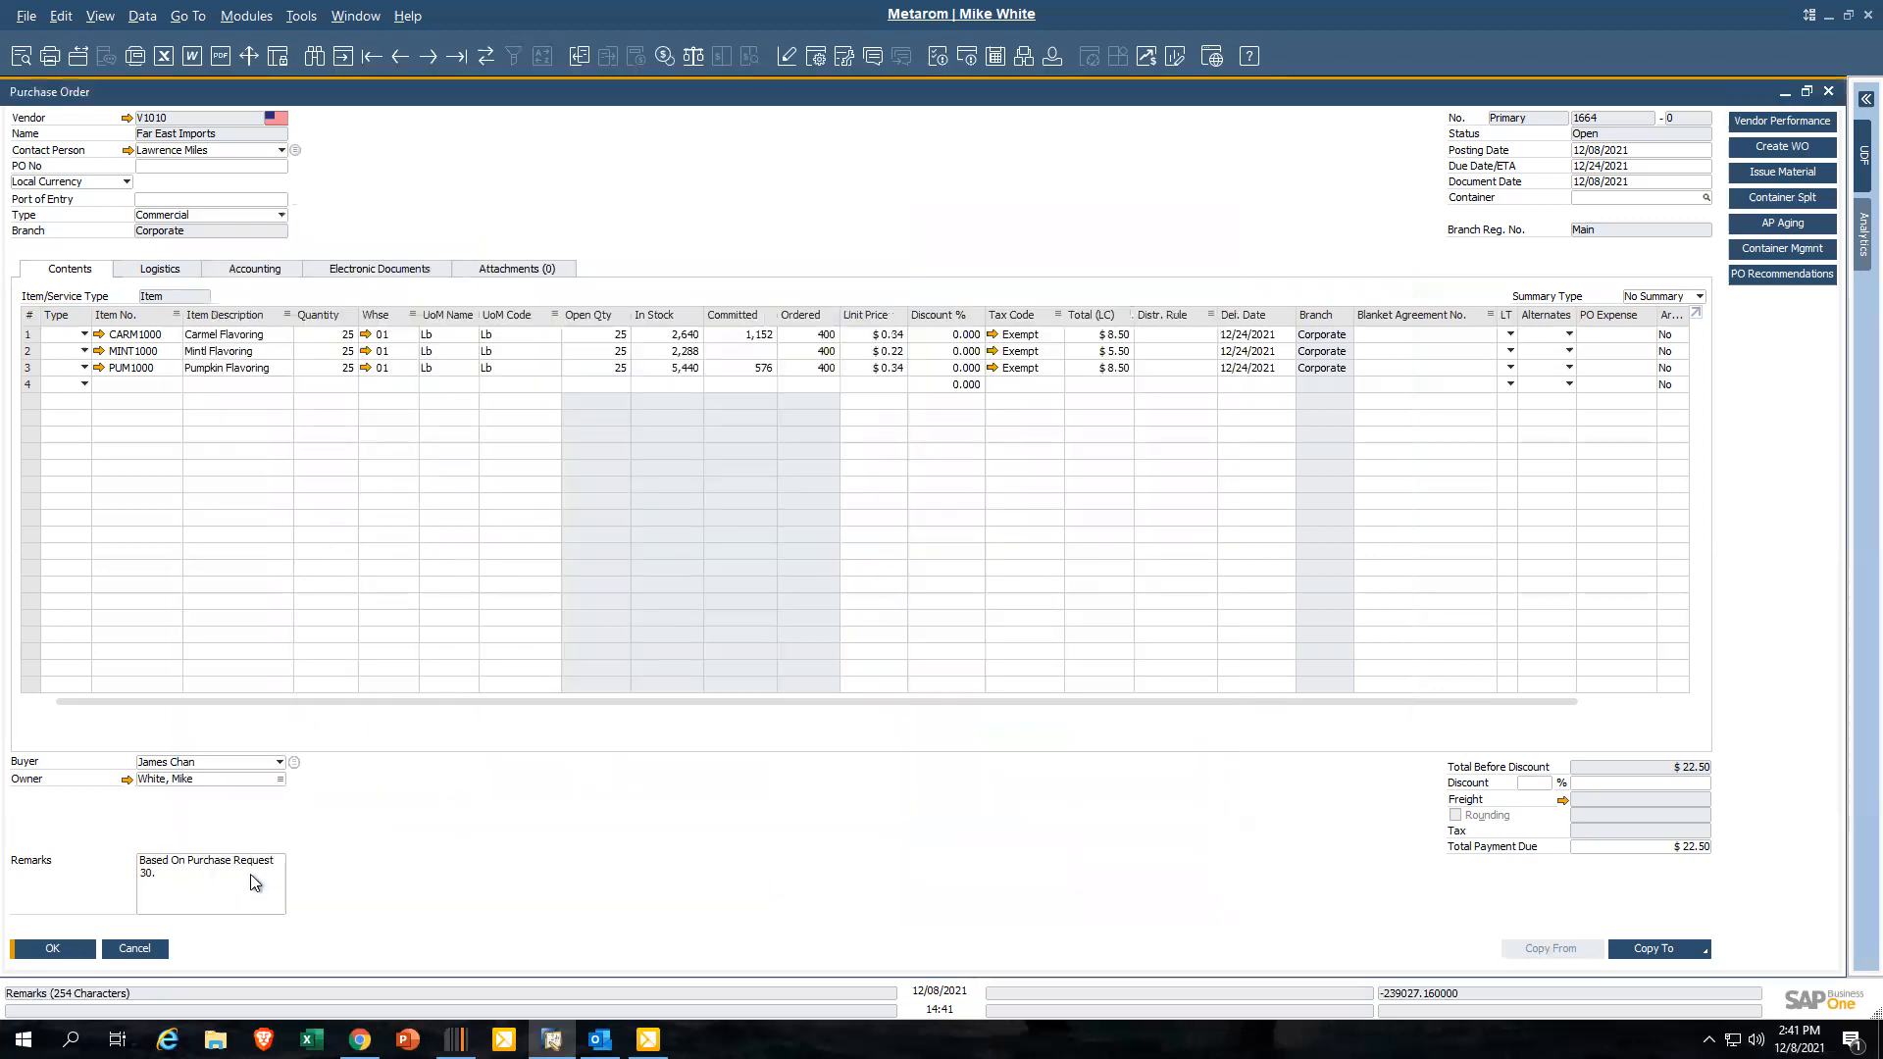
Refresh the purchase order, open its Relationship Map, and rearrange the Purchase Request and Purchase Order boxes to show the document flow
click(487, 57)
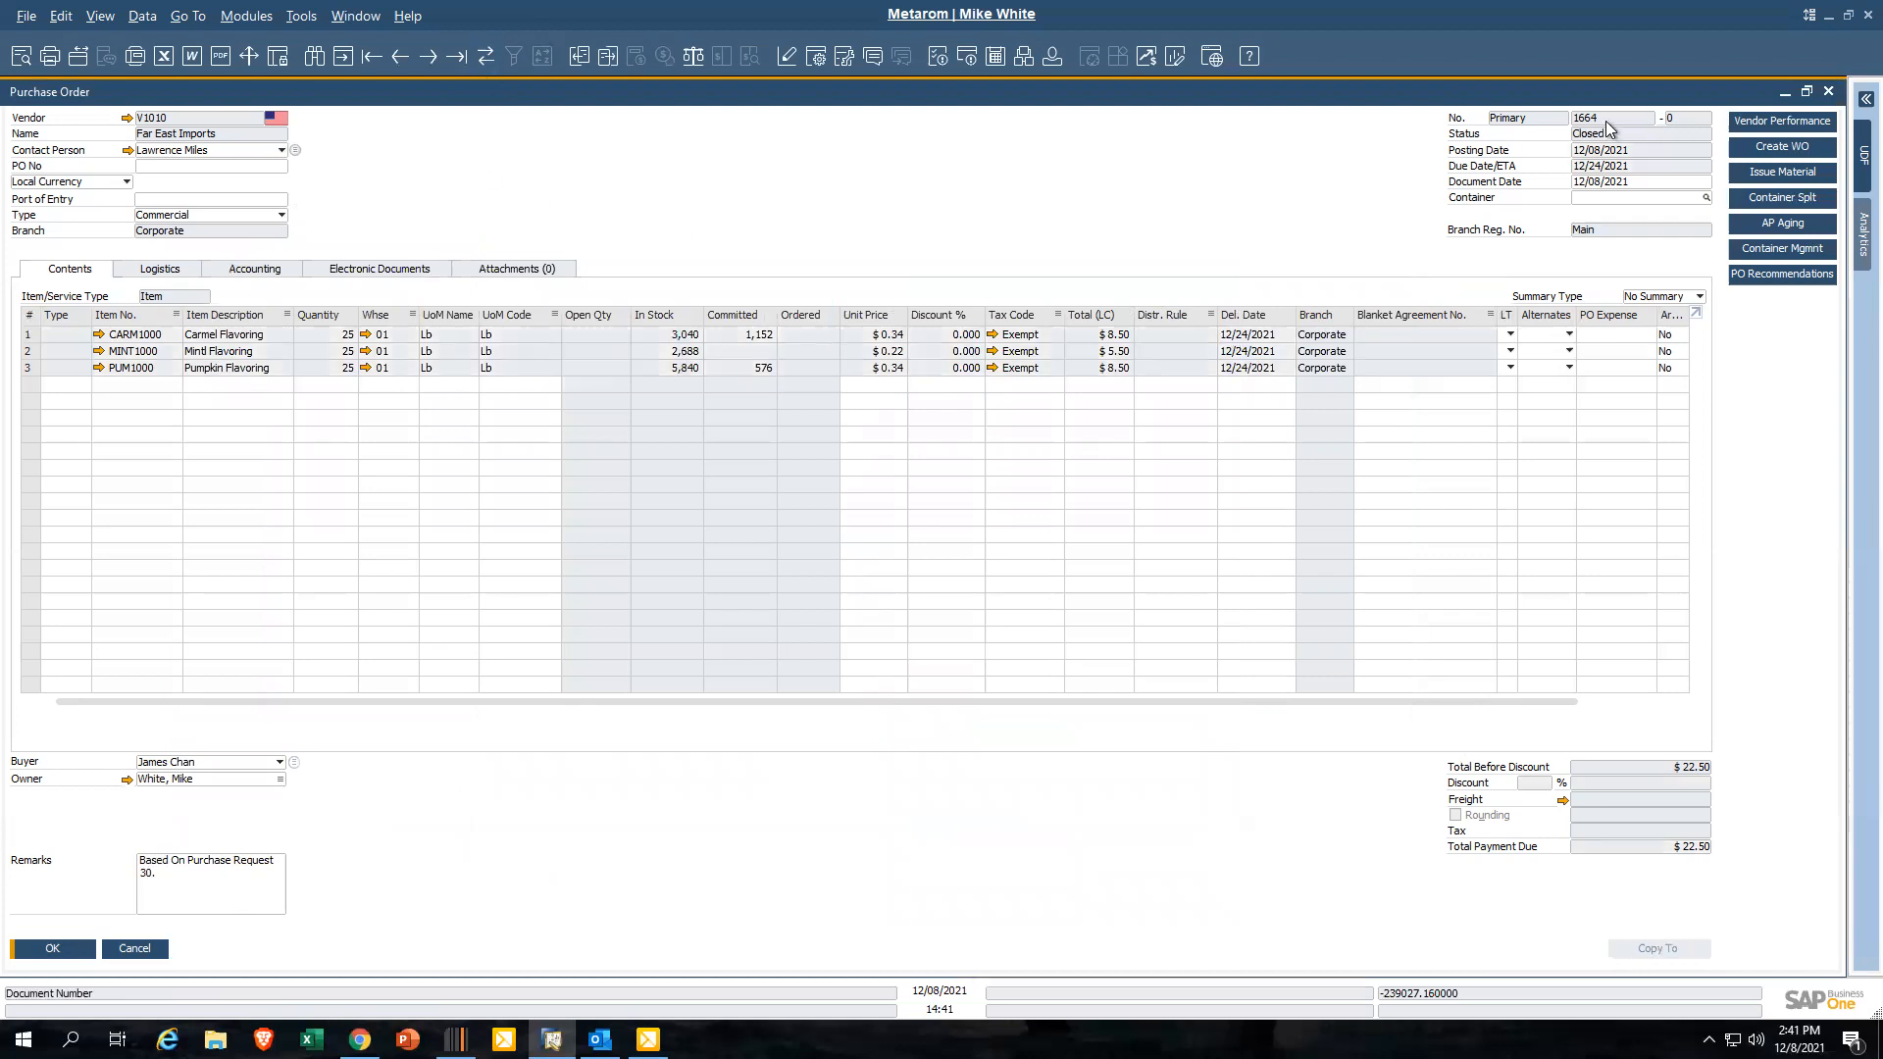
right_click(797, 190)
click(897, 539)
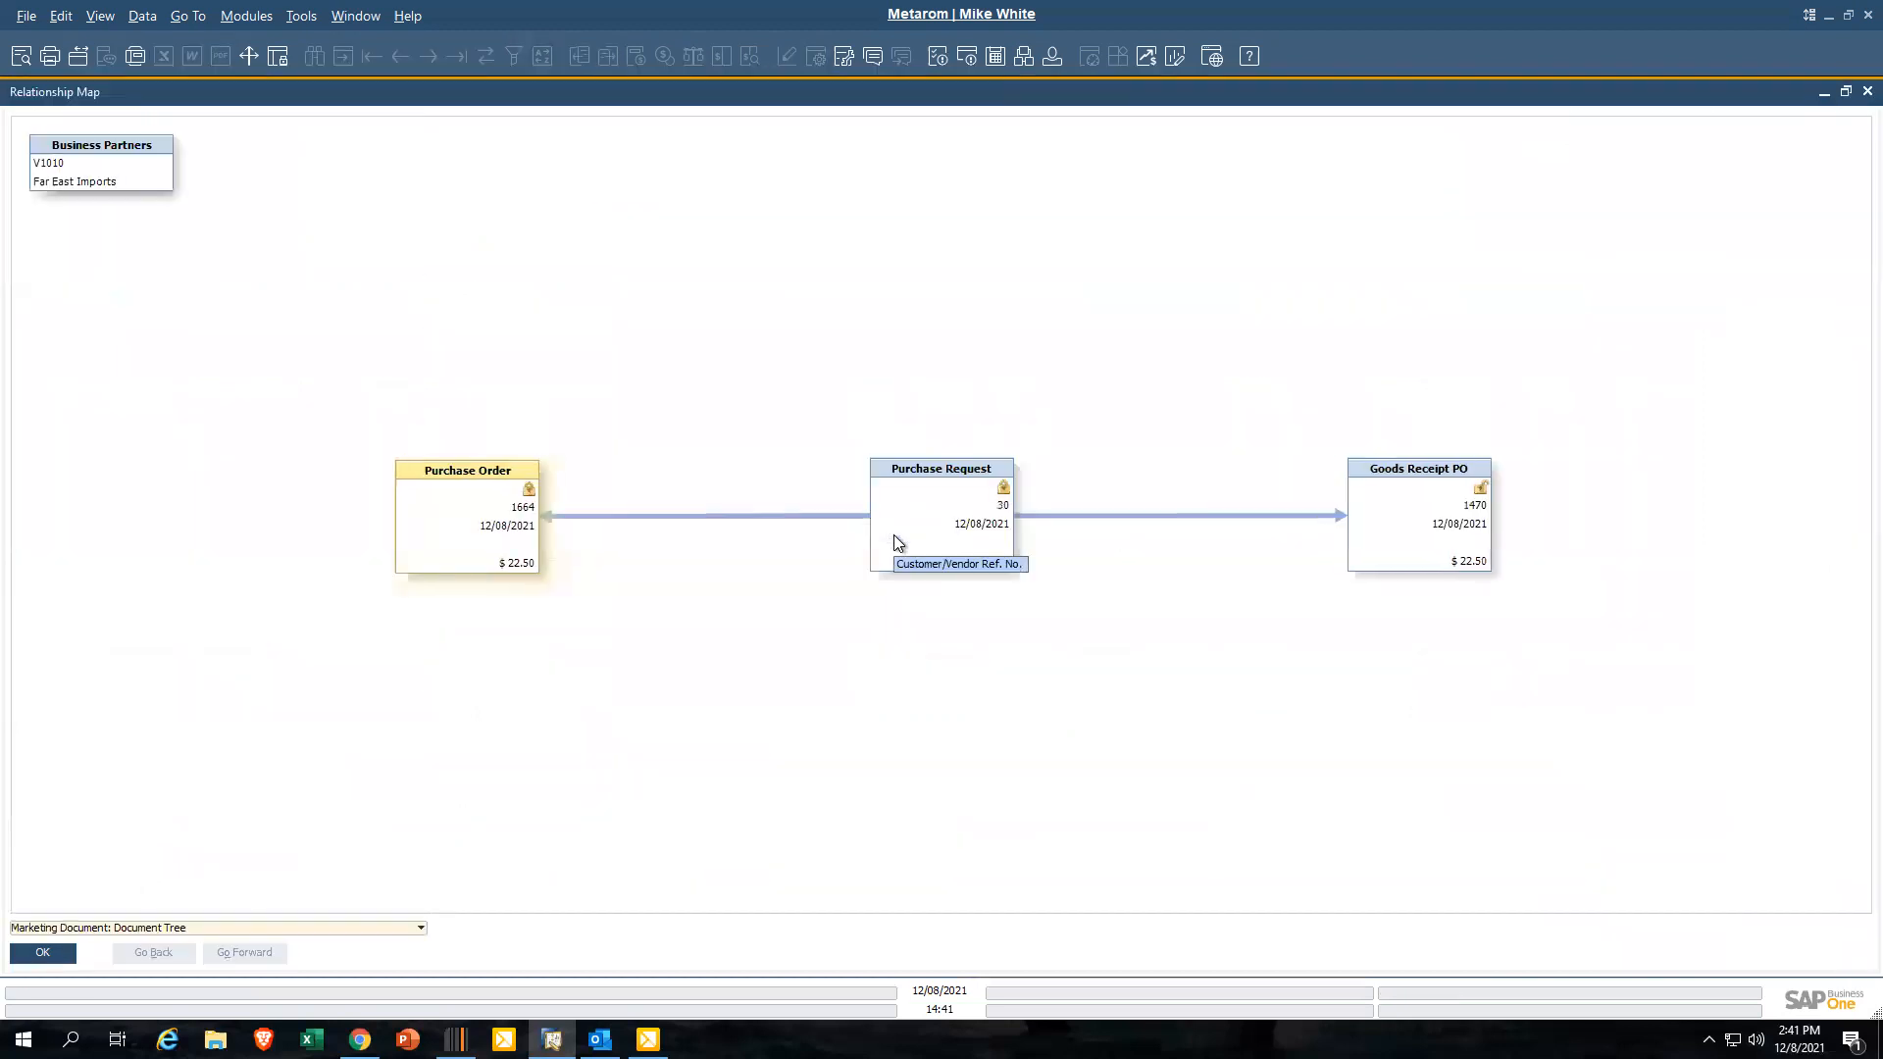
drag(961, 536, 290, 701)
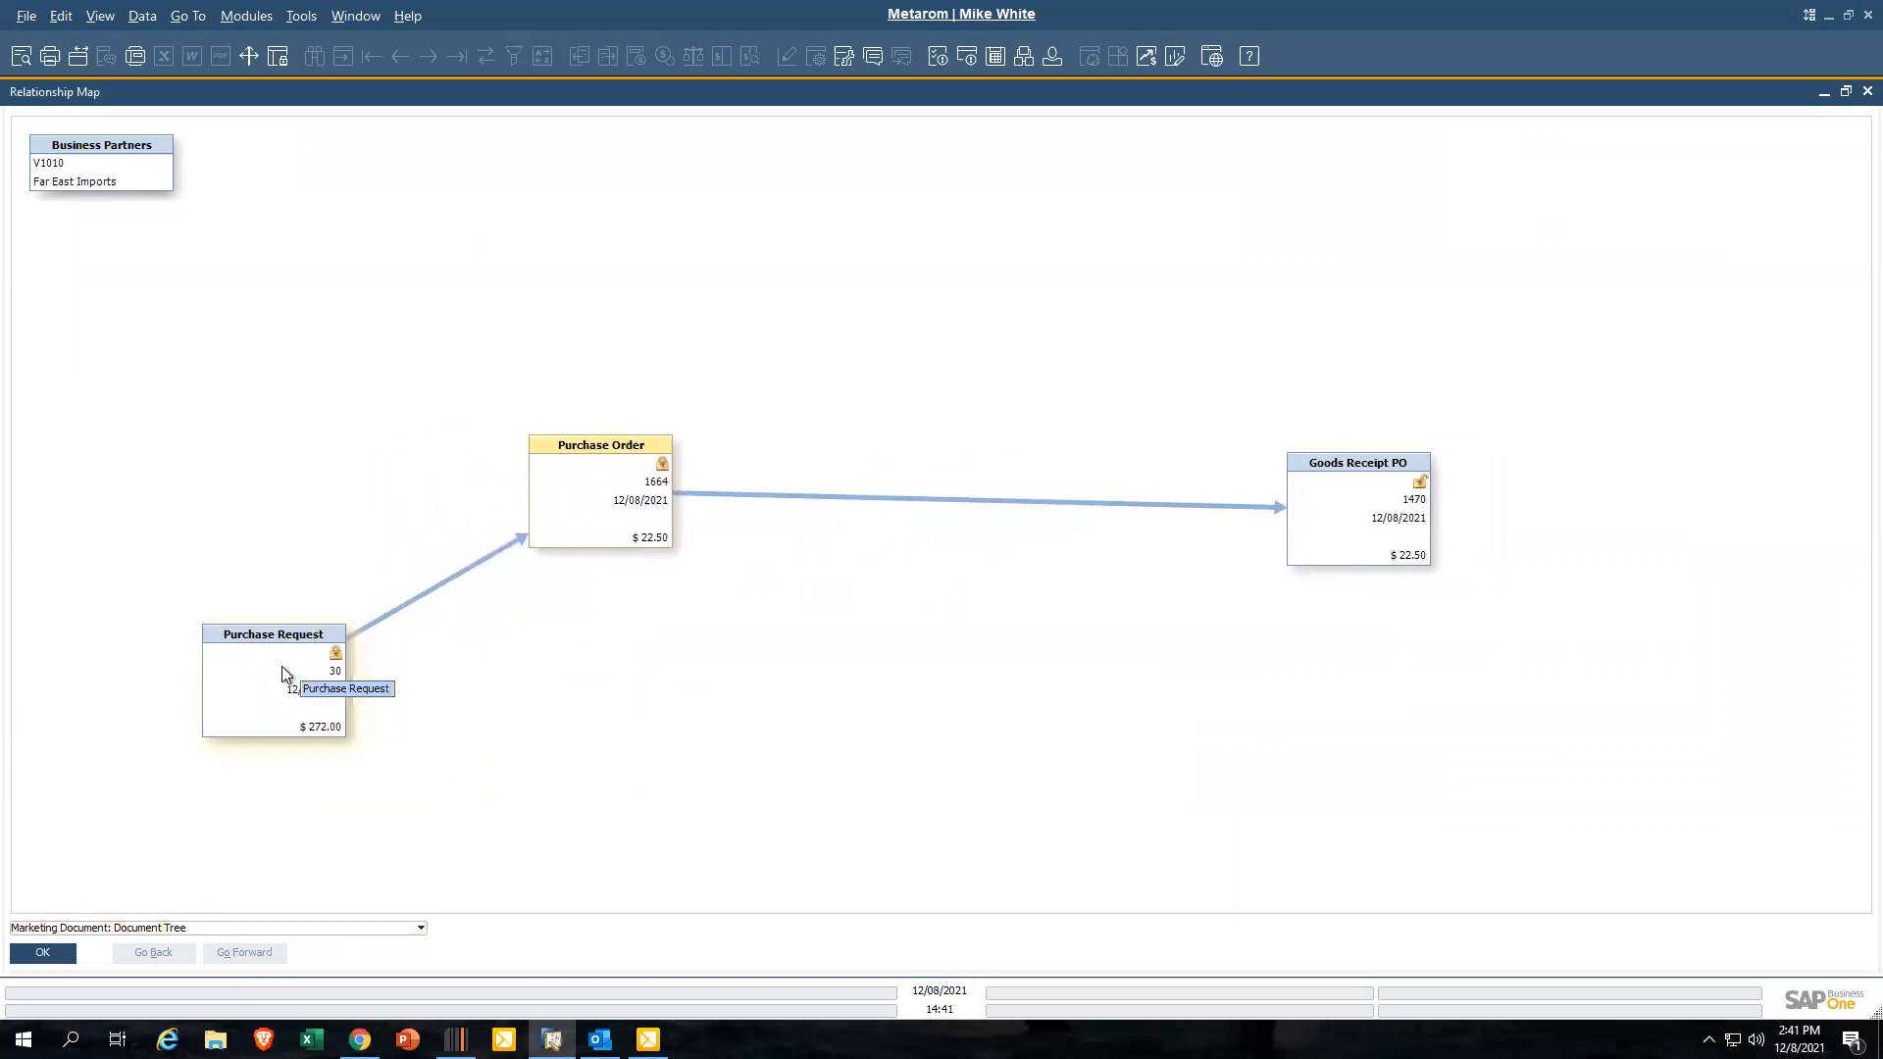
drag(641, 488, 622, 417)
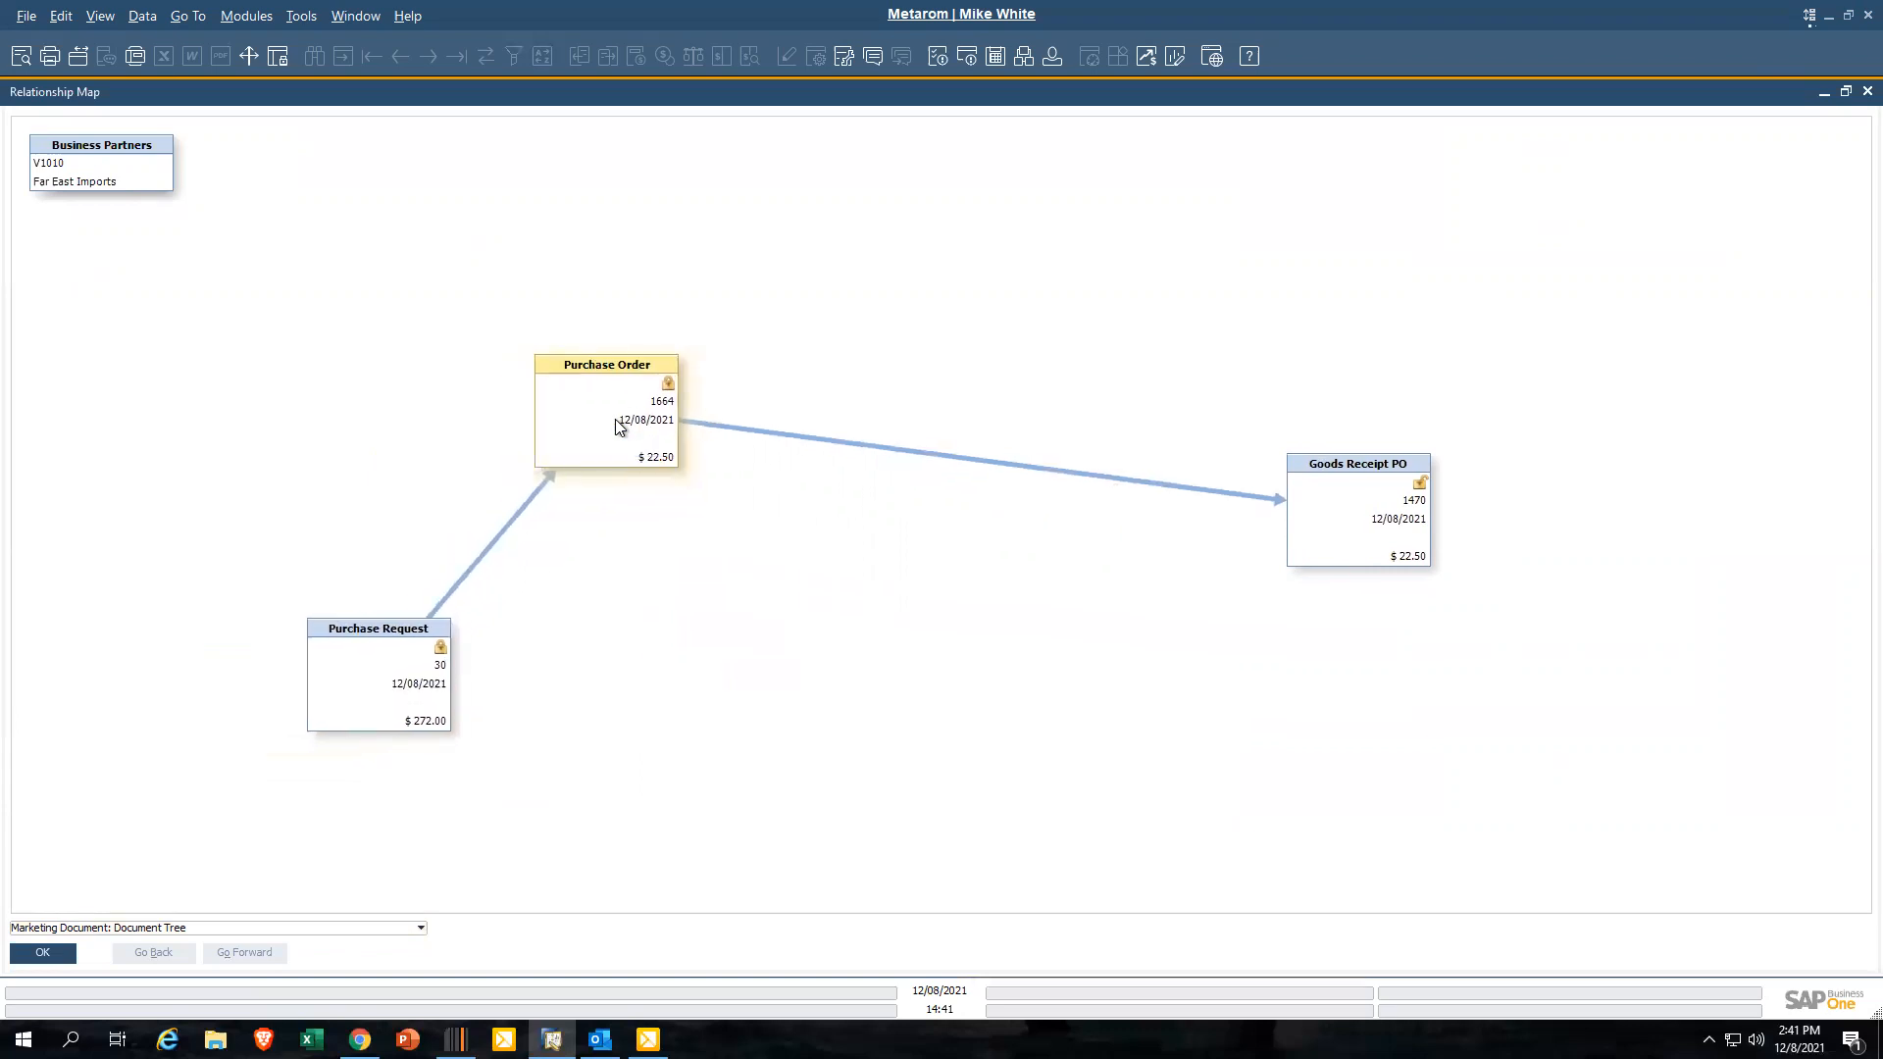
Open the purchase order from the Relationship Map, view its accounting details, and close it
double_click(619, 427)
click(265, 270)
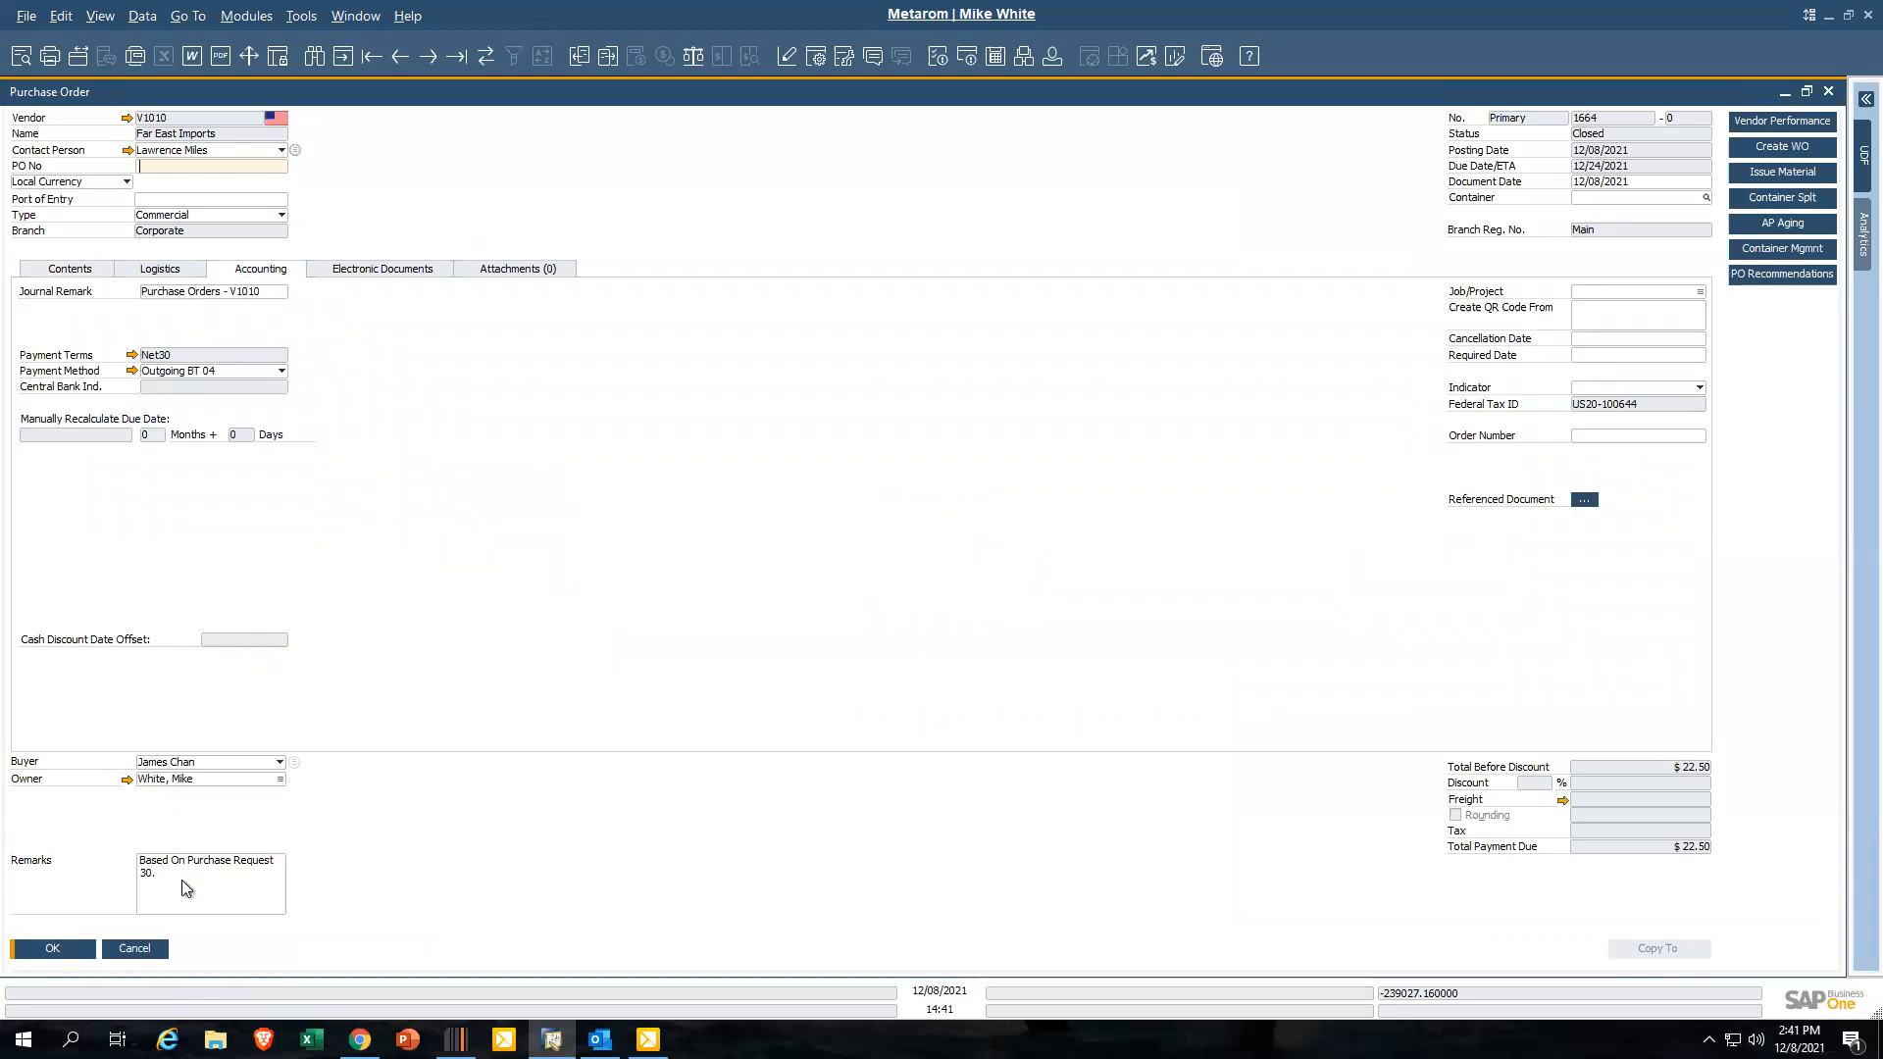
click(159, 949)
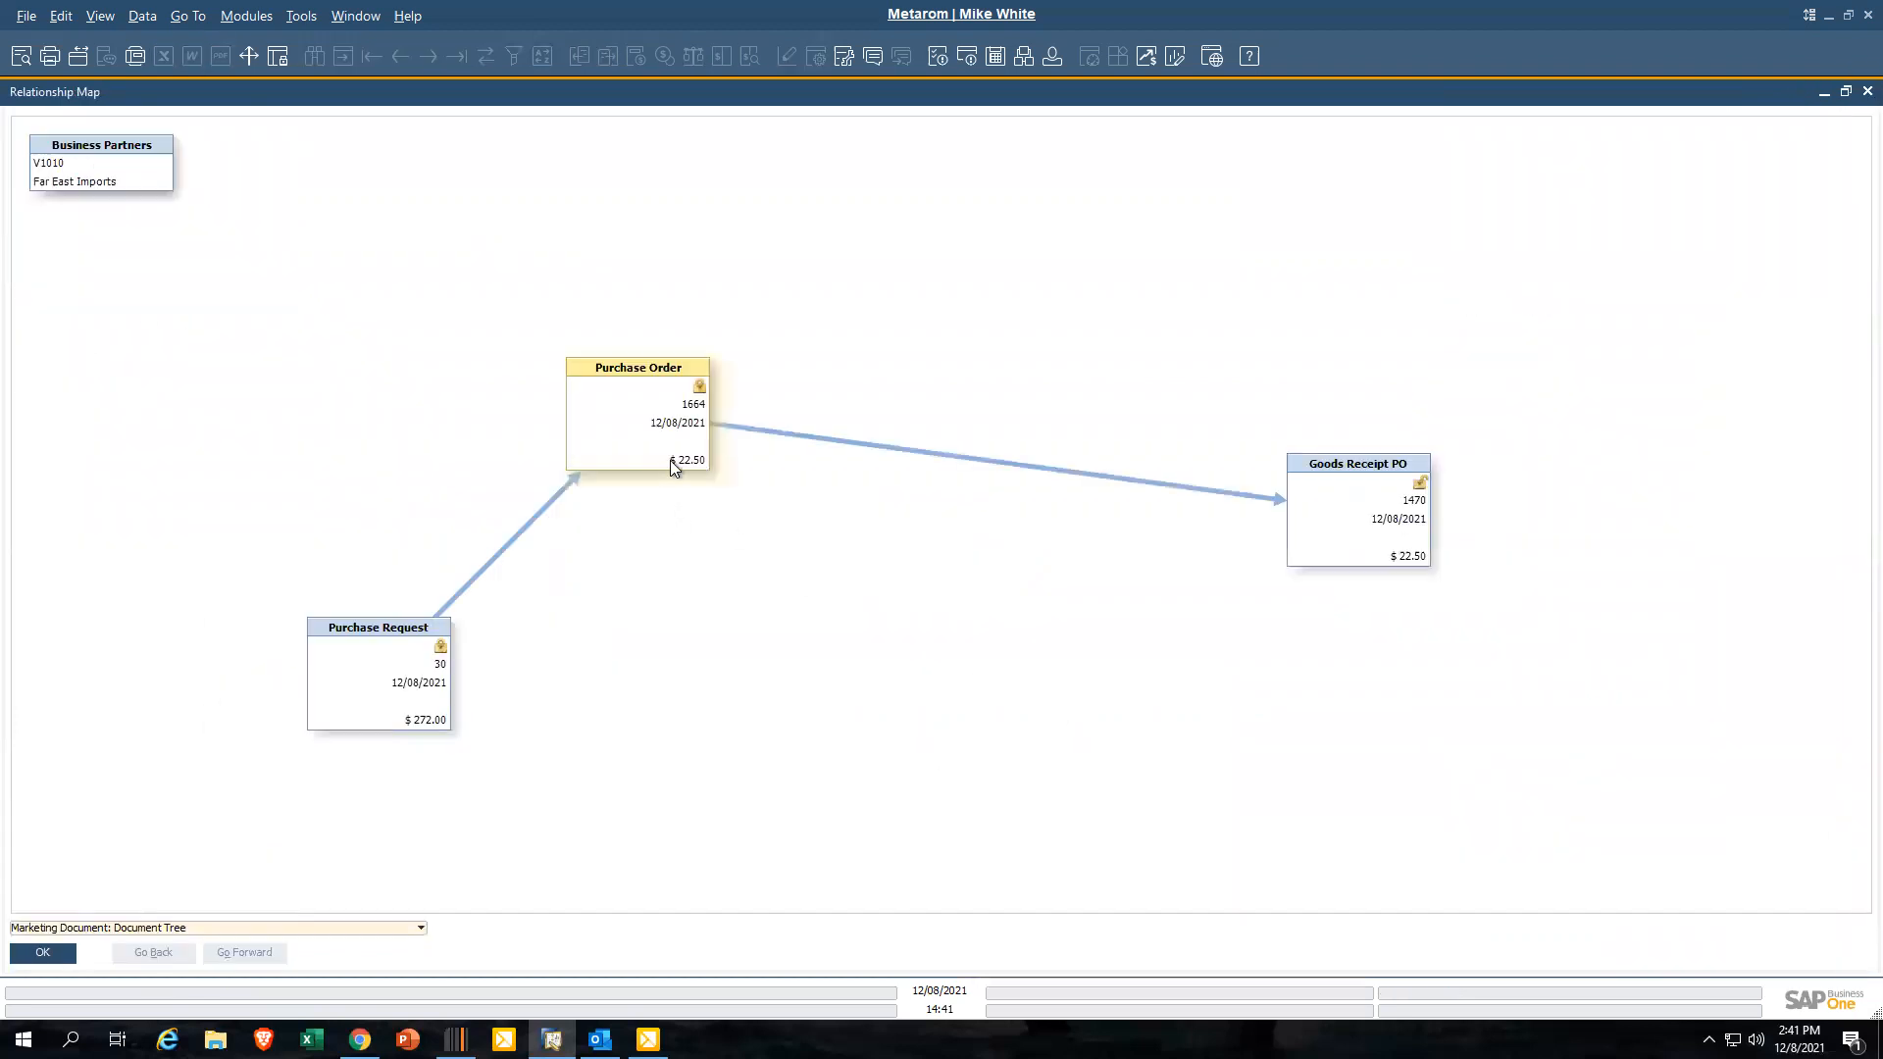
Open the Goods Receipt PO from the Relationship Map, examine its journal entry, and return to the purchase order
double_click(1356, 516)
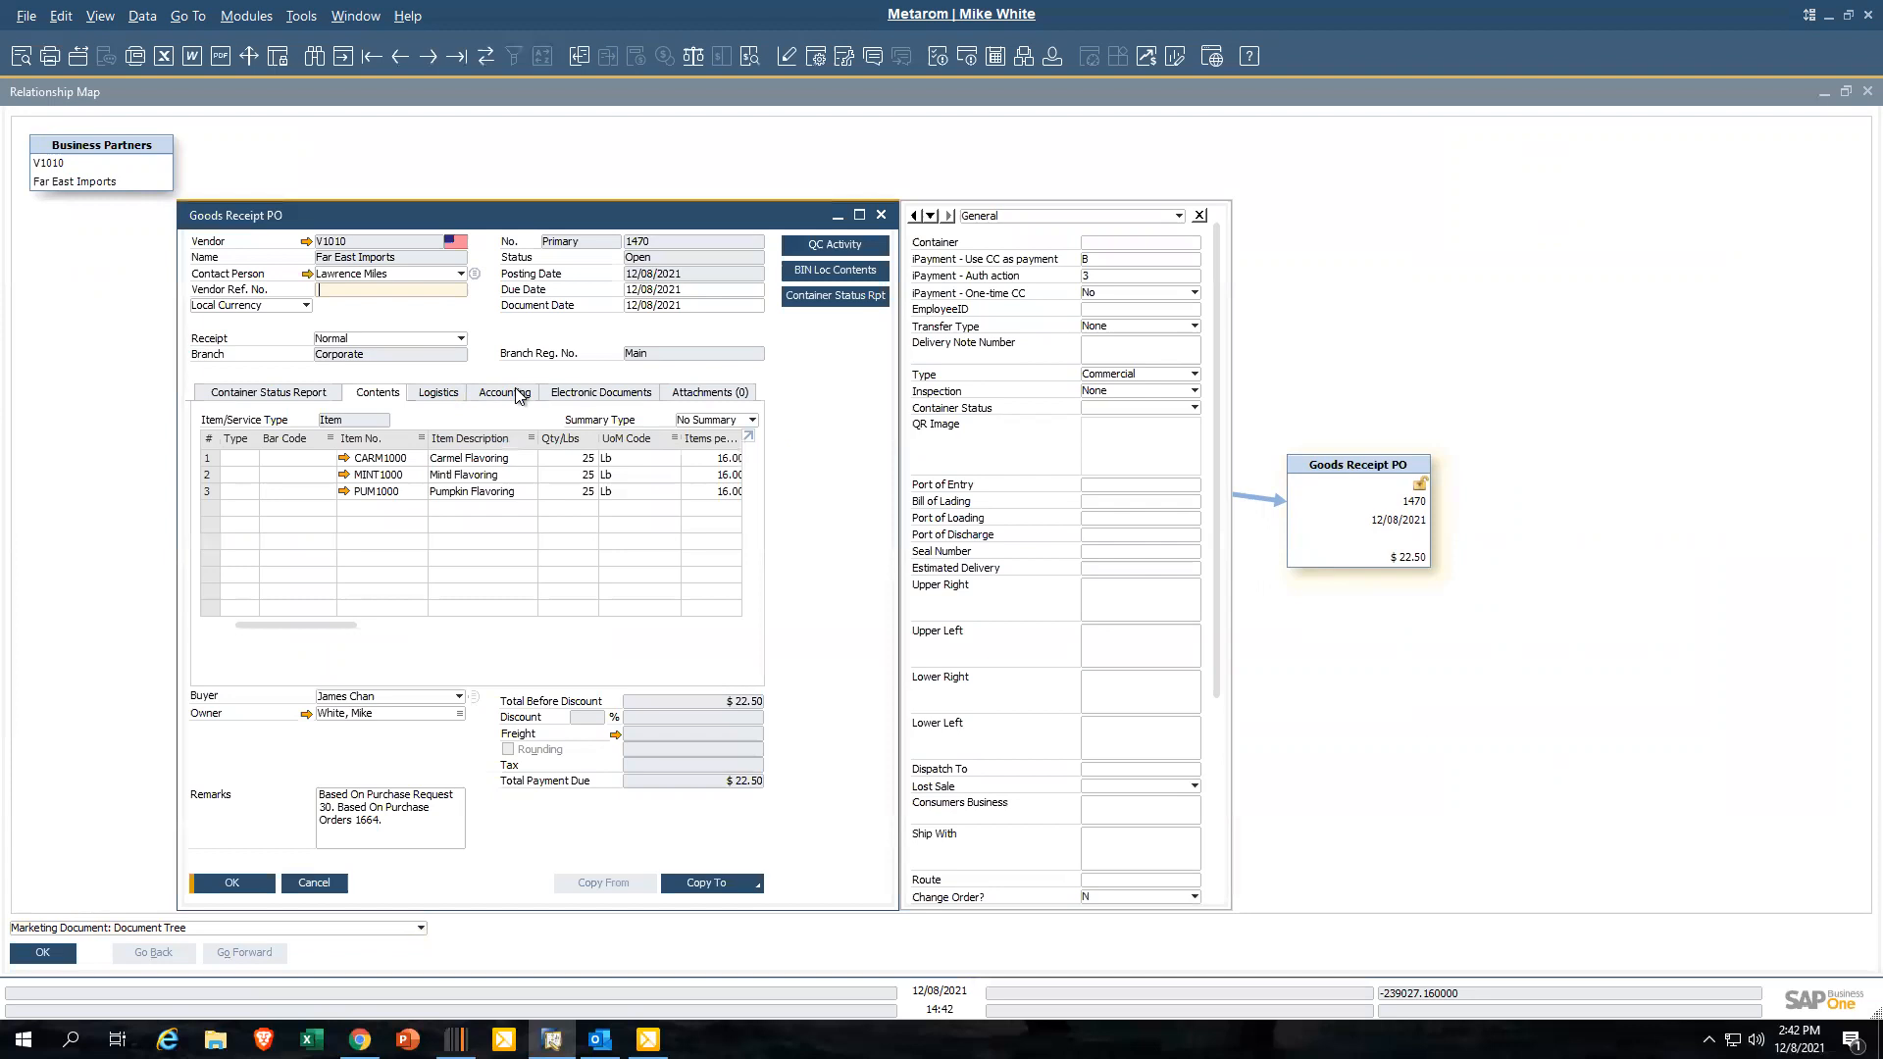
click(518, 393)
click(312, 411)
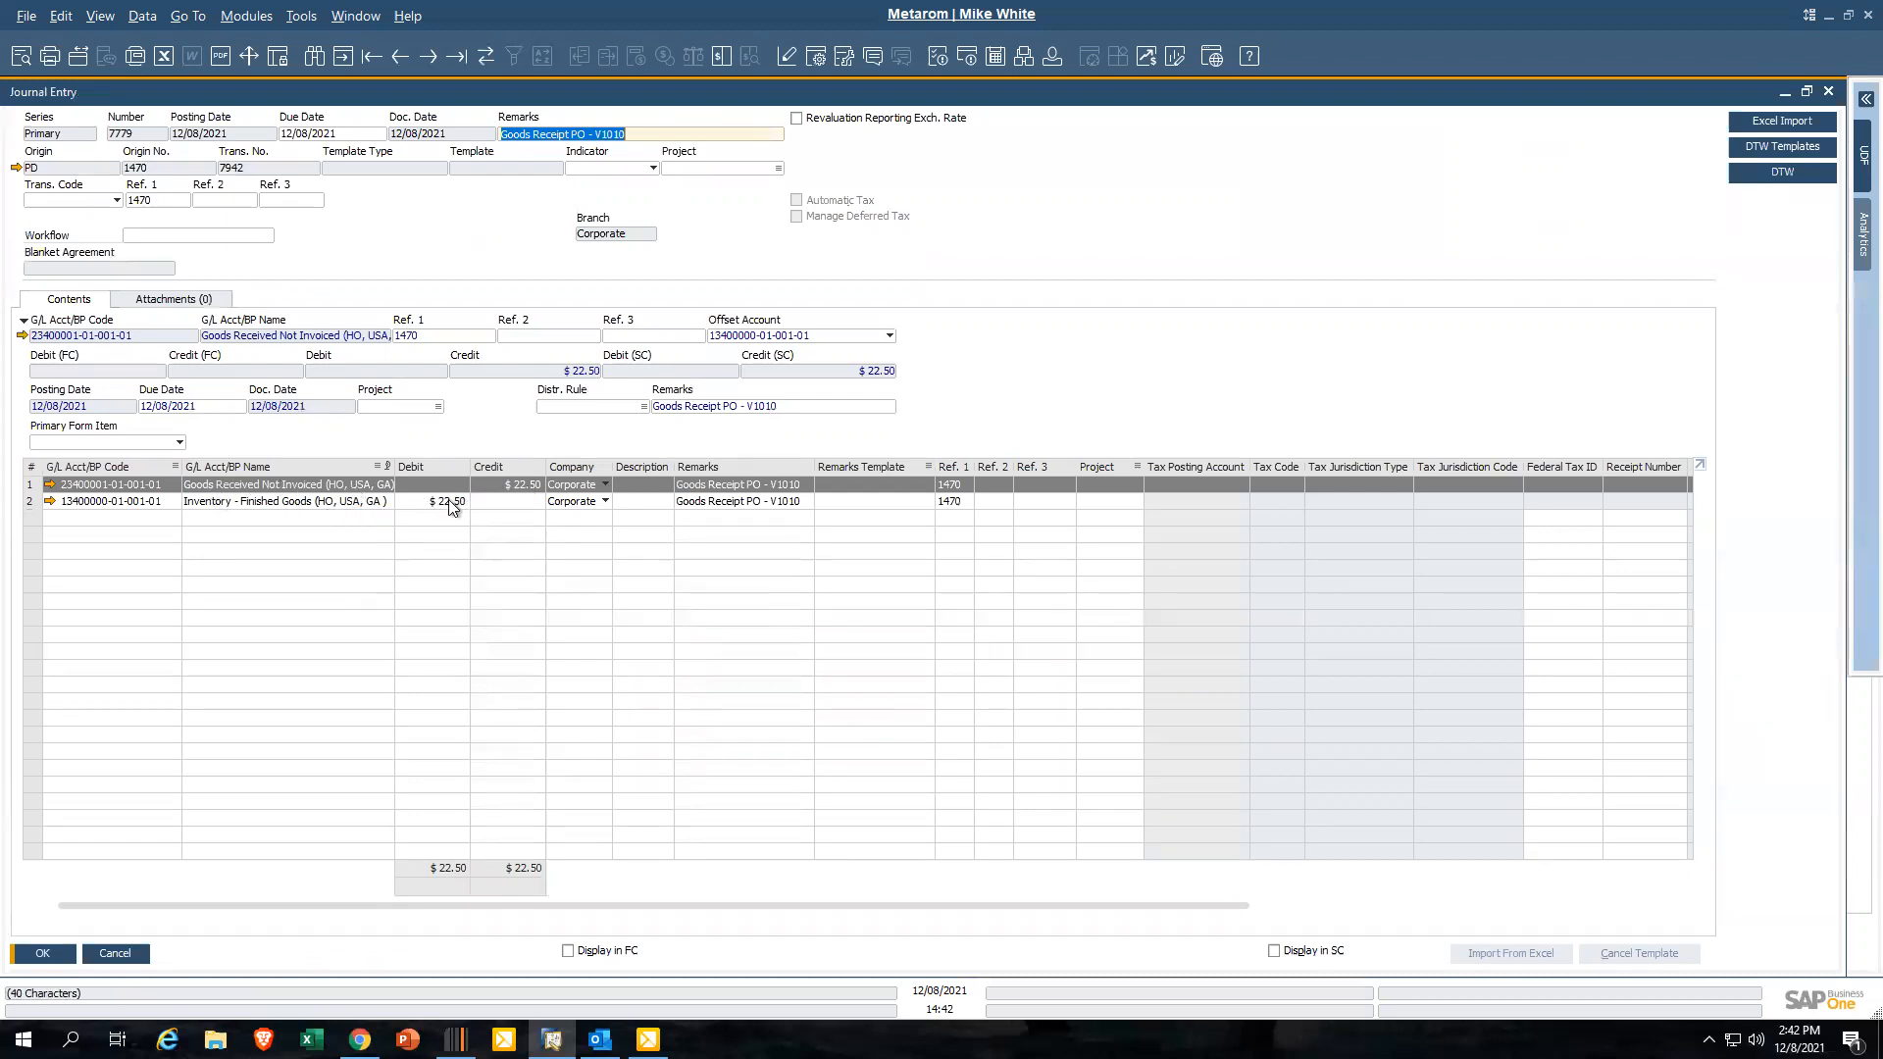
click(122, 954)
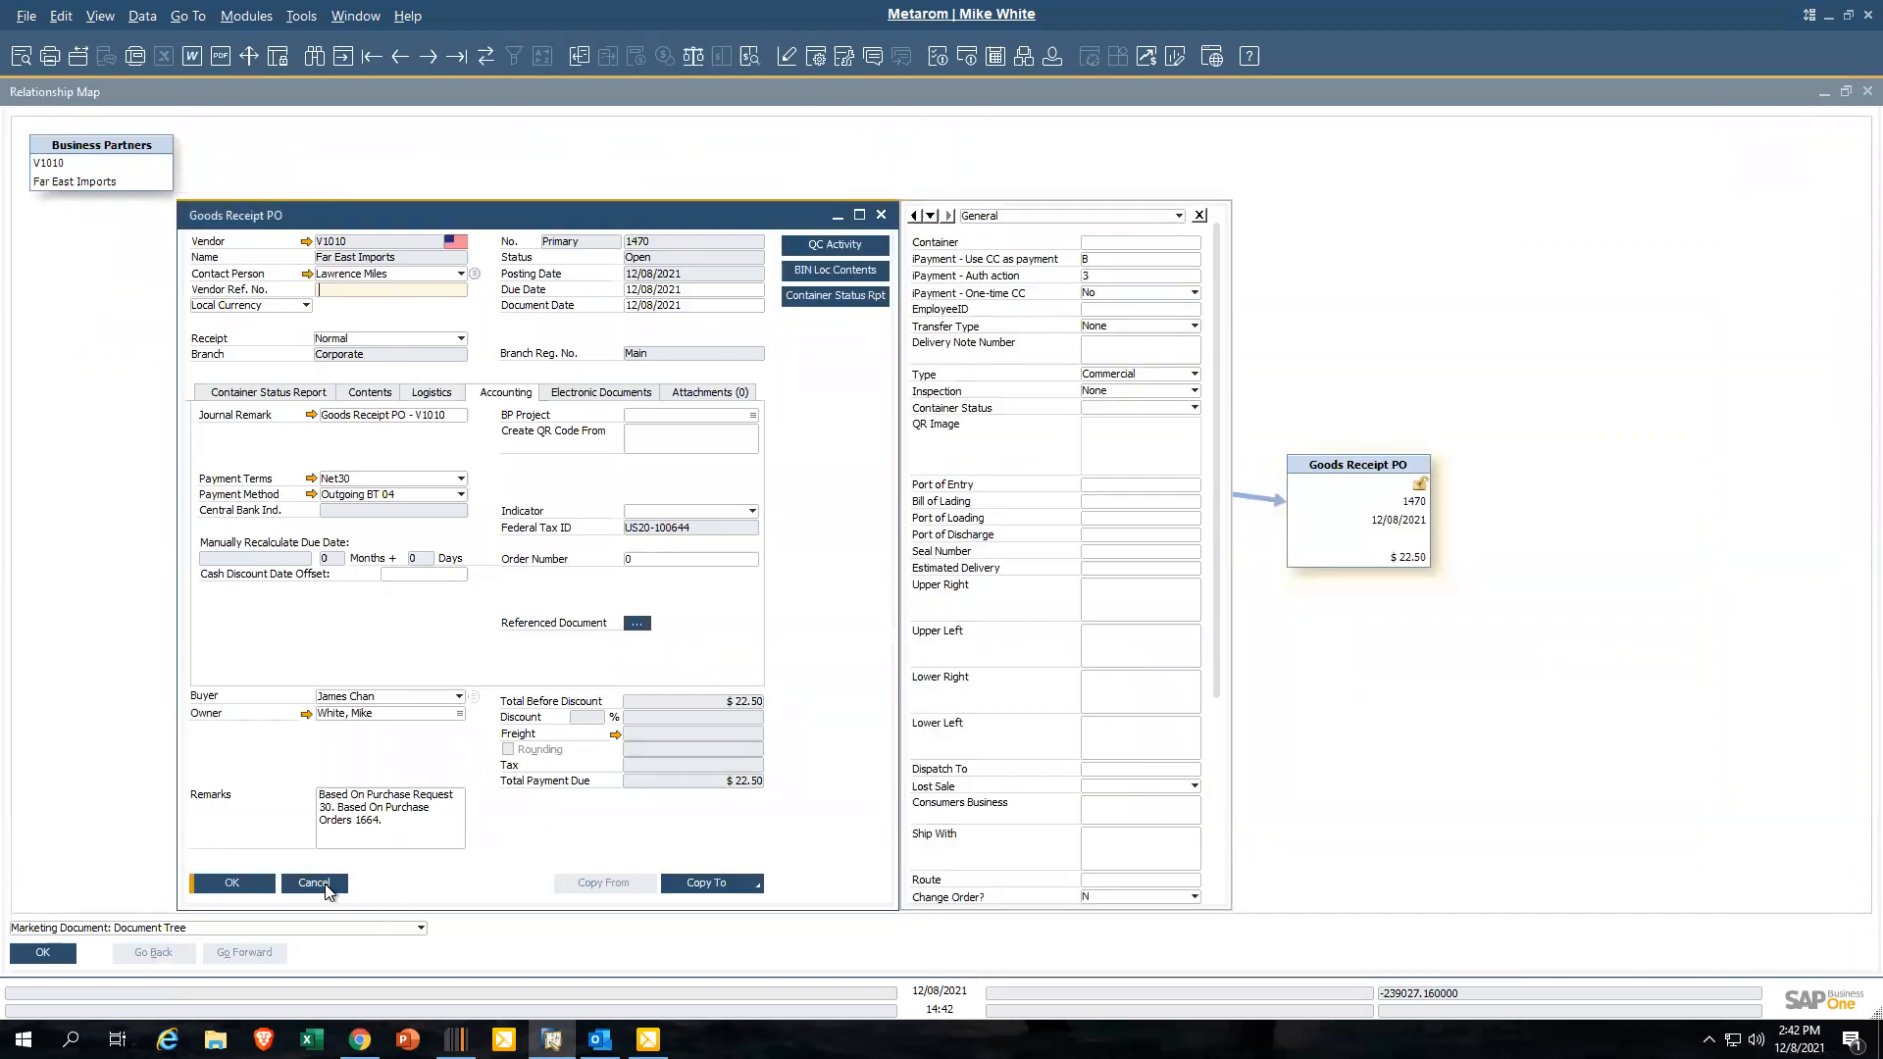
click(252, 886)
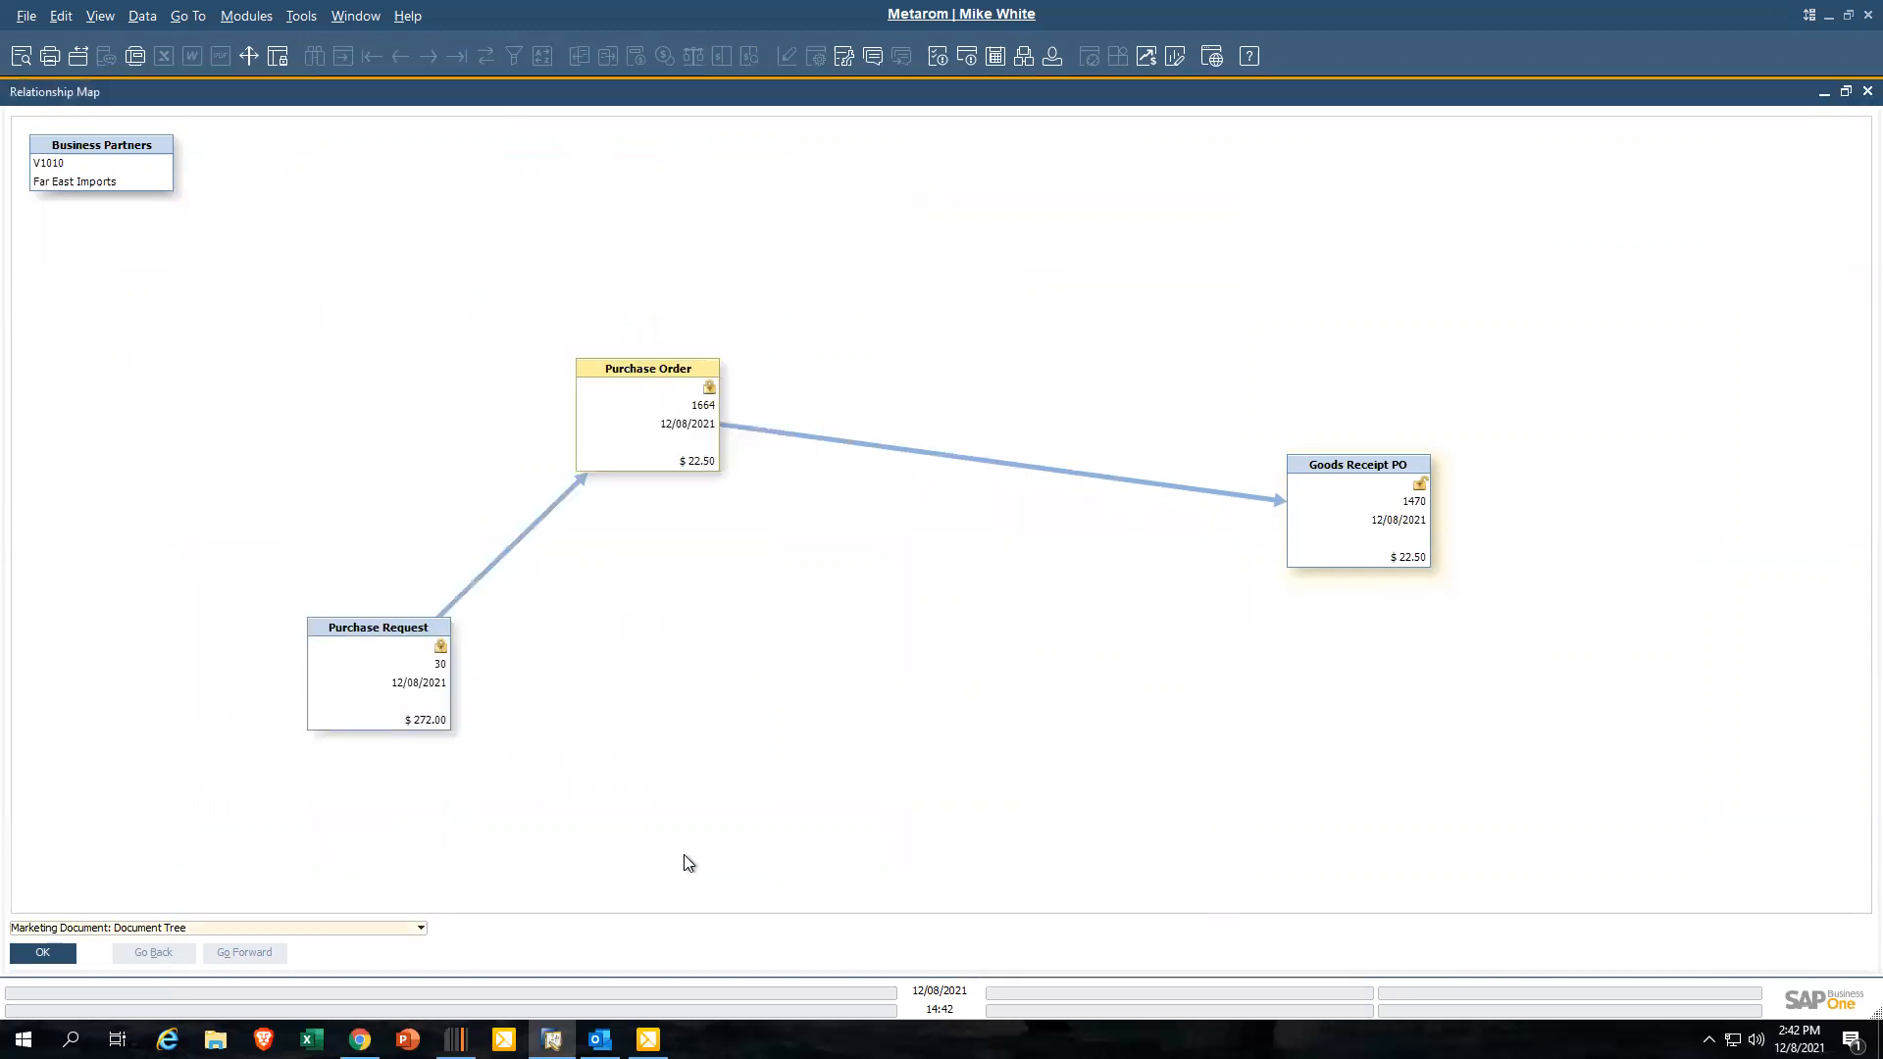
click(56, 956)
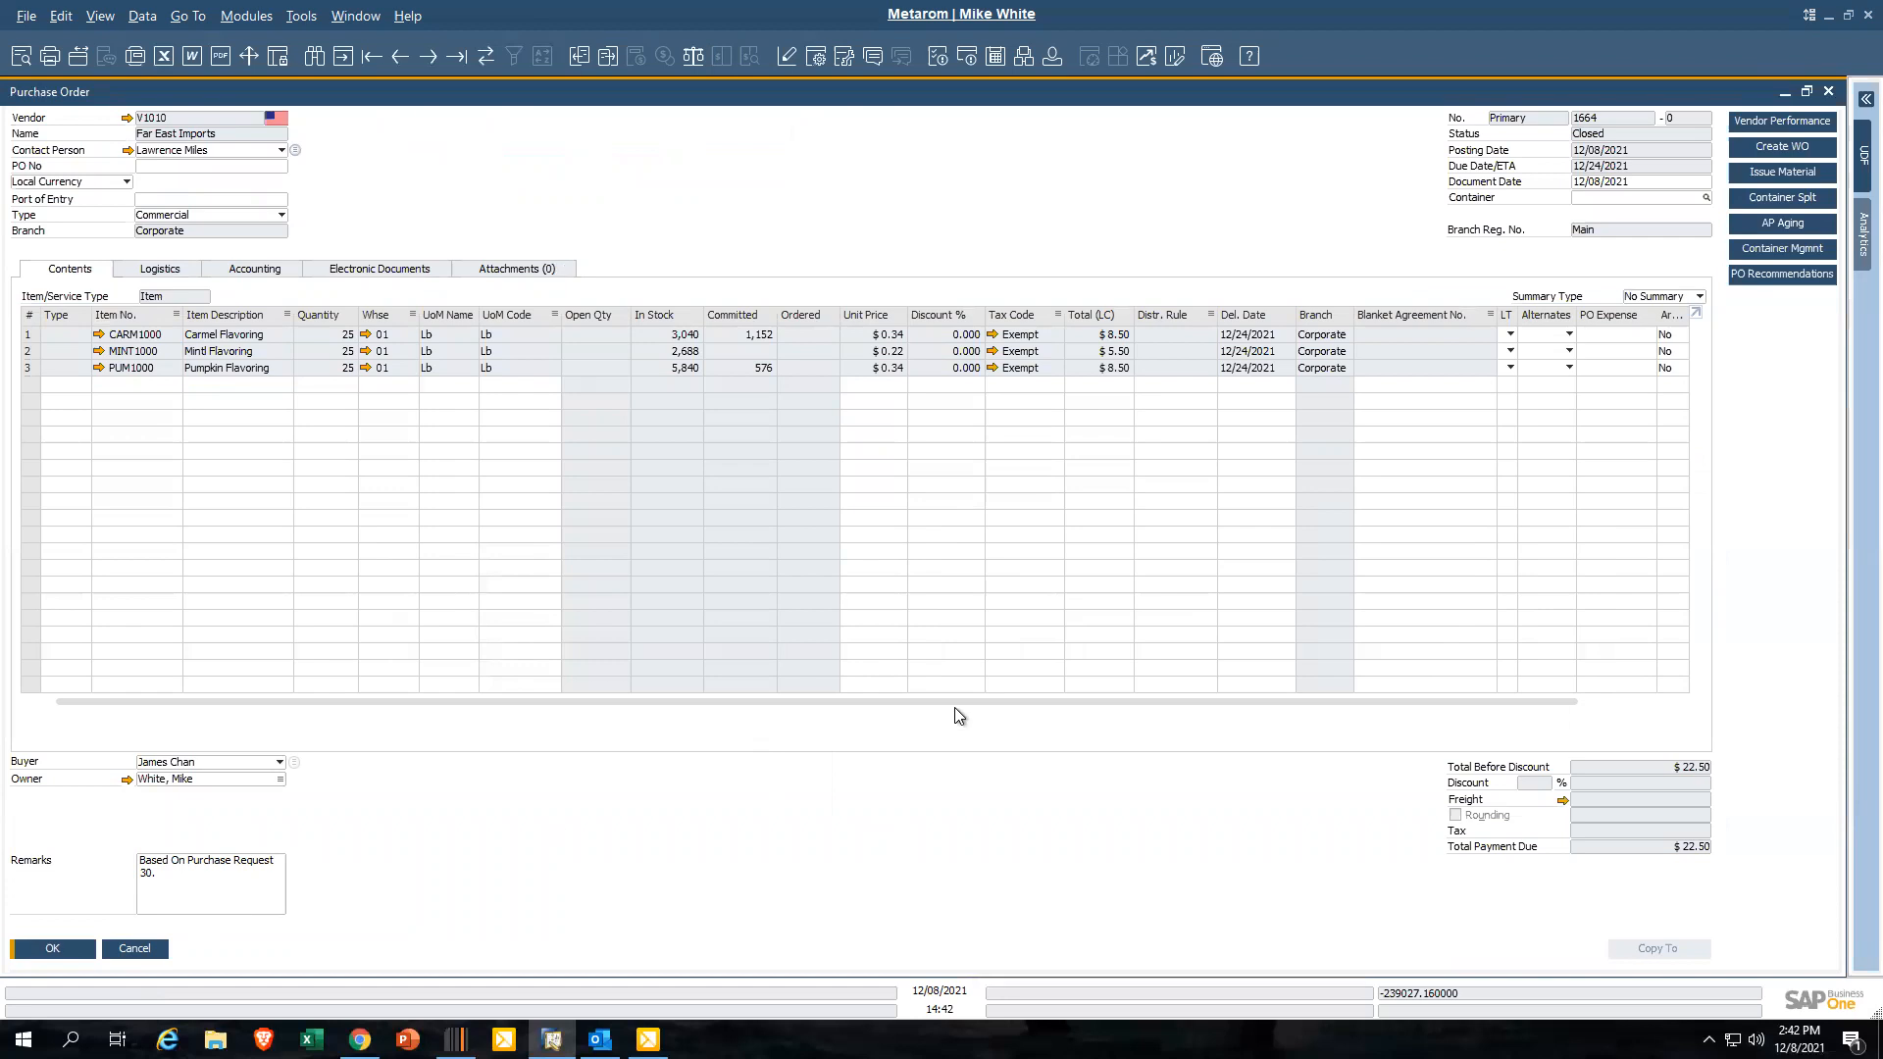
Close the change log, the purchase order and the empty Goods Receipt PO form
click(142, 950)
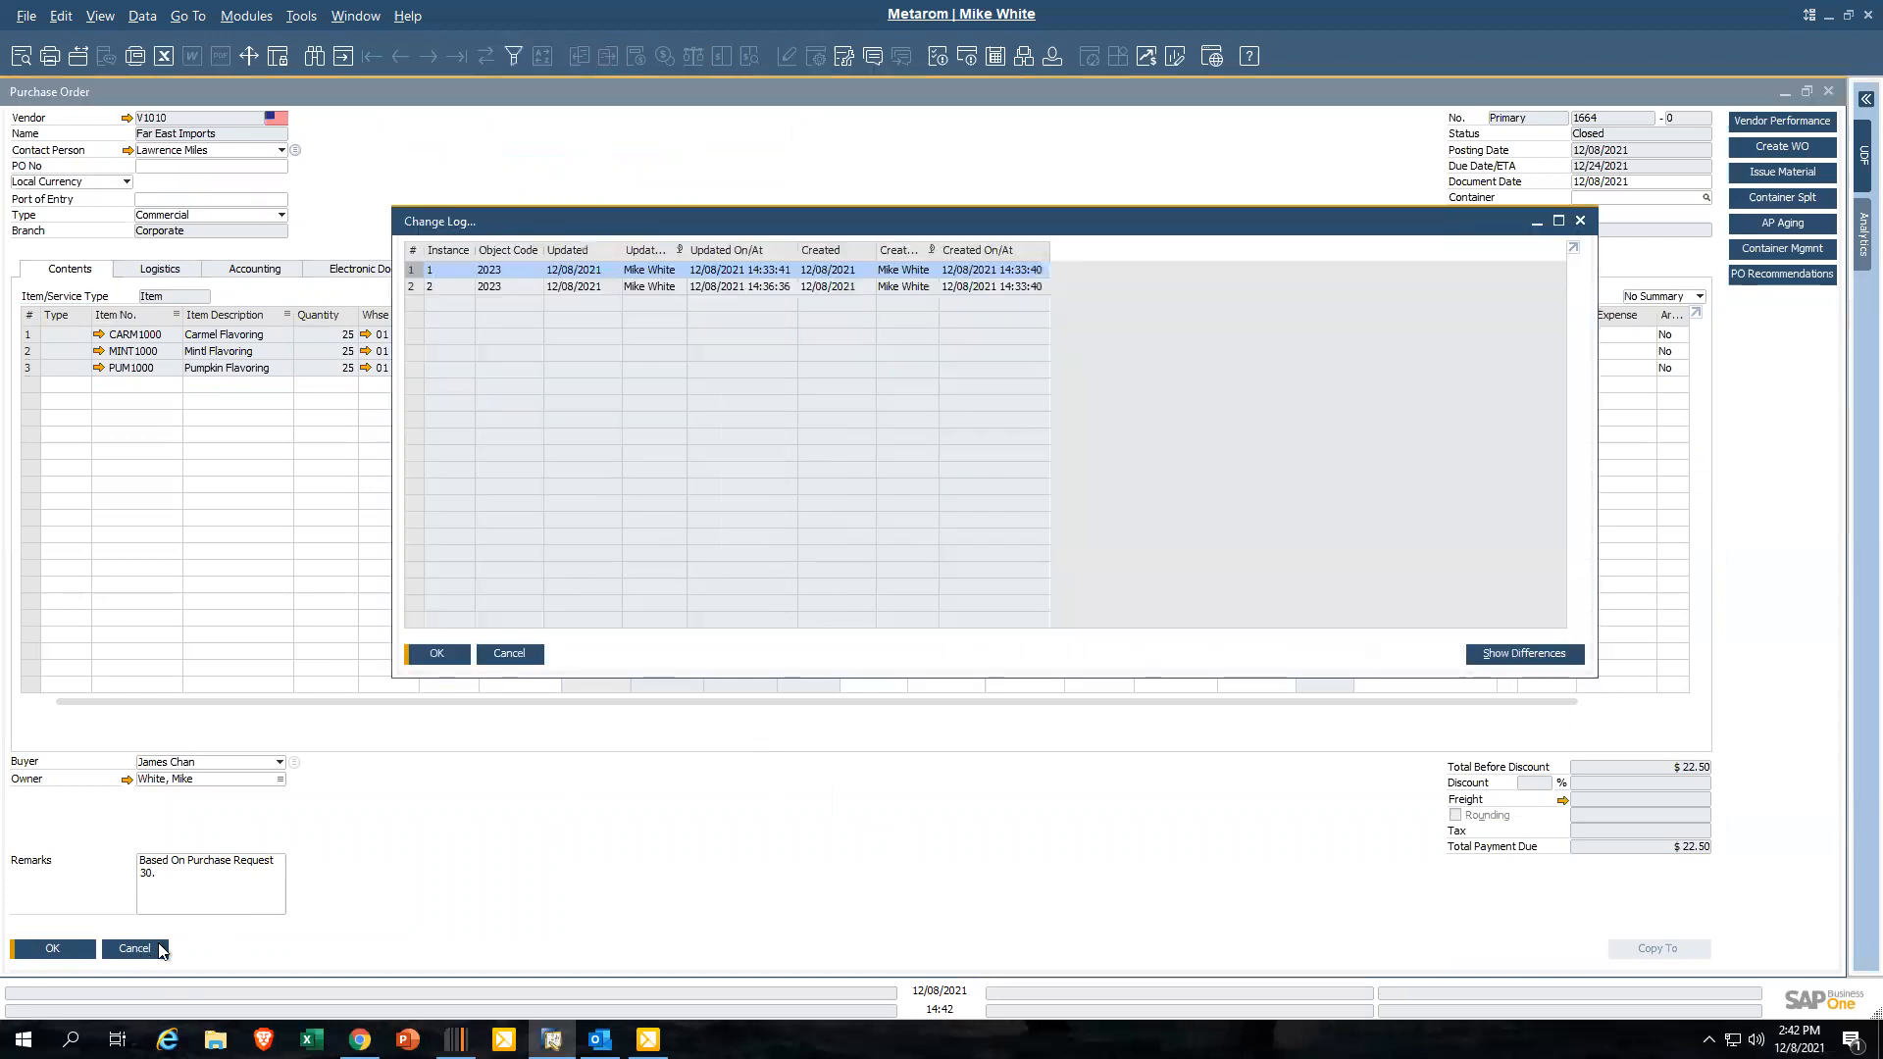
click(507, 653)
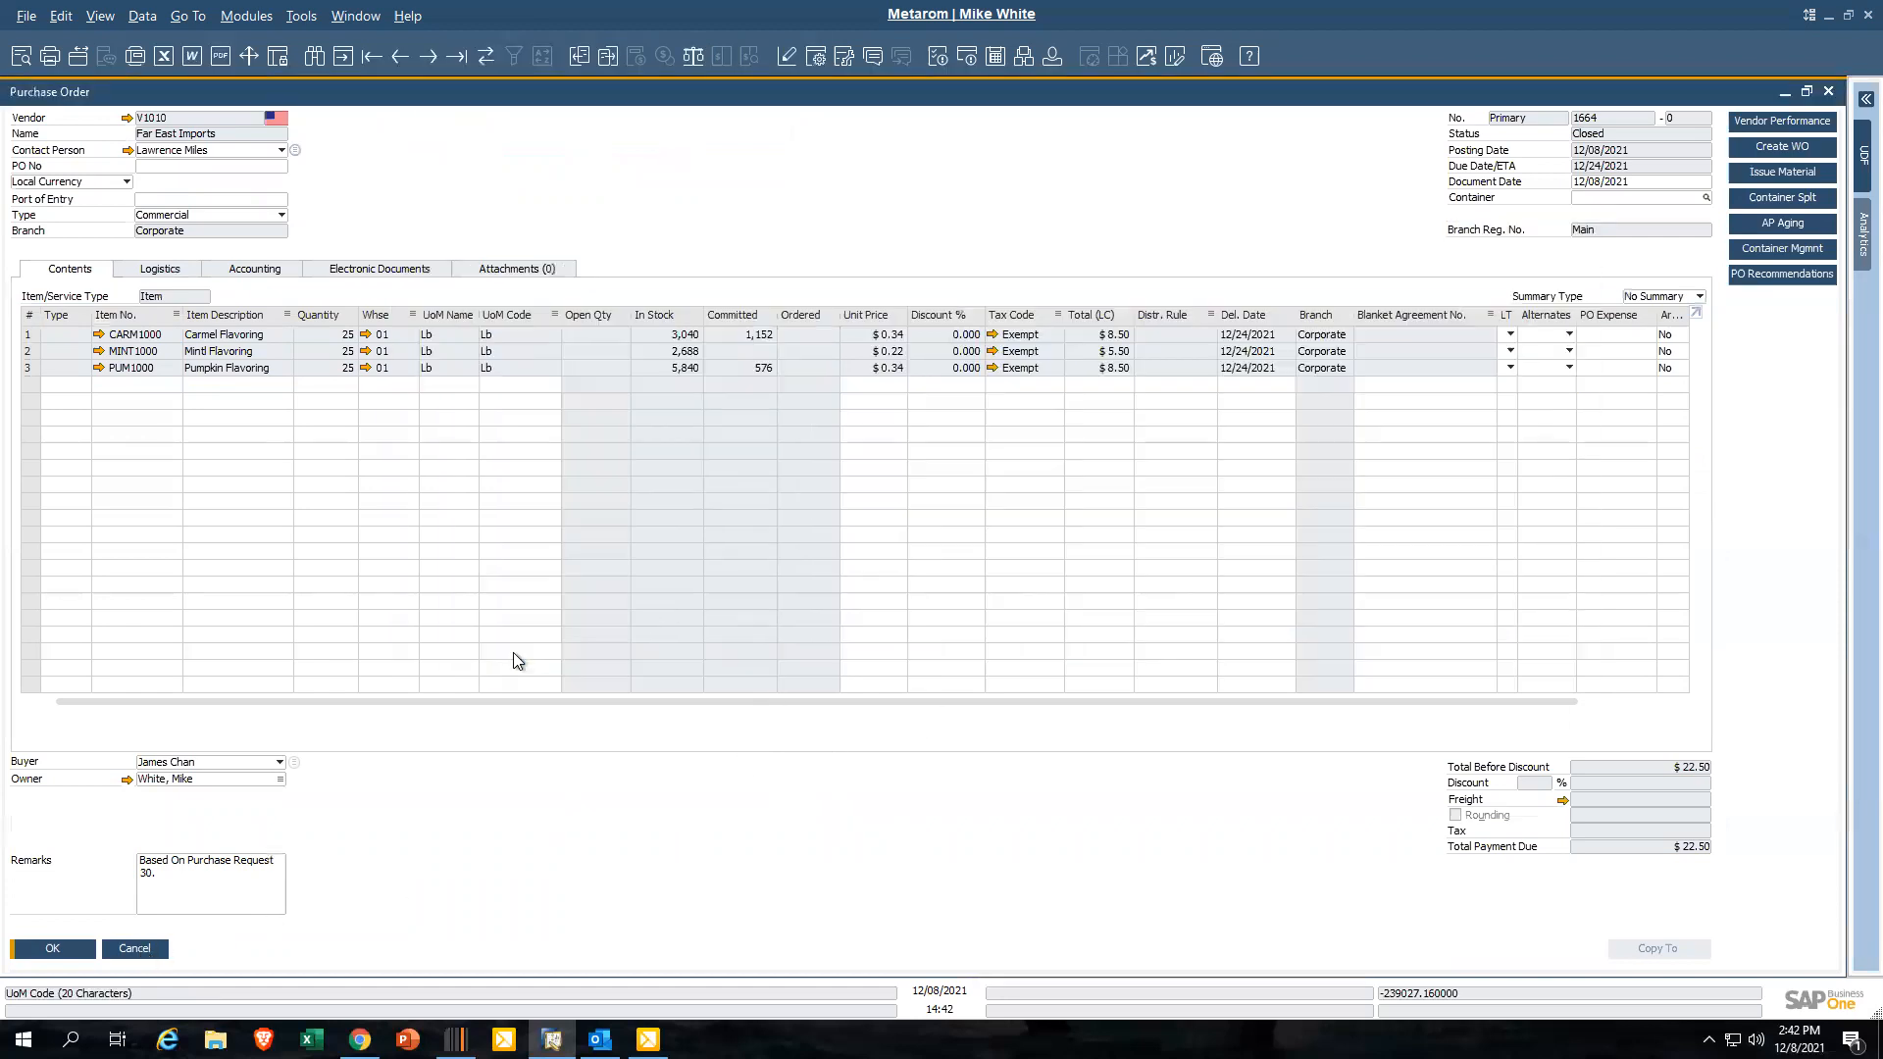
click(144, 944)
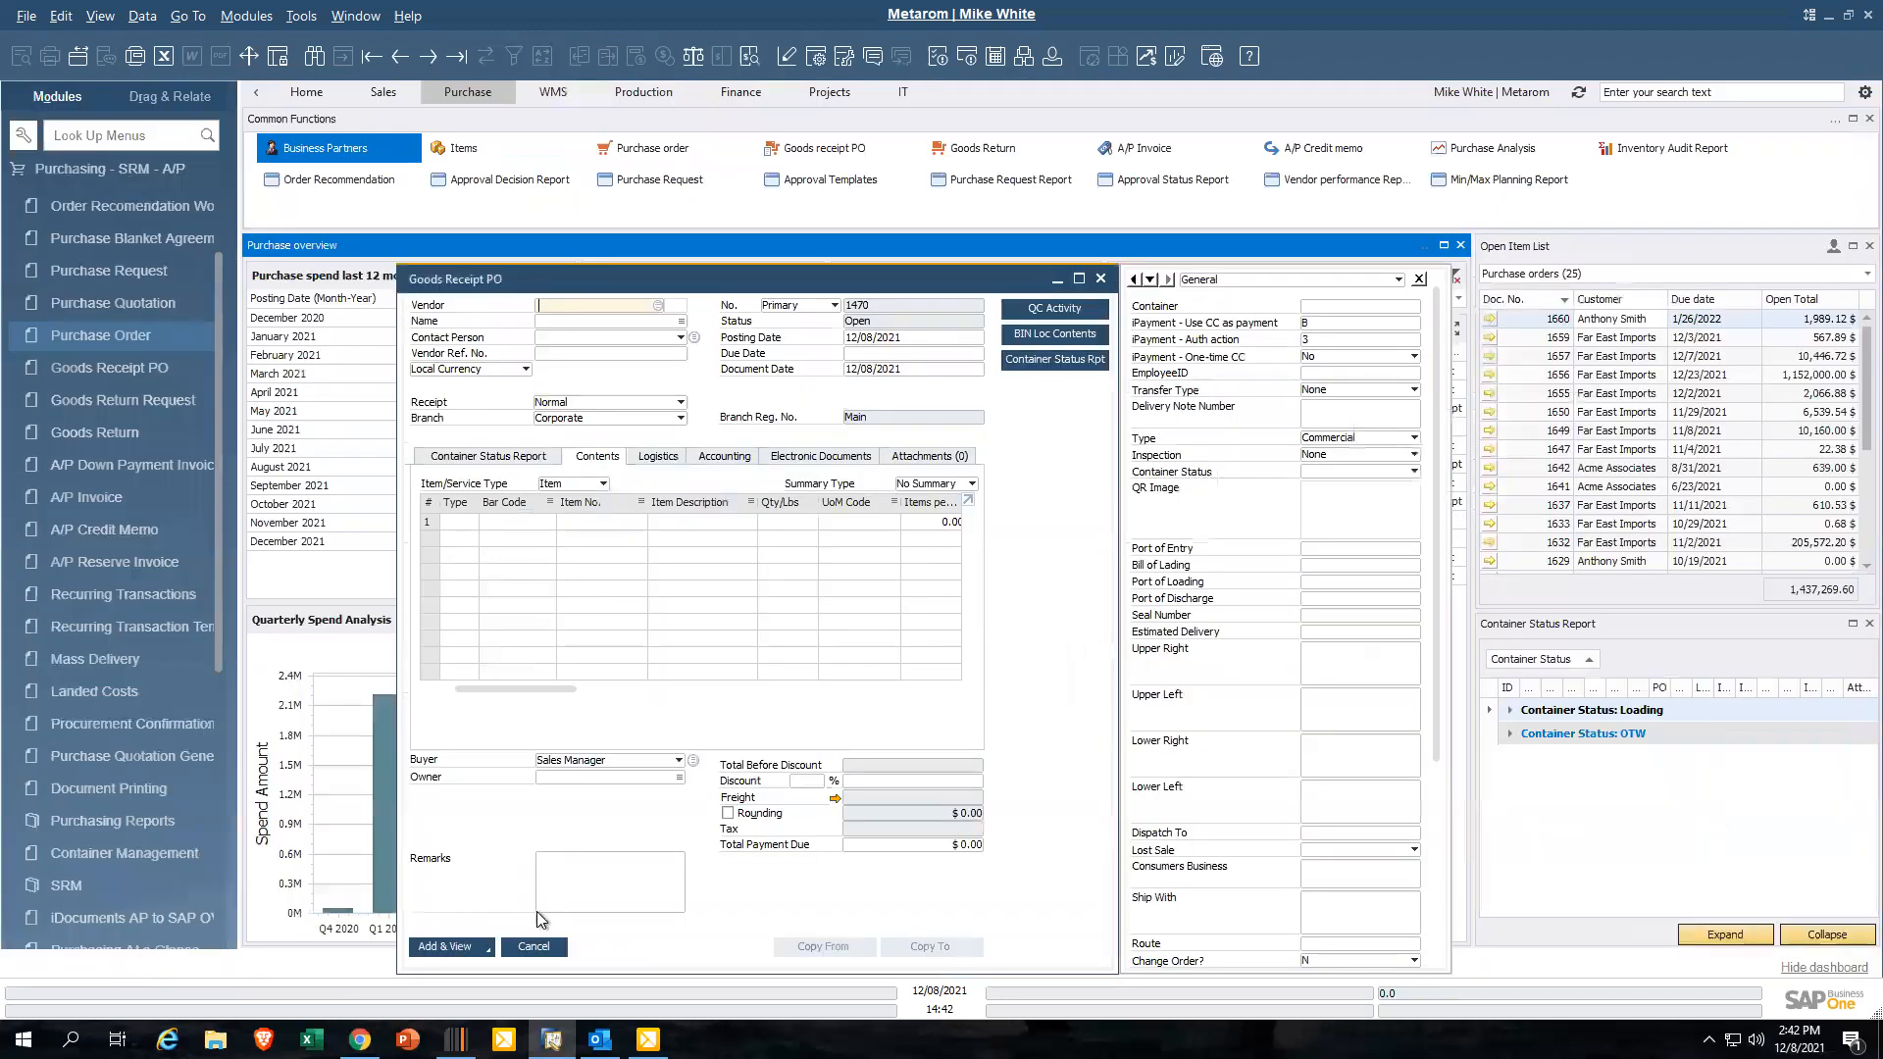
click(534, 946)
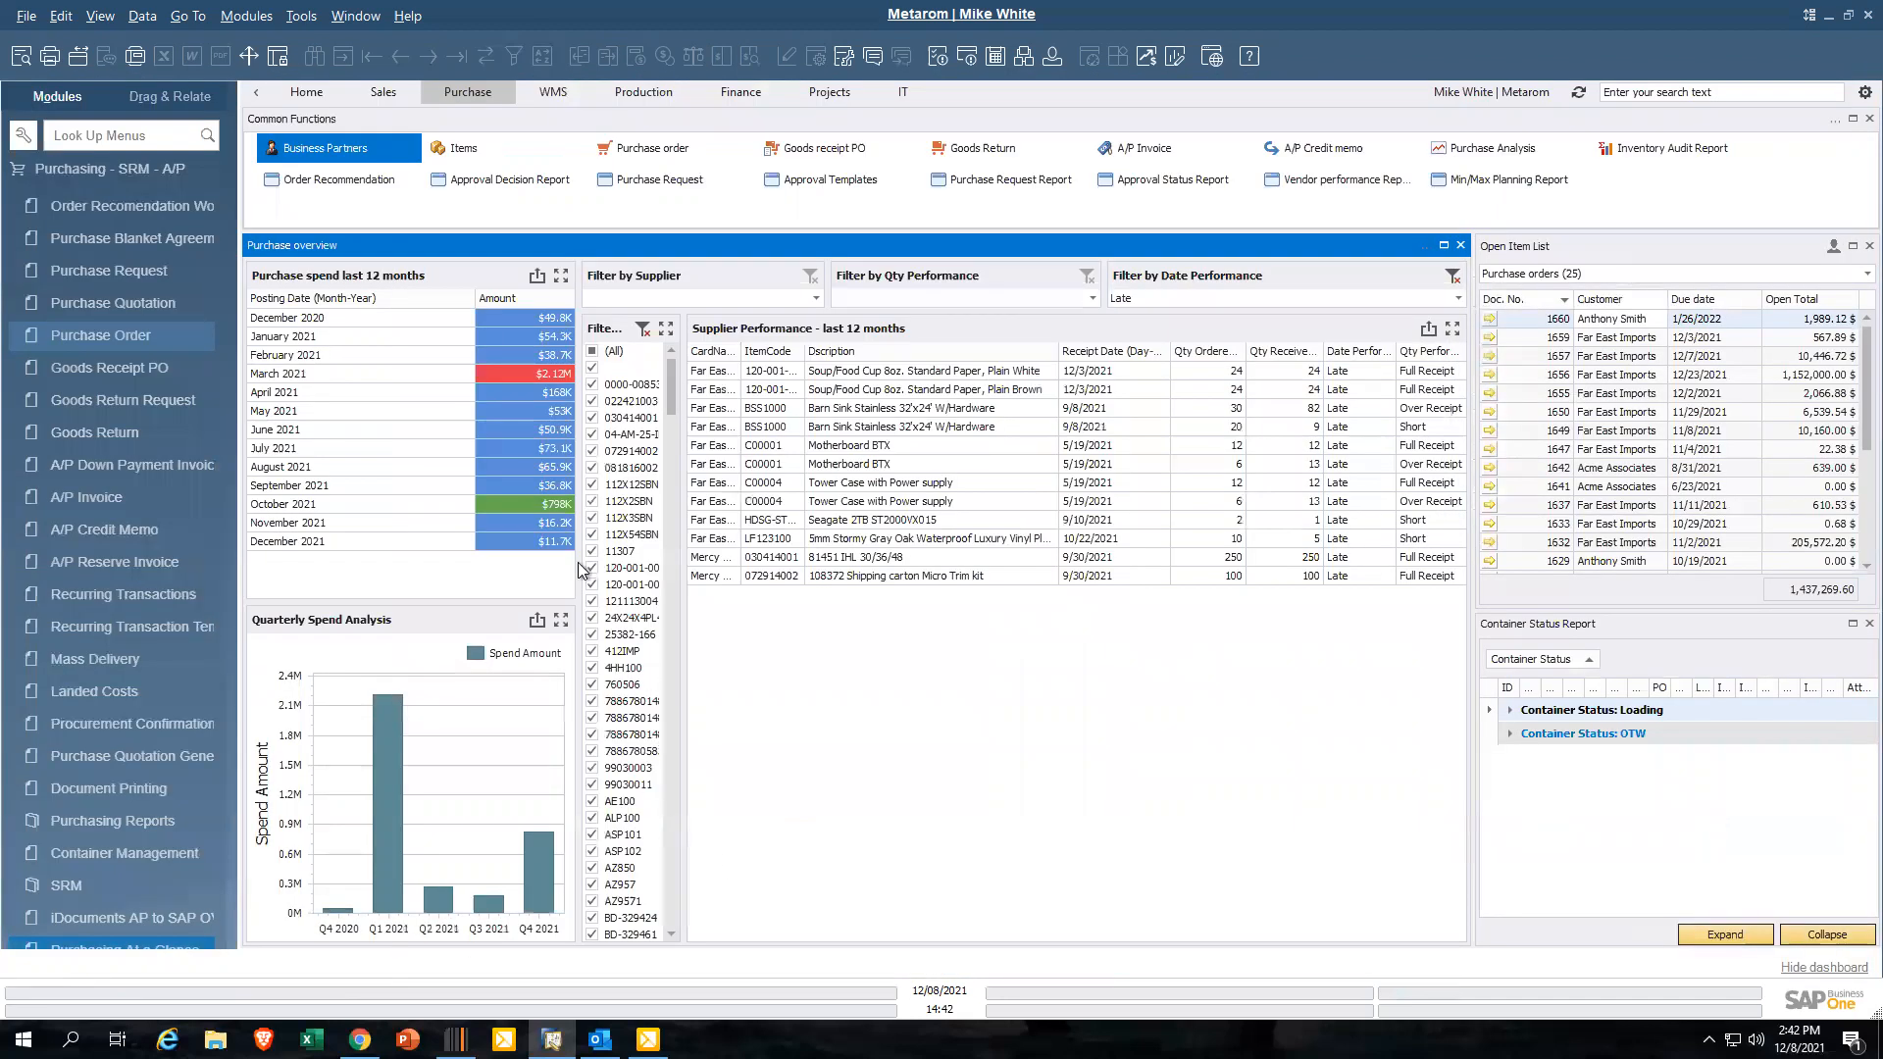
Start a new A/P Invoice for the vendor Far East Imports
click(91, 500)
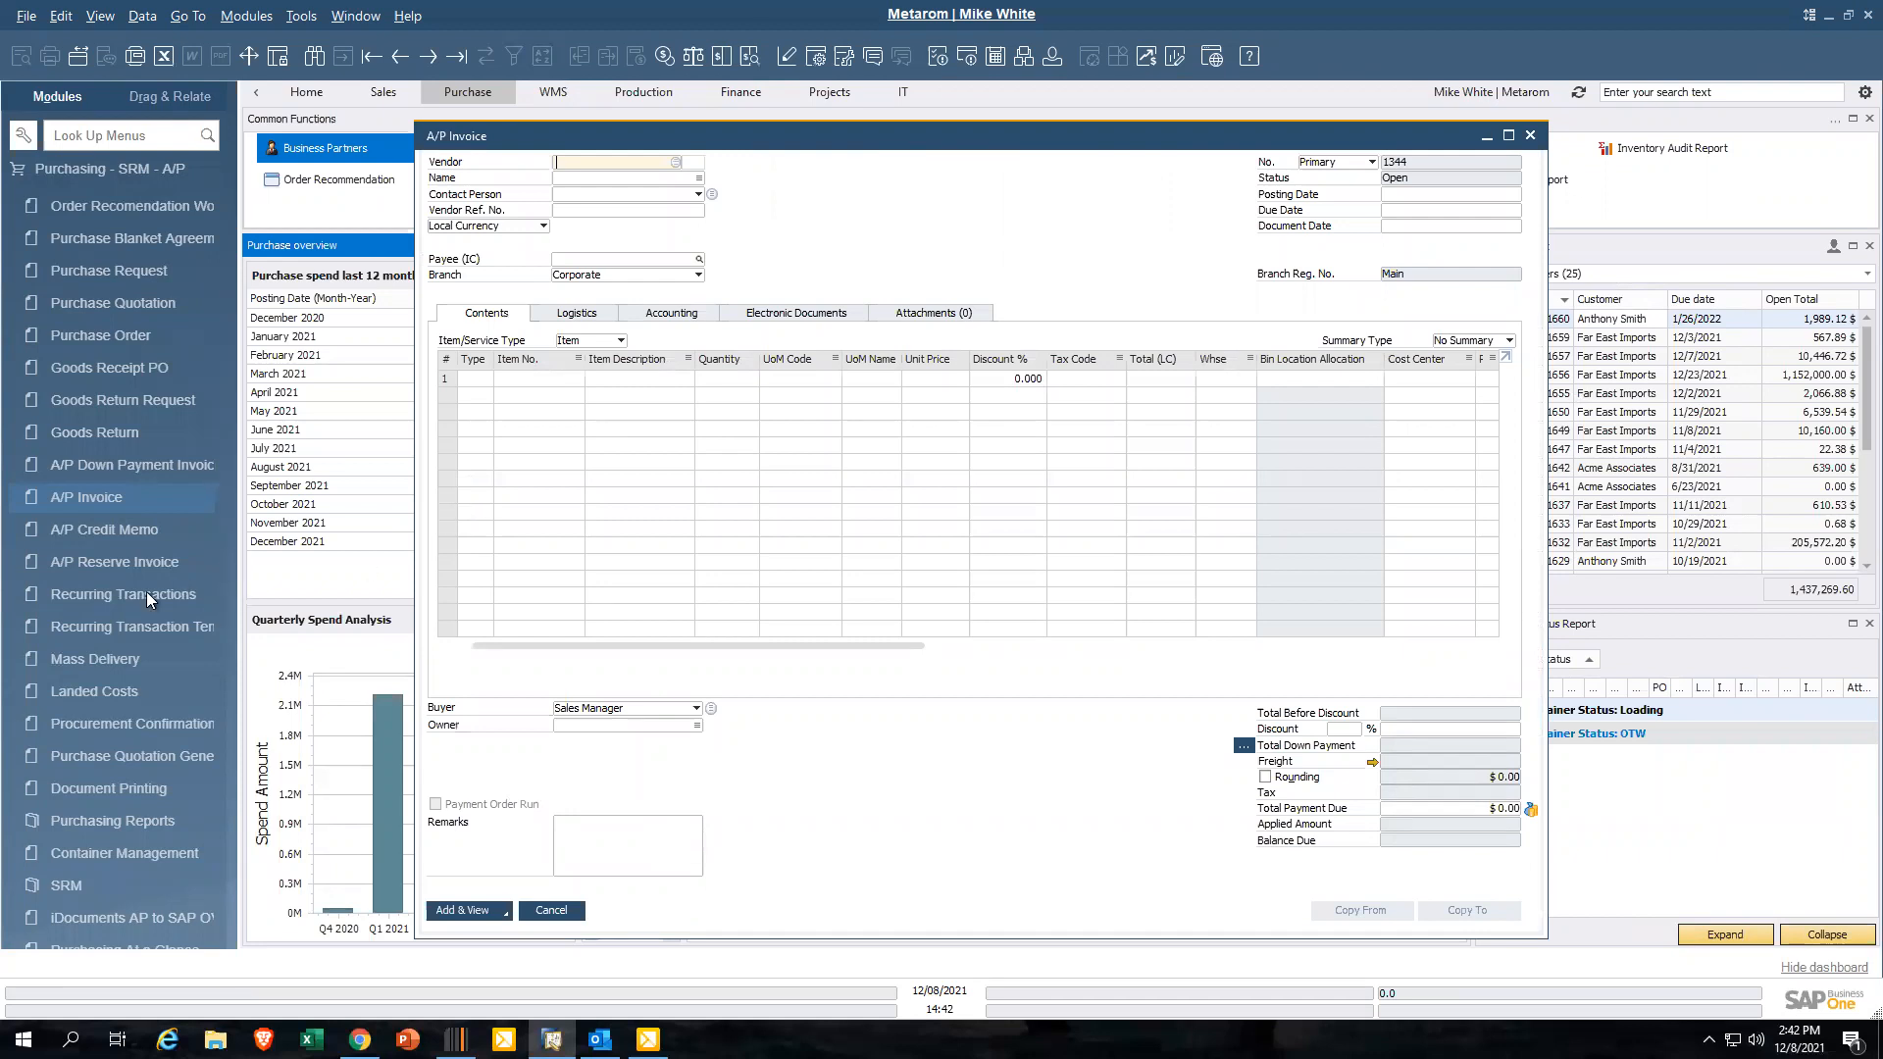
scroll(109, 596, down, 5)
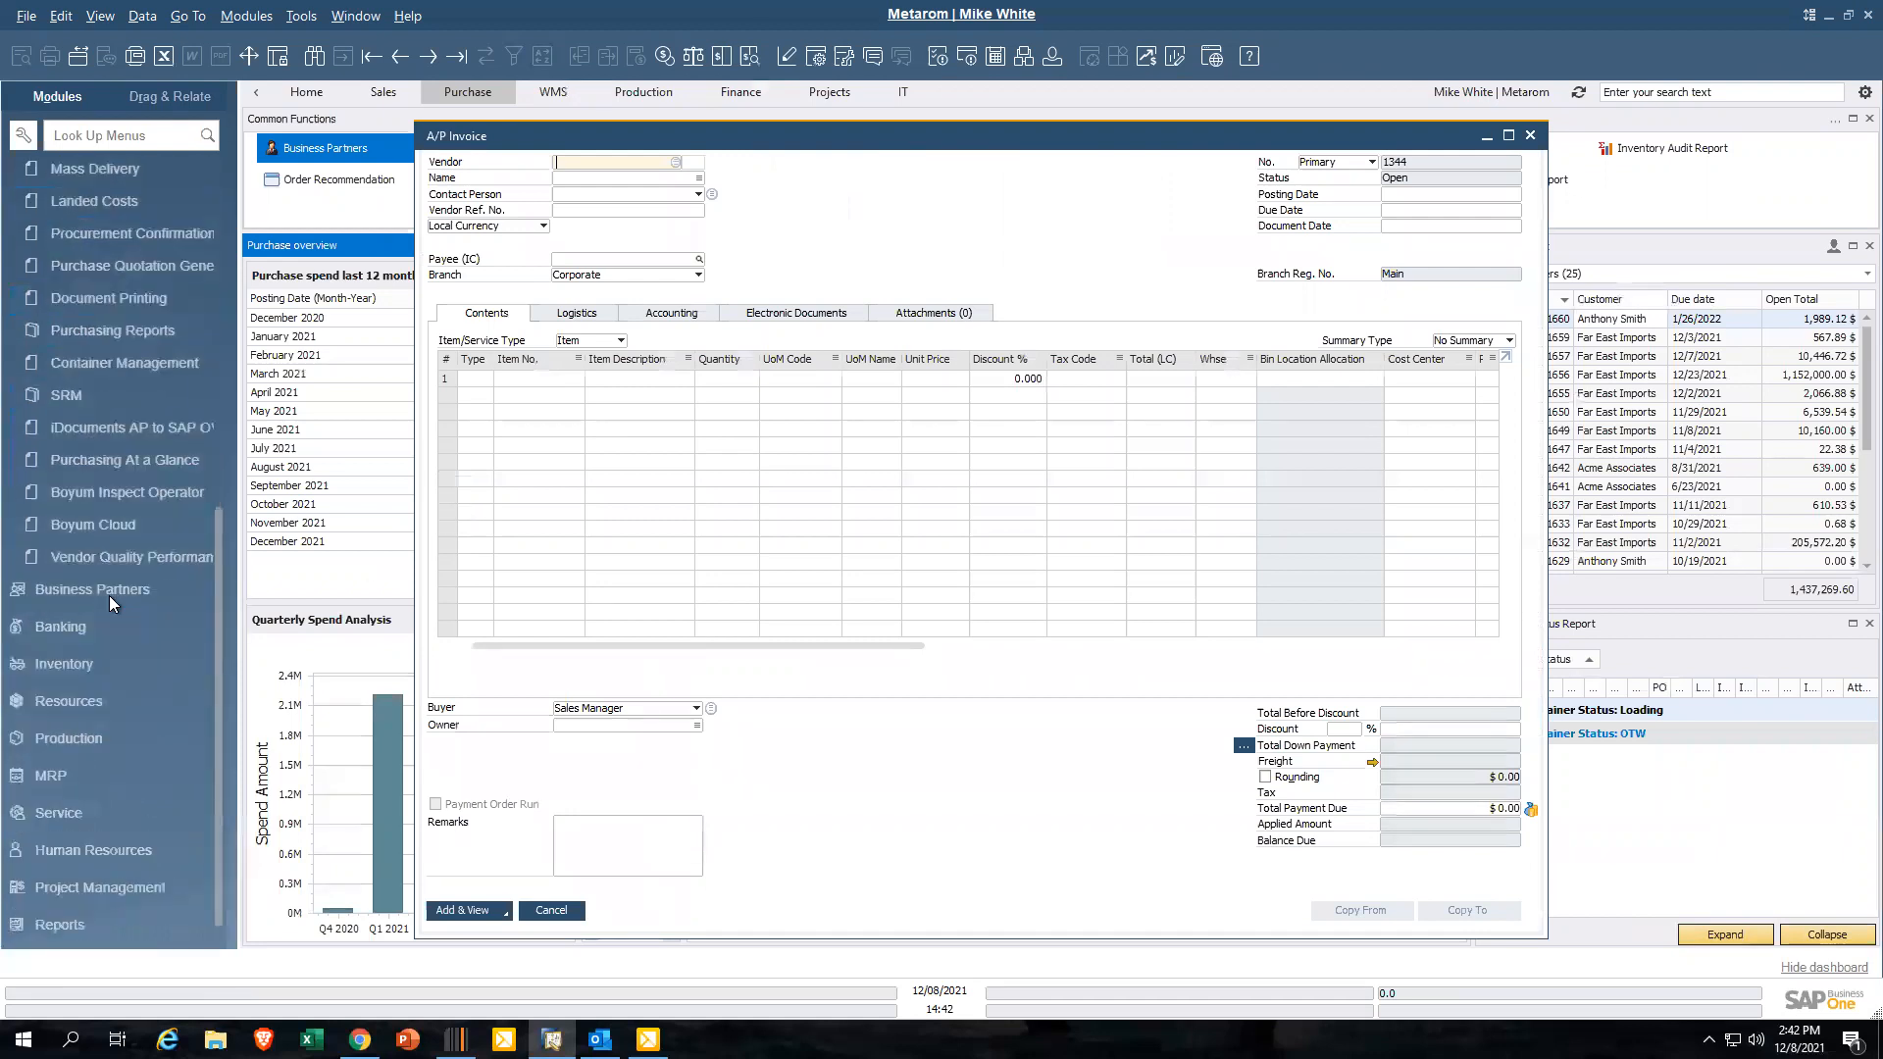
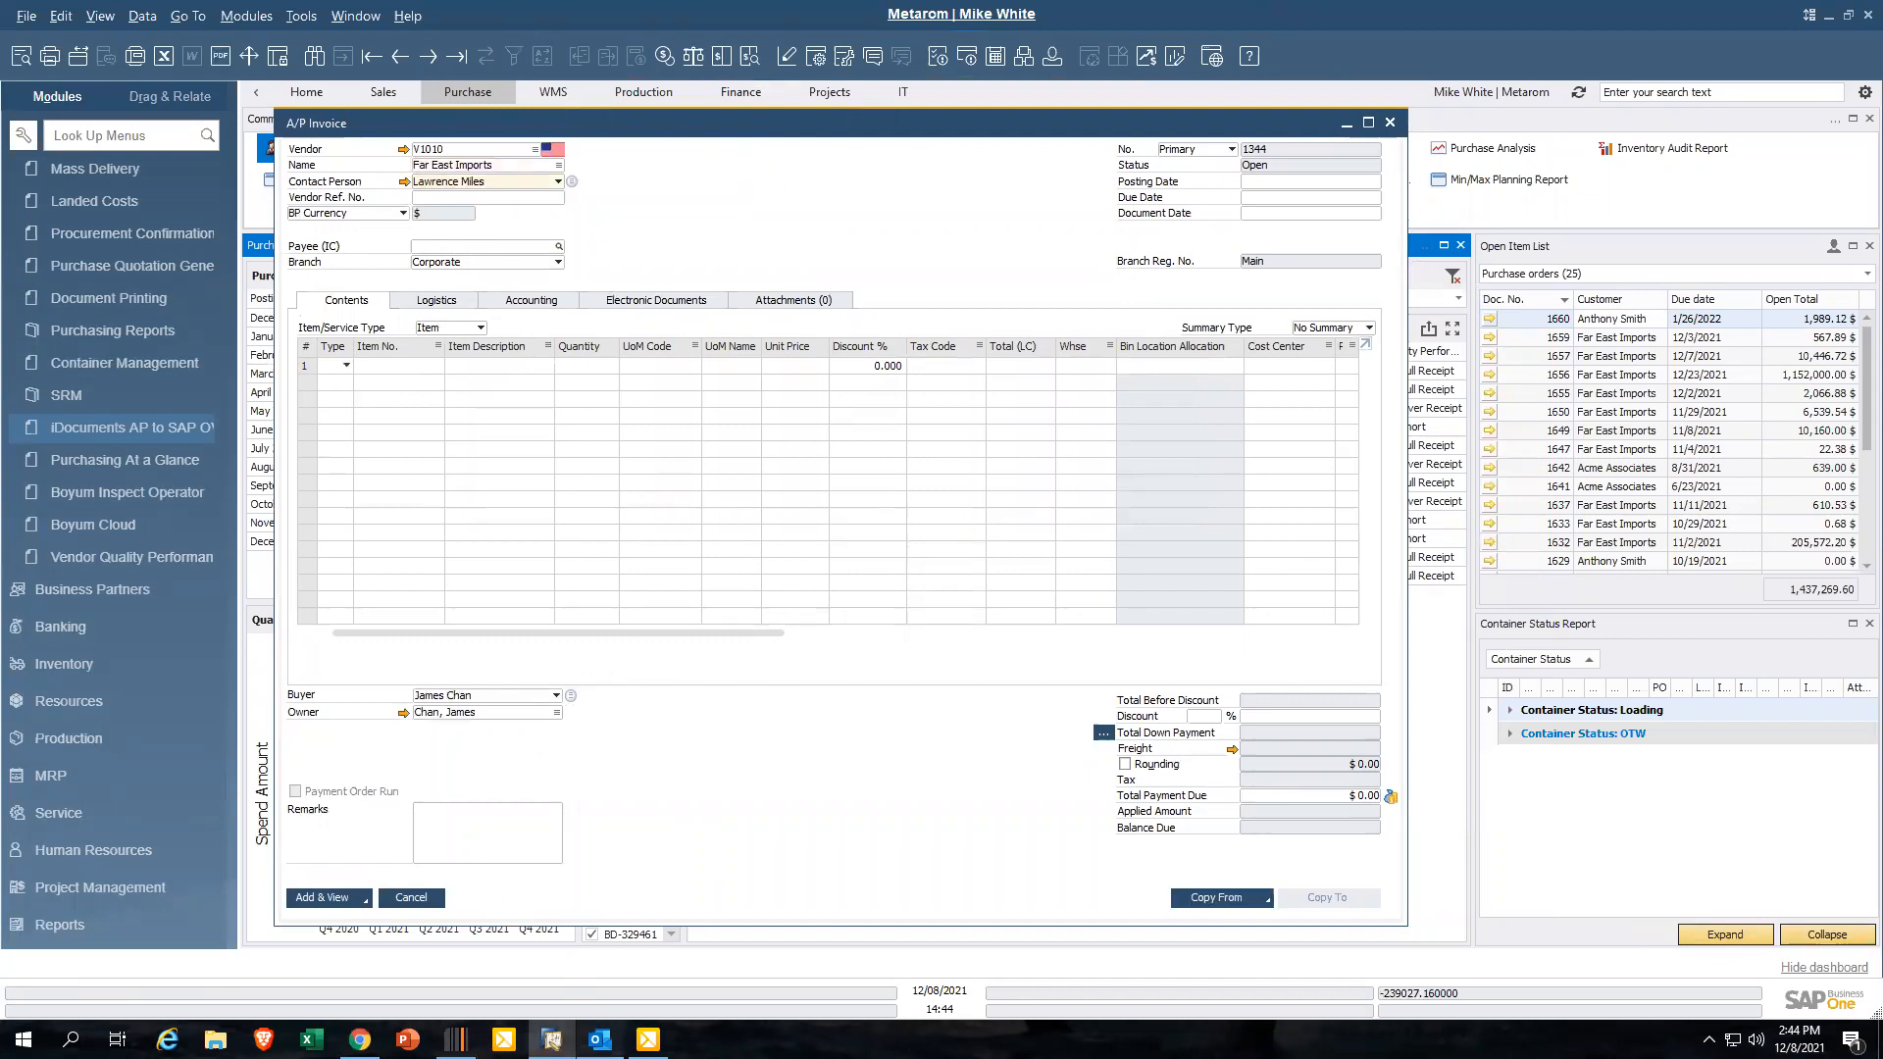
Look at the drafted invoice e-mail in Outlook, and attach BatchMaster_ScreenShots.ppsx to the A/P Invoice
click(600, 1040)
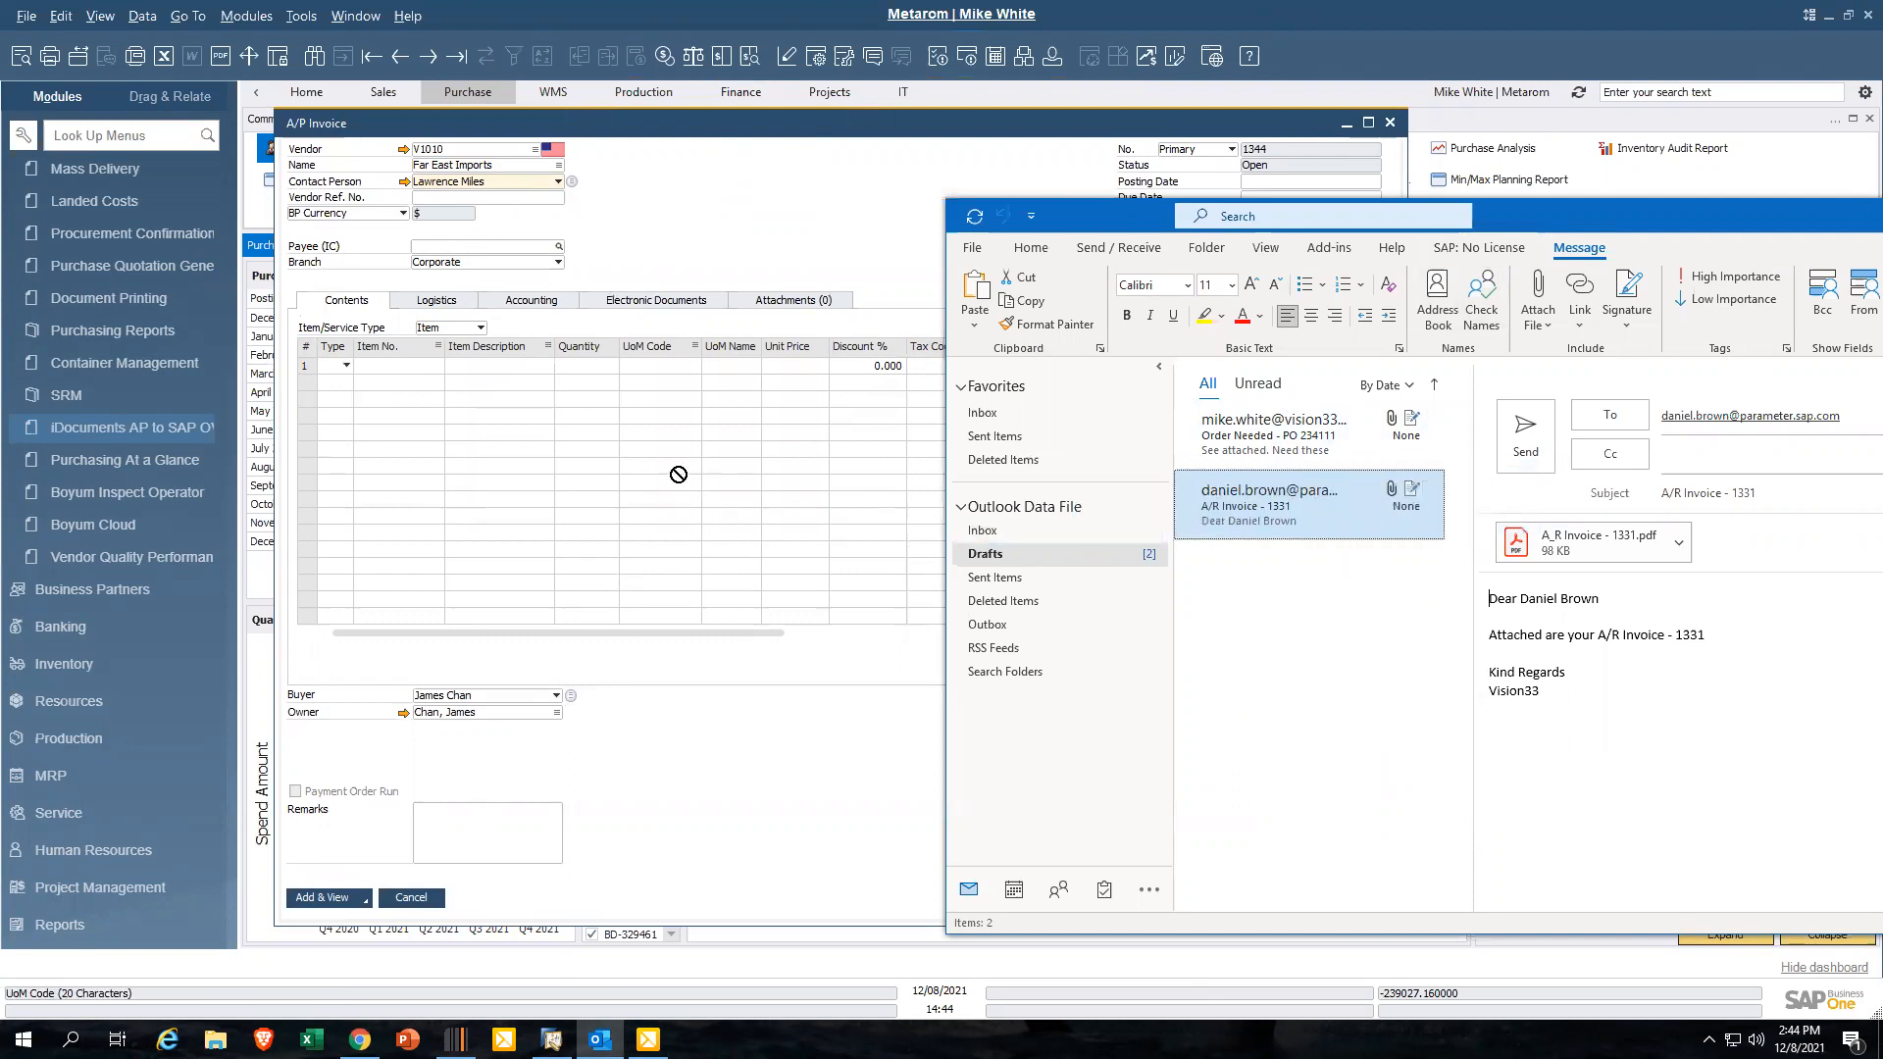
click(791, 306)
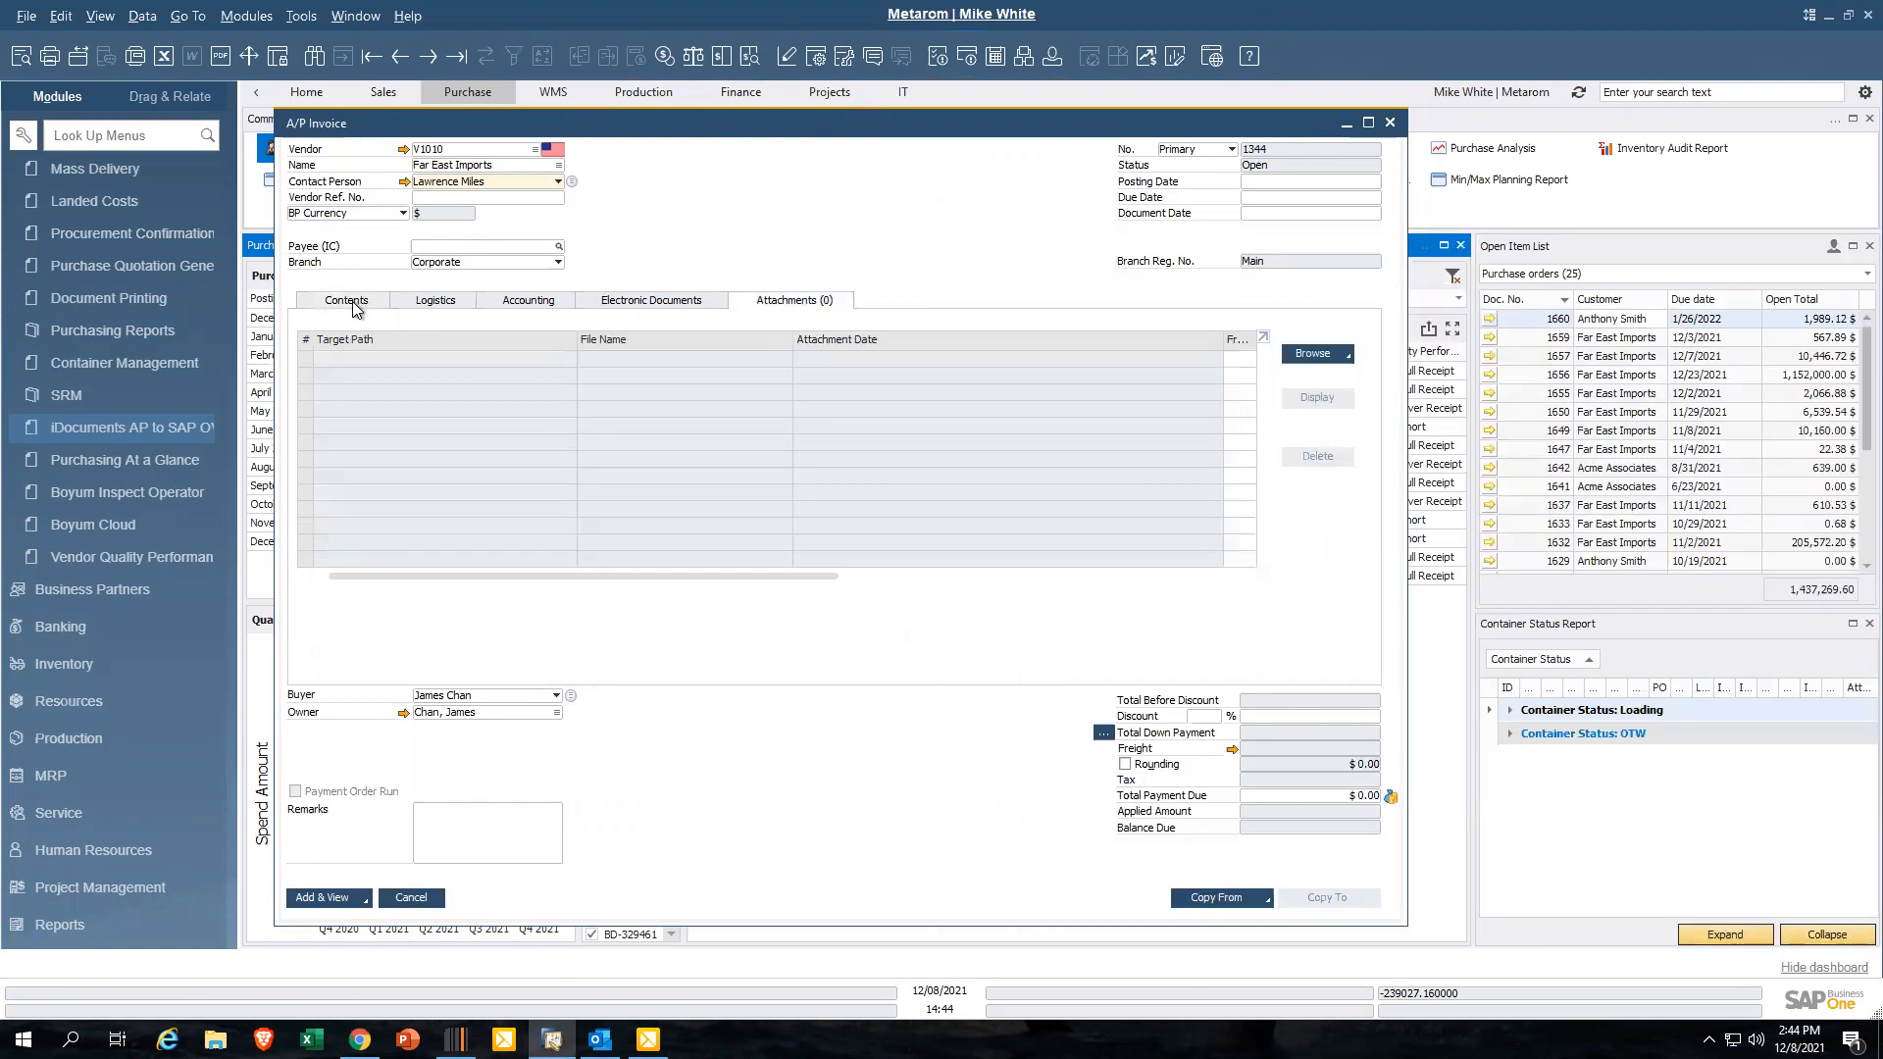
click(438, 306)
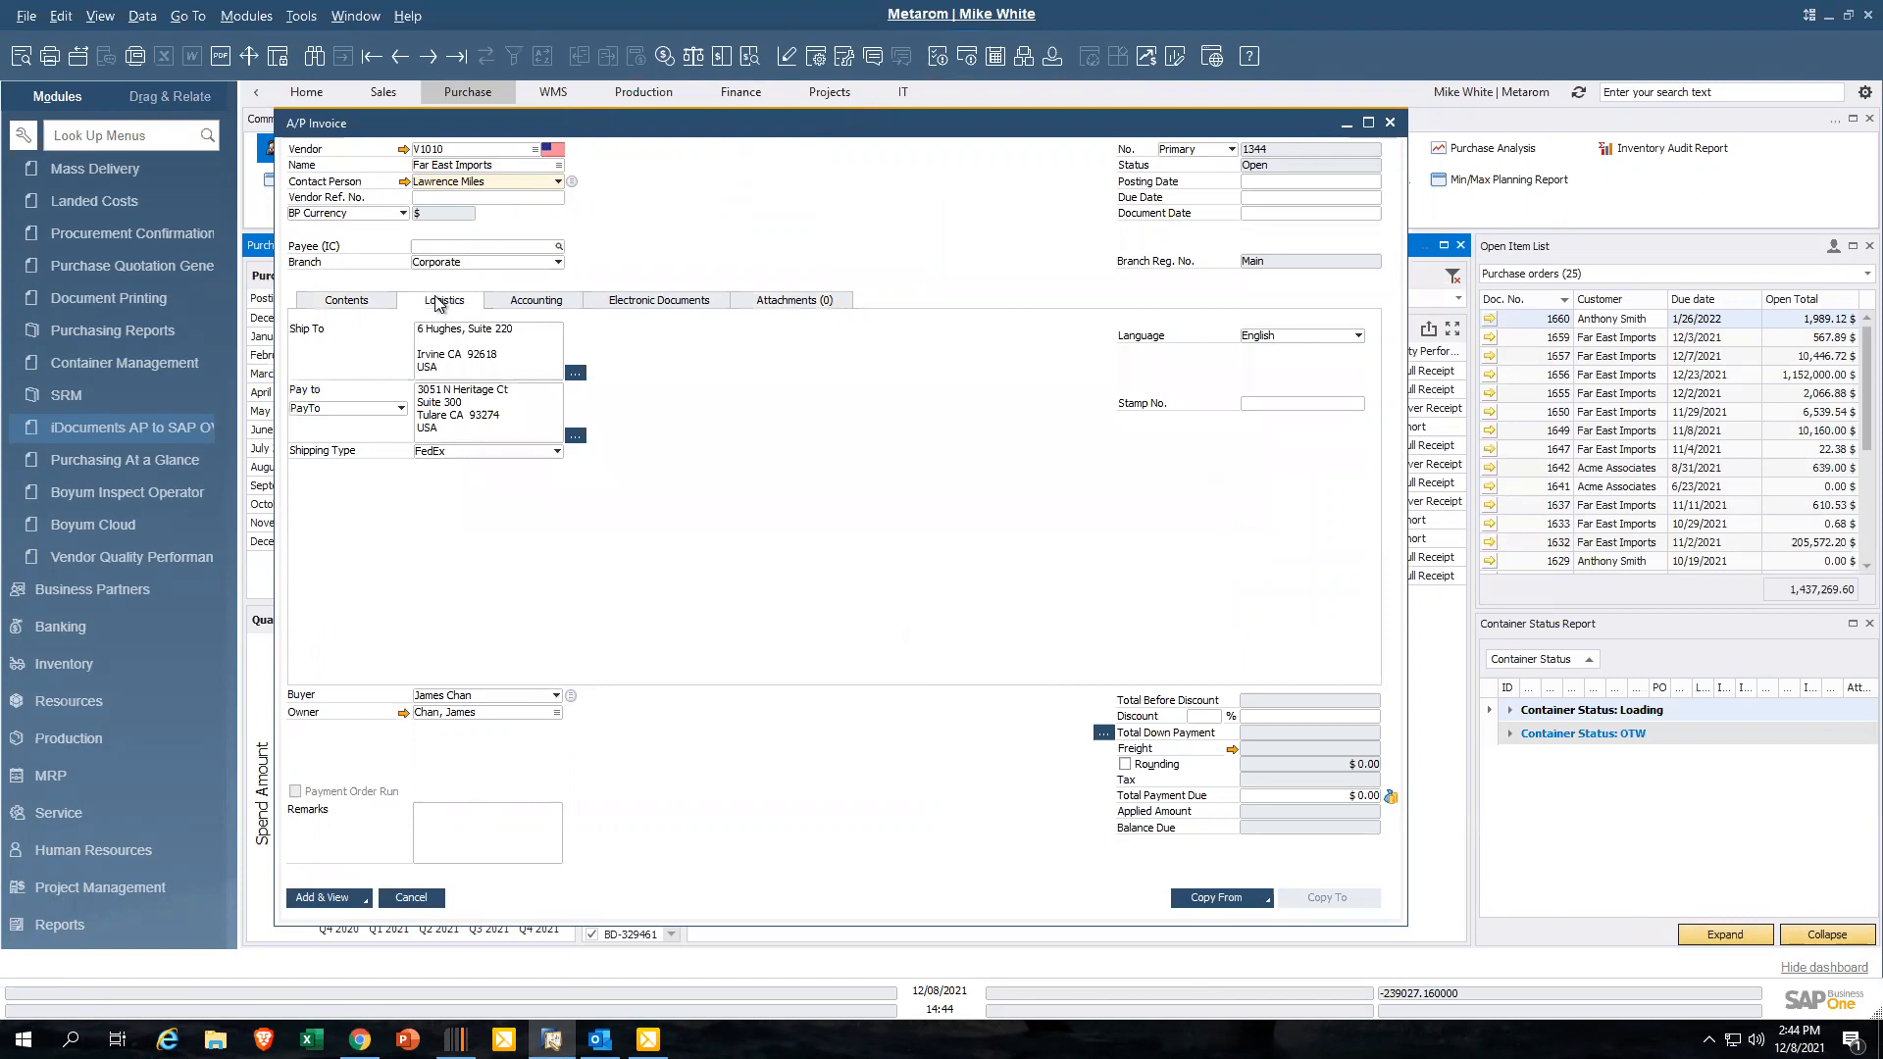
click(800, 307)
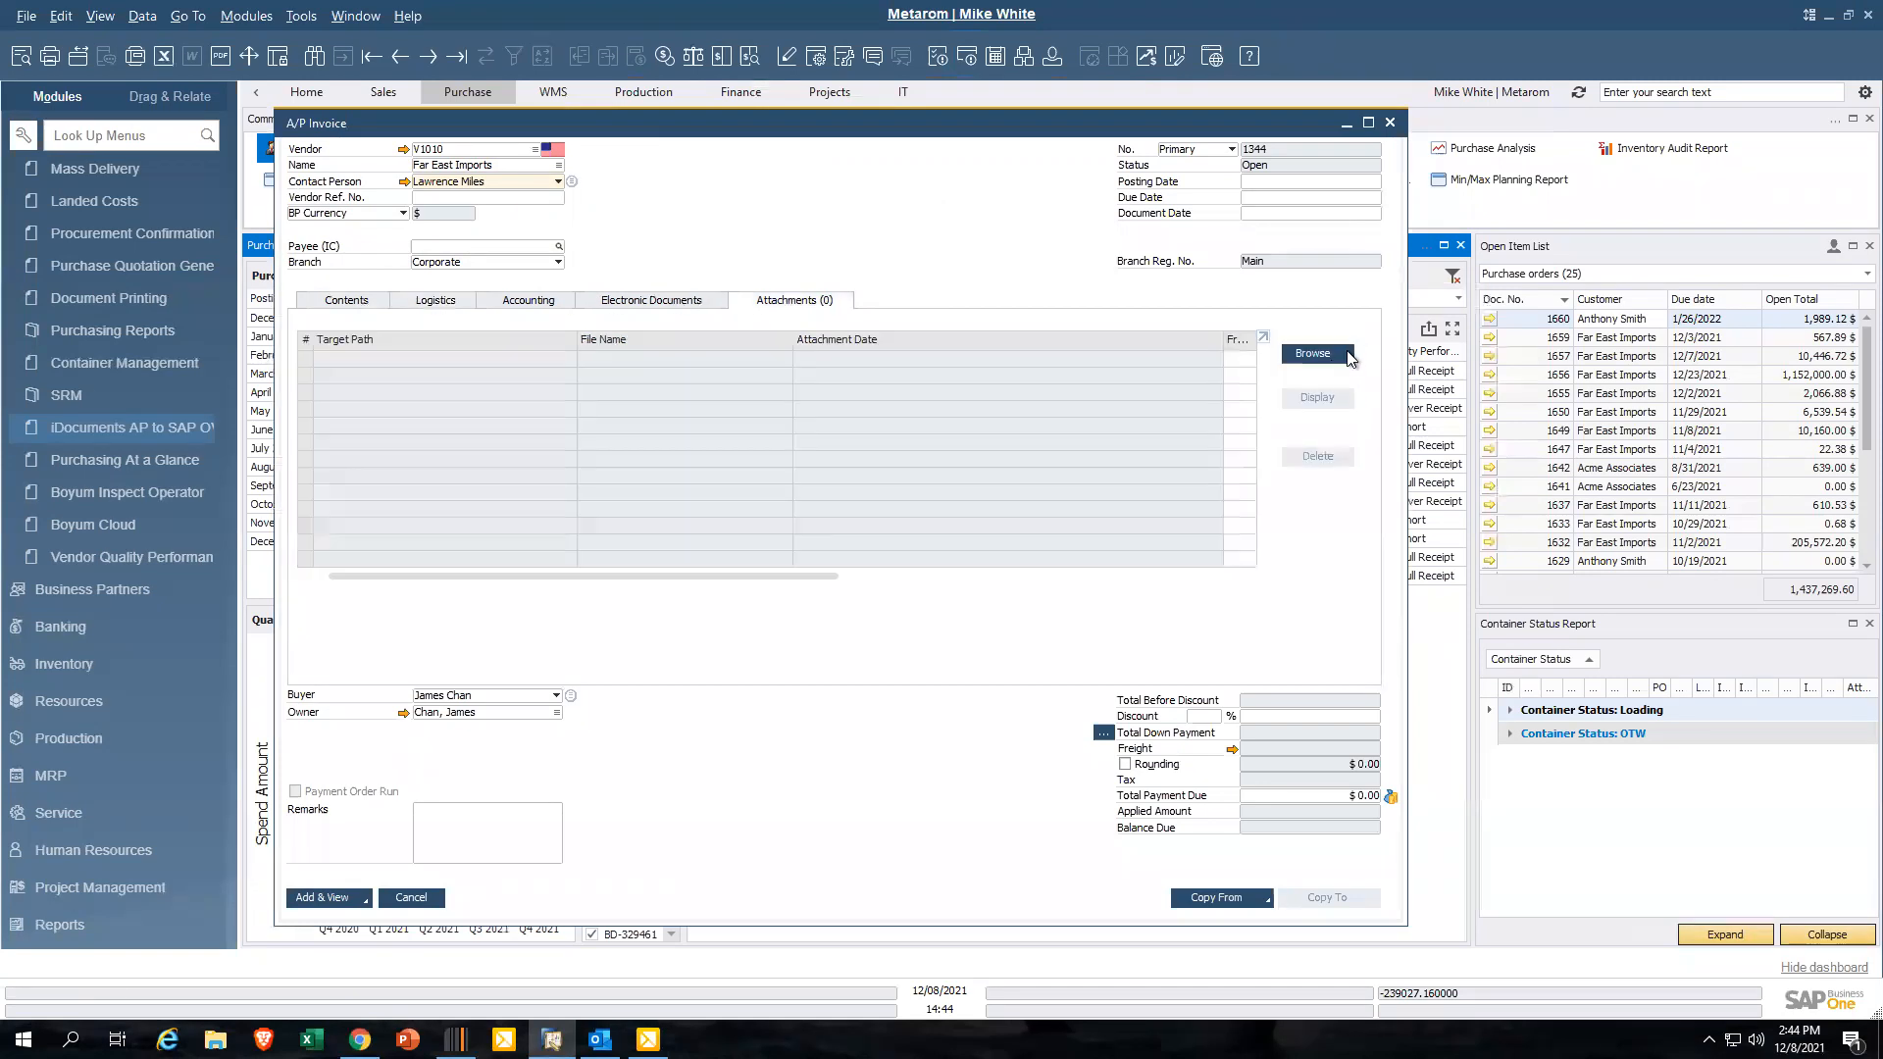
click(1349, 356)
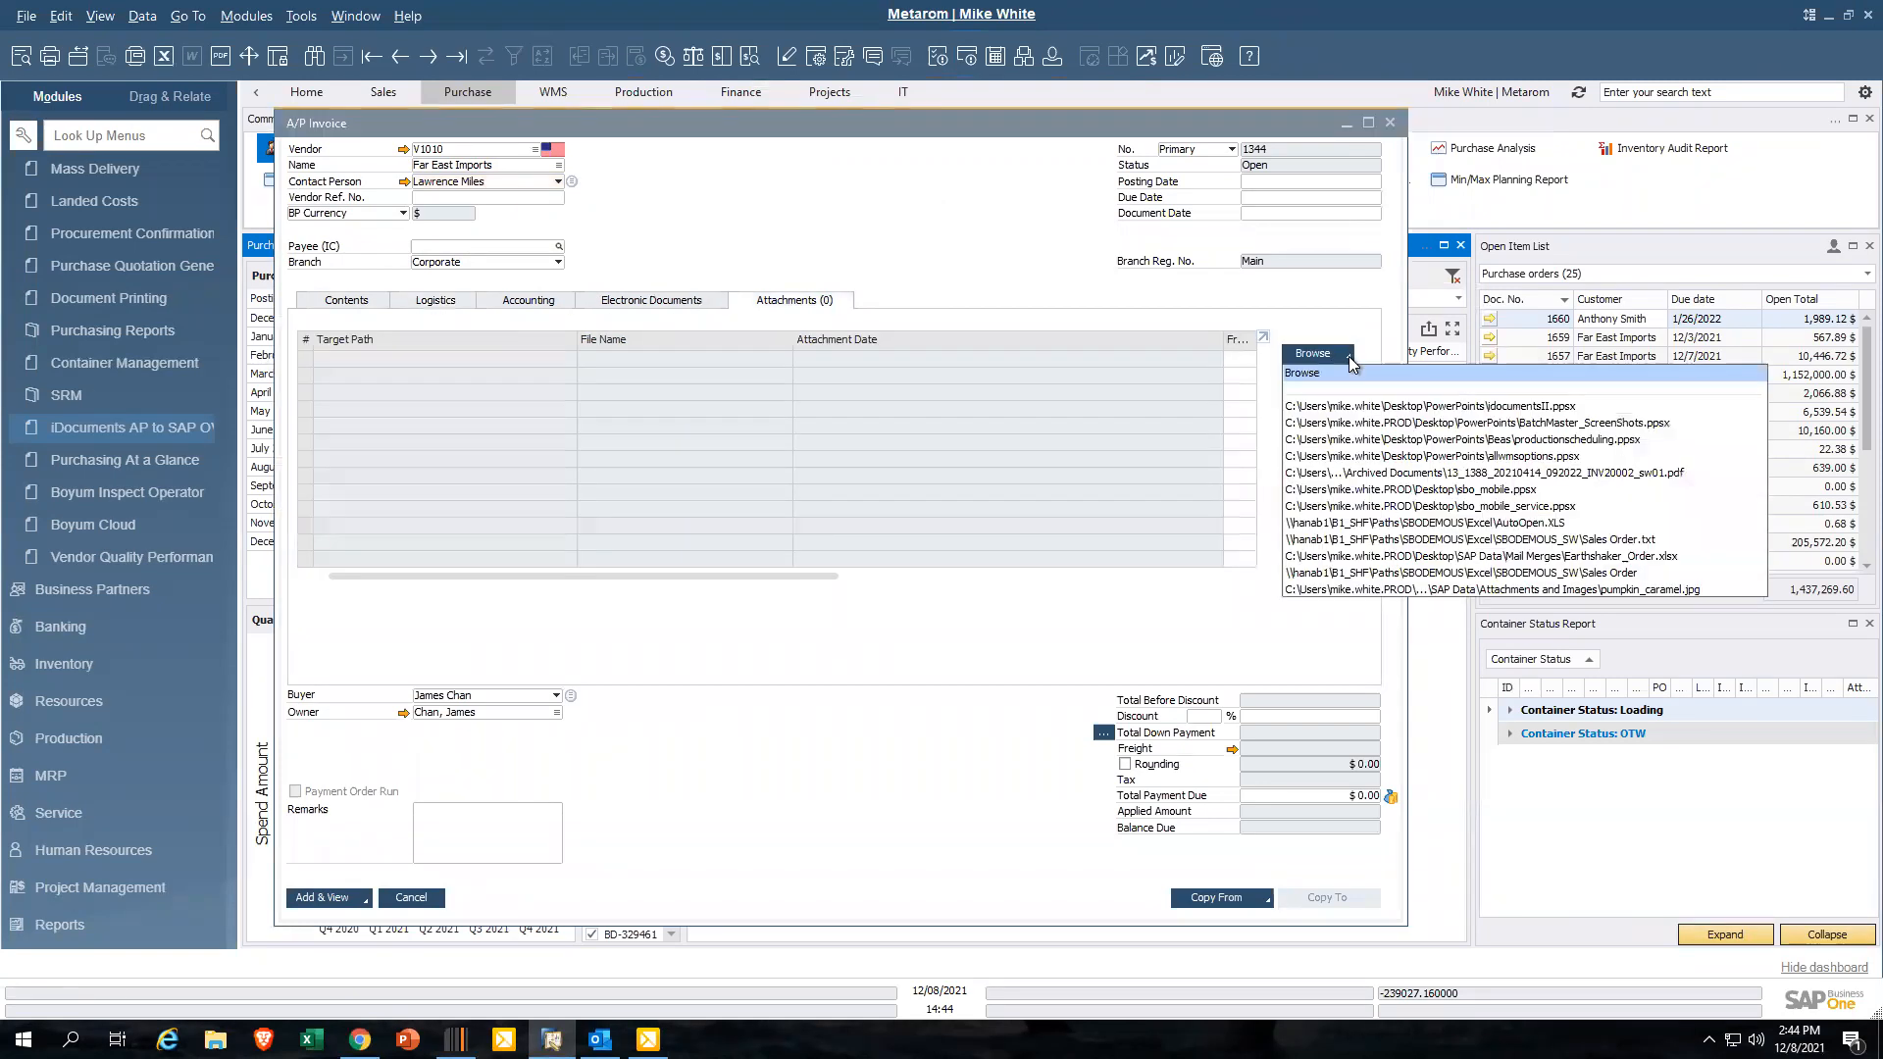
click(1512, 423)
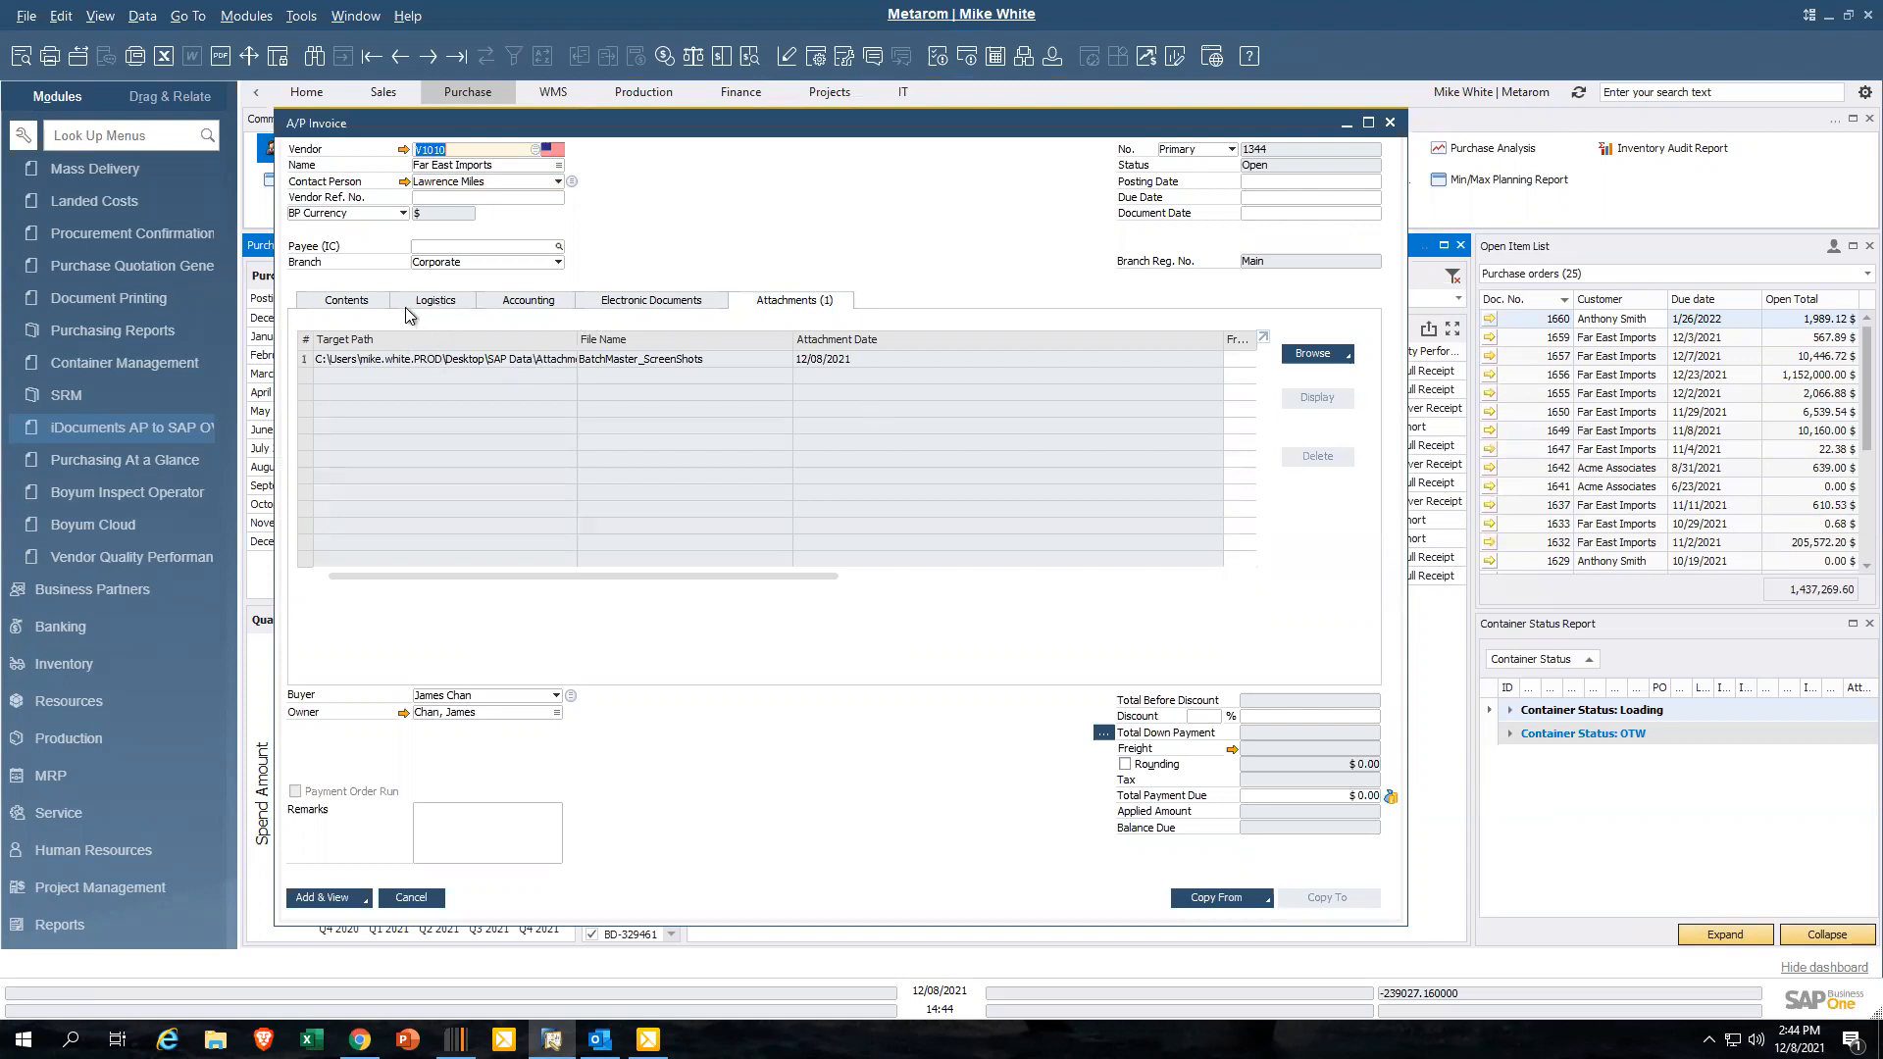
Copy all three flavoring lines from the latest 12/08/2021 Goods Receipt PO, based on the purchase request, using the current exchange rate and Customize
click(370, 304)
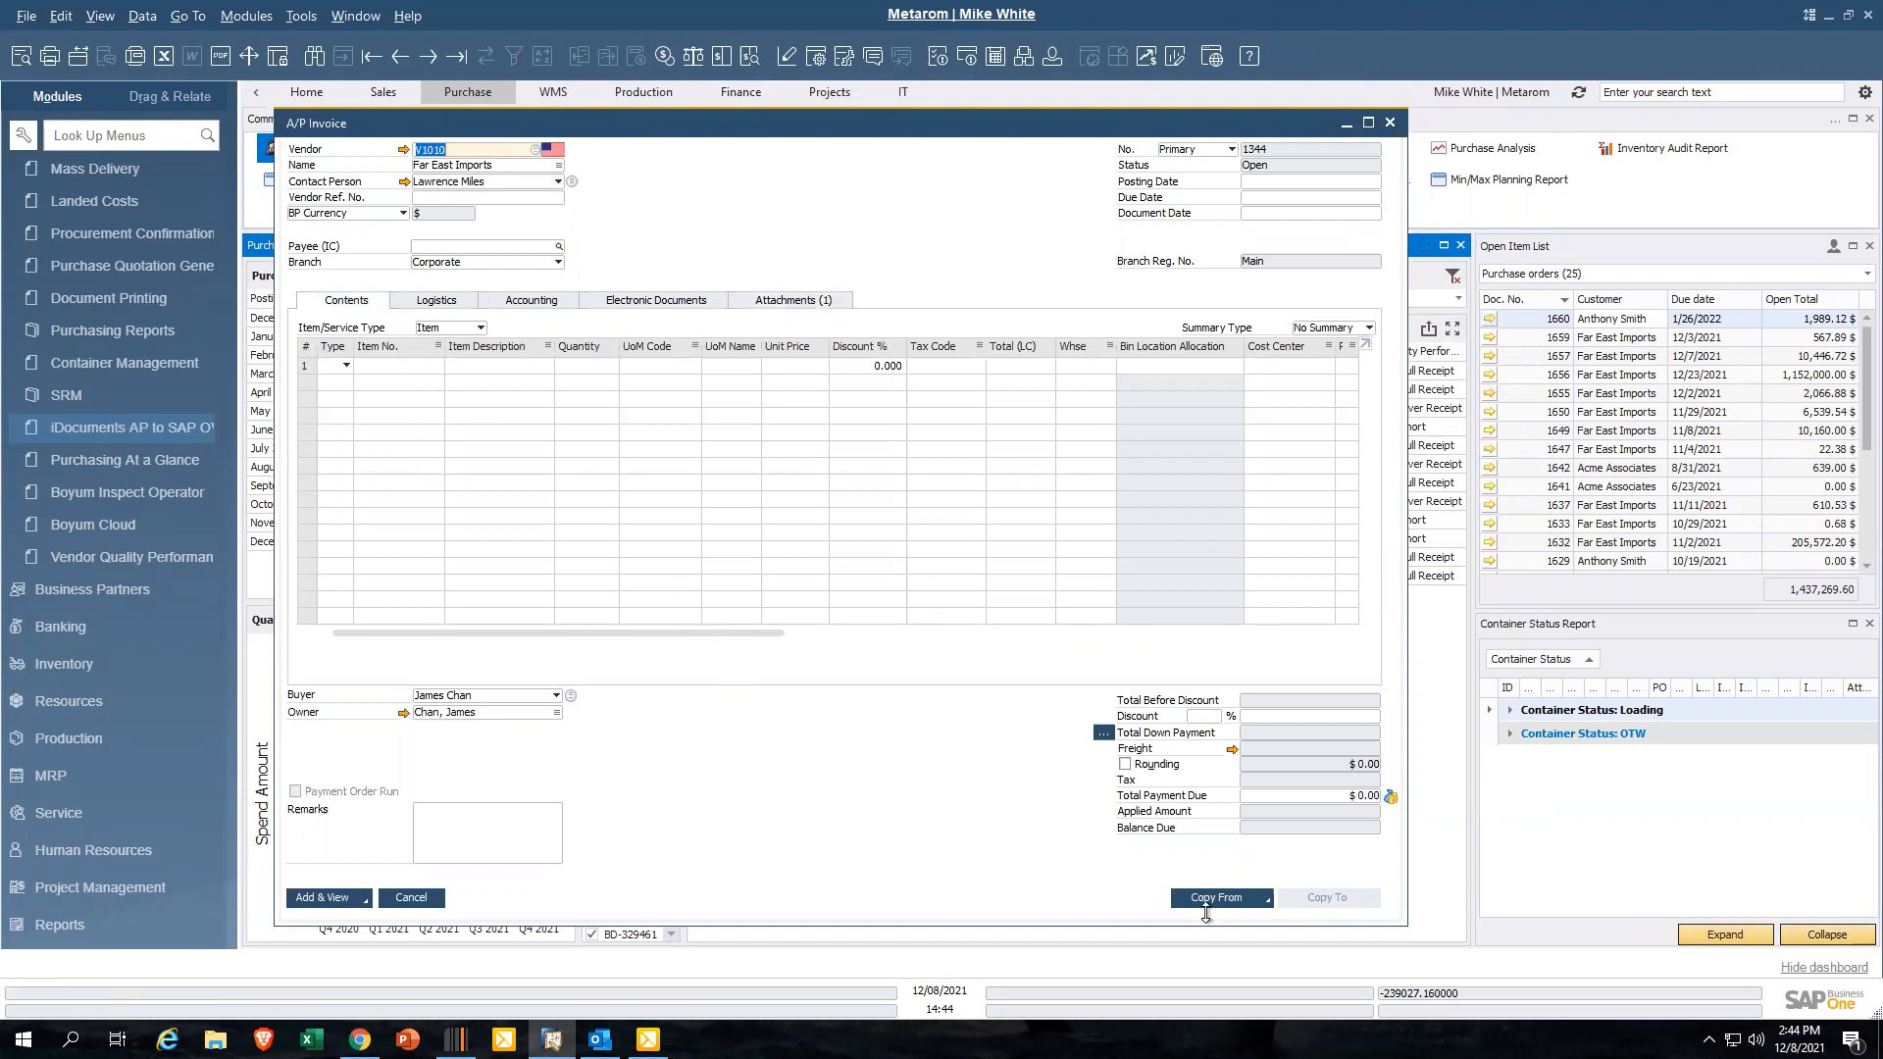
click(1267, 901)
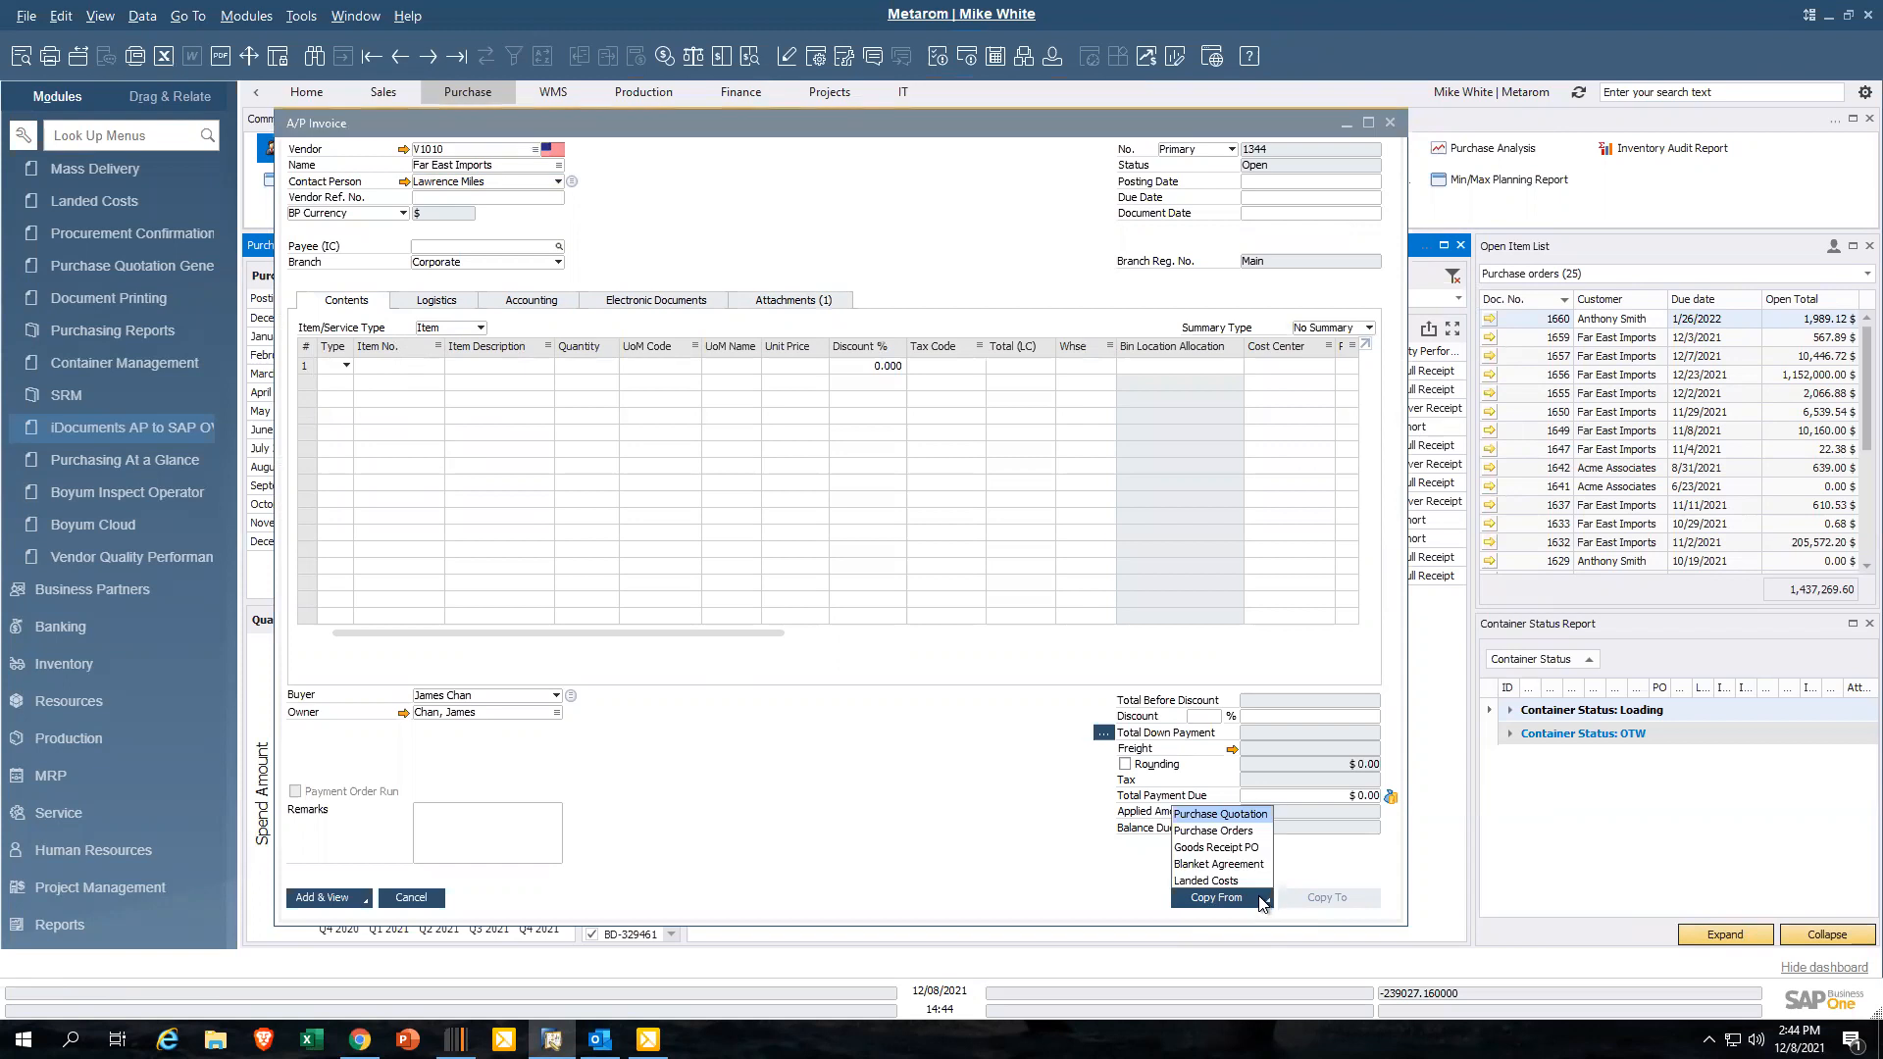
click(1221, 849)
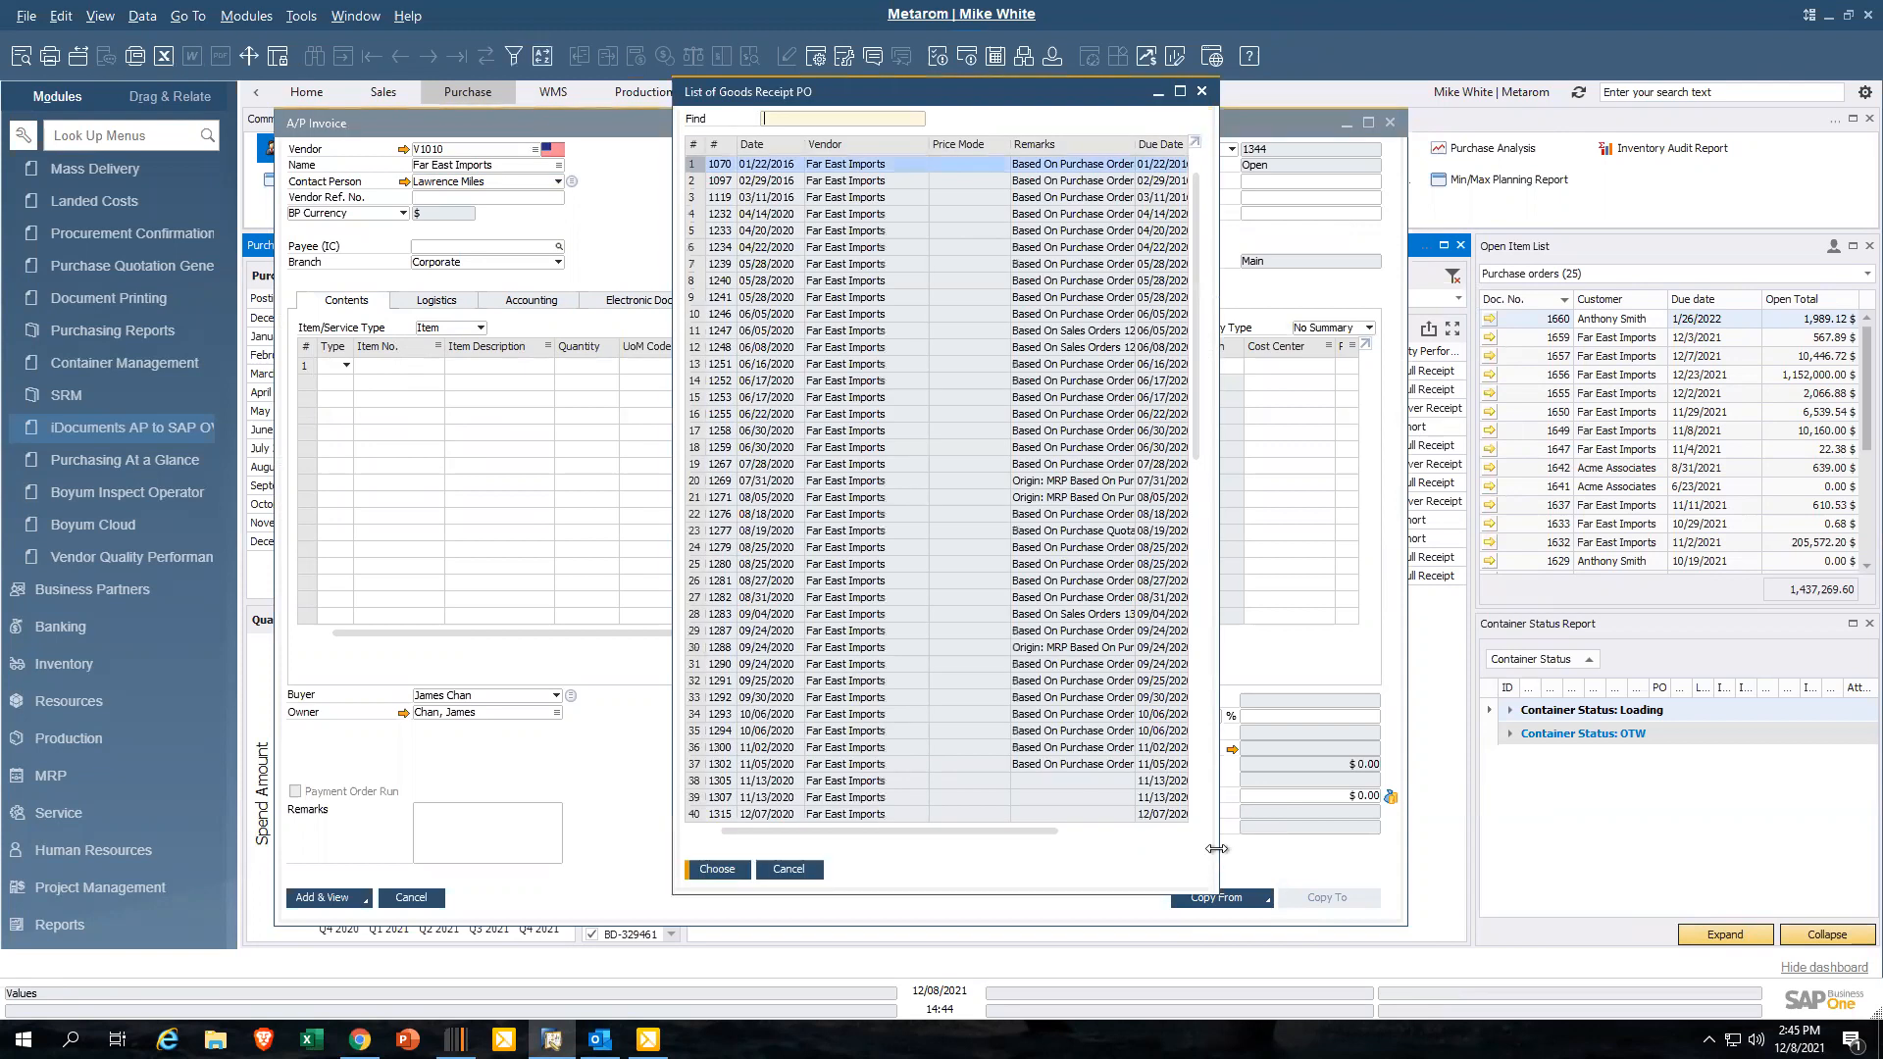
scroll(1211, 520, down, 10)
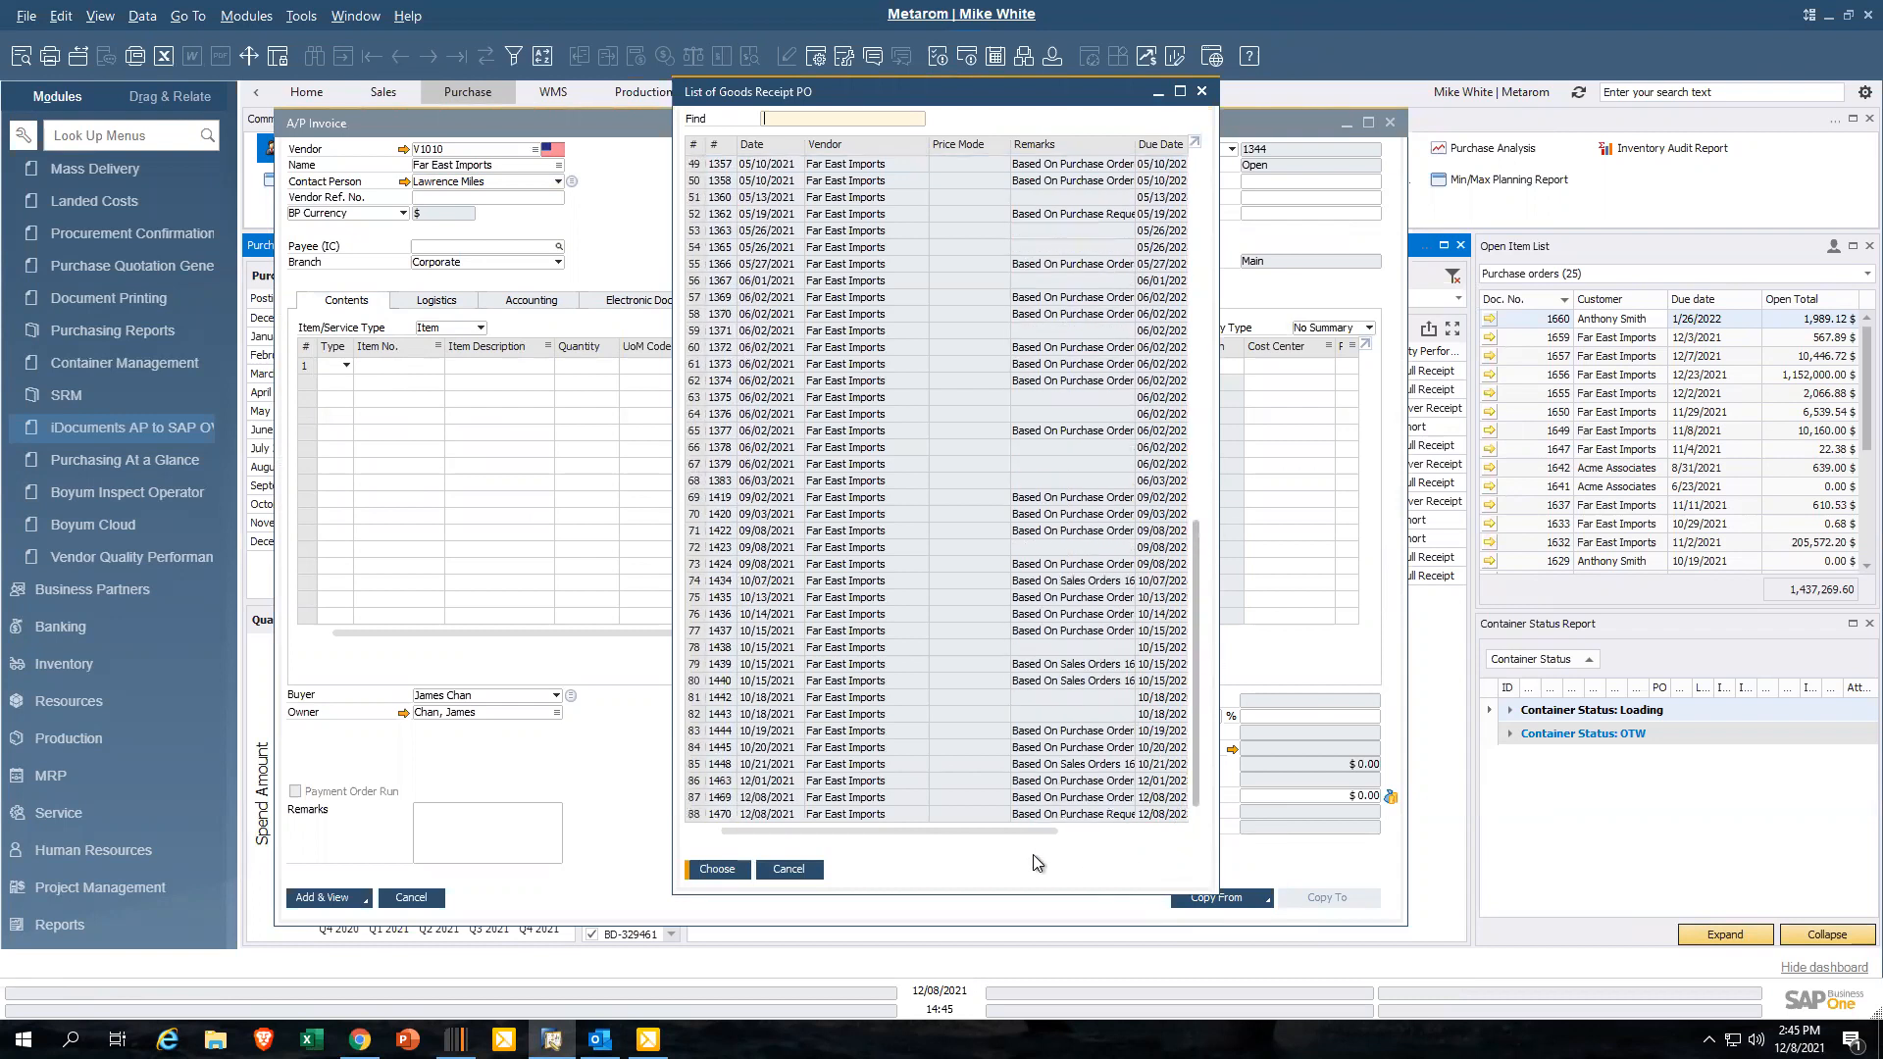
click(726, 820)
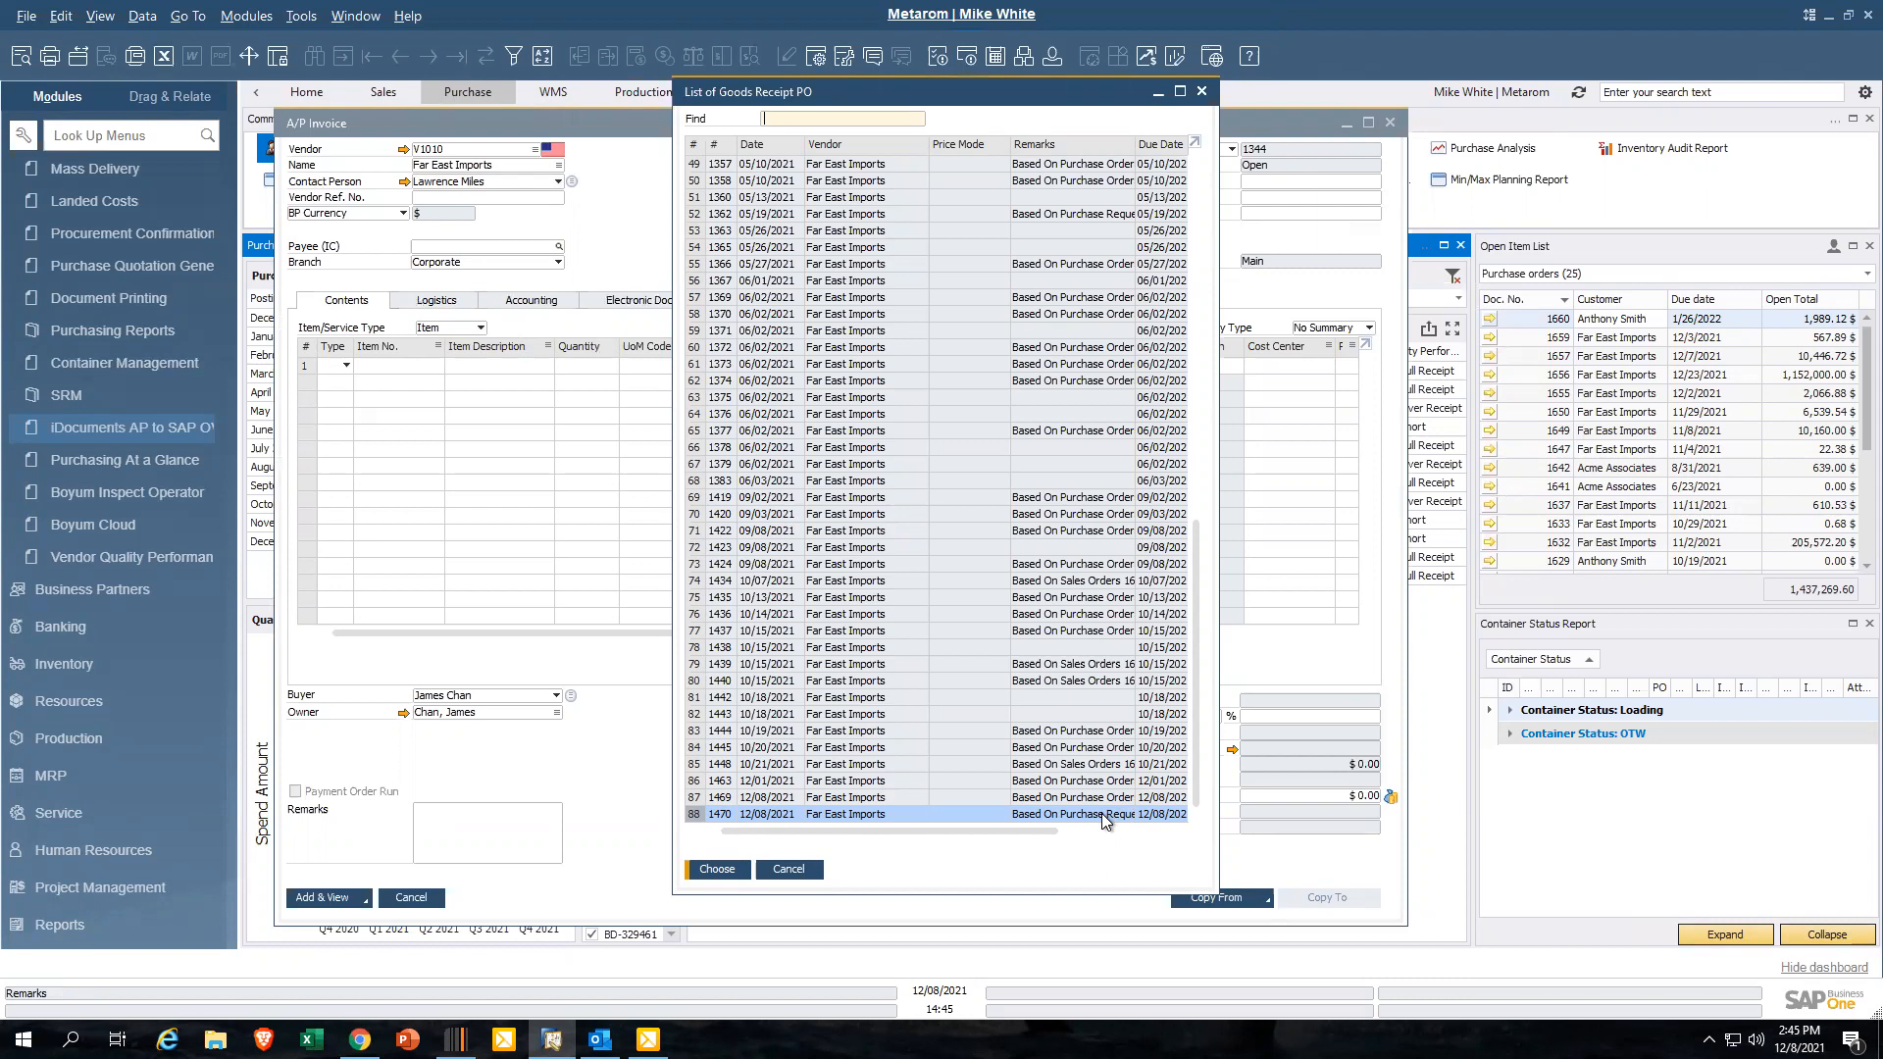
click(717, 869)
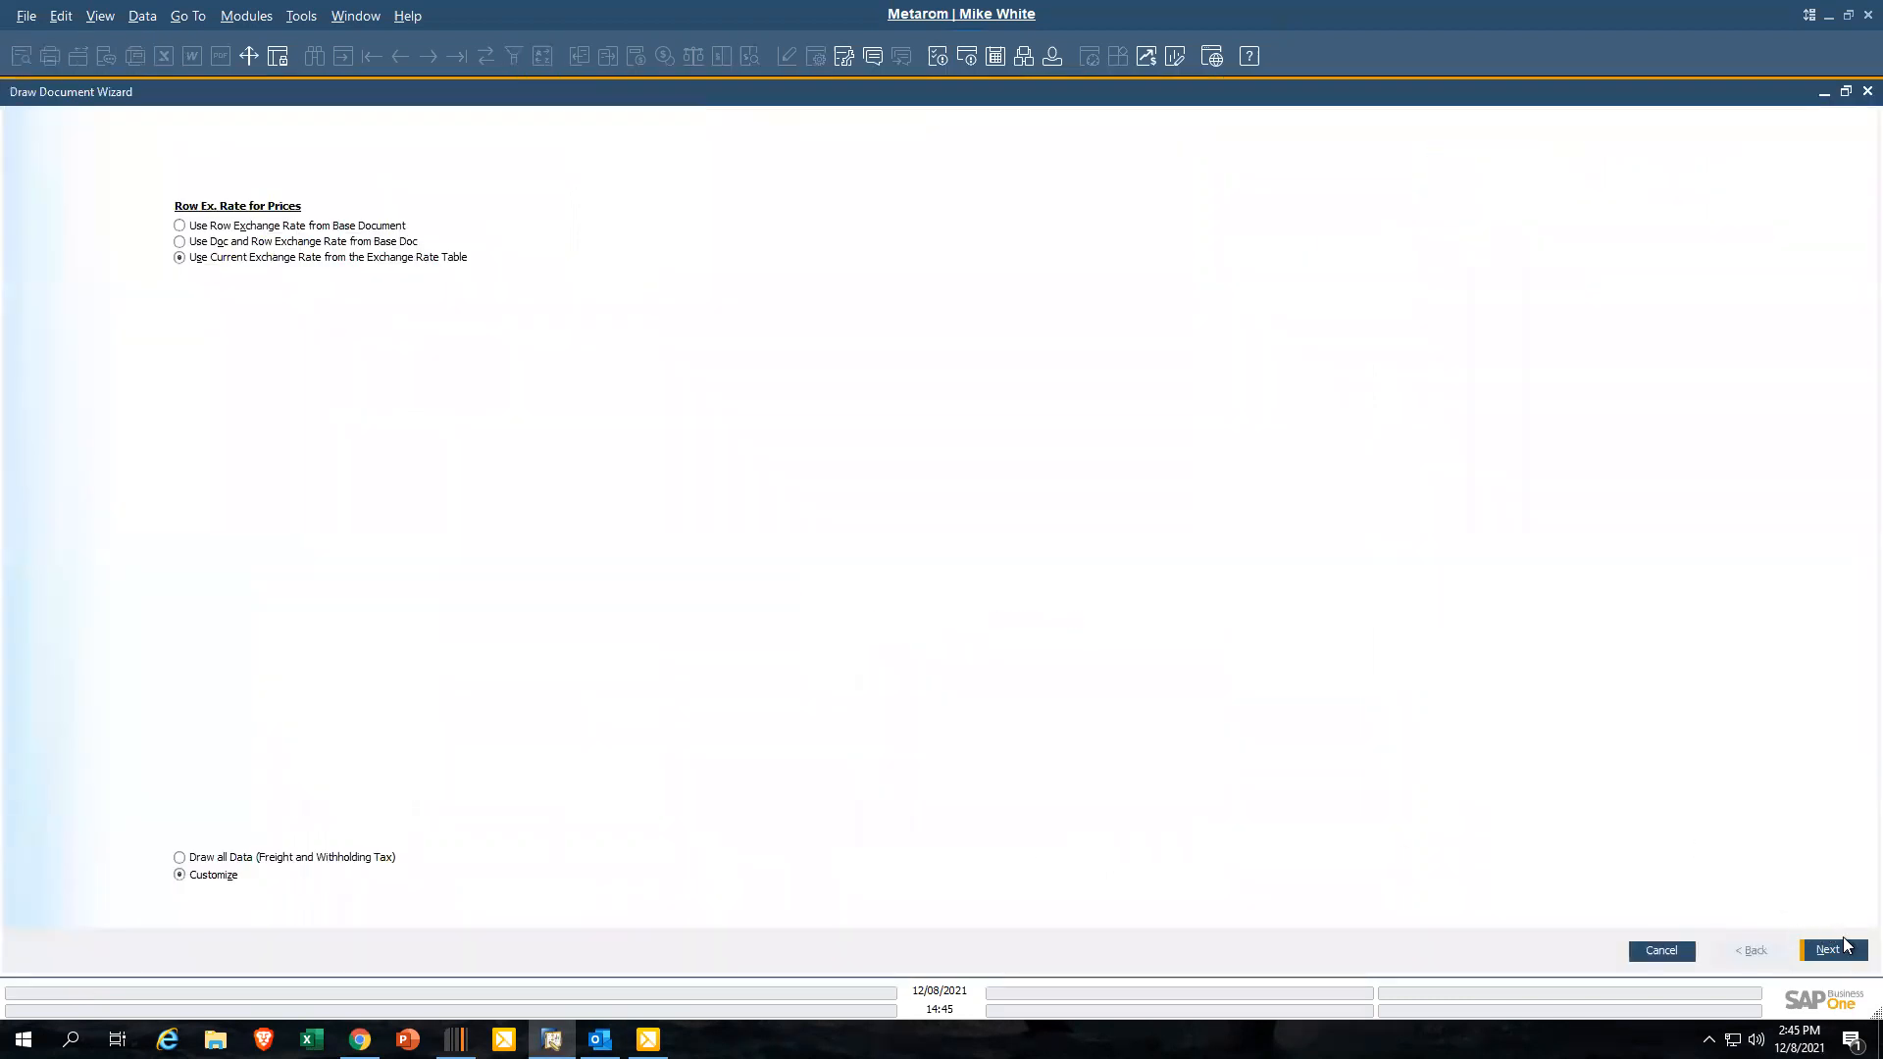
click(1841, 955)
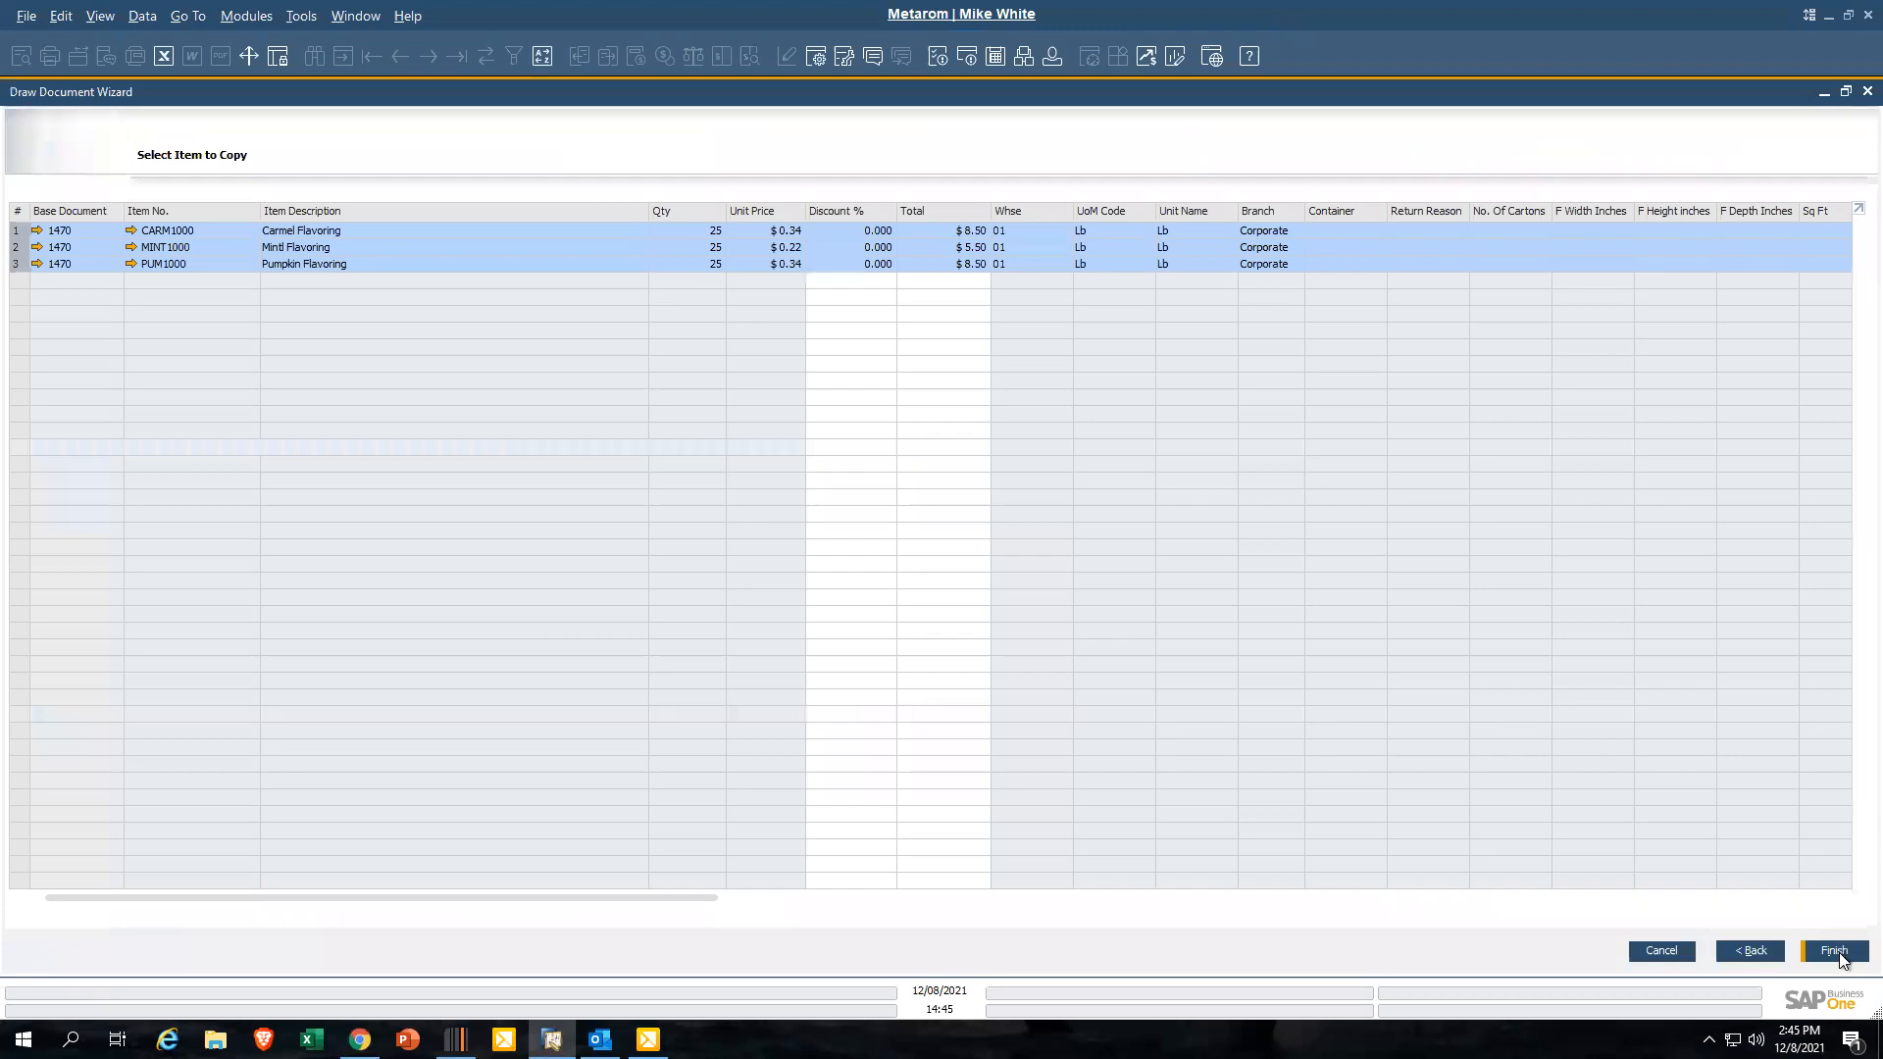
click(1839, 954)
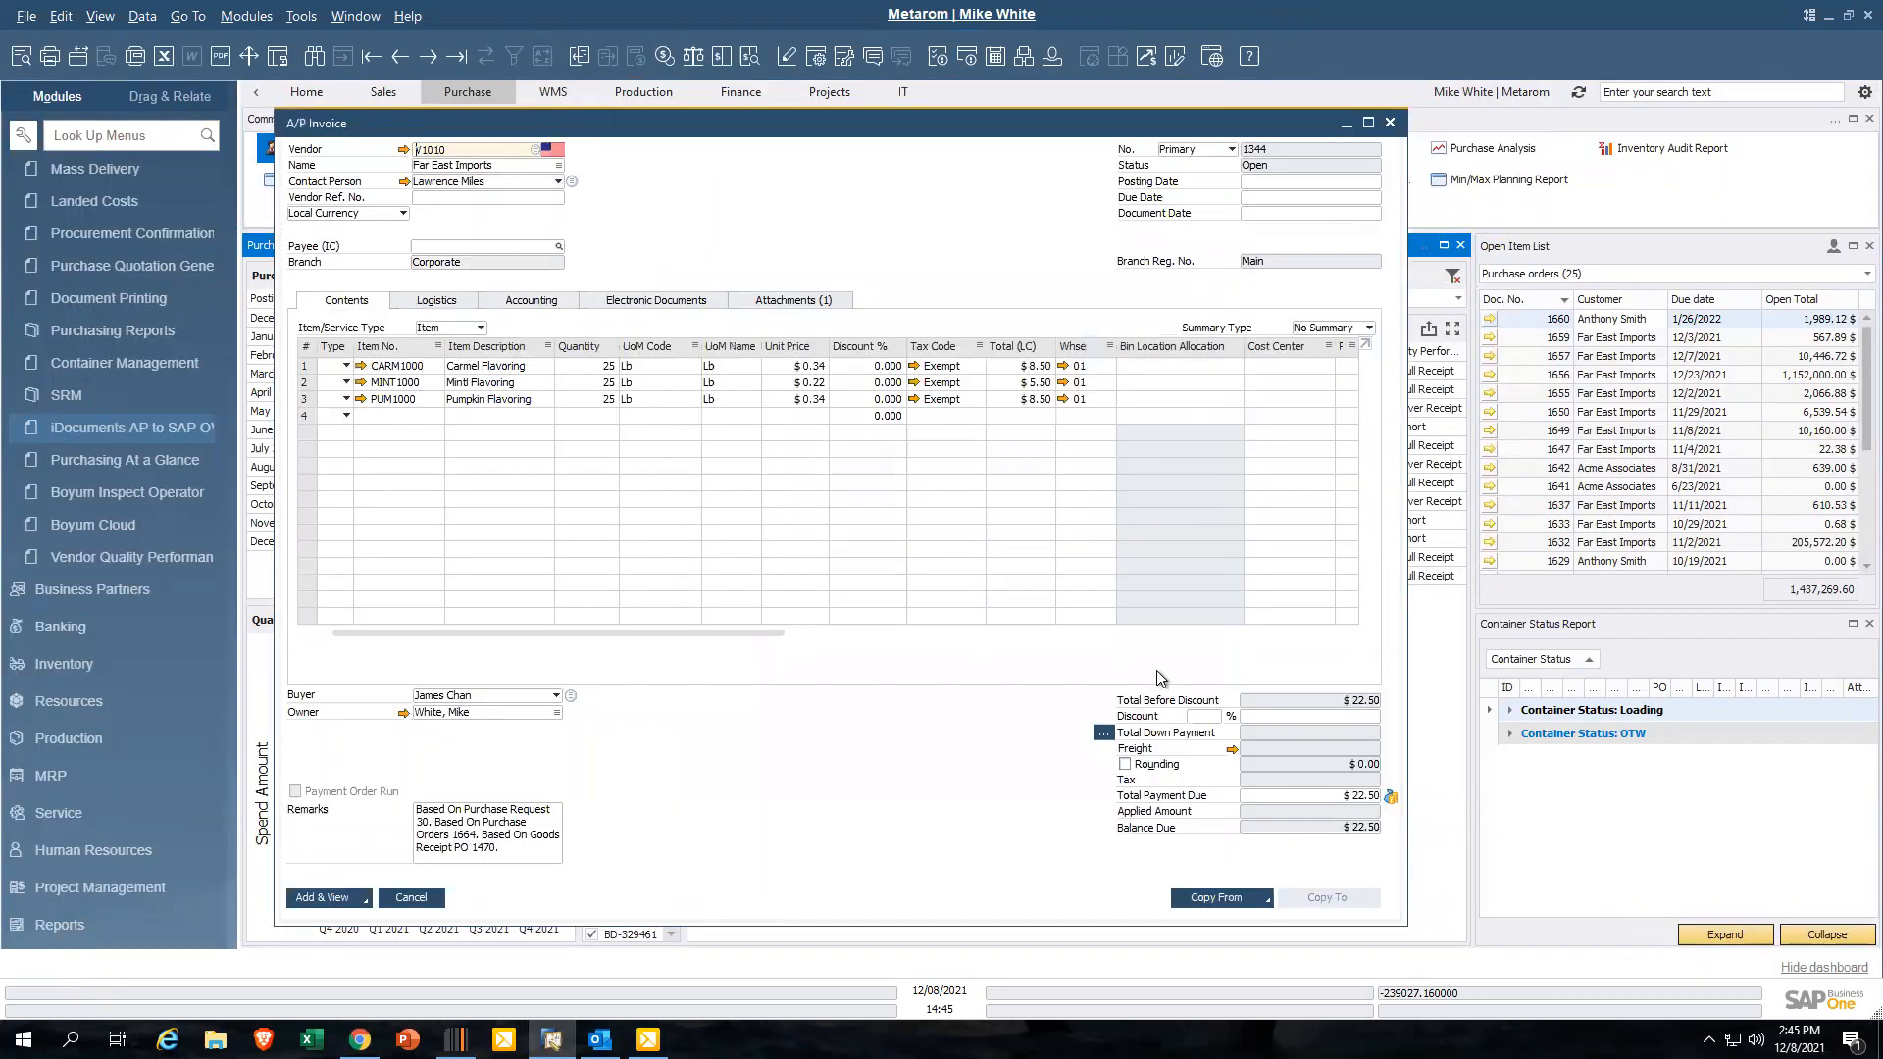
Check the invoiced quantities of the MINT1000 and PUM1000 lines, and set the CARM1000 unit price to $0.43
click(603, 382)
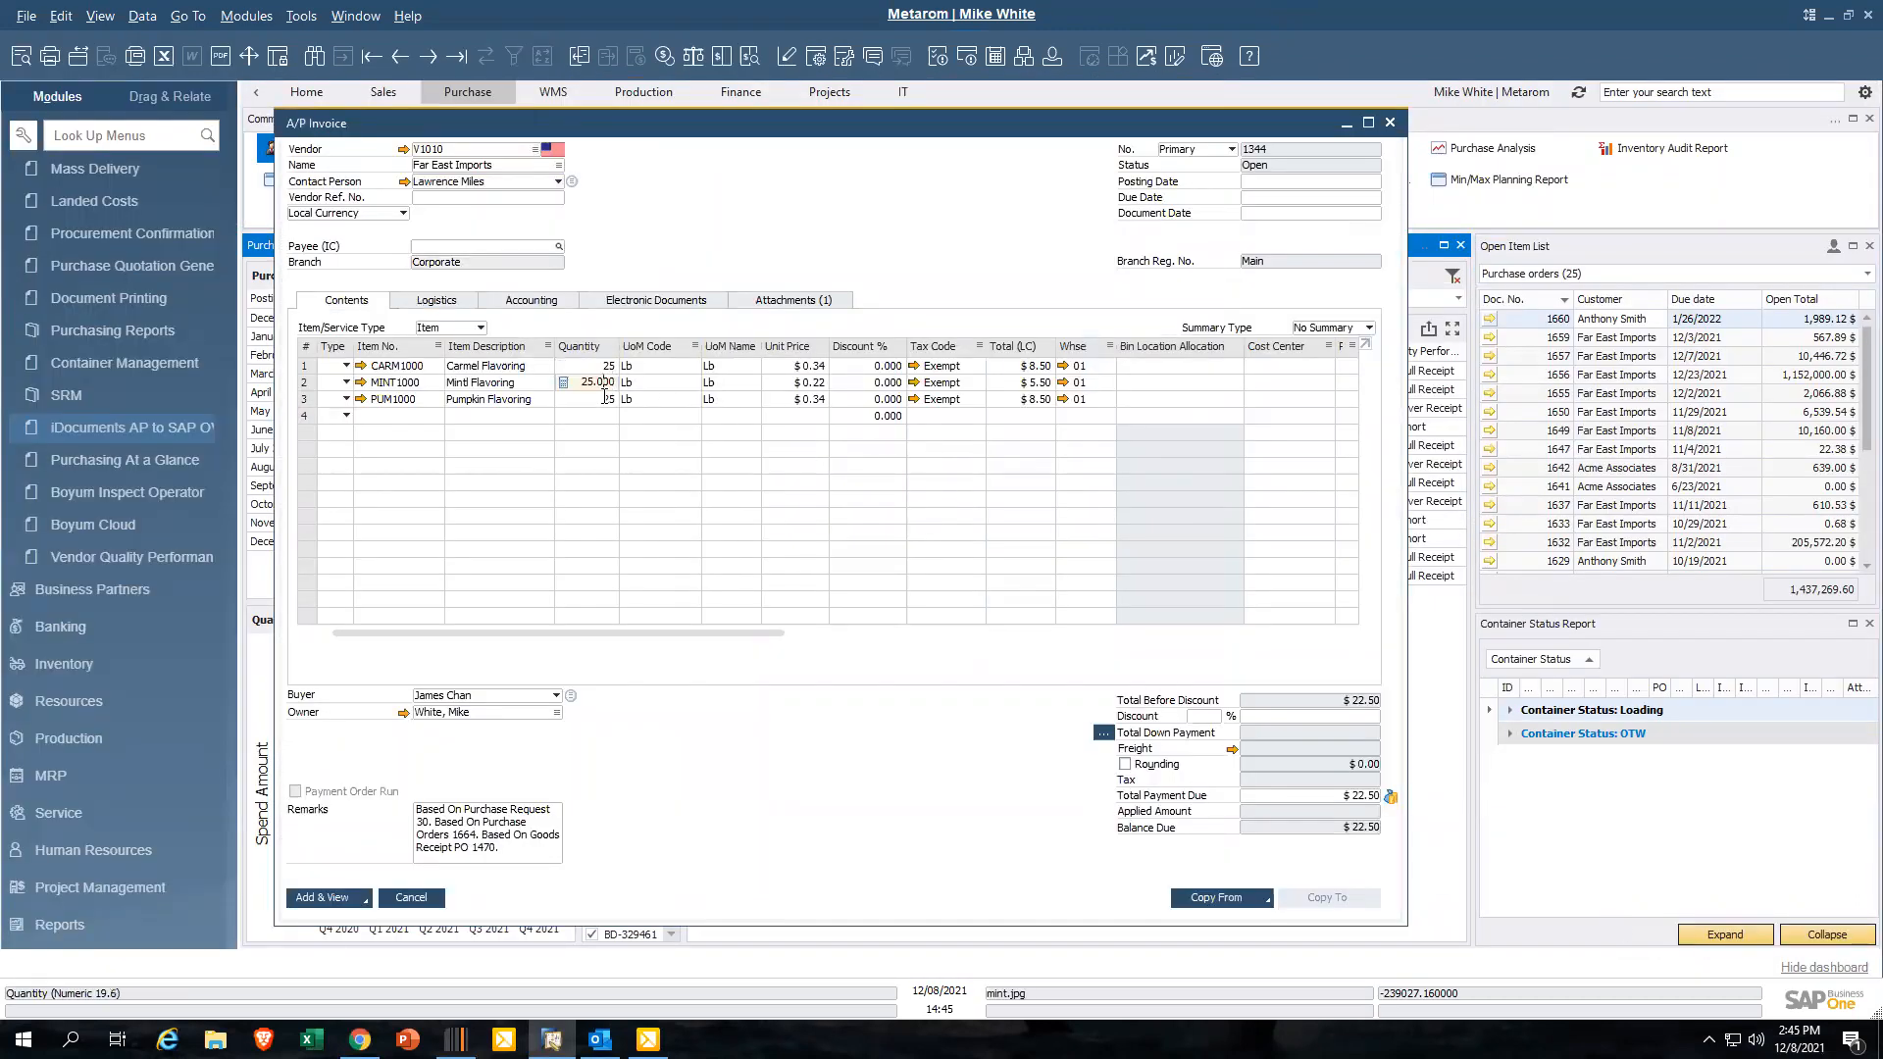
click(603, 399)
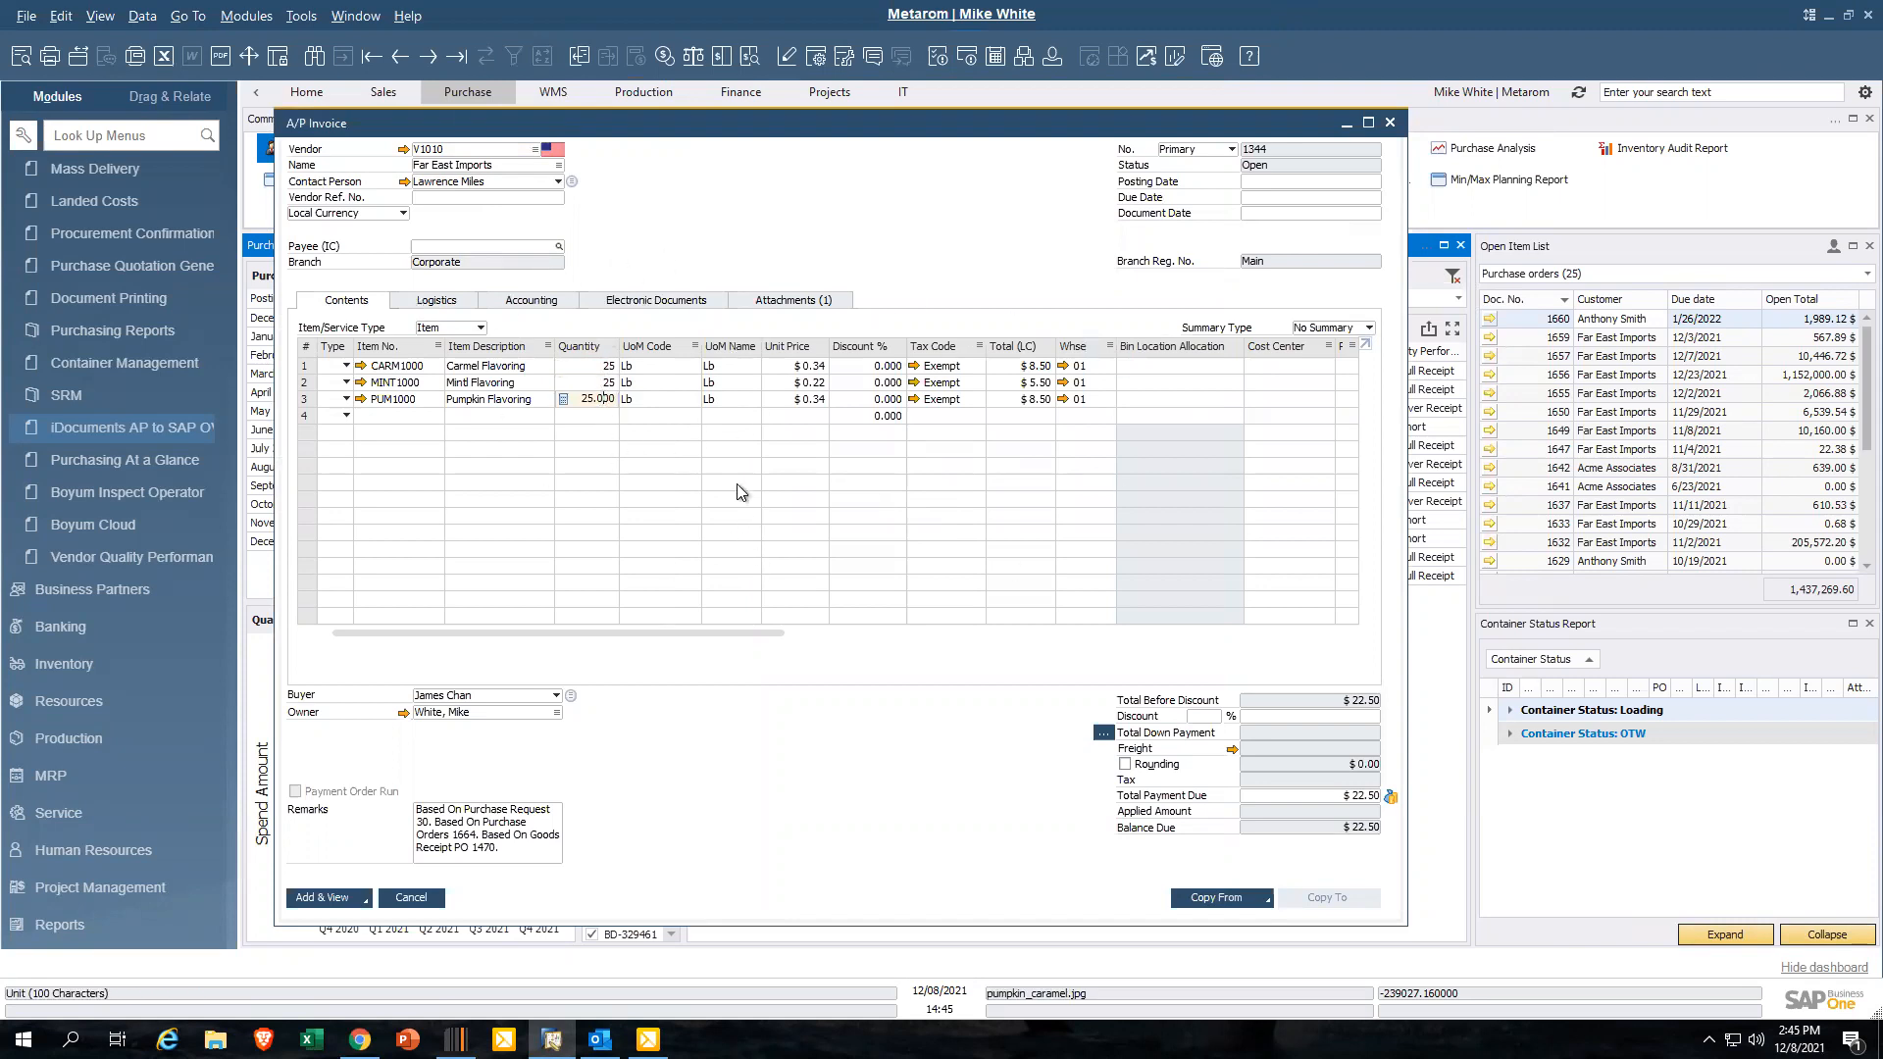
click(812, 366)
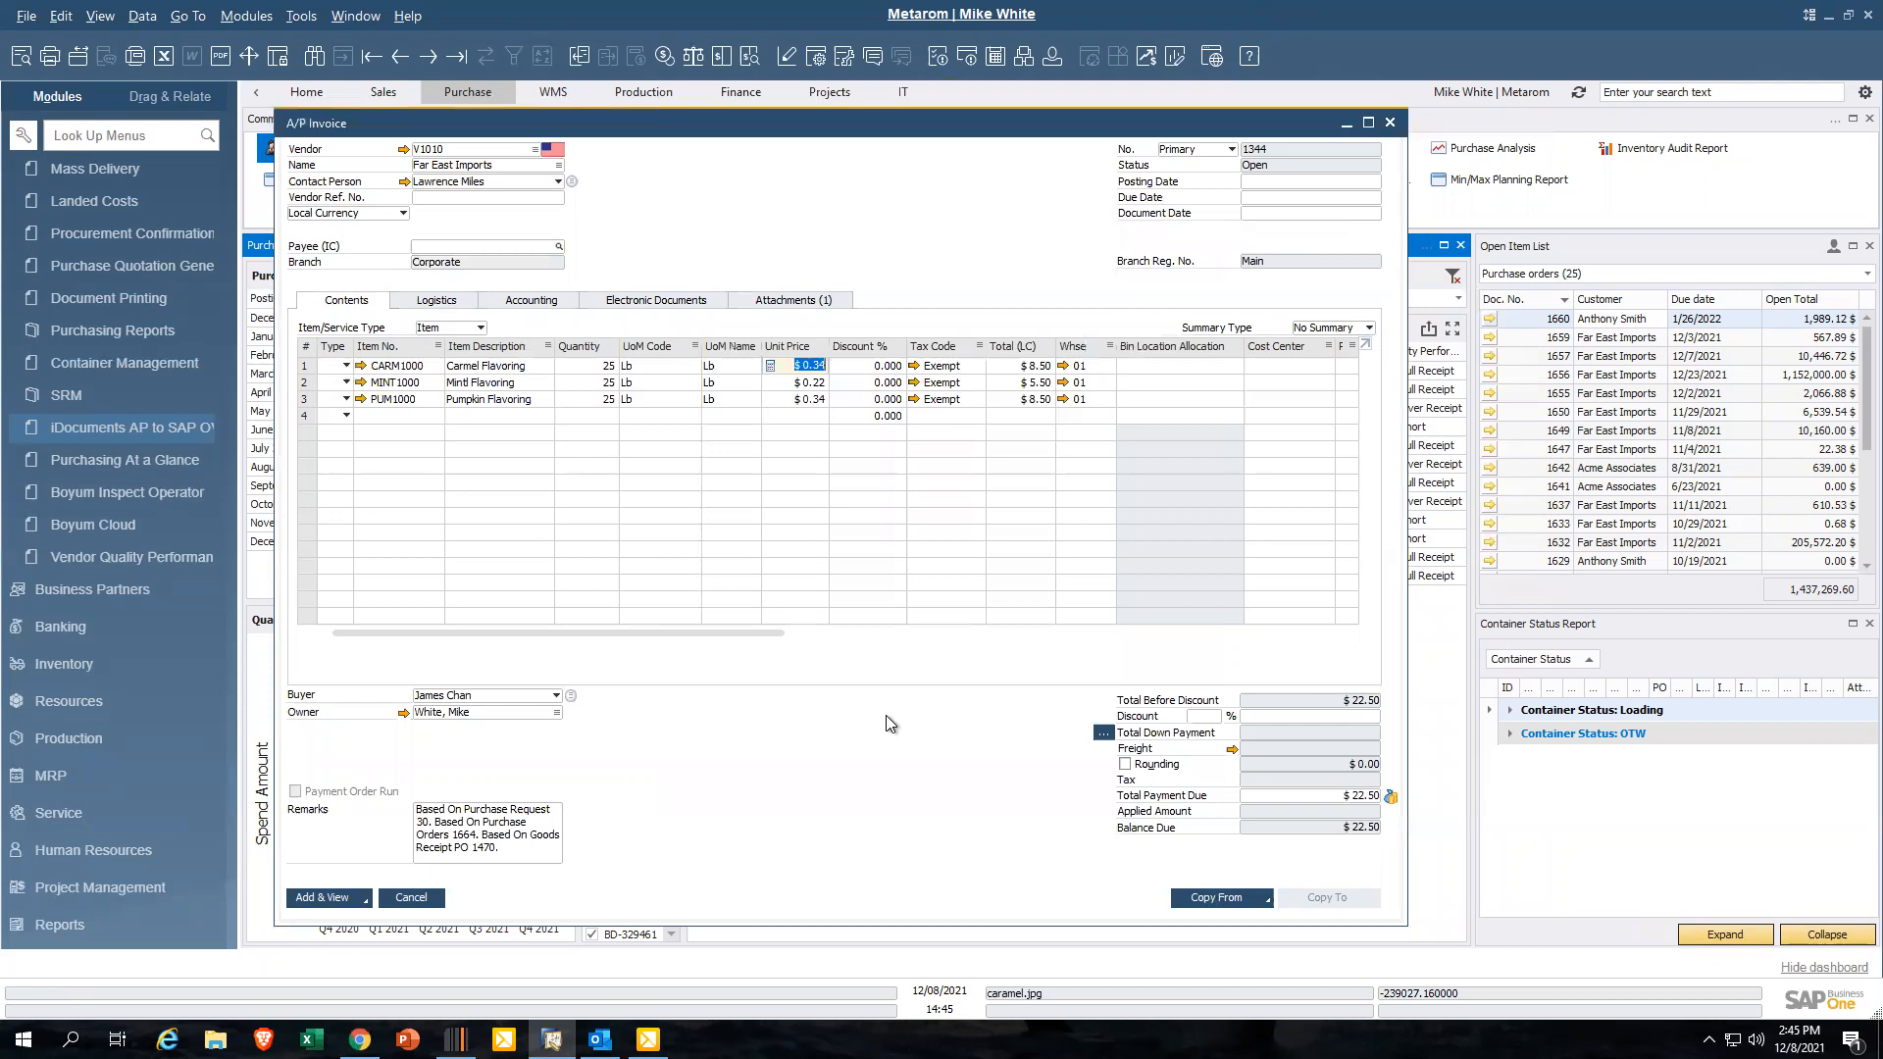
text(.43)
key(Tab)
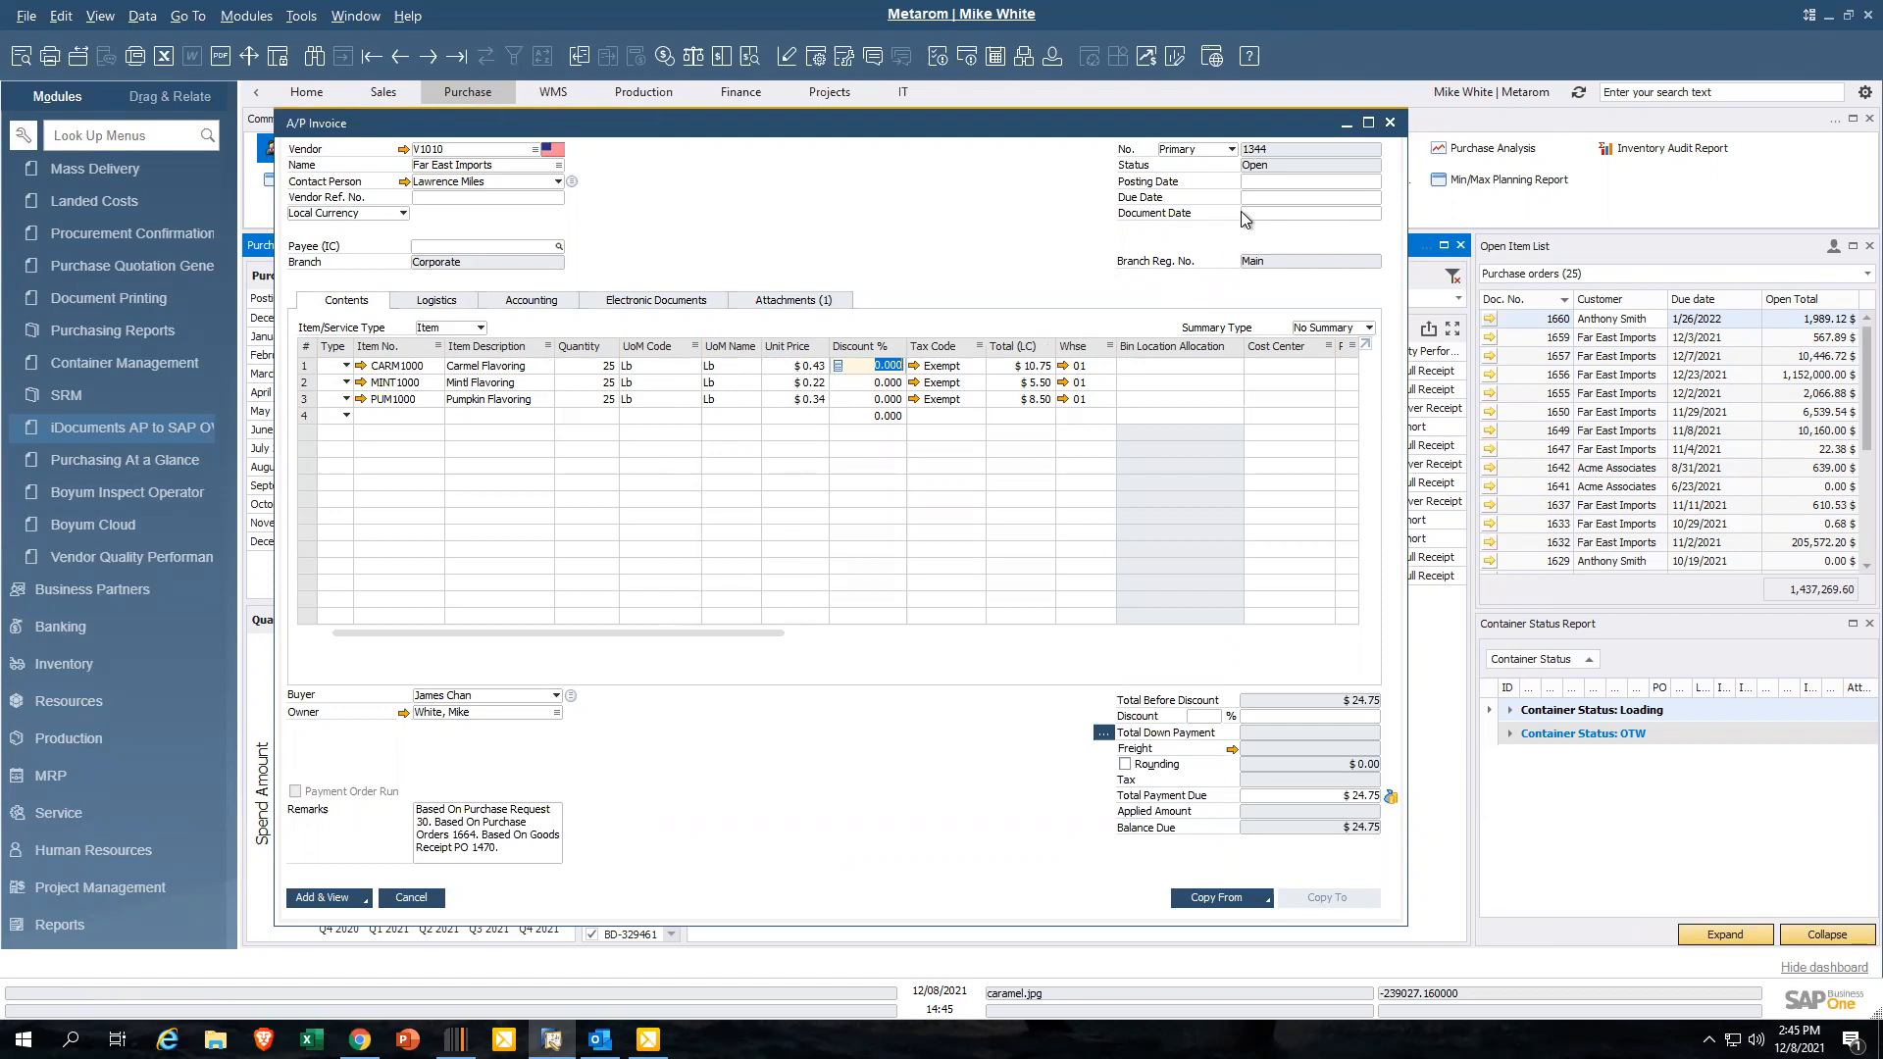
Set the posting date to 12/08/2021 and the due date to 12/31/2021 despite the non-working day, and add the A/P Invoice
click(1278, 180)
text(t)
key(Tab)
text(1)
key(Tab)
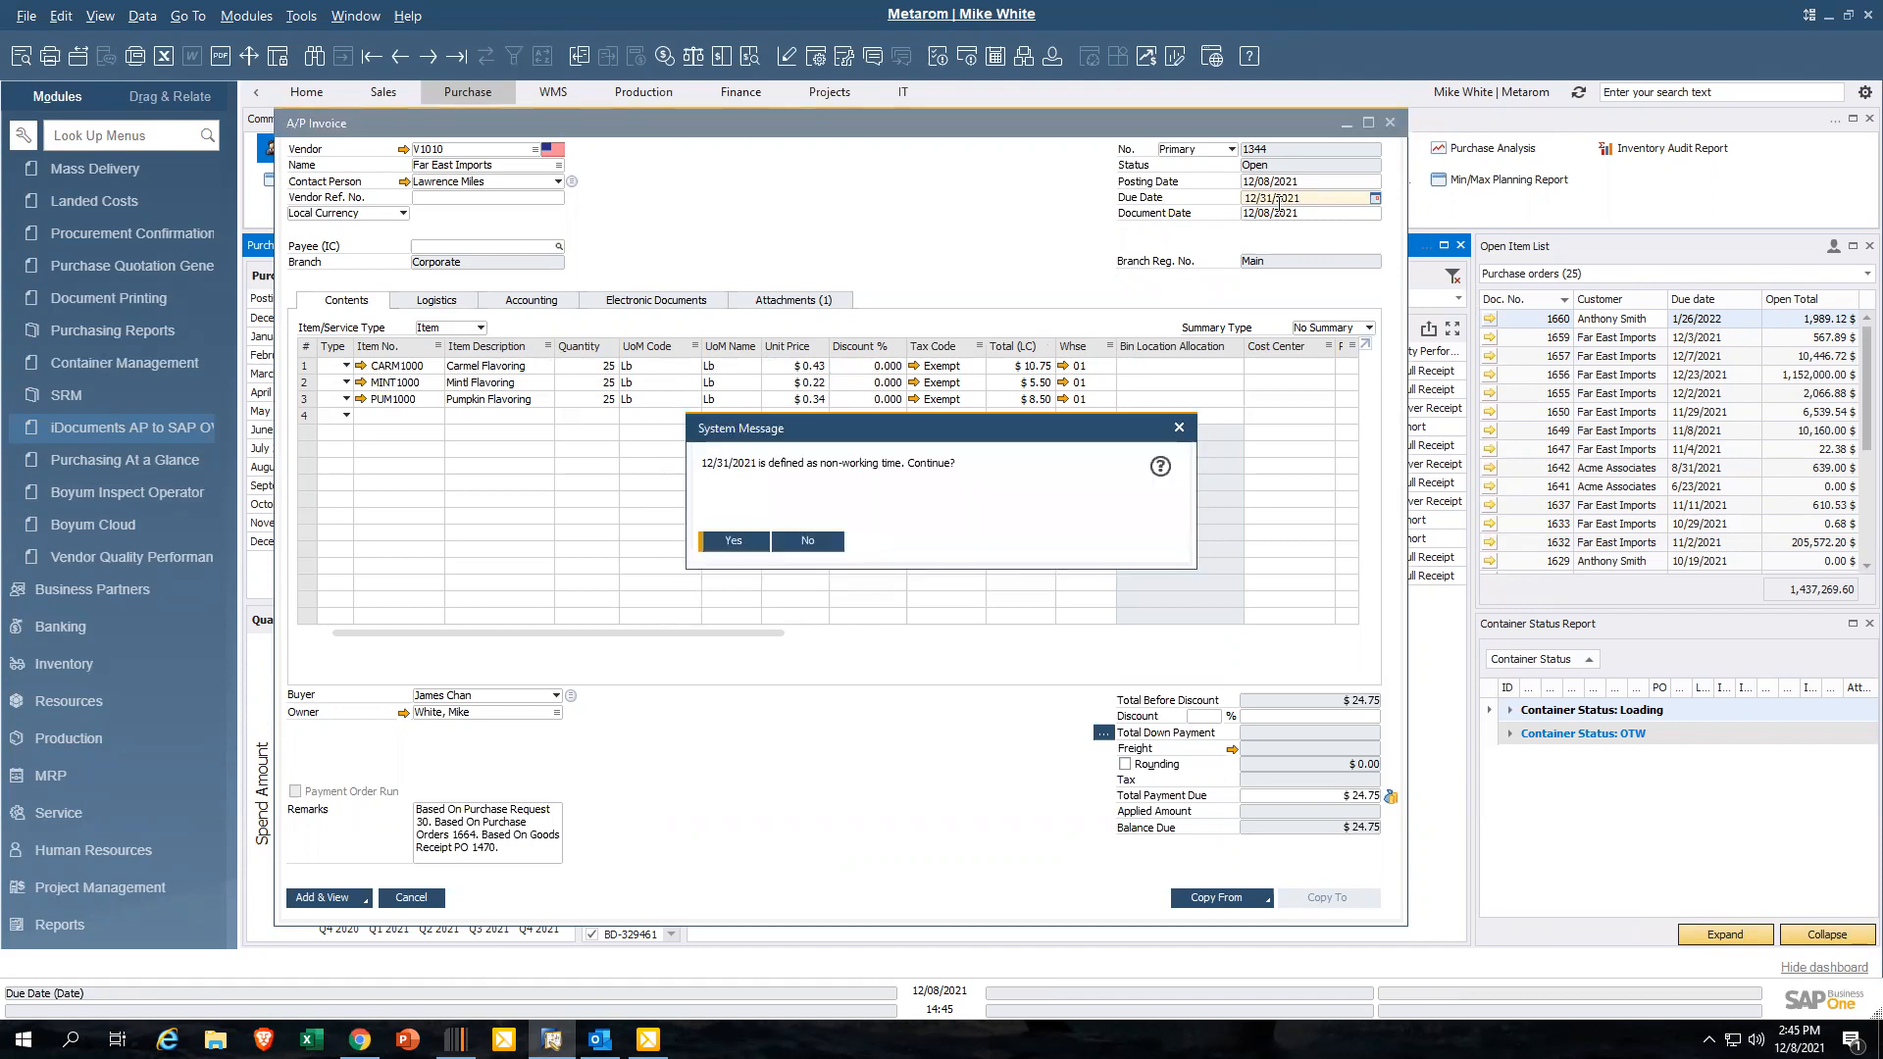
click(735, 540)
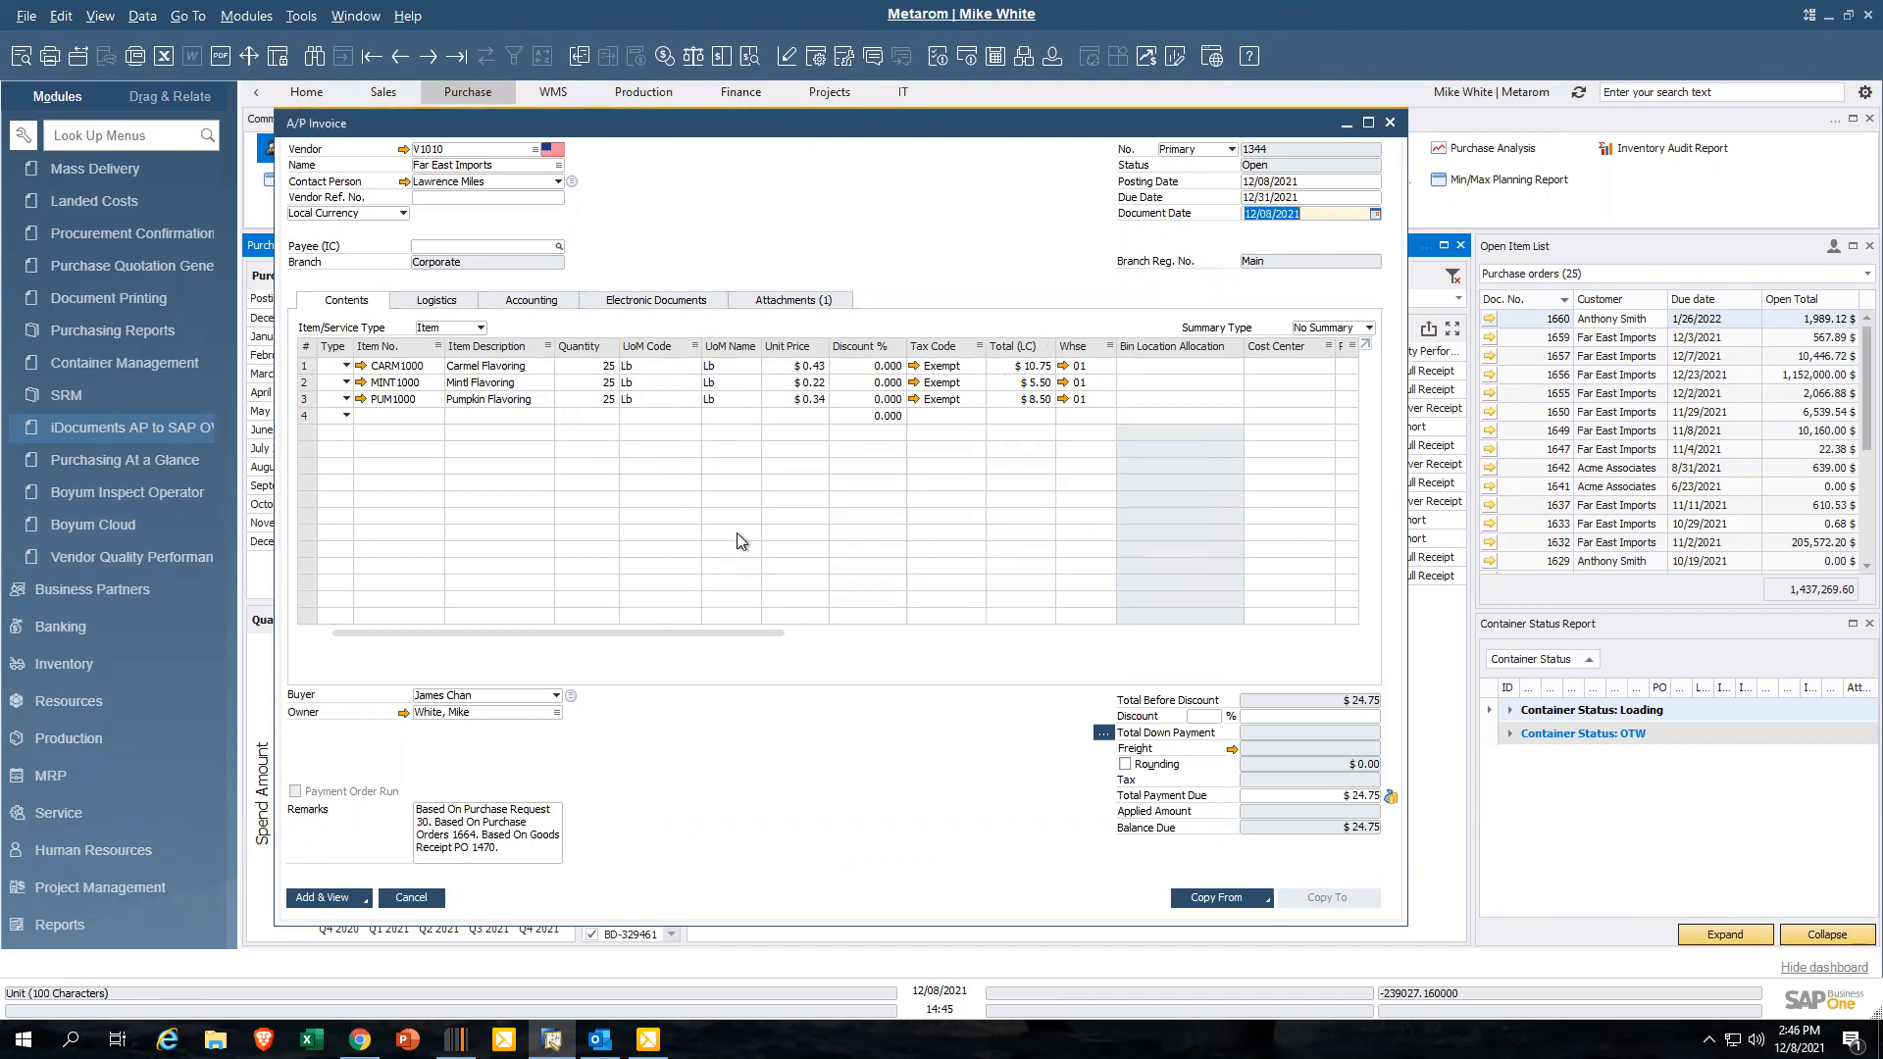
click(337, 900)
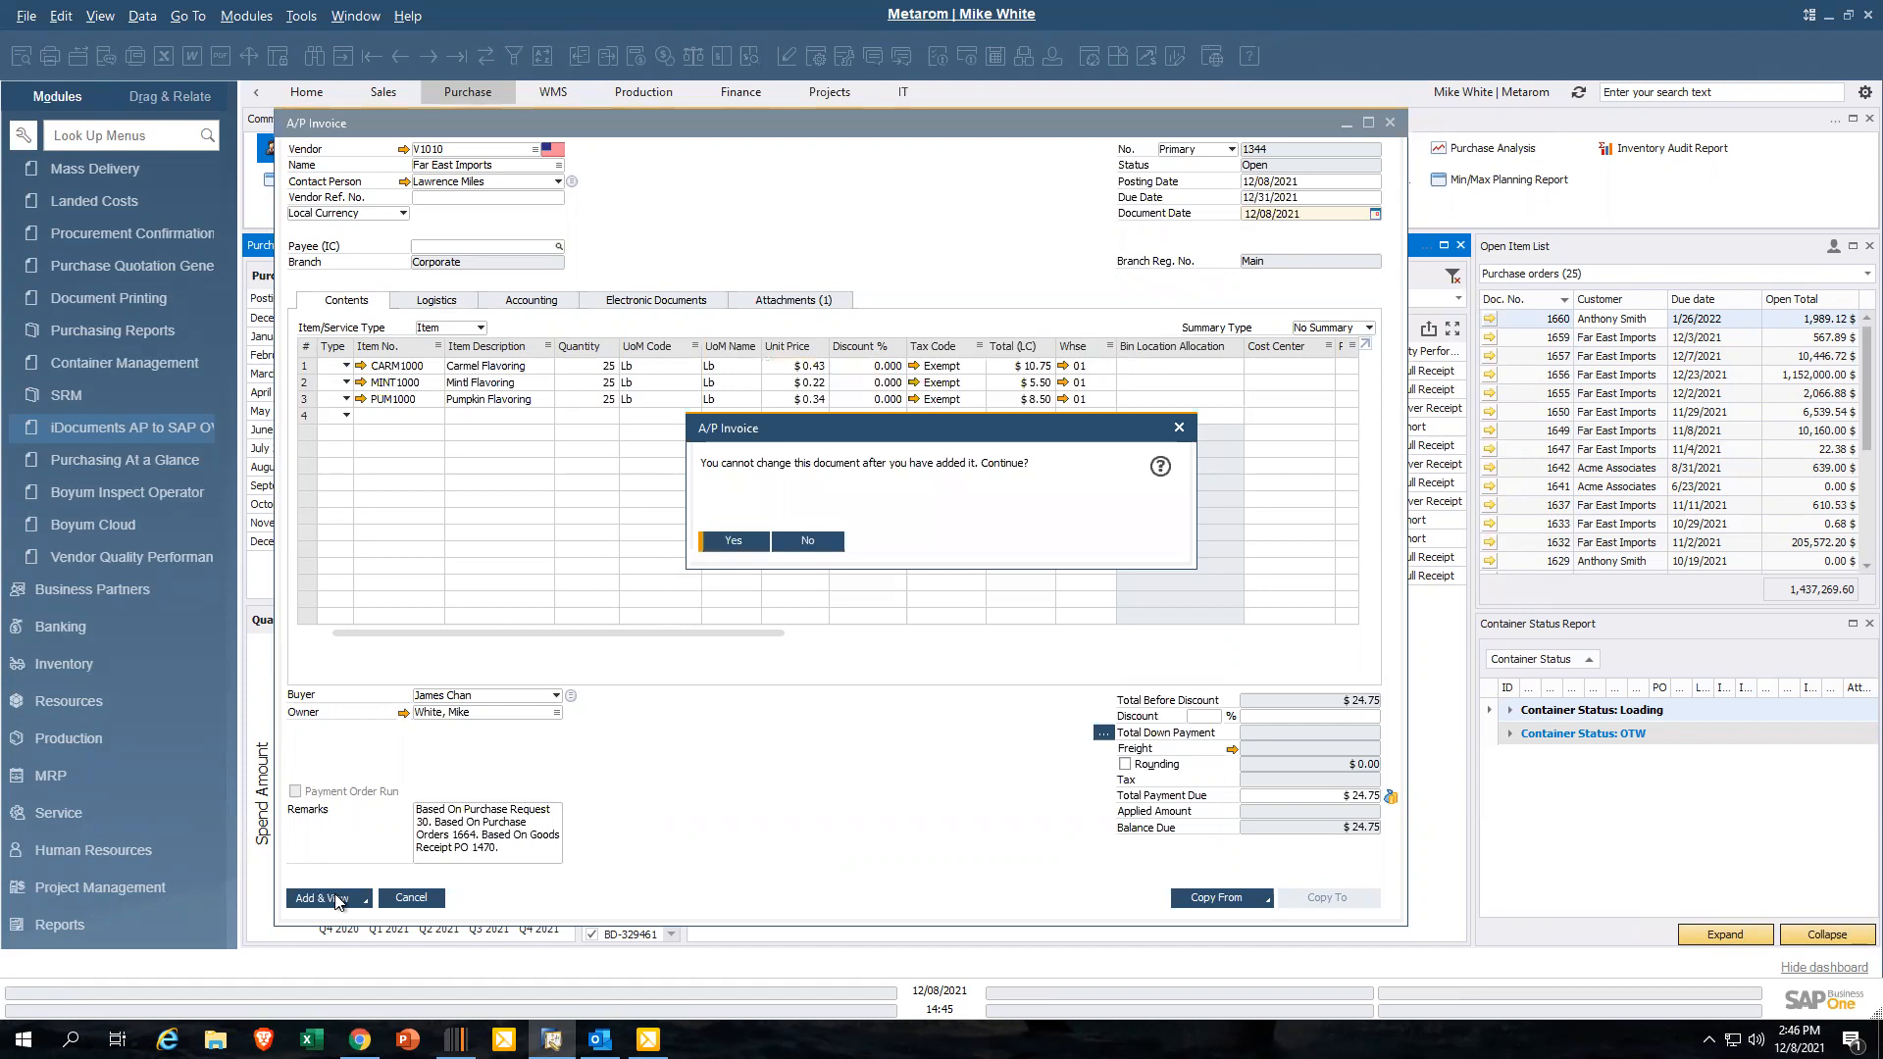
click(740, 538)
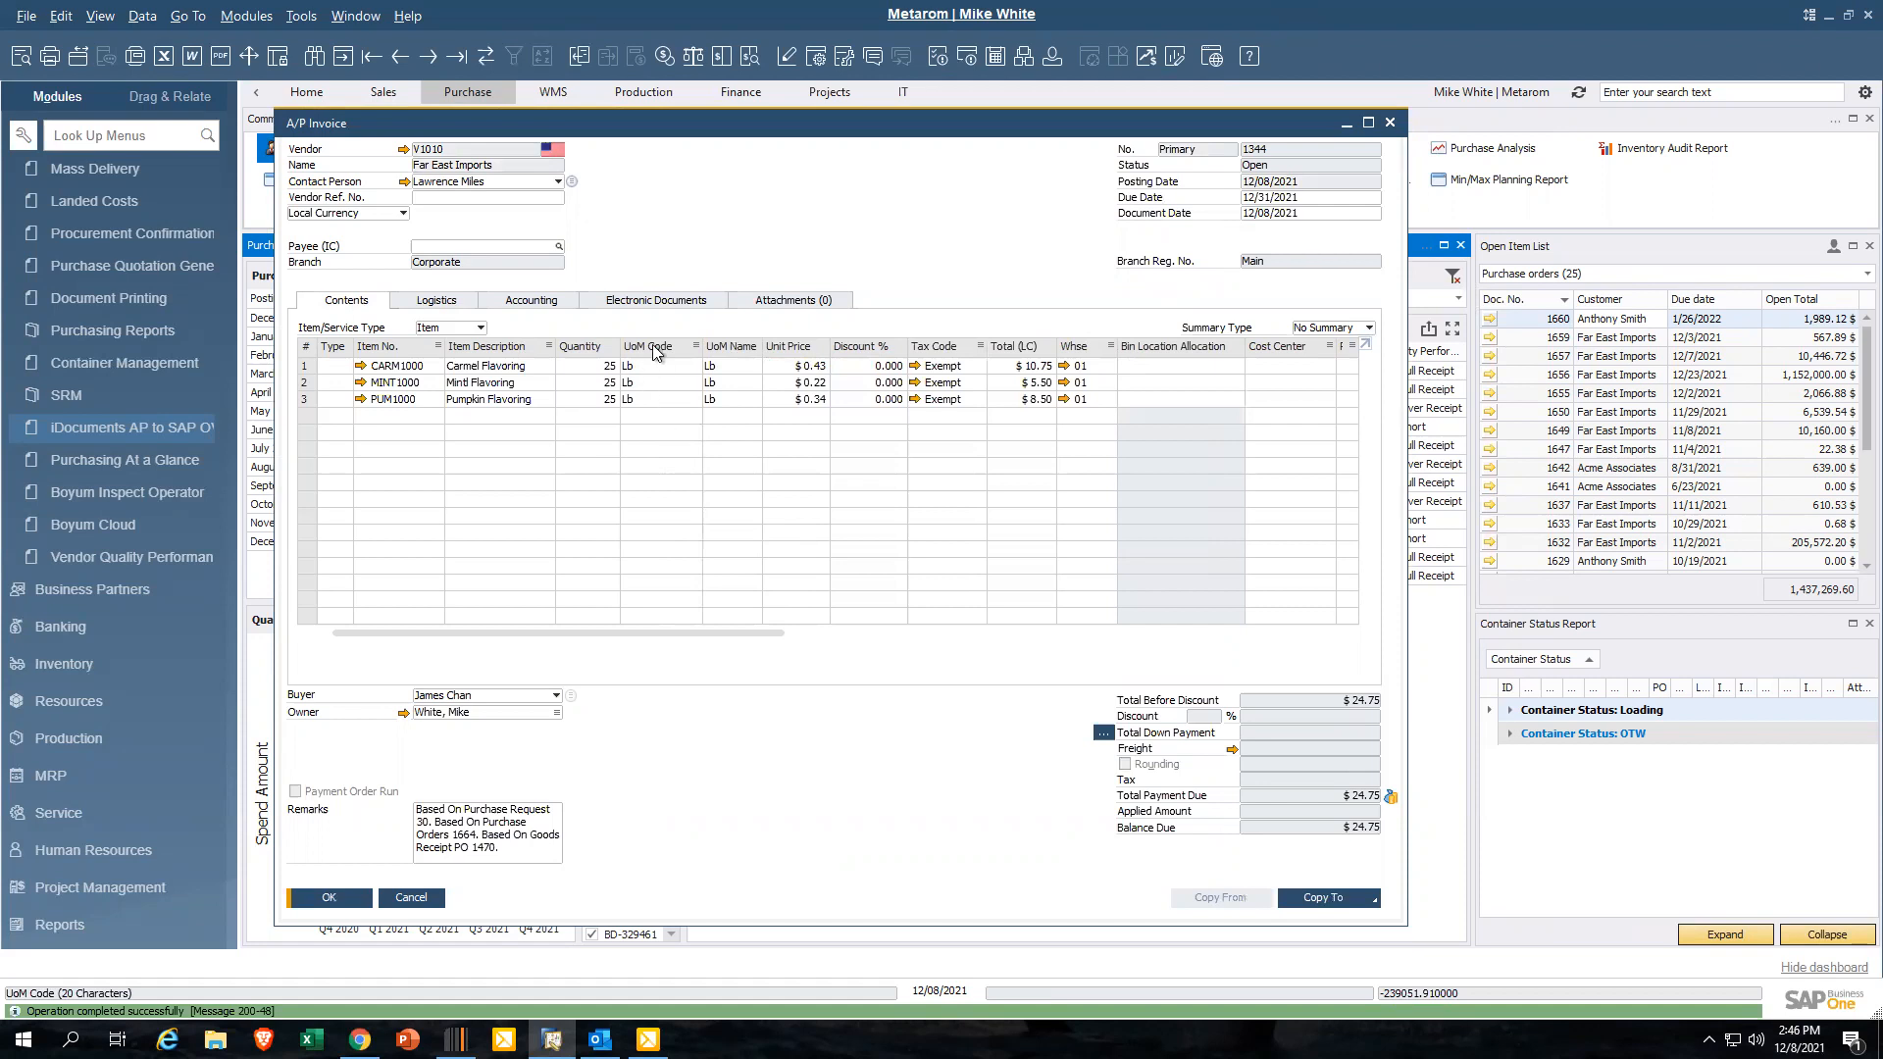
Open the posted A/P Invoice's journal entry, examine its tax, goods received not invoiced and inventory lines, and close it
click(564, 303)
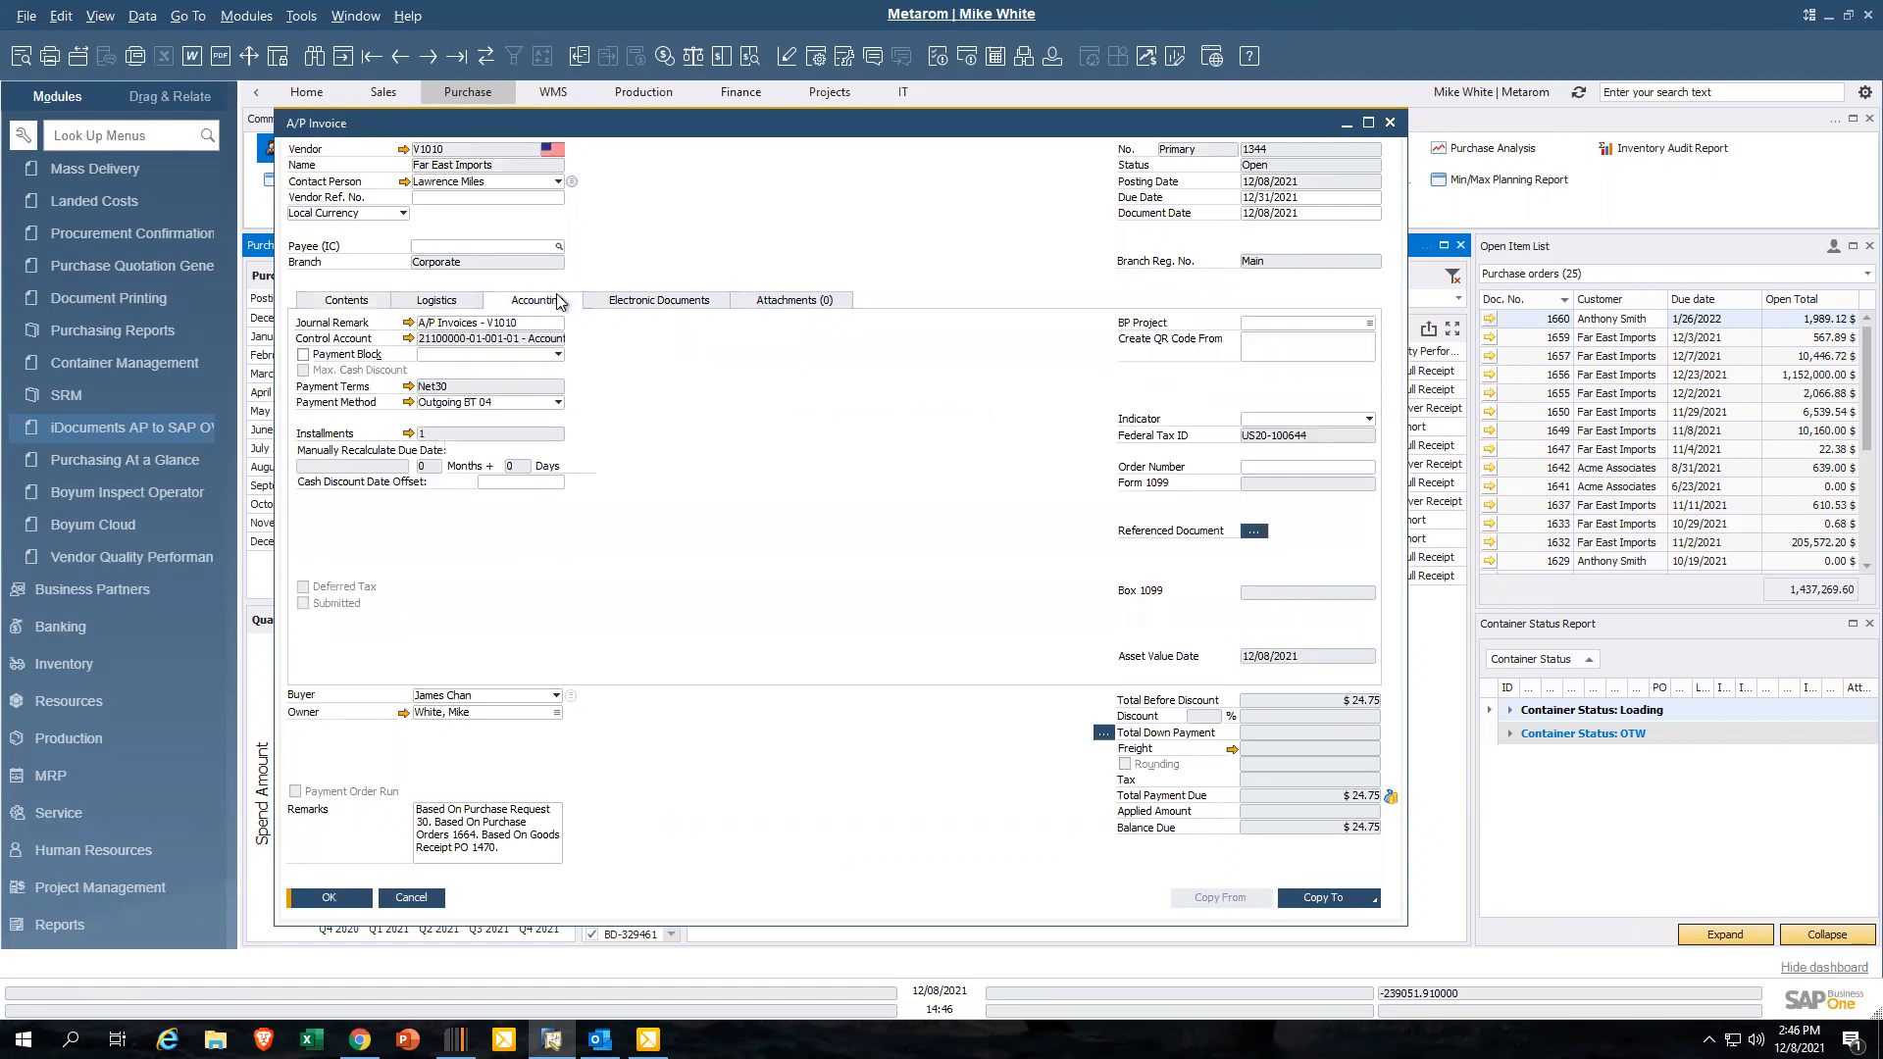
click(408, 323)
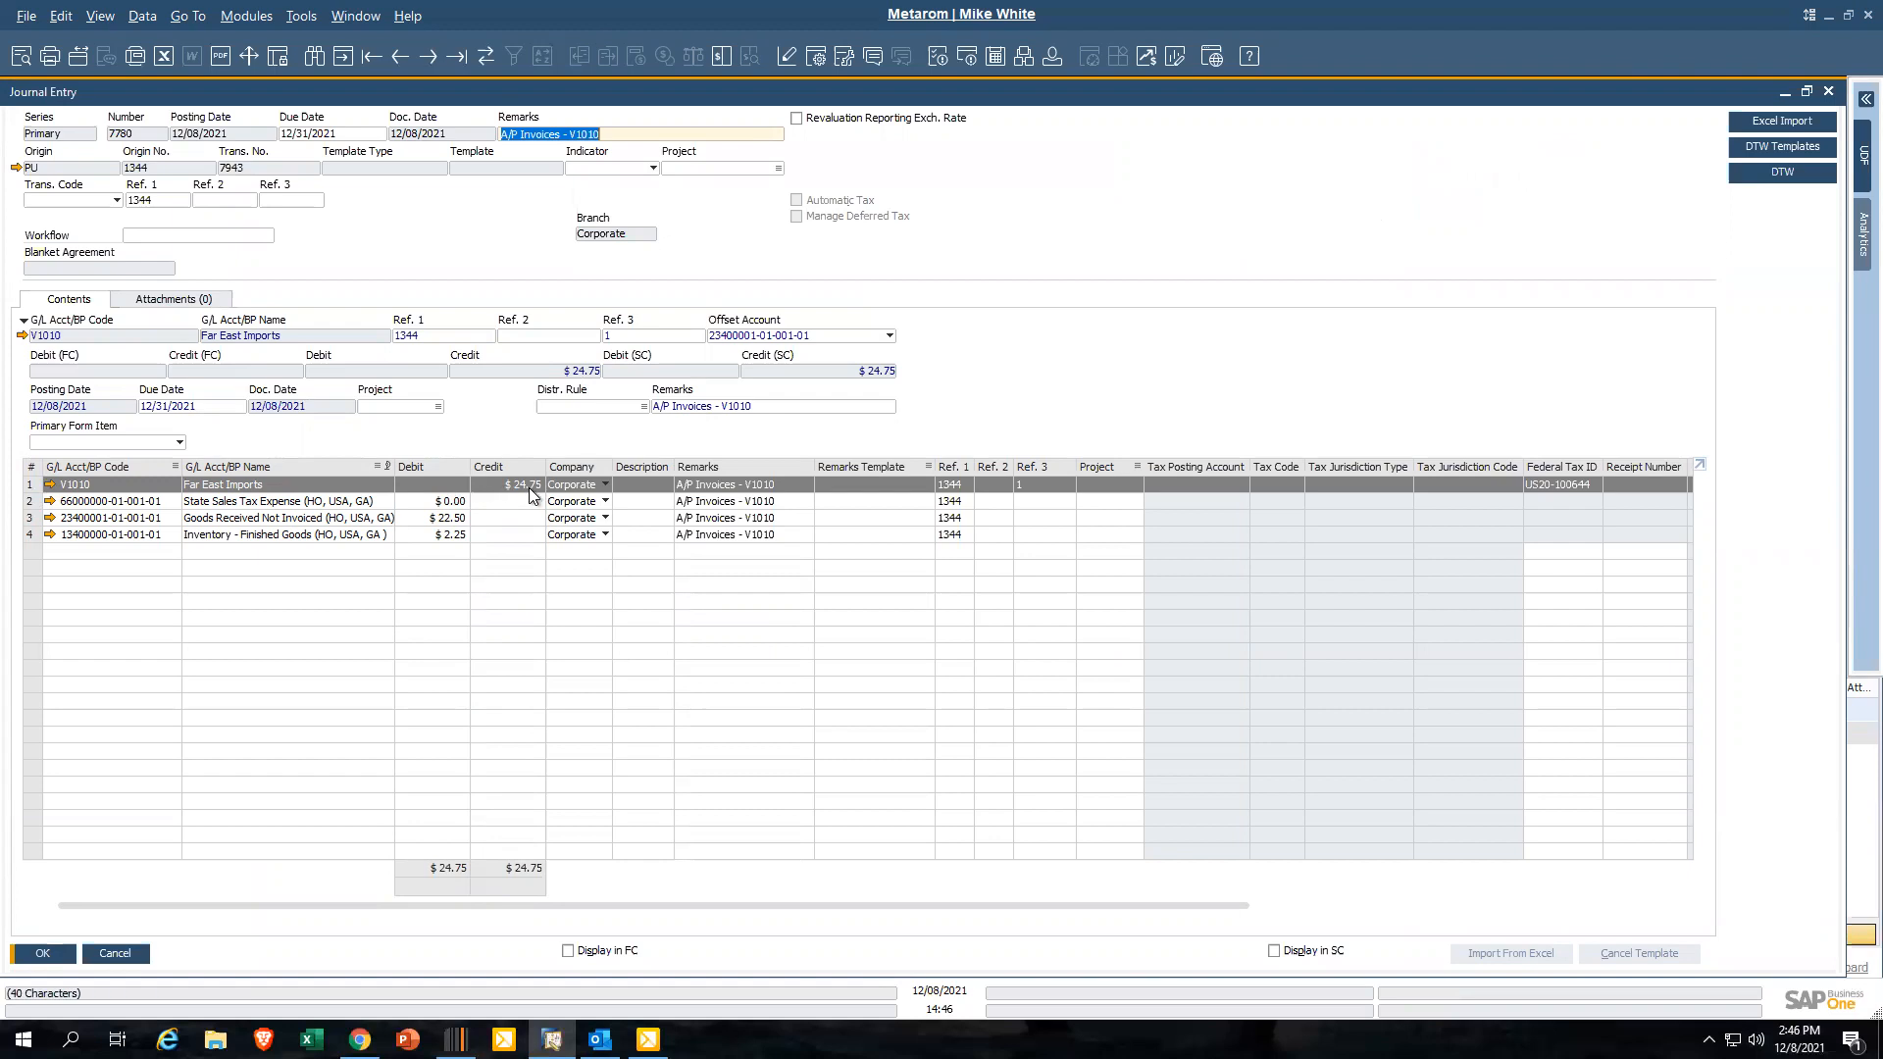
click(35, 504)
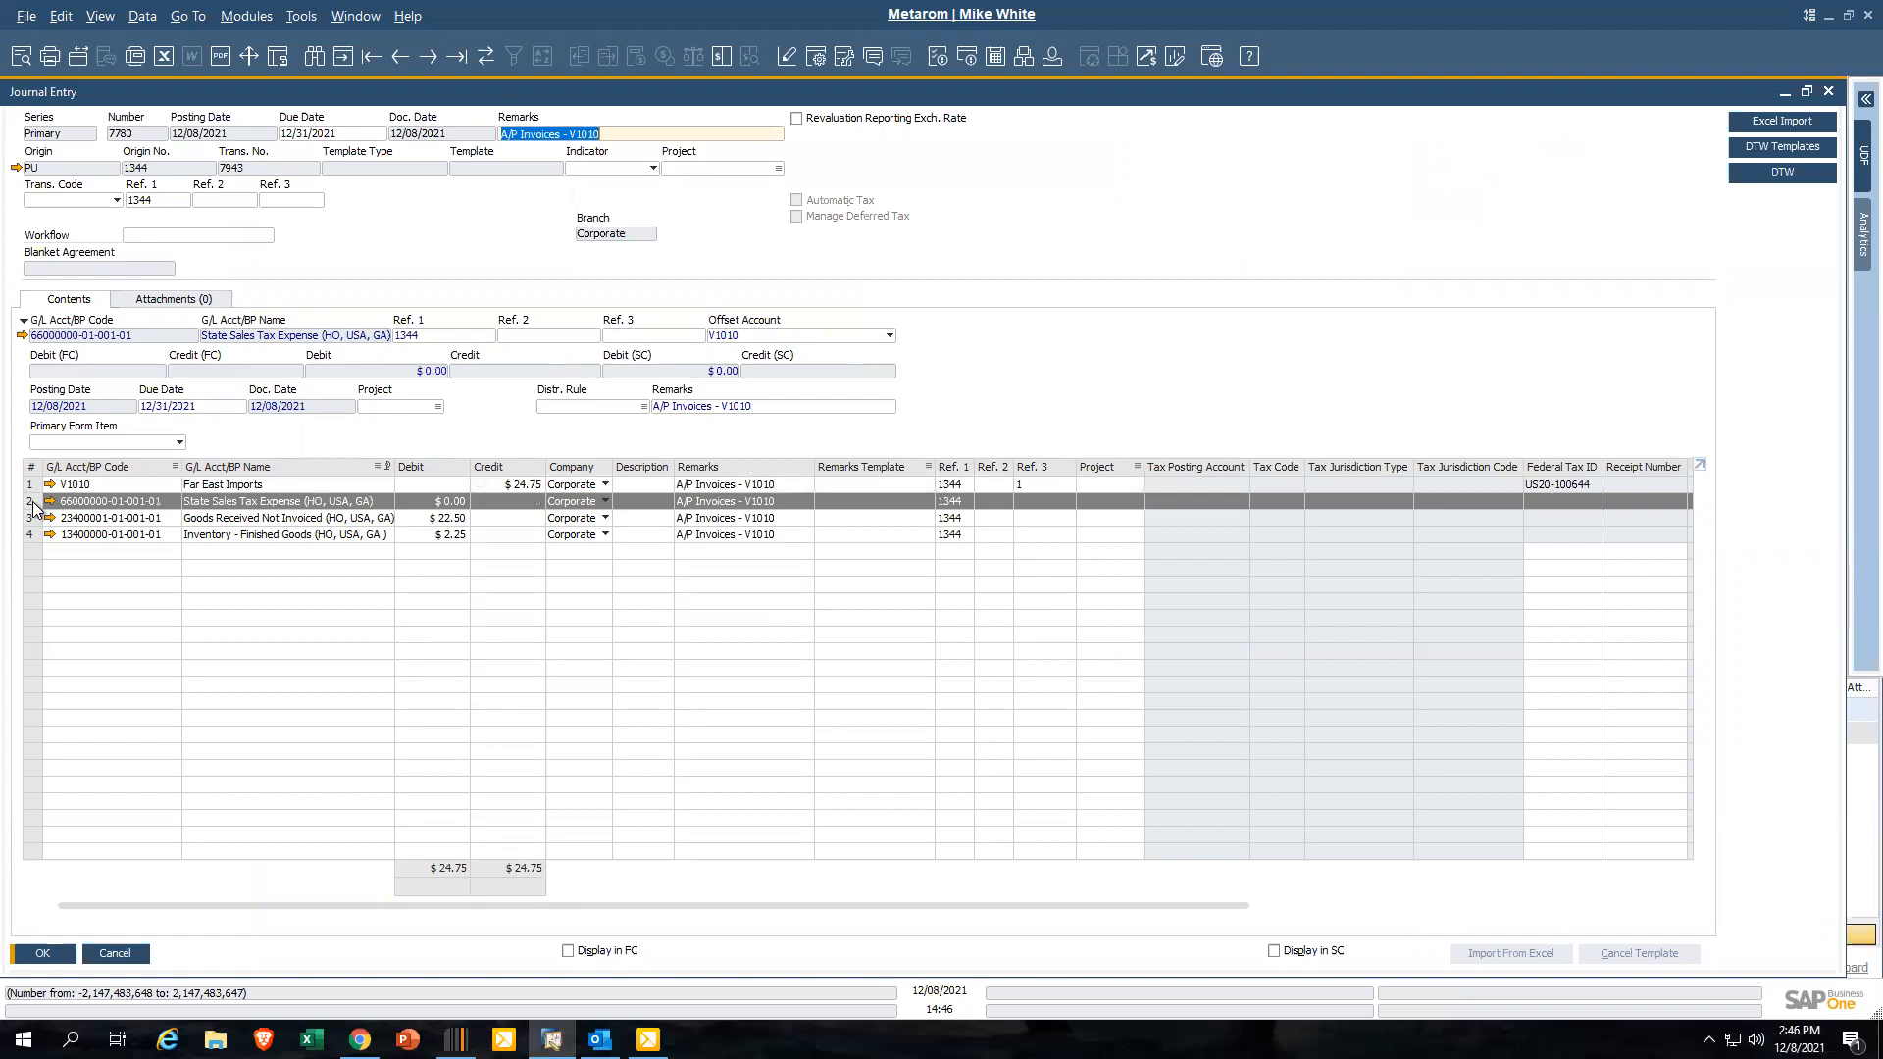
click(30, 519)
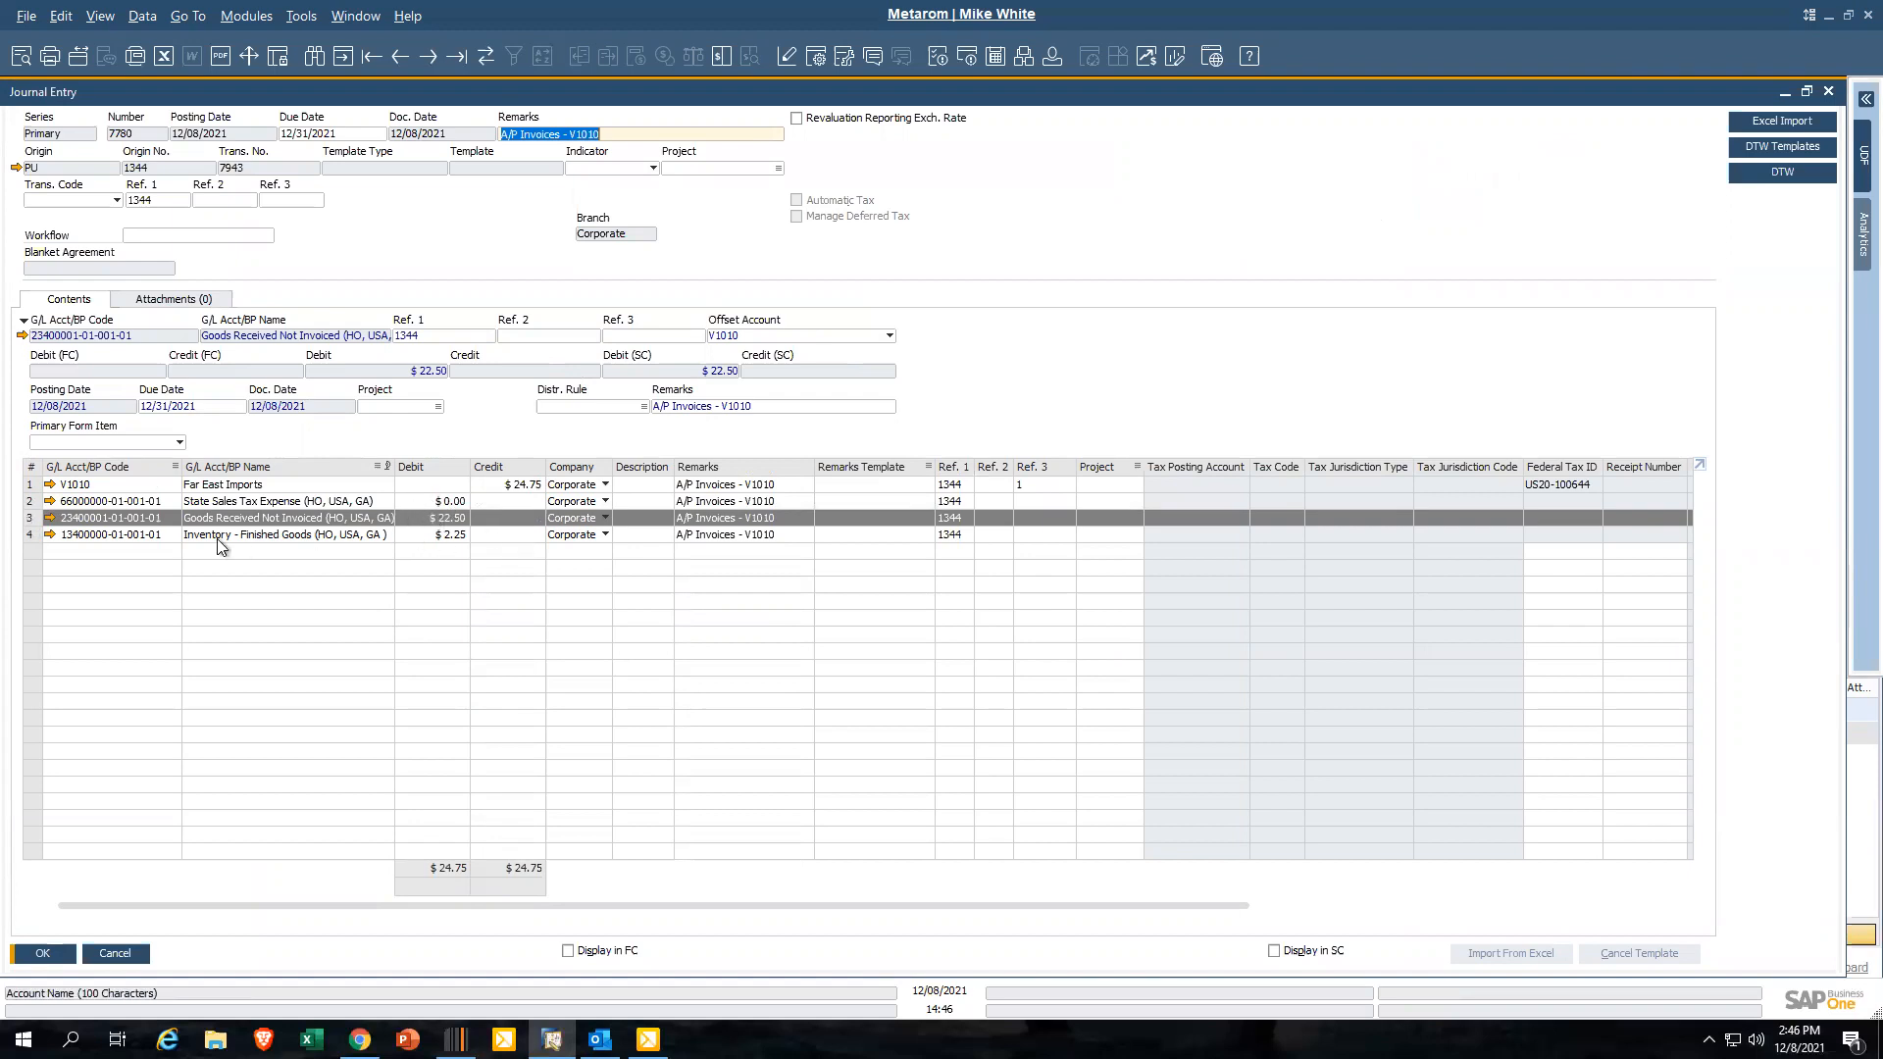
click(34, 535)
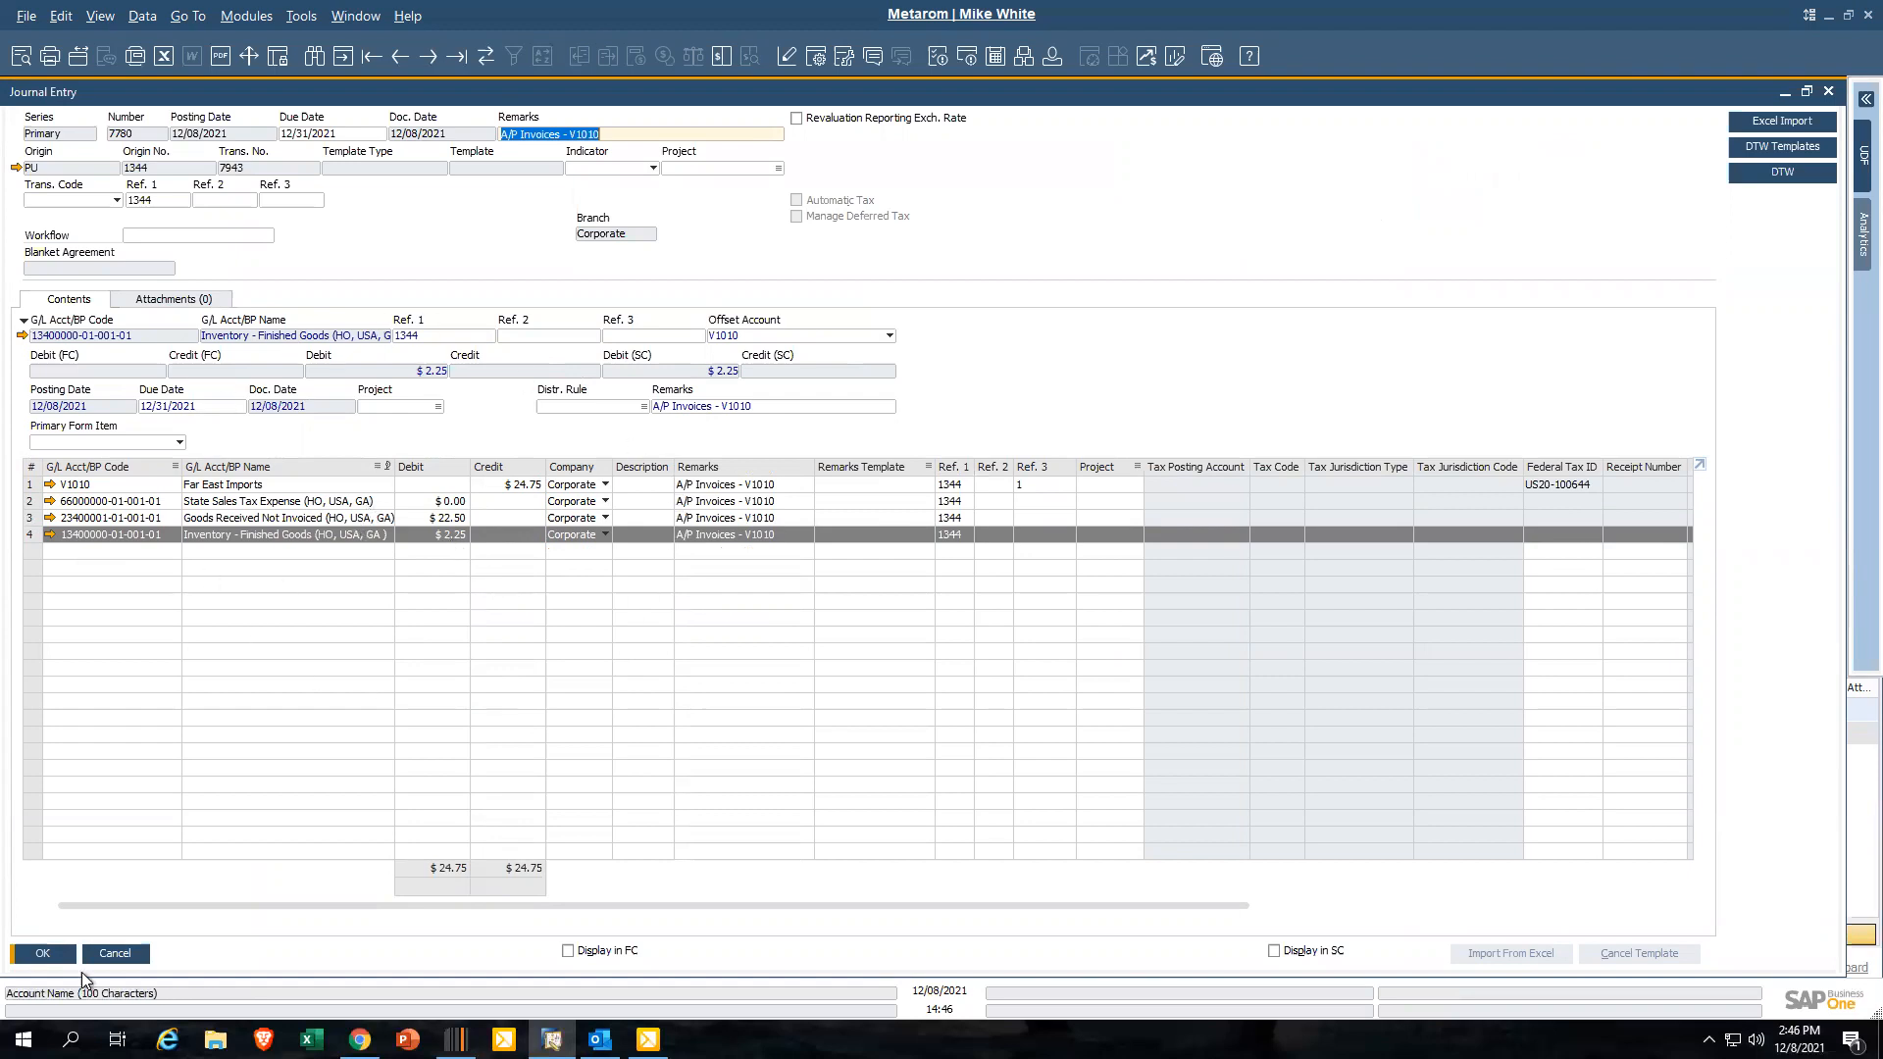
click(42, 955)
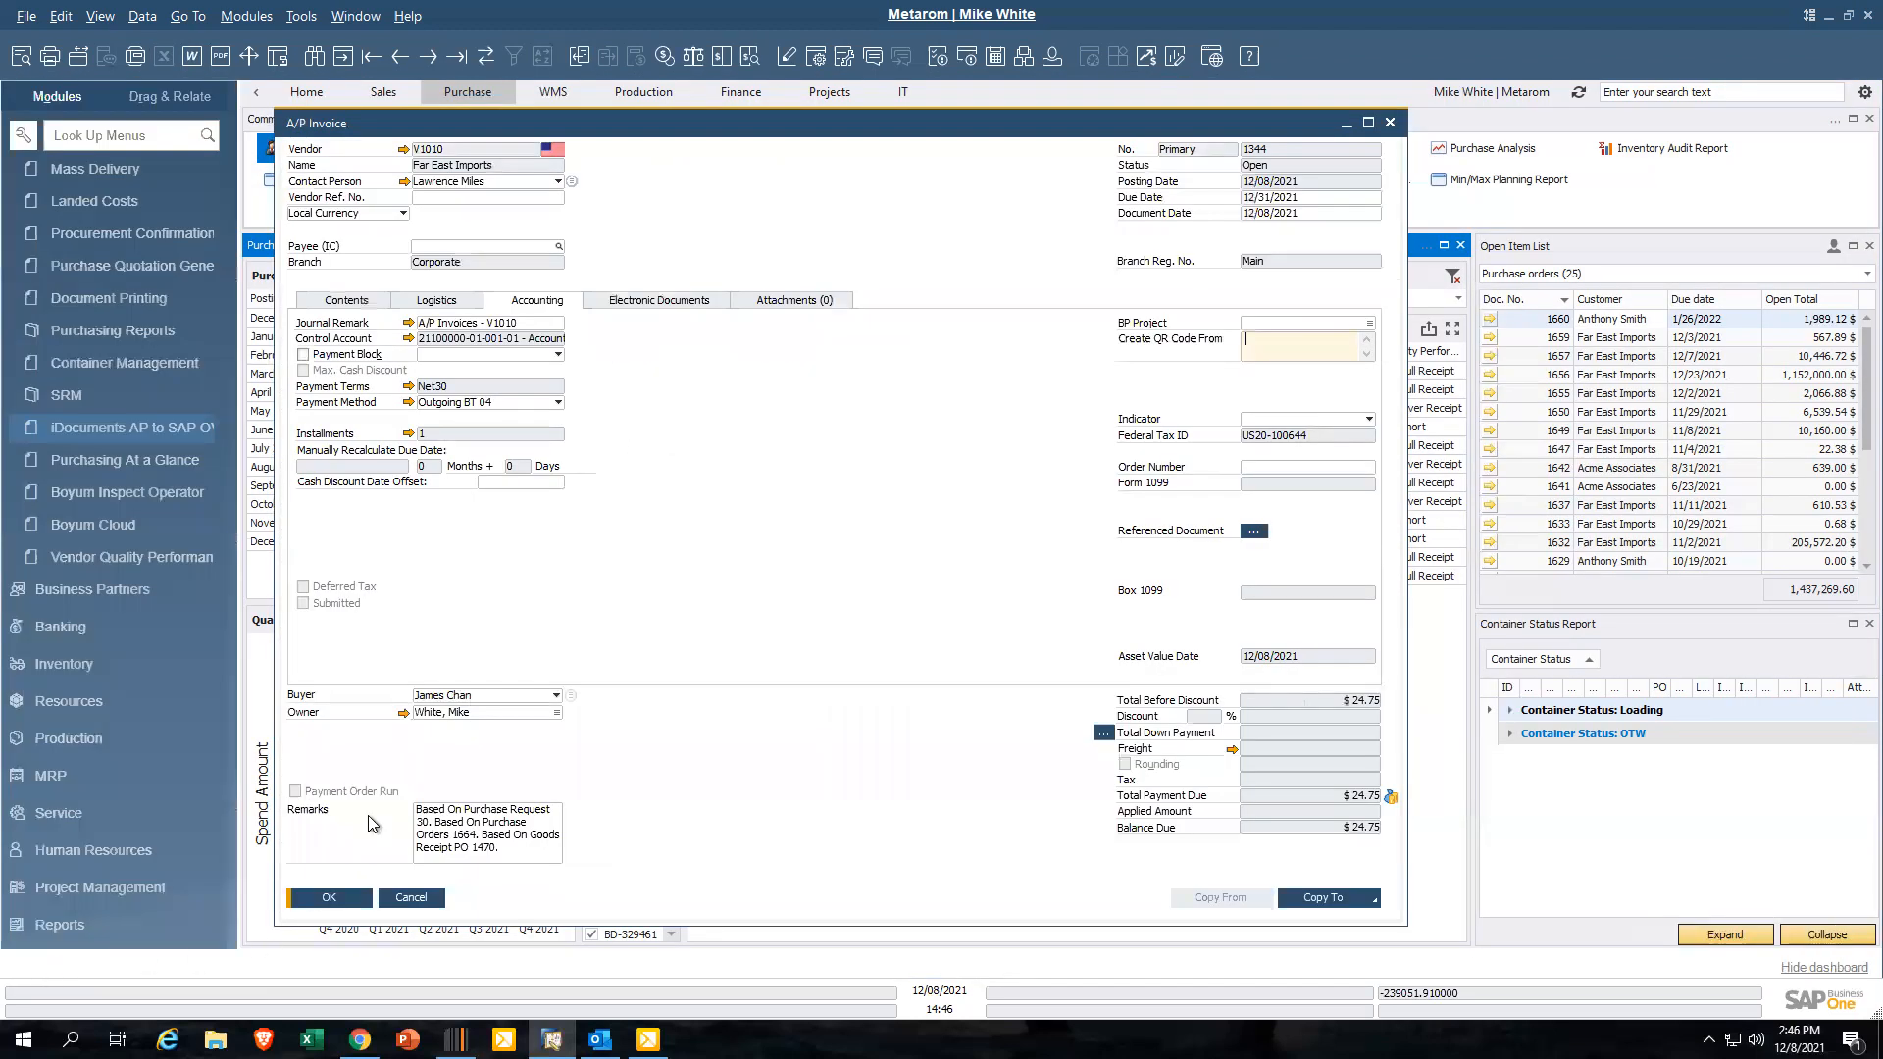
Check the logistics details of the posted A/P Invoice and close the document
click(363, 298)
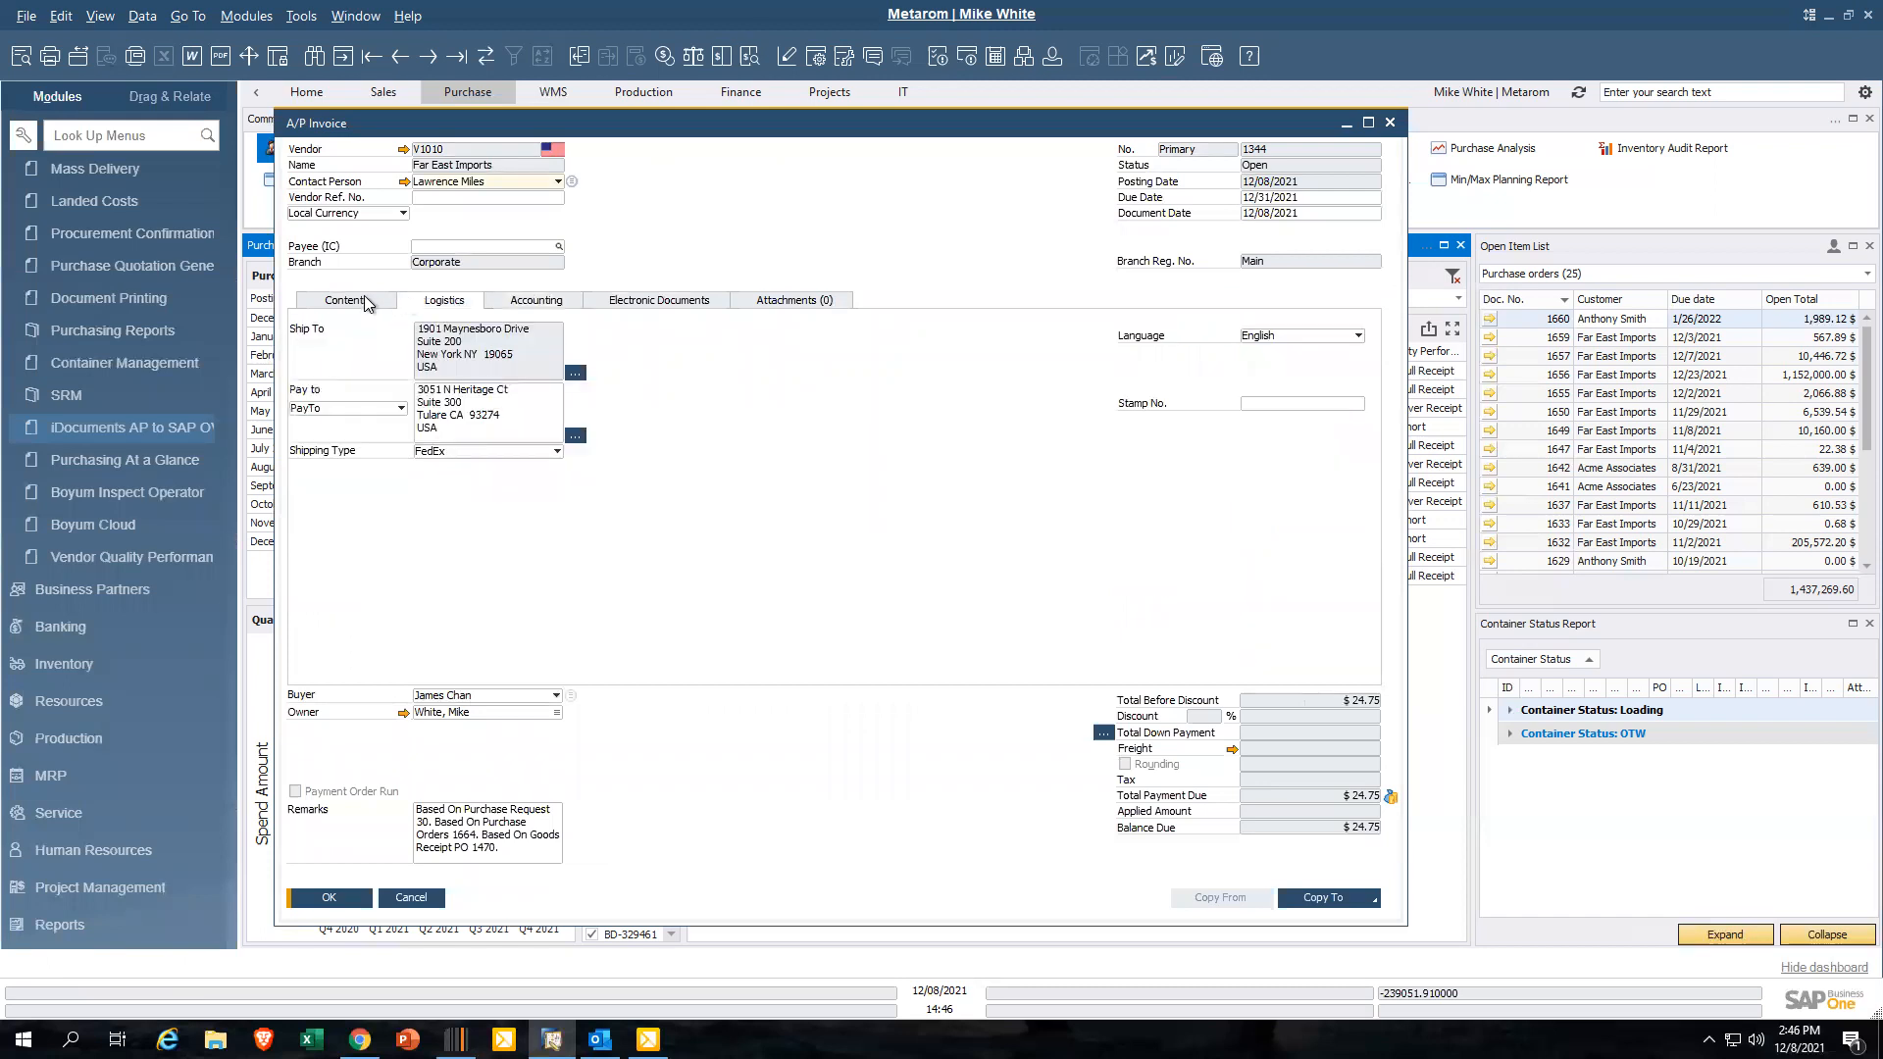
click(358, 897)
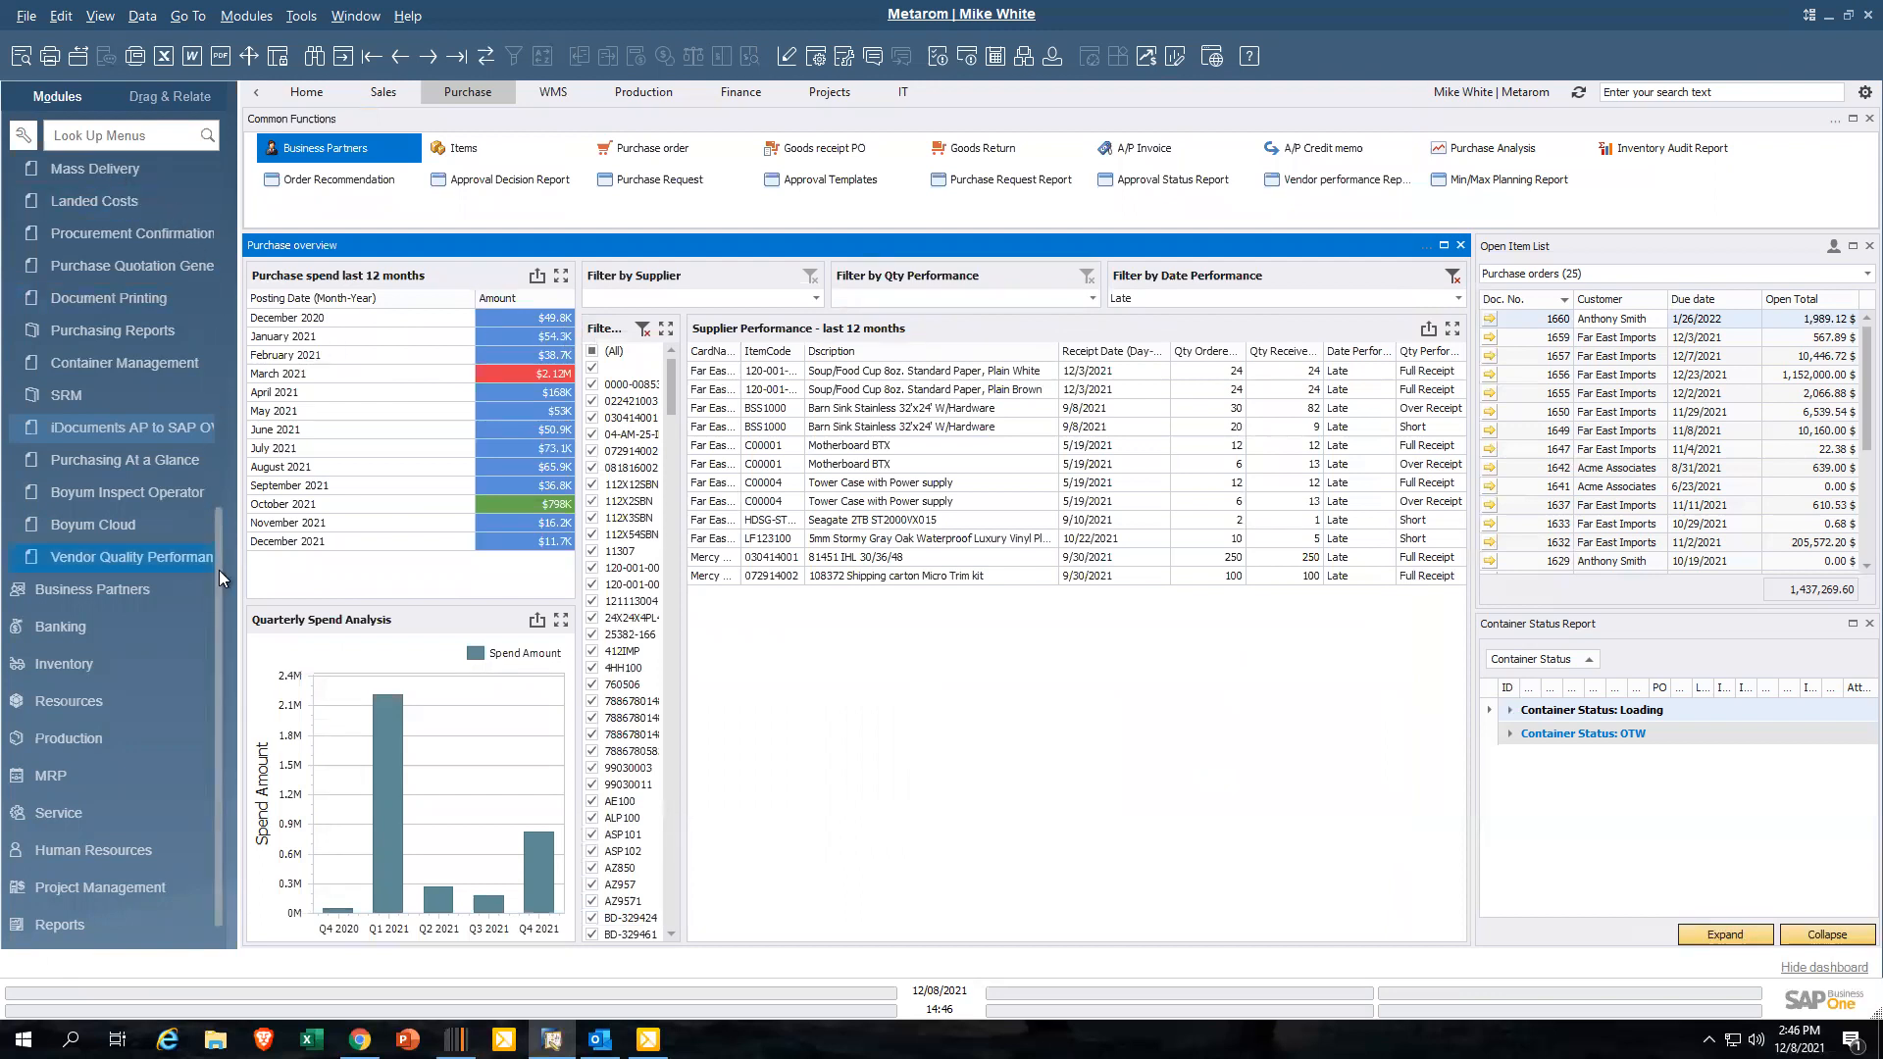
Open the latest purchase blanket agreement, the Surgical Supply Purchase Contract, and examine its item details
drag(216, 567, 244, 280)
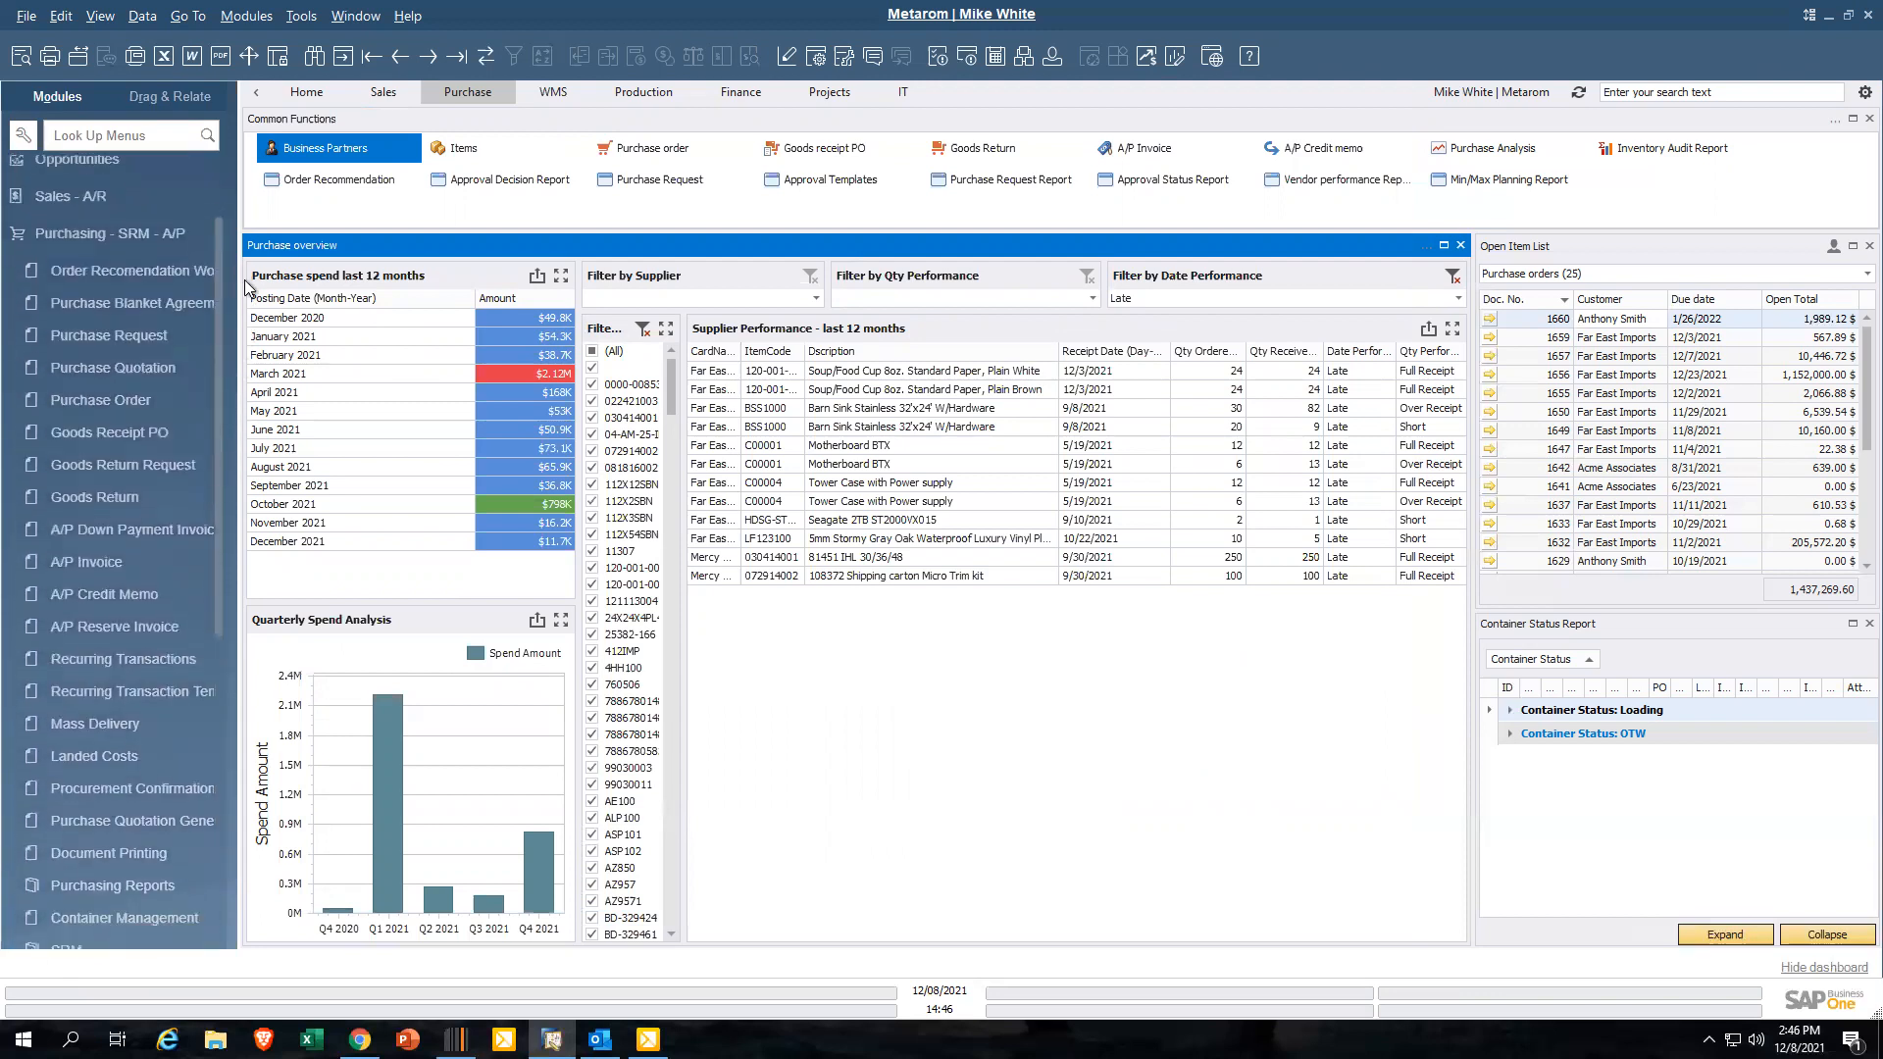
click(139, 303)
click(457, 56)
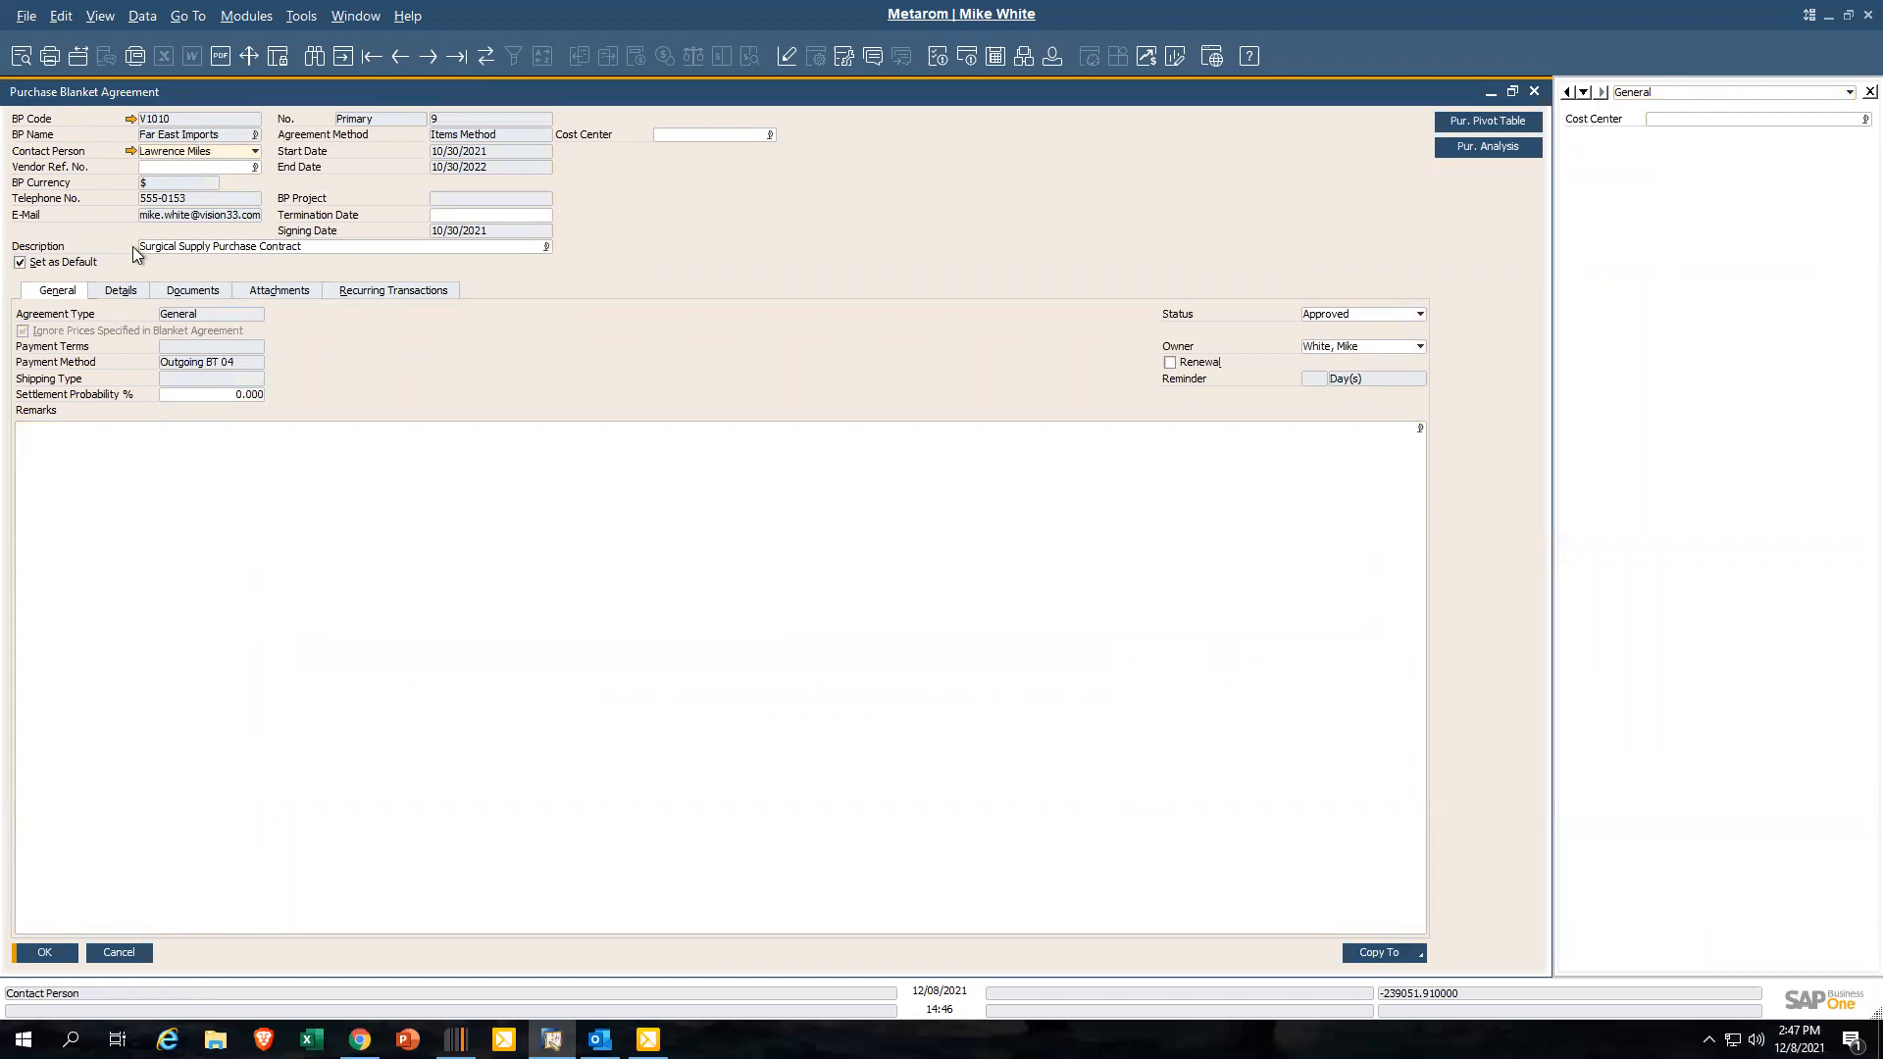
click(123, 291)
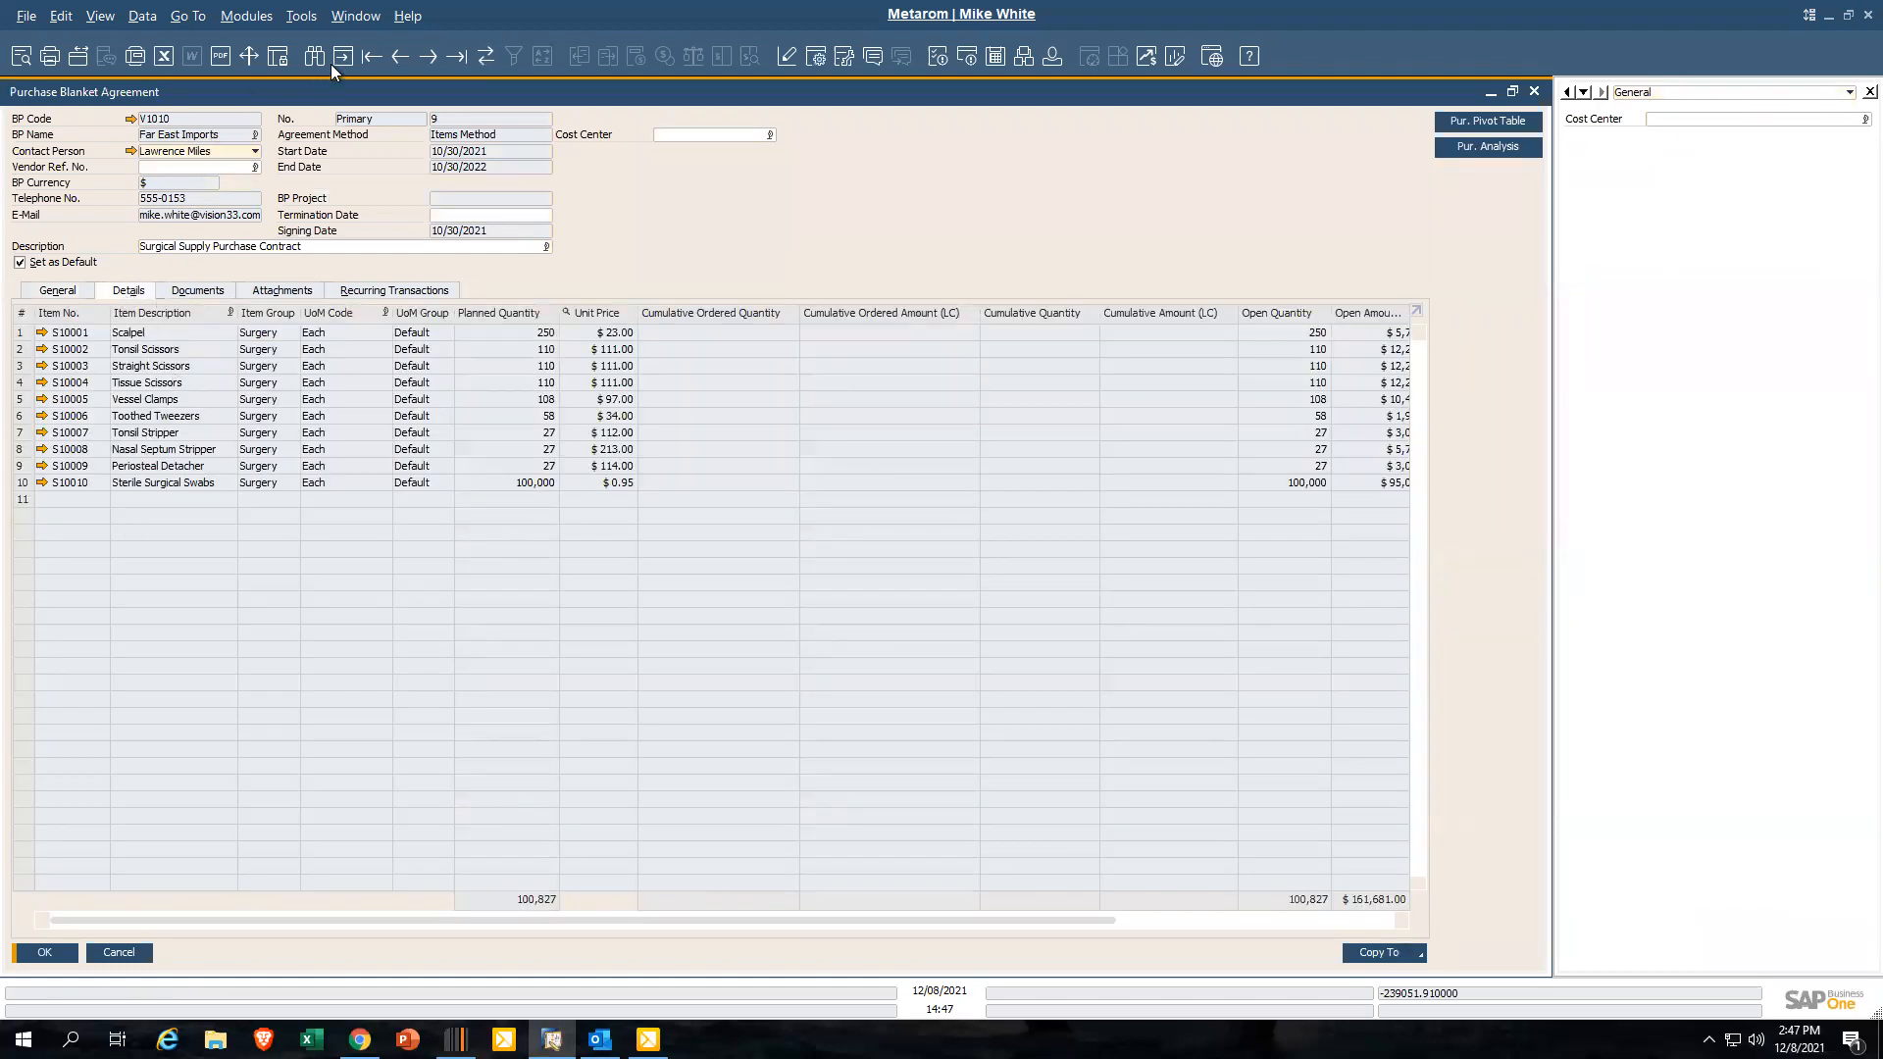
Browse back through the earlier blanket agreements to the Acme Associates one for negotiated rates on popular items
click(399, 58)
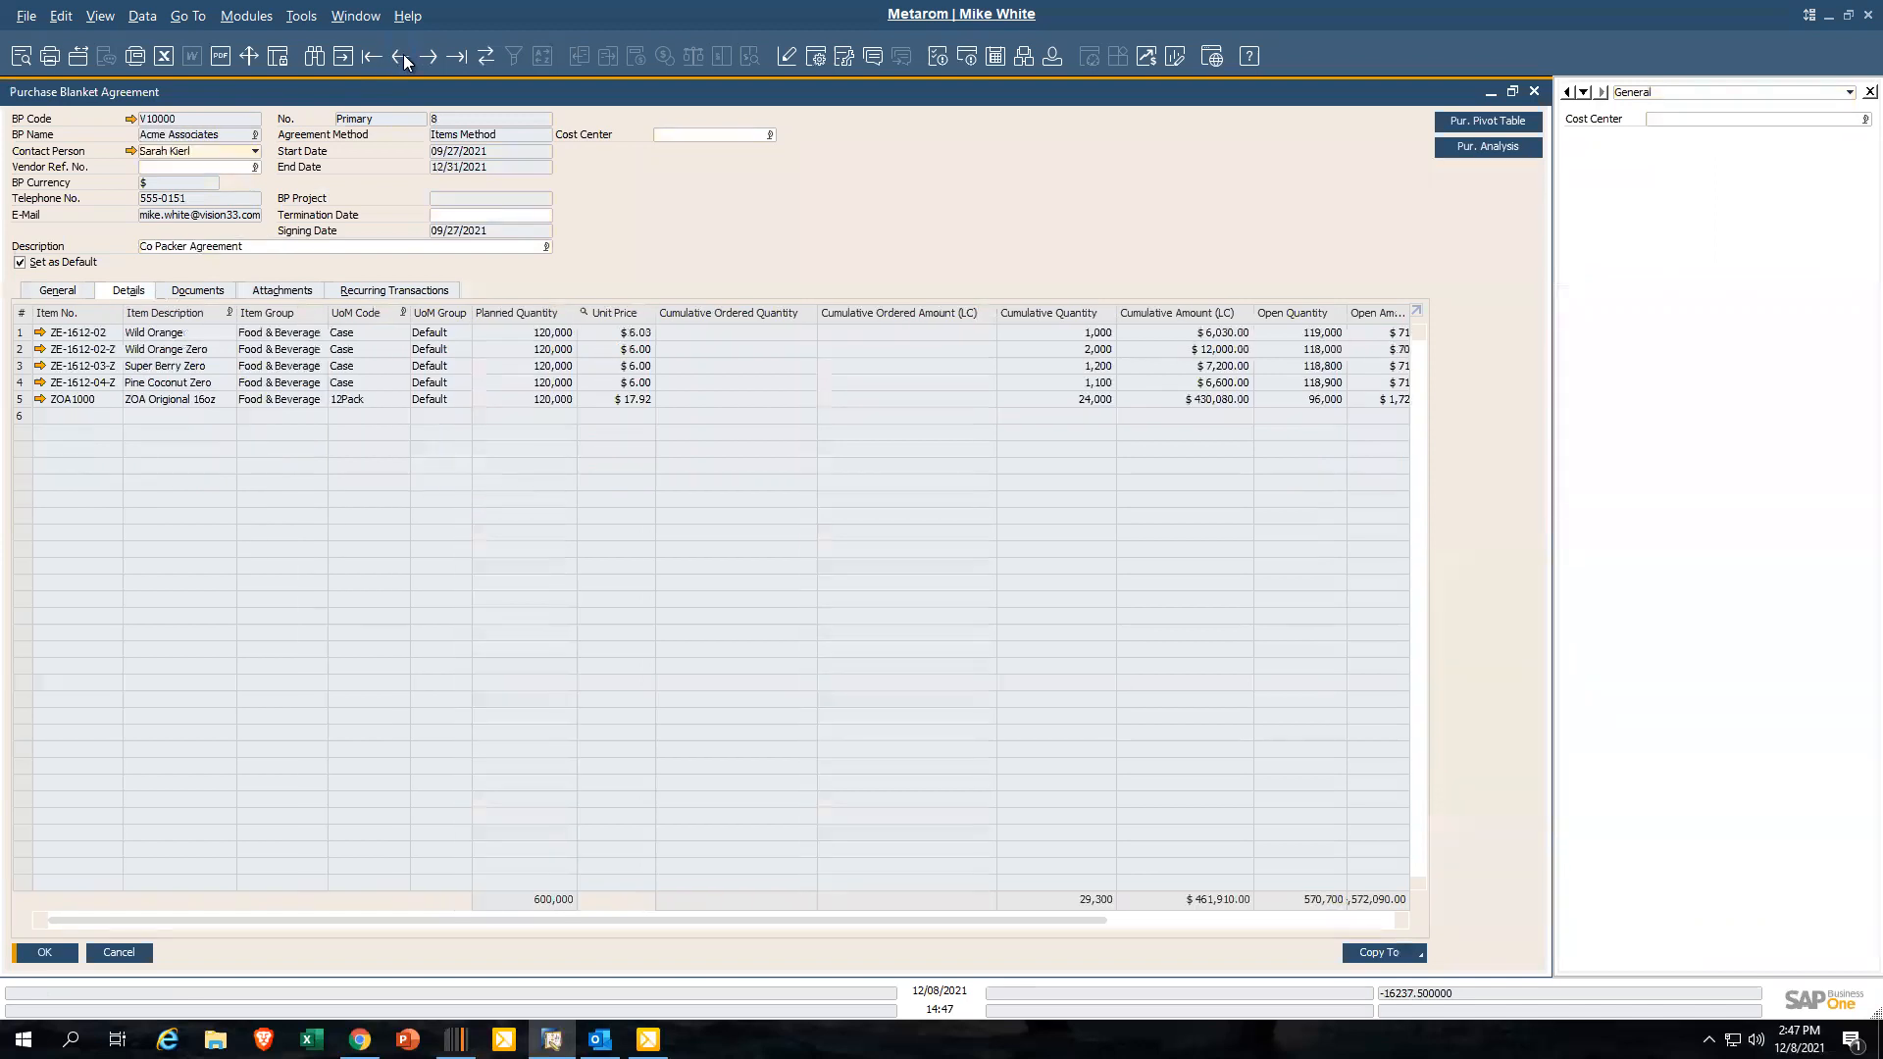
click(401, 56)
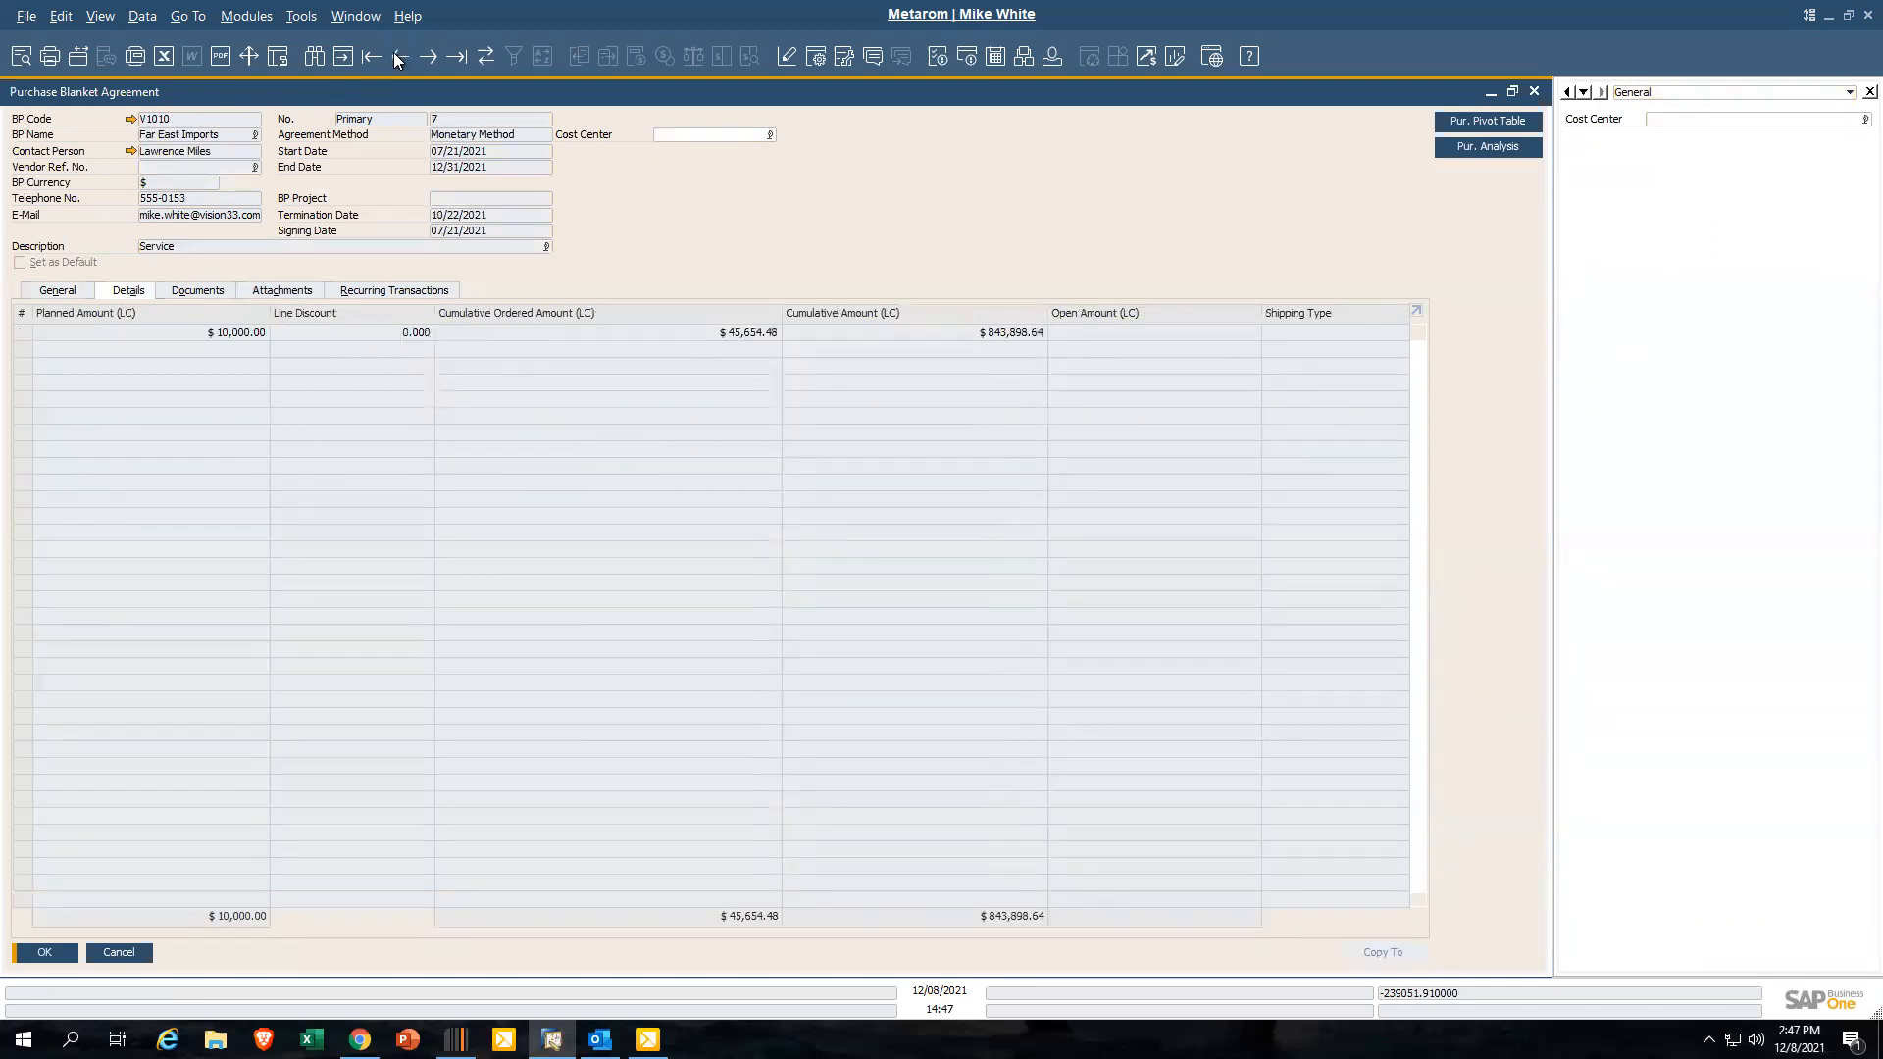
click(399, 58)
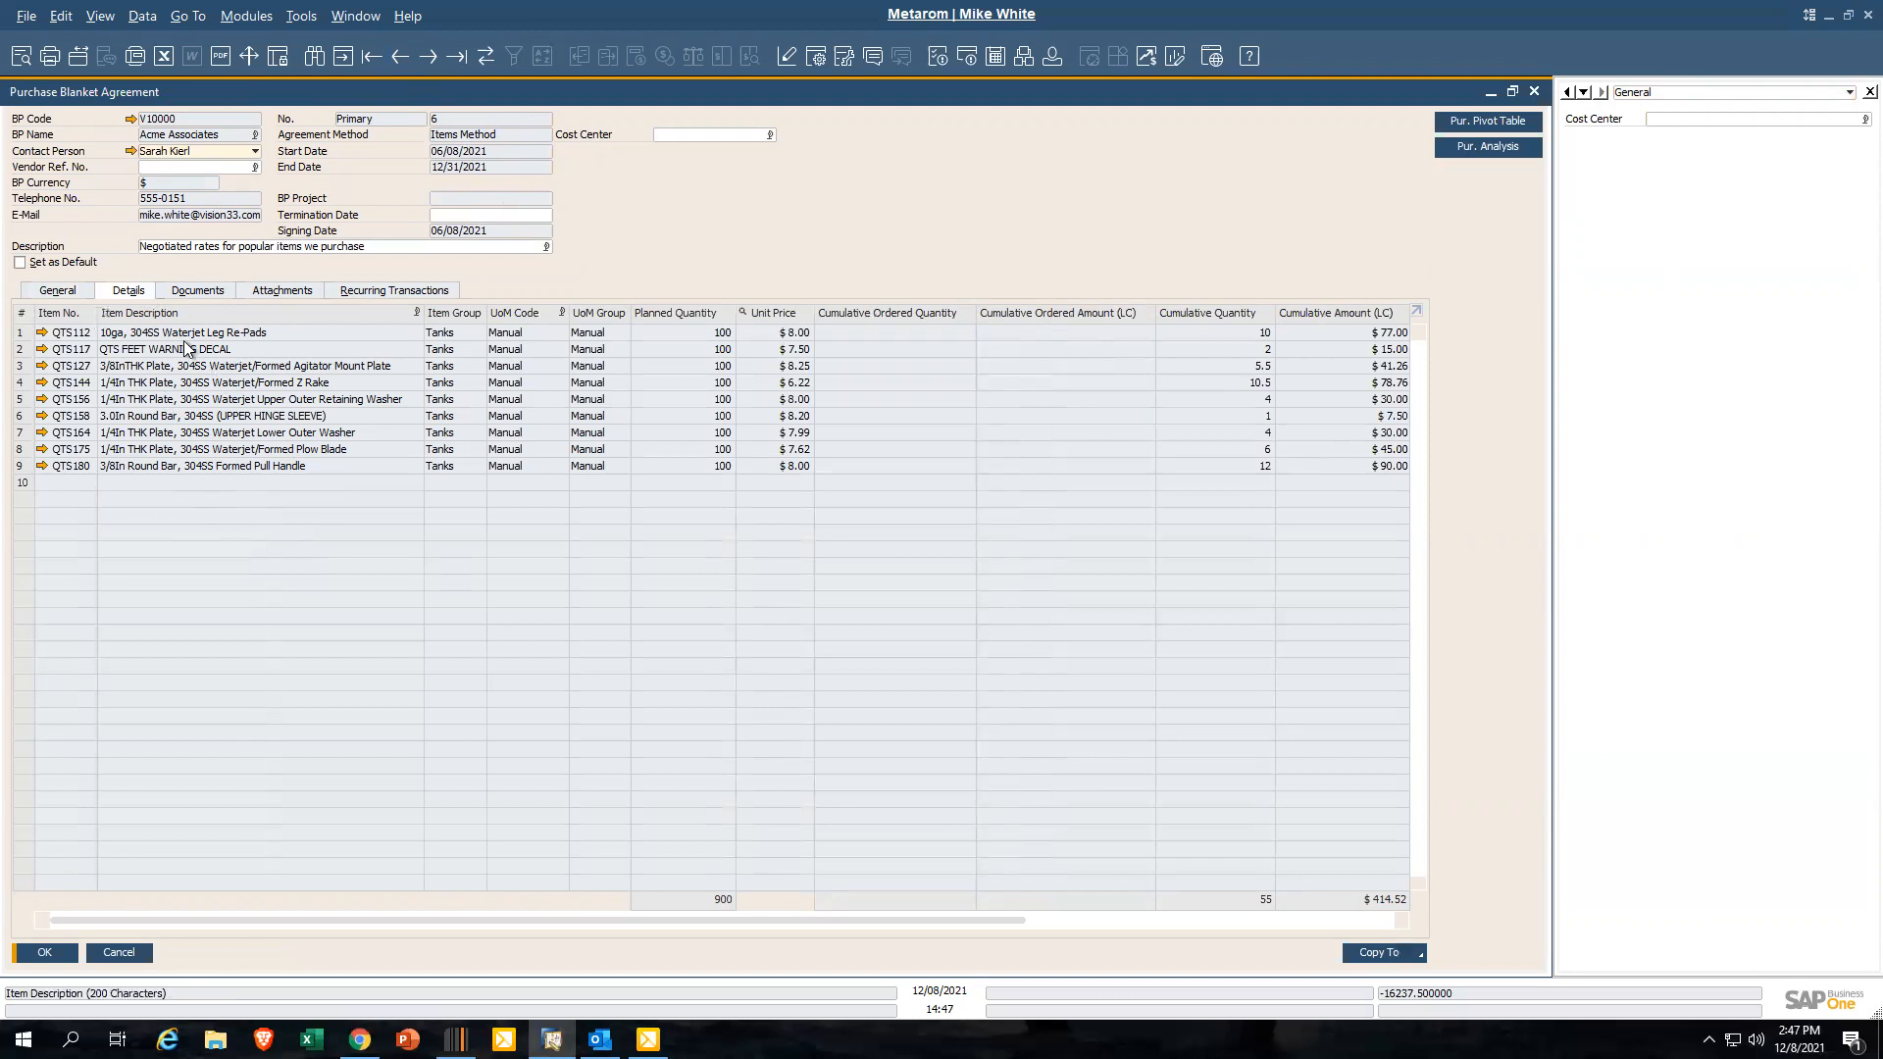
Compare the Acme Associates agreement's item details with its linked purchase orders and Goods Receipt POs, and close the agreement
click(208, 293)
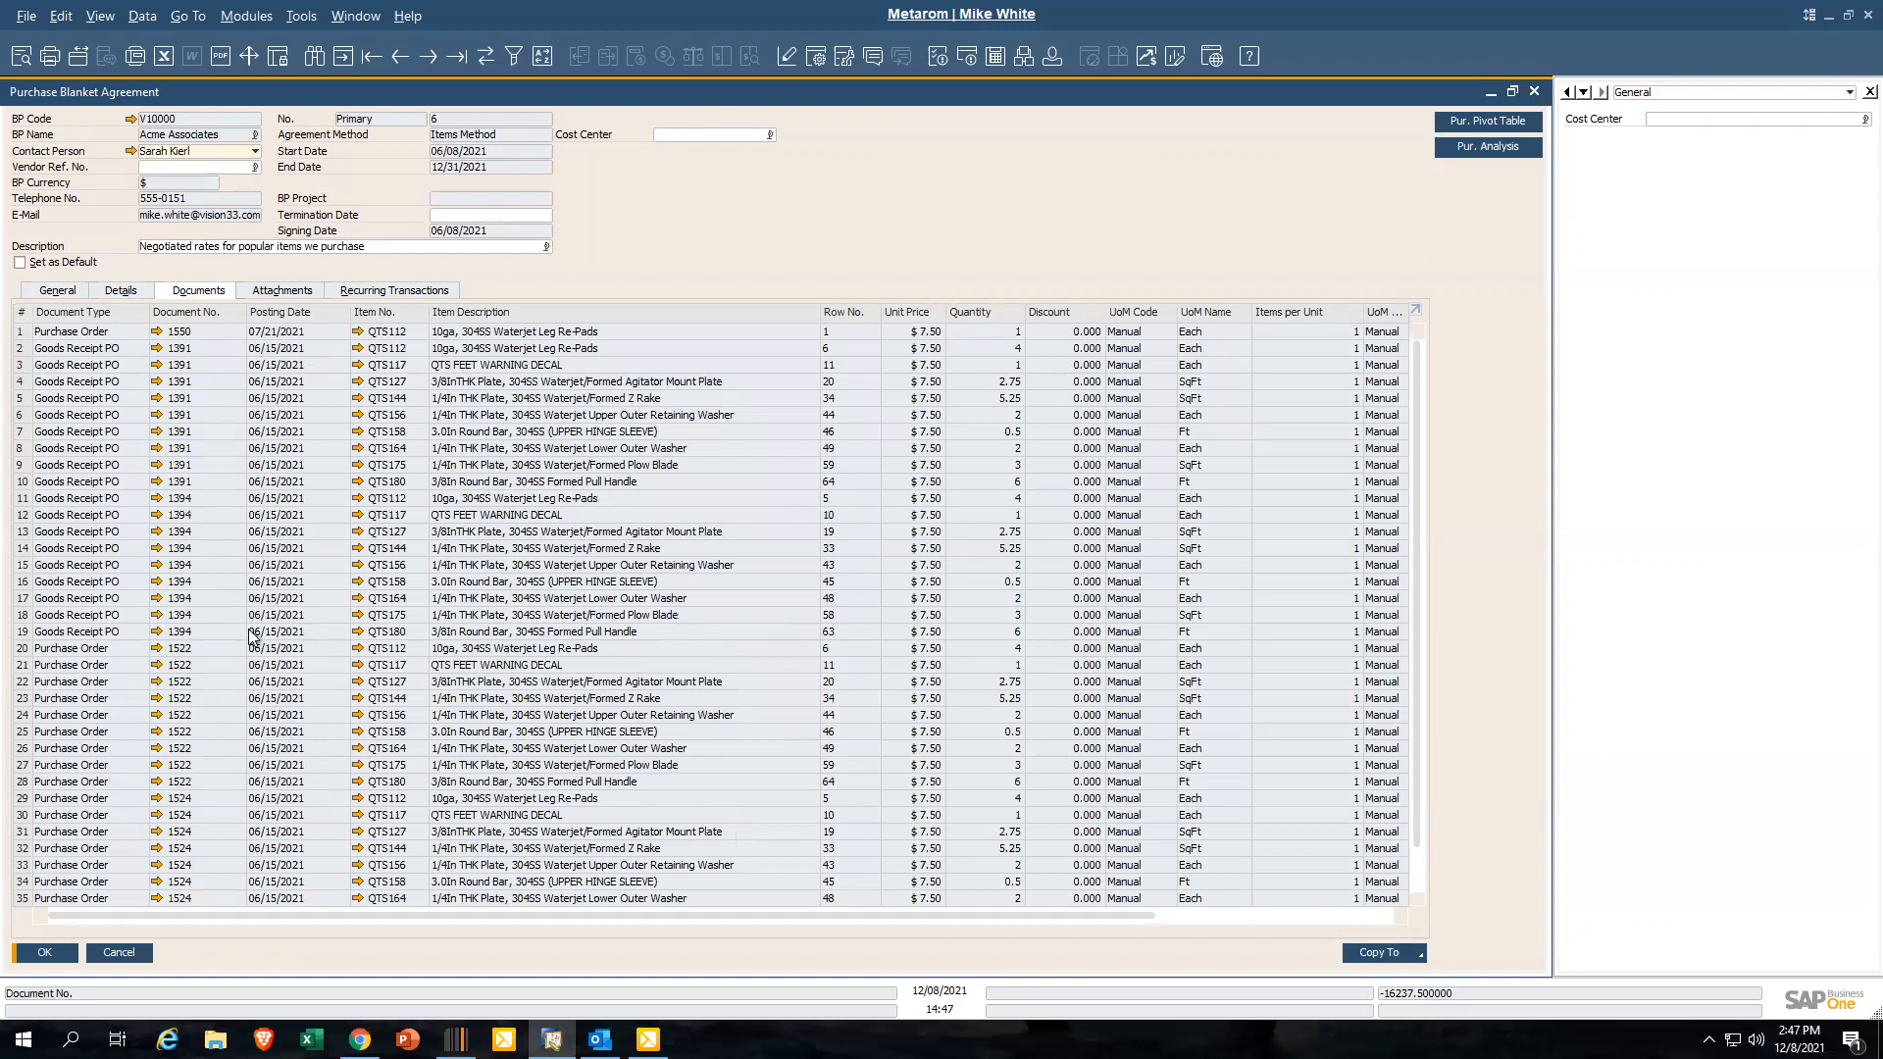
click(125, 291)
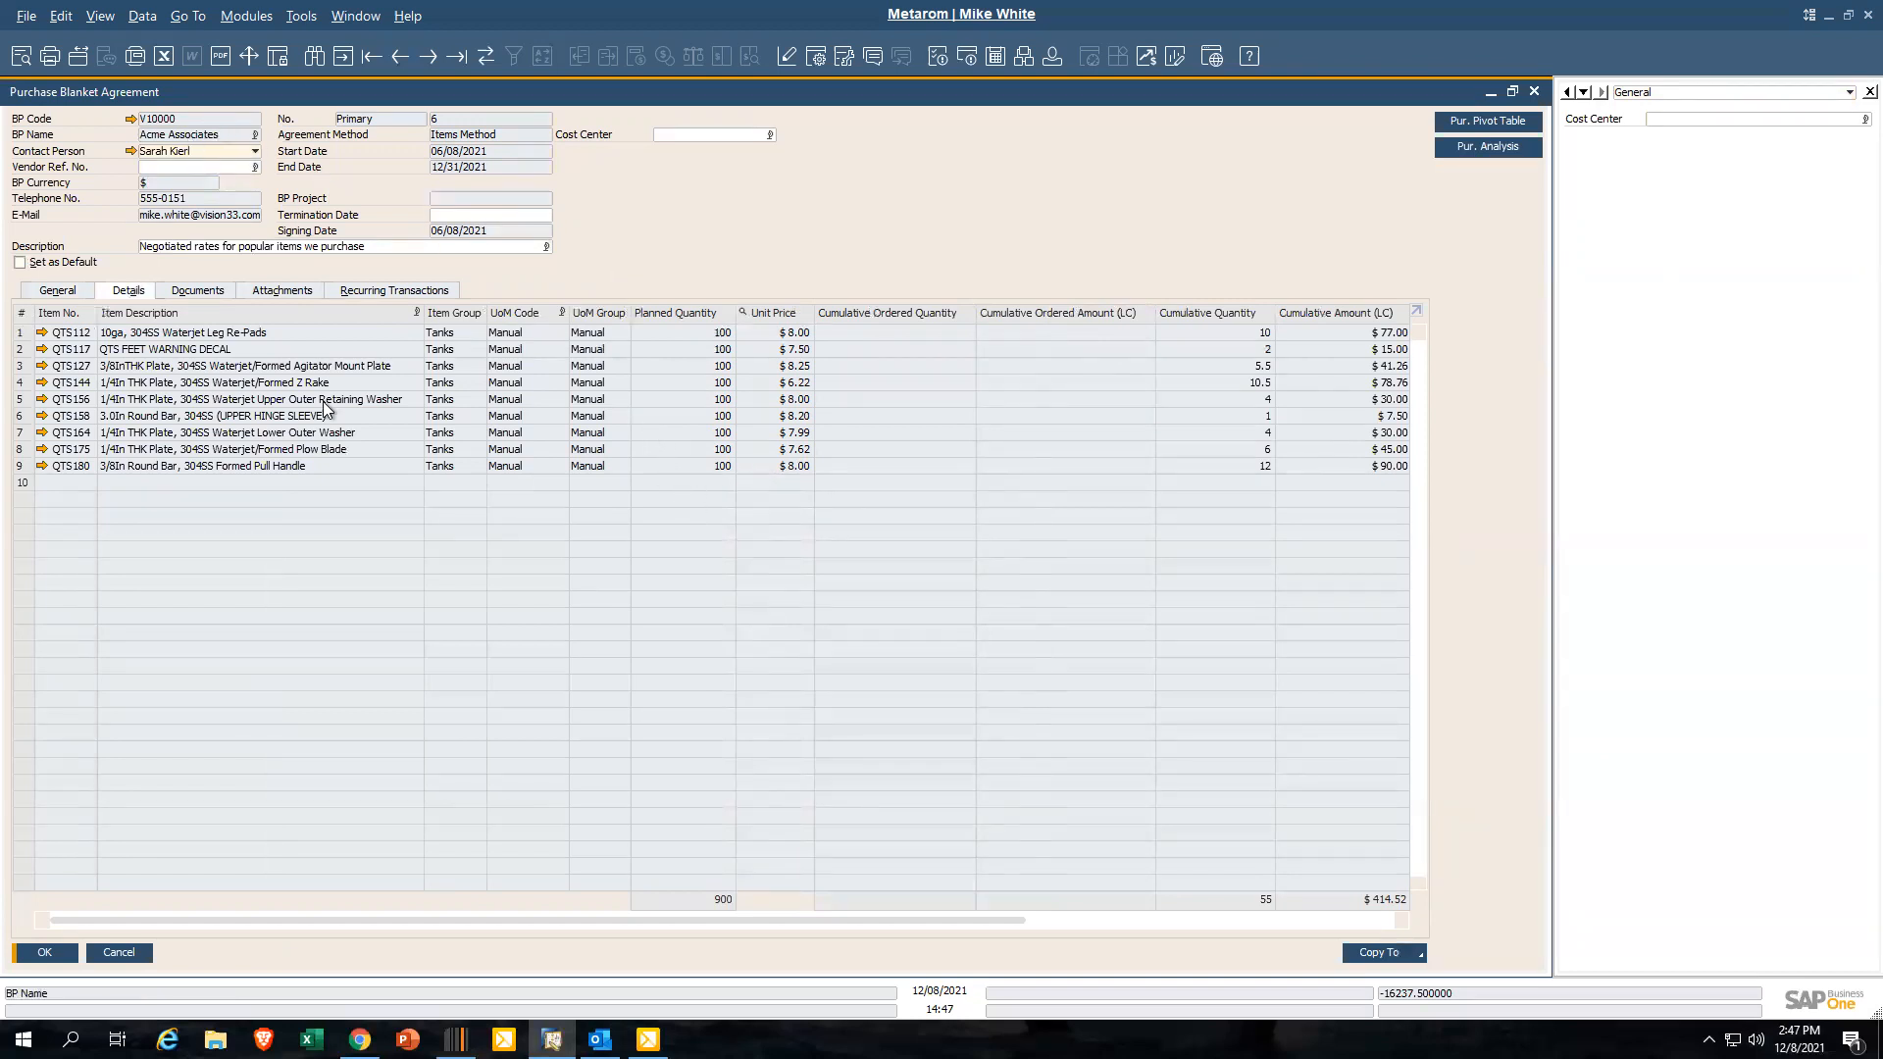
click(209, 292)
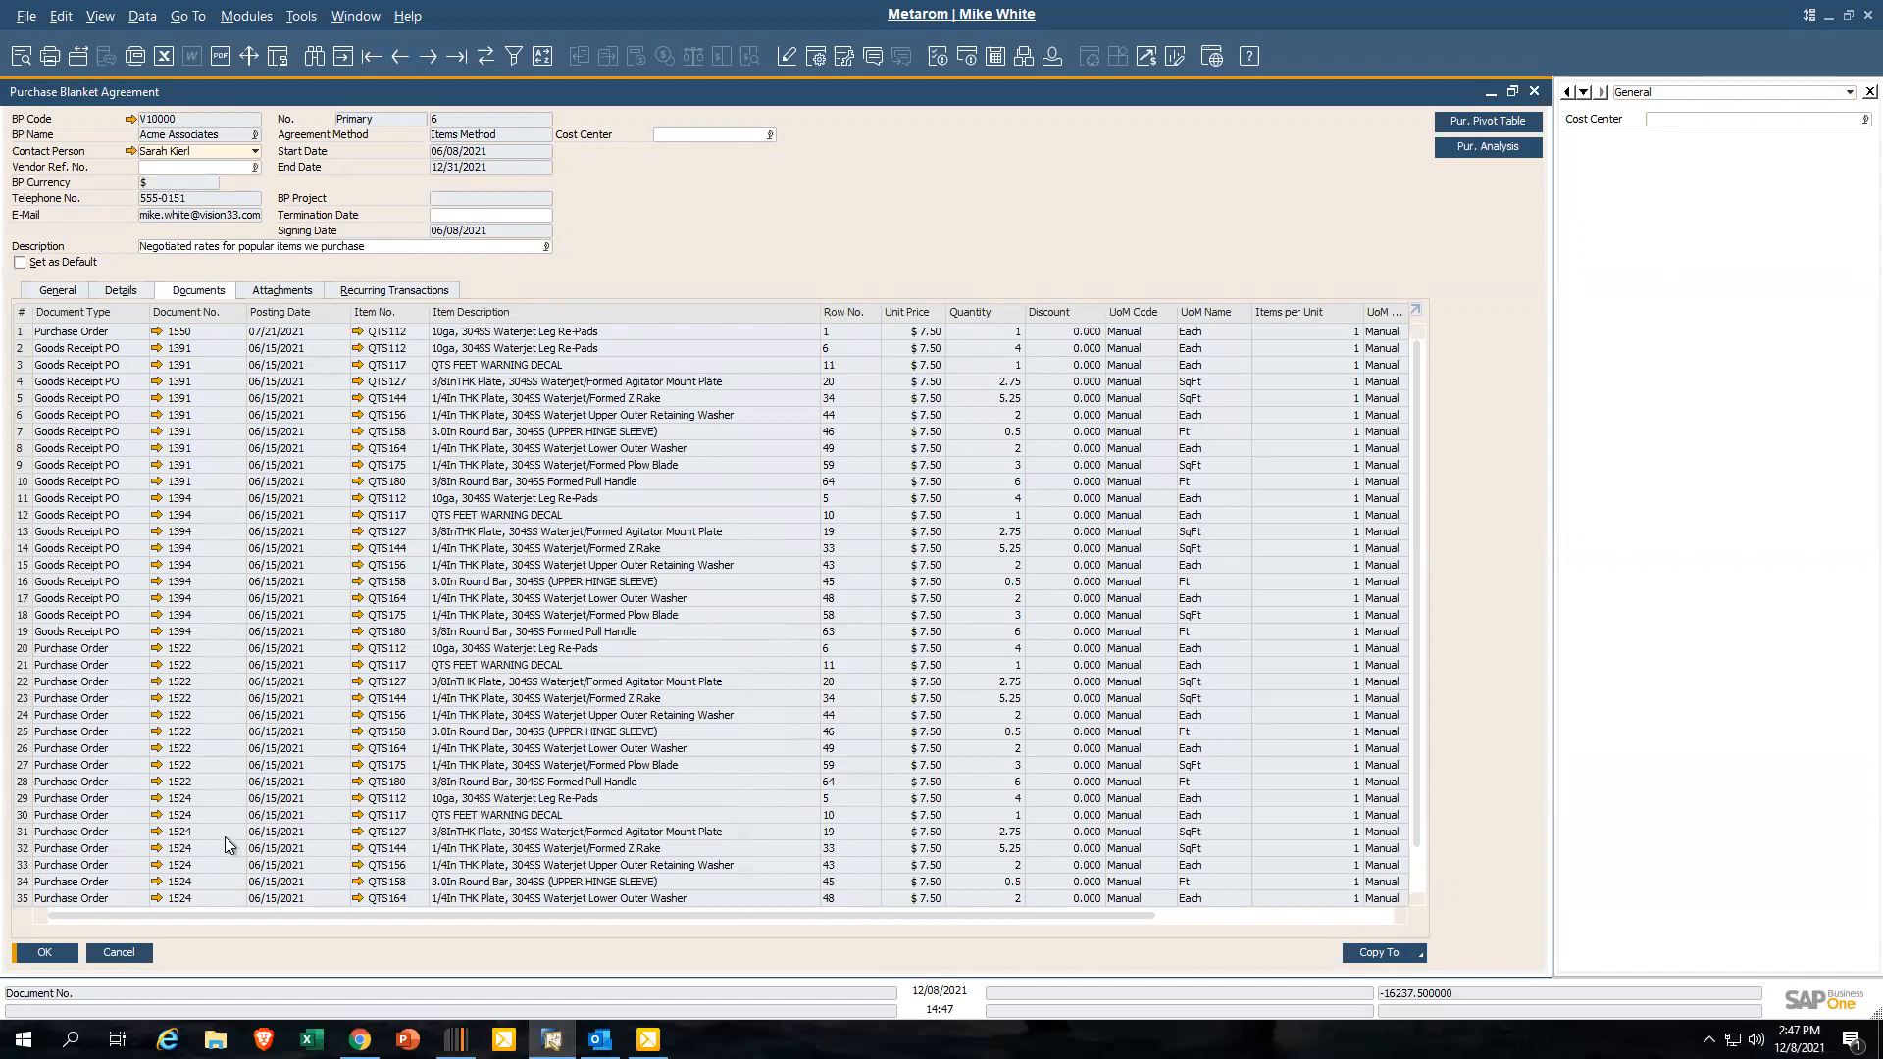
click(126, 951)
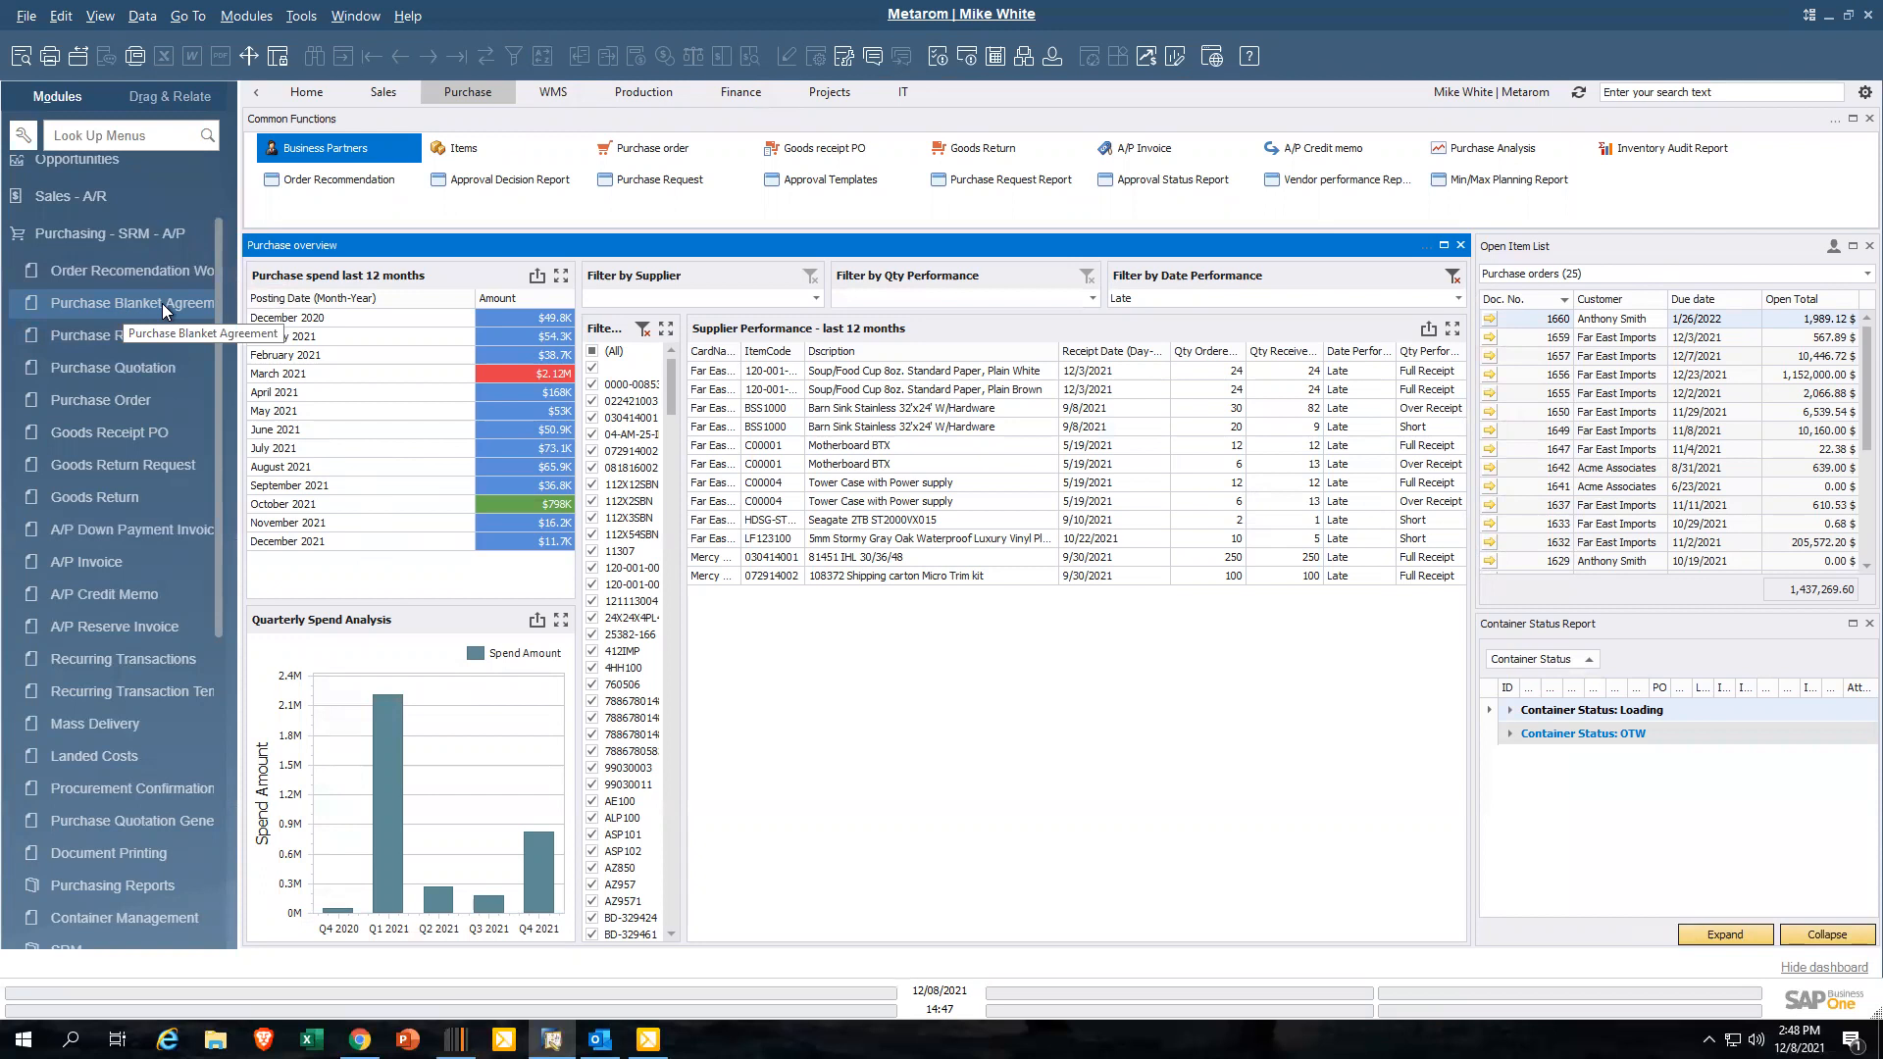
Open the Purchase Quotation Comparison report from the purchasing reports
click(116, 232)
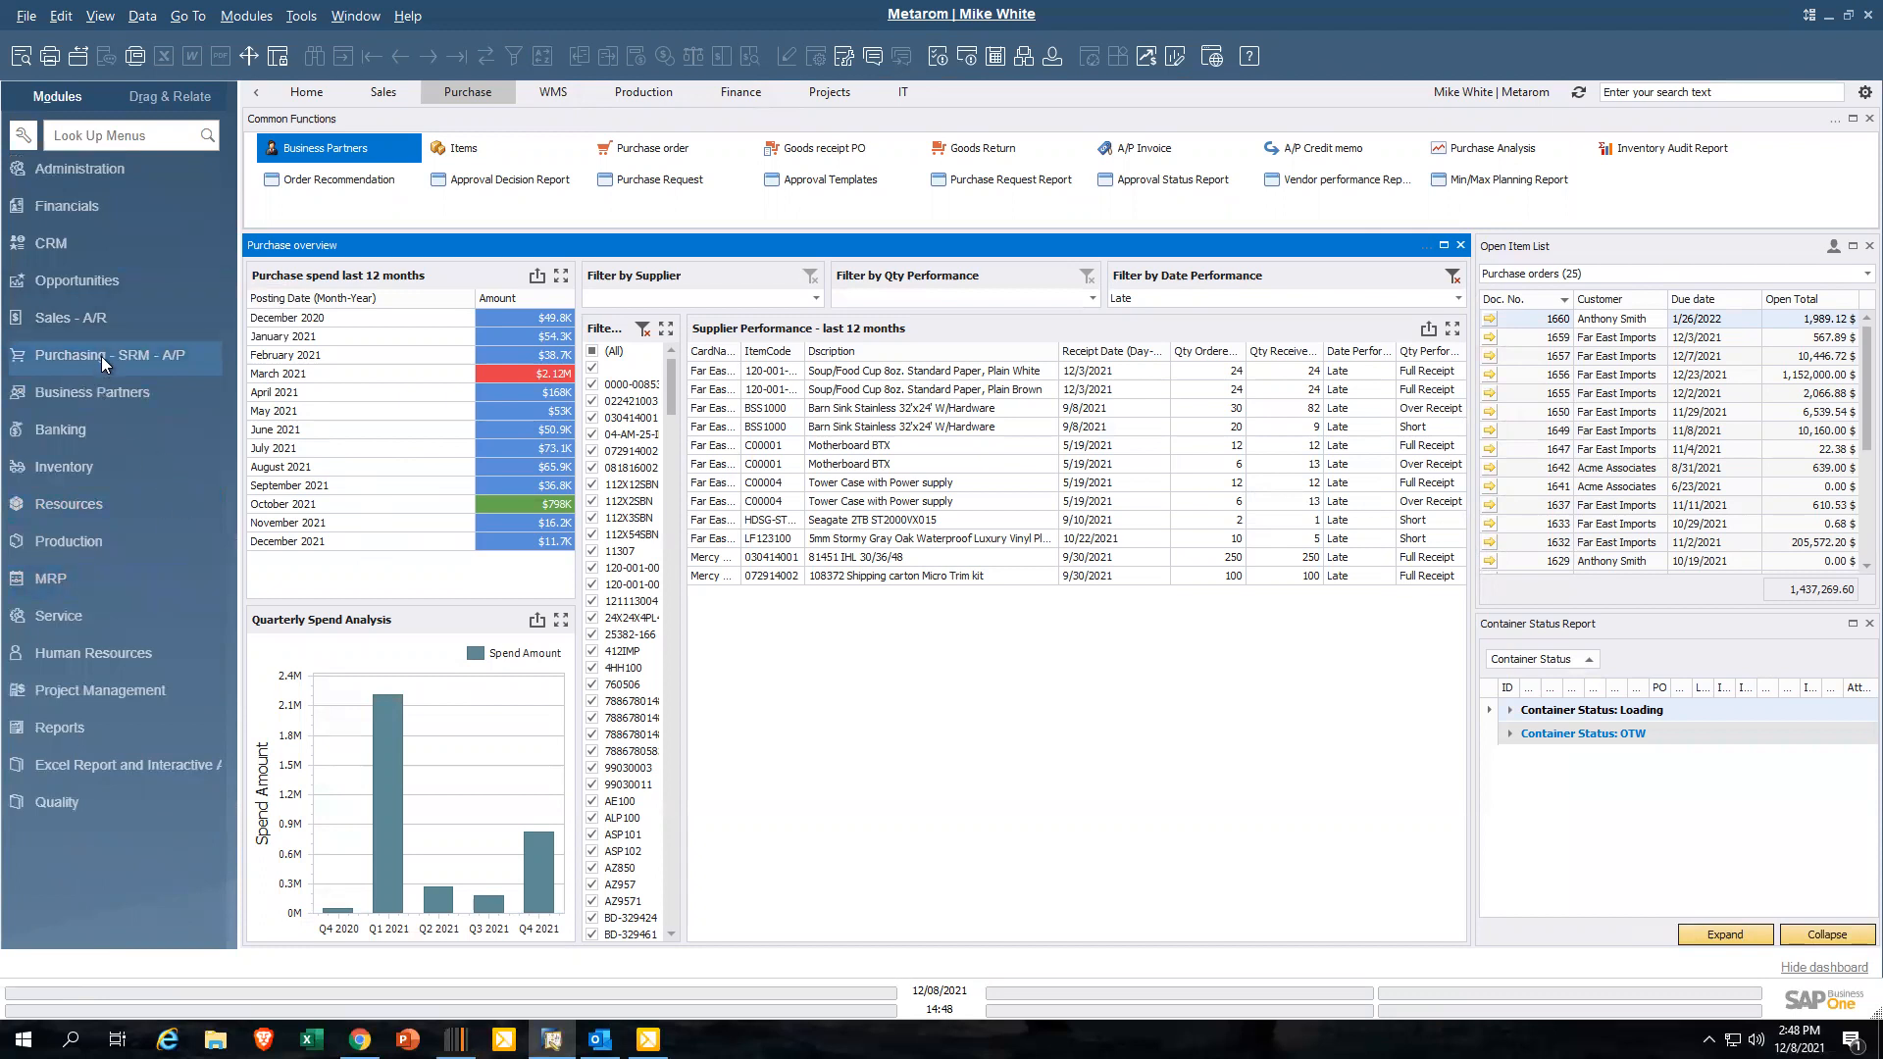
click(75, 351)
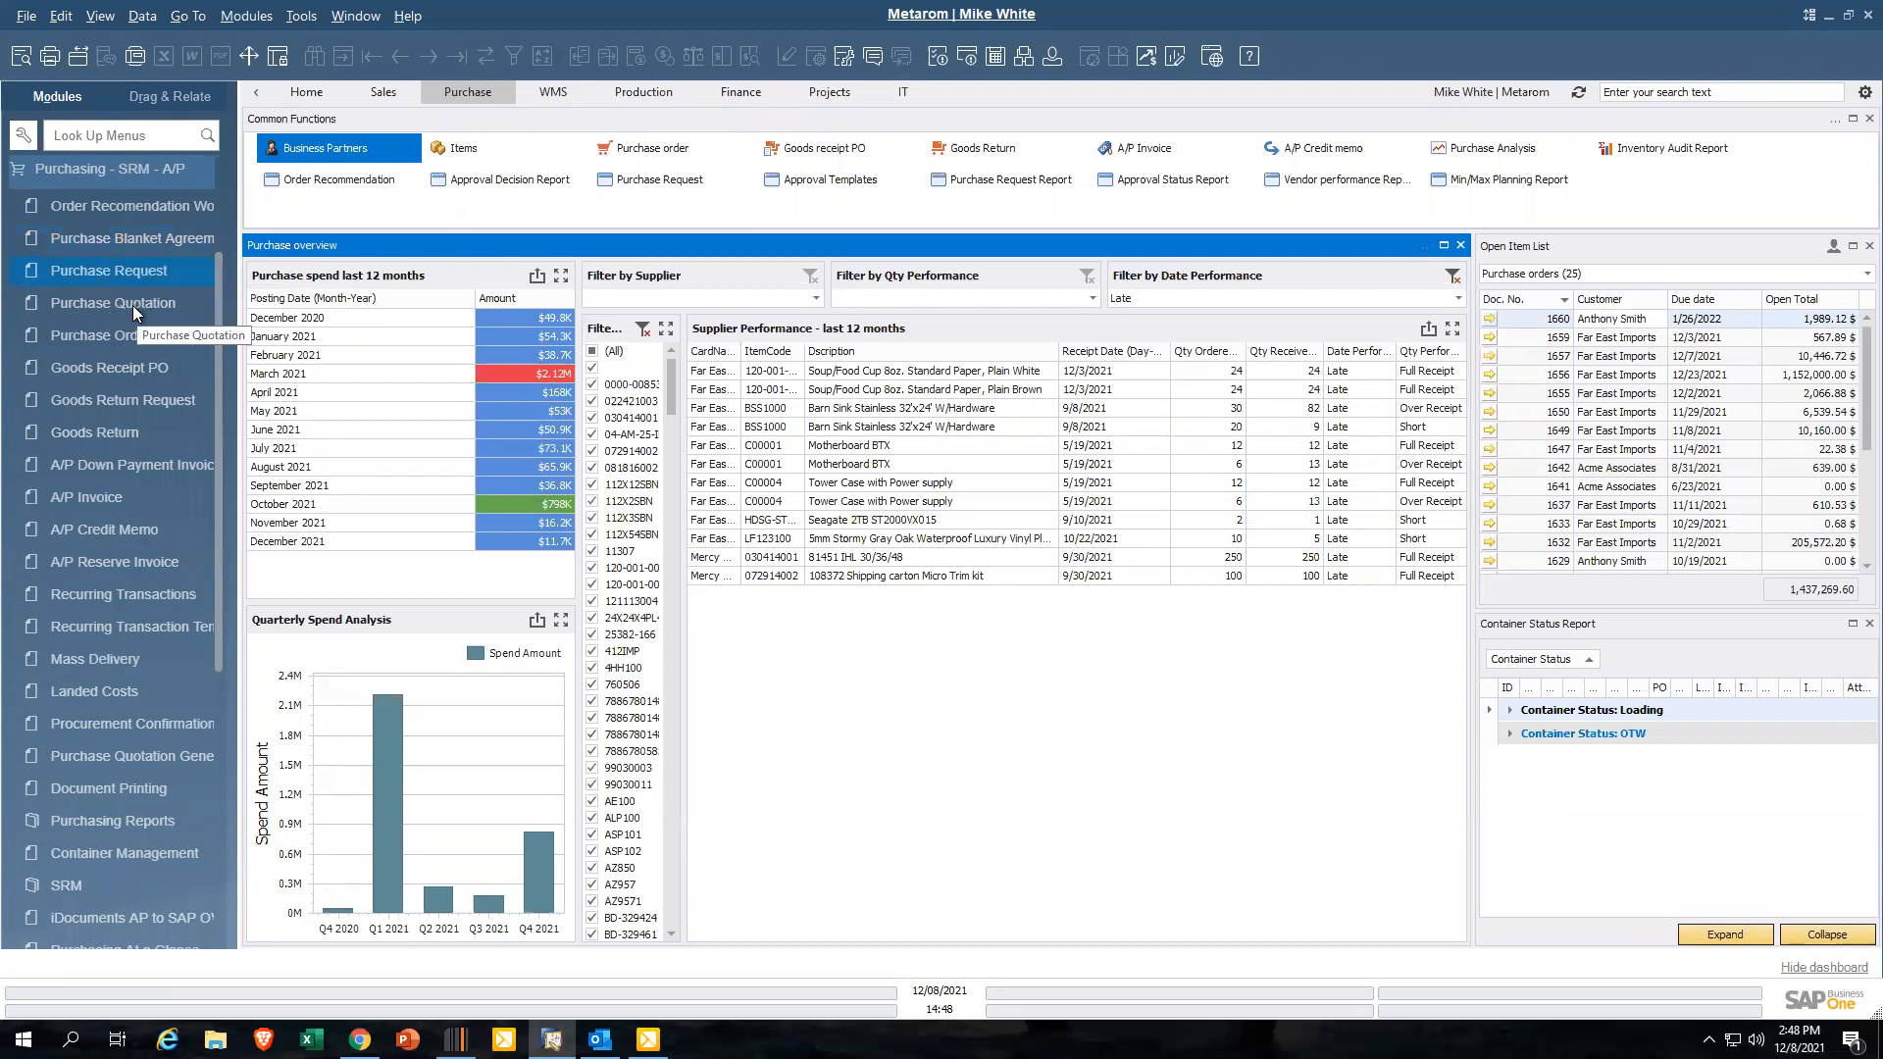
drag(217, 428, 209, 705)
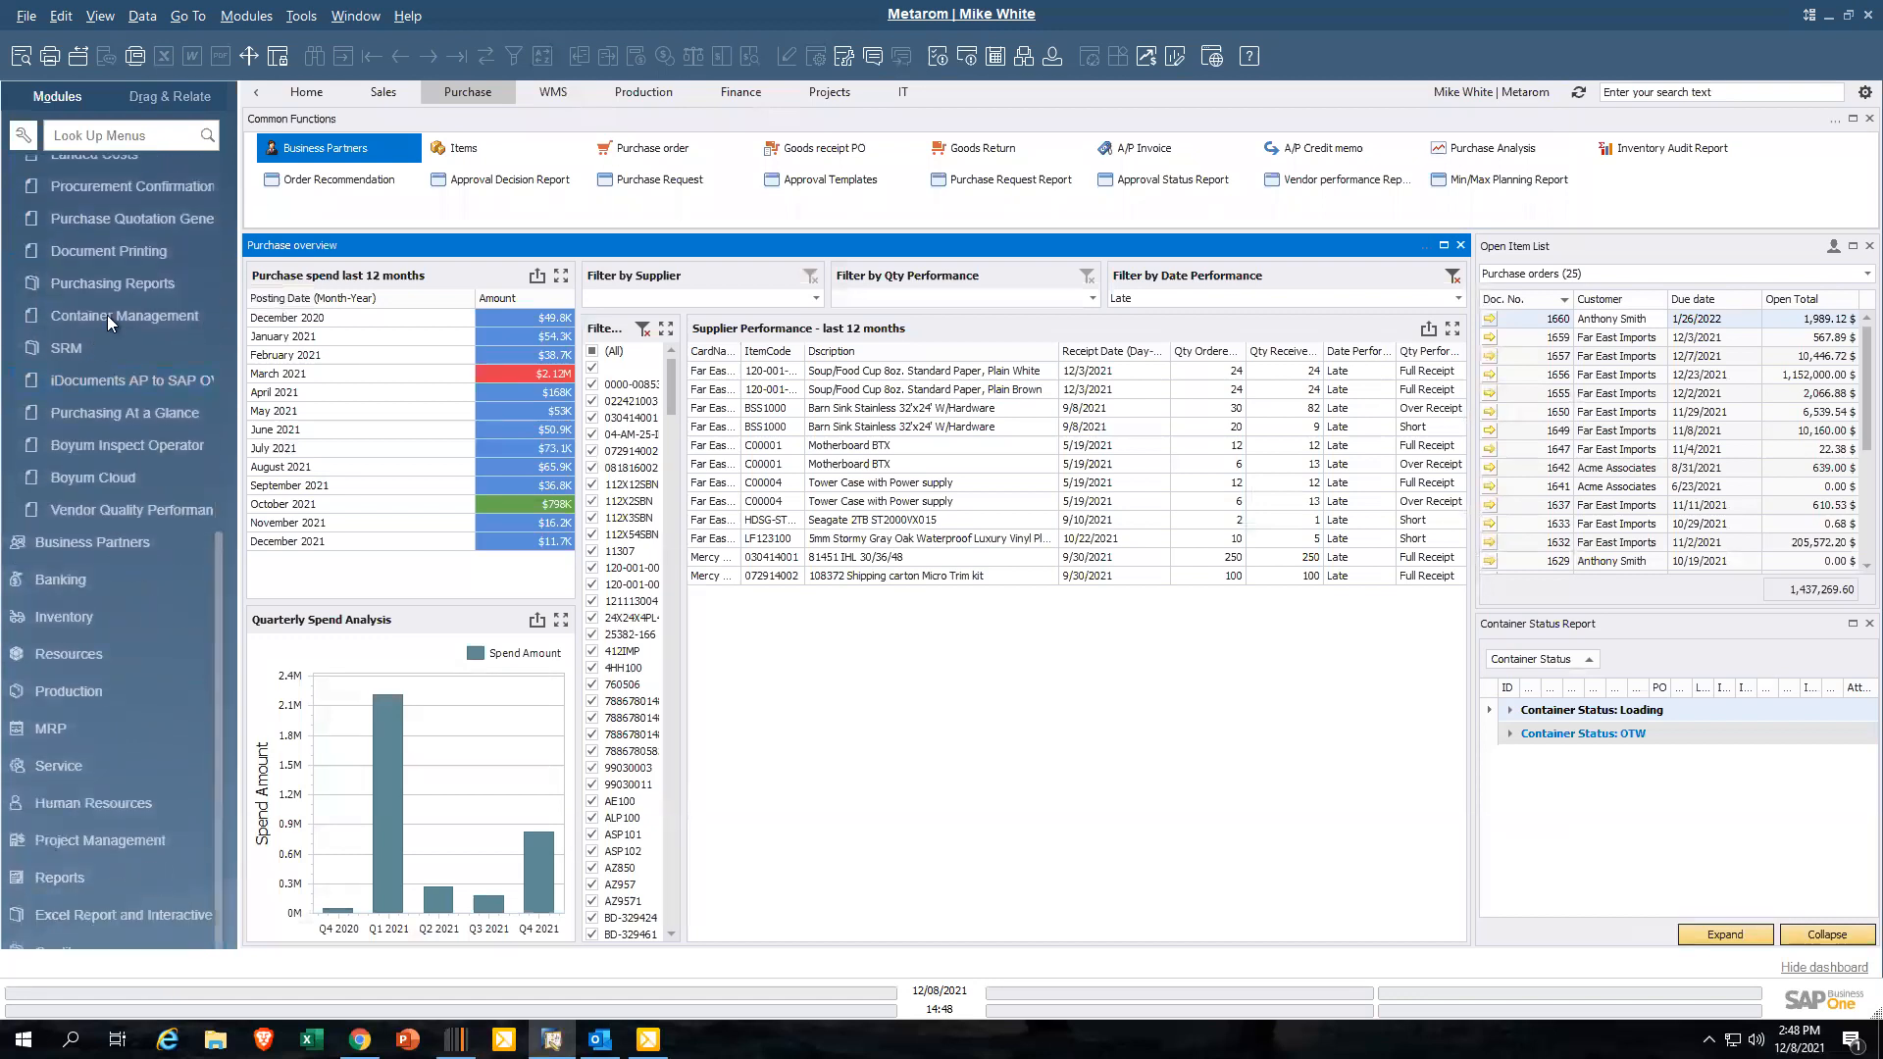
click(124, 292)
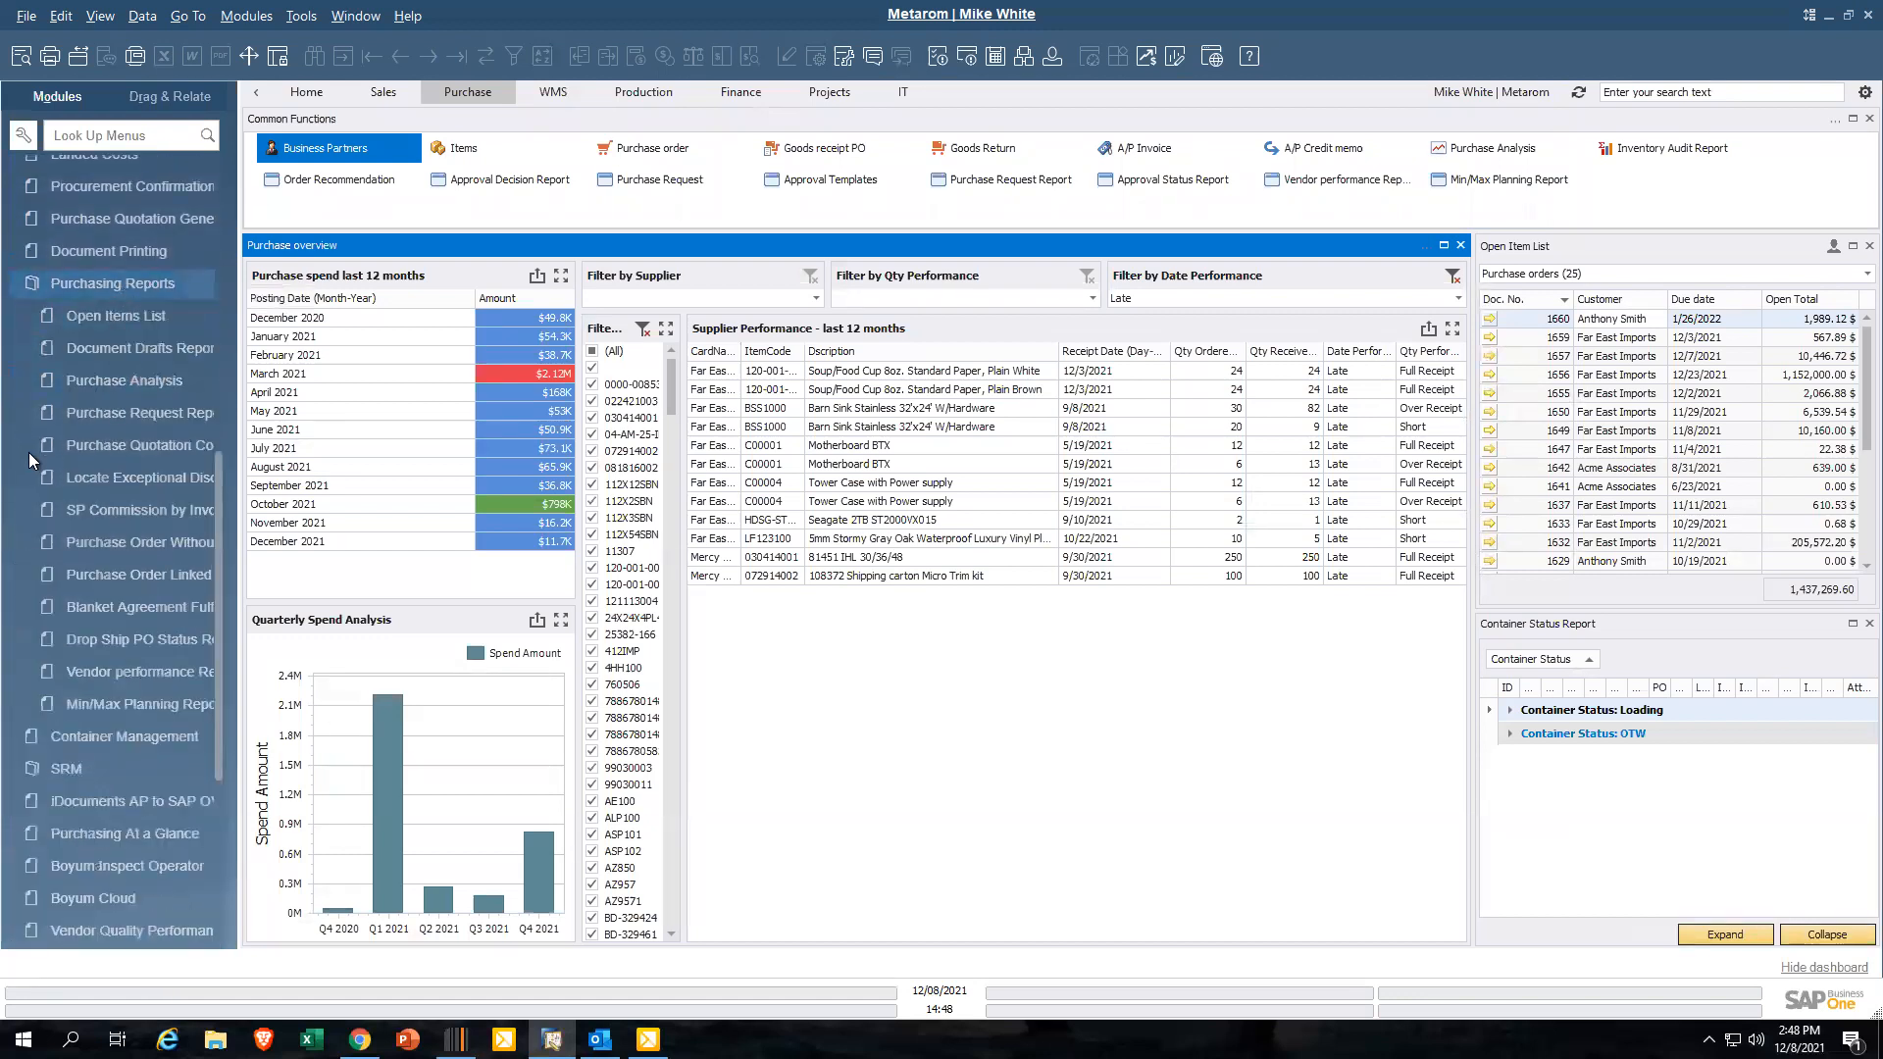
click(93, 451)
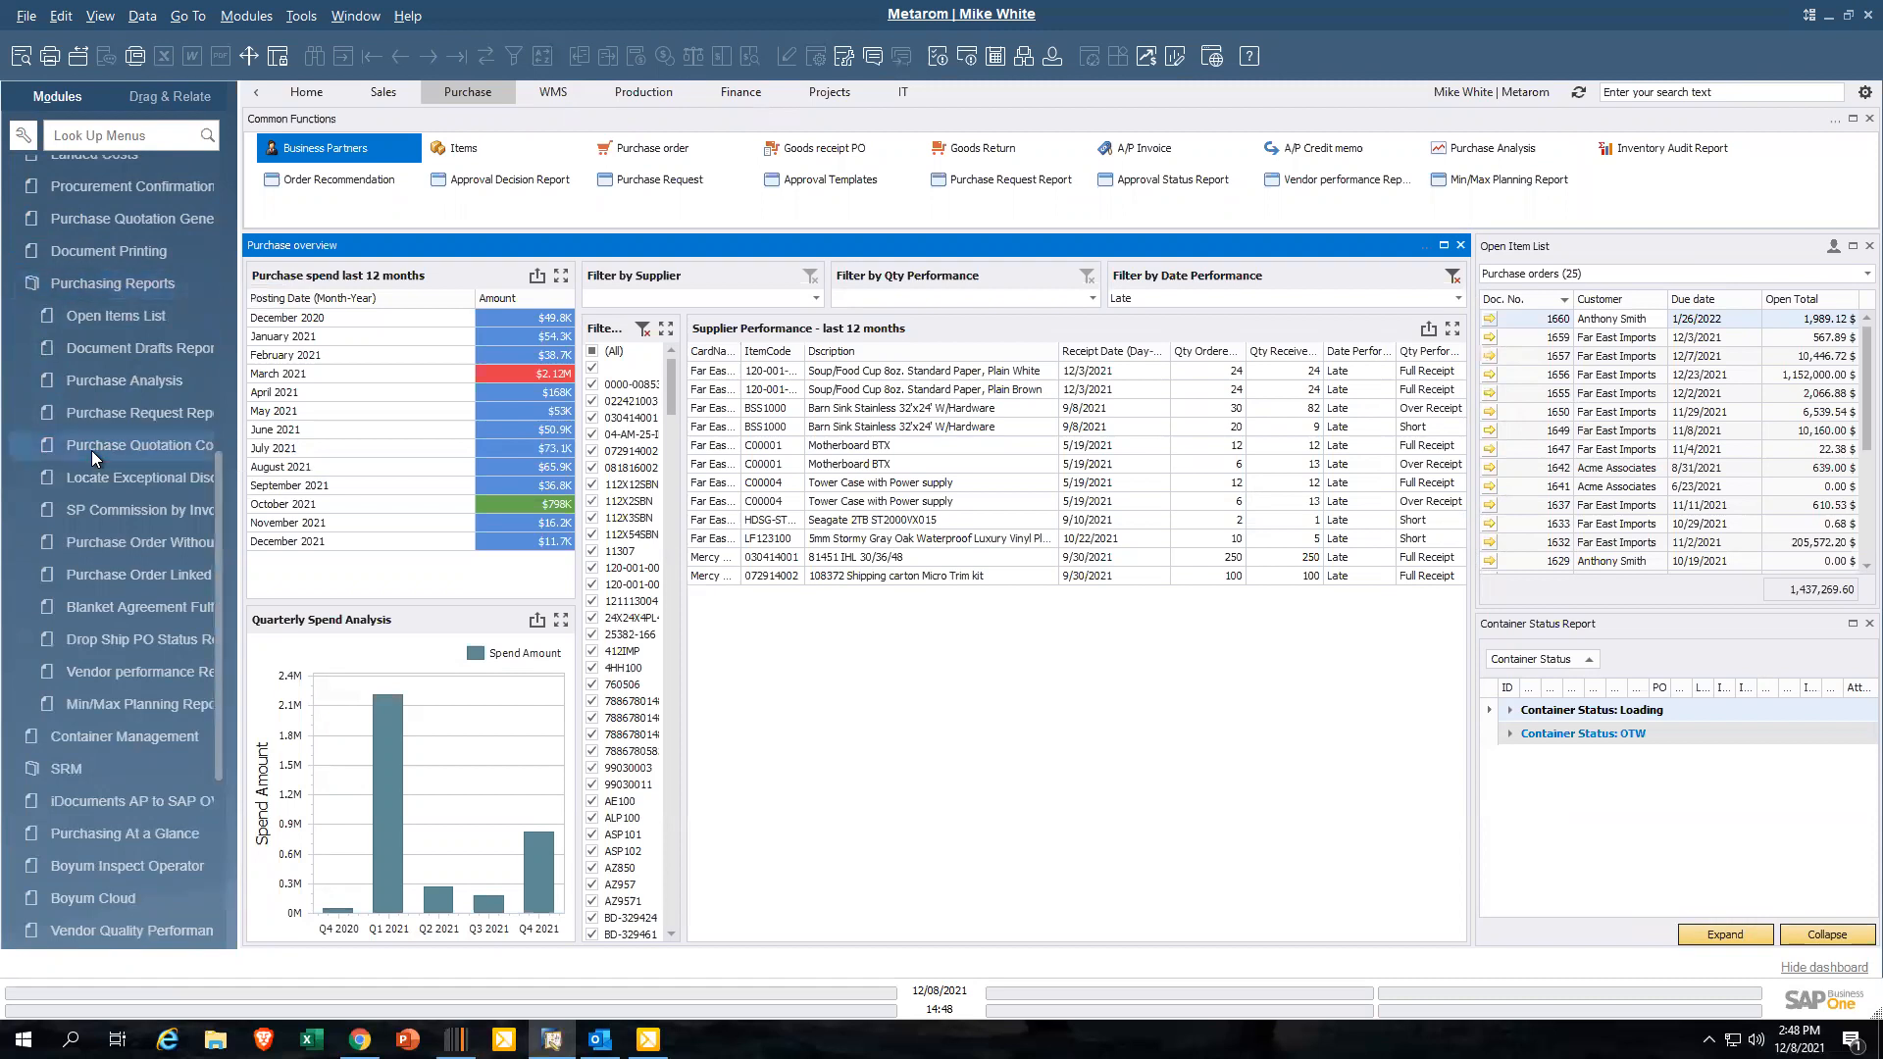
click(759, 757)
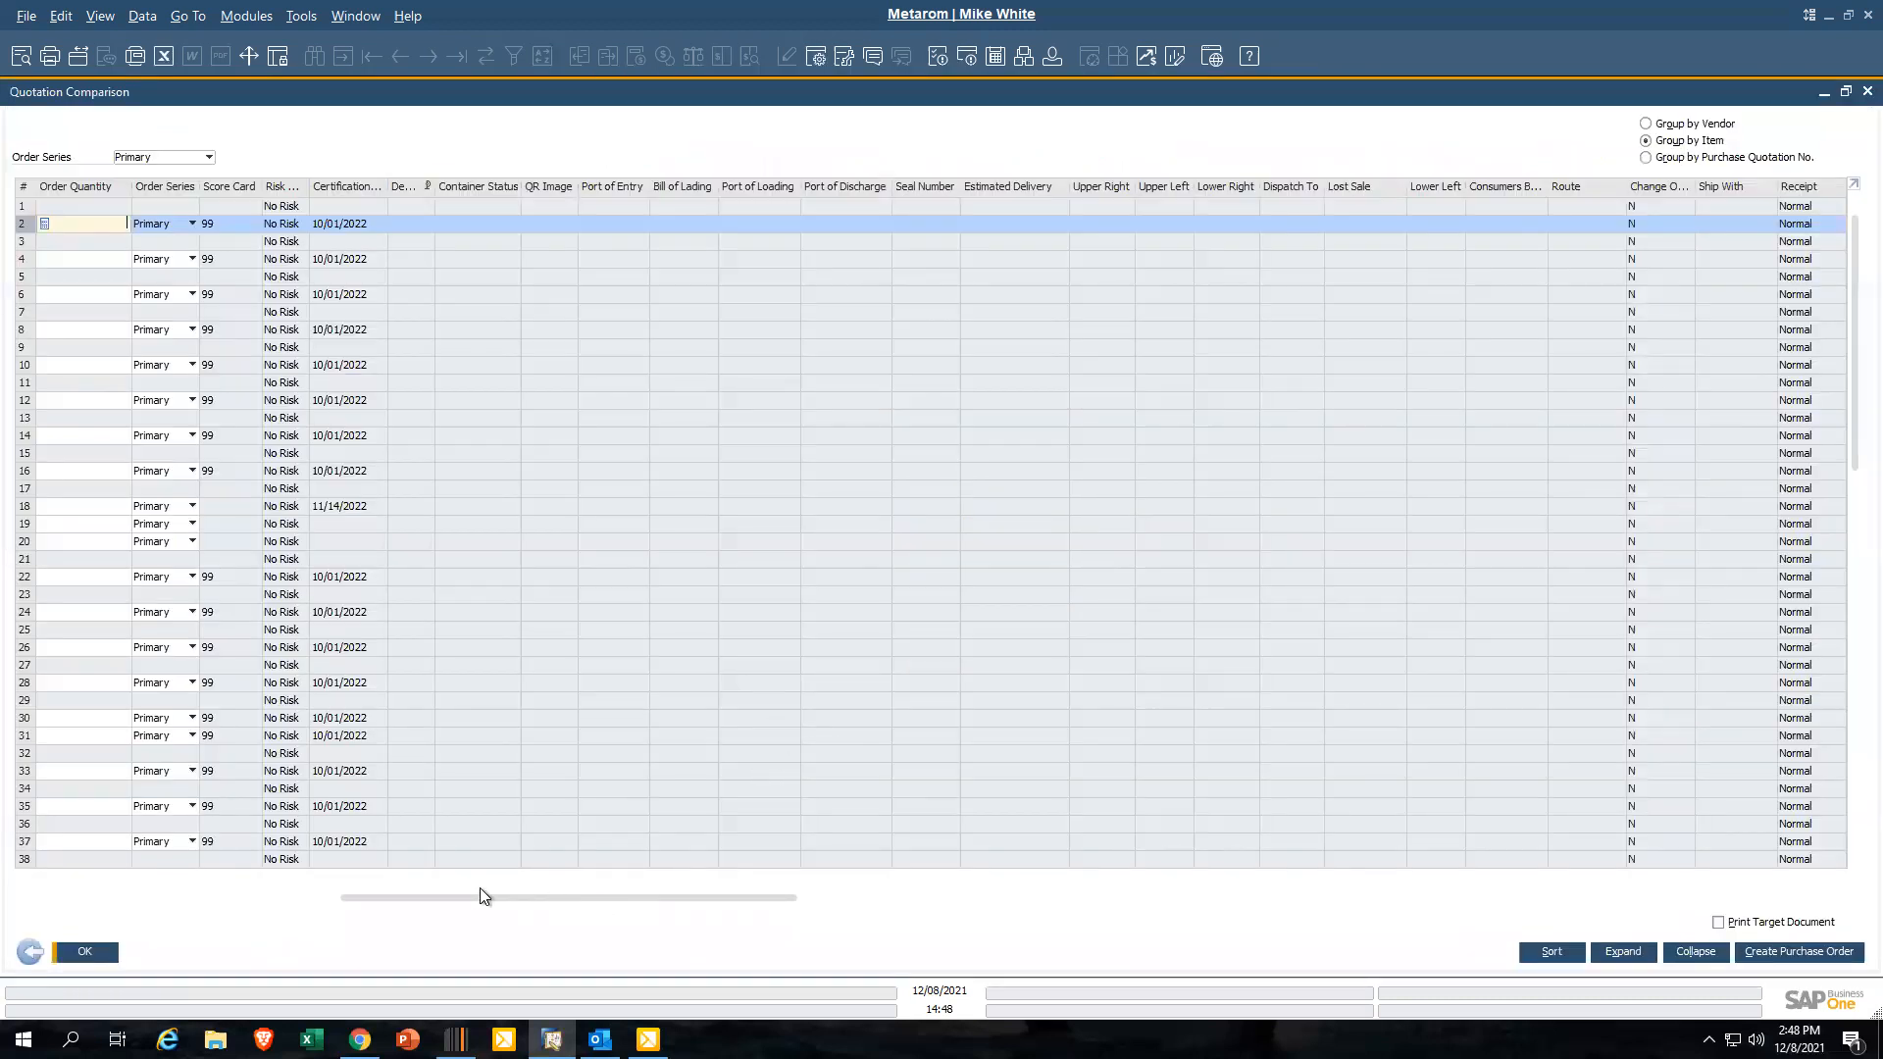
Examine the vendors' quoted prices, dates and quantities by item in the quotation comparison, and close the report
drag(479, 896, 191, 895)
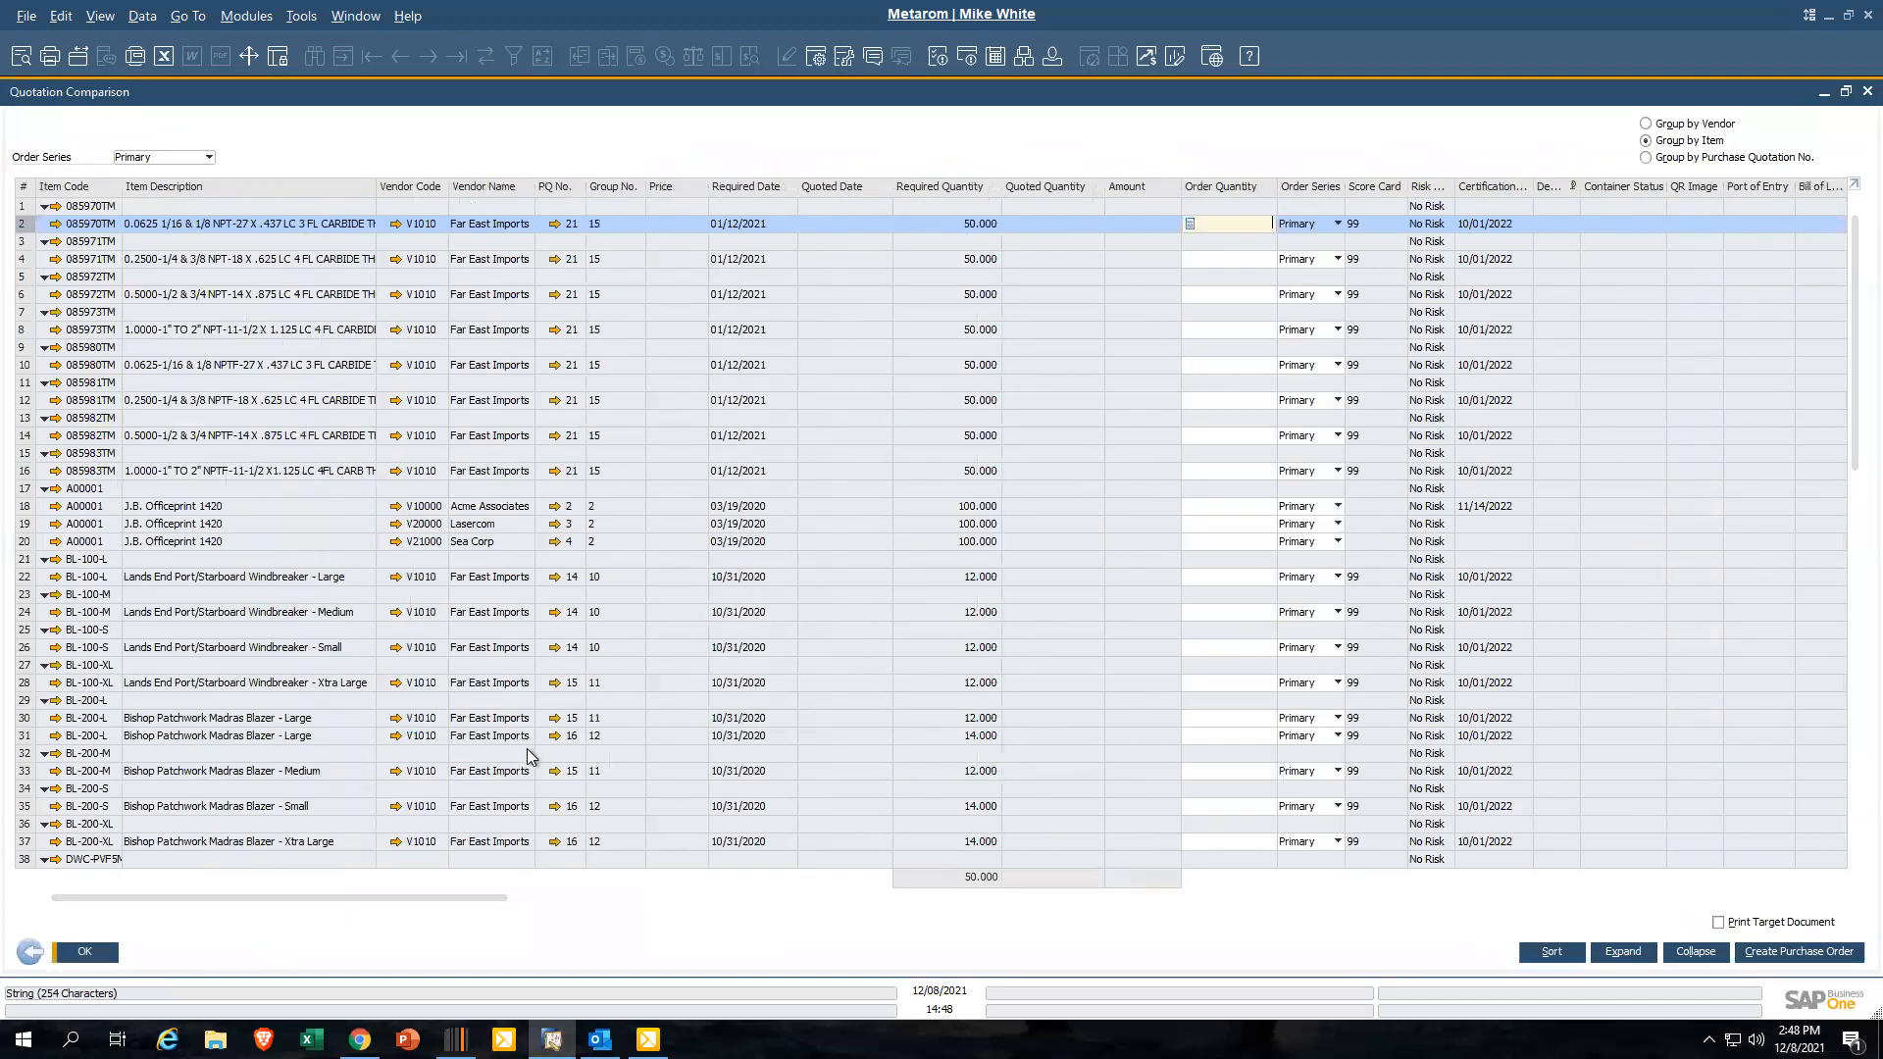
scroll(528, 735, down, 5)
scroll(523, 708, down, 4)
scroll(520, 708, down, 1)
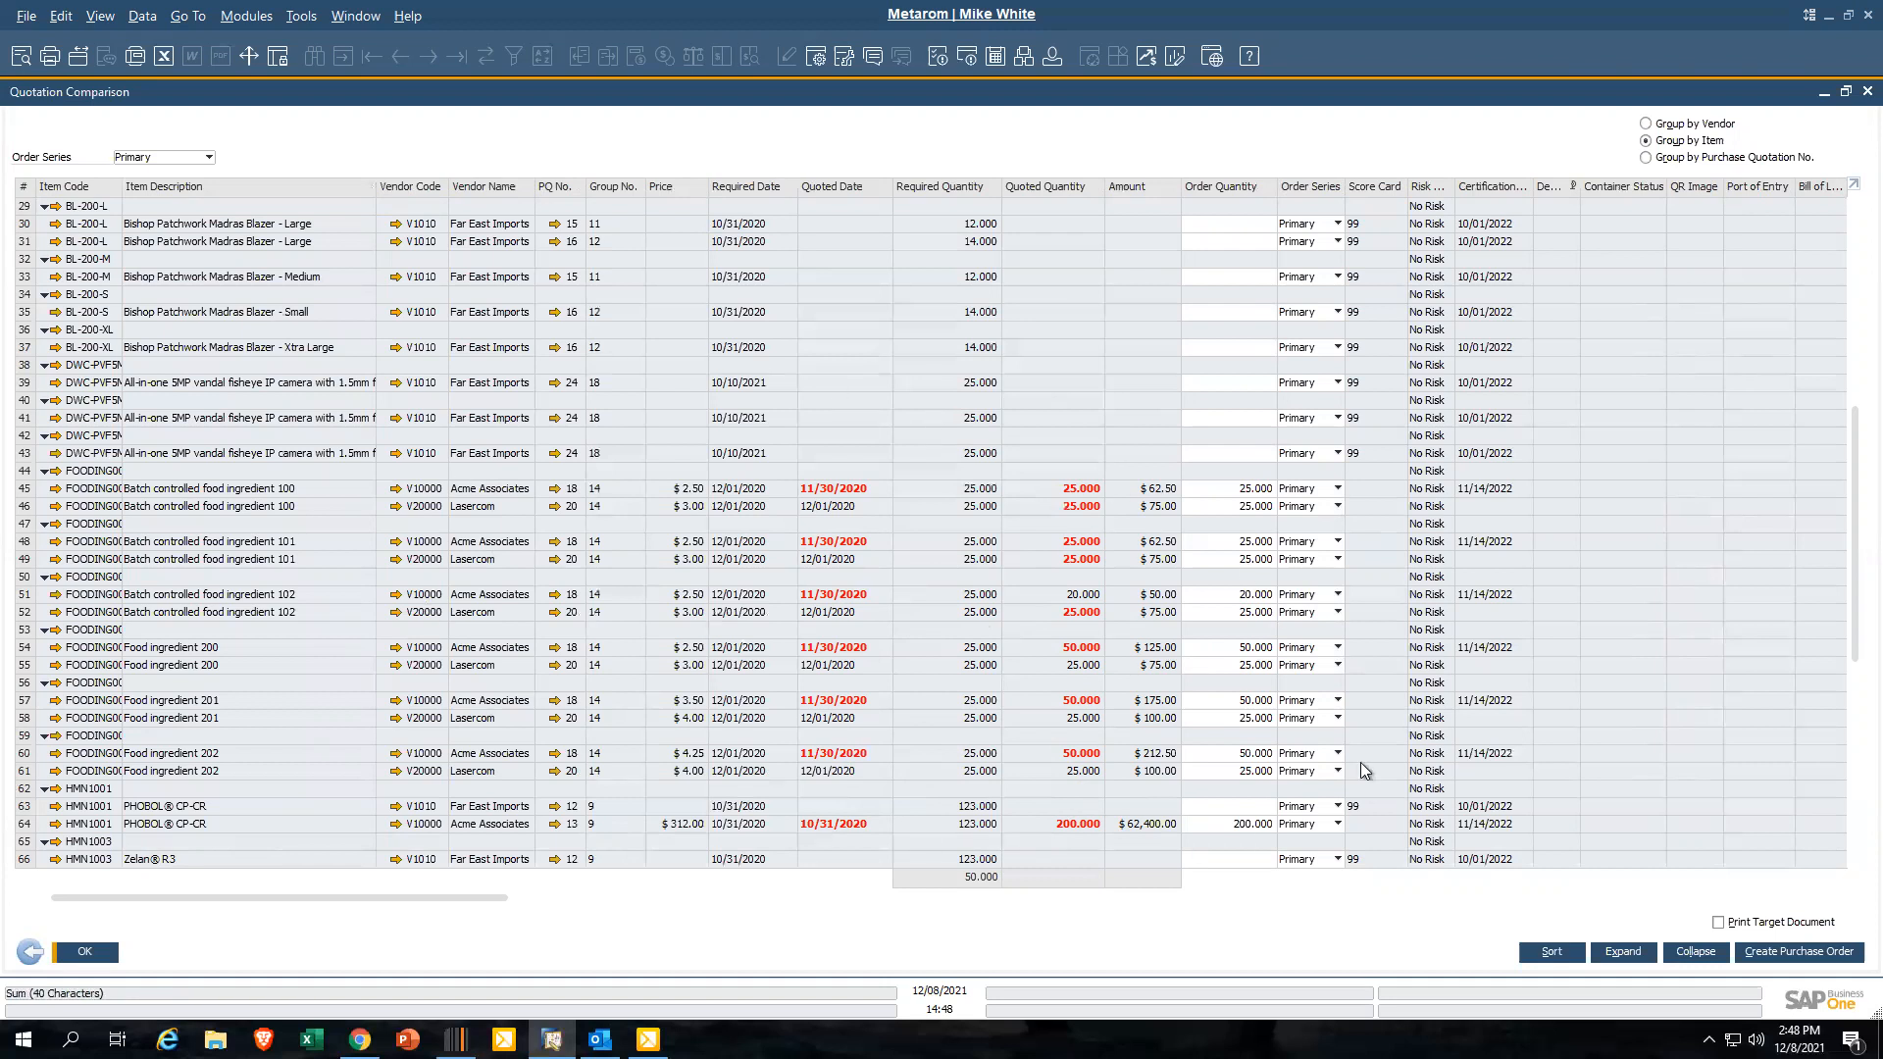
scroll(843, 765, down, 3)
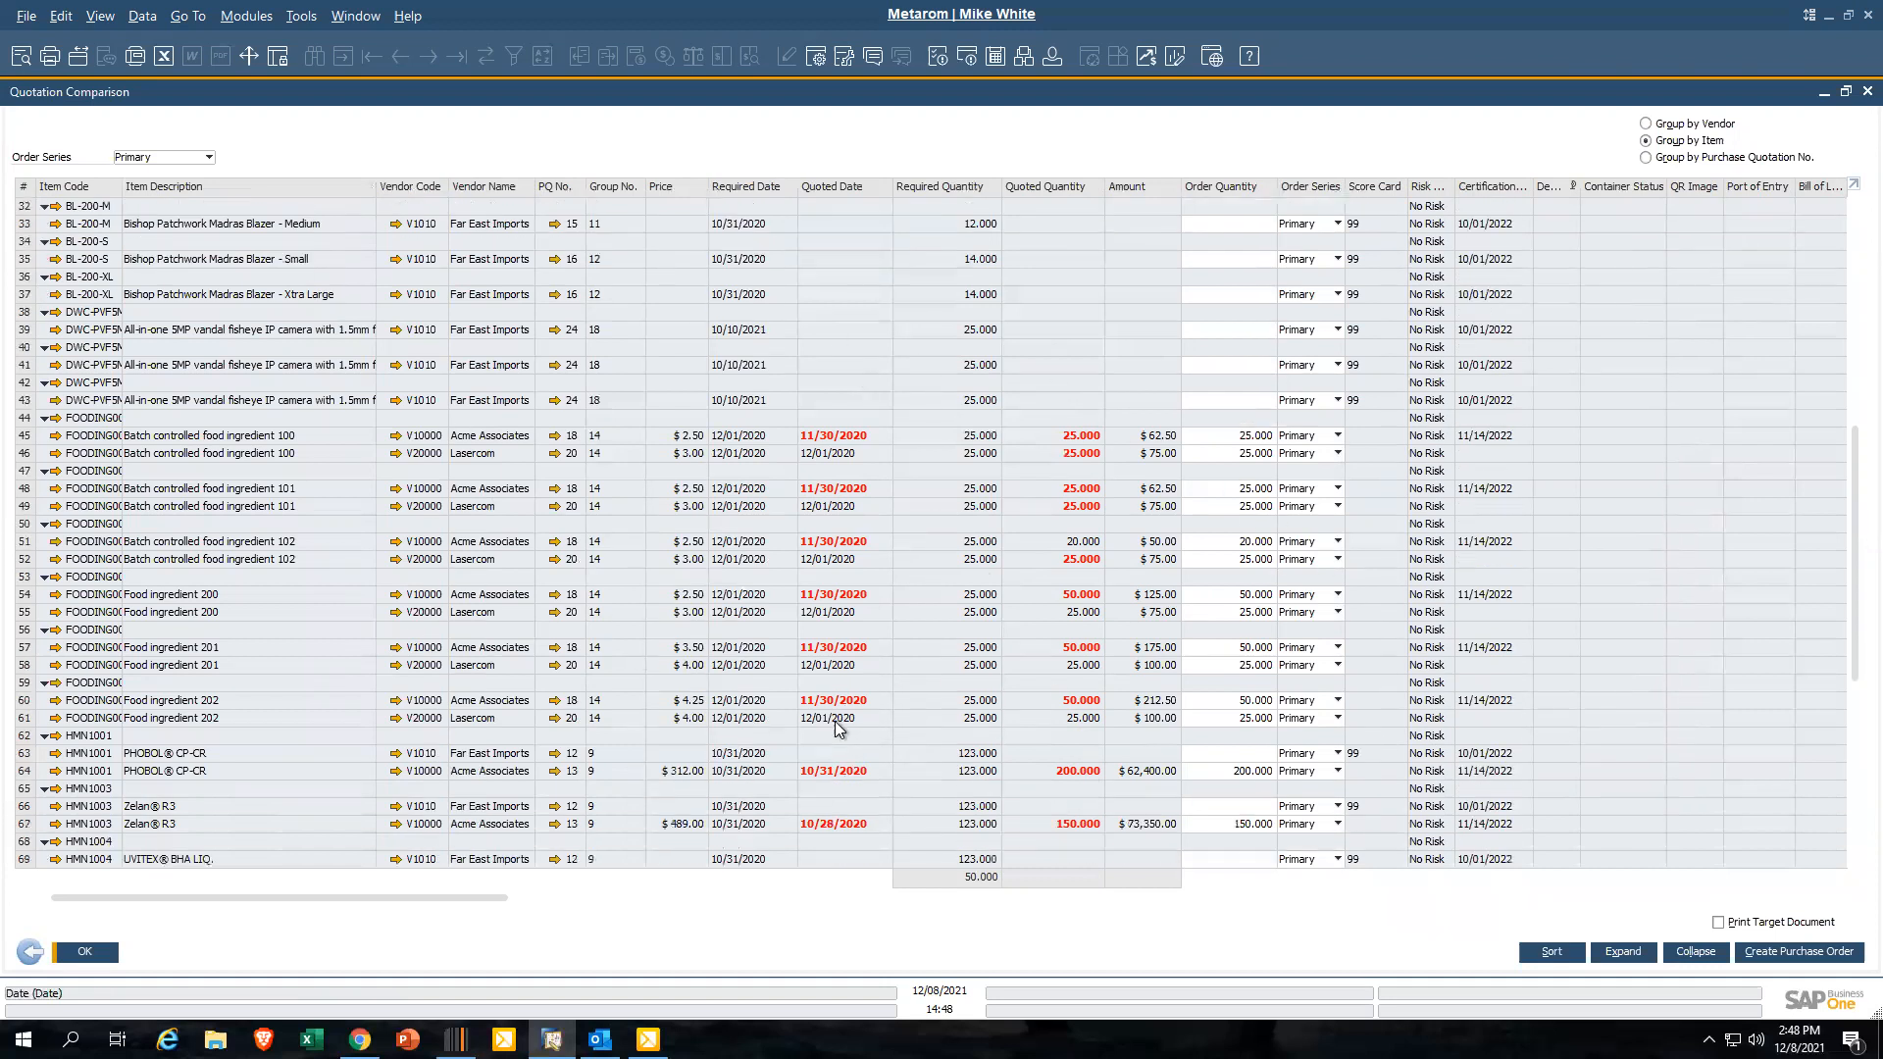
scroll(815, 784, down, 2)
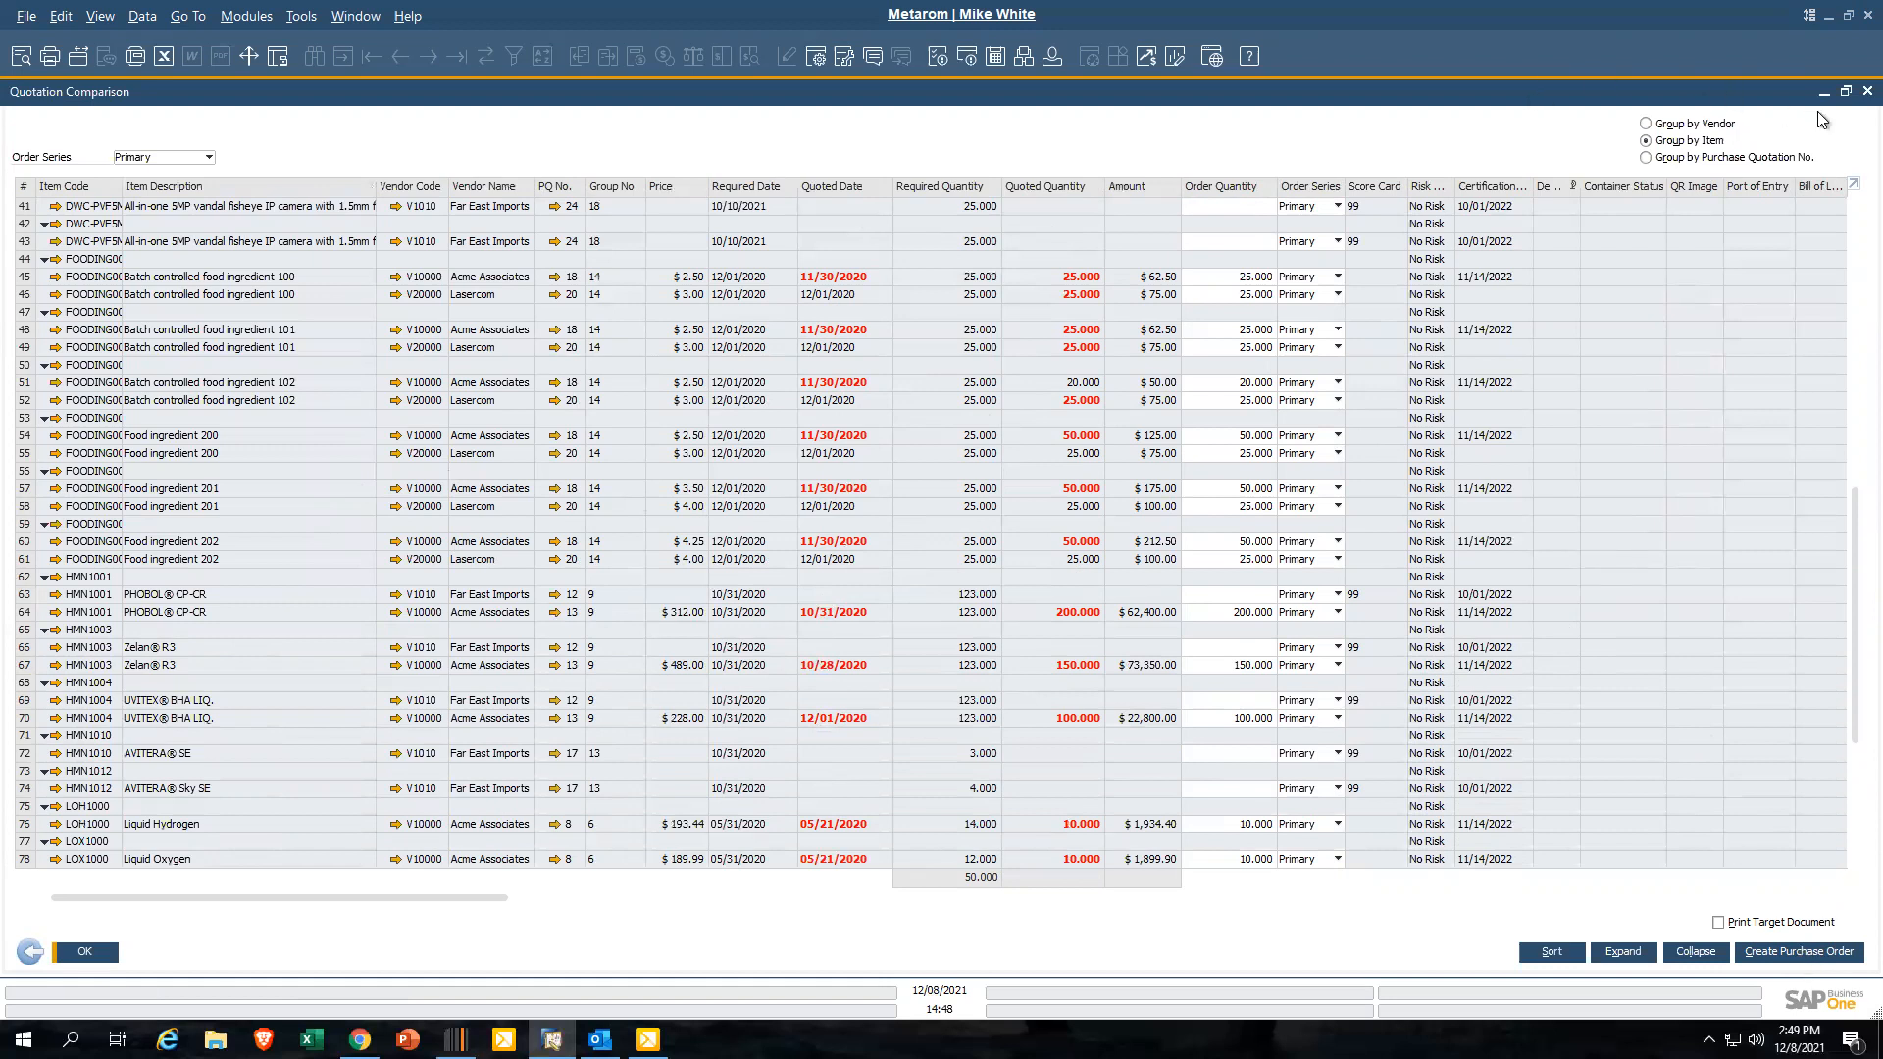
click(1867, 91)
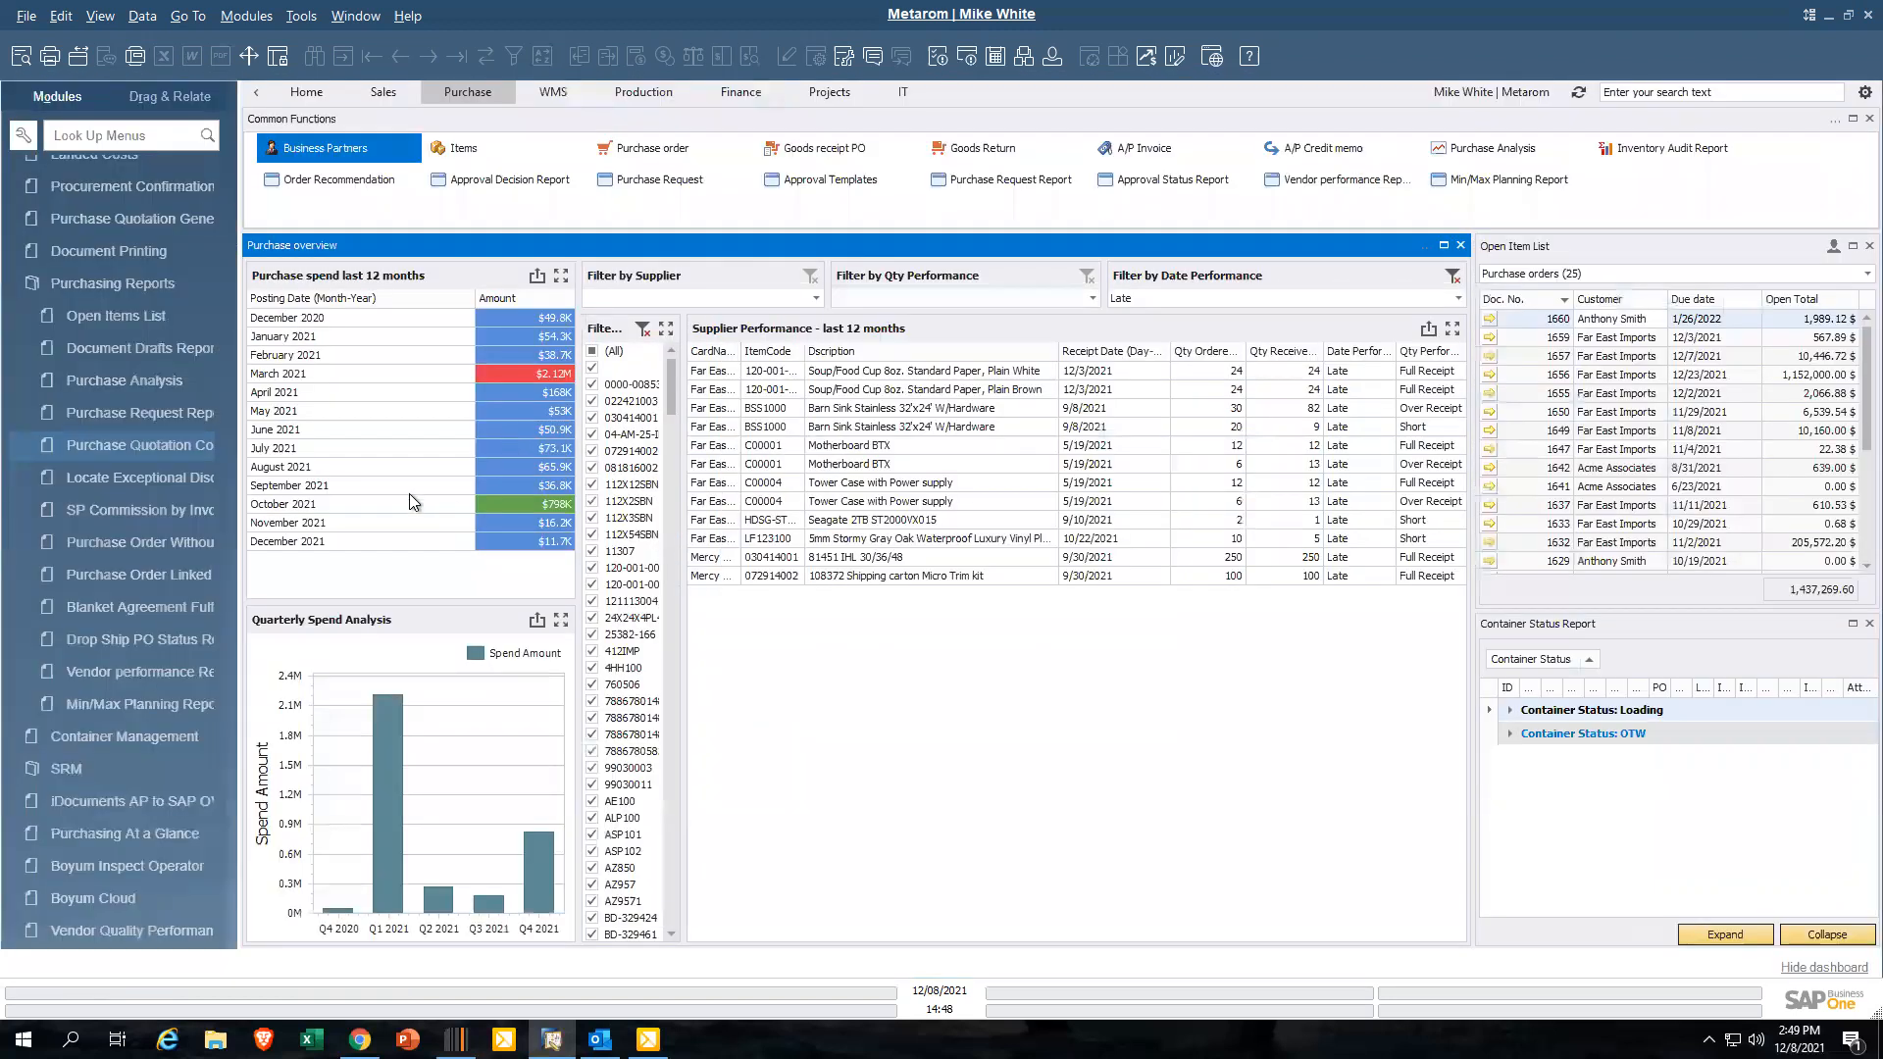
Start a new Landed Costs document with Far East Imports as the vendor
click(91, 285)
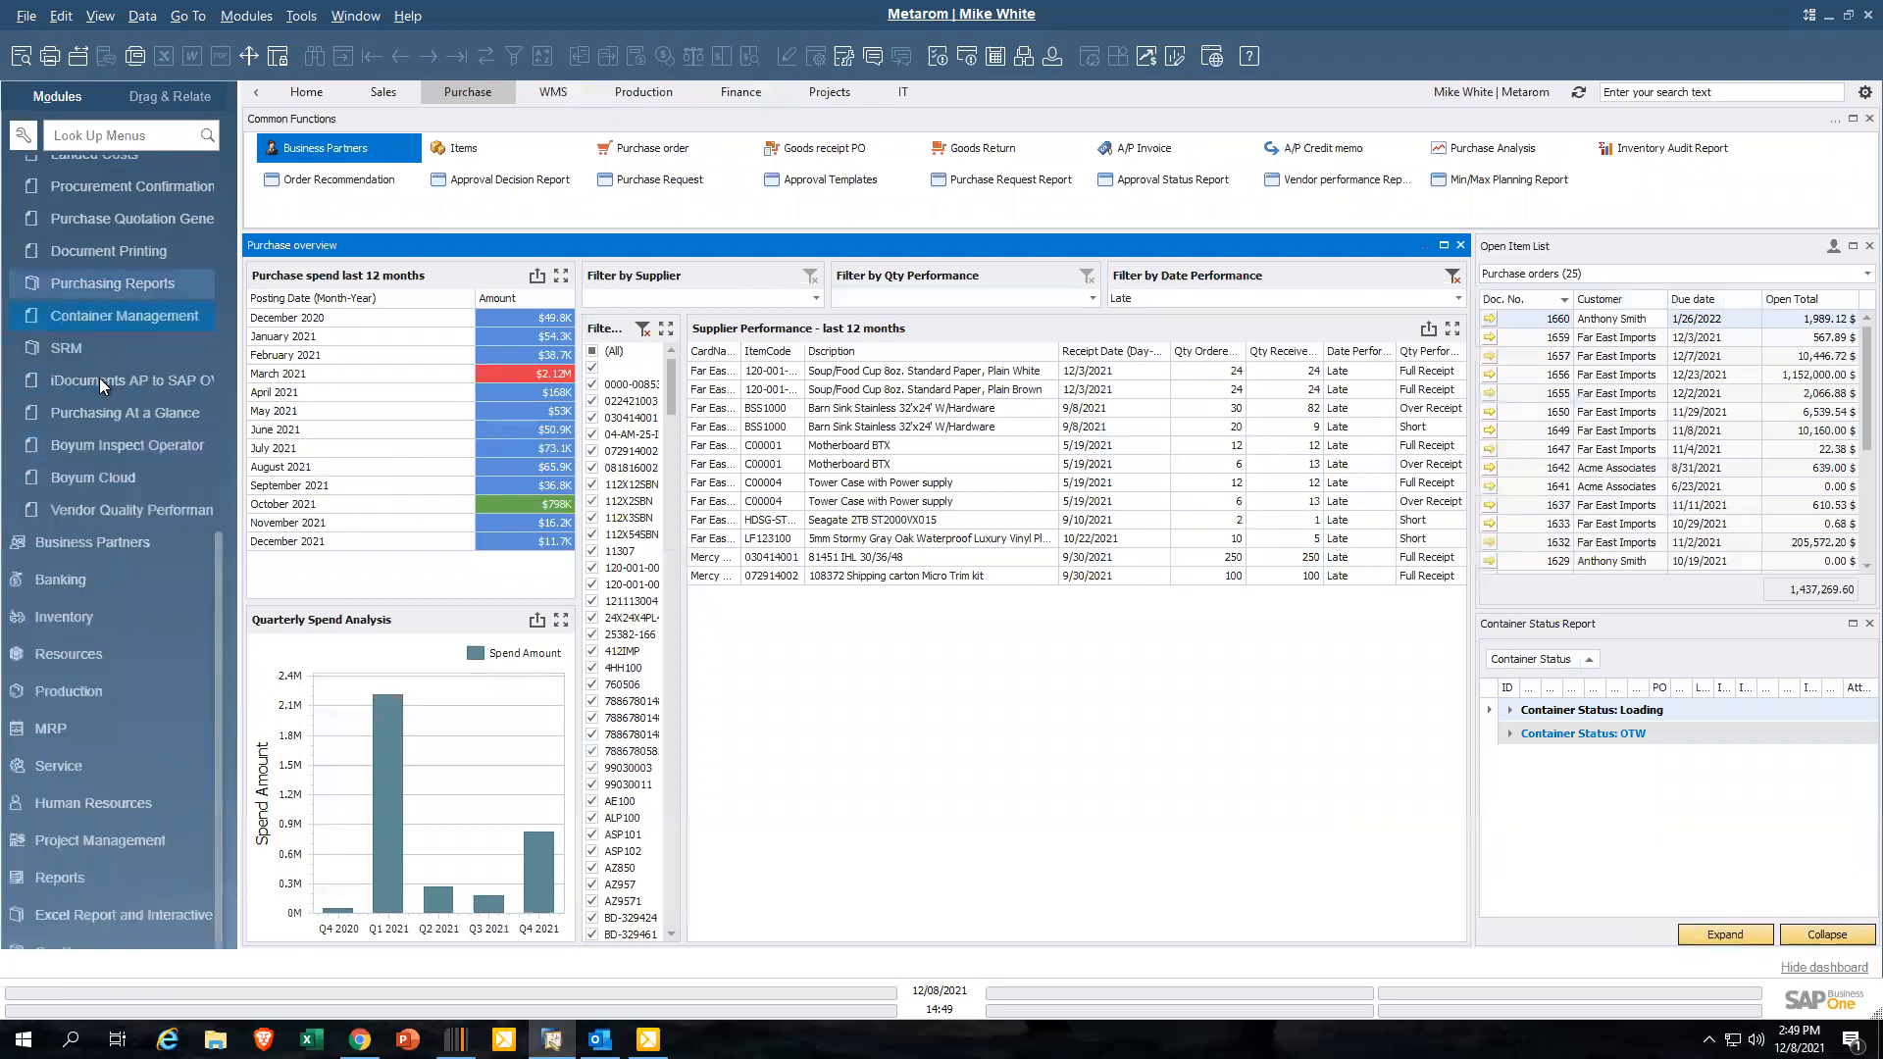
scroll(98, 379, up, 3)
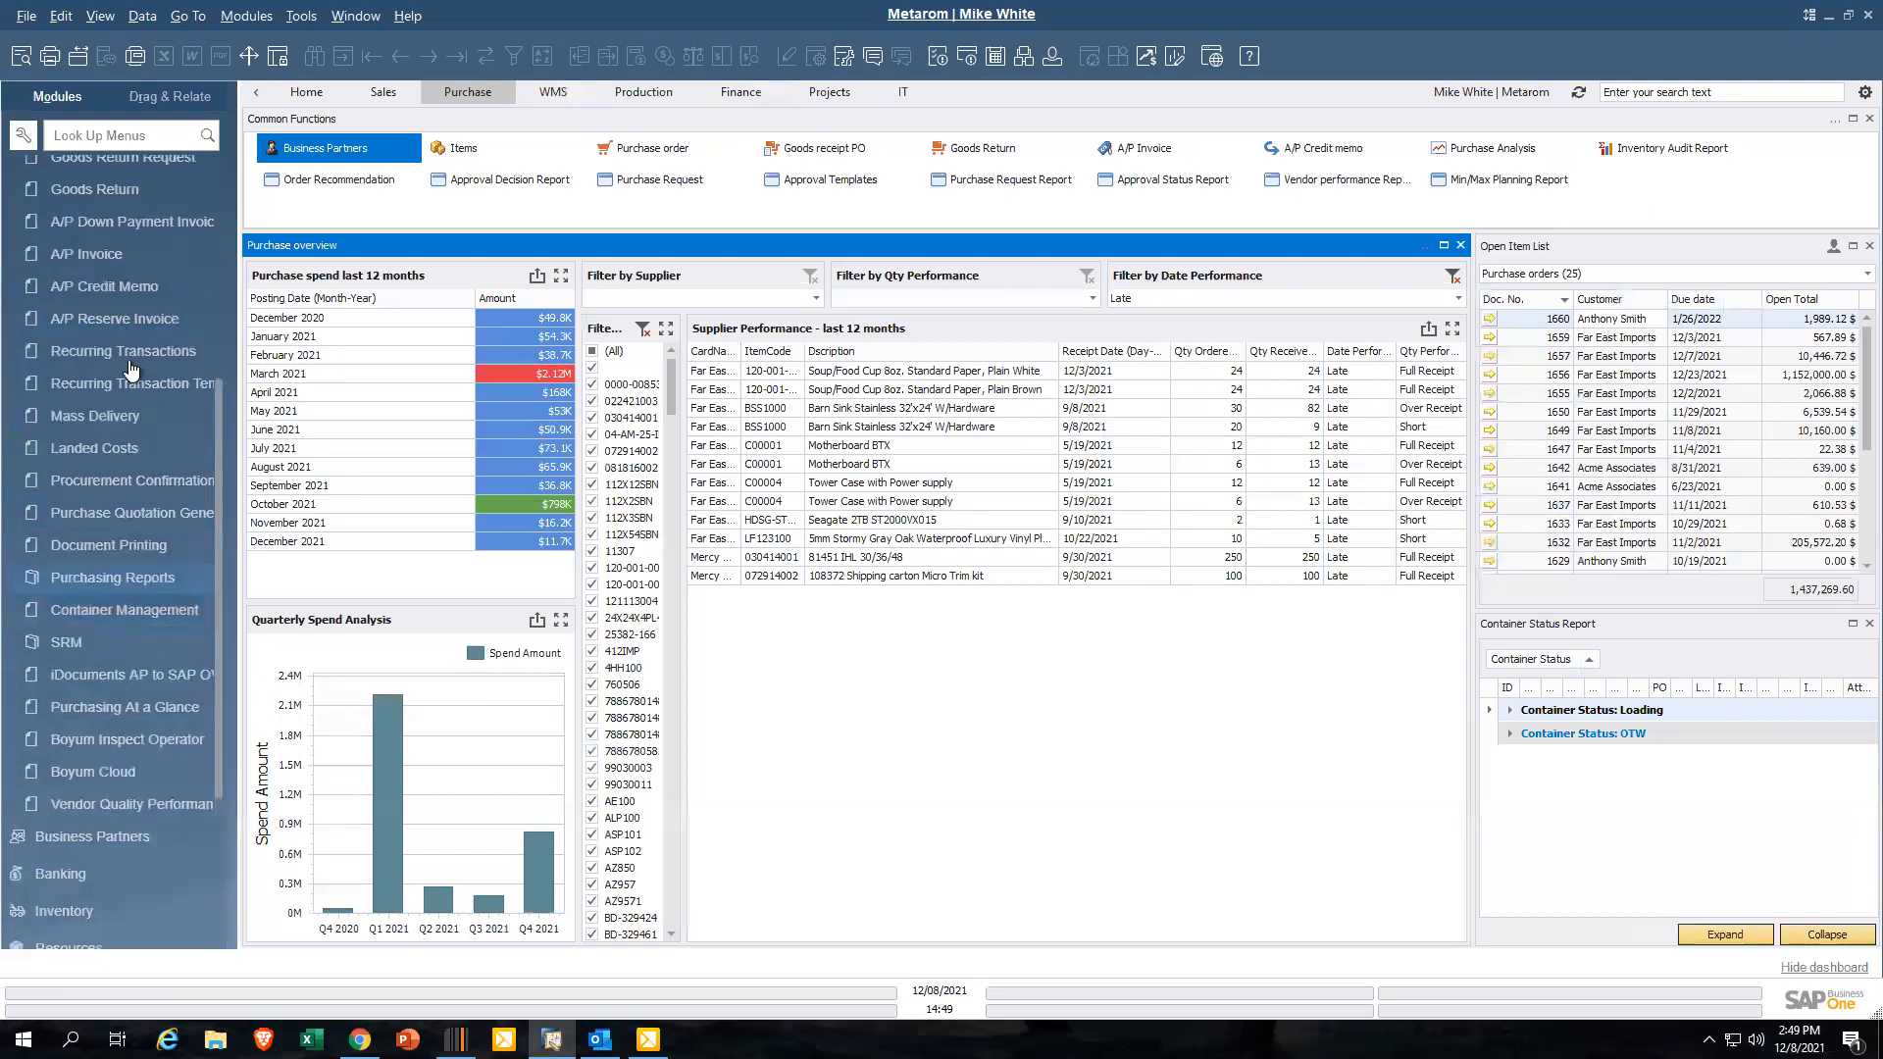
click(126, 444)
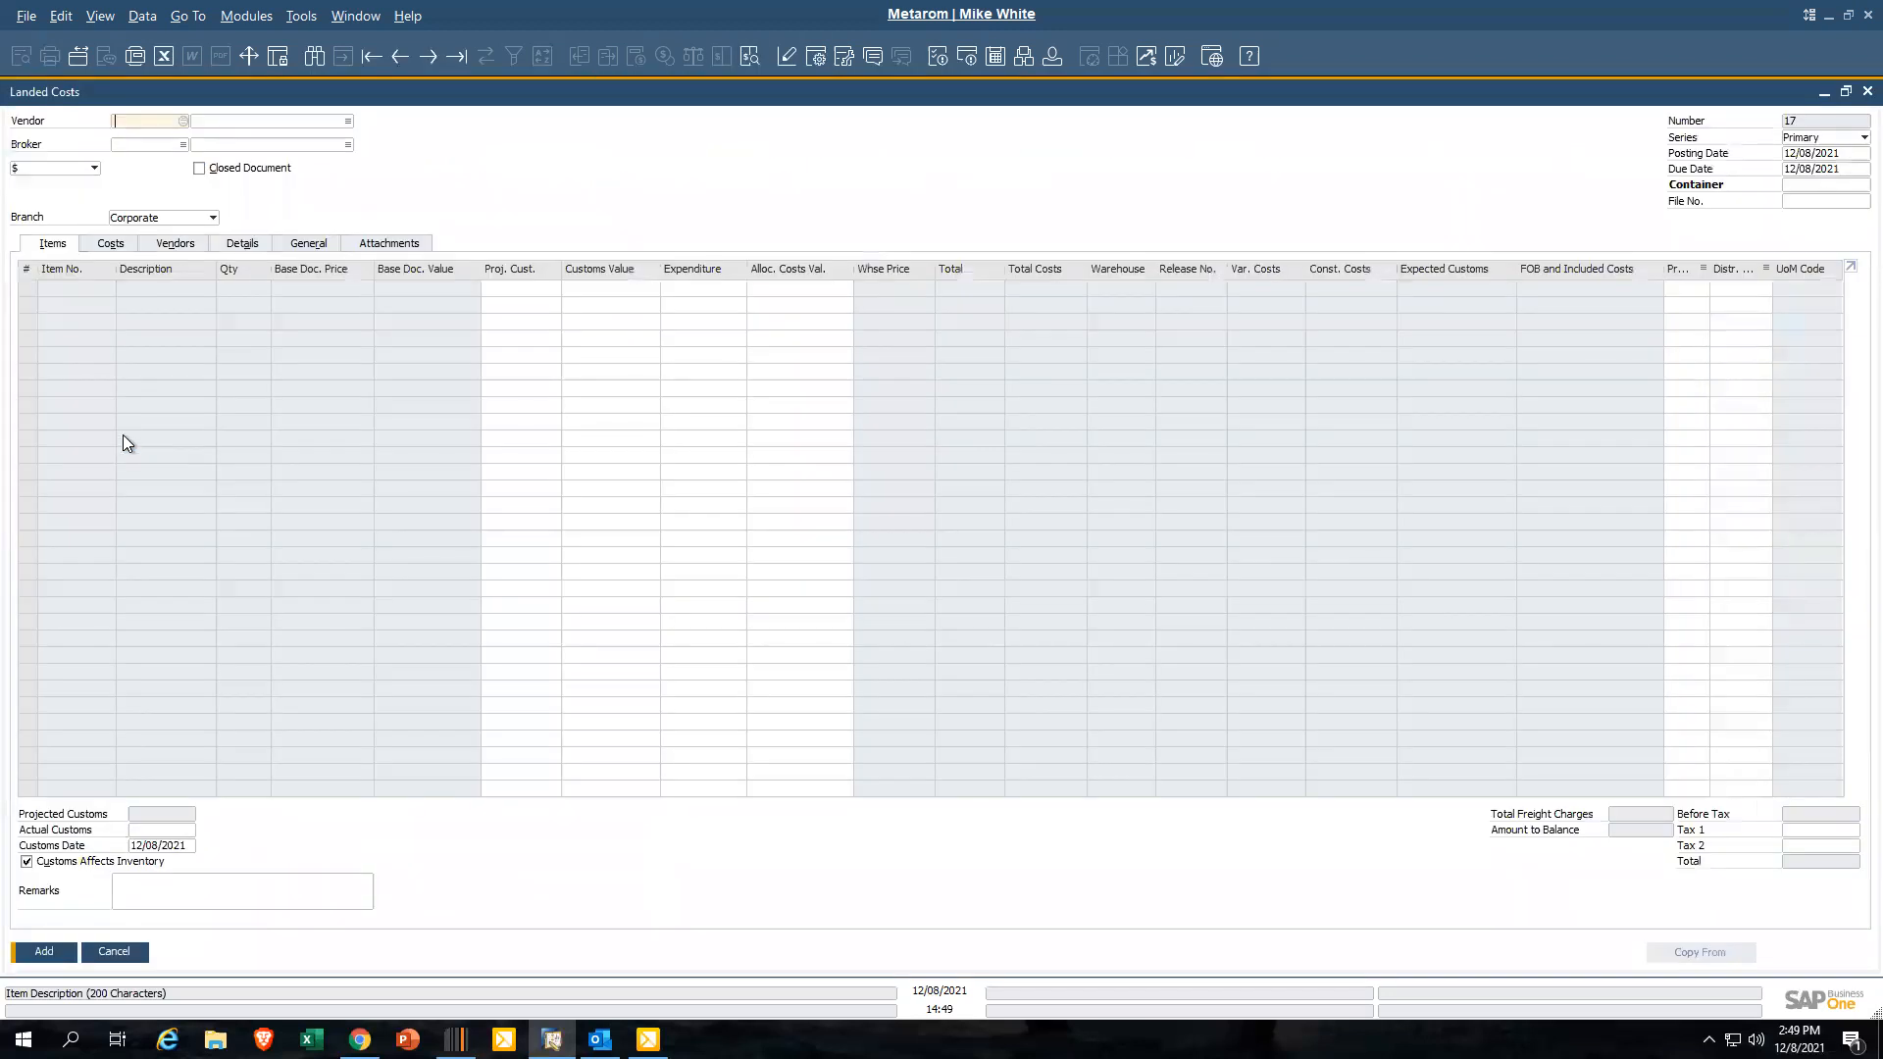
click(183, 121)
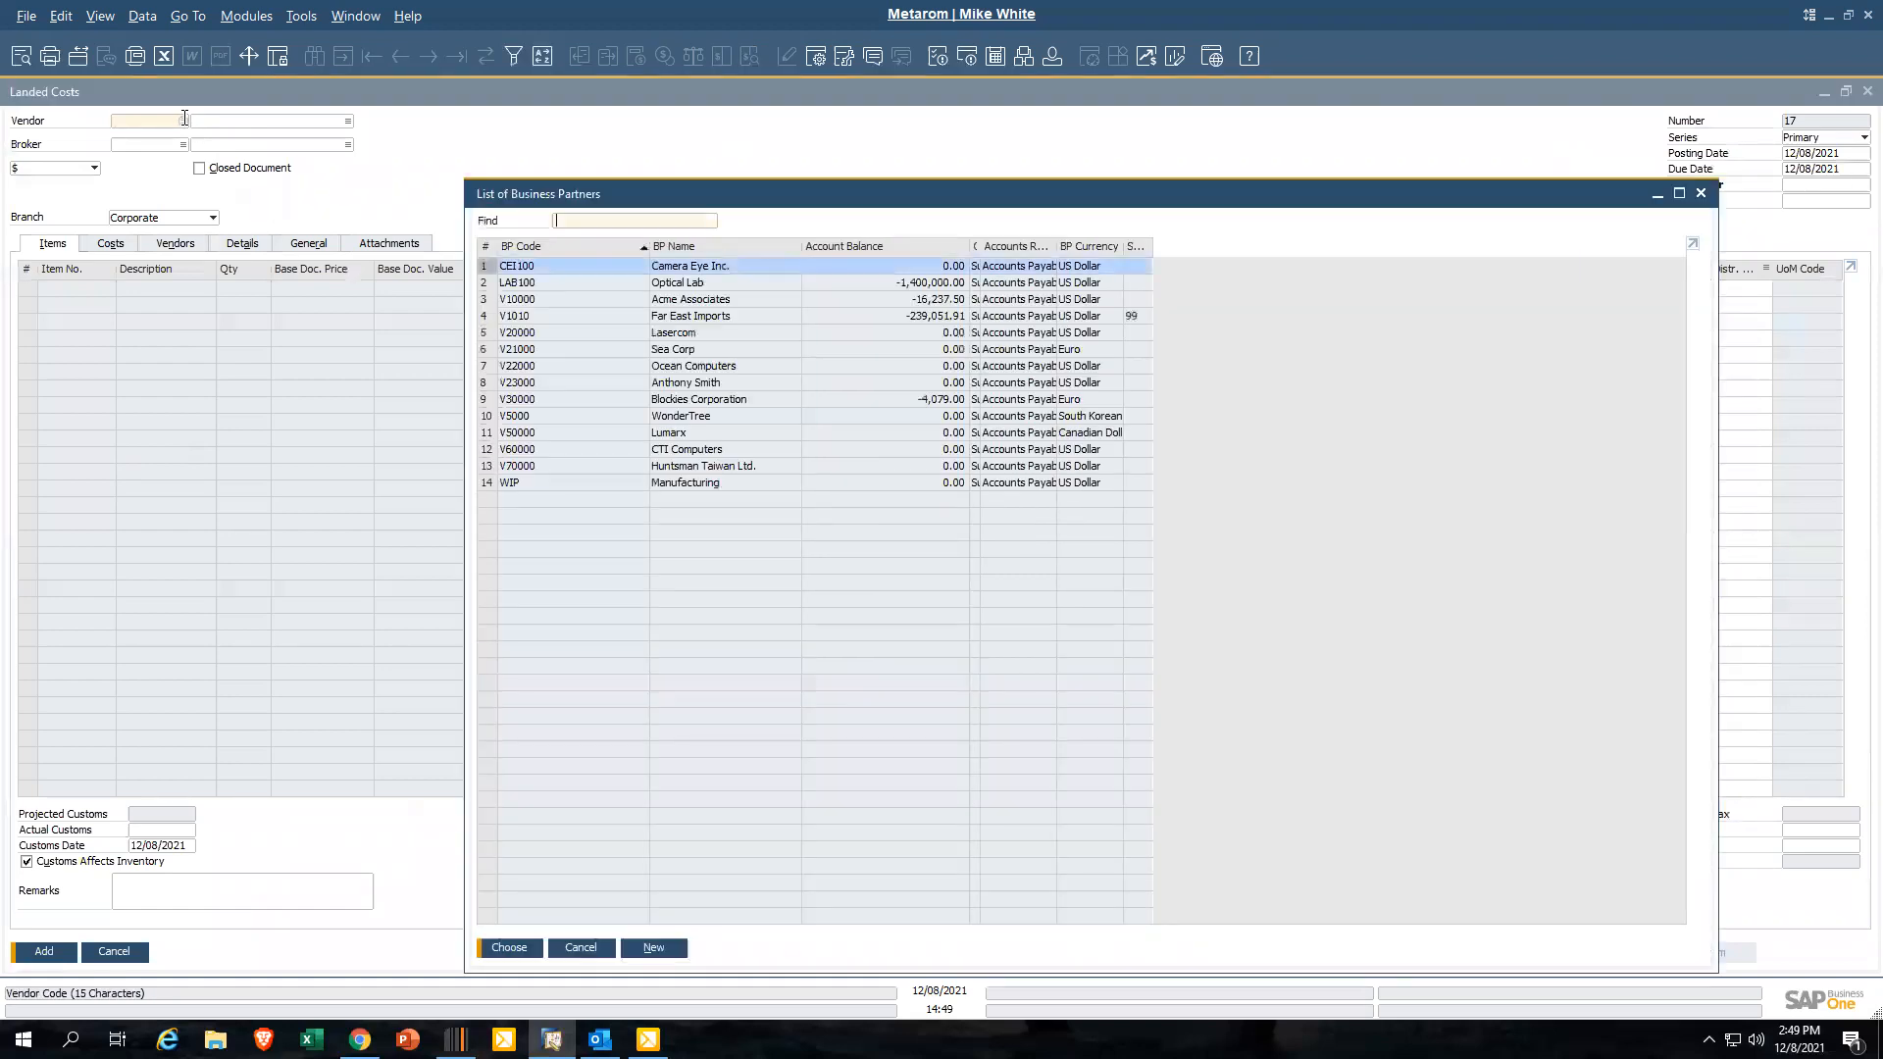
double_click(719, 316)
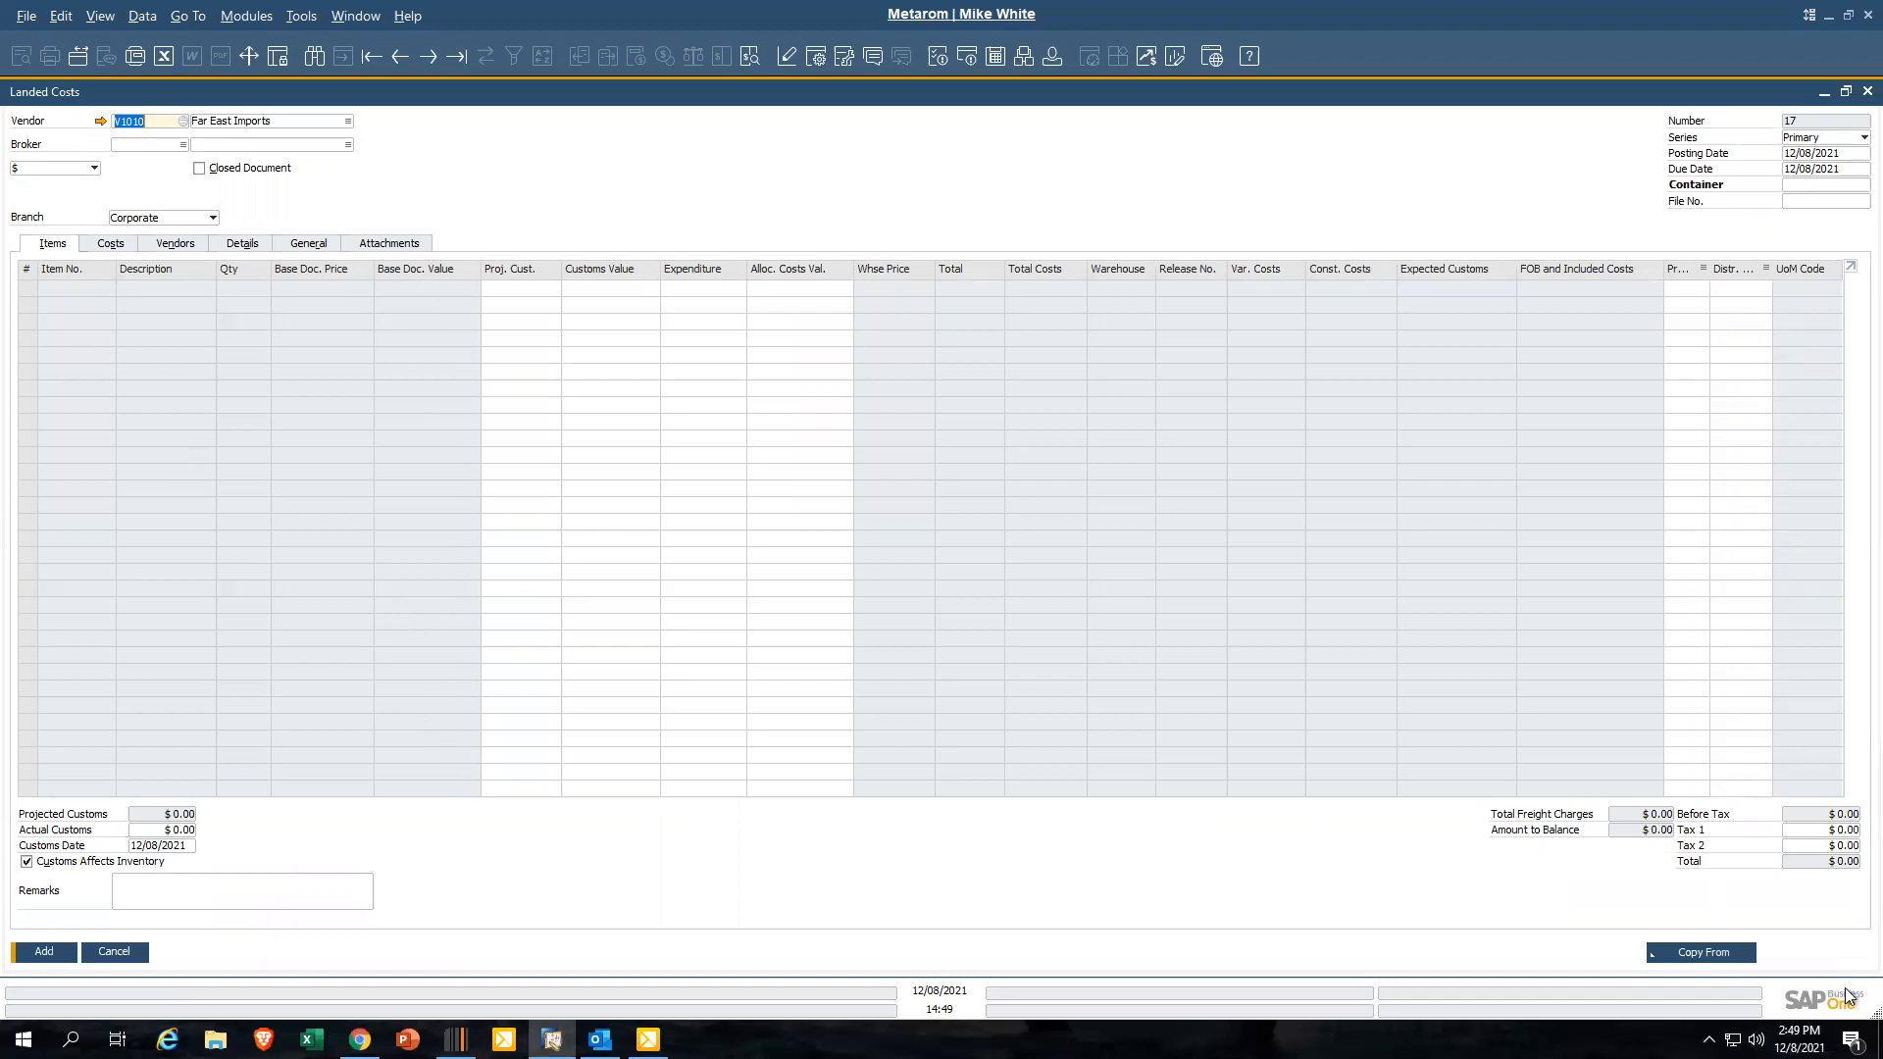
Copy the six latest Goods Receipt POs, dated 12/03/2021 through 12/08/2021, into the Landed Costs document
click(1664, 956)
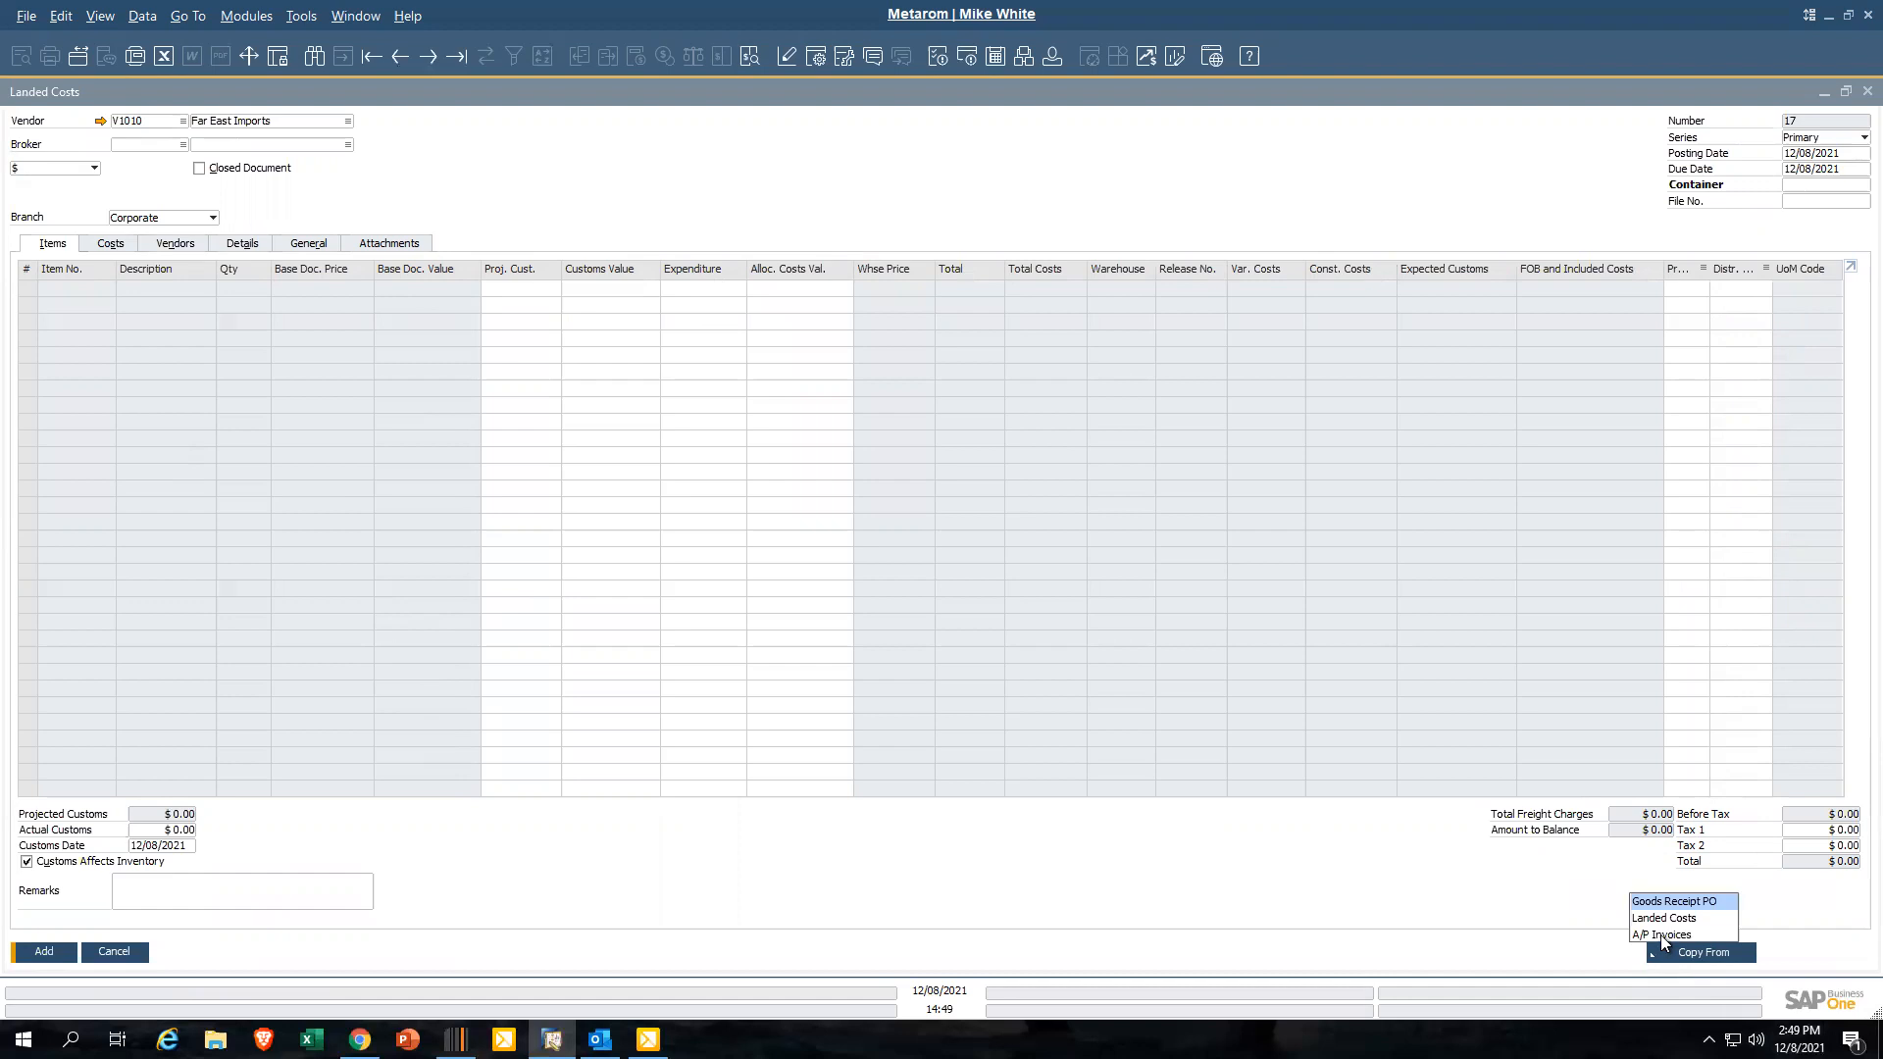
click(1681, 898)
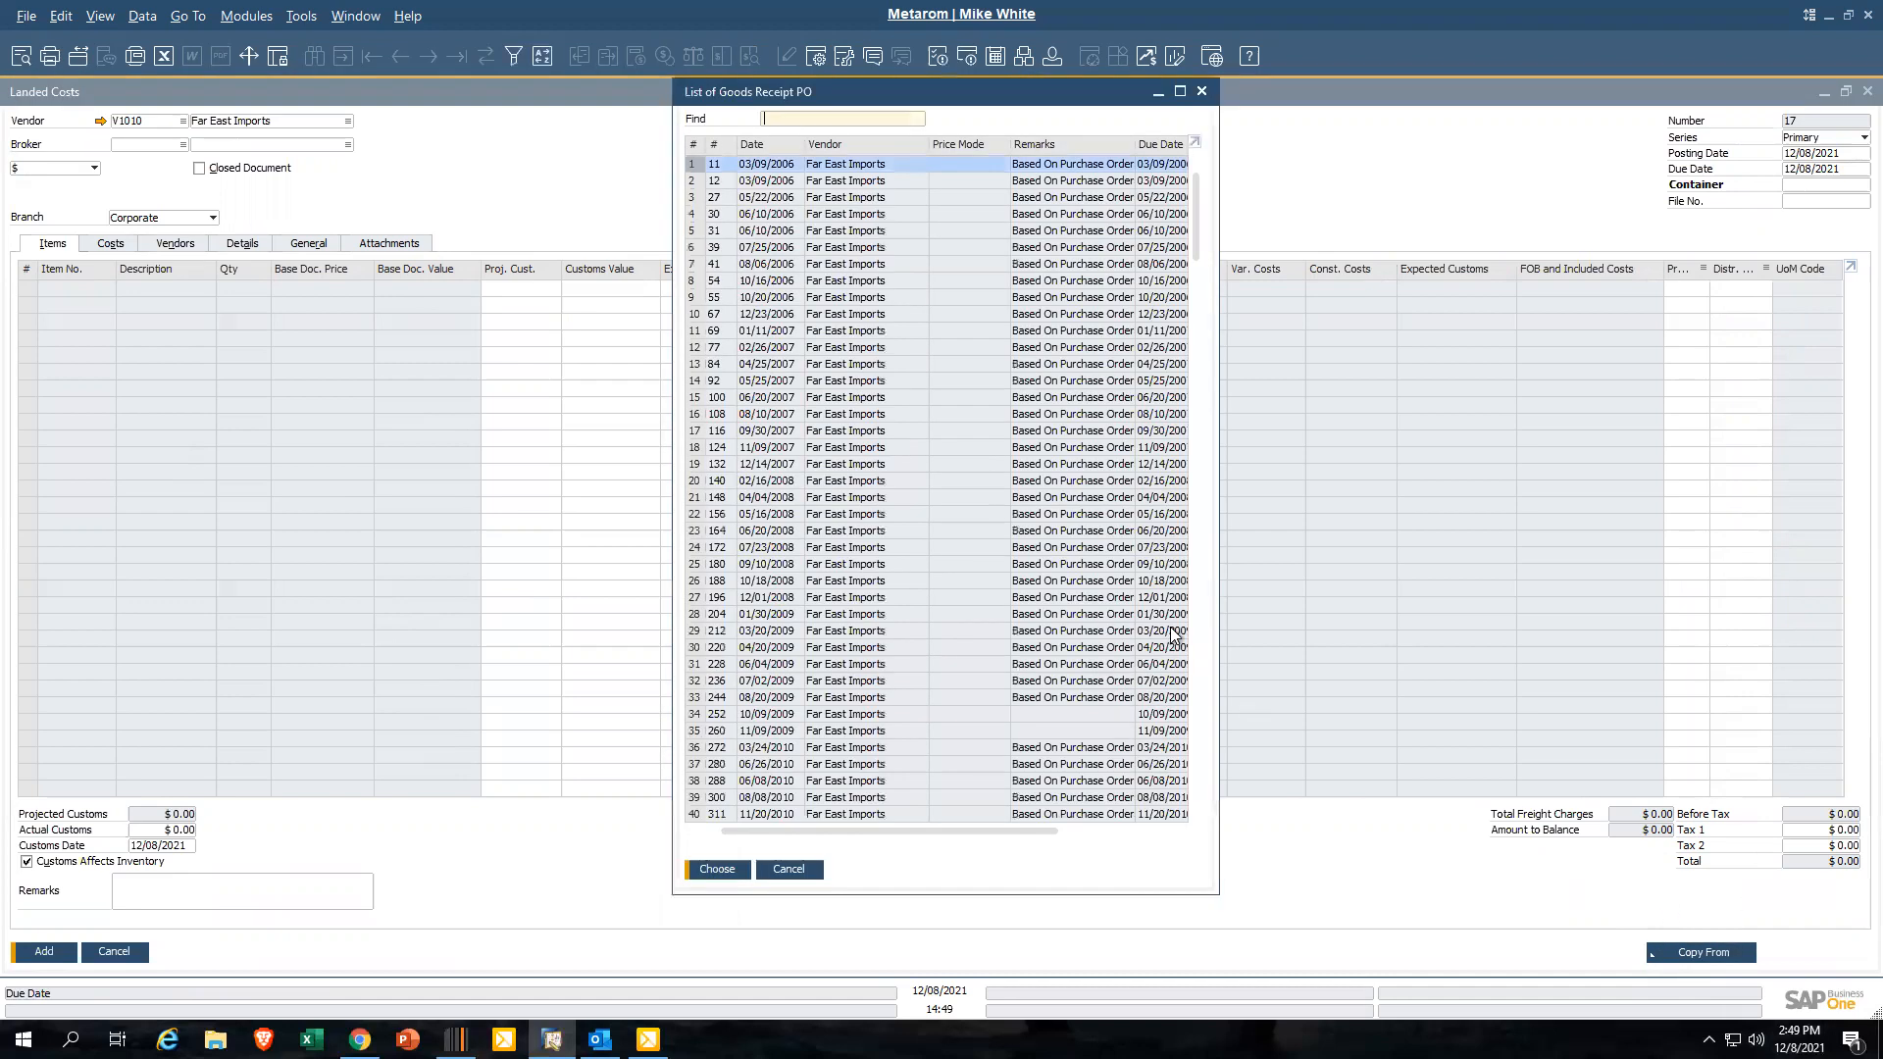
drag(1198, 267, 1200, 876)
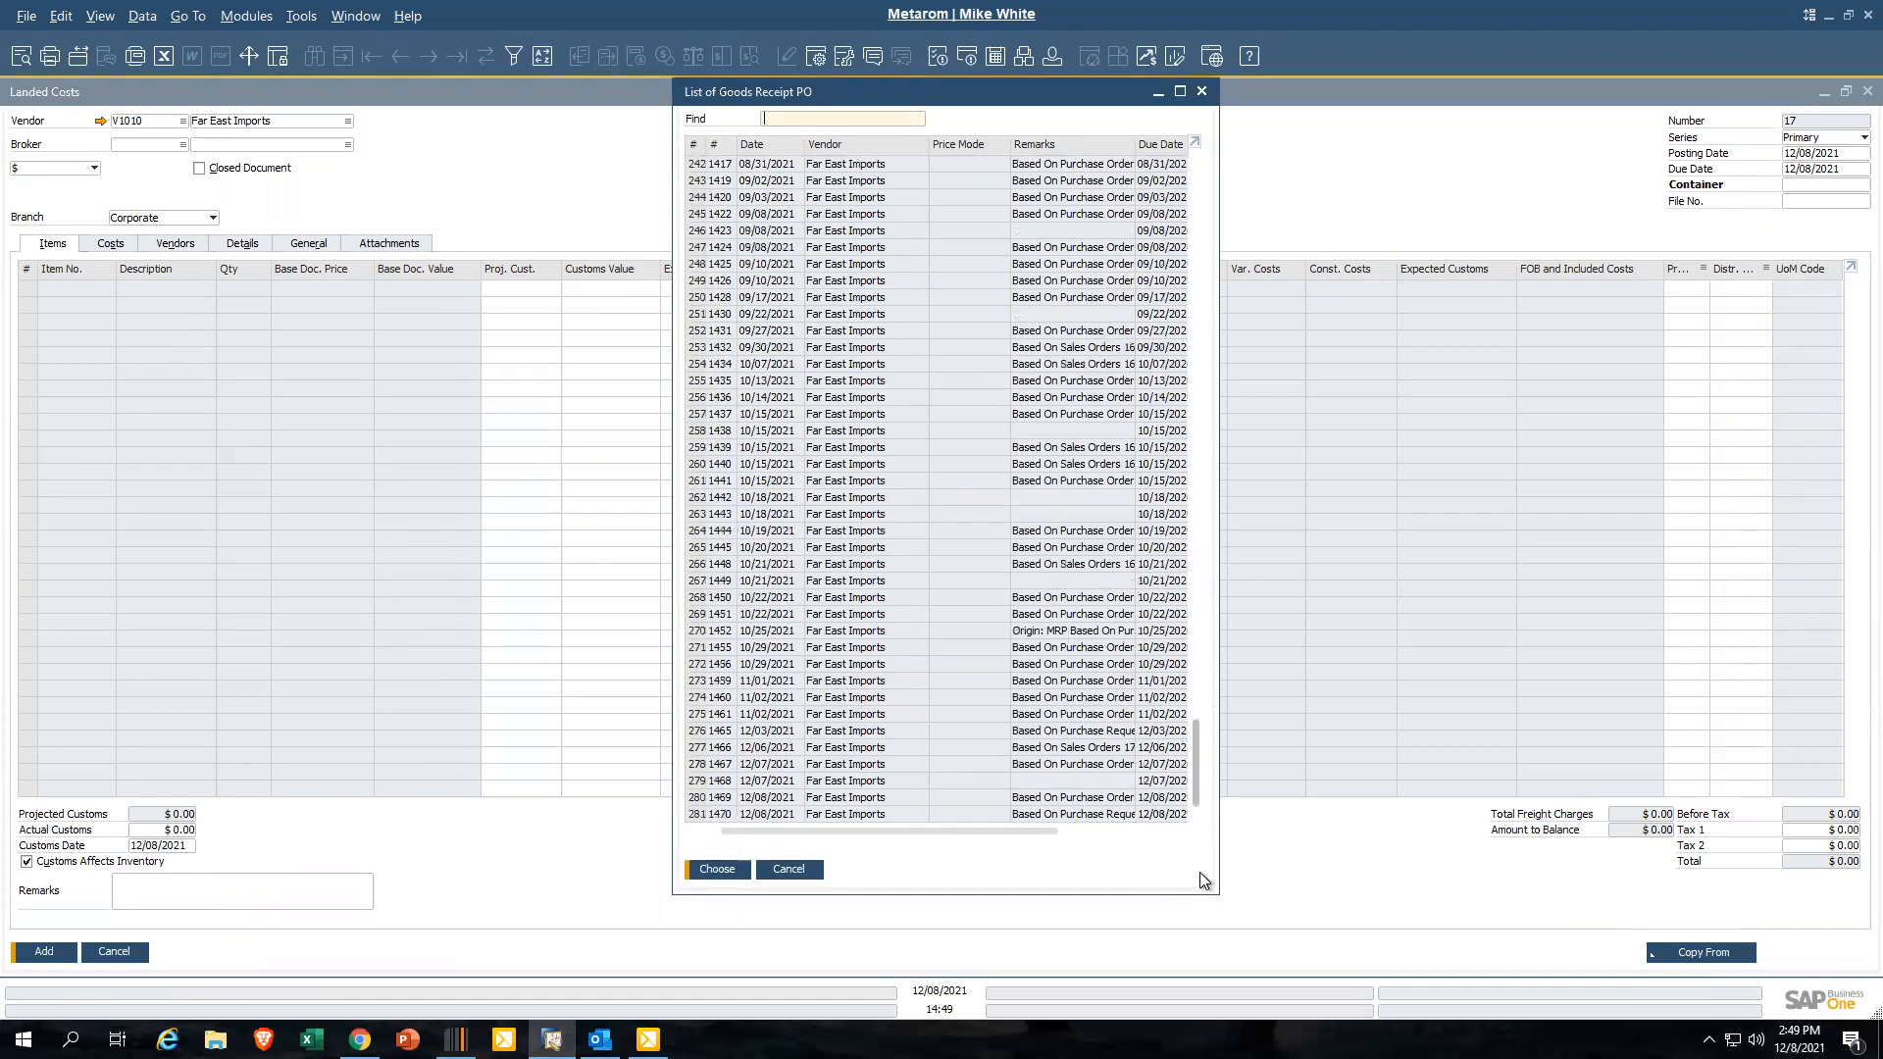
click(784, 815)
drag(789, 803, 792, 731)
click(740, 867)
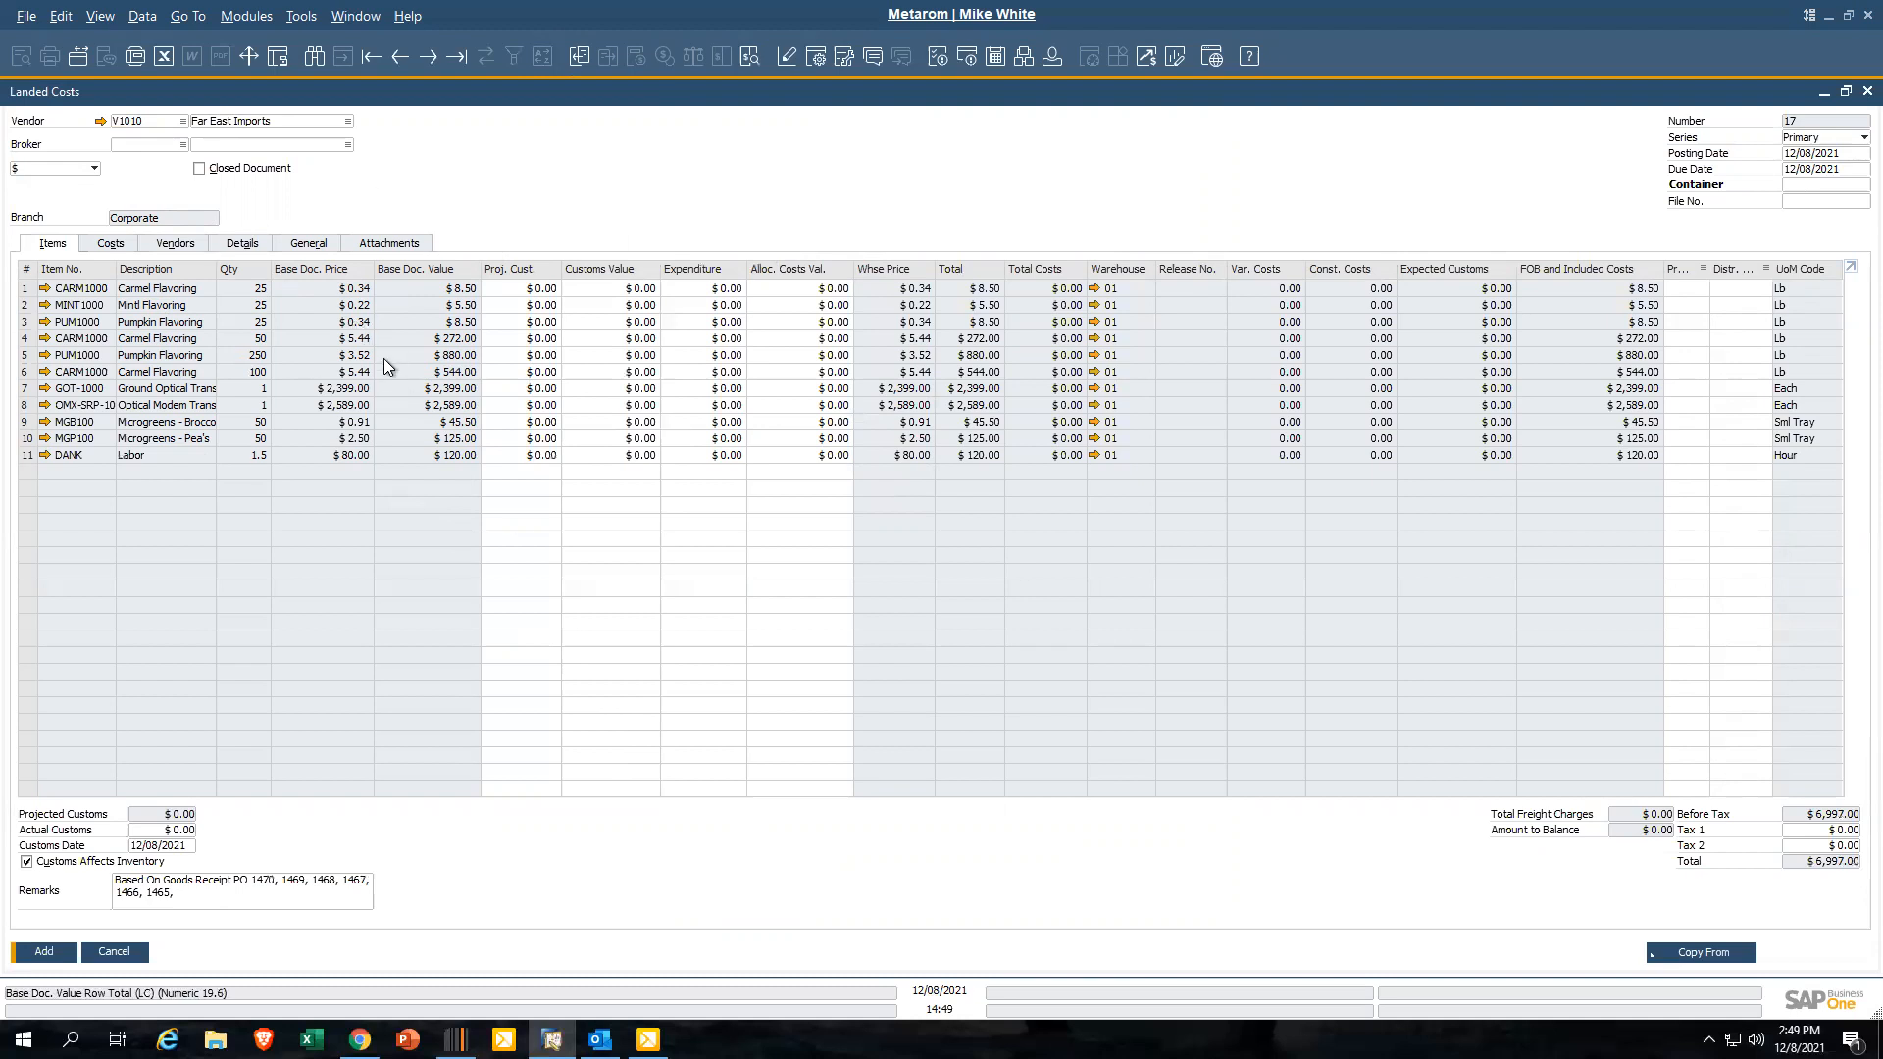
Add a second vendor from the business partner list to the Landed Costs document, keeping the previously selected vendor
click(412, 244)
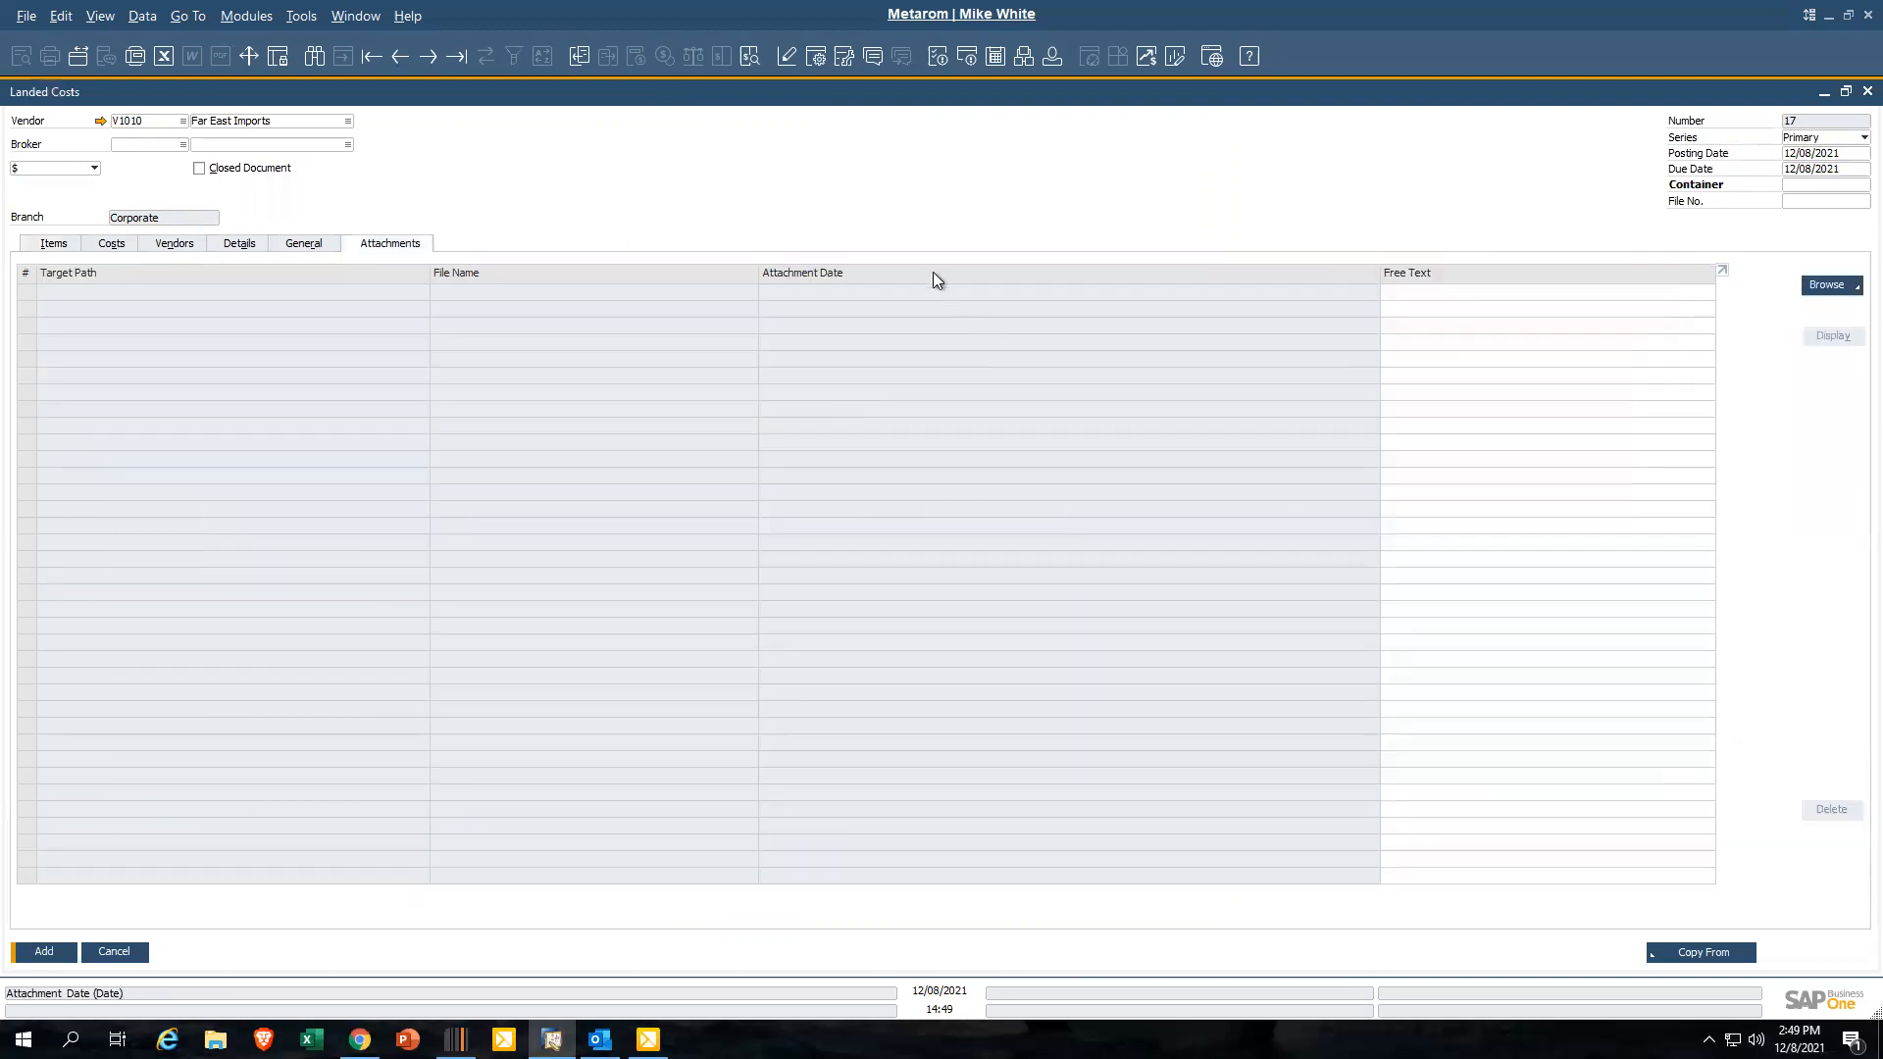
click(182, 123)
click(184, 122)
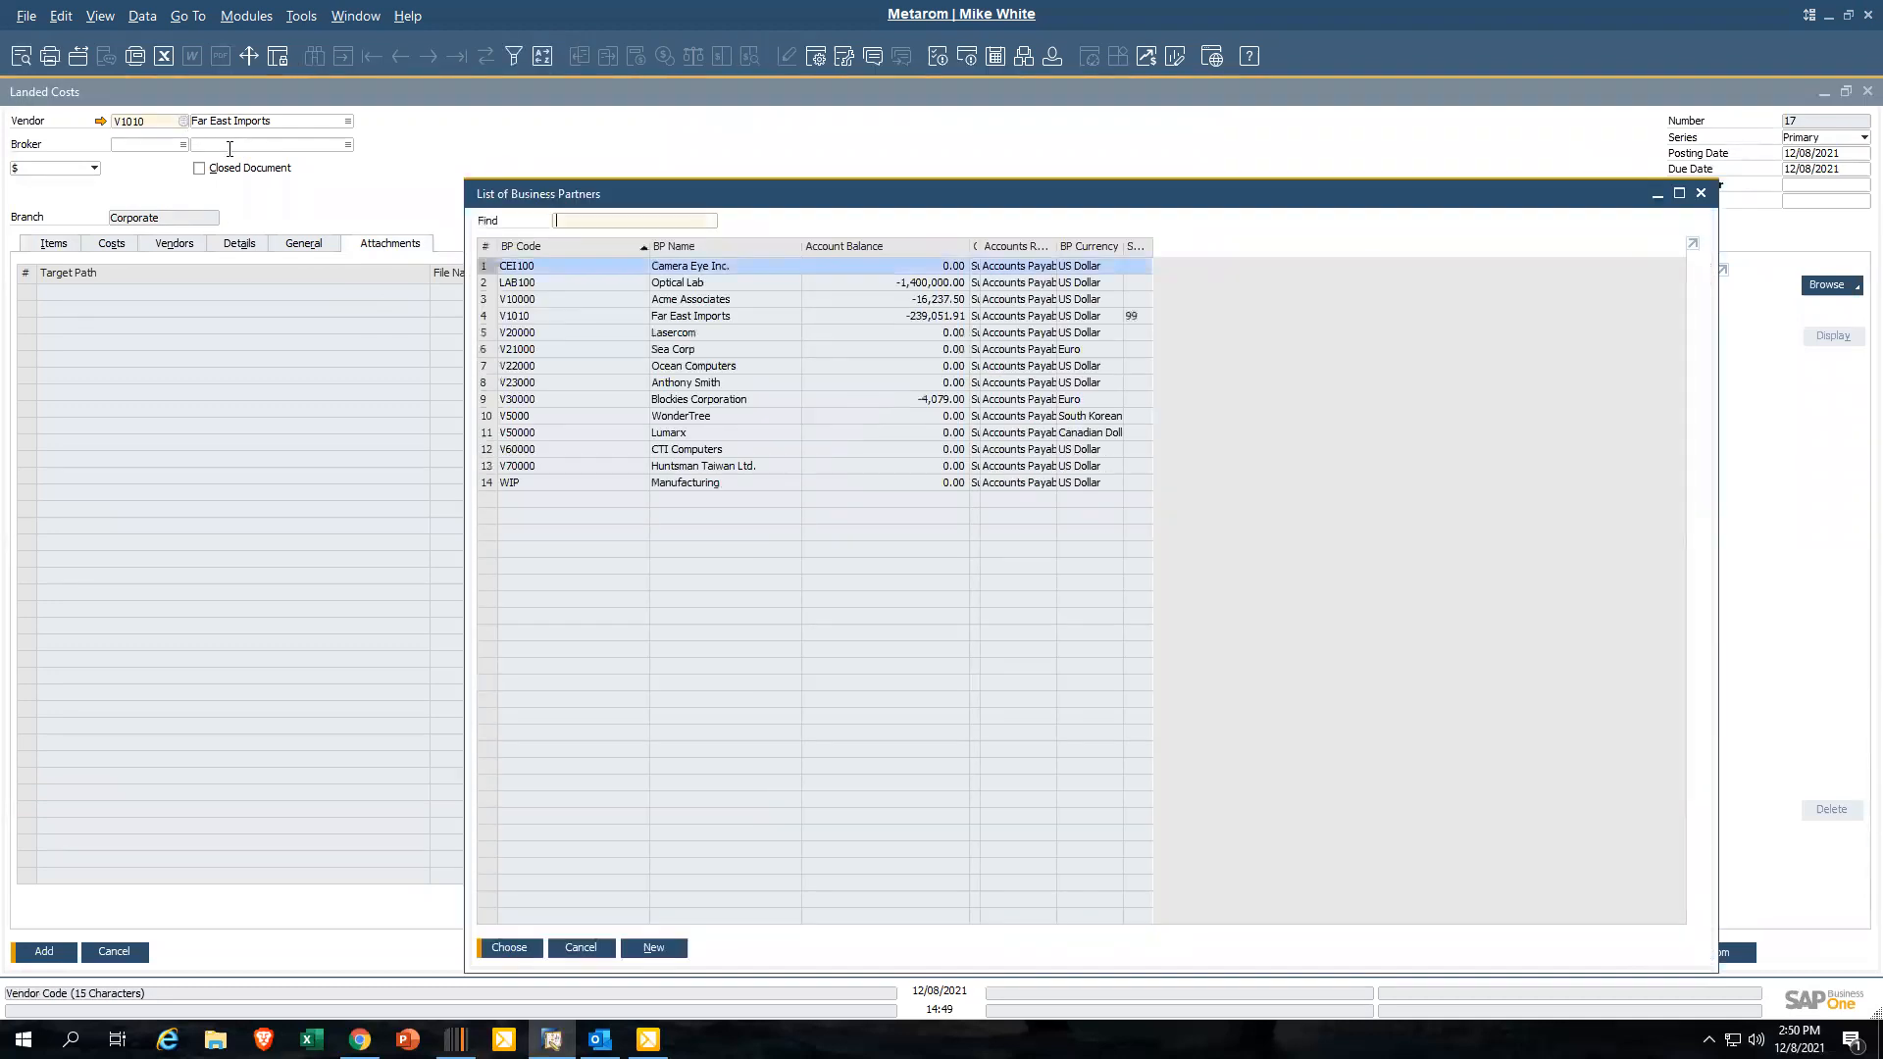
double_click(703, 384)
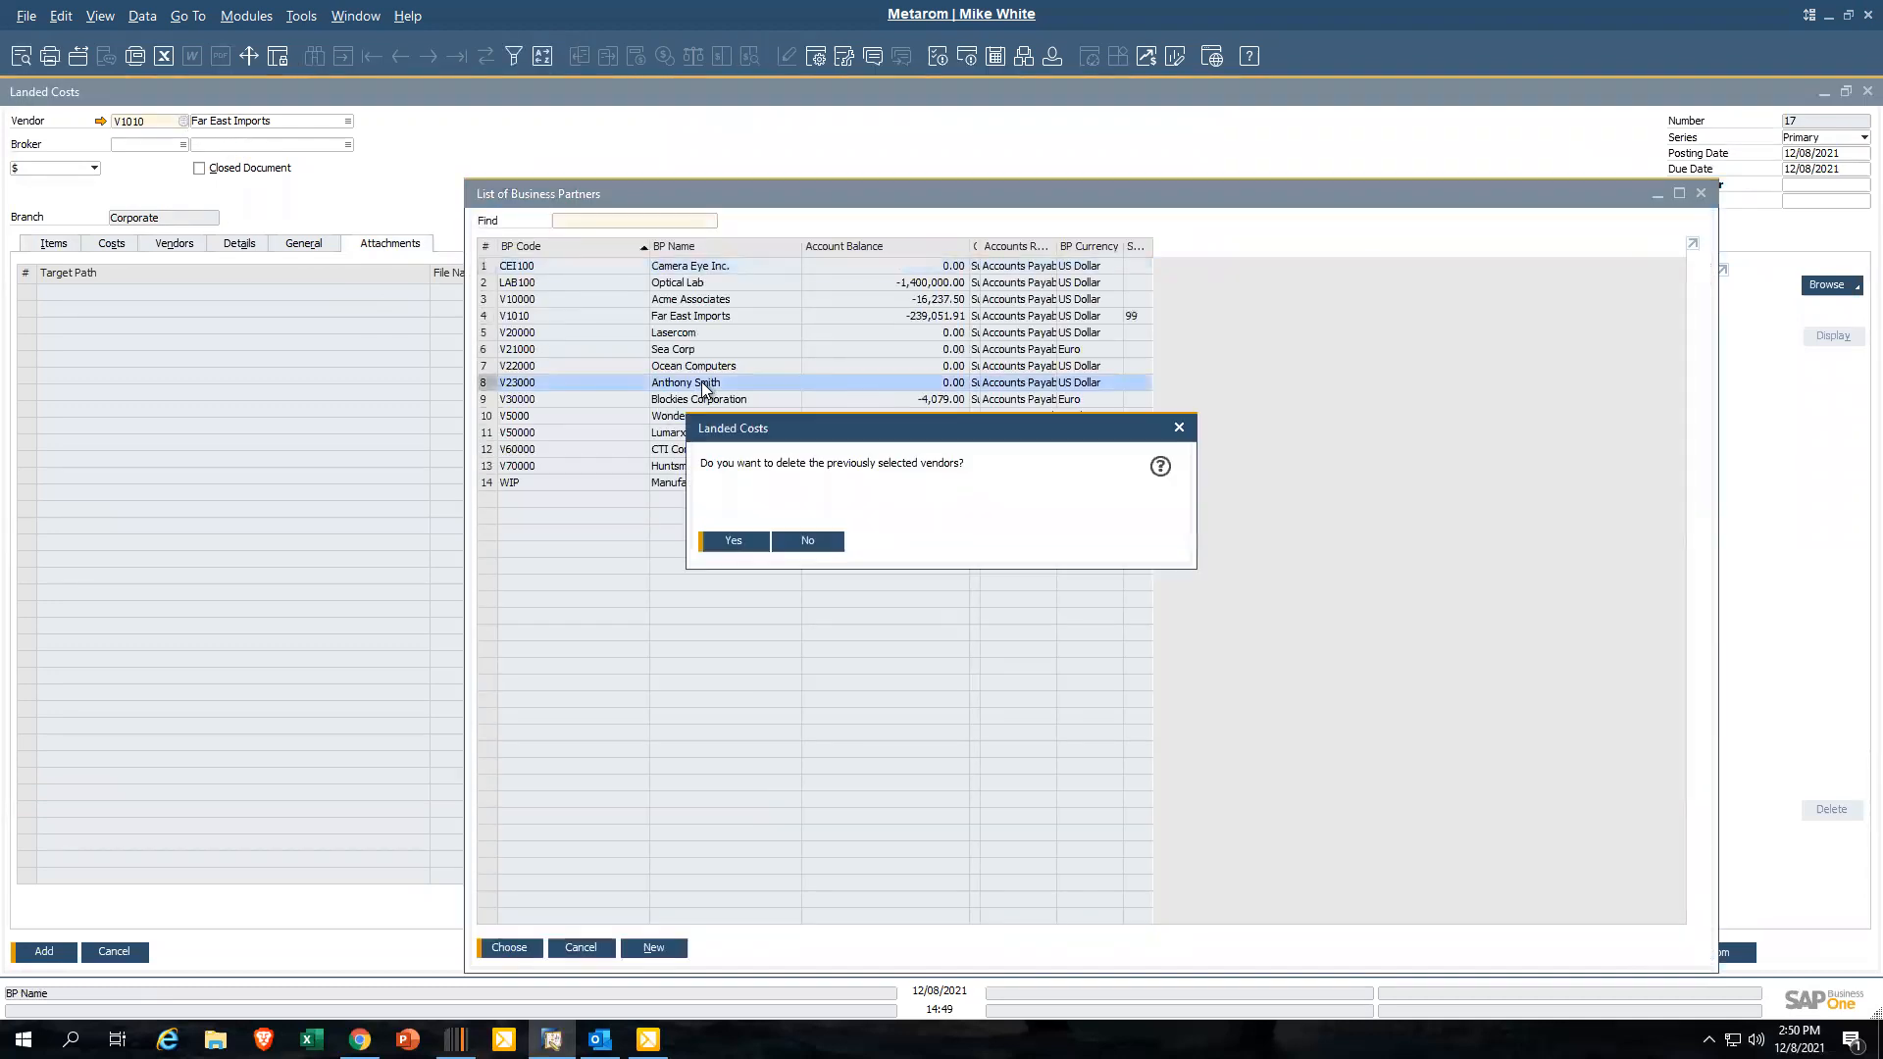
click(807, 542)
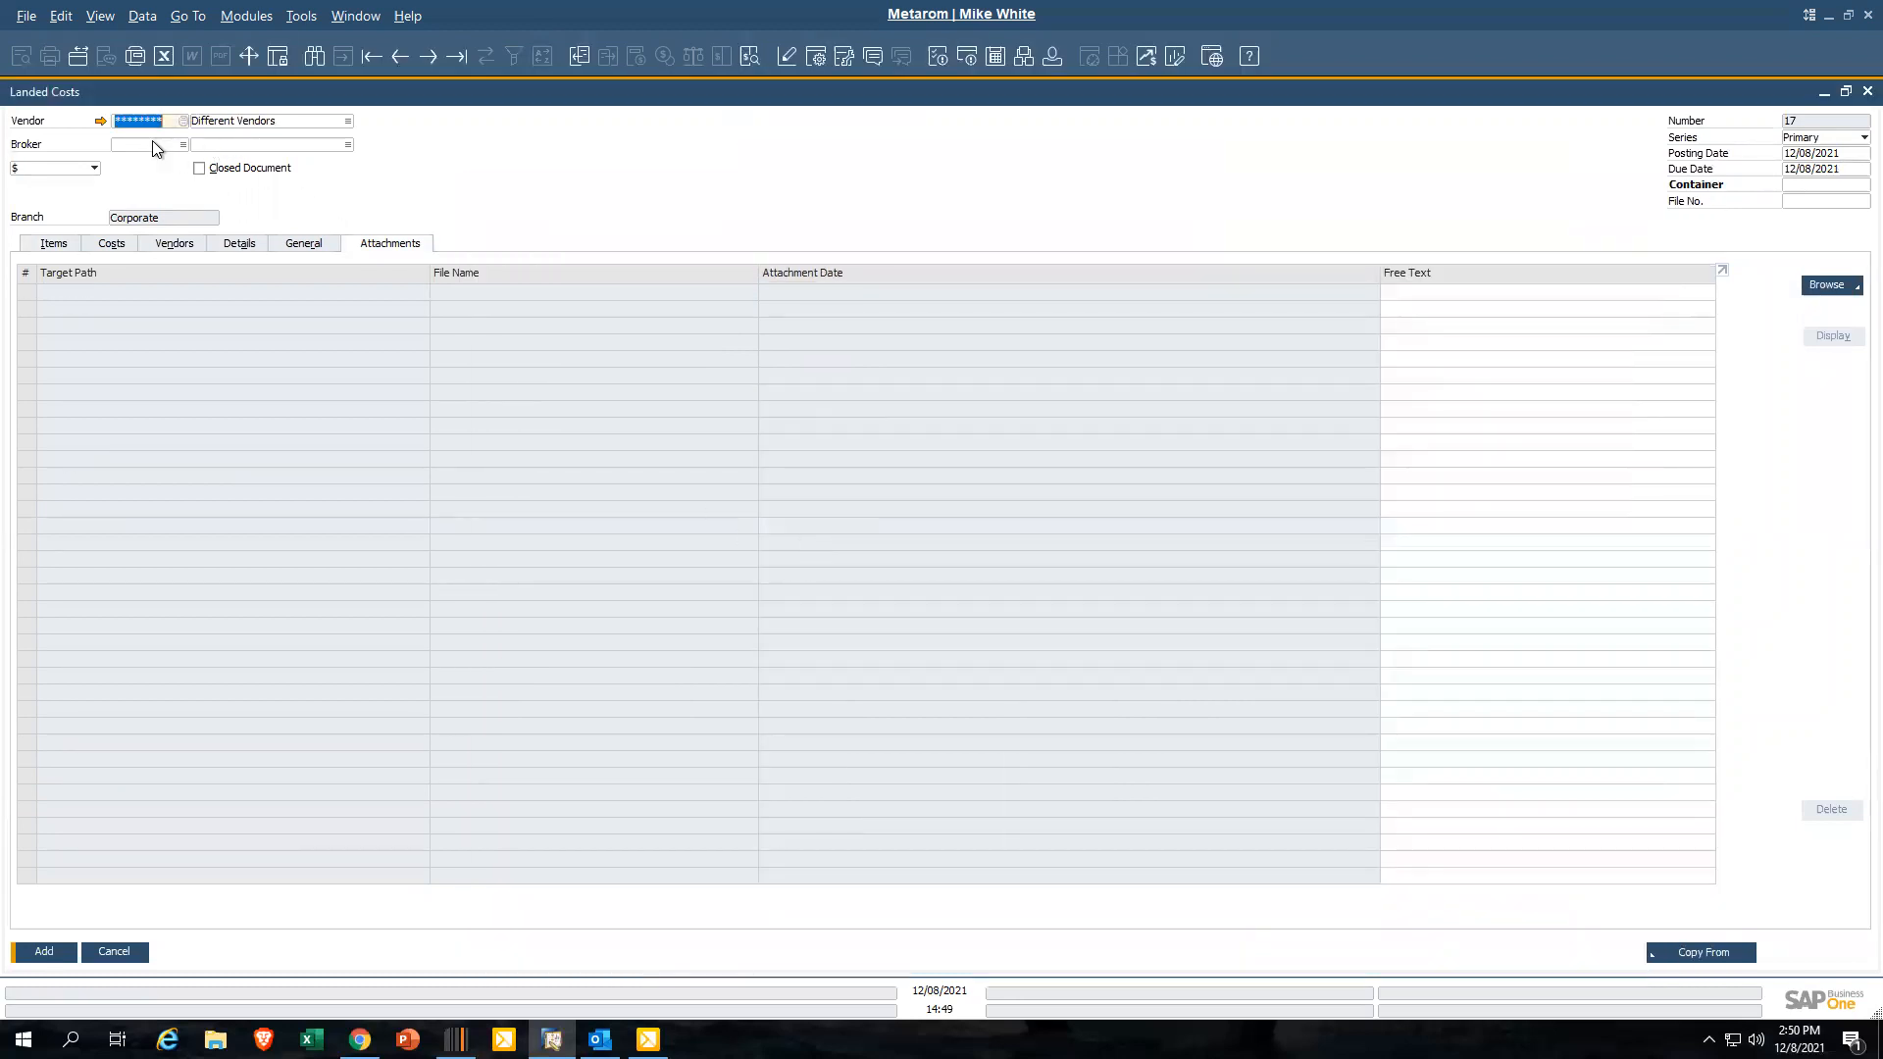
Enter fixed landed costs of $34 for Insurance, $112 for Duties and $1,000 for Container
click(113, 245)
click(54, 245)
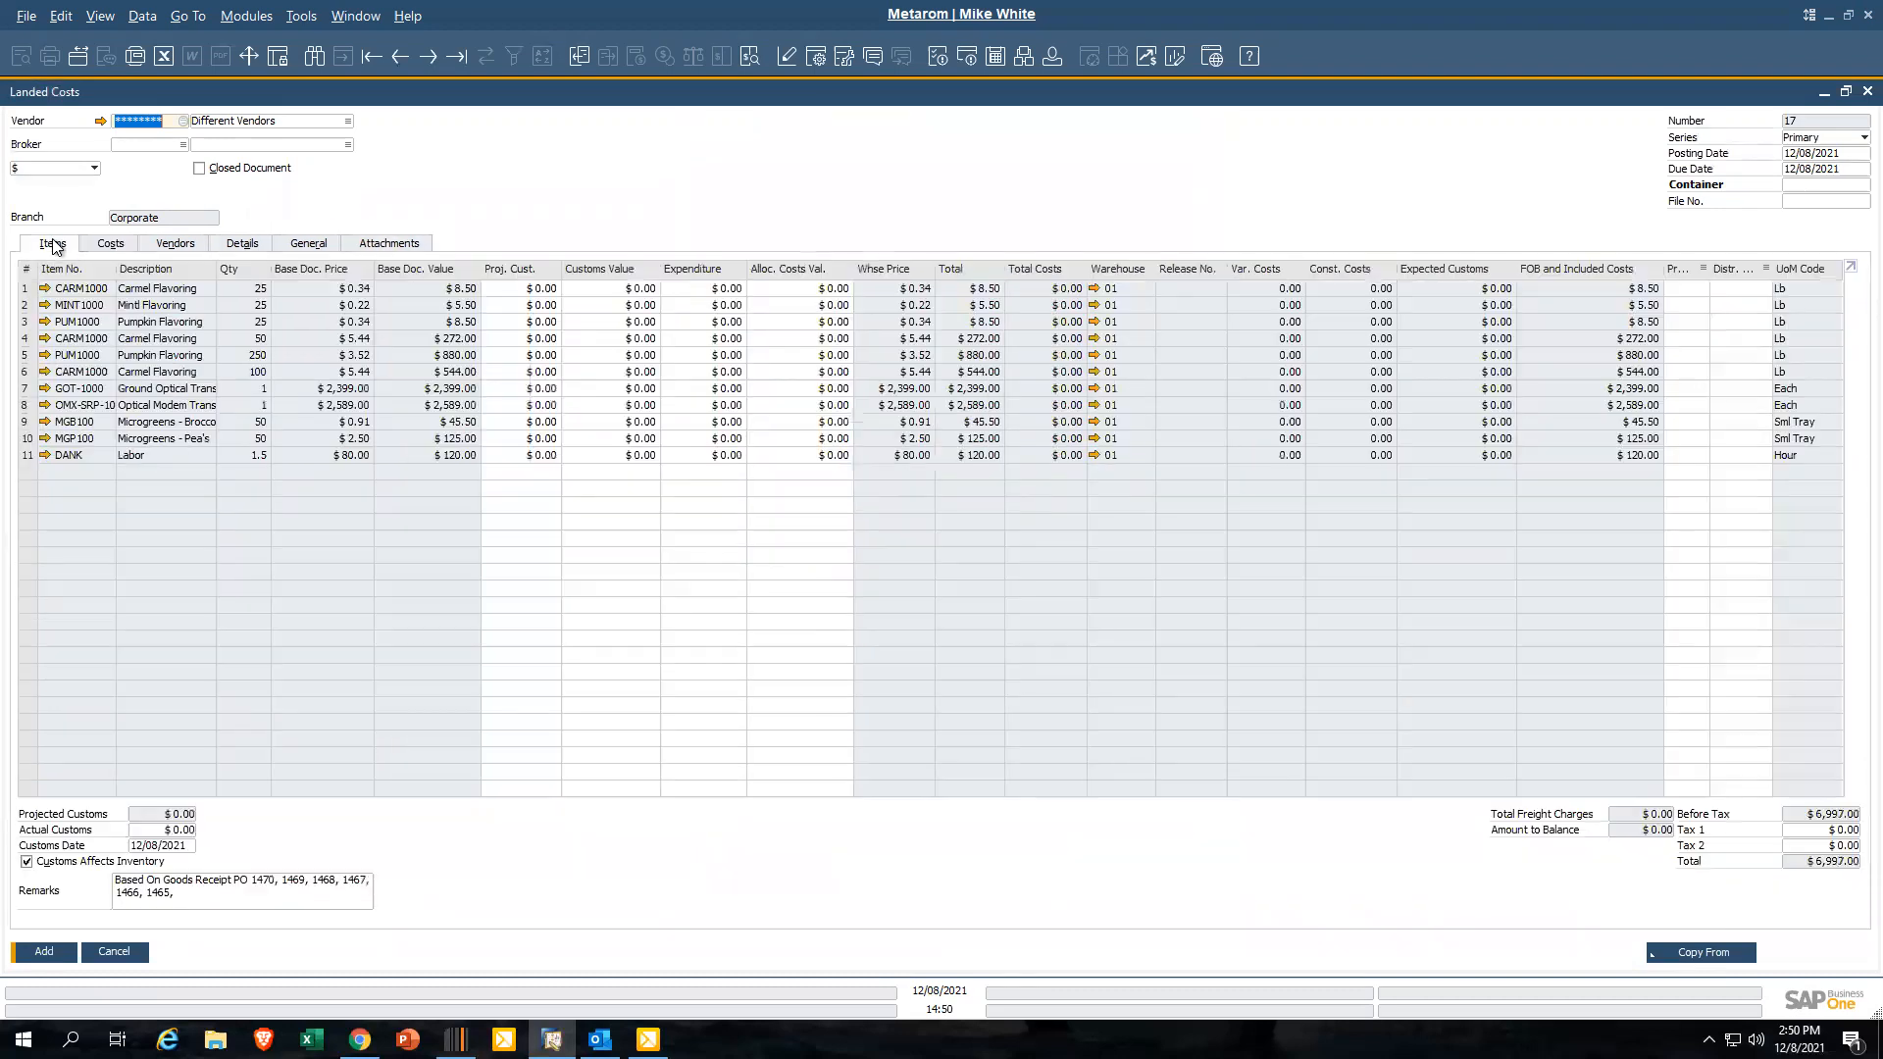
click(116, 249)
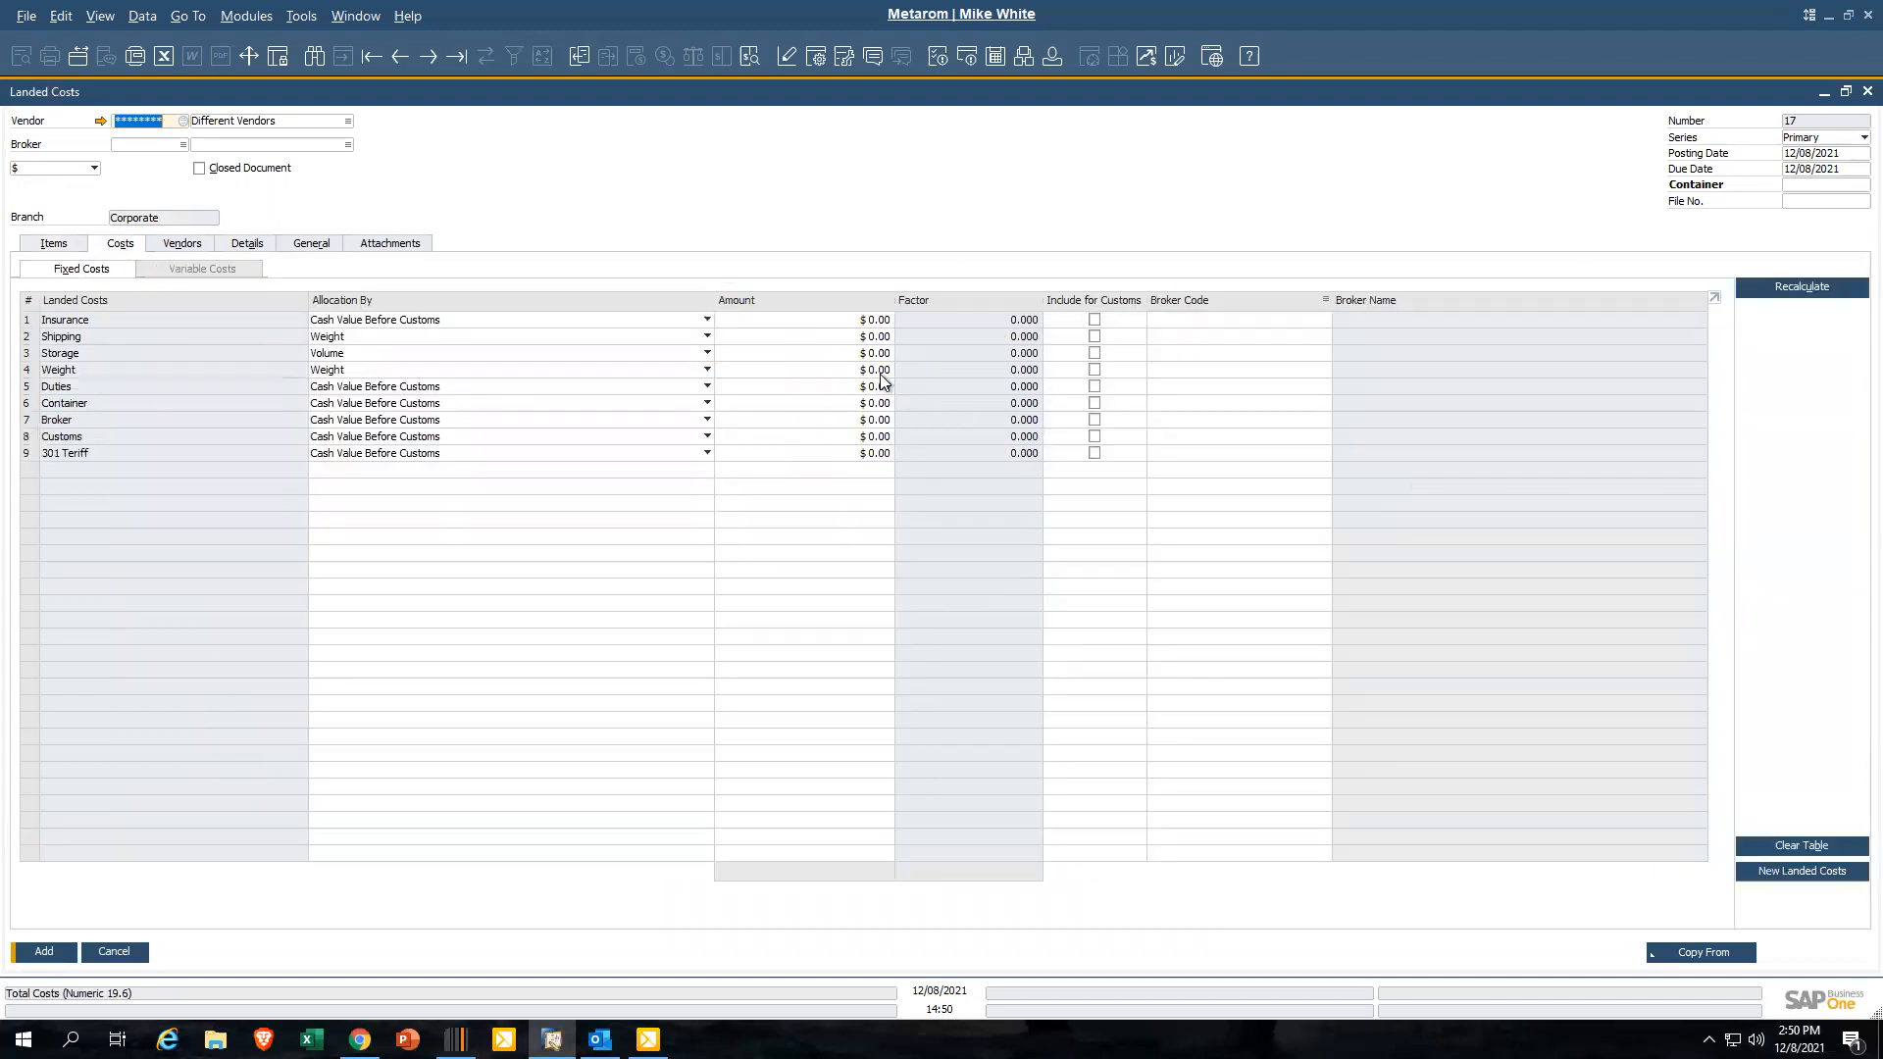
click(871, 325)
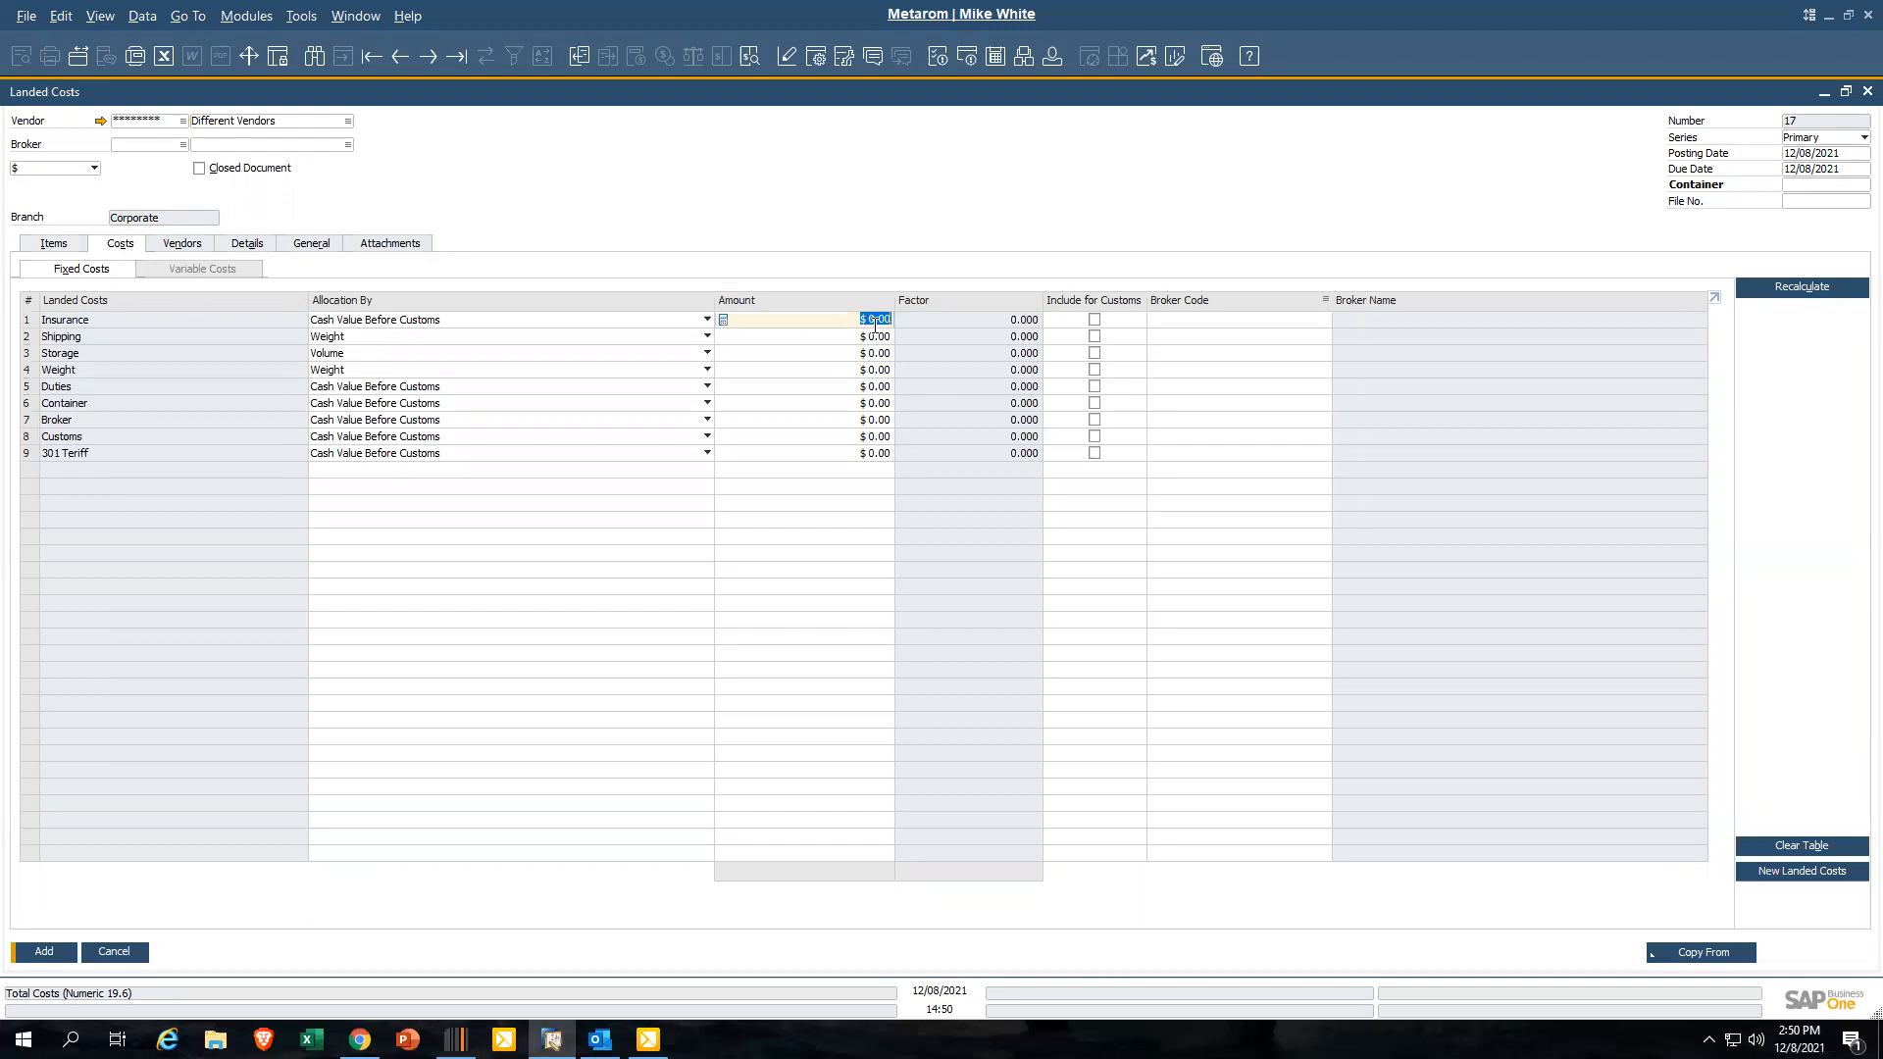
text(34)
click(863, 386)
text(112)
key(Down)
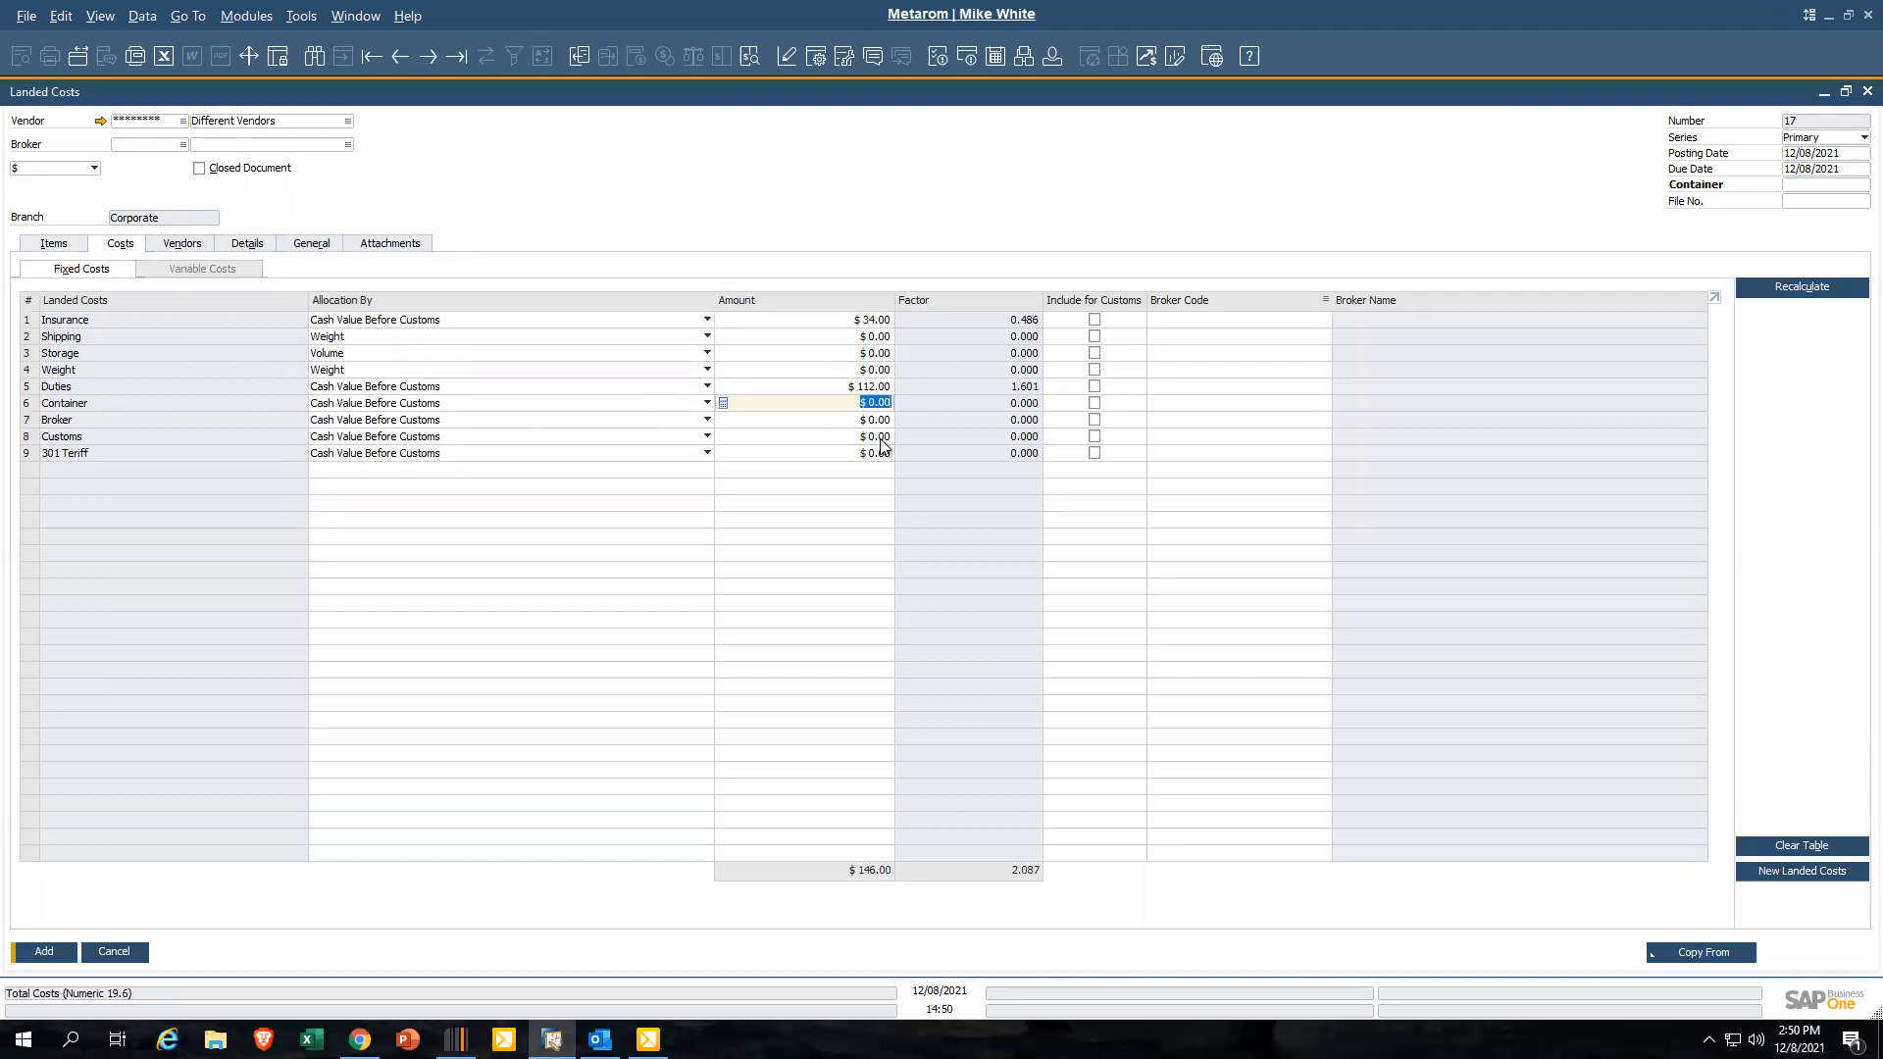
text(1000)
key(Tab)
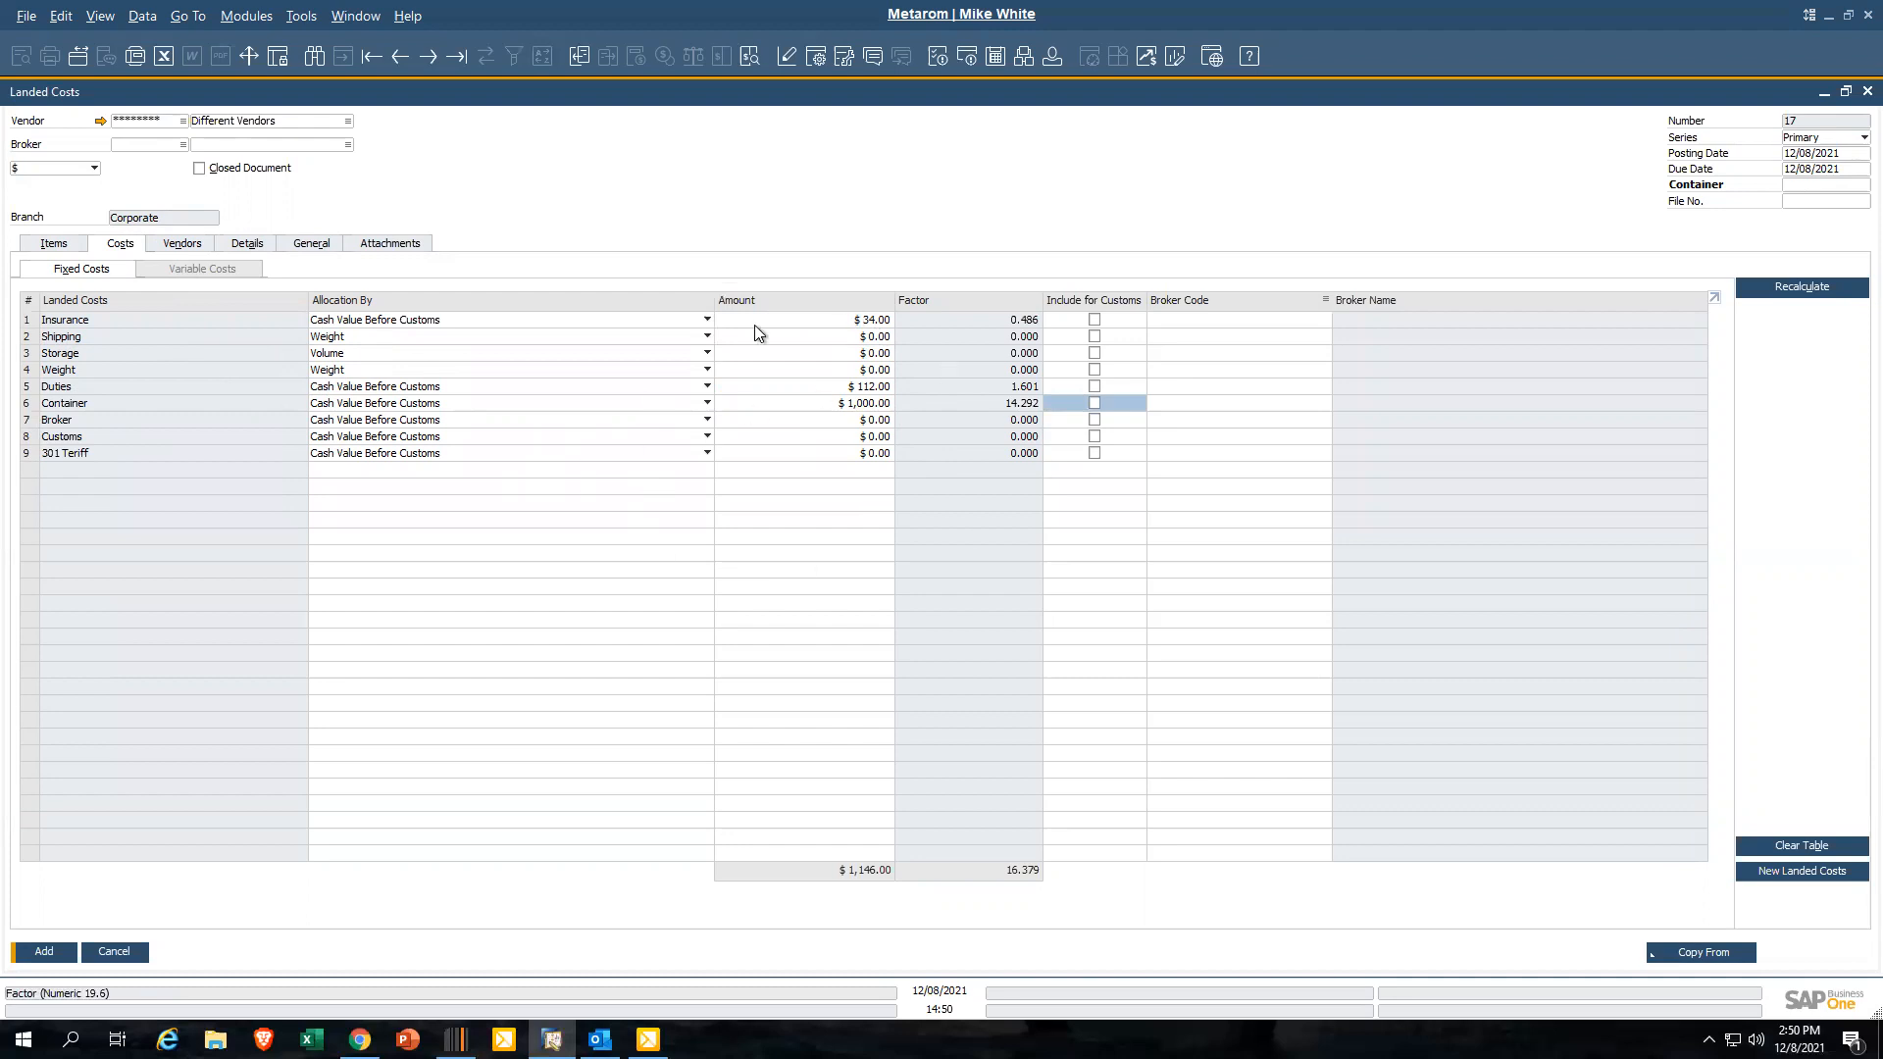
Review the landed cost types setup without changes, and check how the fixed costs are allocated across the items
click(1810, 871)
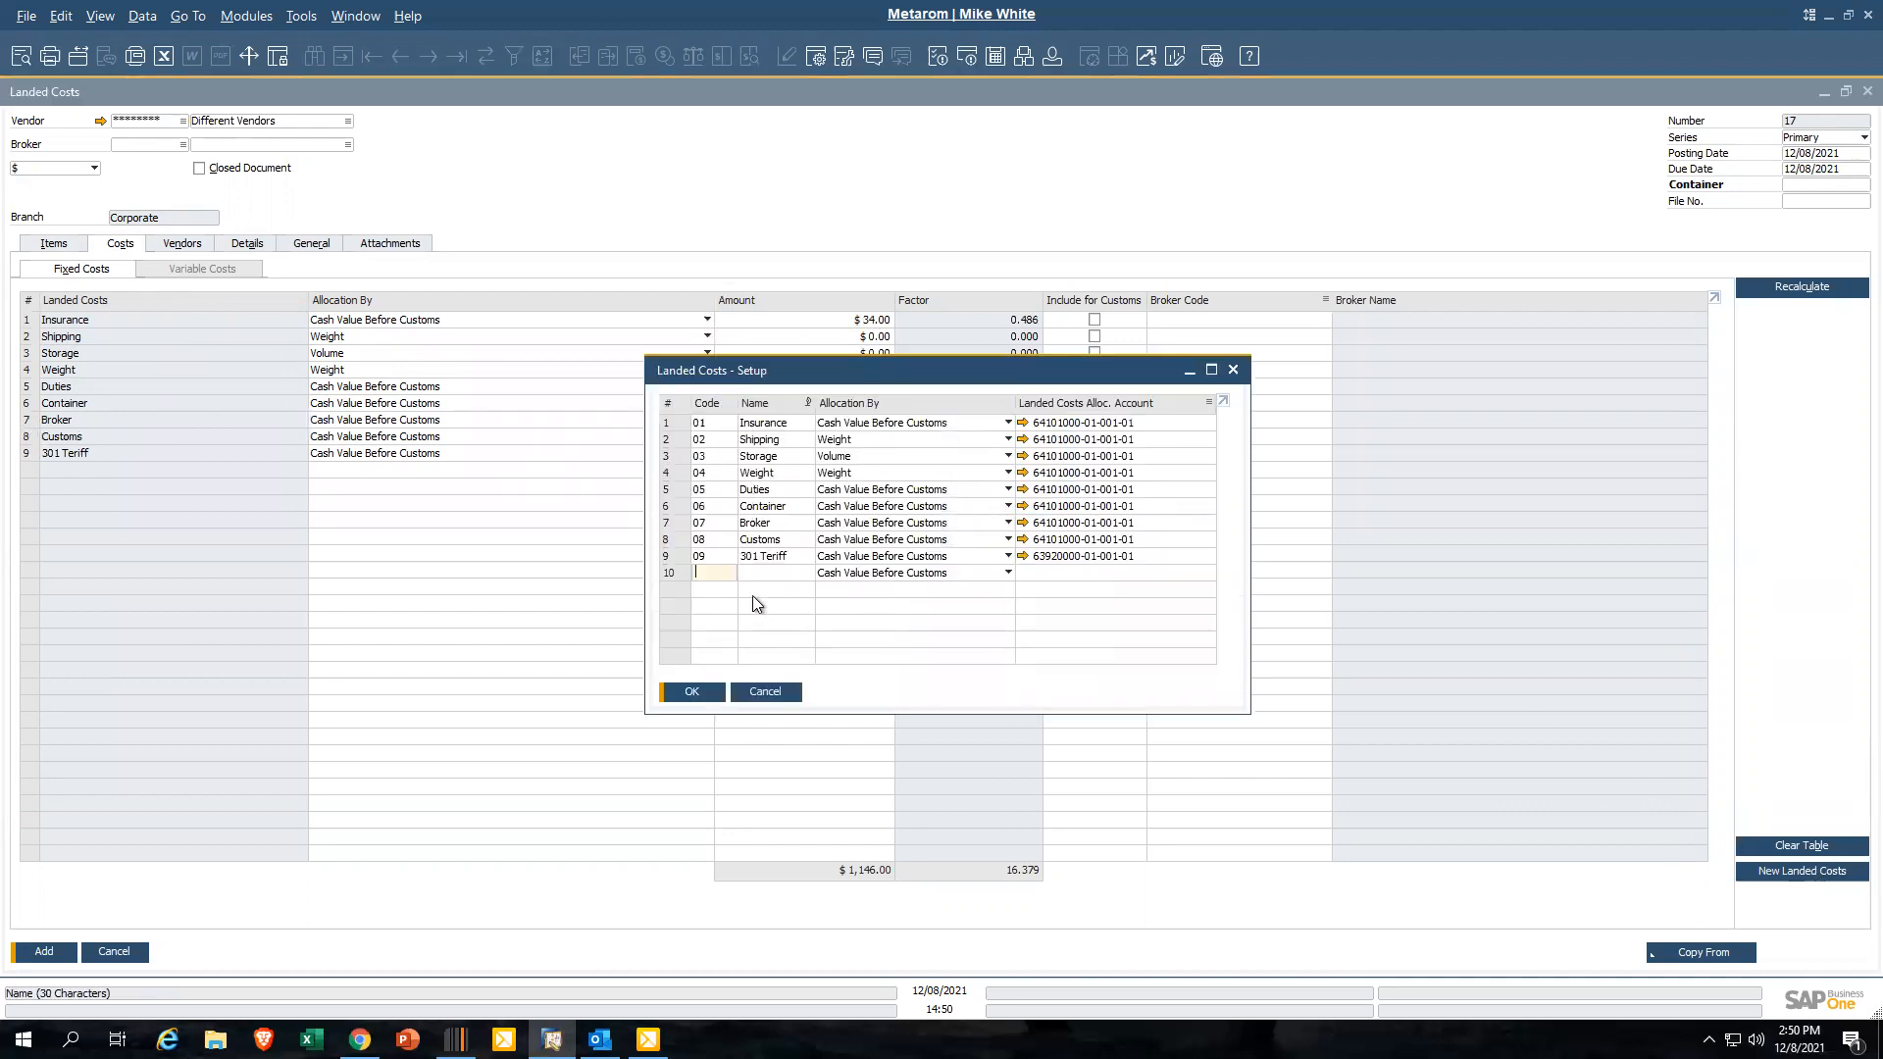
click(775, 693)
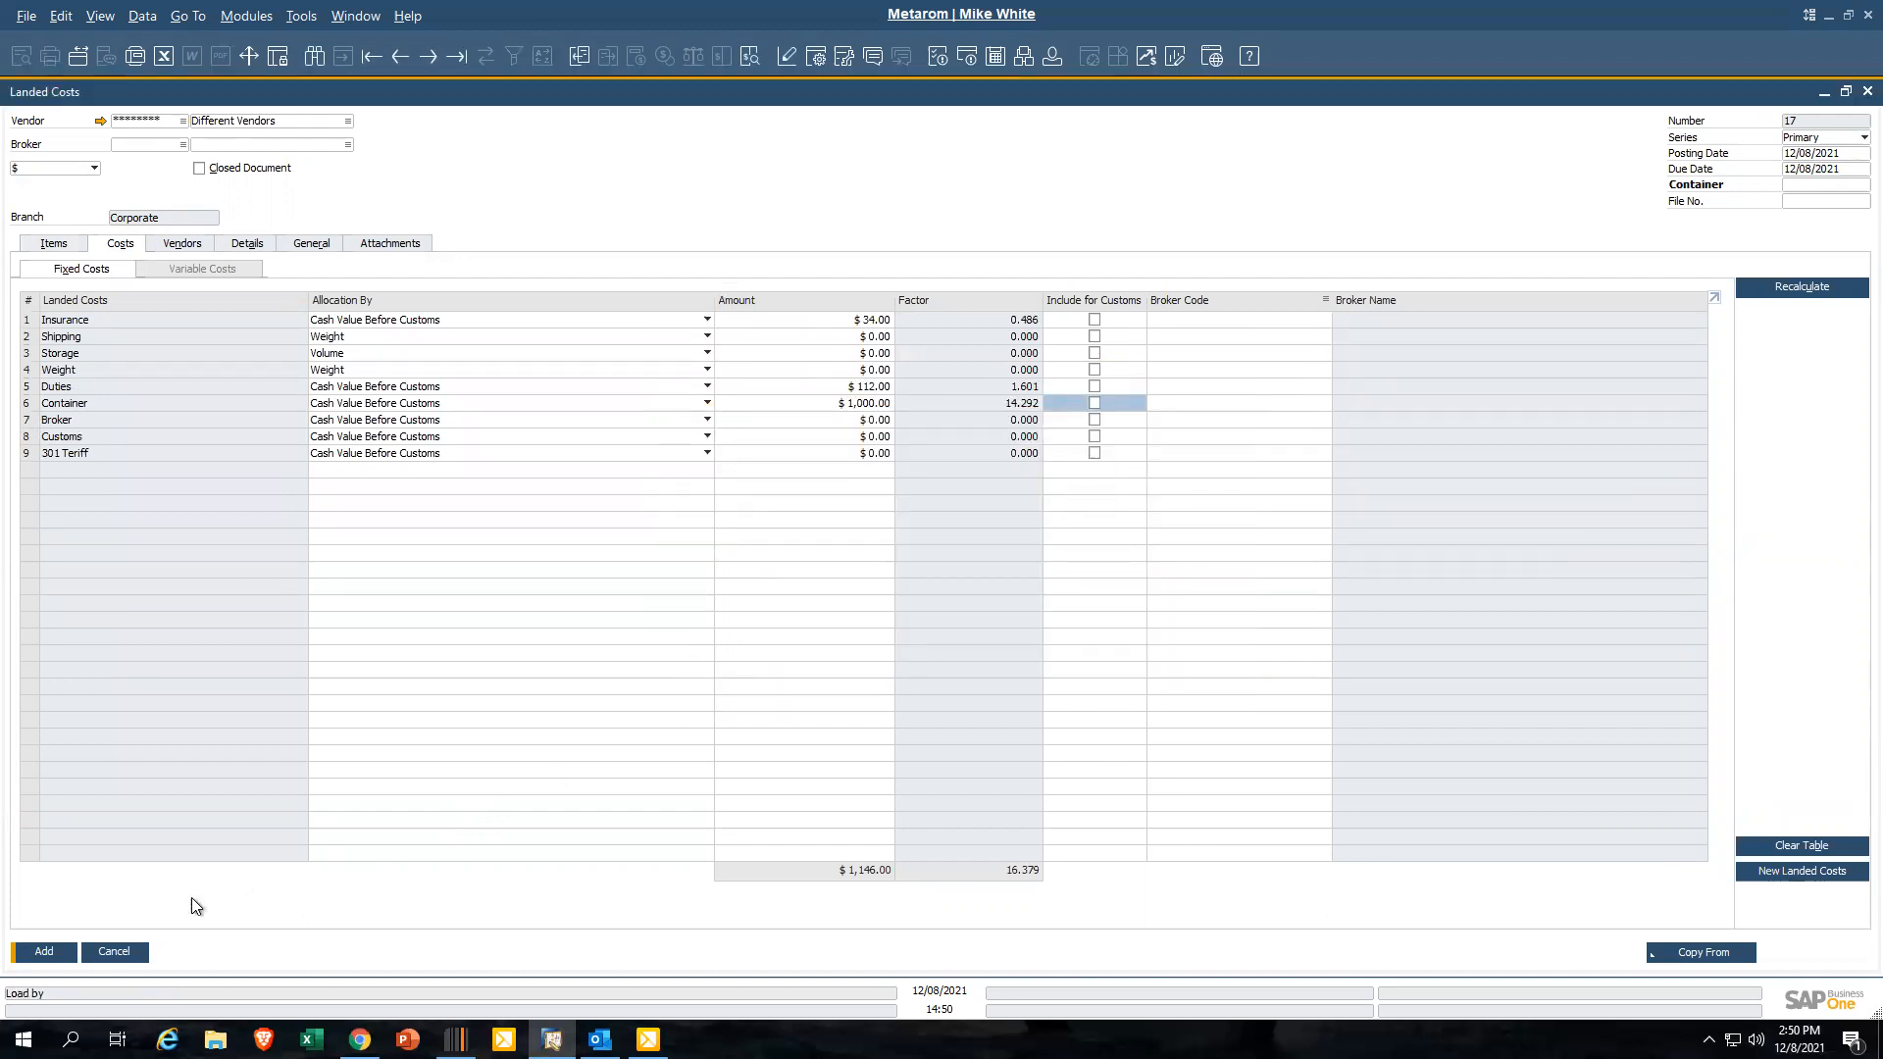
click(59, 243)
click(27, 861)
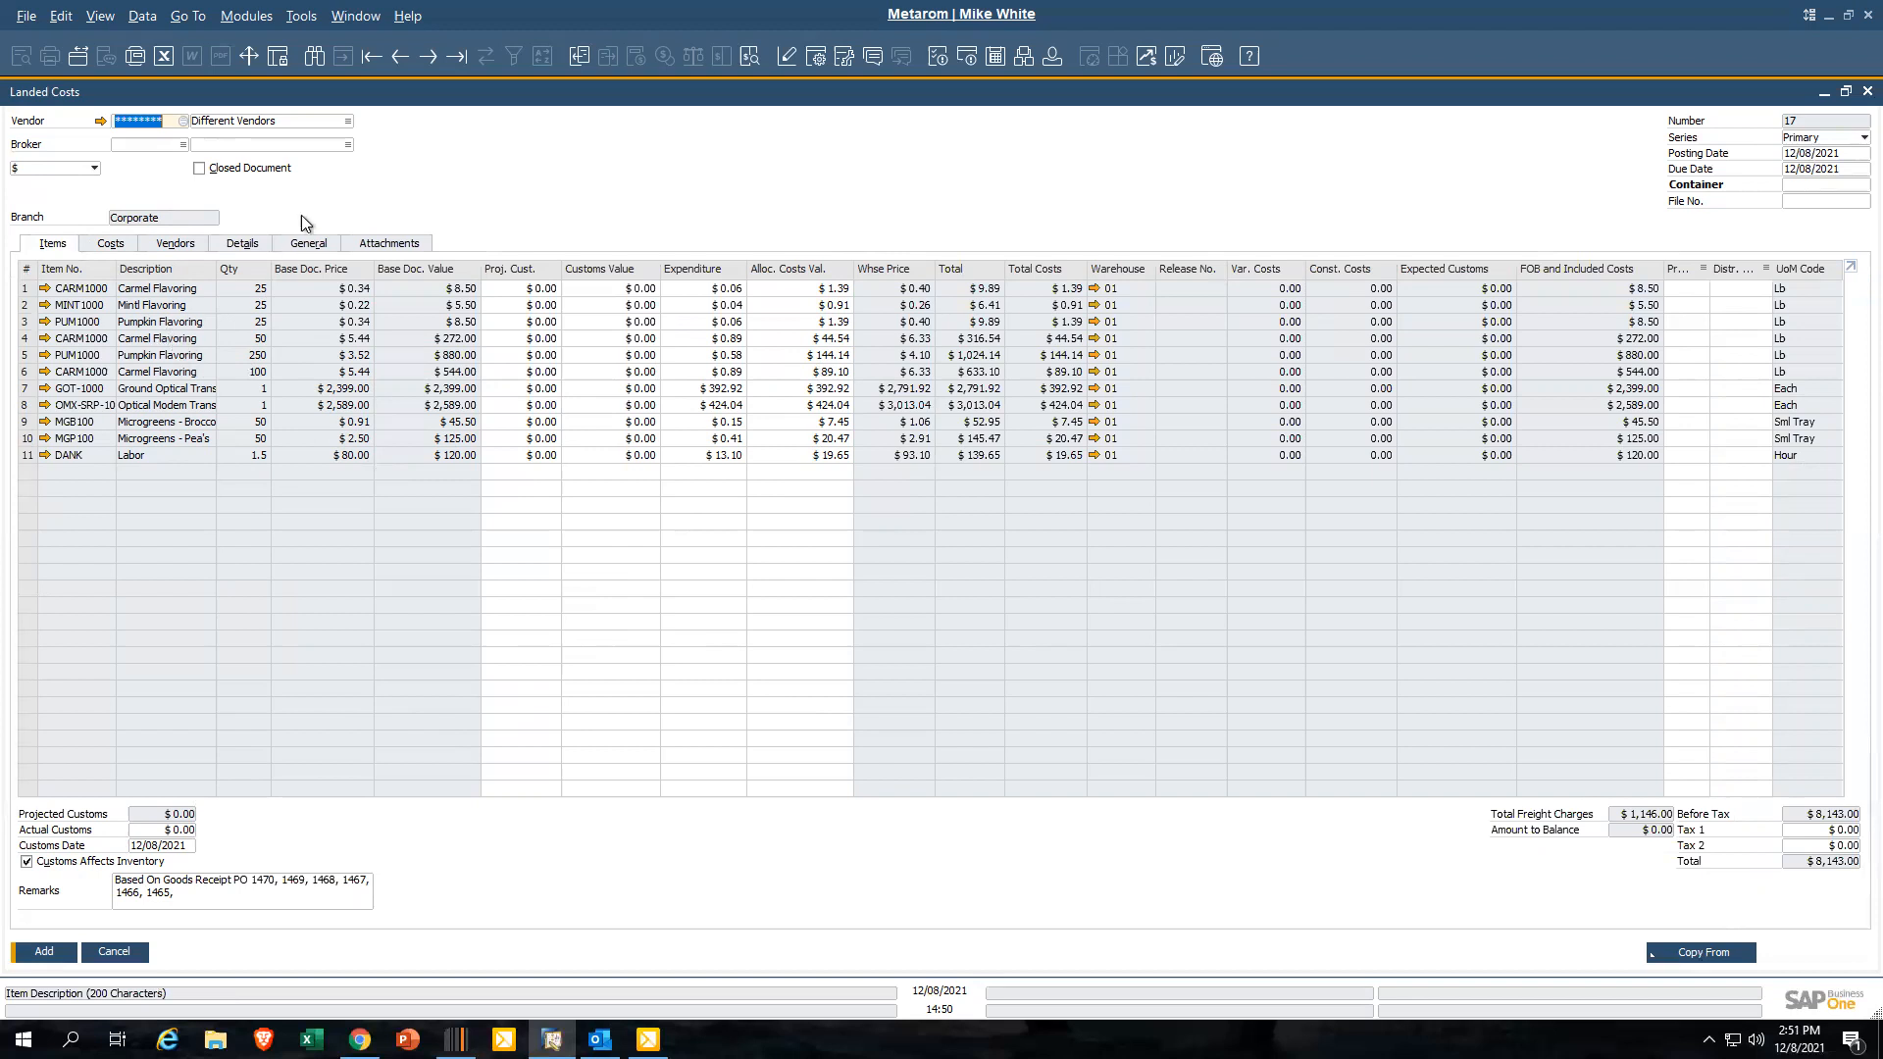
click(113, 247)
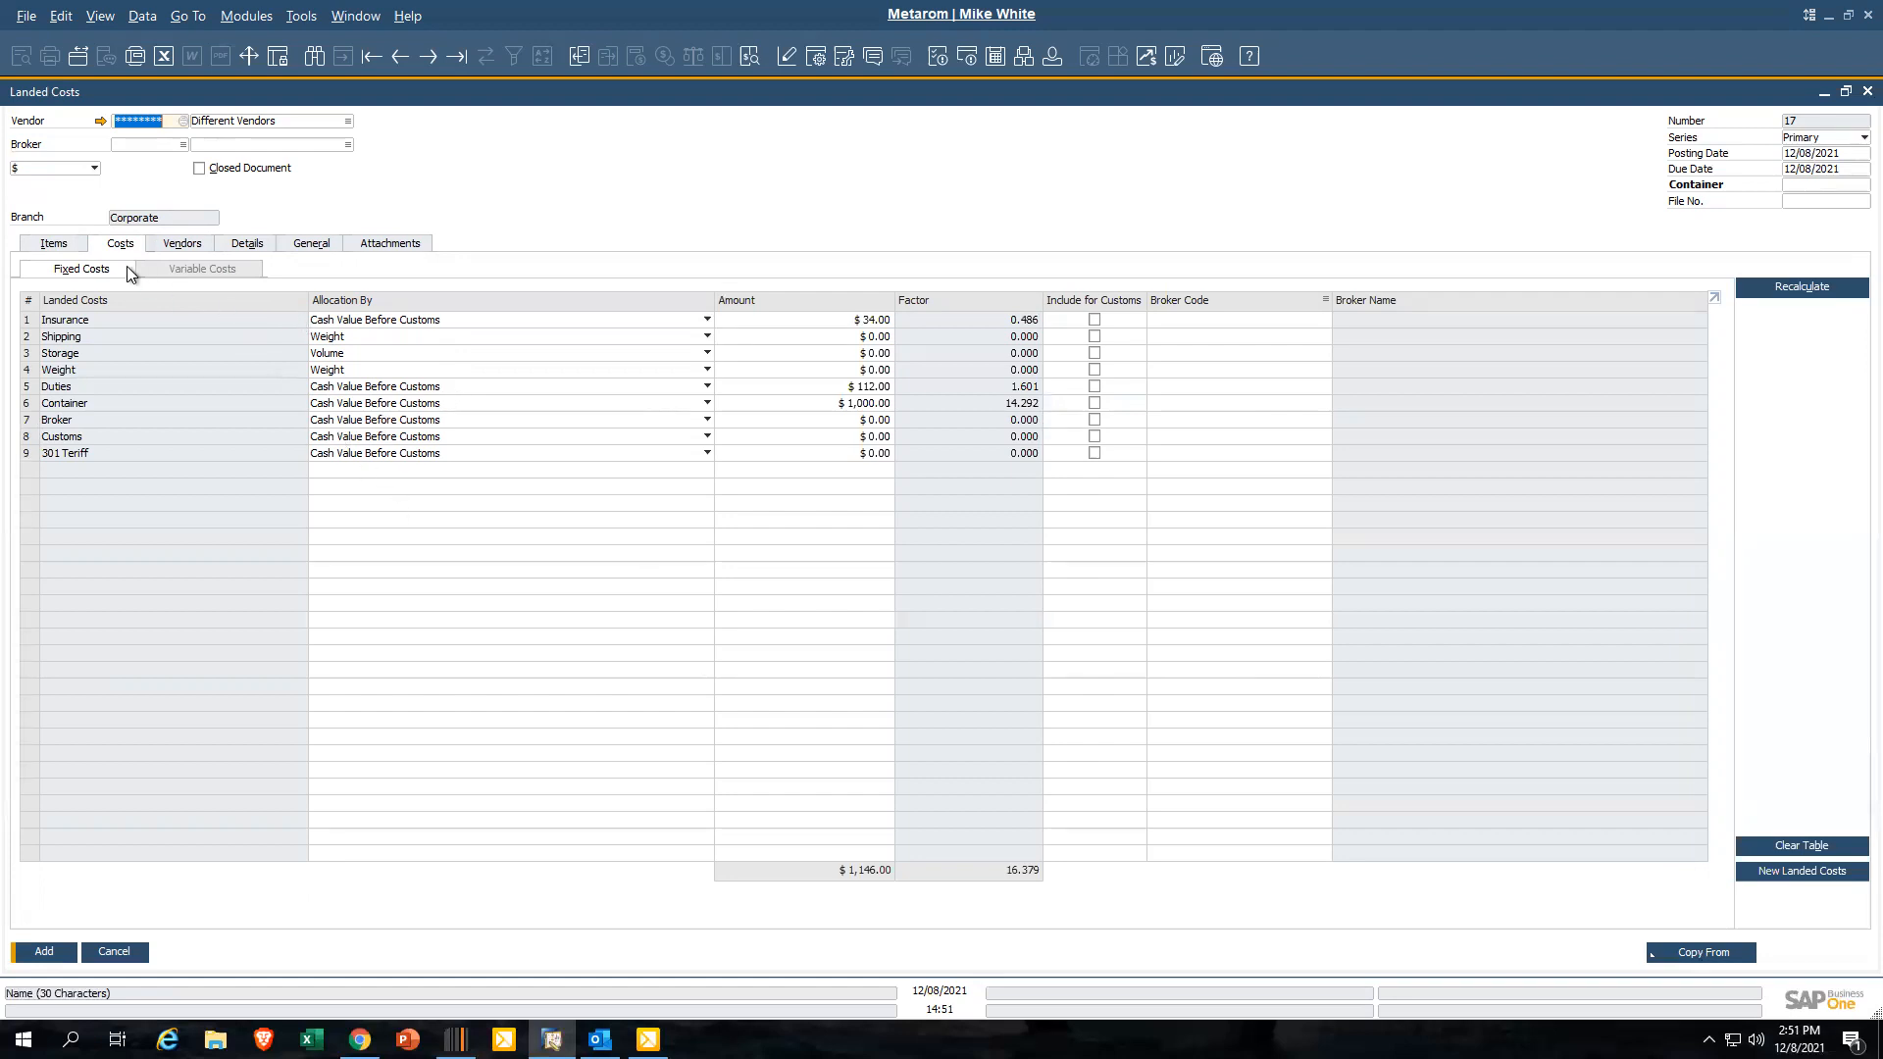
click(65, 244)
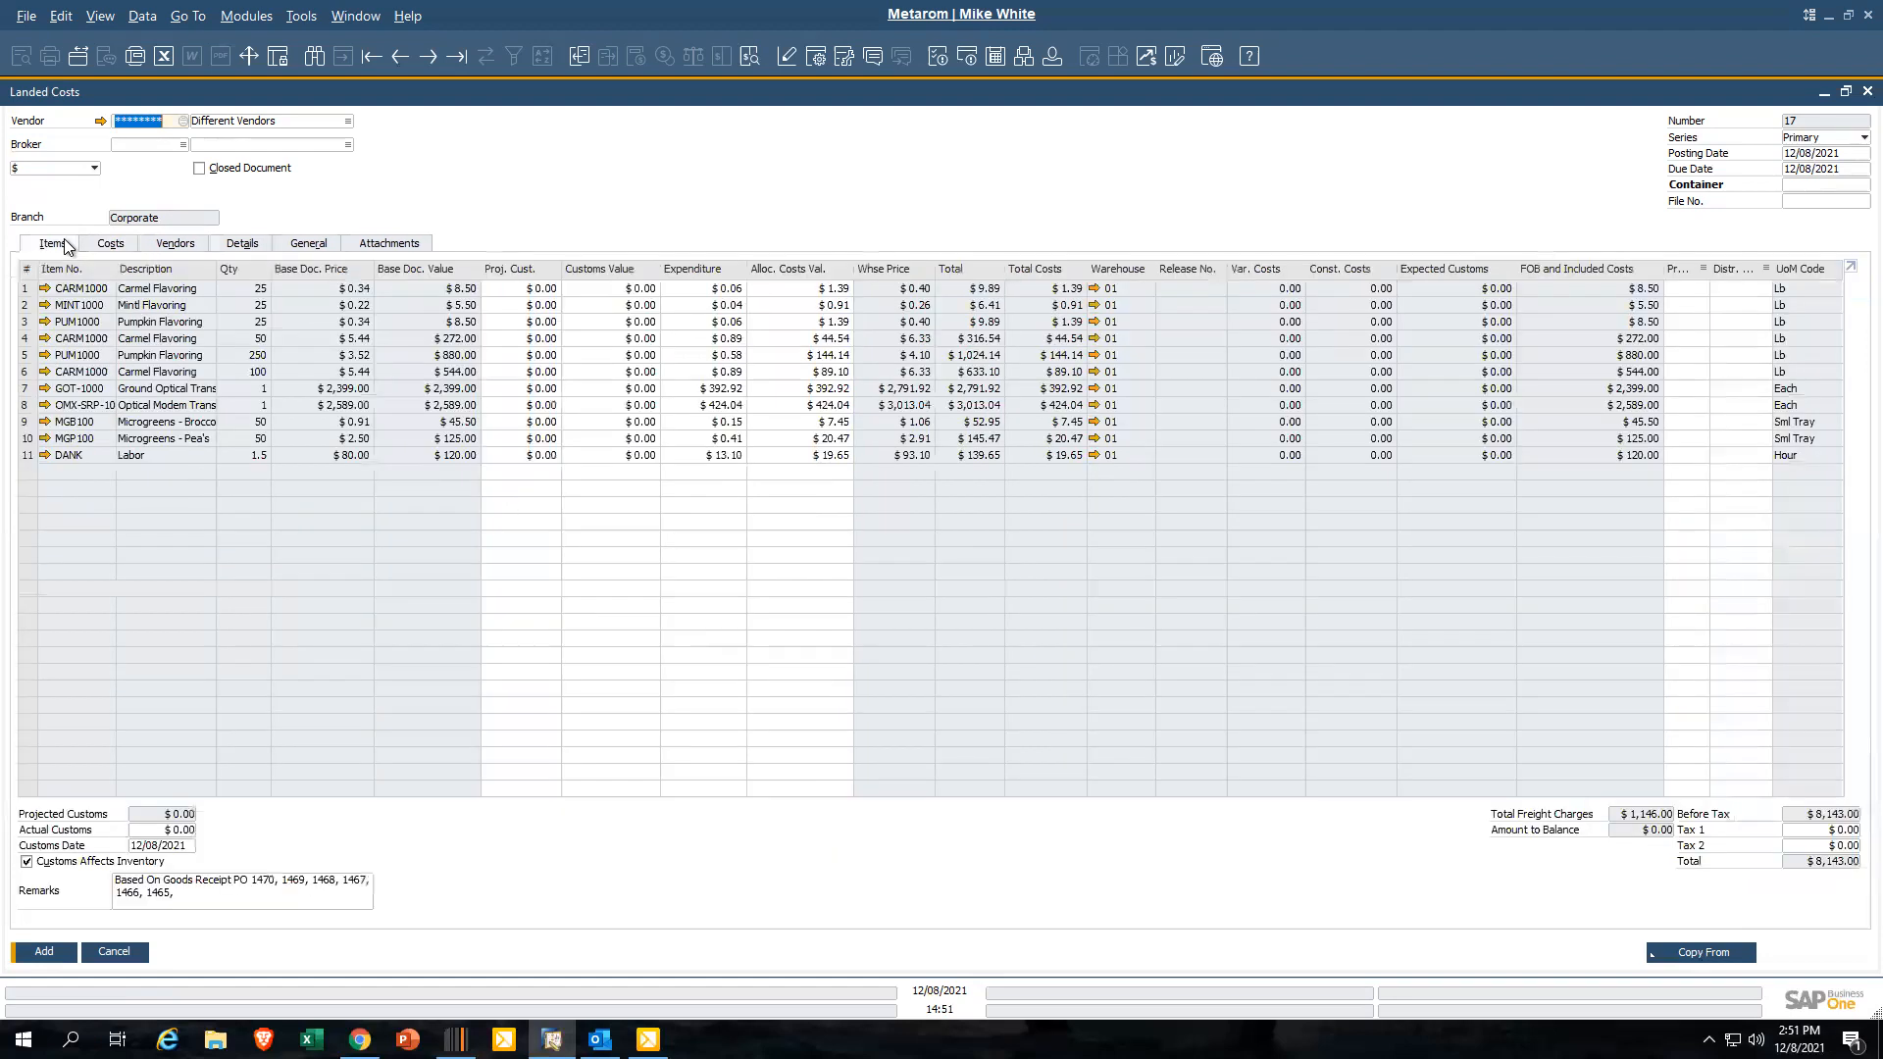
Add the Landed Costs document to the system and display it again as the last record
click(45, 952)
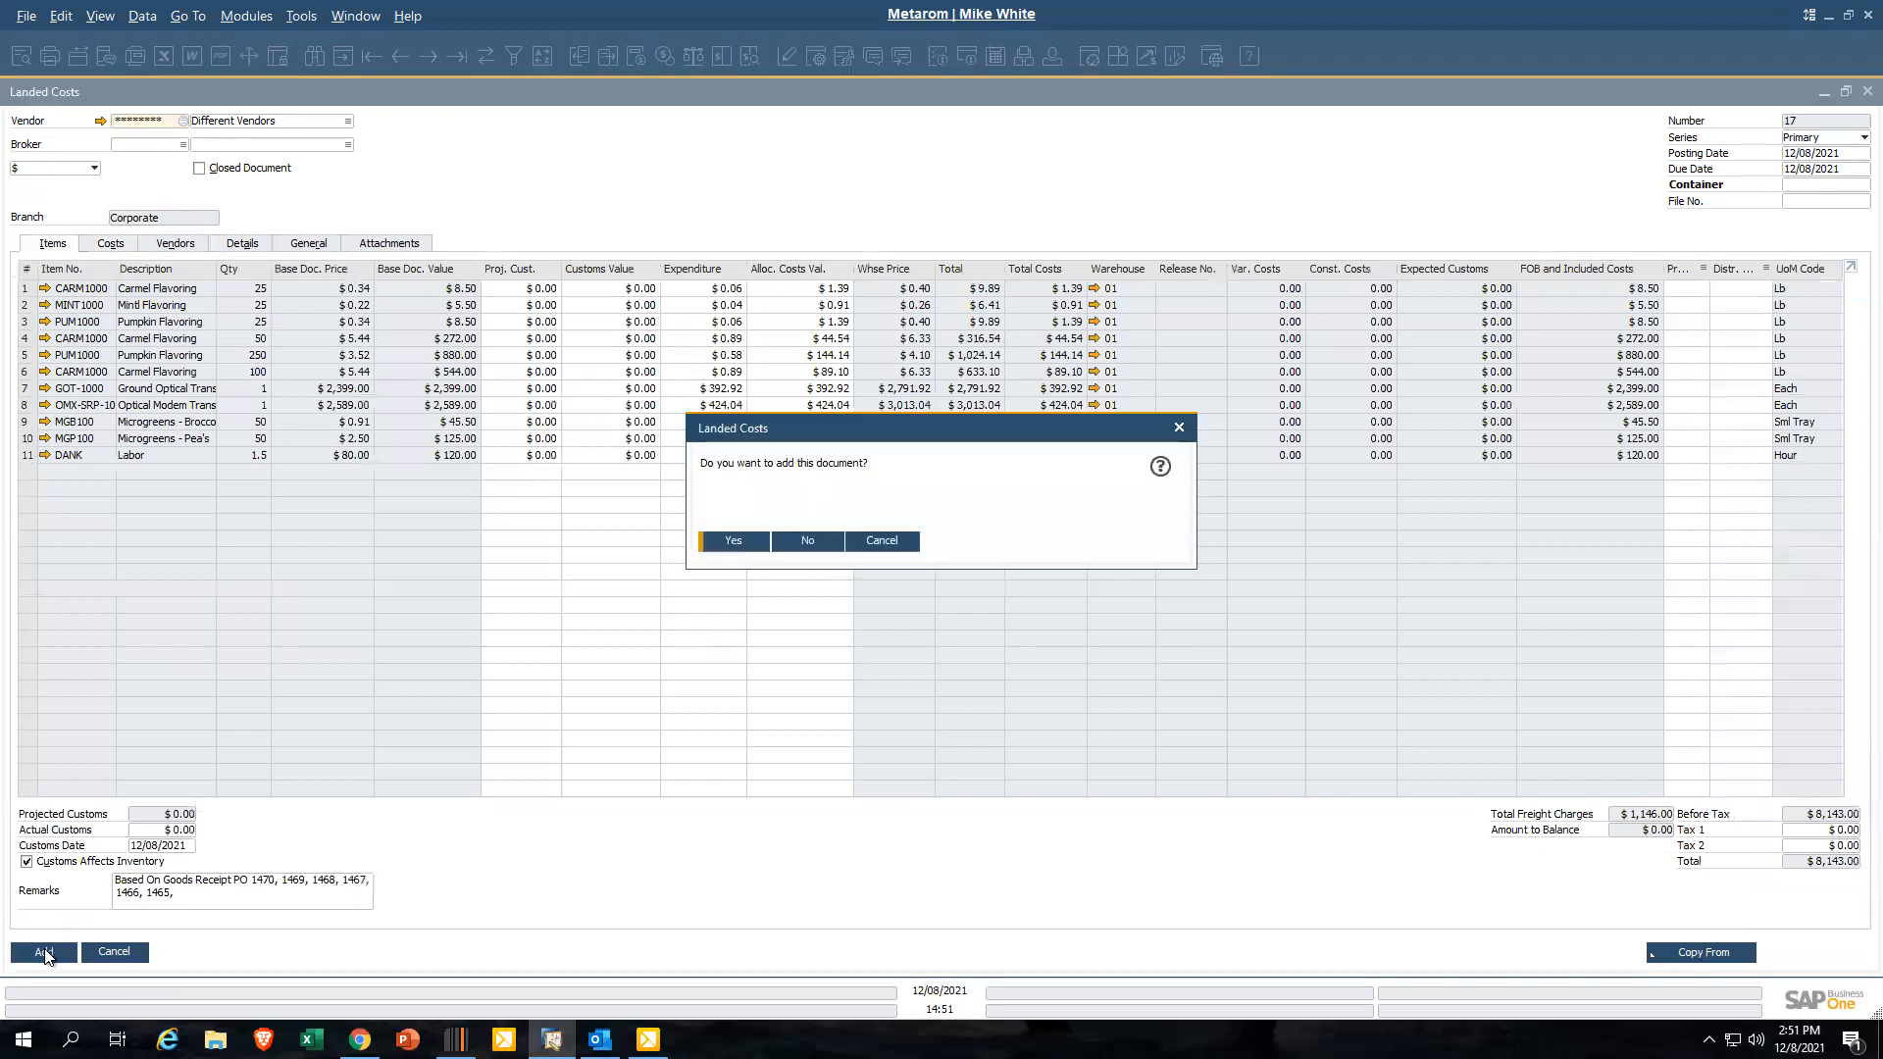
click(733, 540)
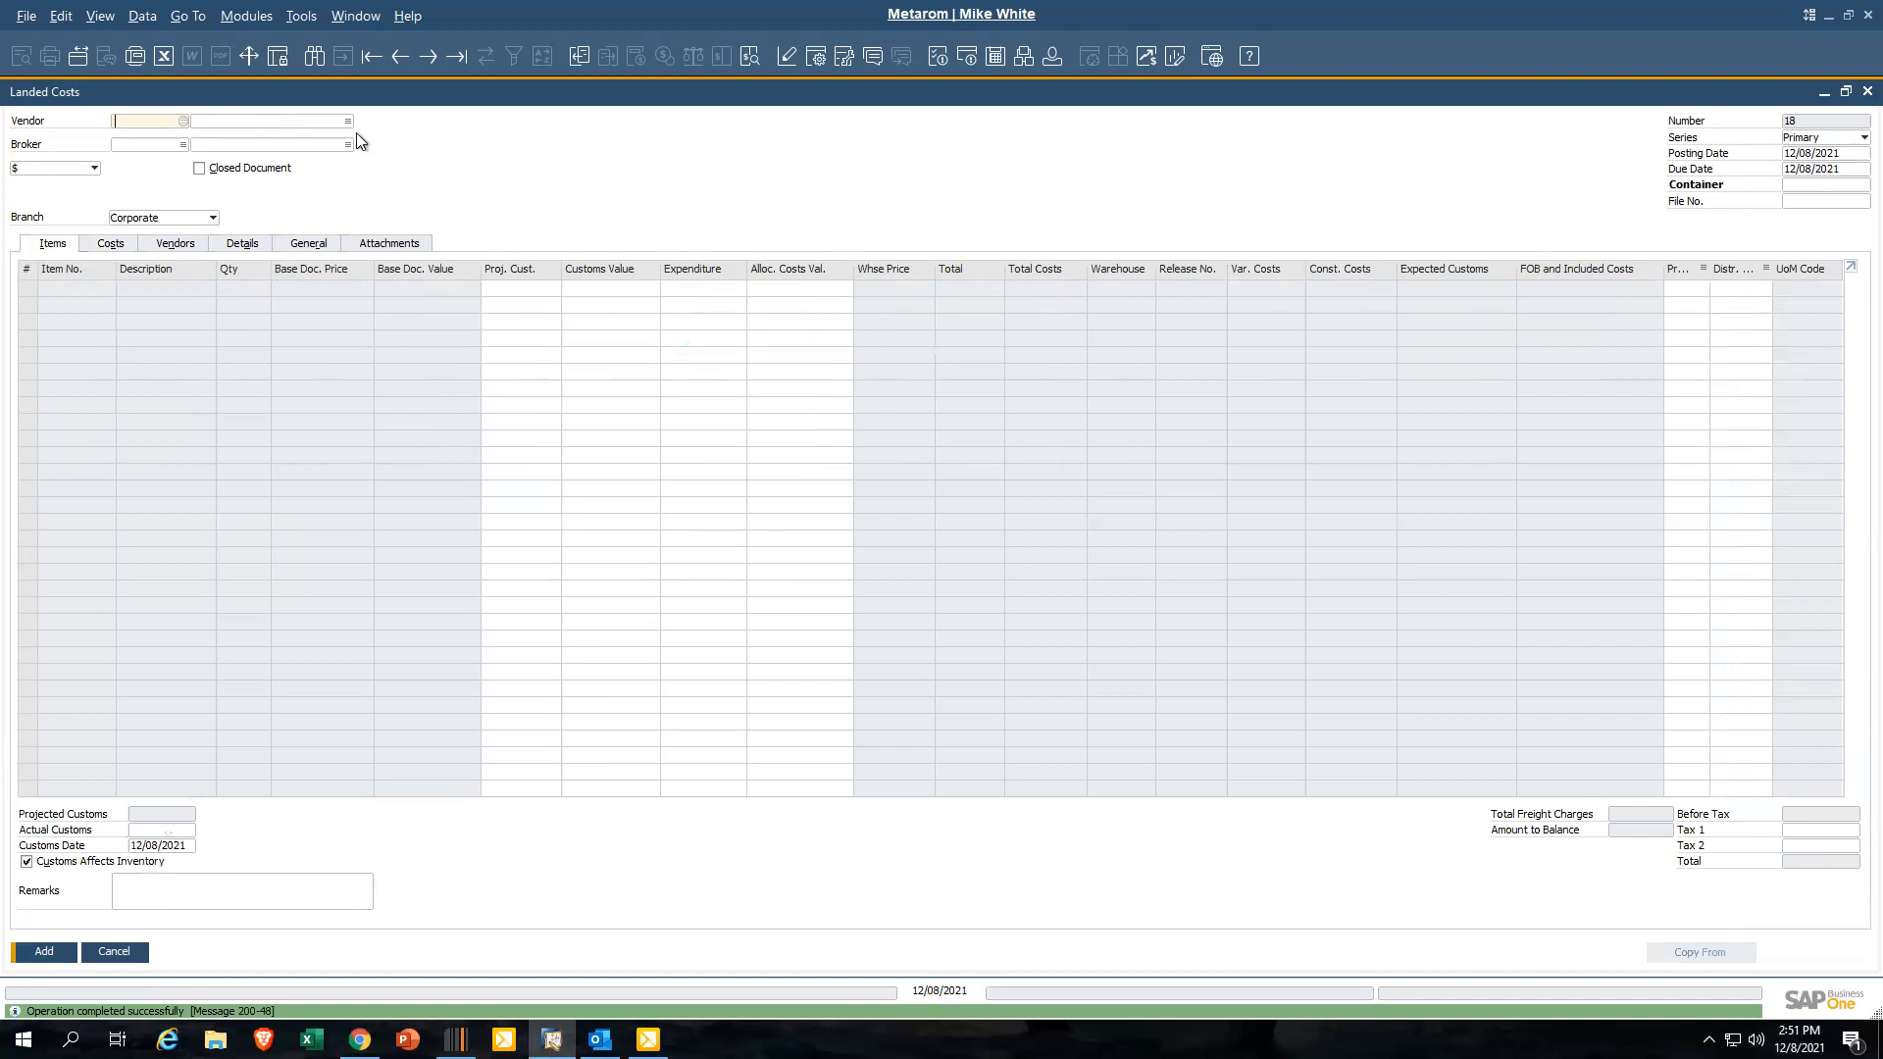
click(457, 56)
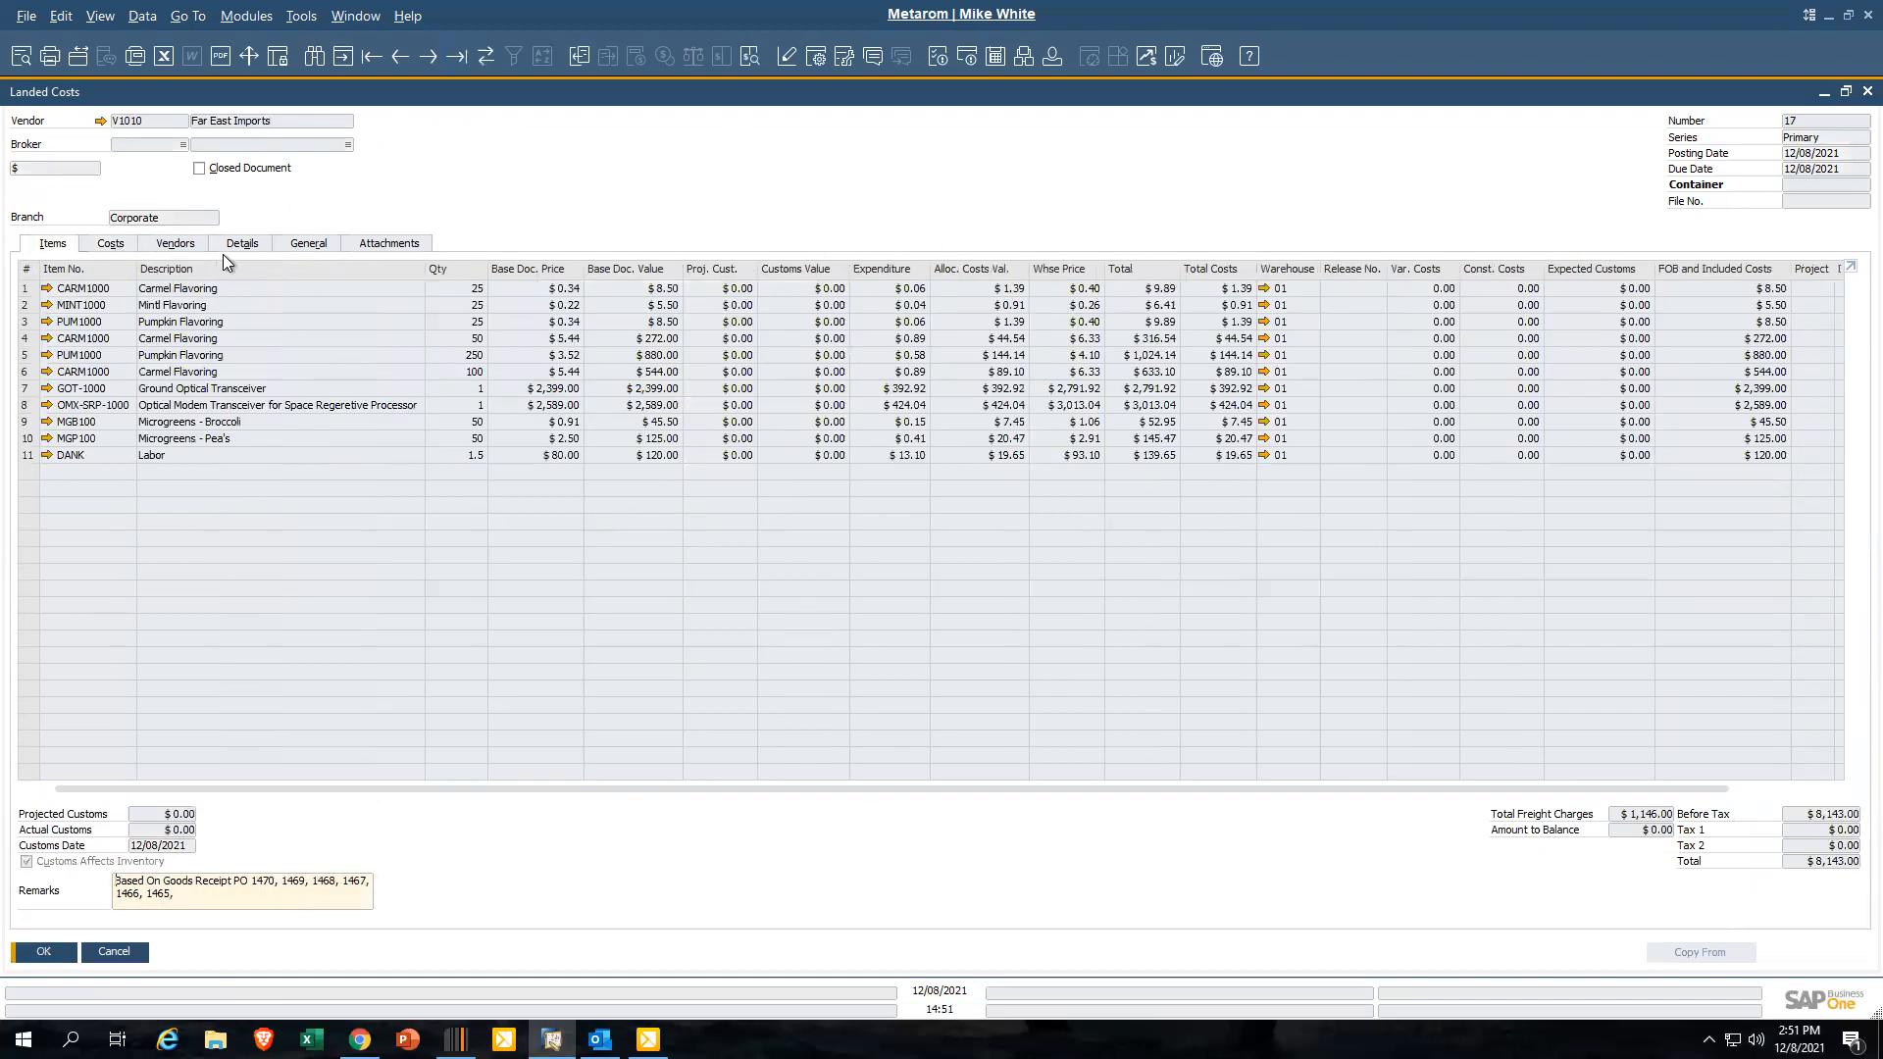
Examine the journal entry linked to the posted Landed Costs document, and close both windows
click(306, 244)
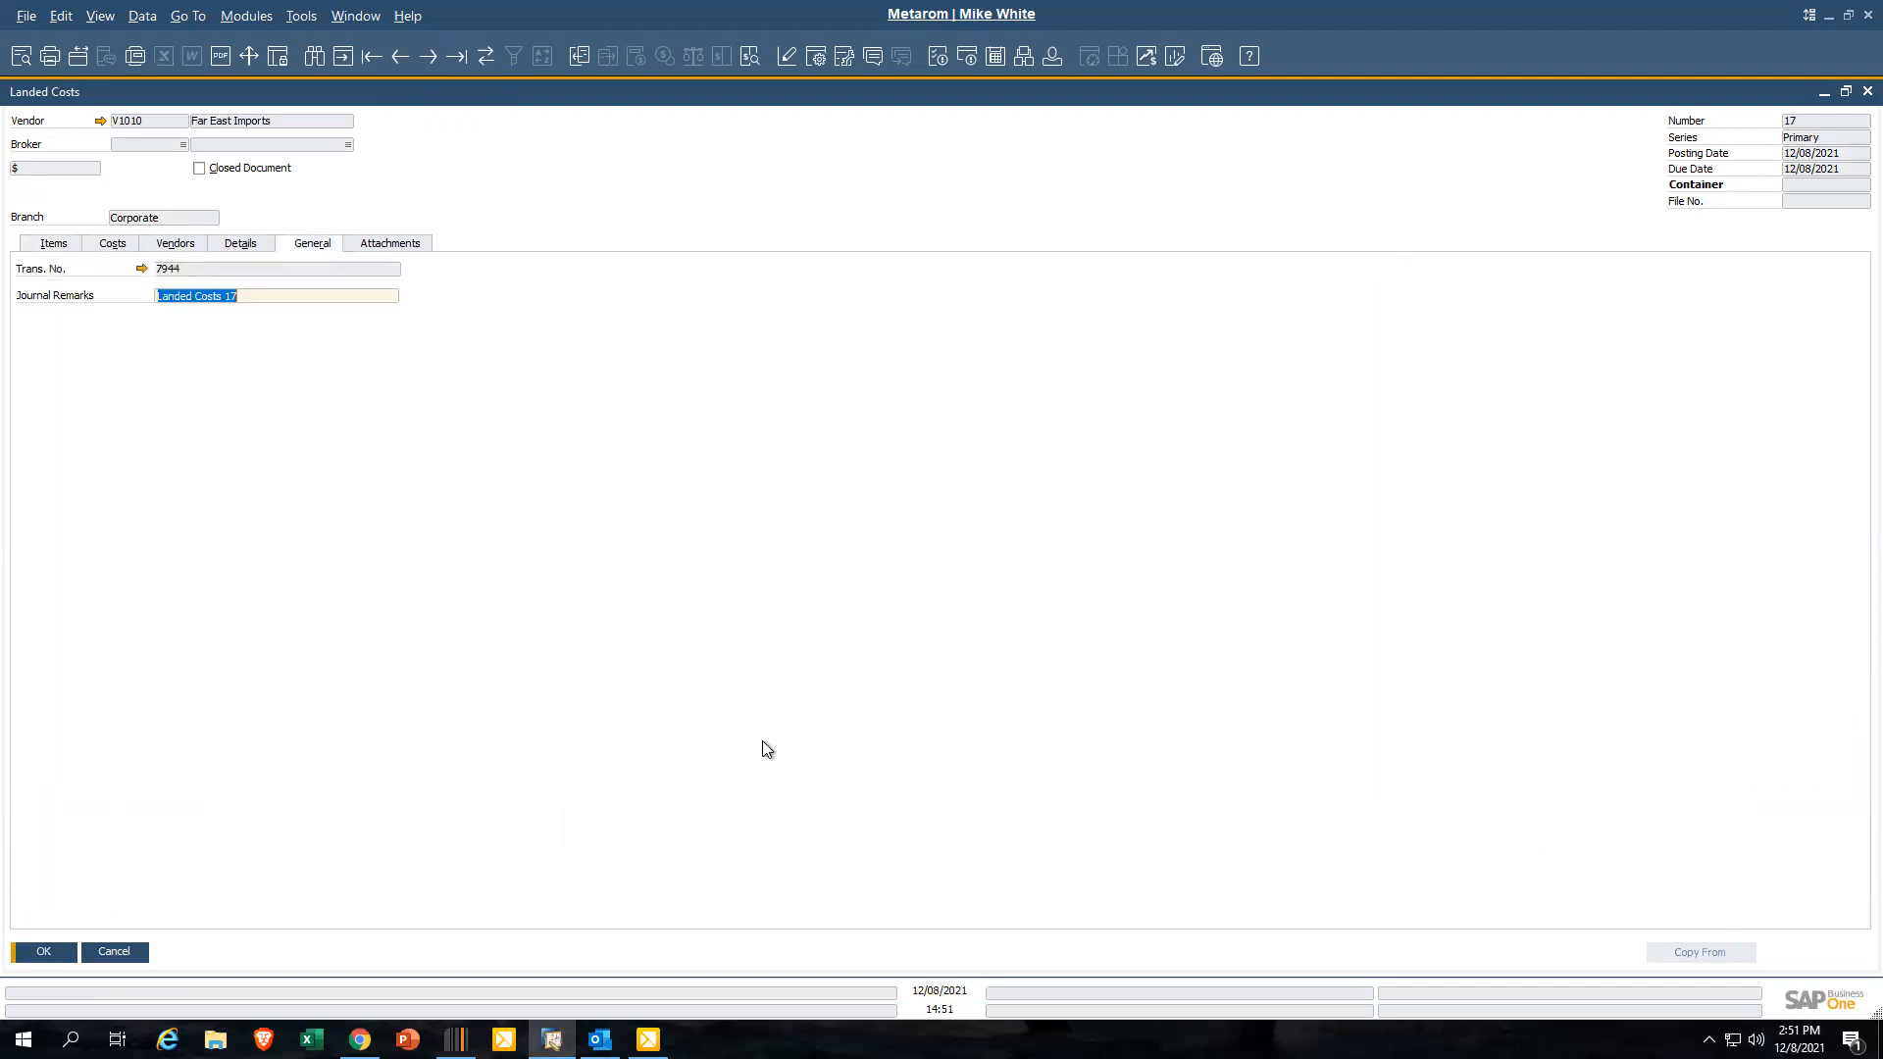
click(142, 268)
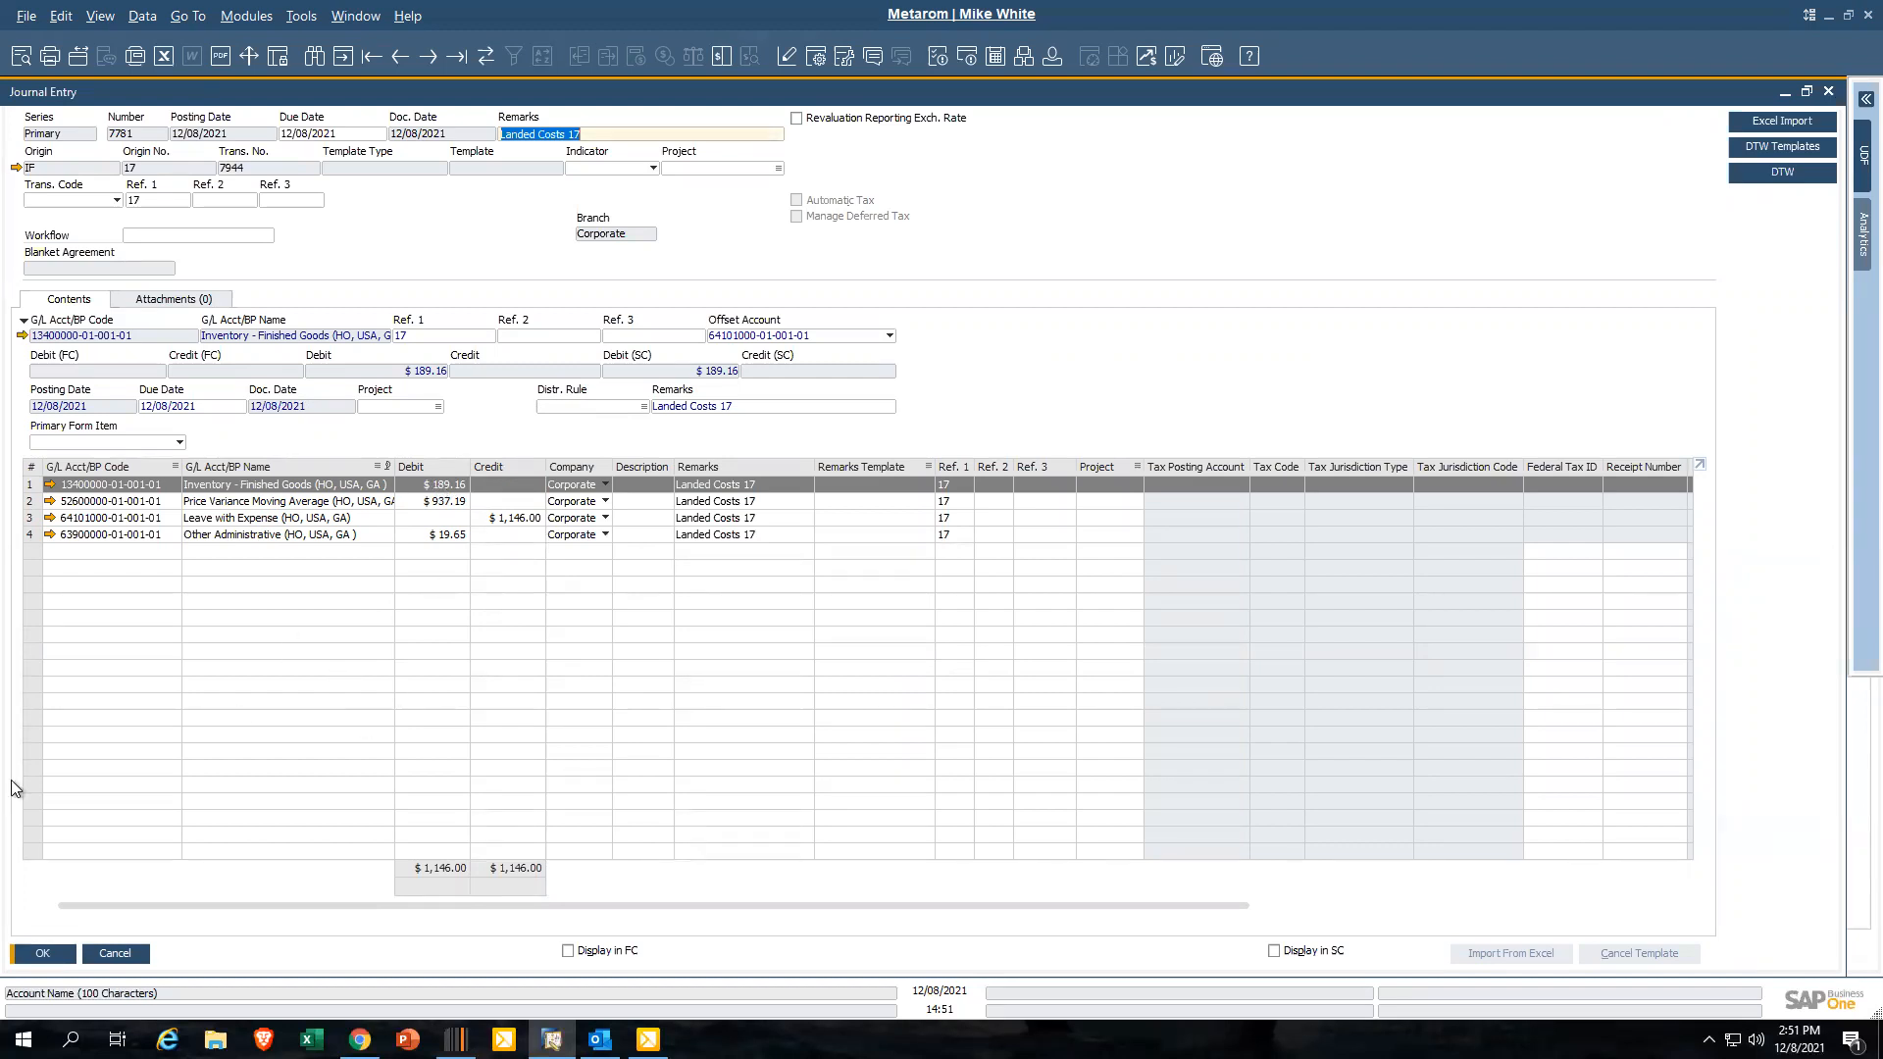
click(44, 954)
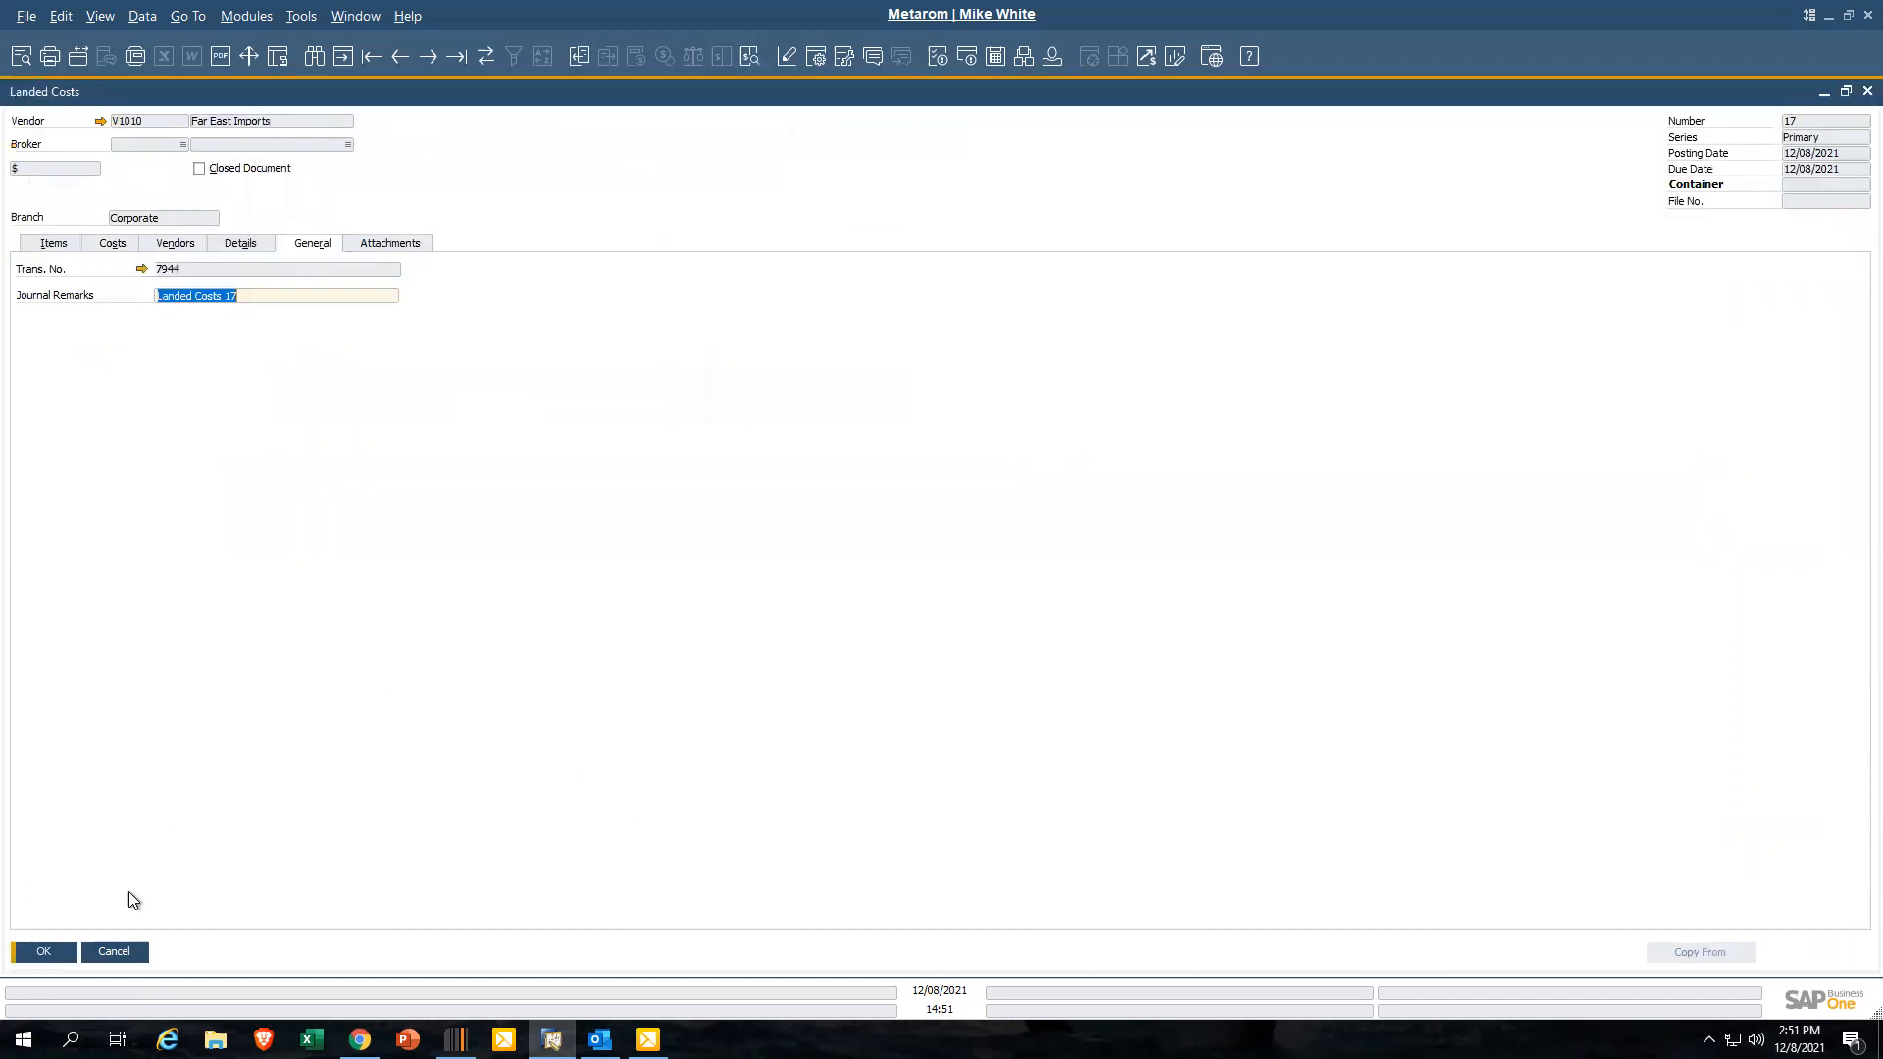
click(52, 952)
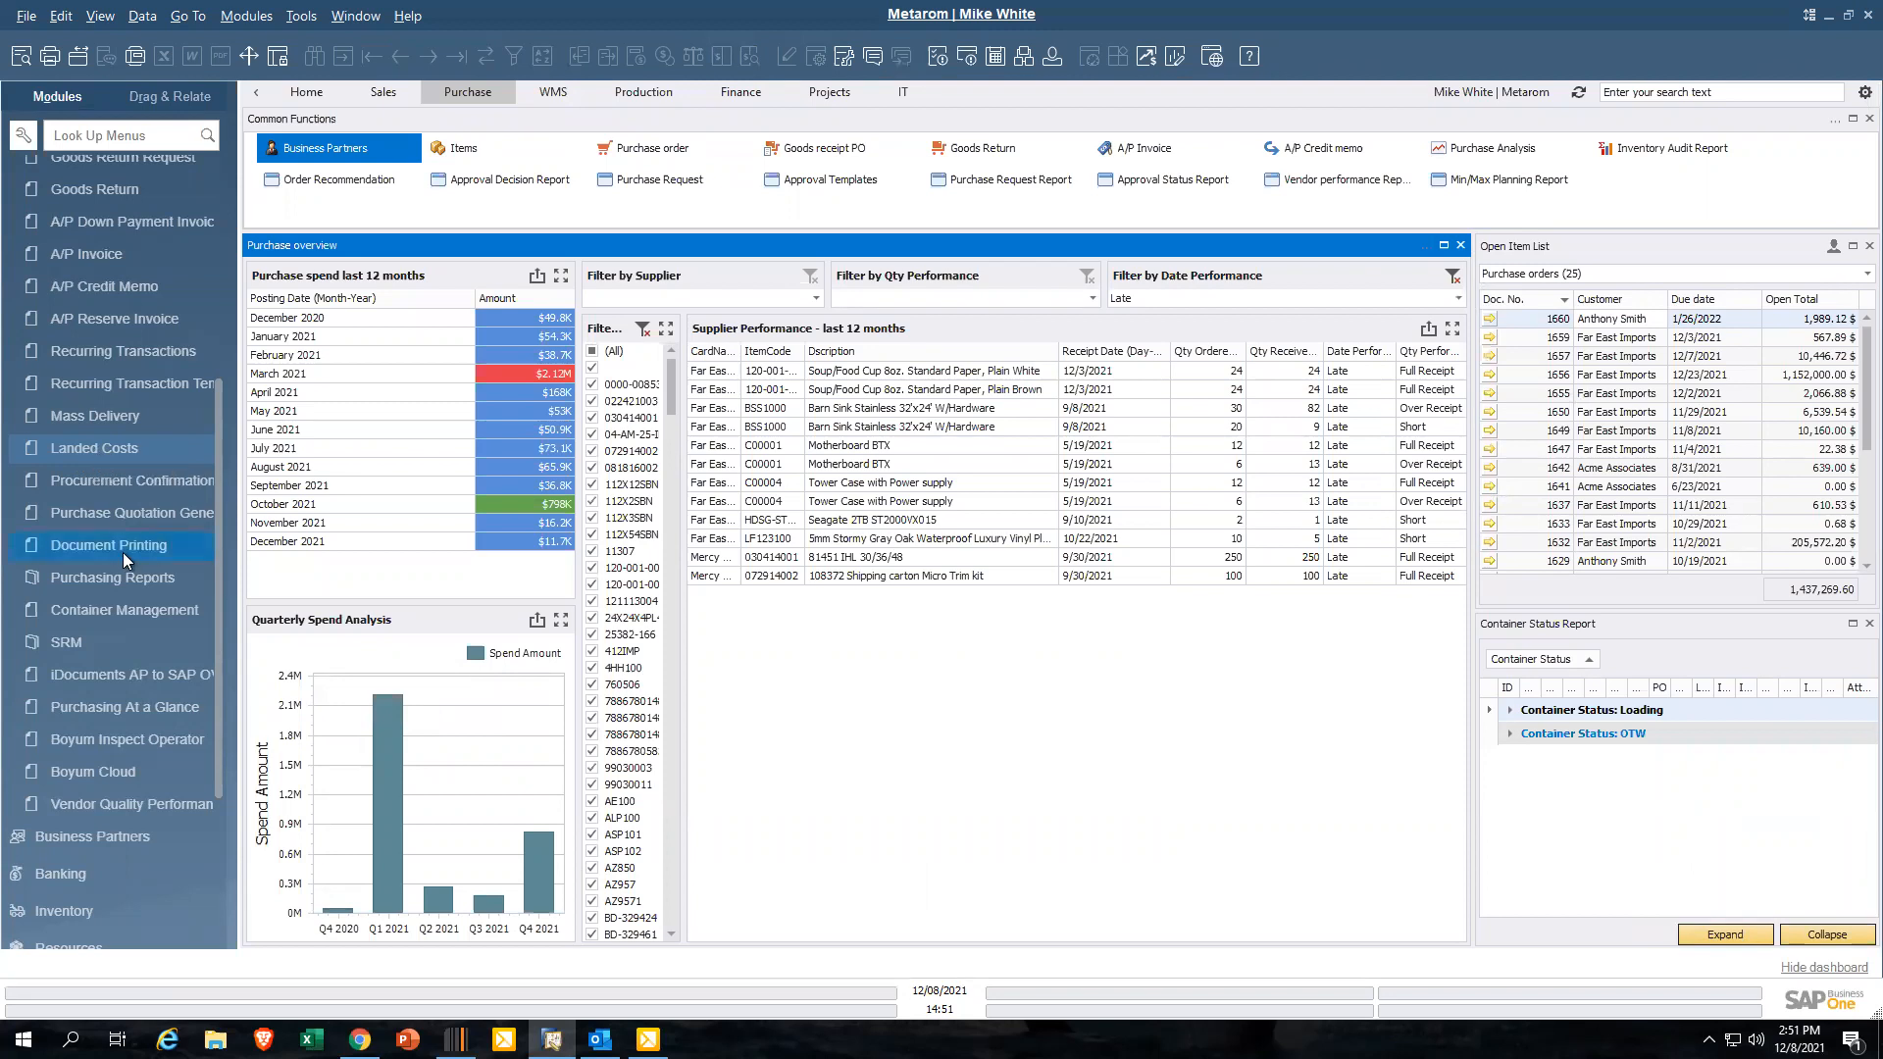
Look through the document types offered by Mass Delivery, and close it without a selection
click(102, 416)
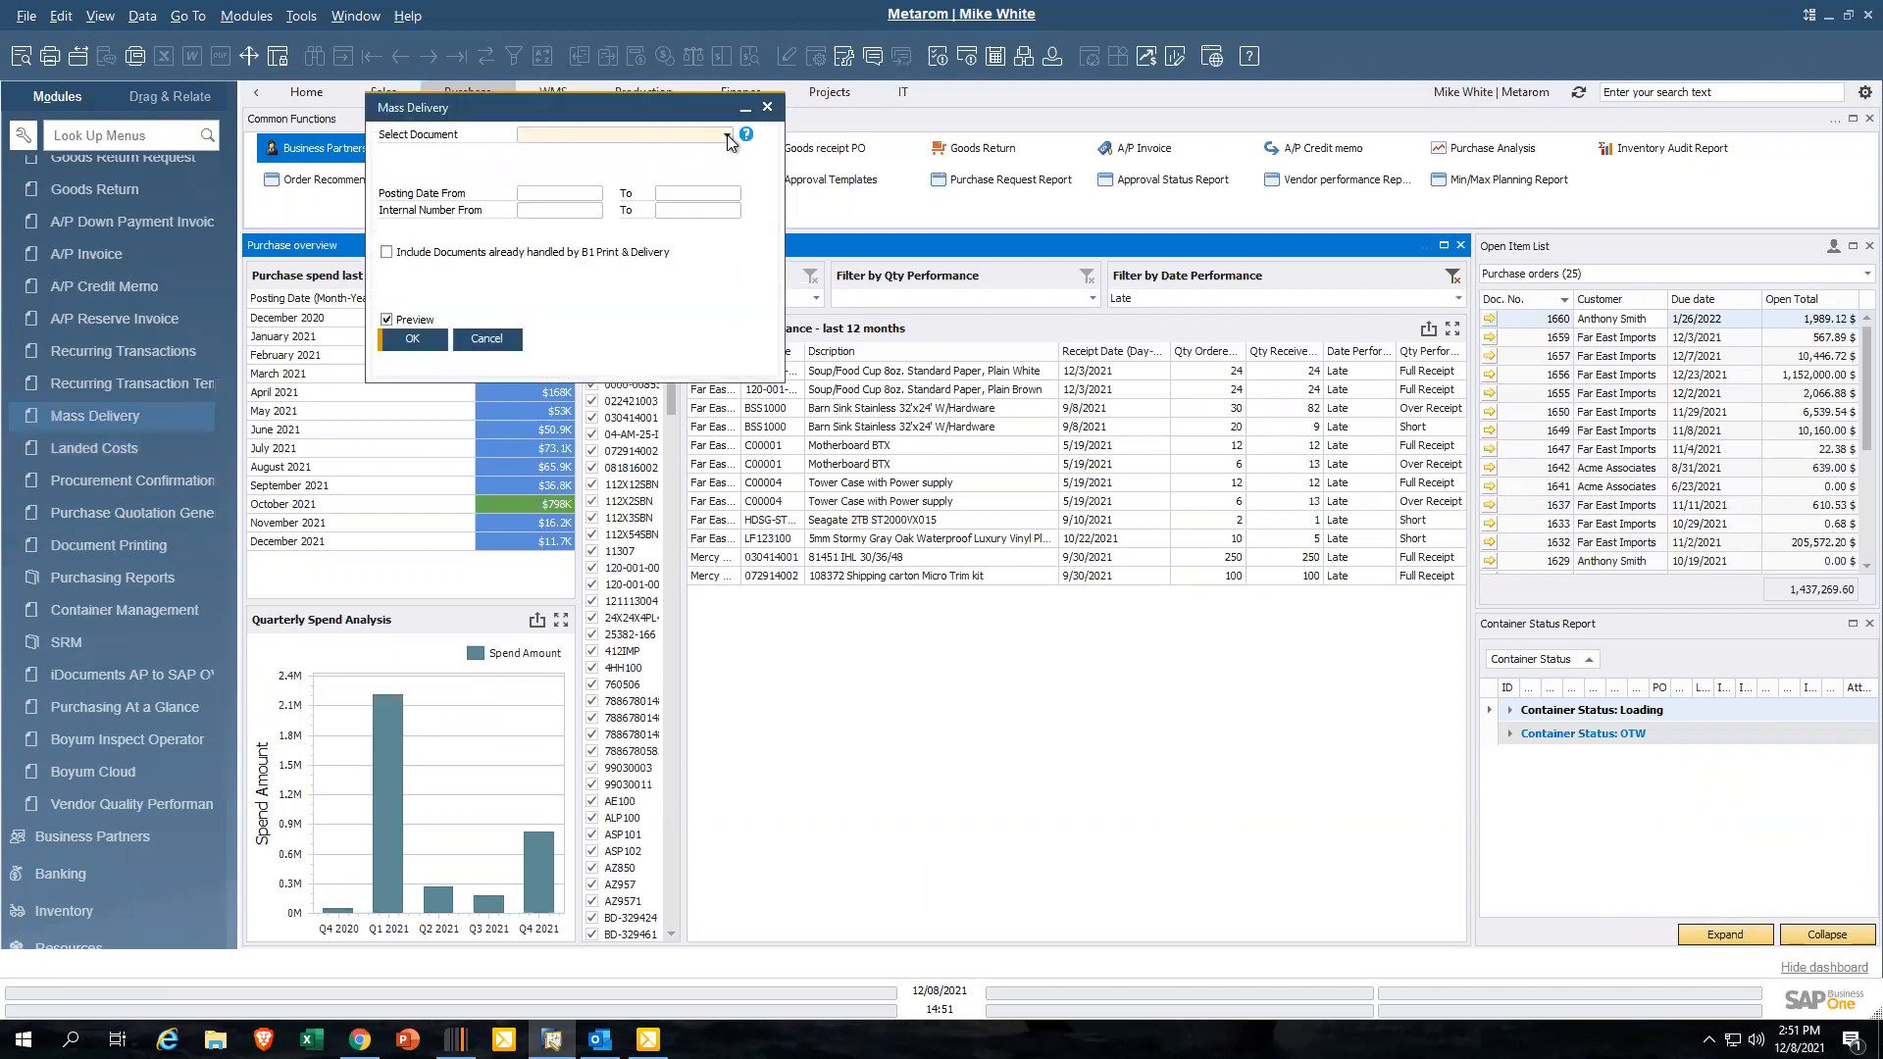
click(727, 135)
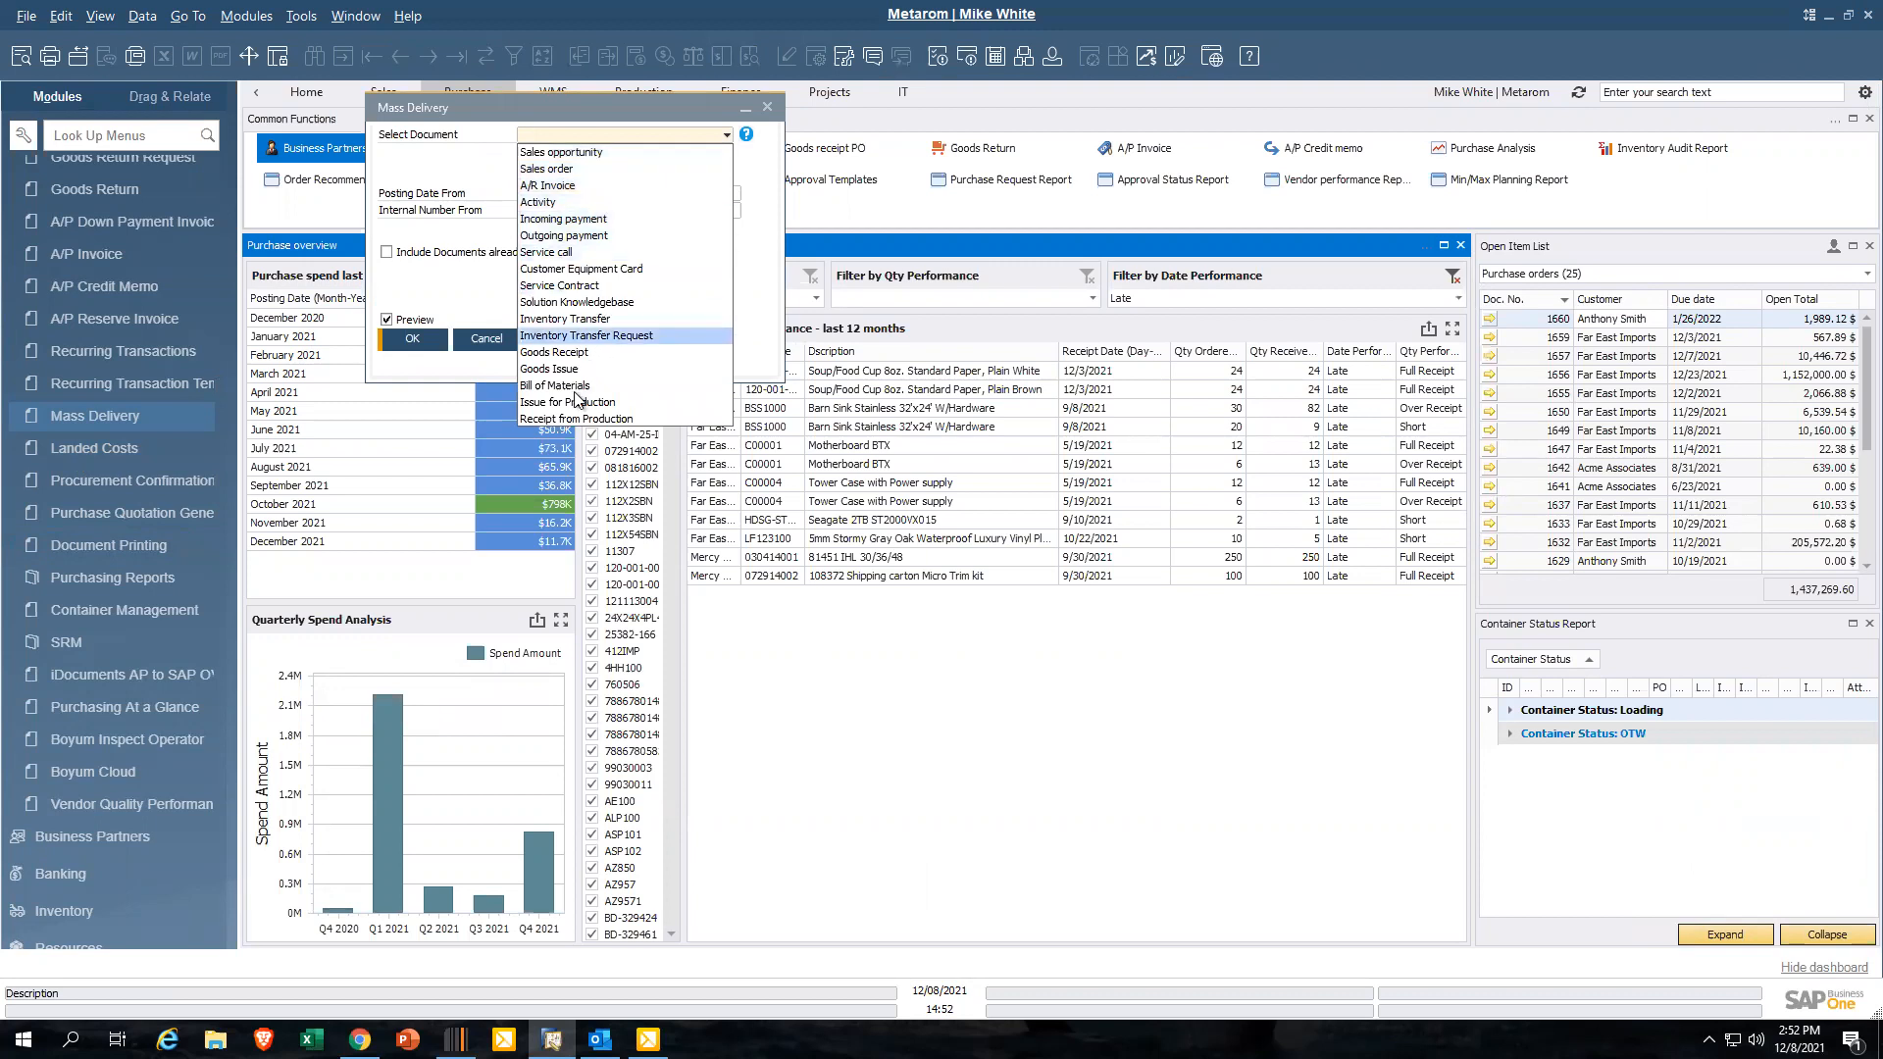
click(469, 165)
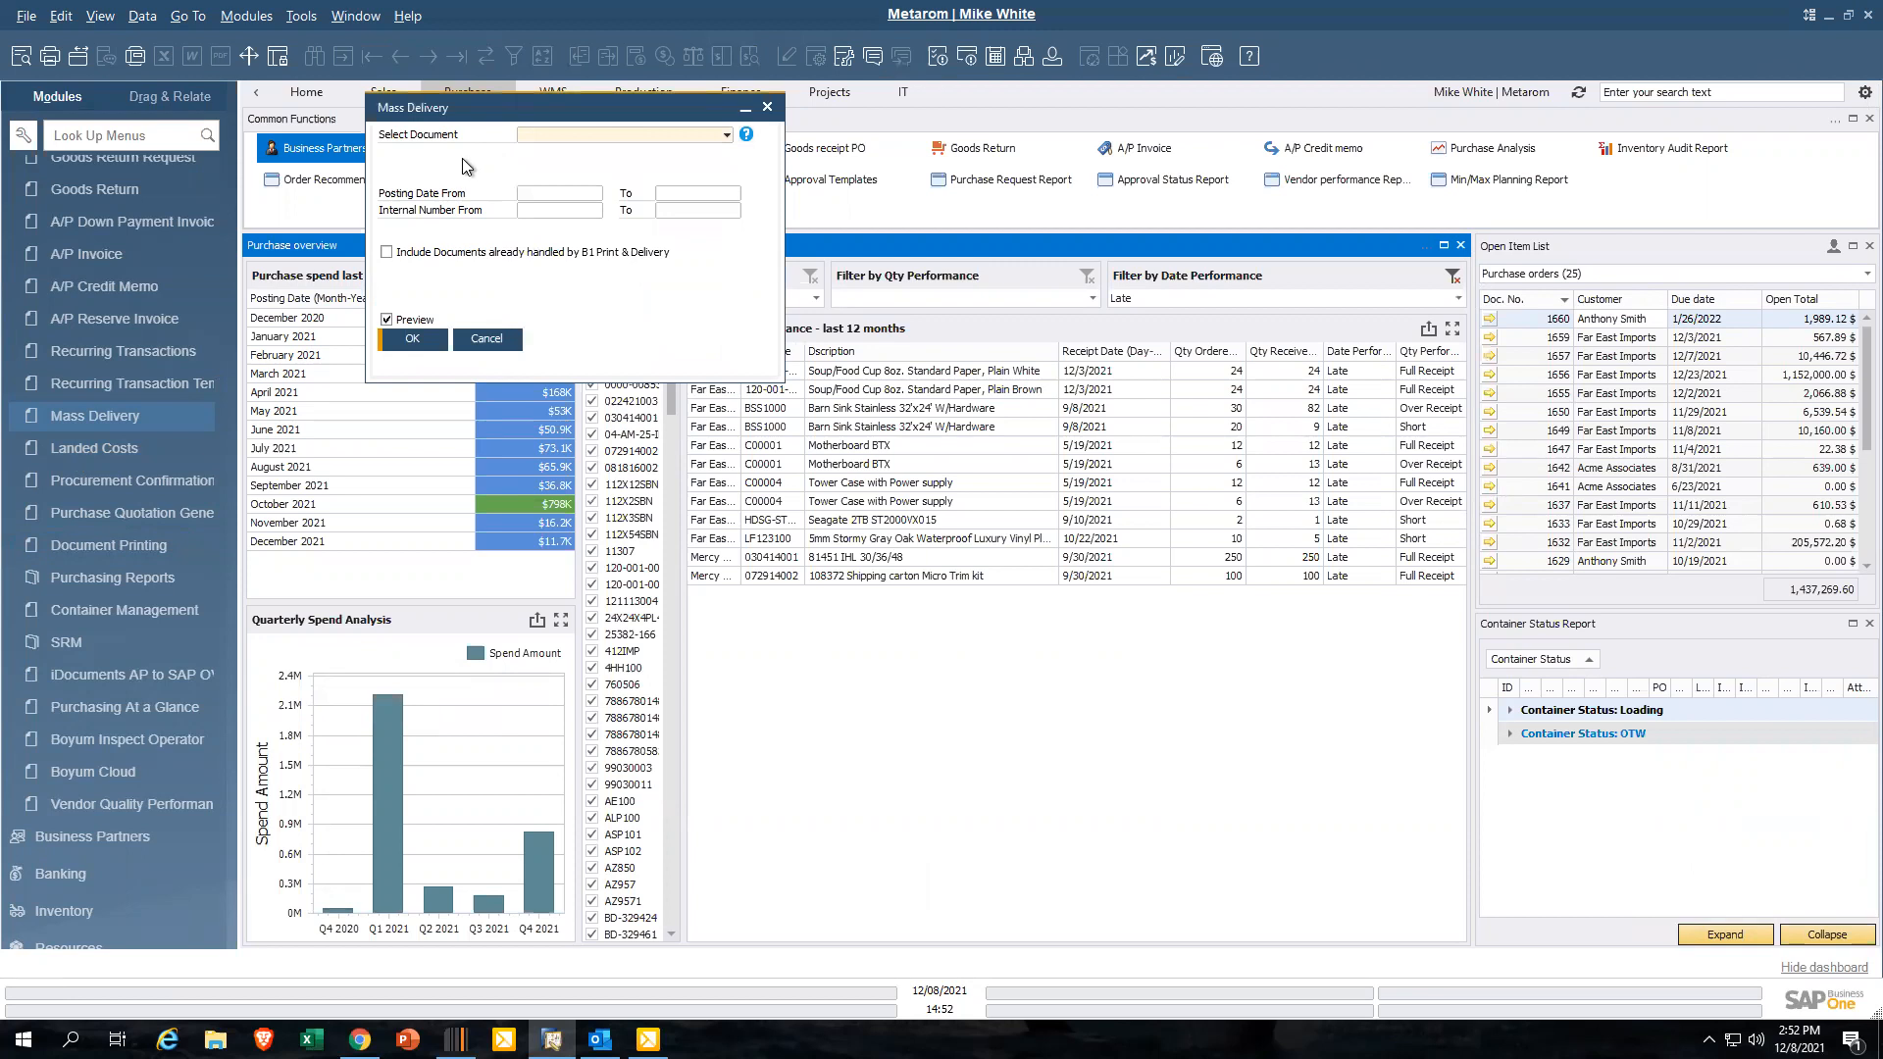
click(767, 107)
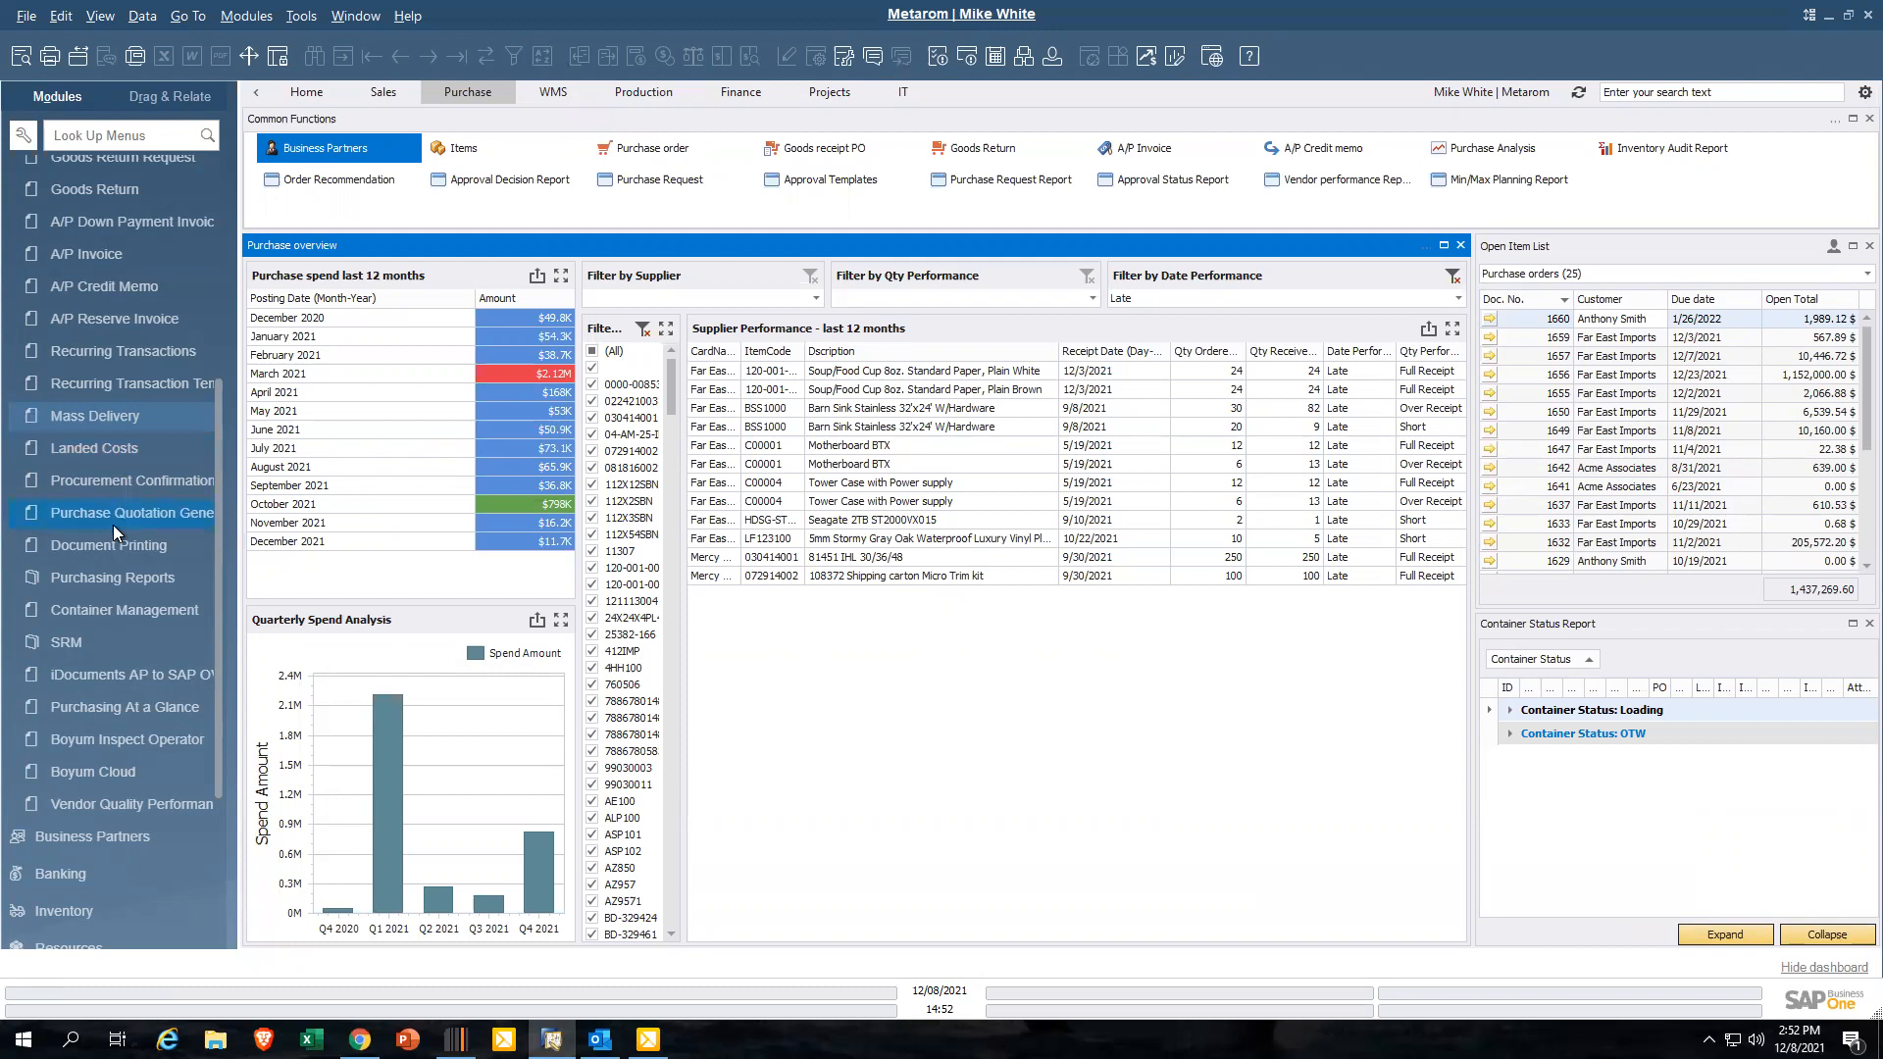
Display the last container record in Container Management and view the available customization tools for user-defined tables and fields
click(140, 612)
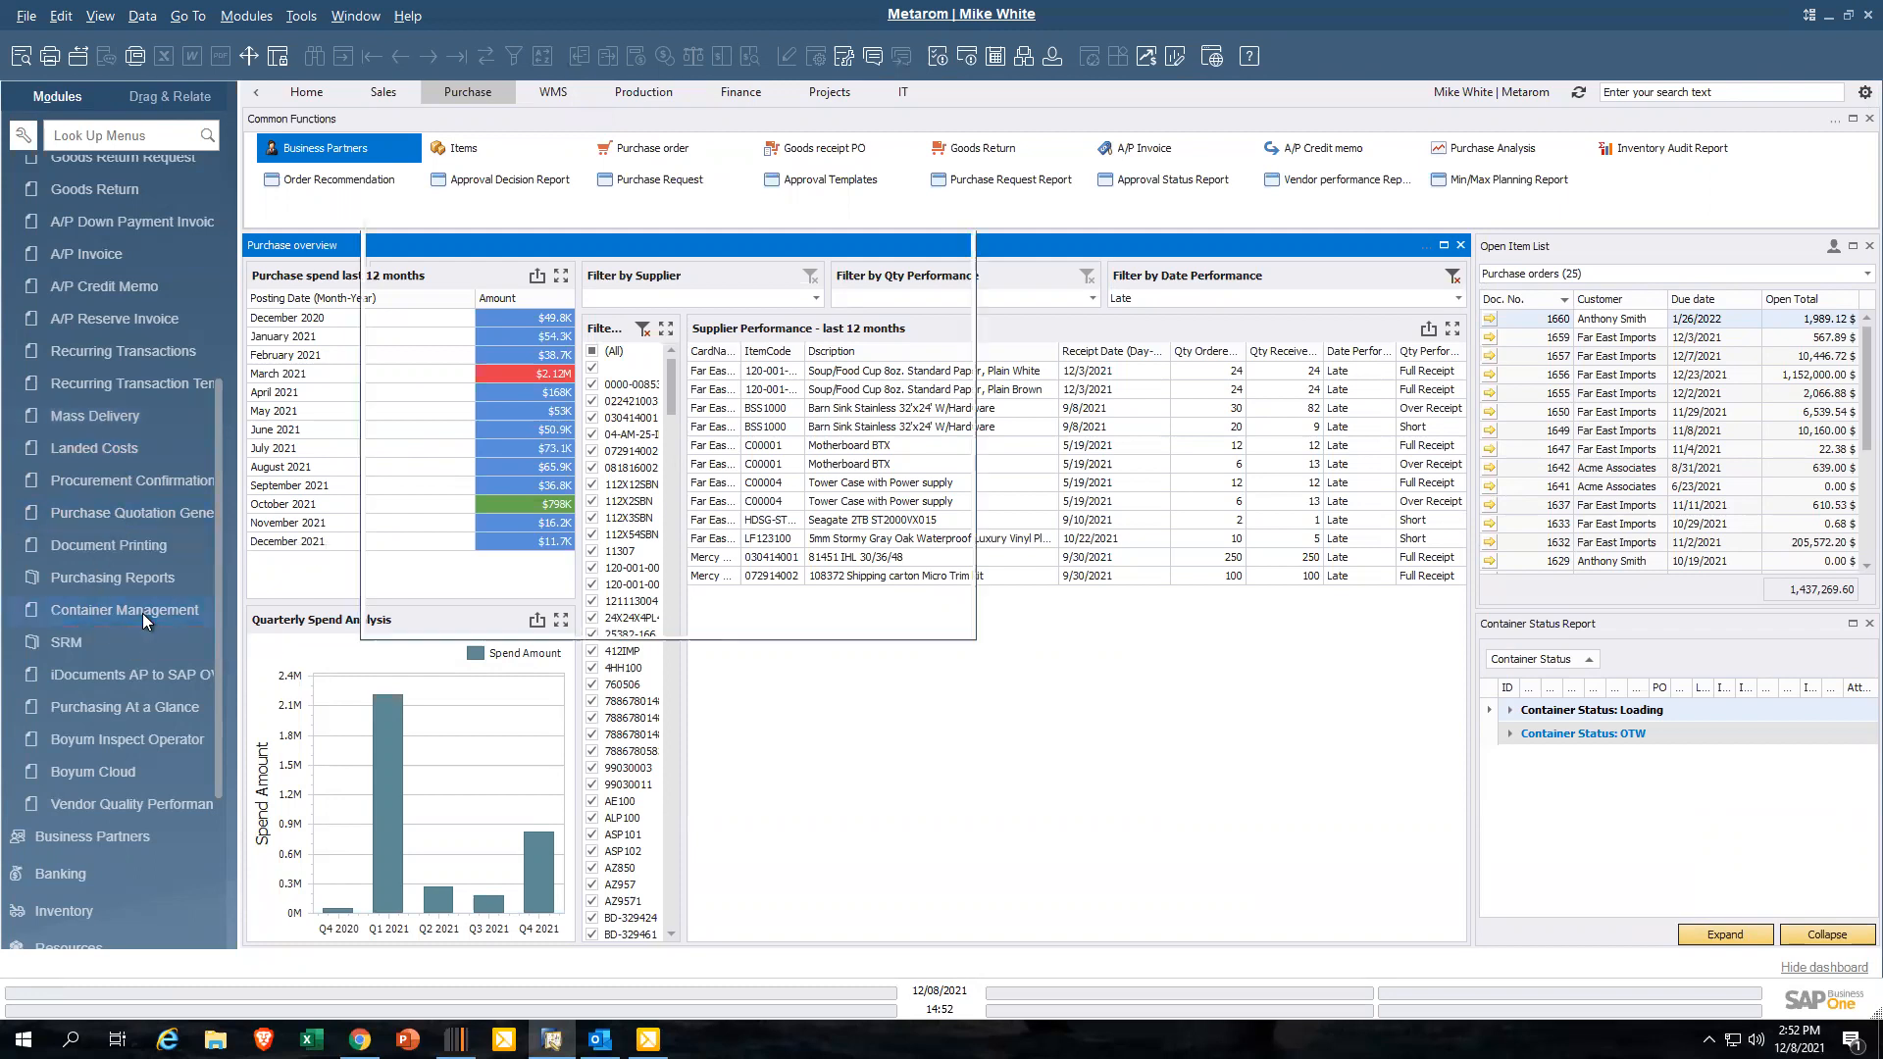
click(457, 56)
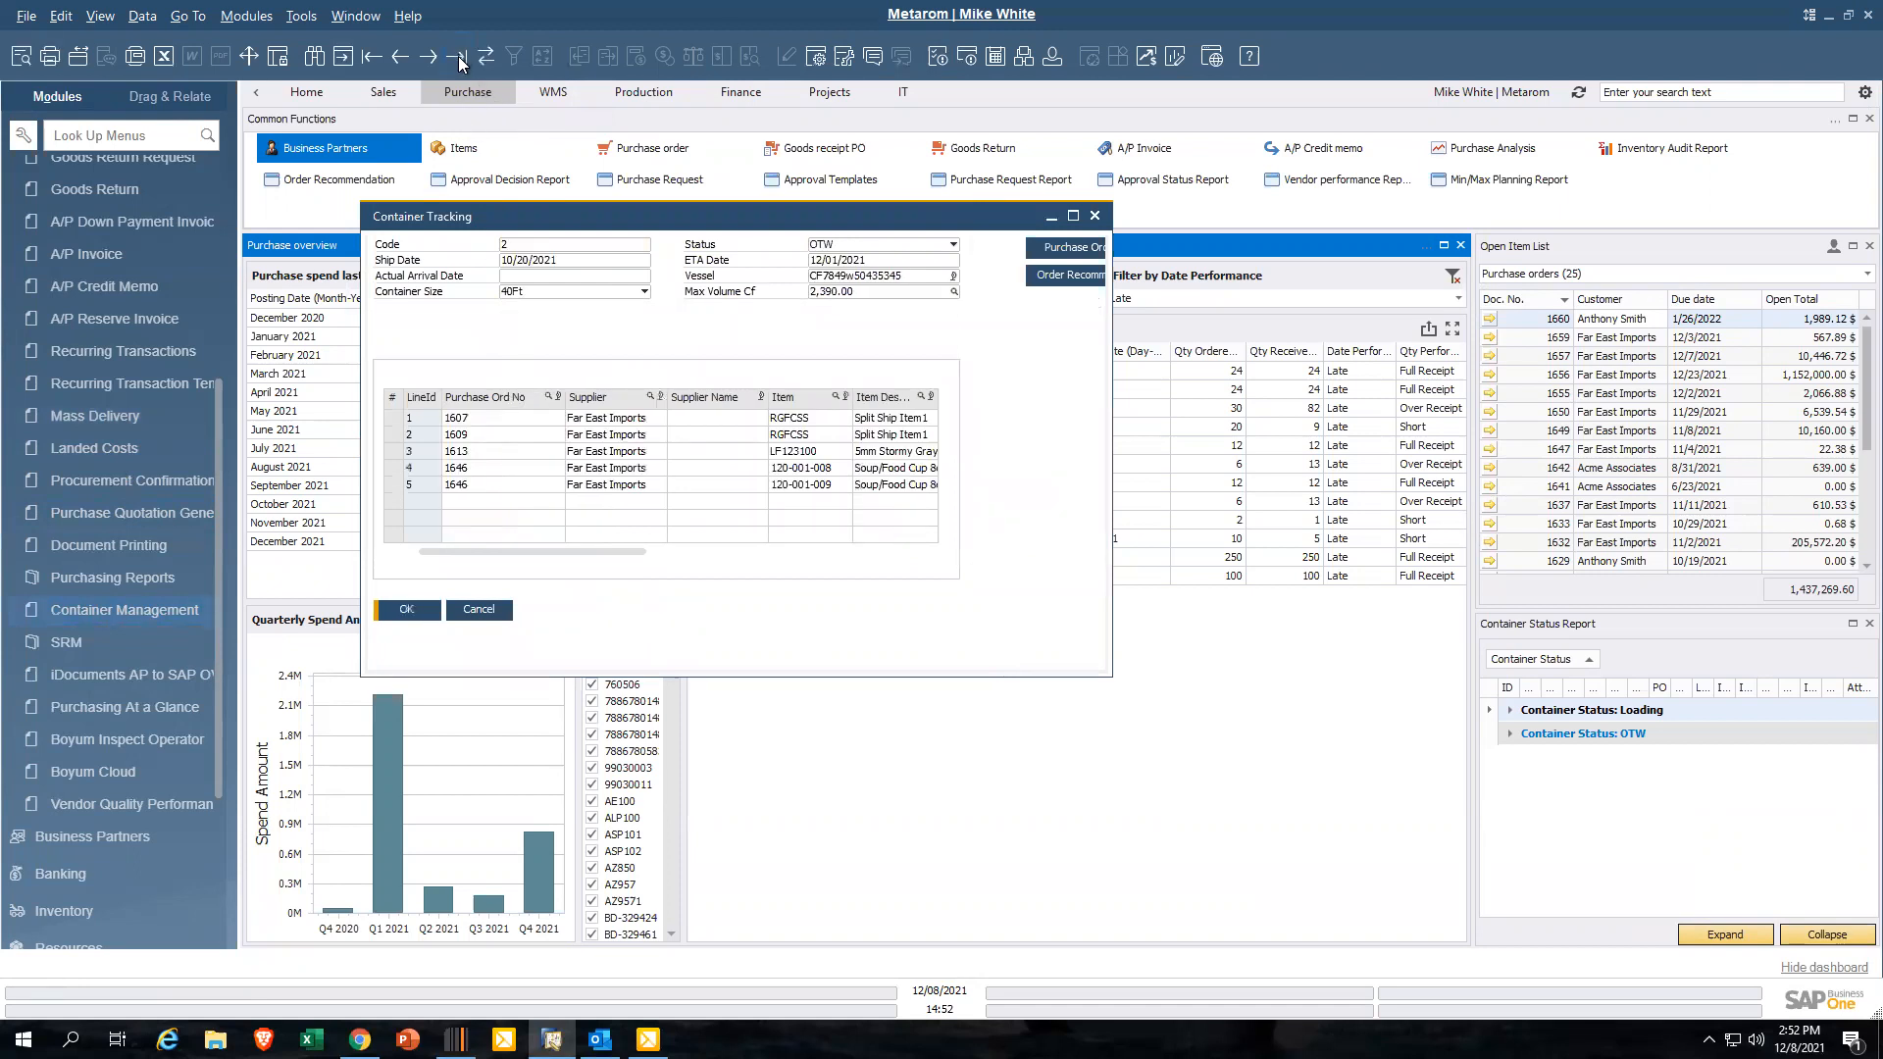
click(302, 17)
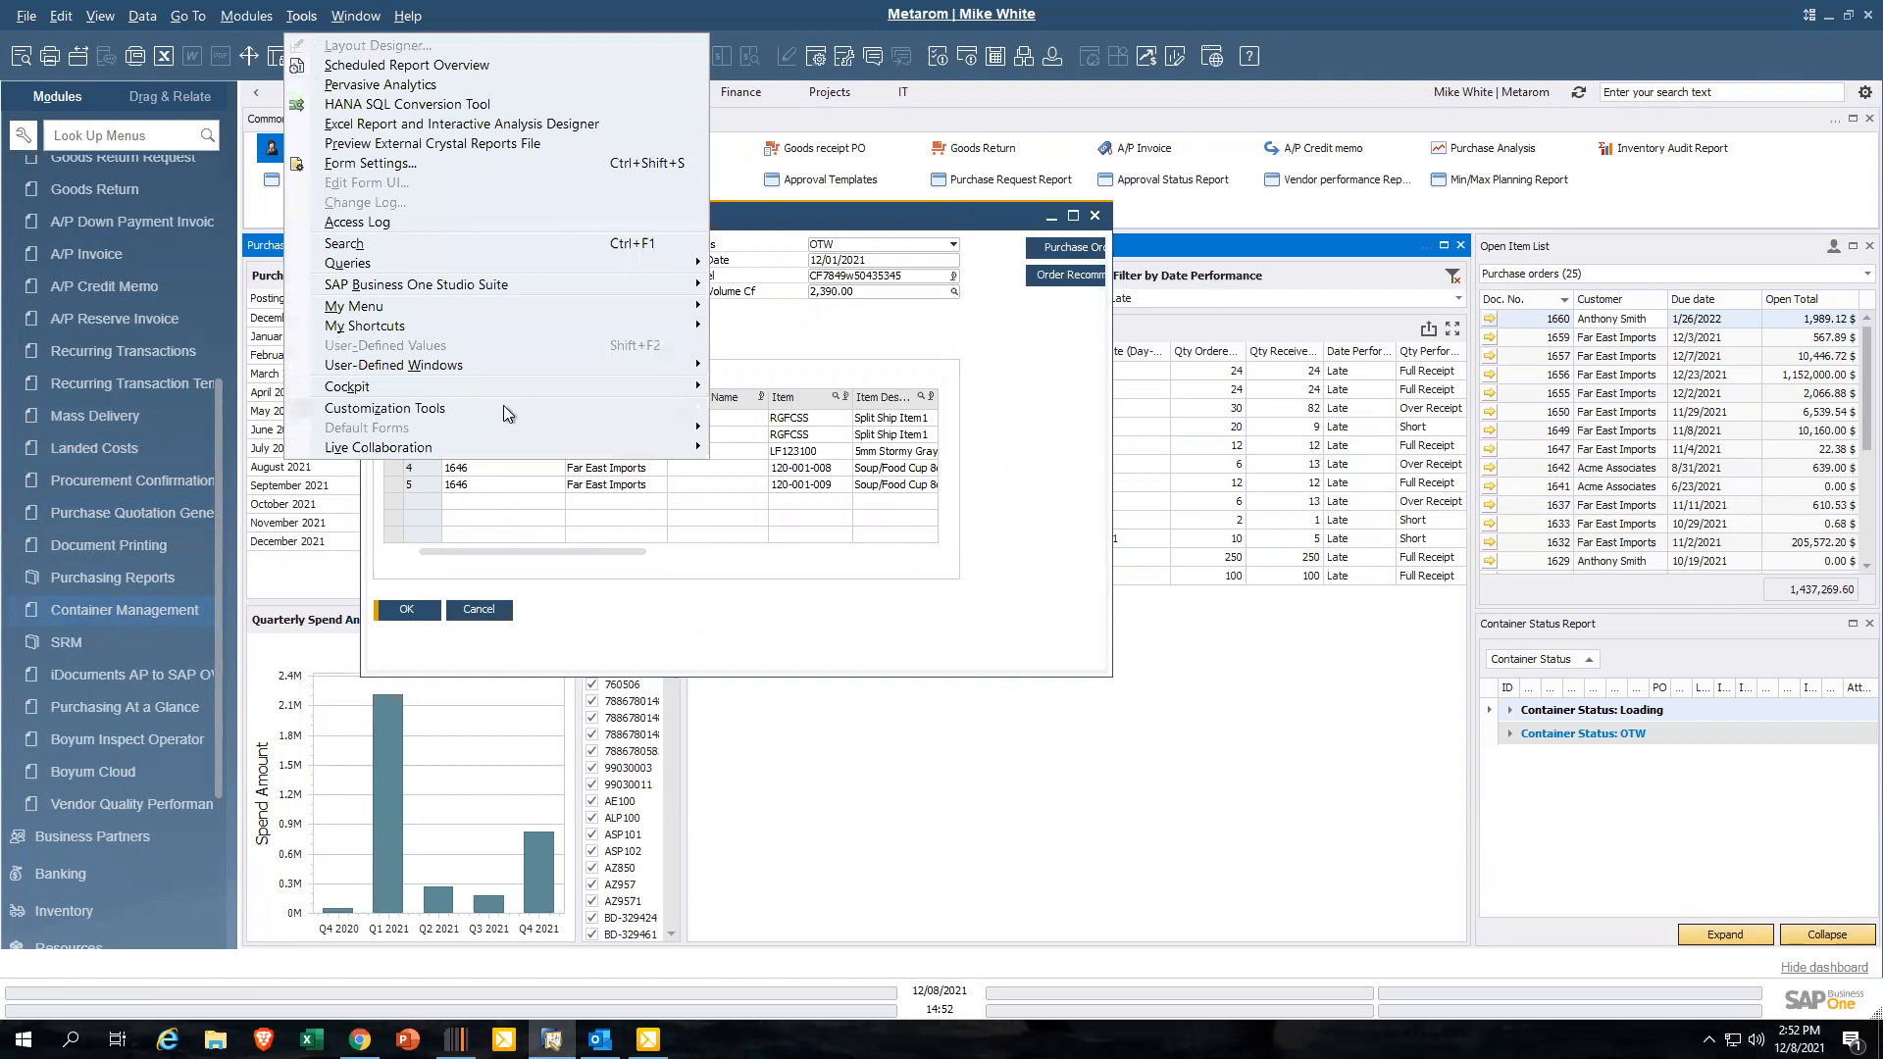
mouse_move(514, 406)
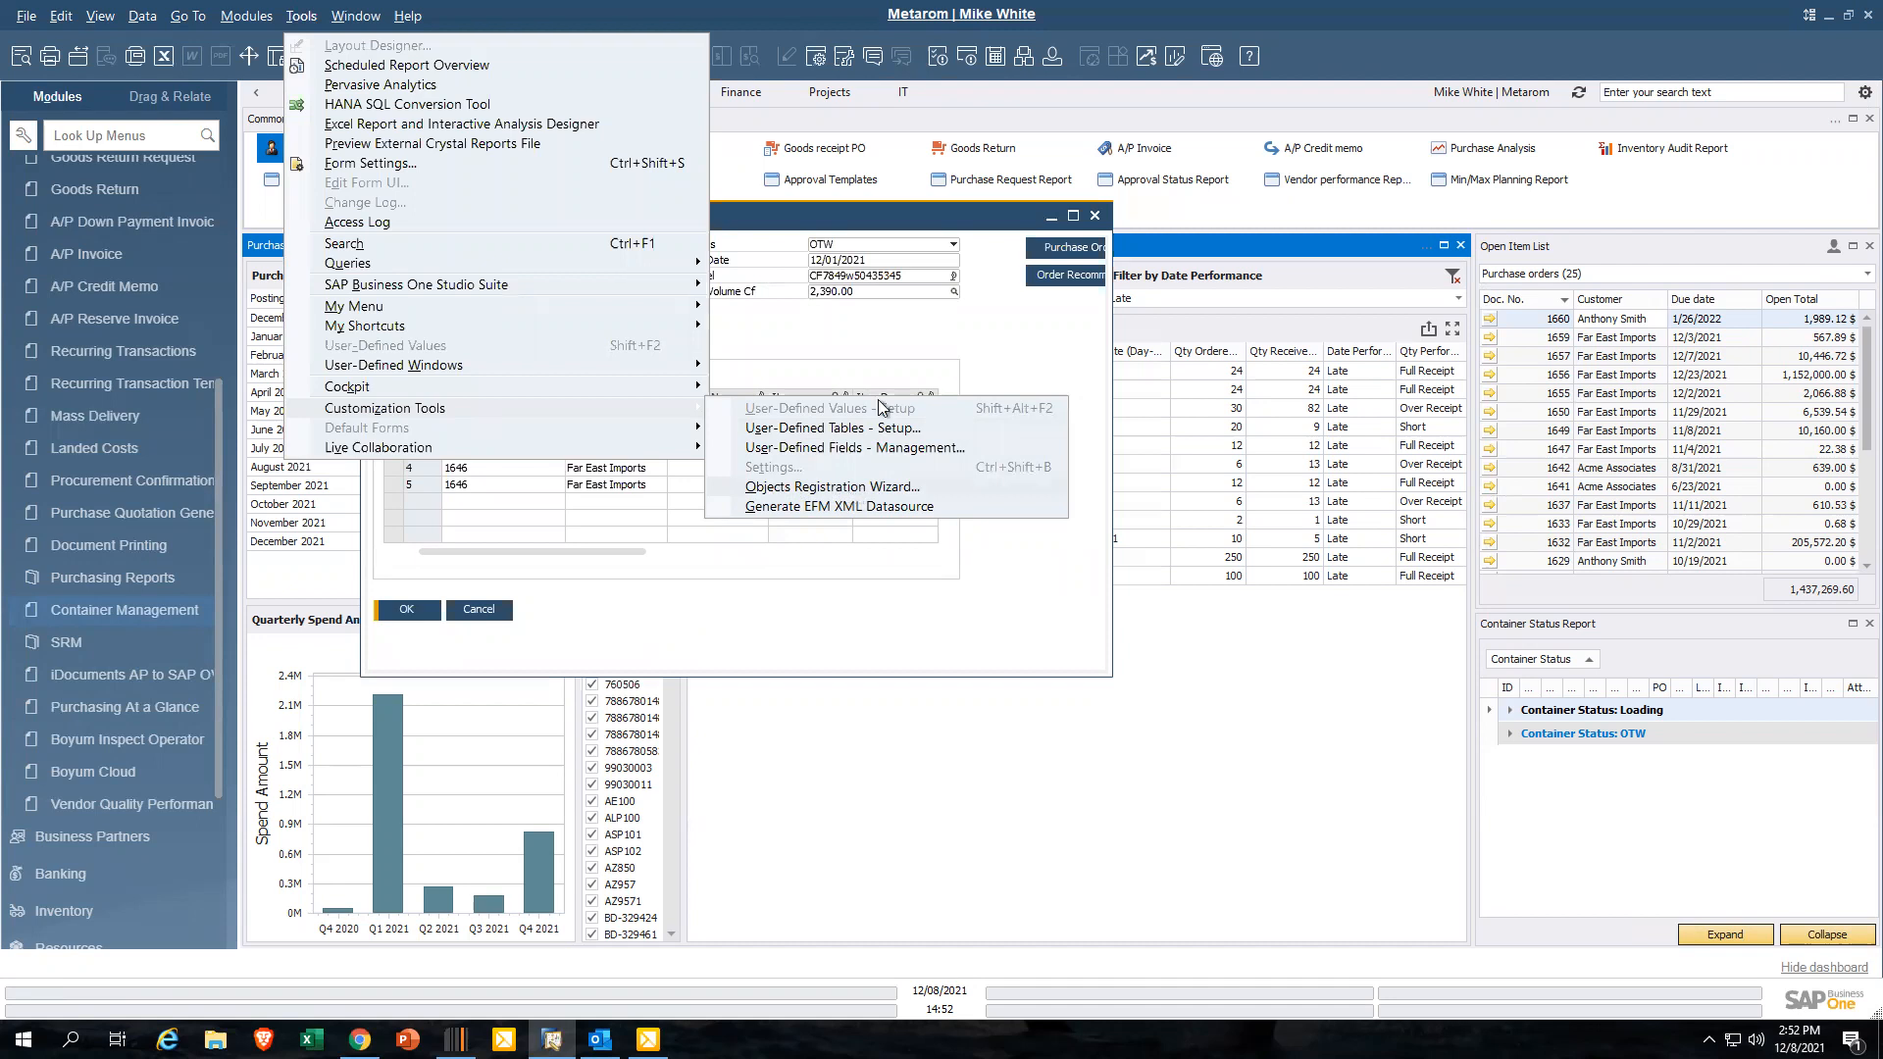
click(867, 330)
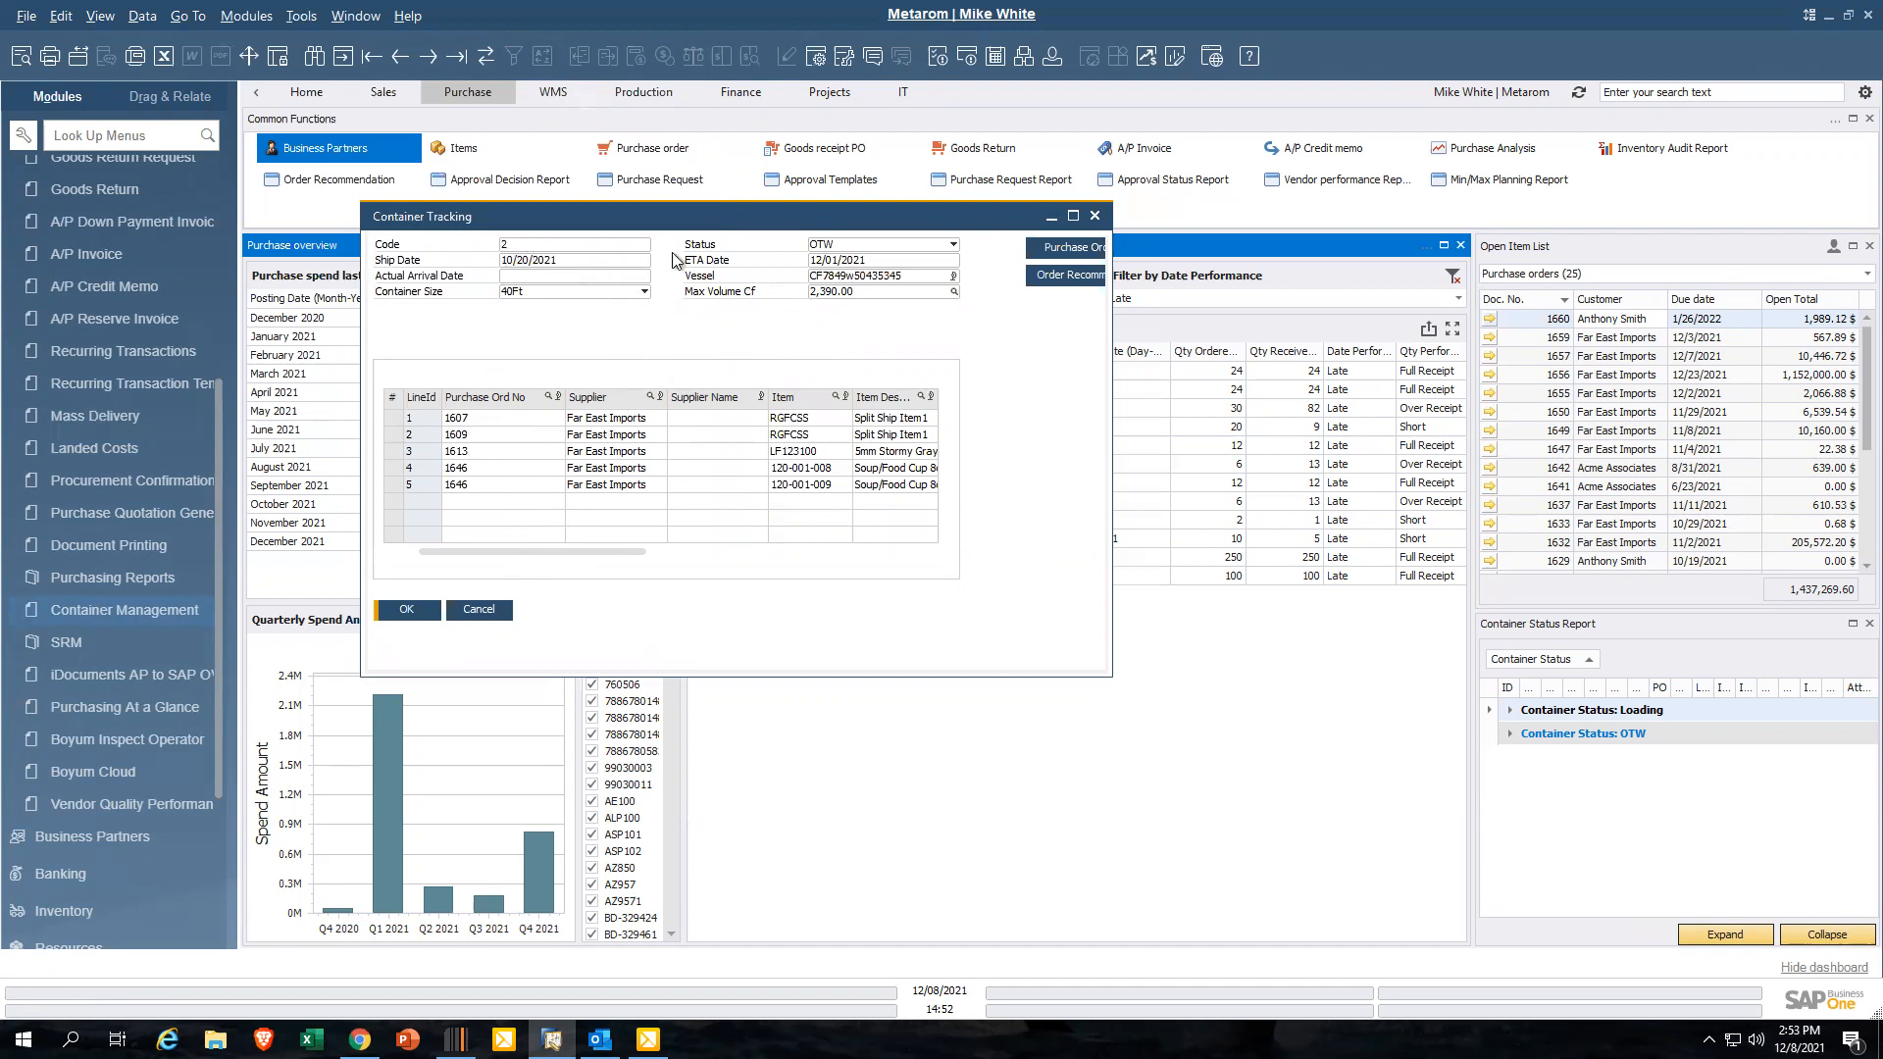
Check the status options of the container record, keep OTW, and close Container Tracking
click(952, 245)
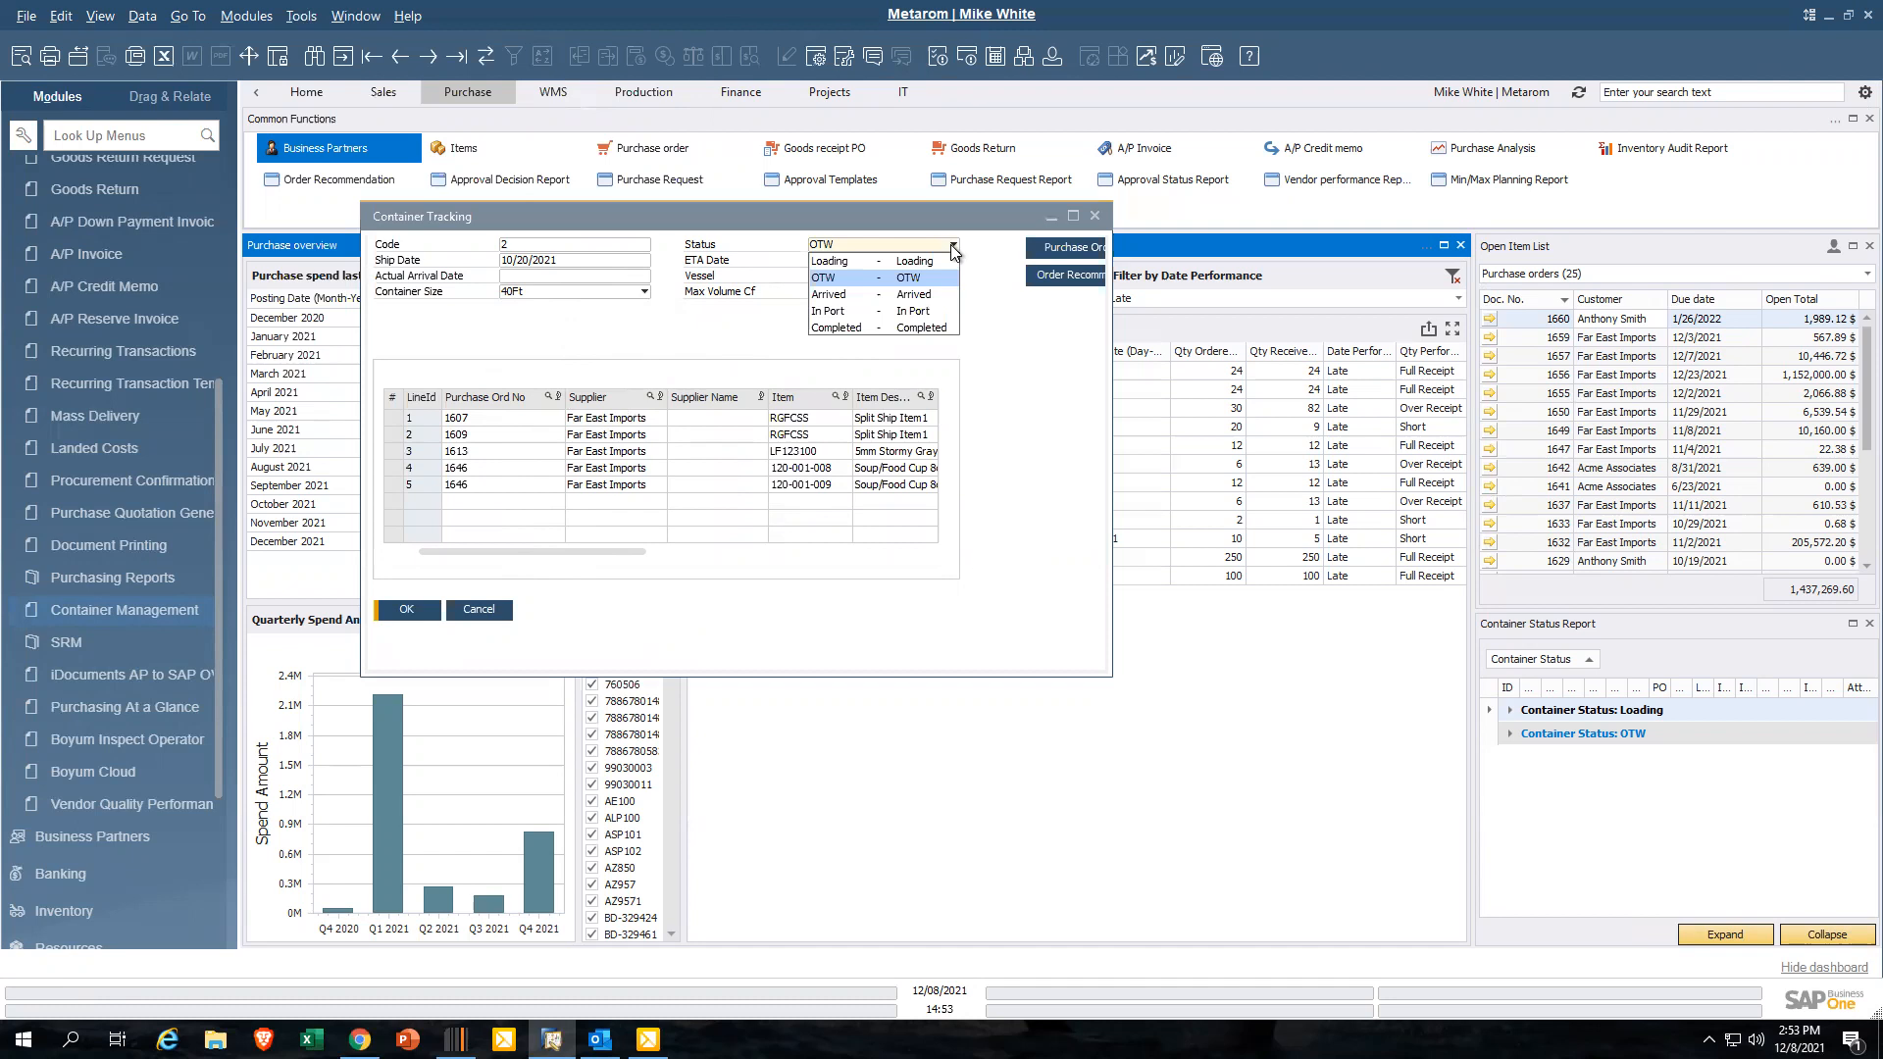
click(953, 251)
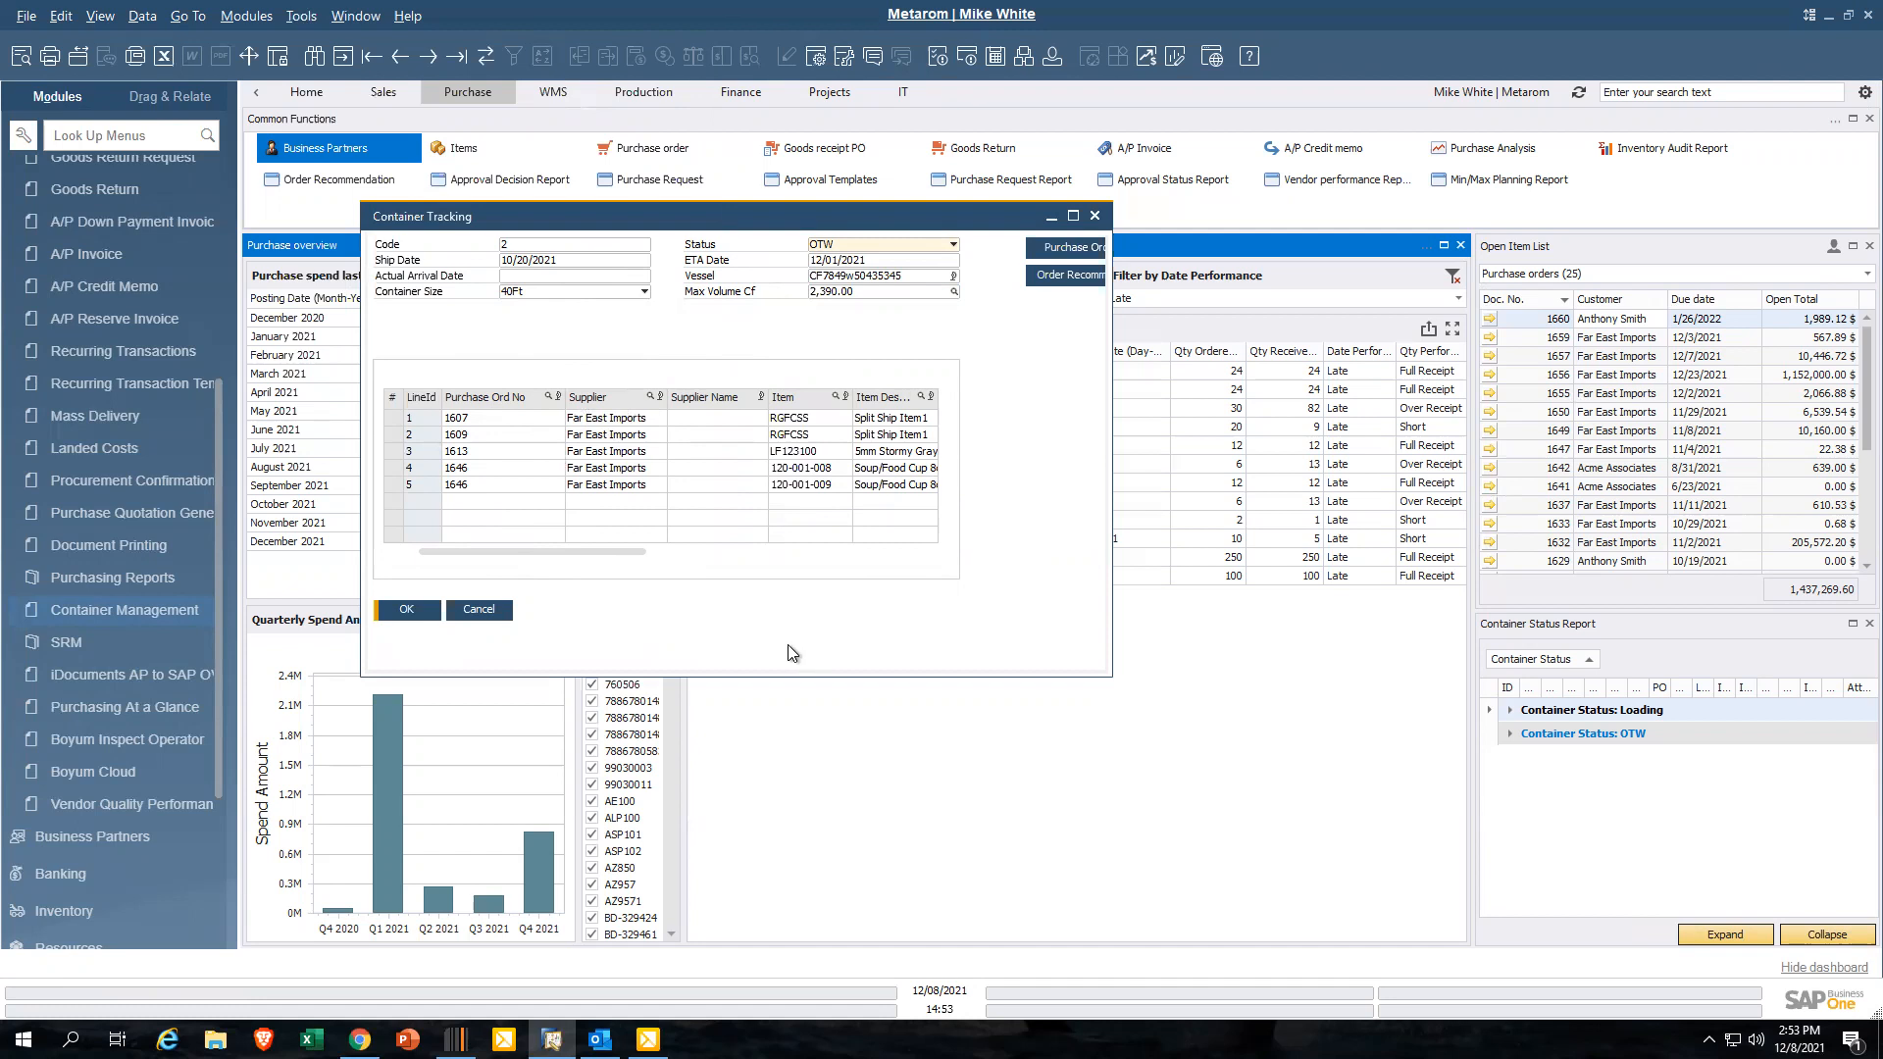
click(410, 610)
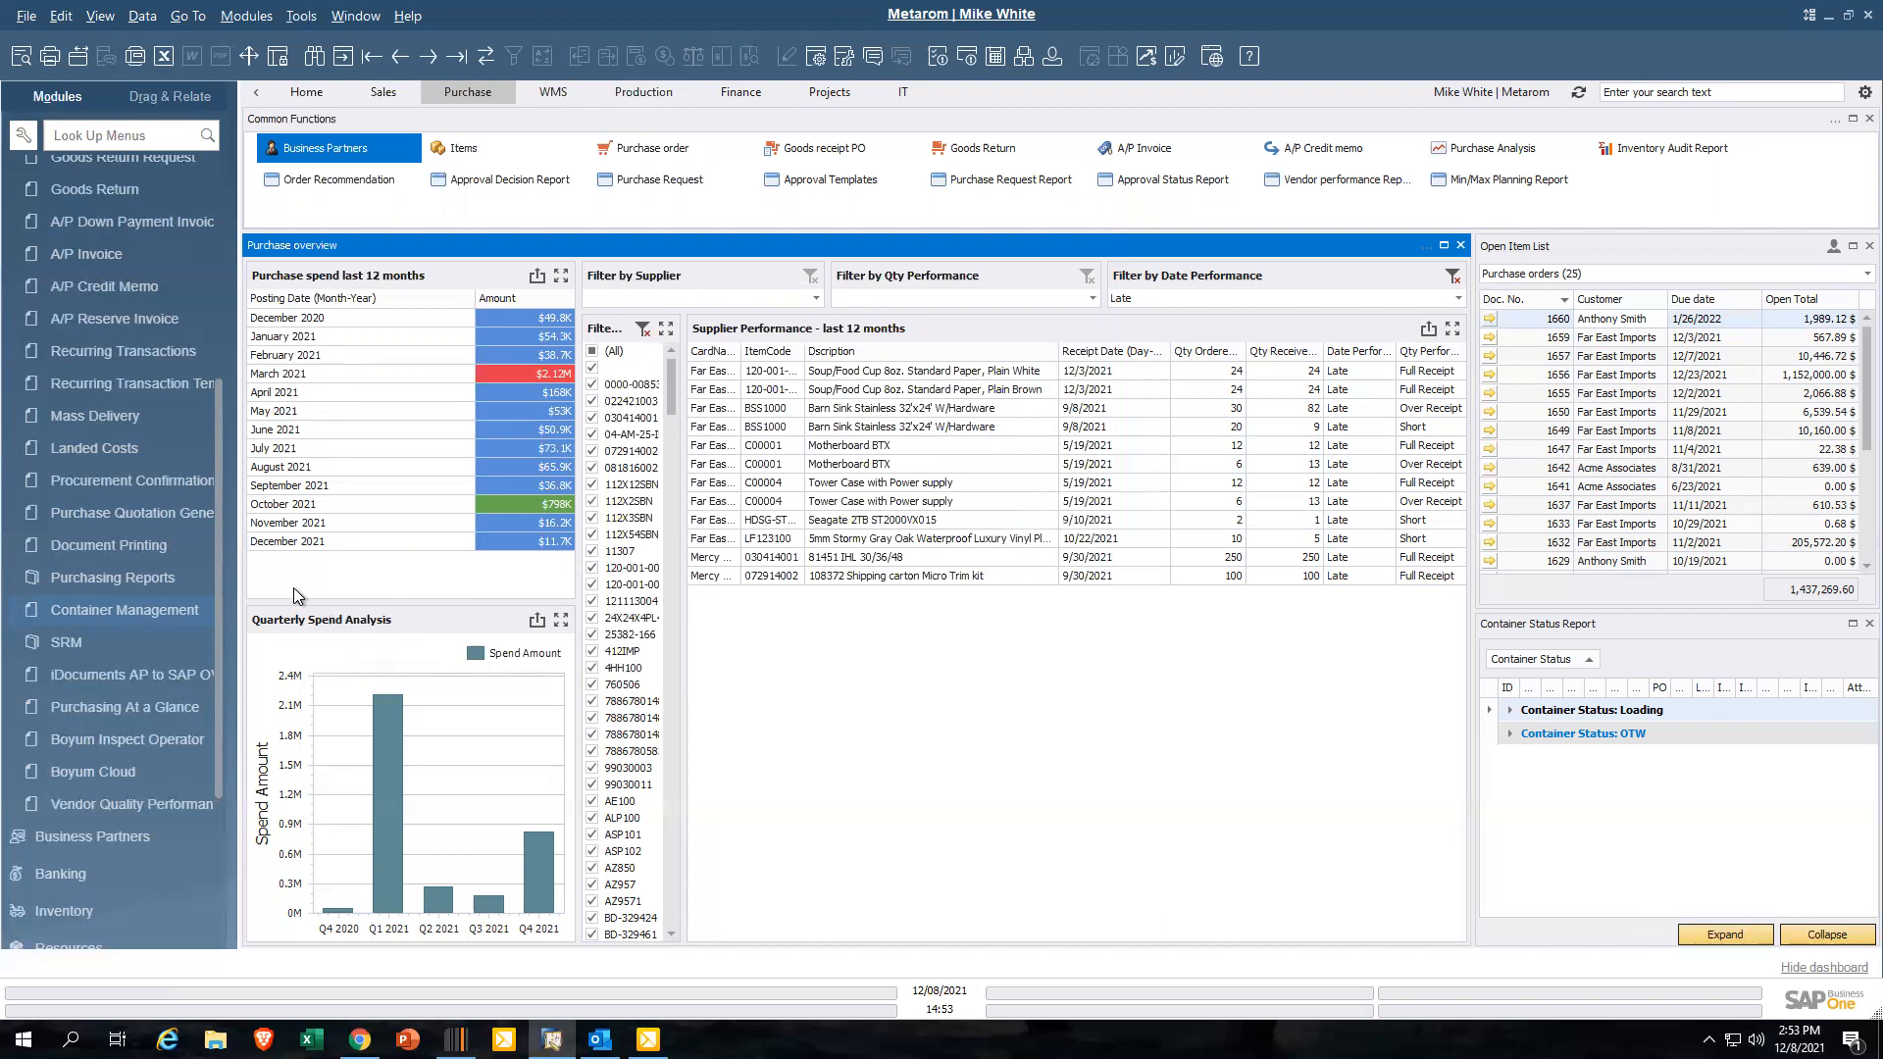
Look through the supplier relationship functions in the SRM group, and collapse the group
click(69, 641)
scroll(66, 639, down, 4)
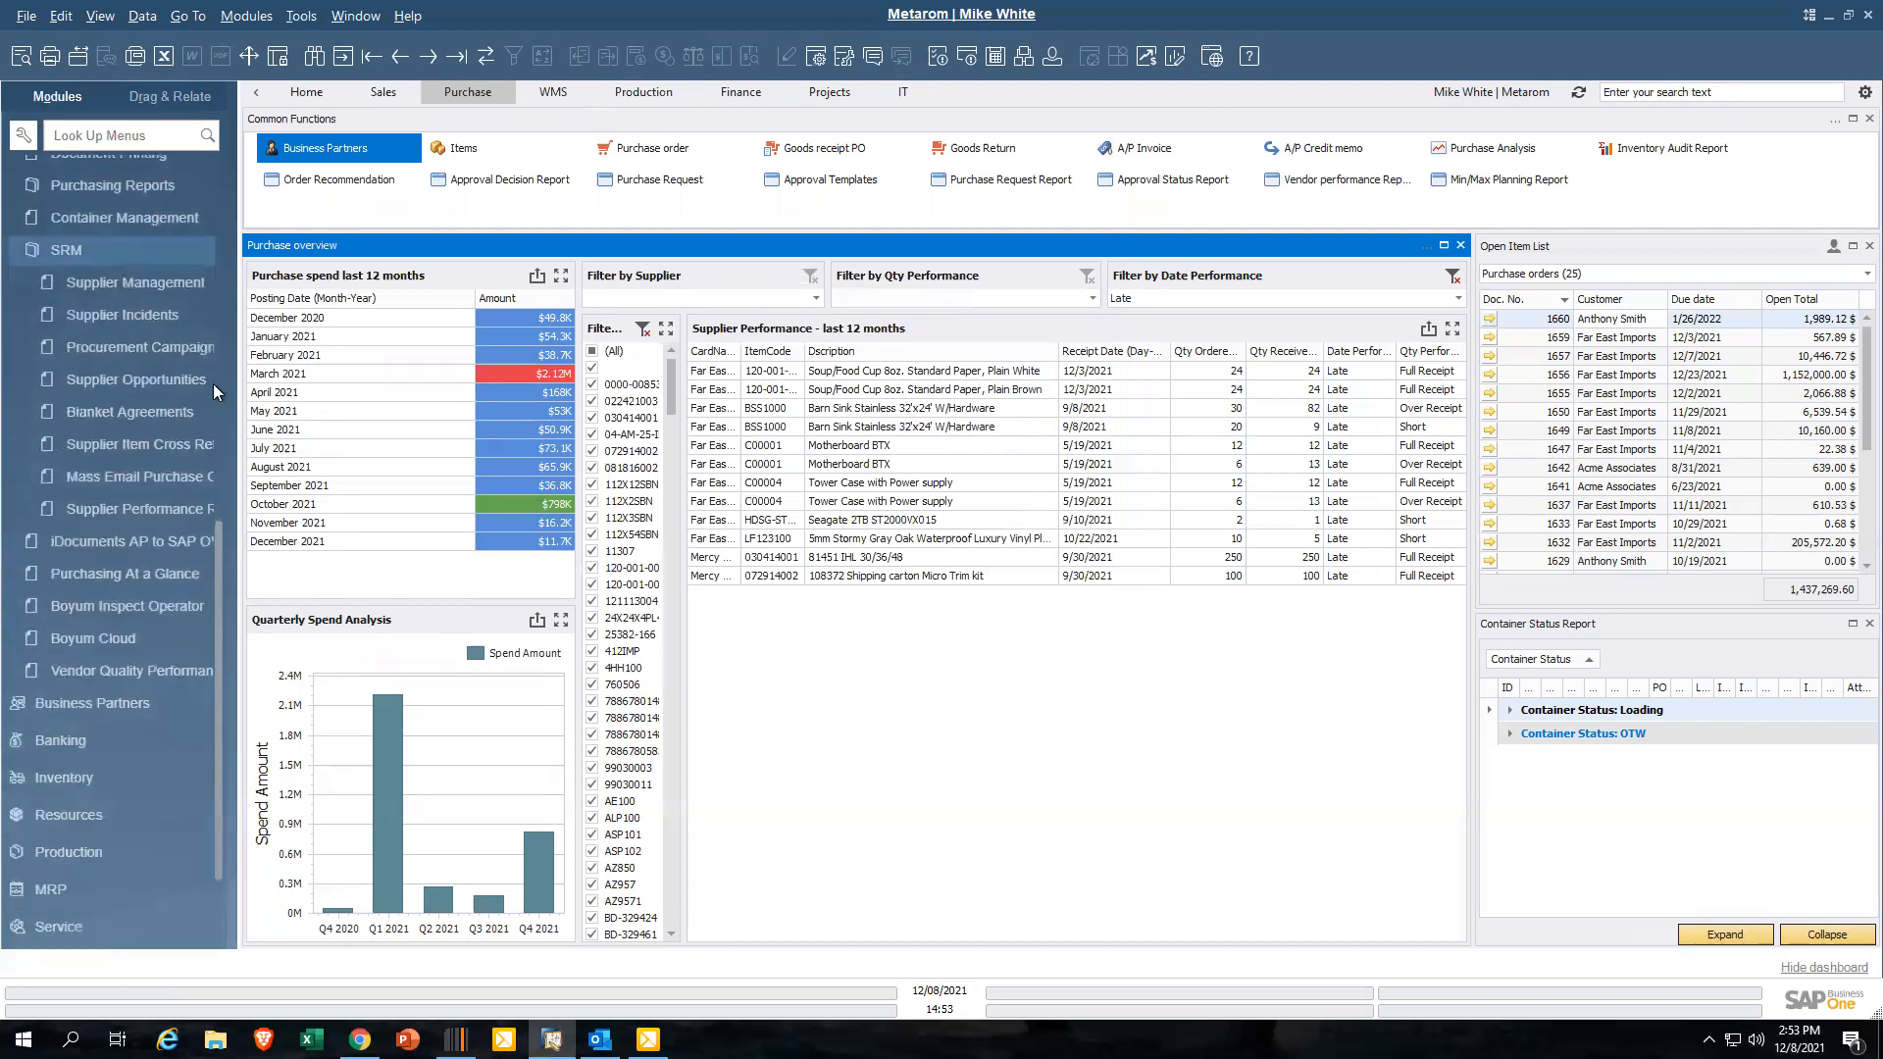
click(121, 323)
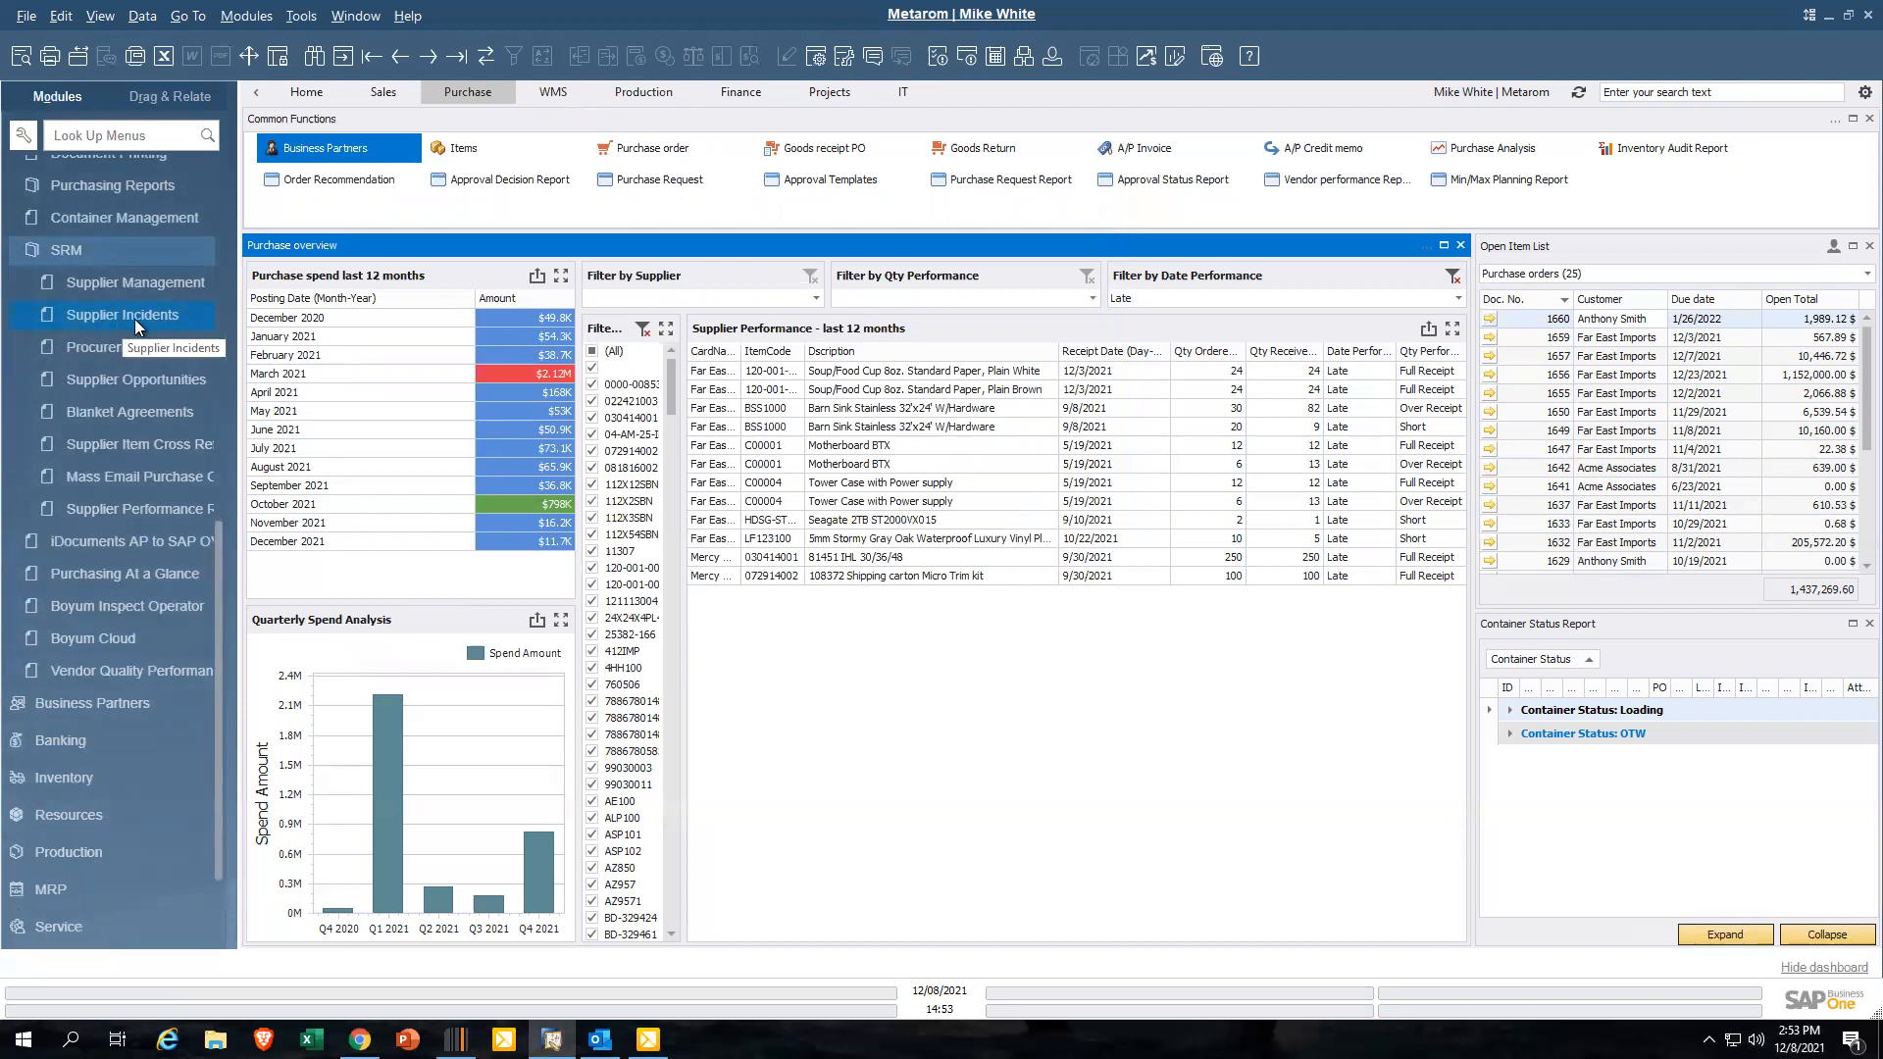
click(145, 287)
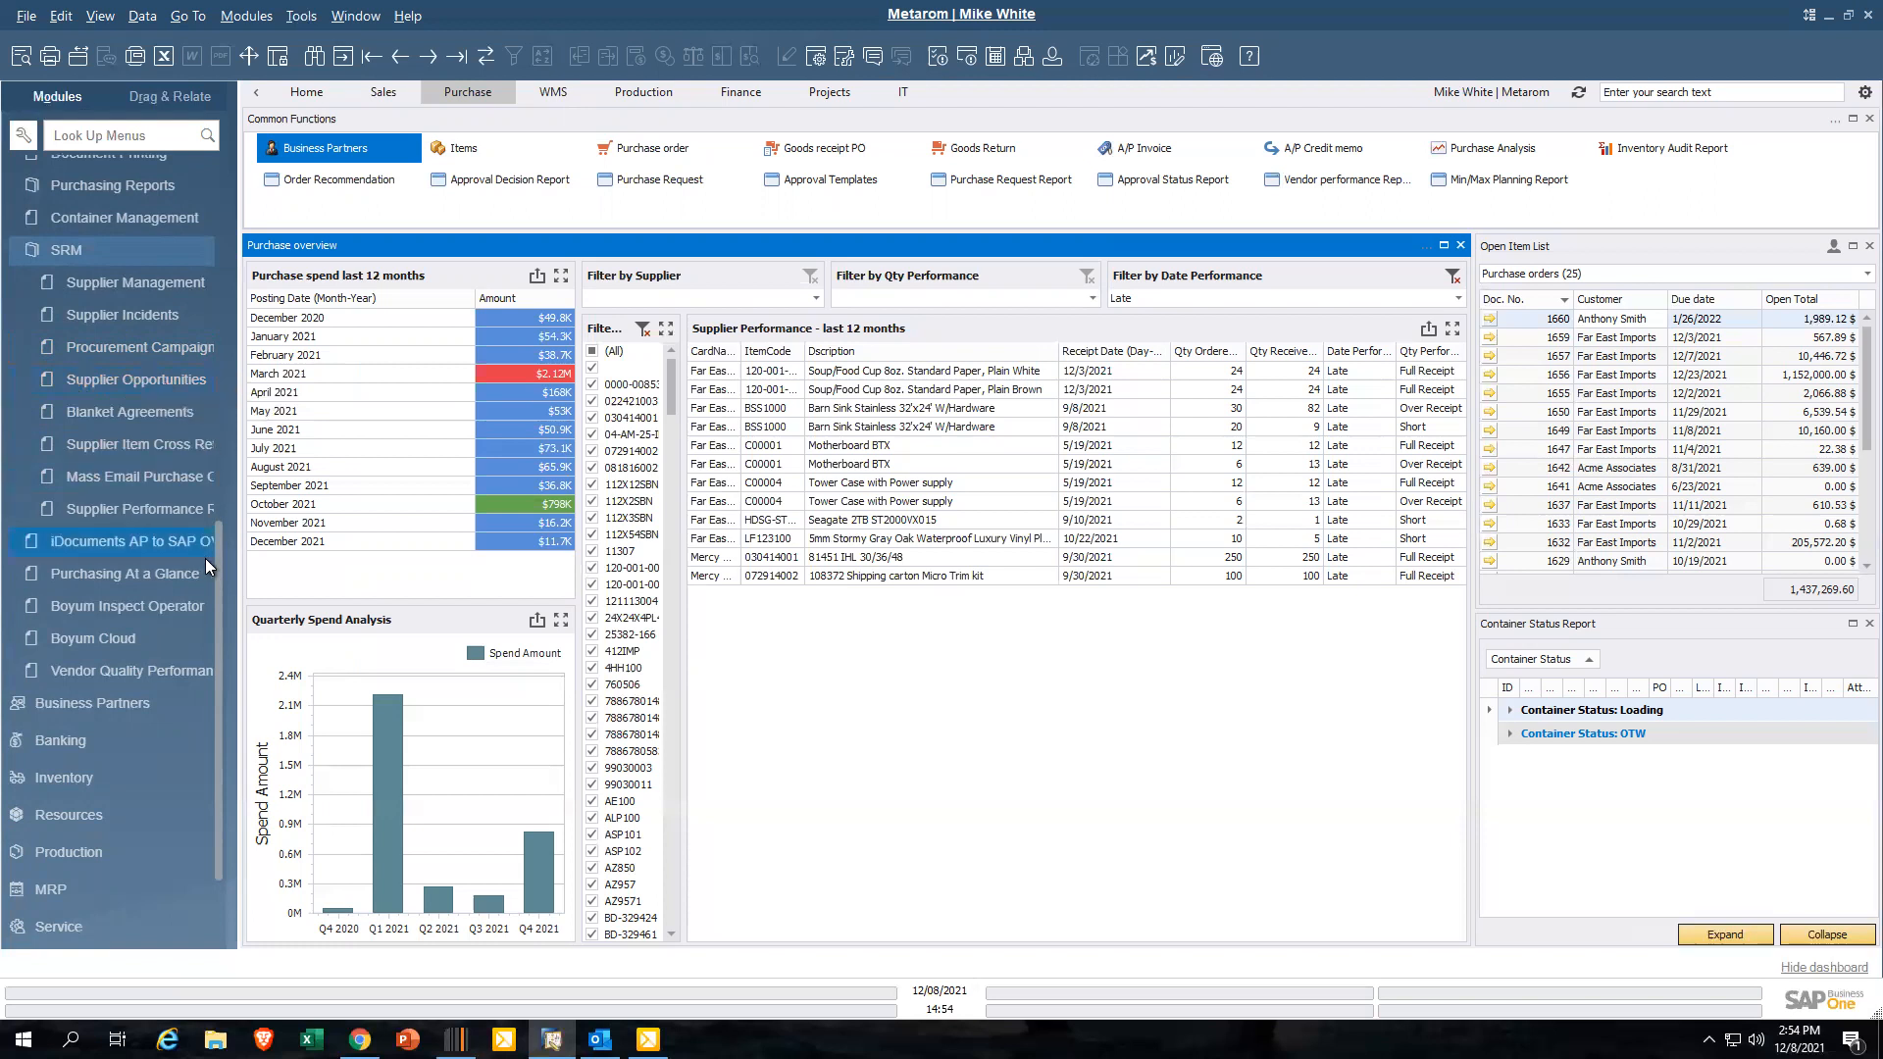
click(72, 249)
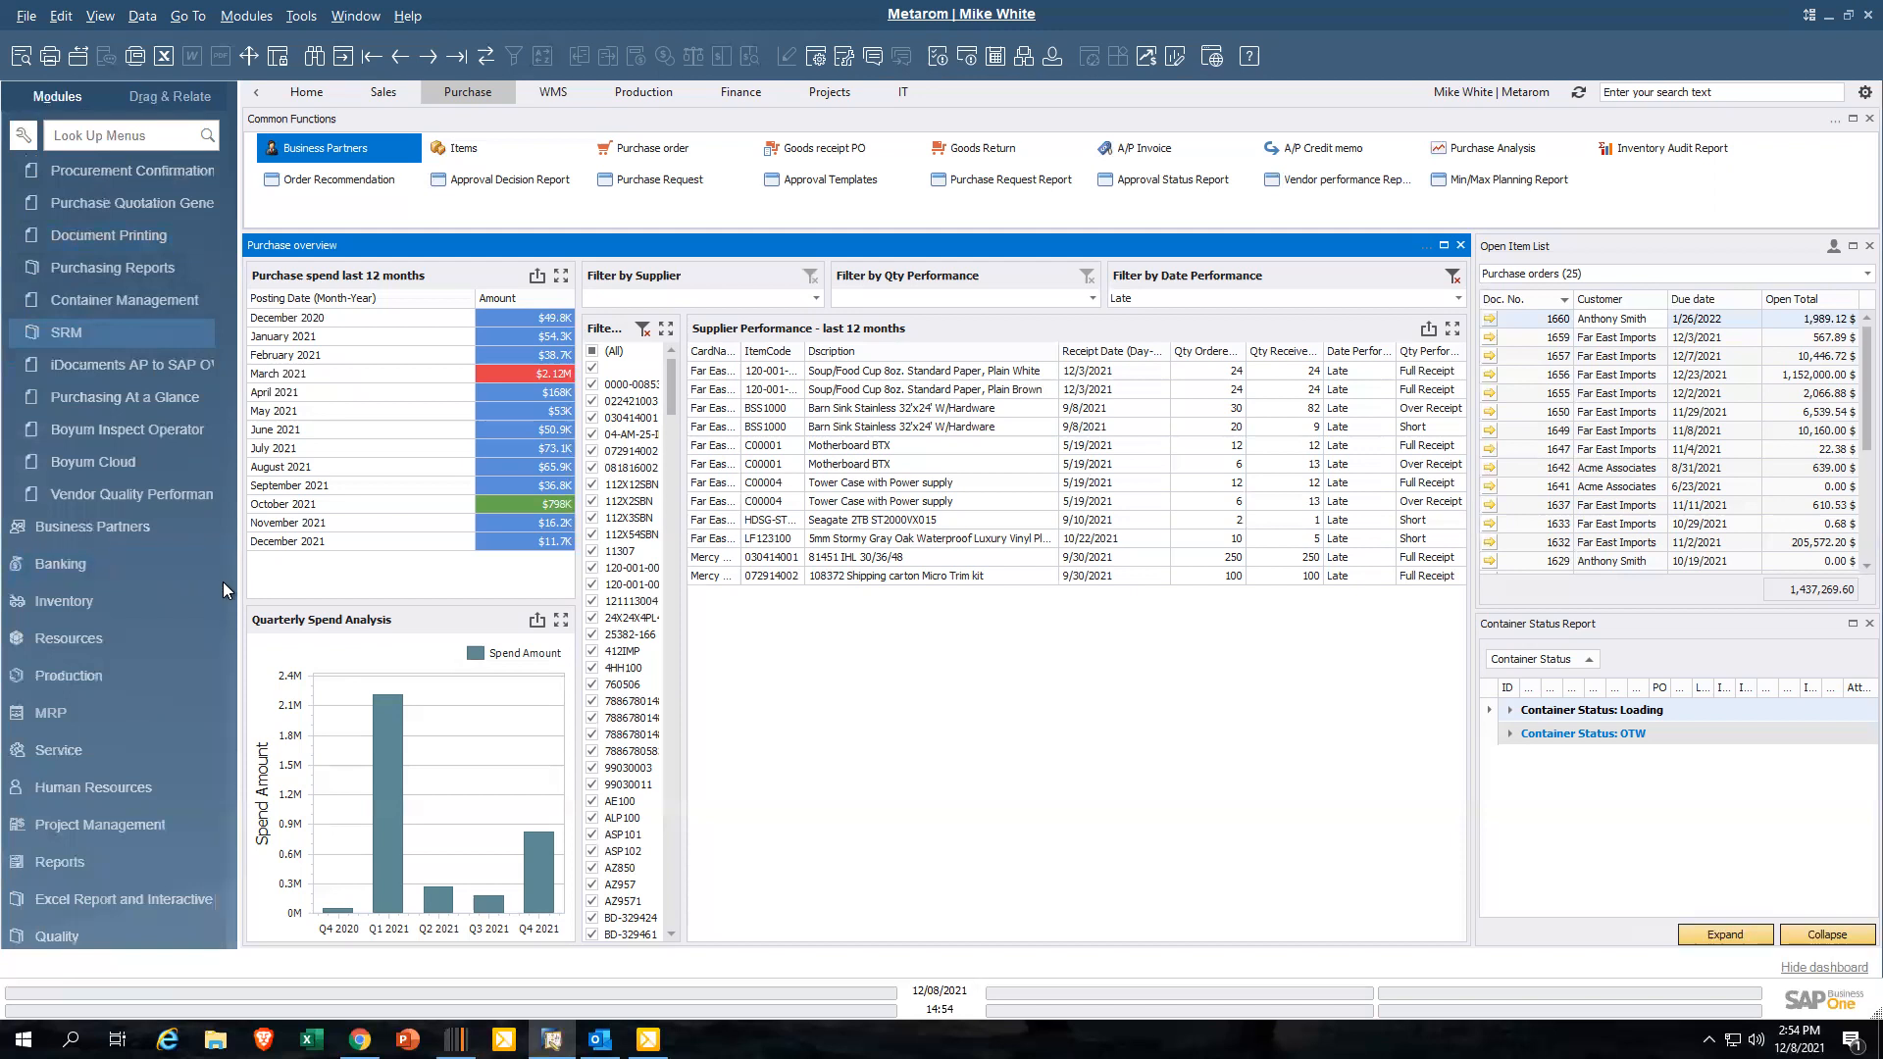
Look through the reports offered under Purchasing Reports in the Purchasing - SRM - A/P module
scroll(222, 550, up, 3)
scroll(228, 372, up, 5)
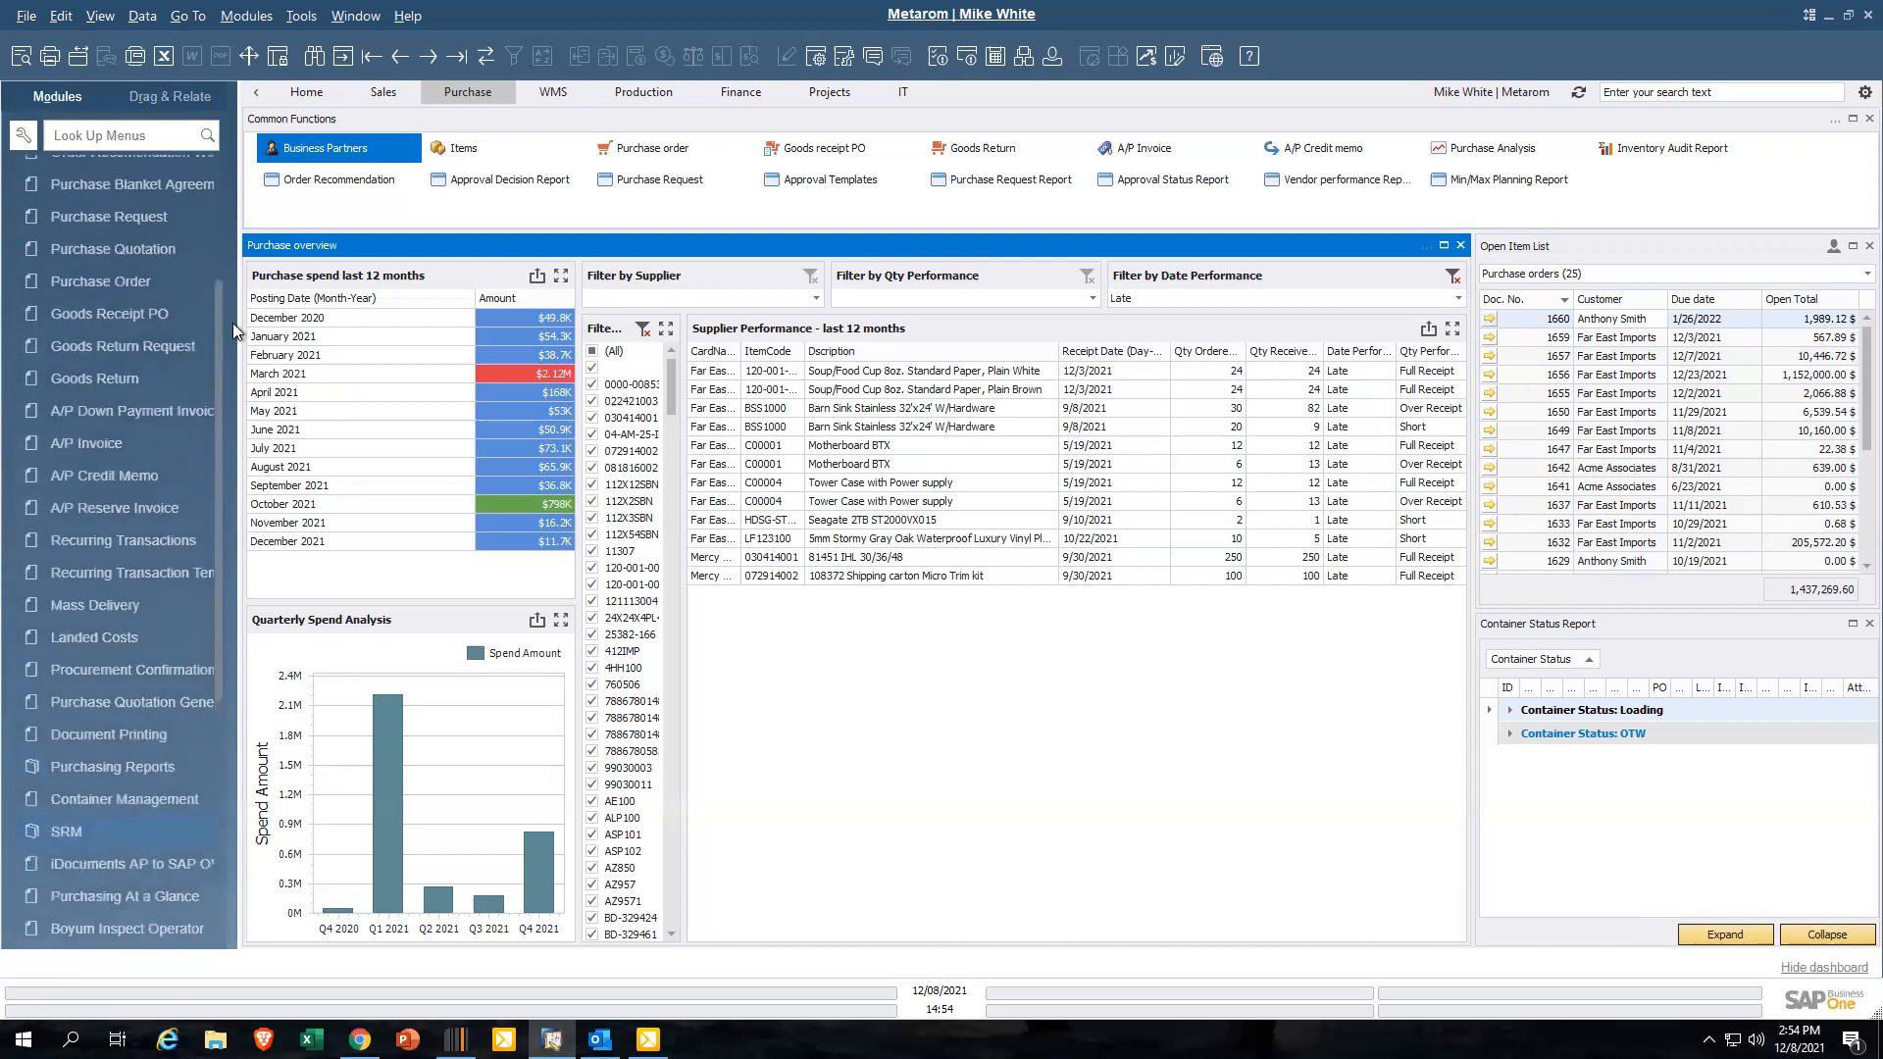
click(106, 292)
click(112, 282)
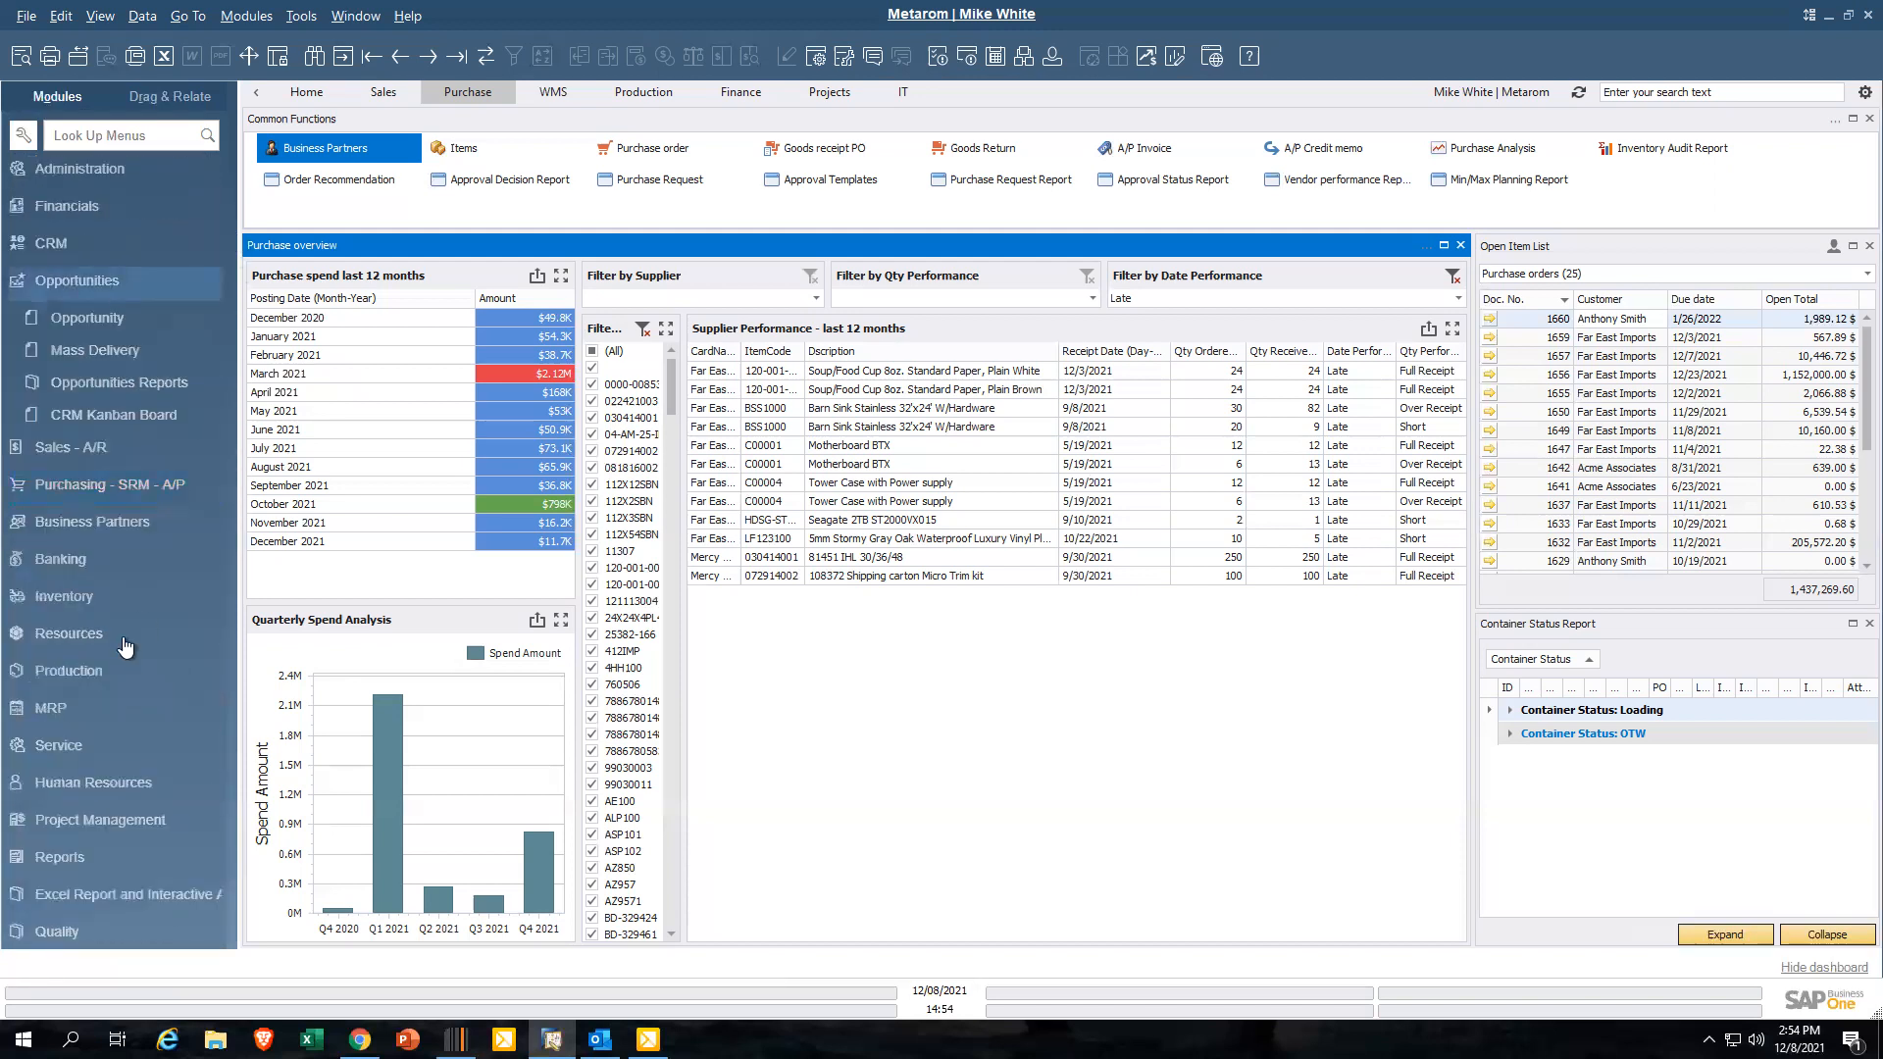
click(84, 285)
click(110, 351)
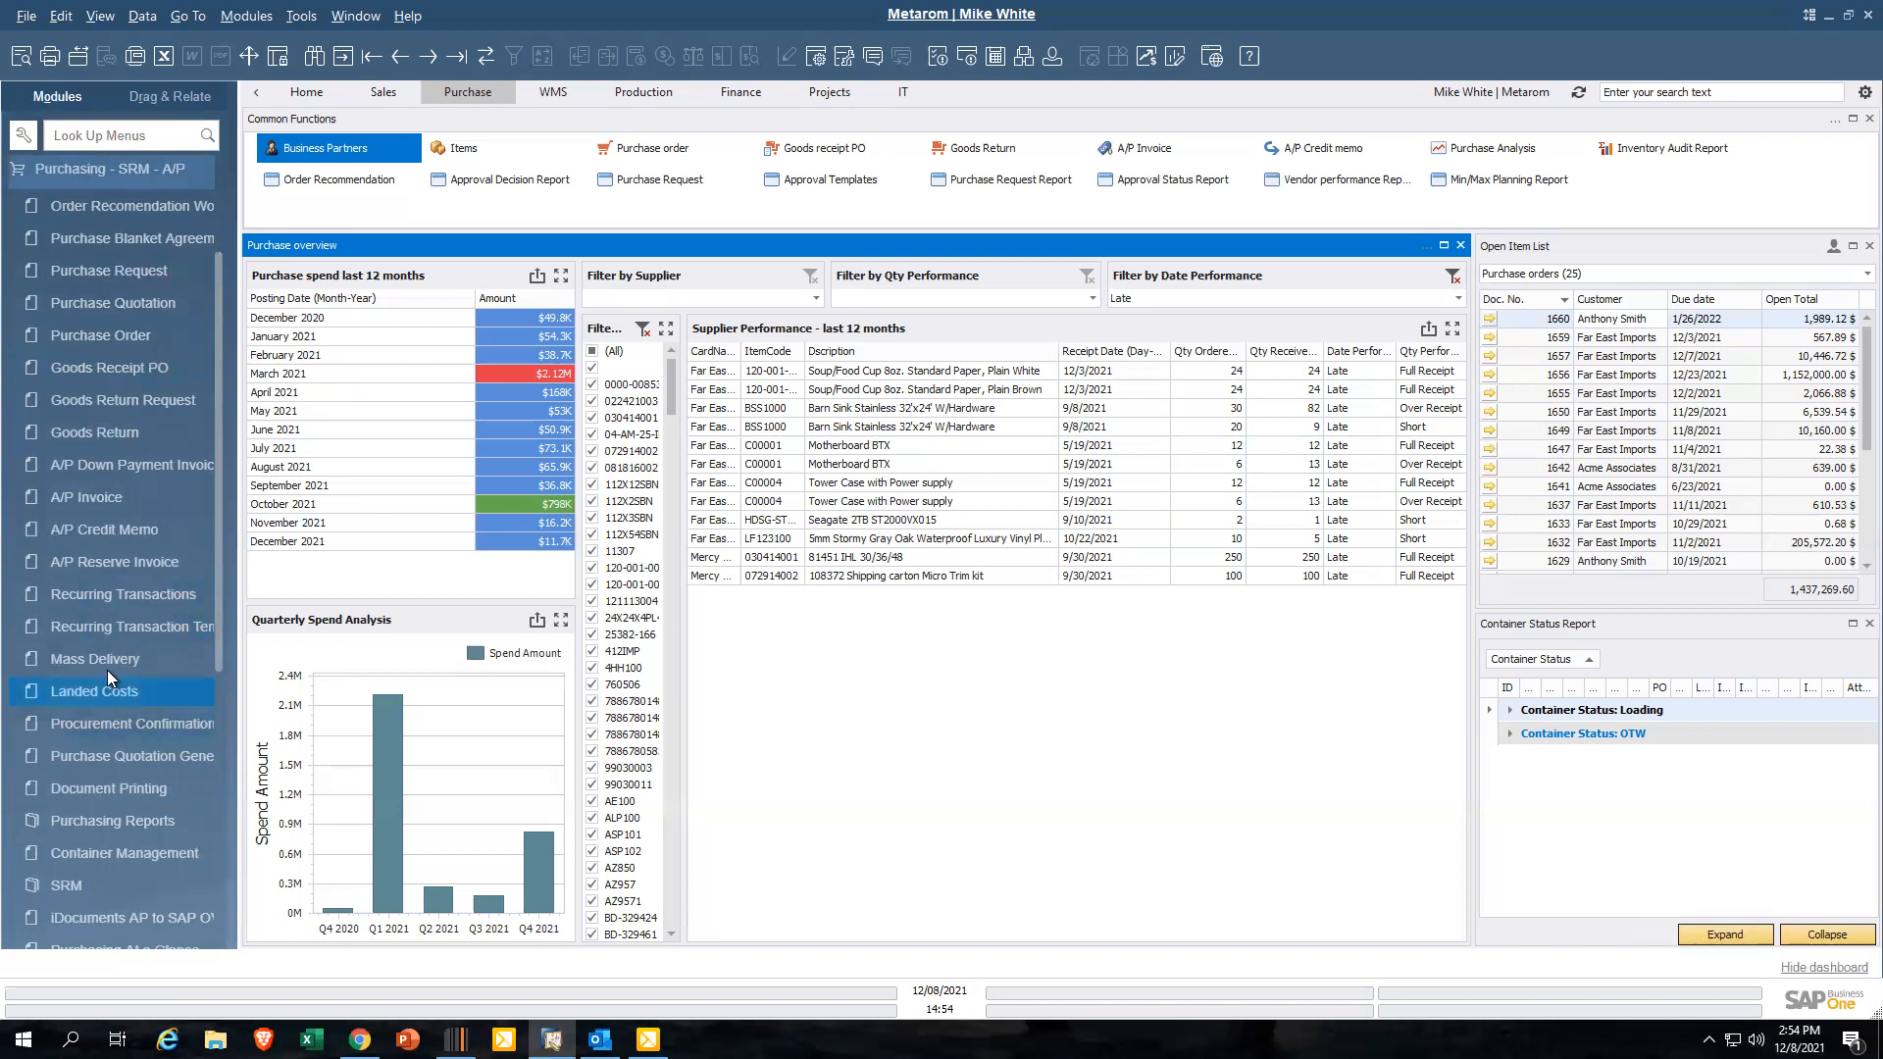
scroll(144, 704, down, 2)
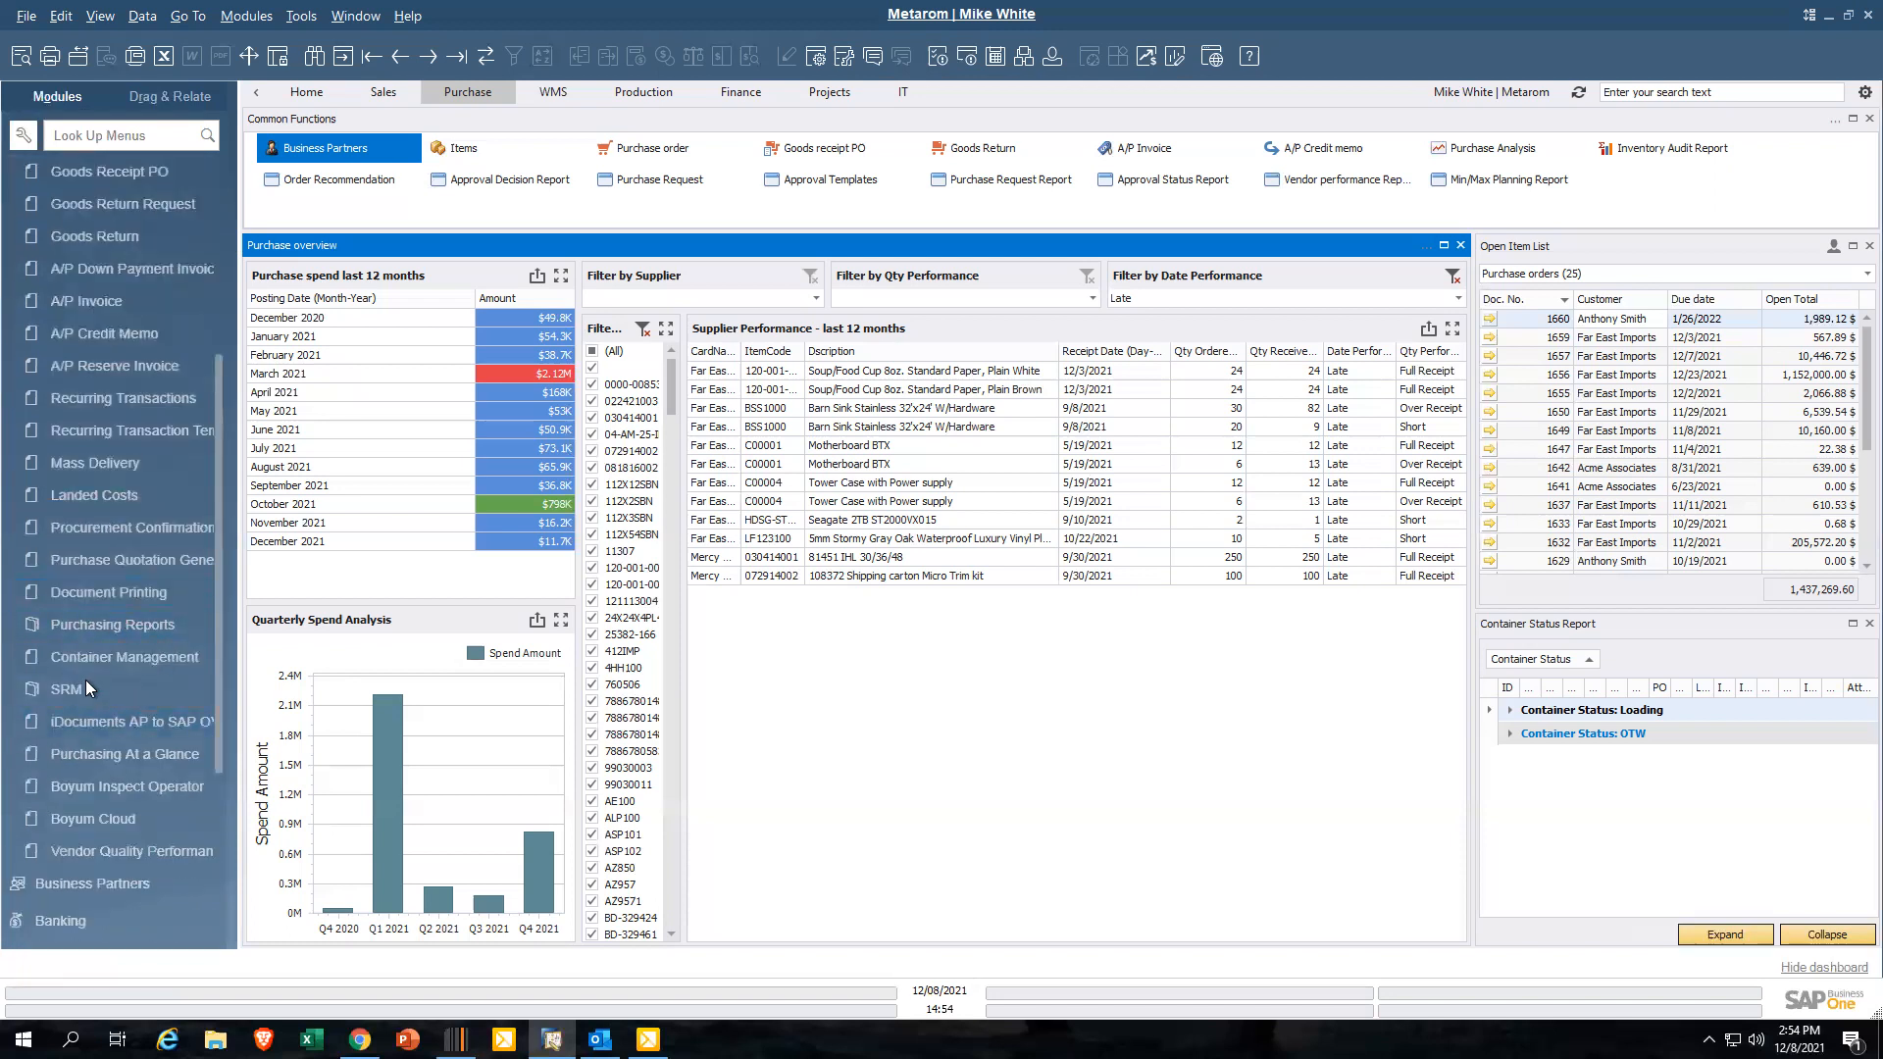
click(91, 620)
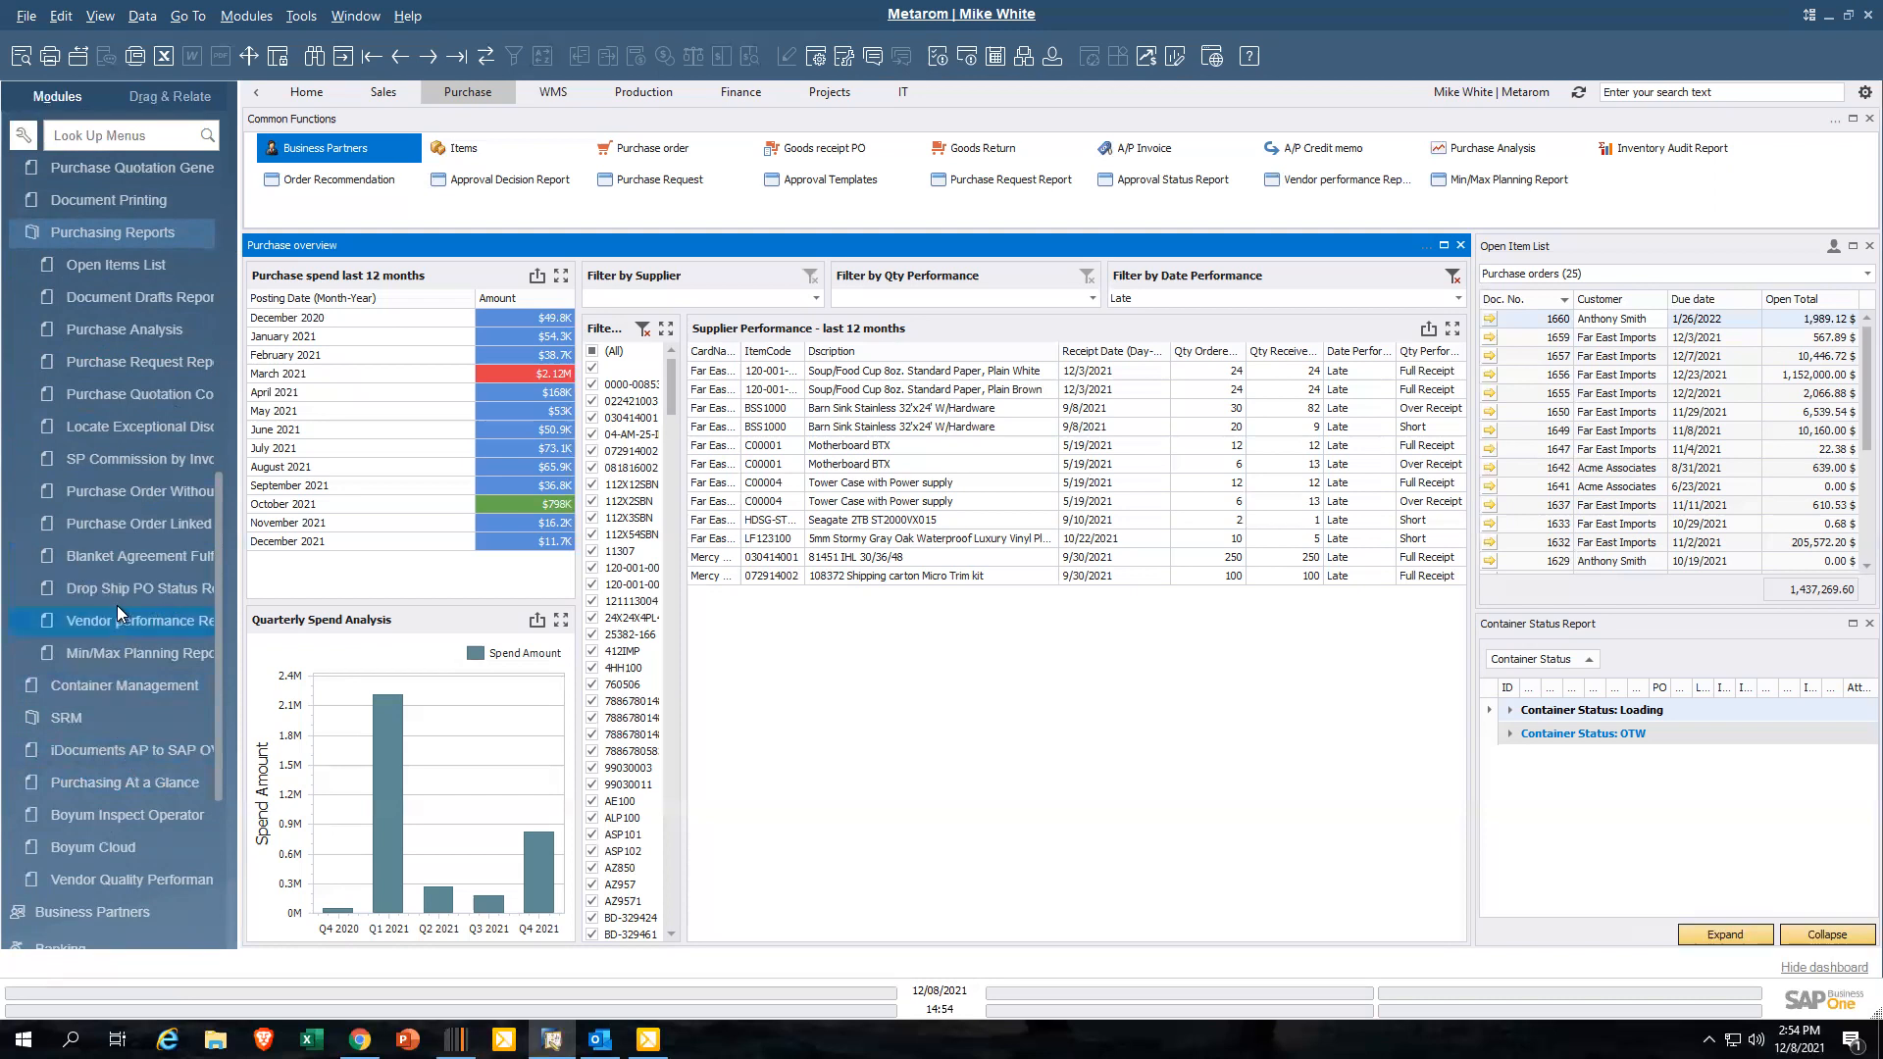
scroll(116, 606, down, 4)
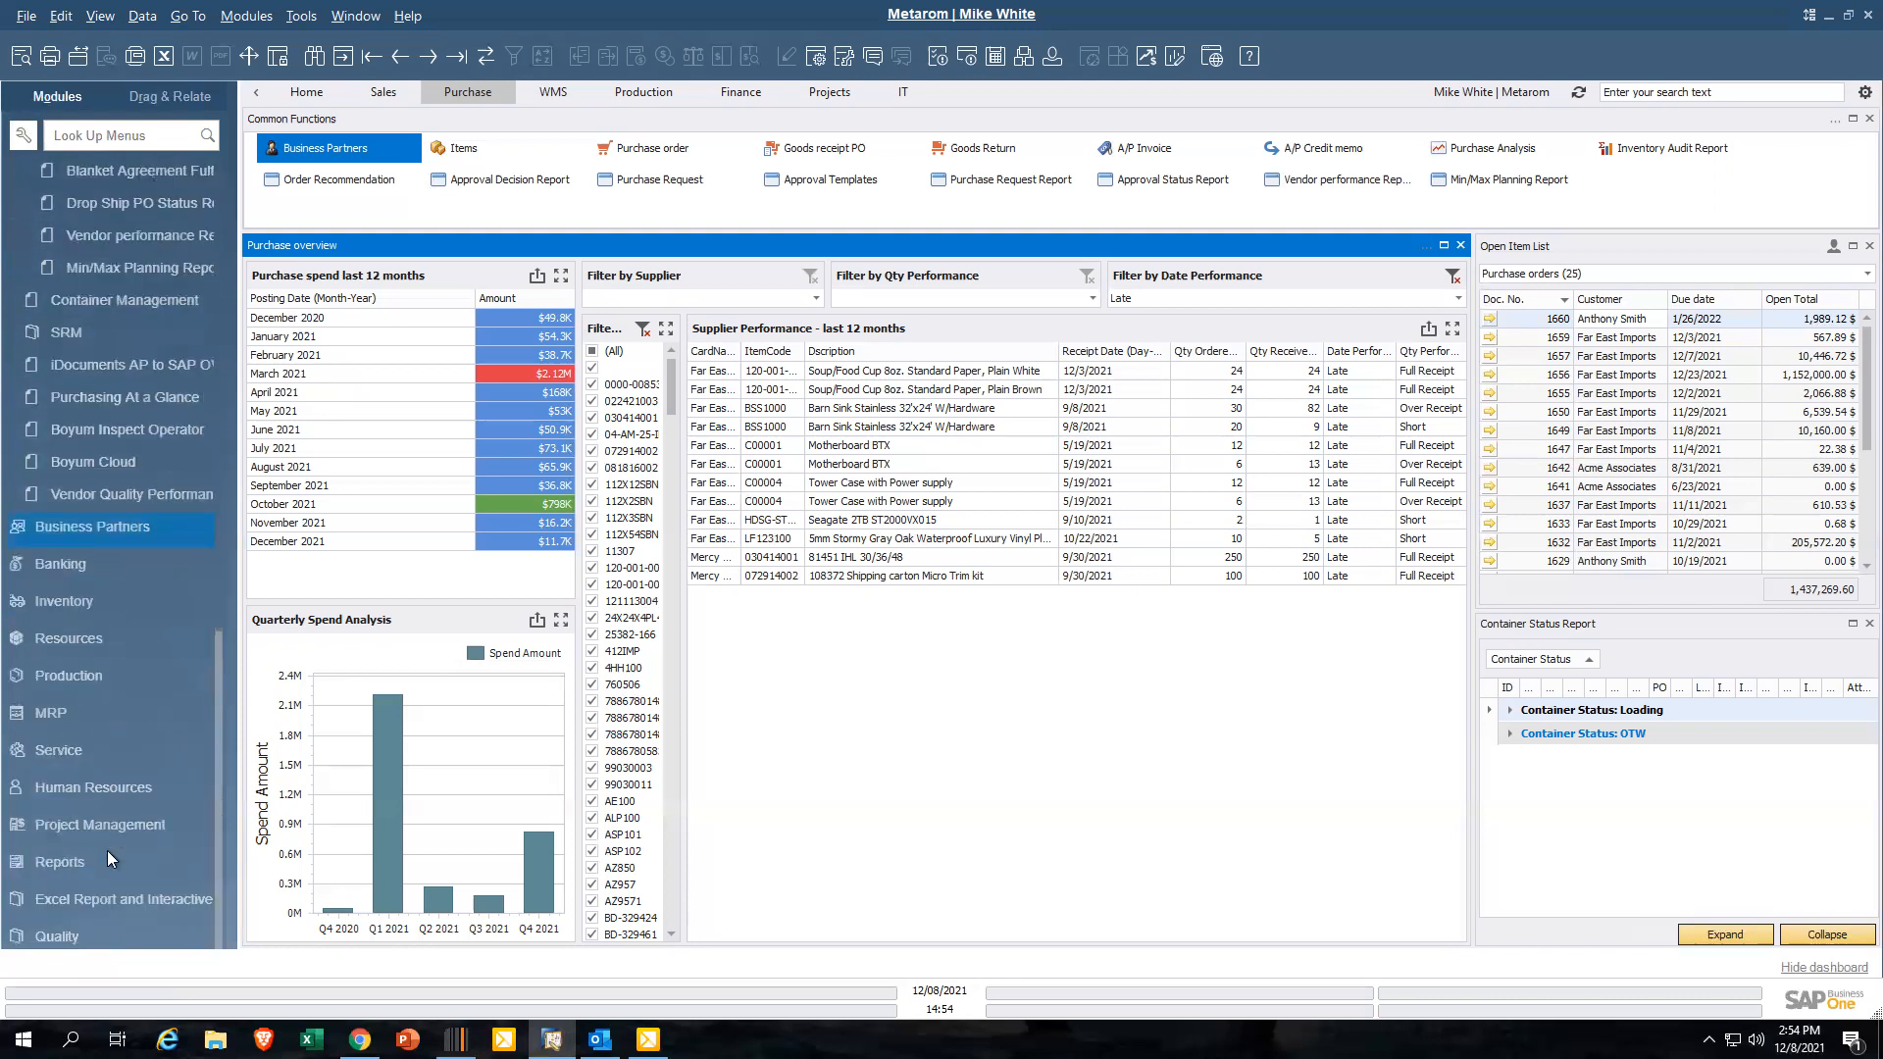
Open the interactive Excel report Purchase Analysis by Document and add Net Purchase Amount (SC) and Open Amount (LC) as values
click(172, 897)
click(97, 311)
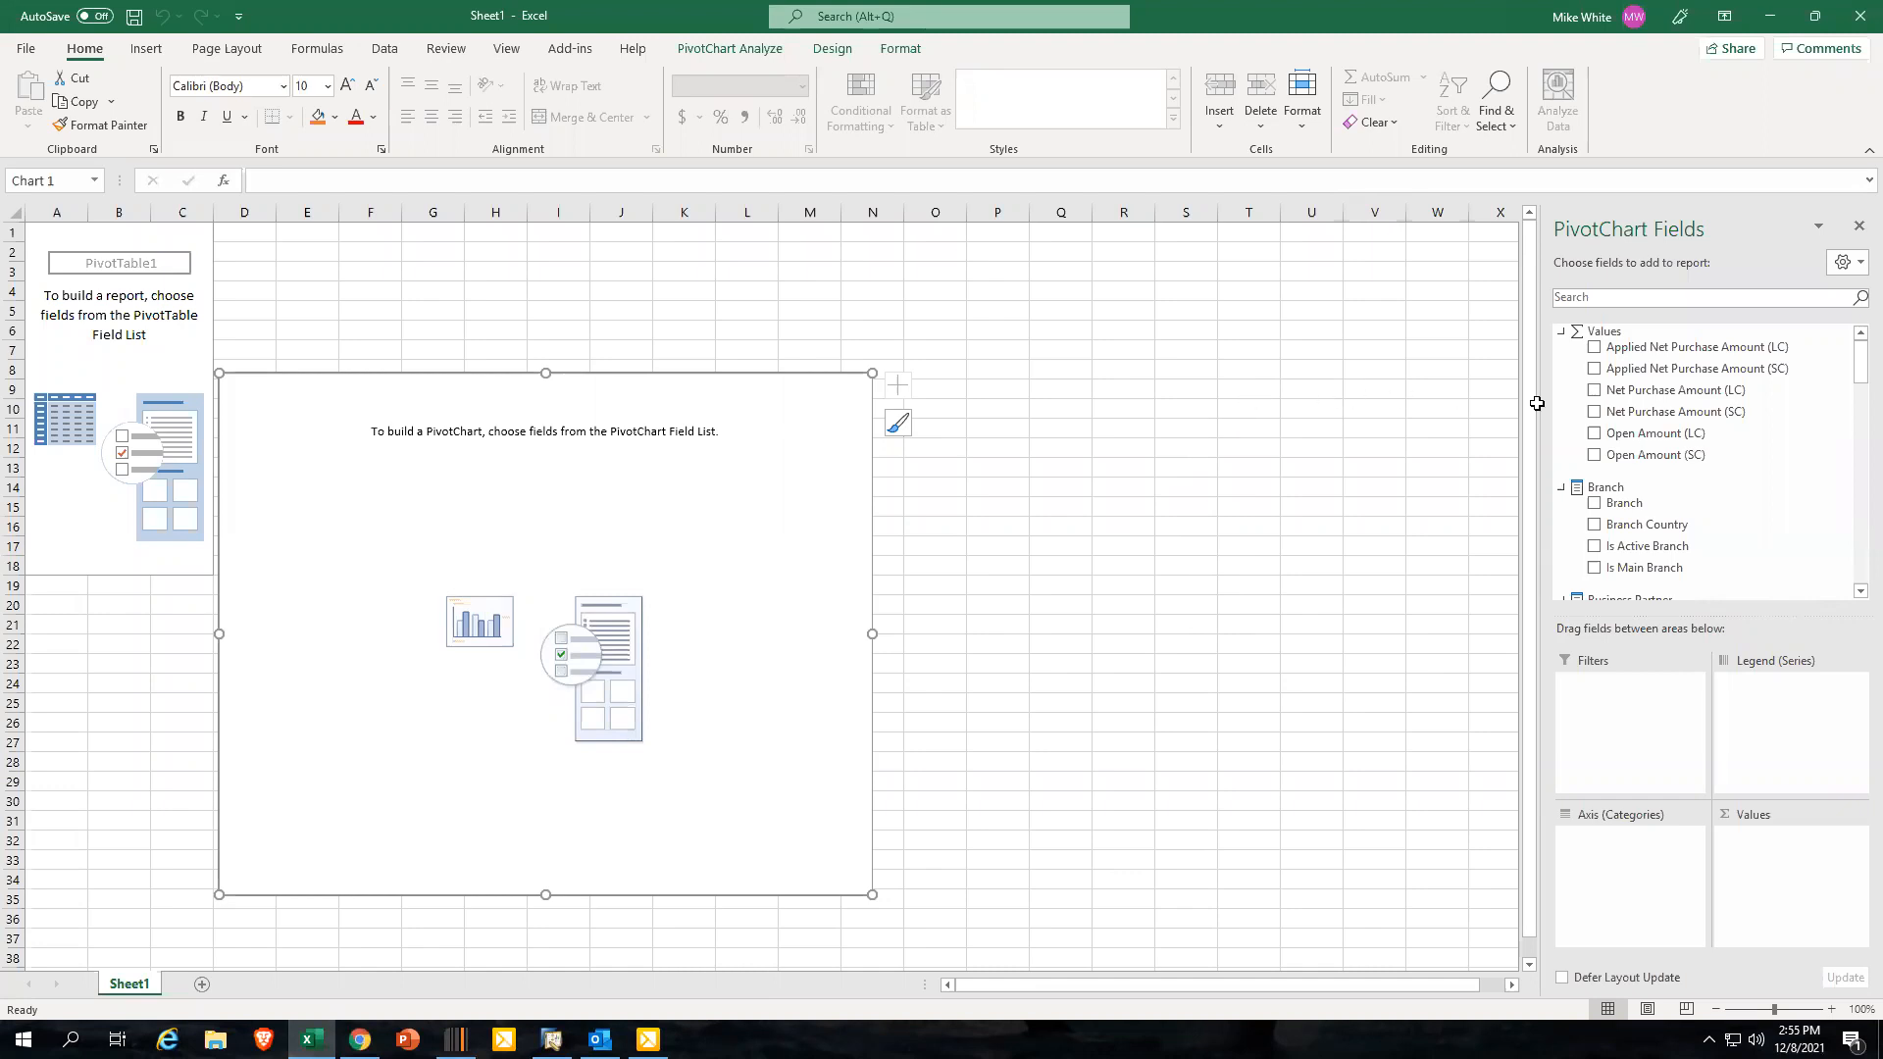
click(1595, 412)
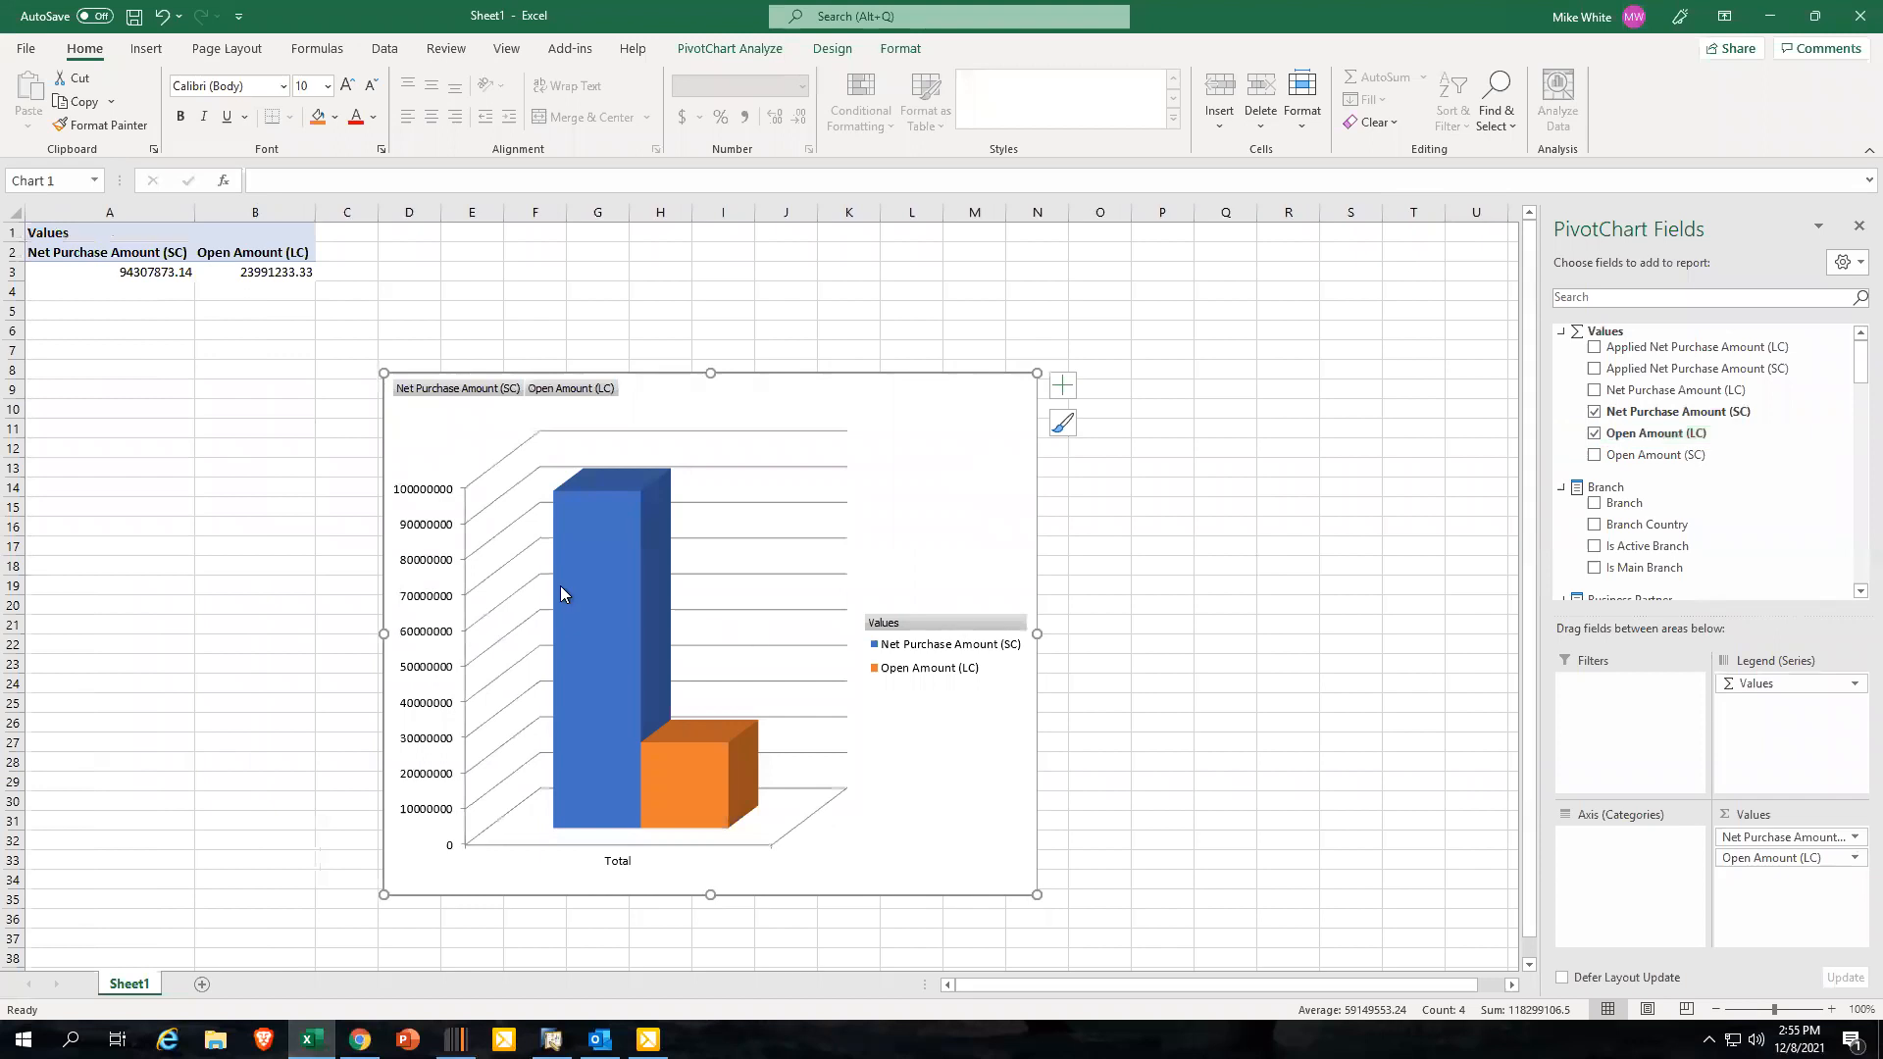
mouse_move(586, 512)
Break the pivot report down by business partner, and move the chart below the pivot table
drag(1848, 370, 1847, 415)
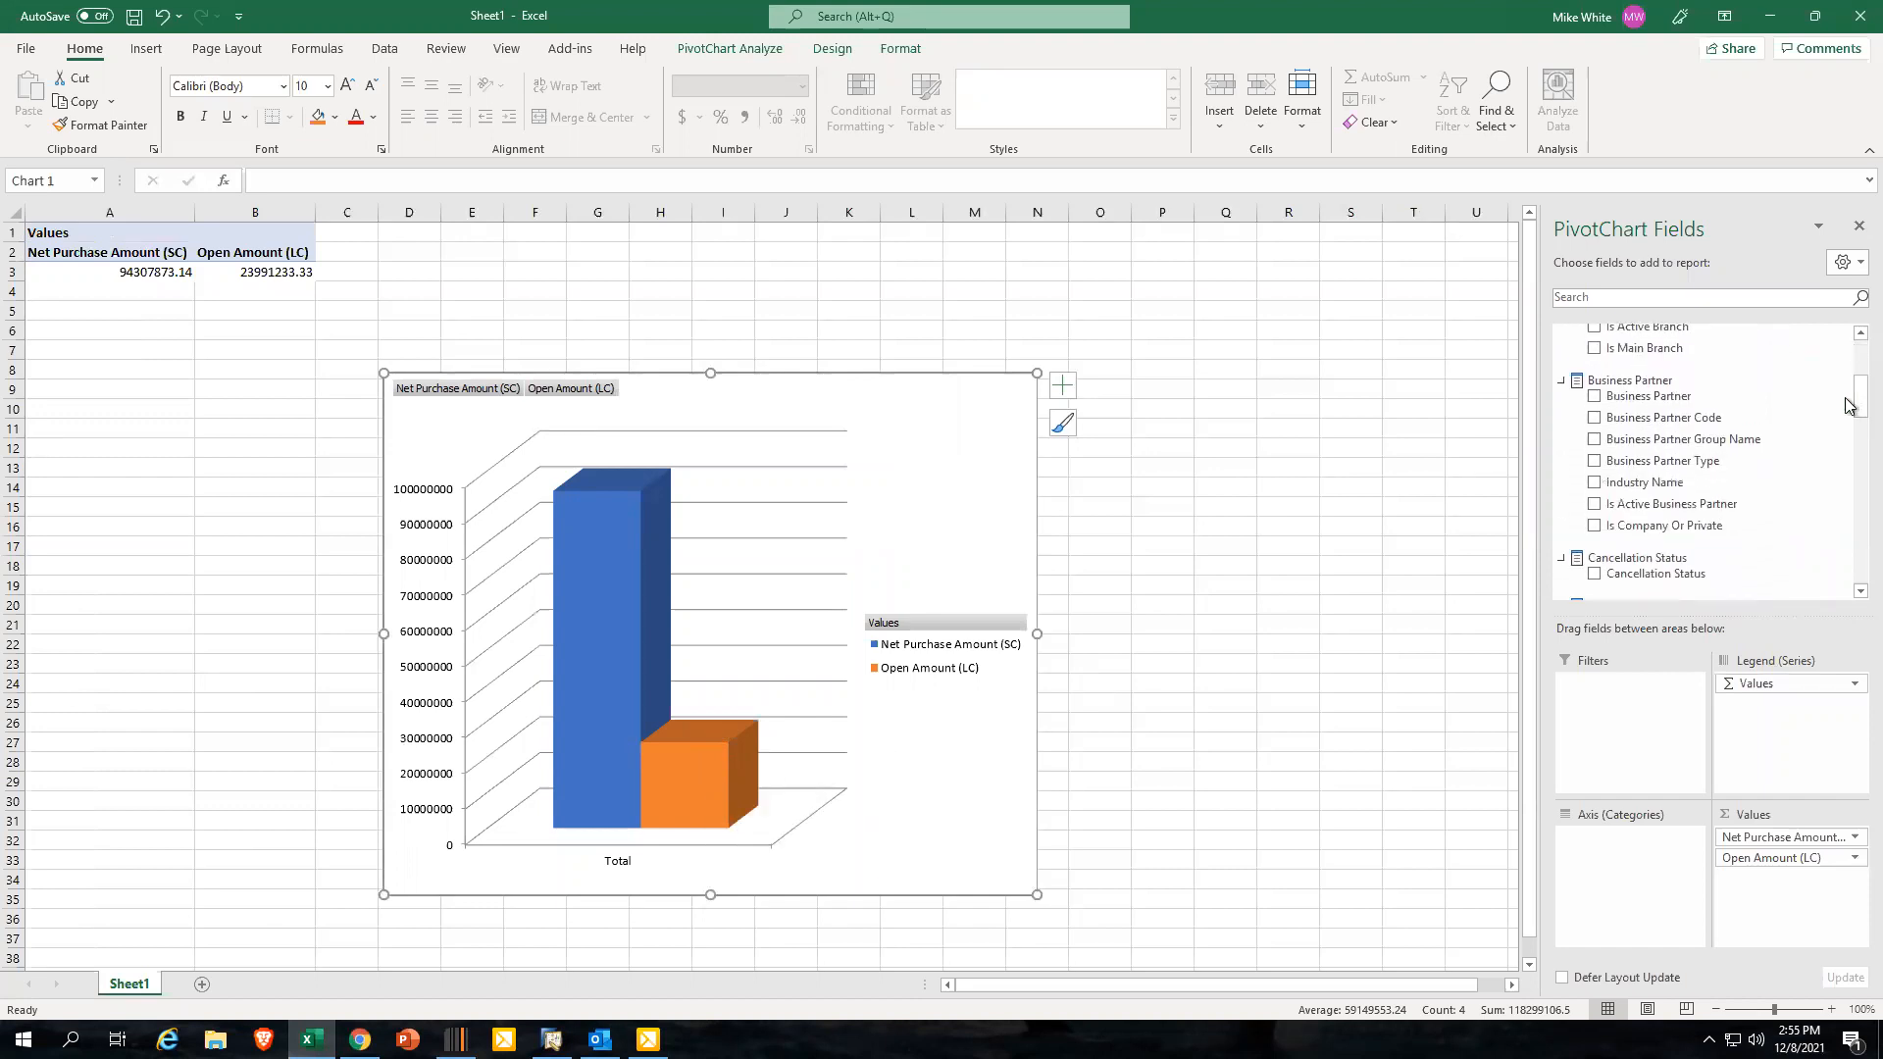
click(1596, 397)
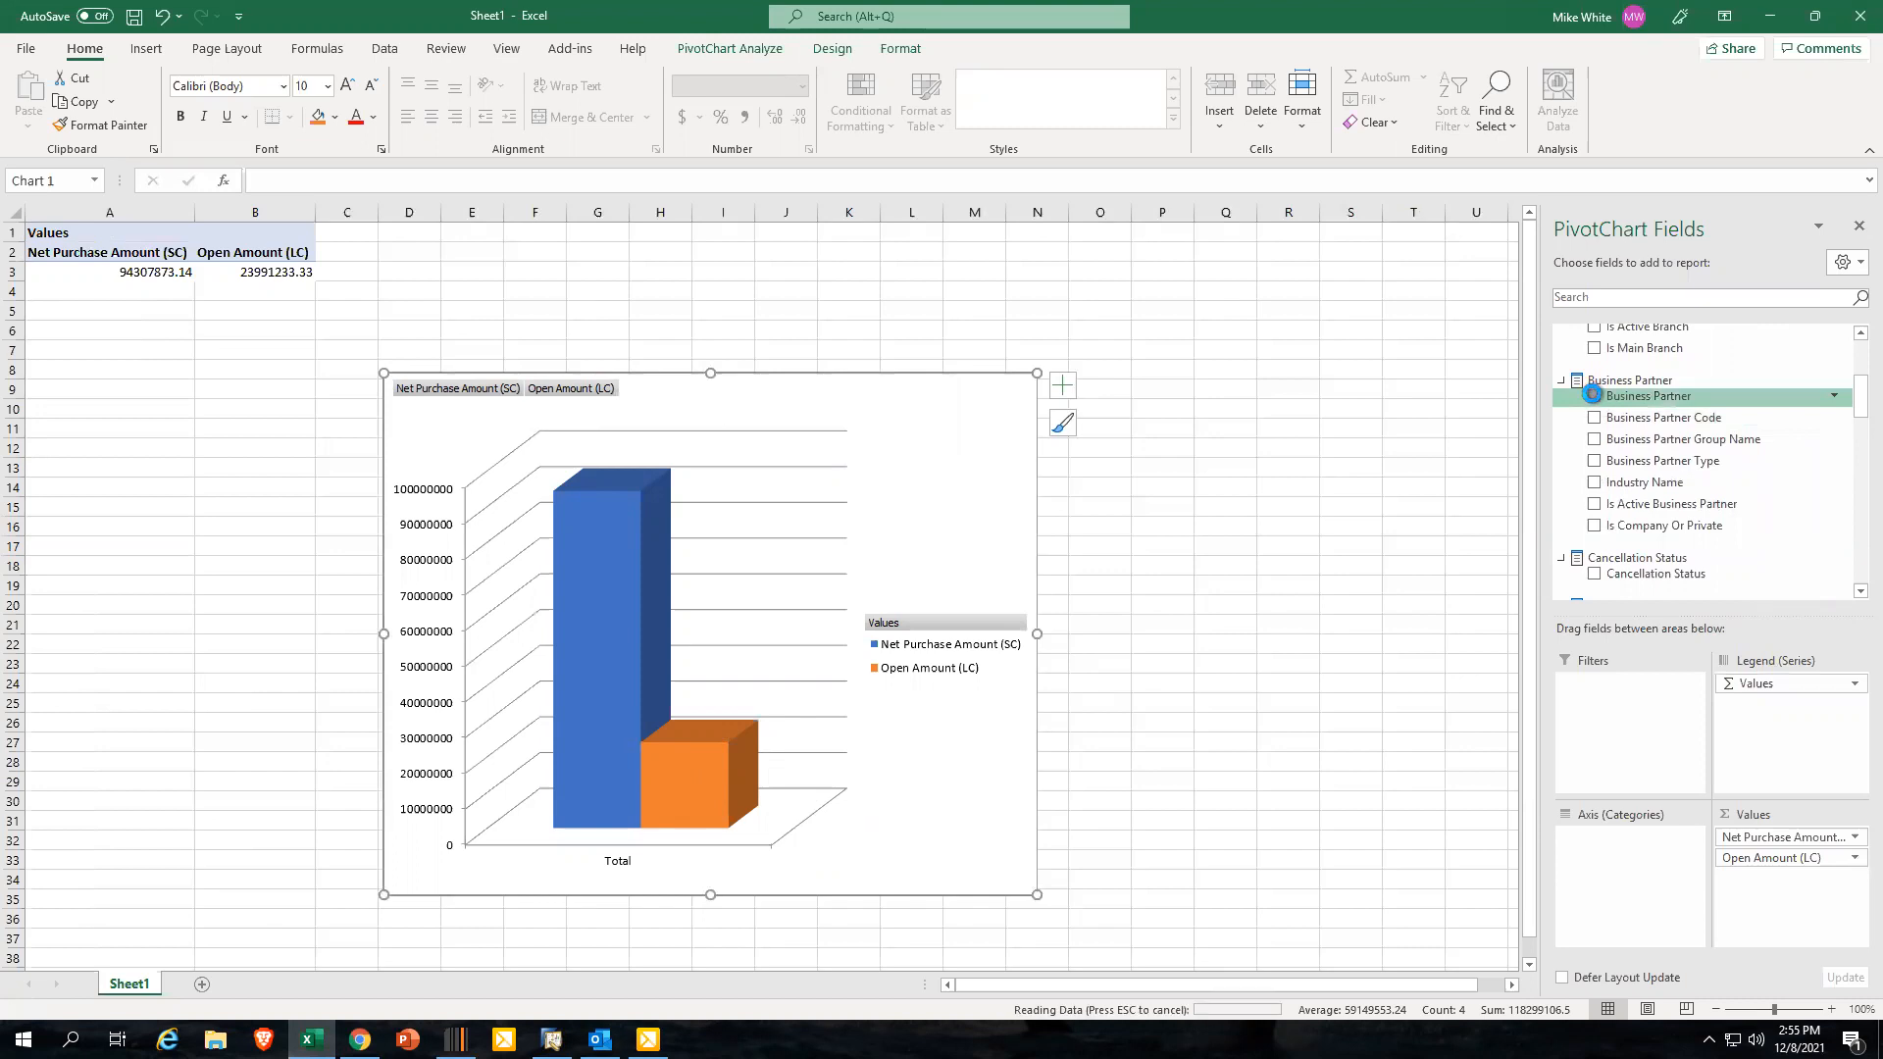
mouse_move(990, 397)
mouse_down()
mouse_move(590, 595)
mouse_move(579, 622)
mouse_up()
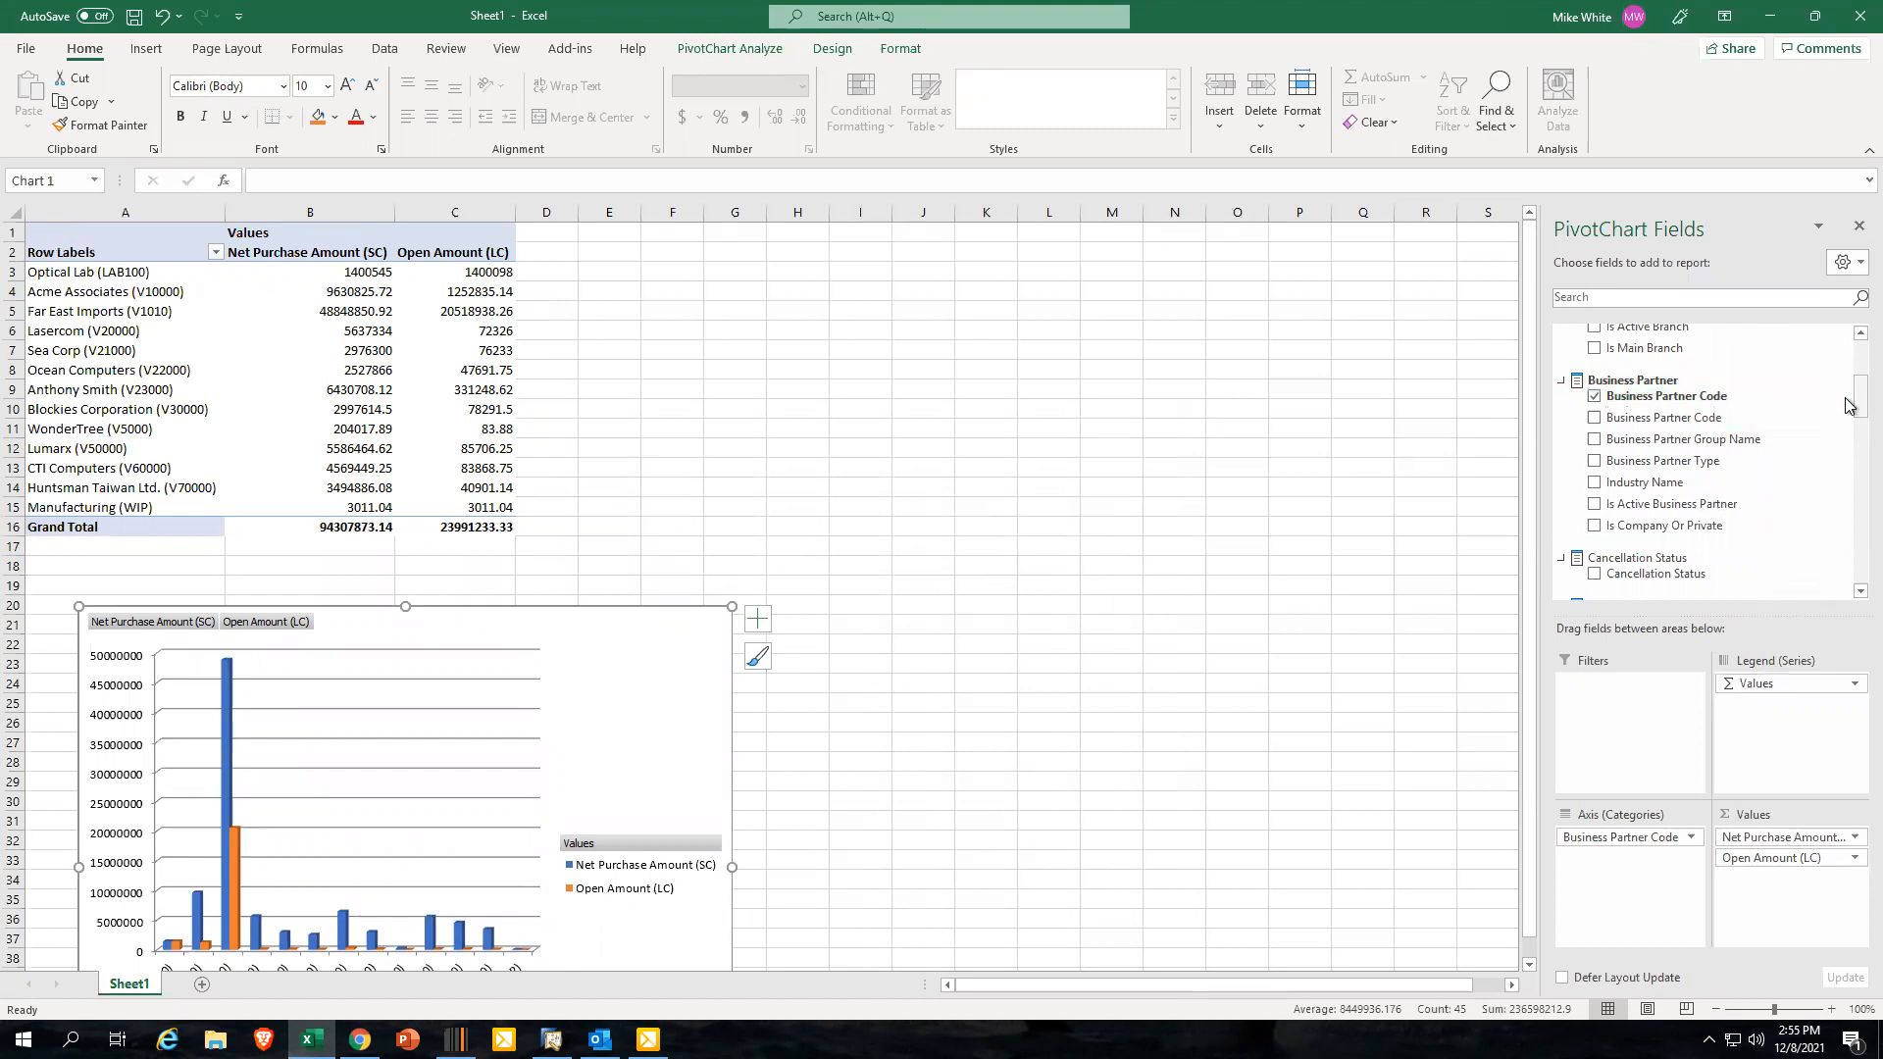
Add Document Month to the pivot report and place it in the legend series so months run across the columns
scroll(1850, 417, down, 4)
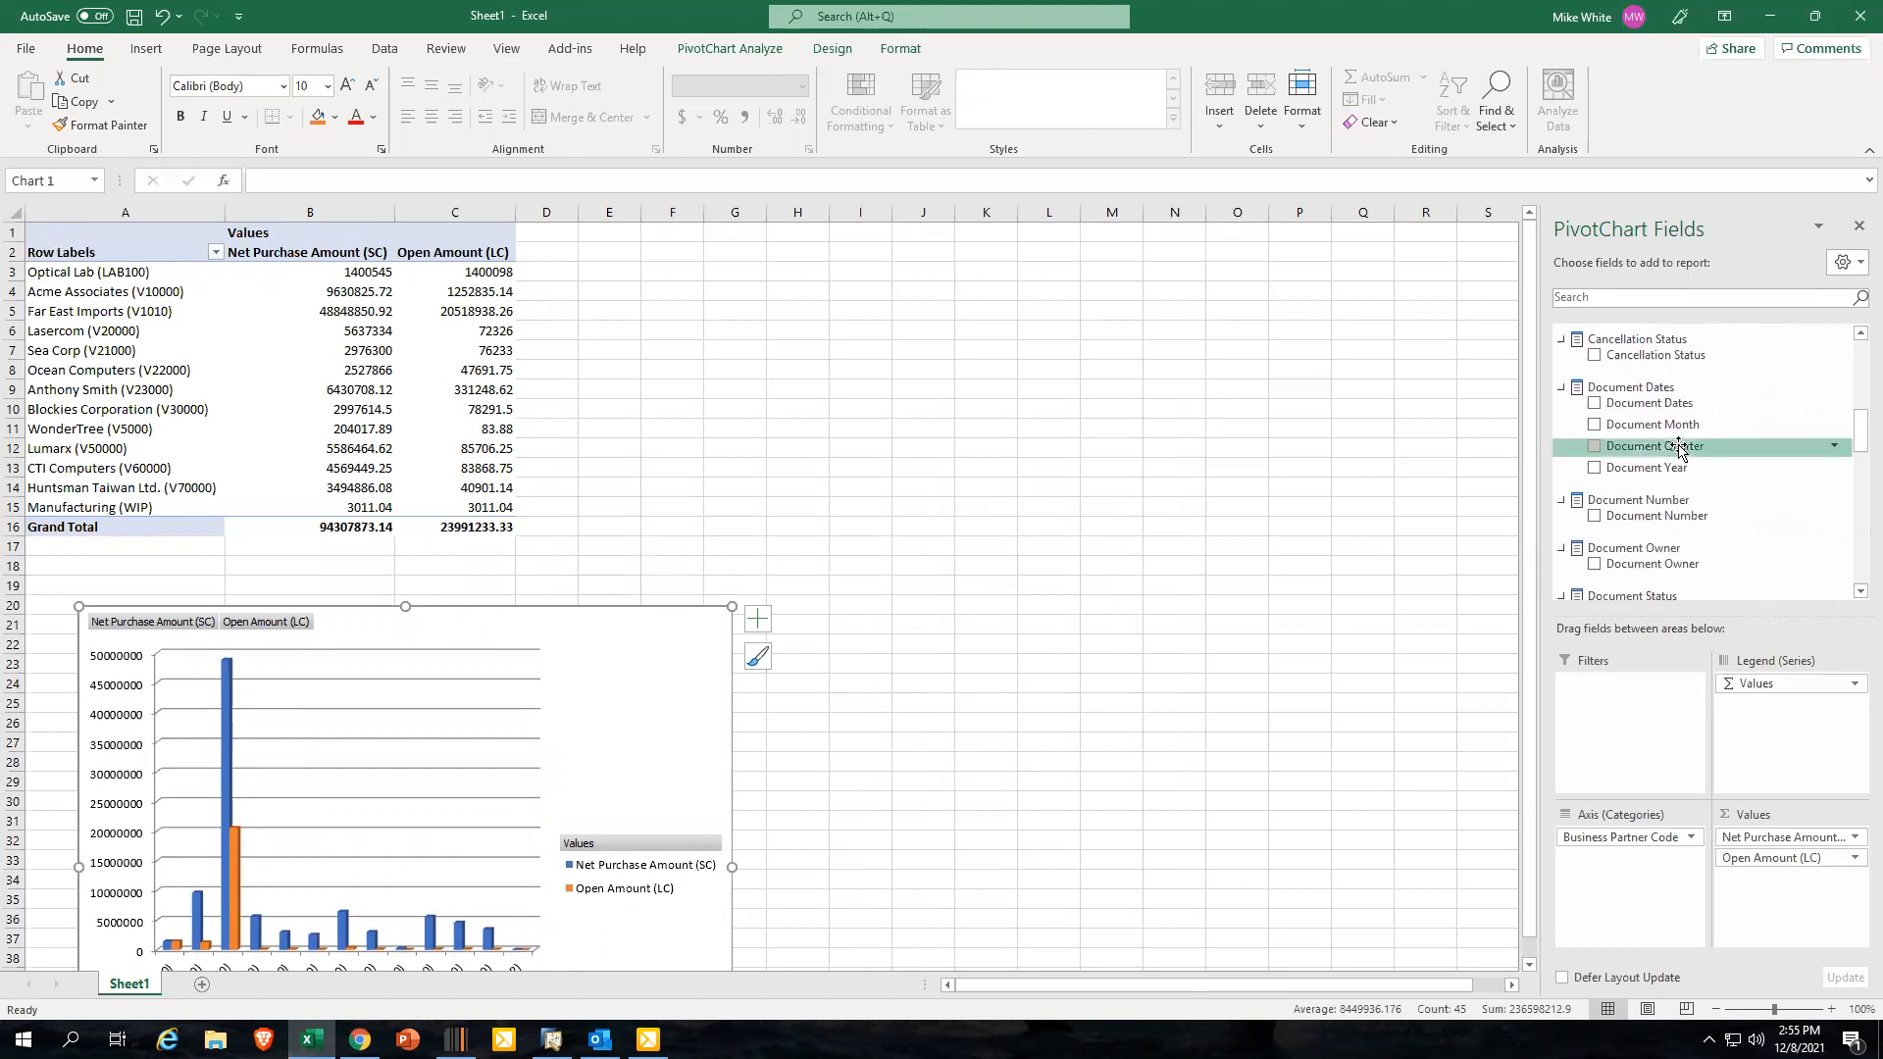
click(1597, 428)
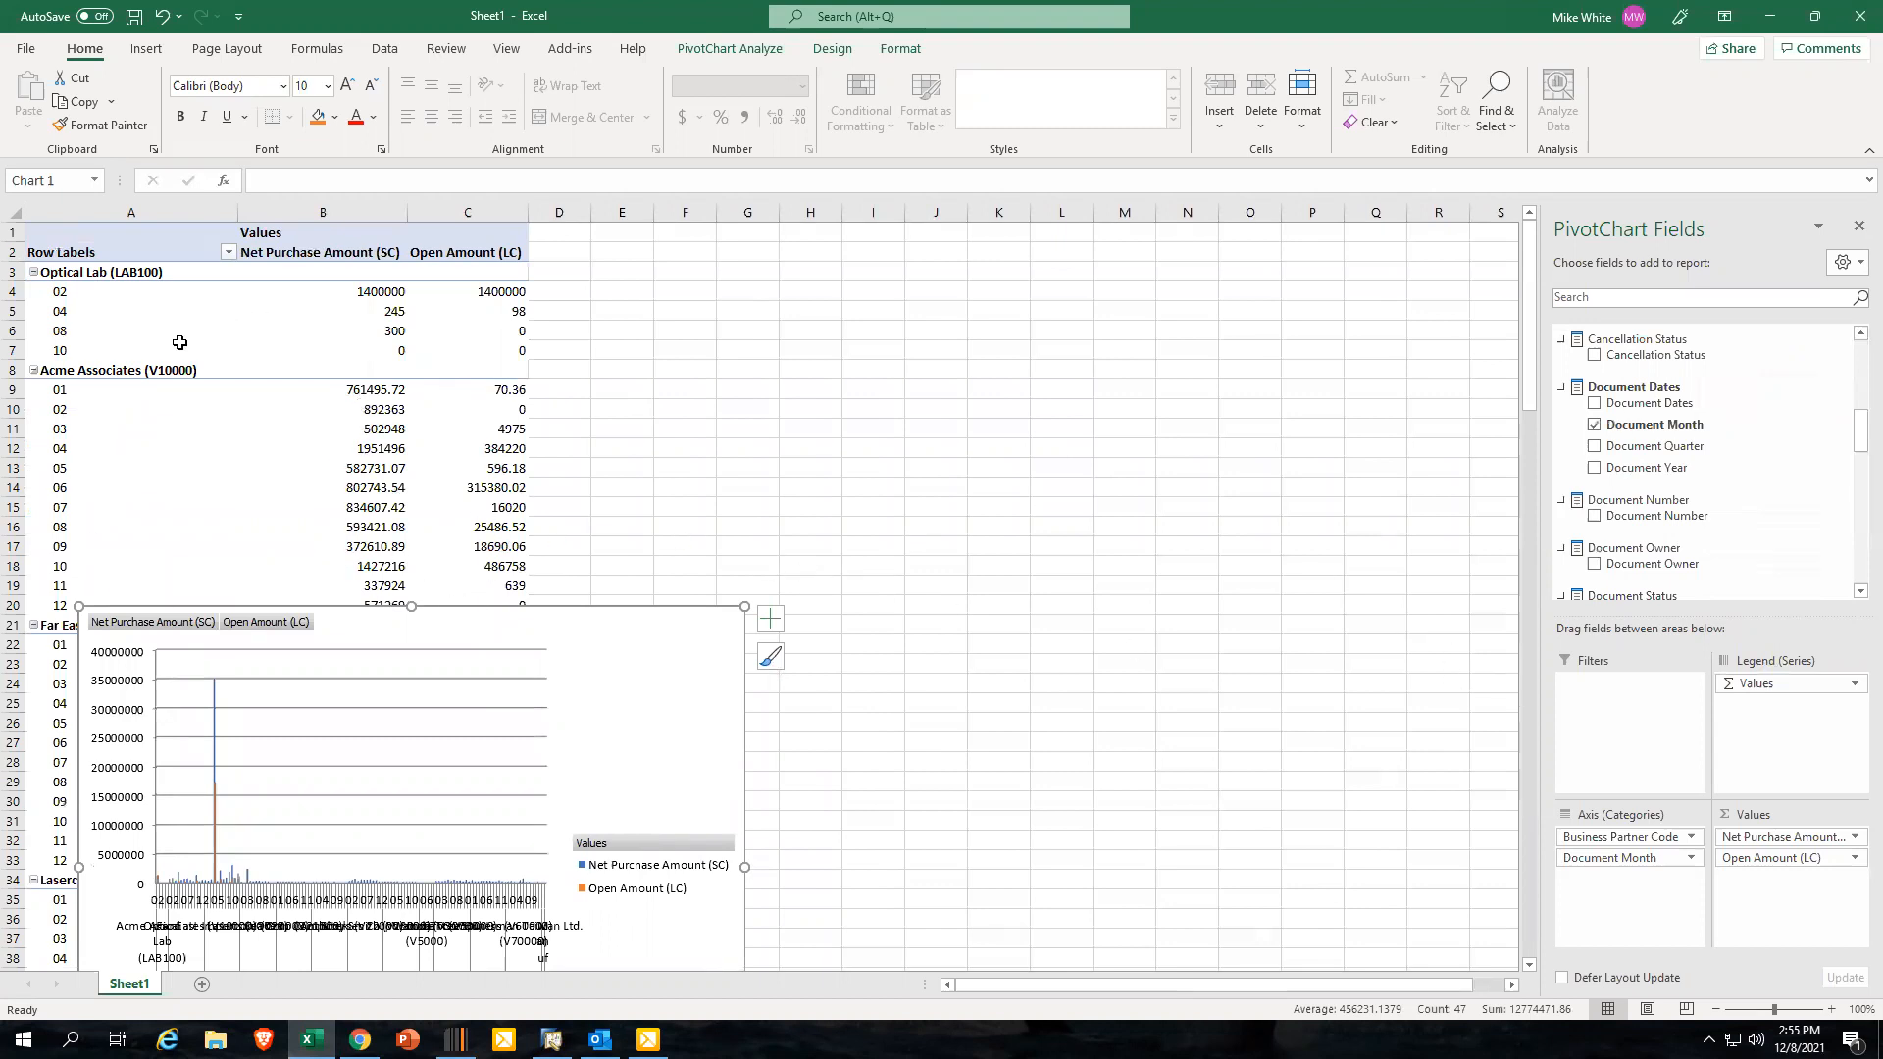
drag(1590, 859, 1748, 739)
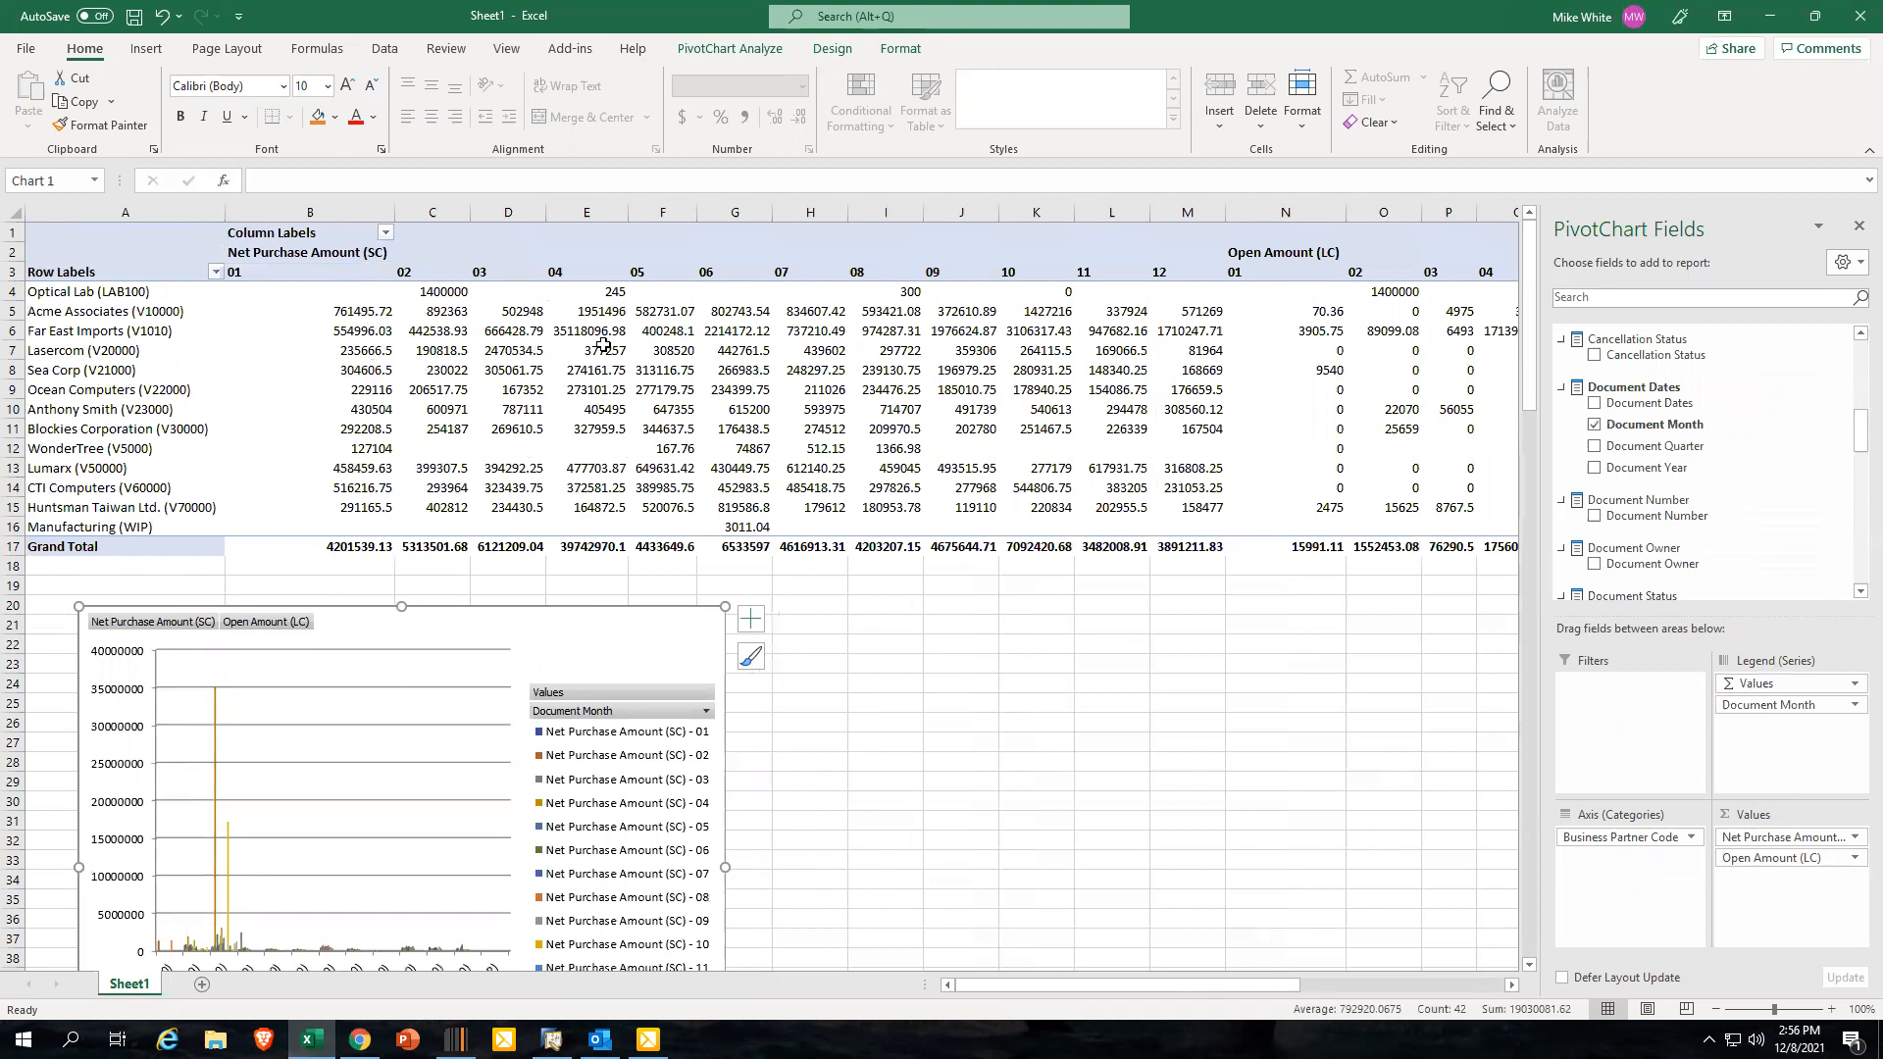
drag(985, 988, 585, 996)
Save the workbook to the Desktop as PO Spend Report, and close it
click(27, 49)
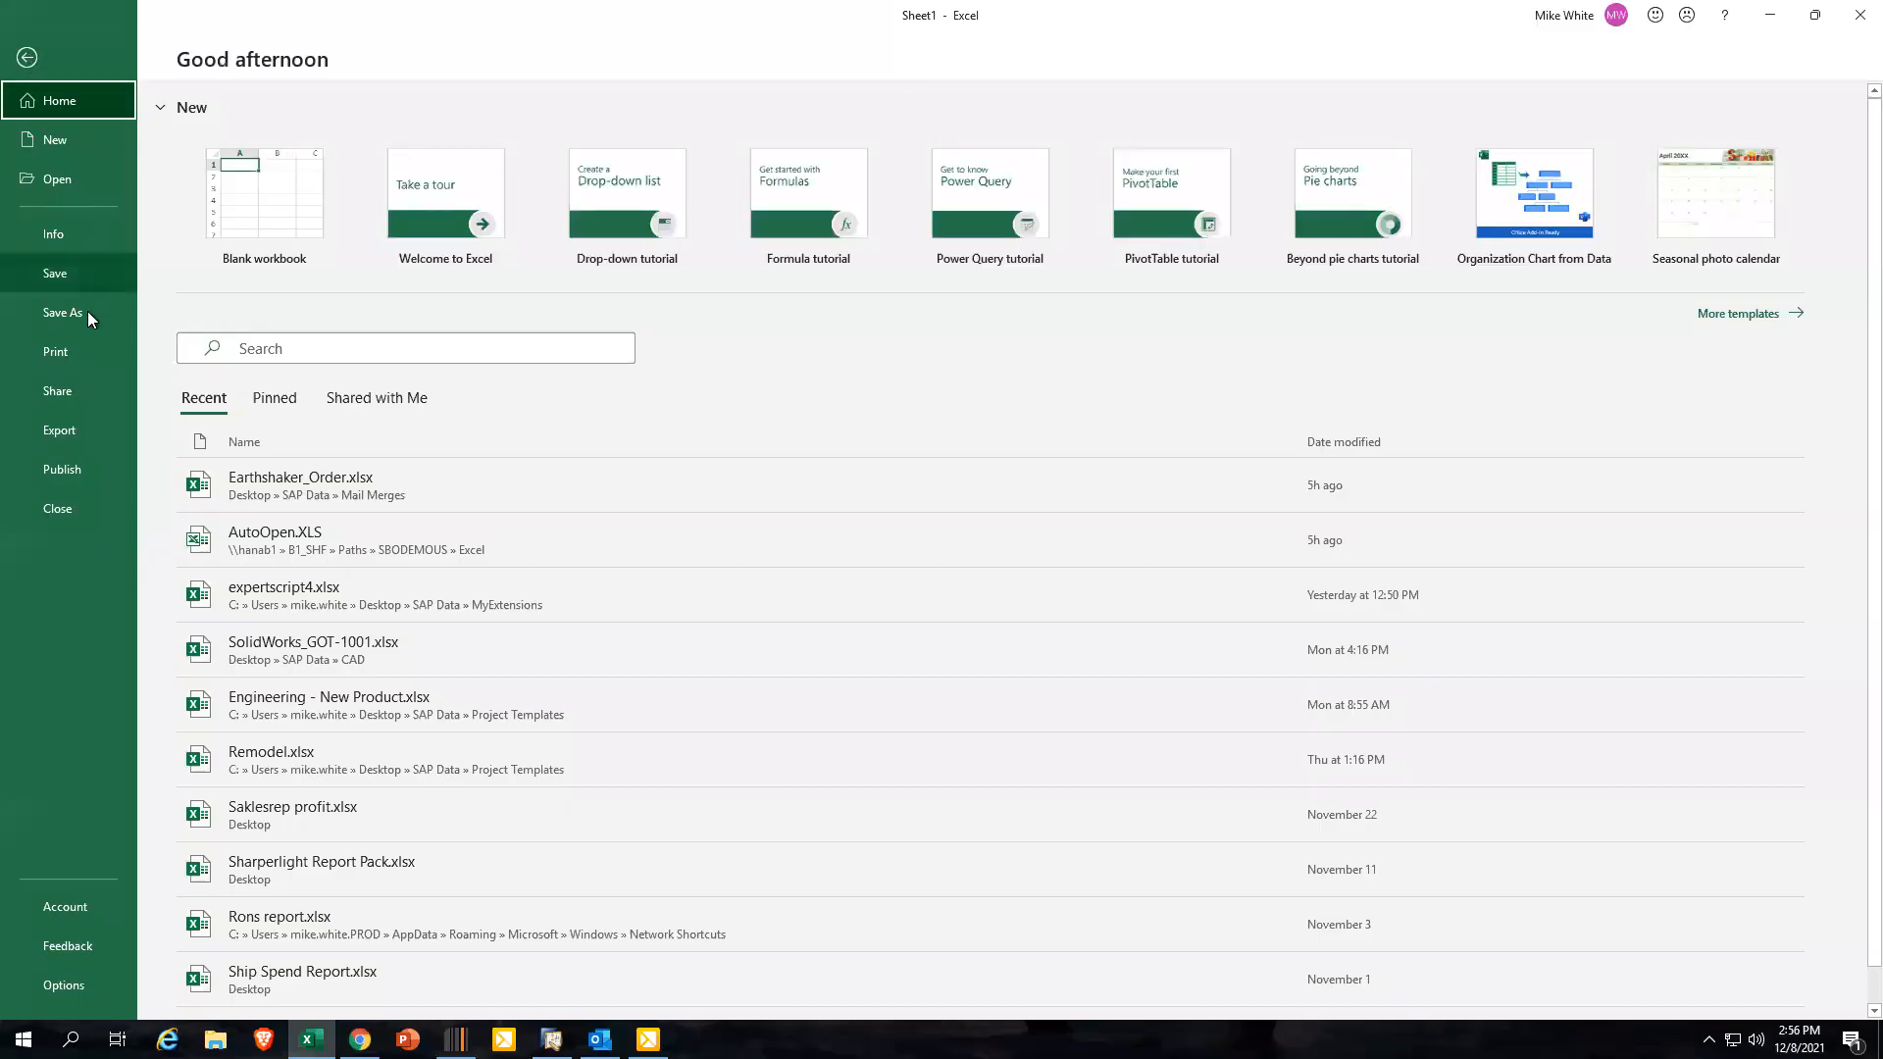
click(84, 316)
click(259, 335)
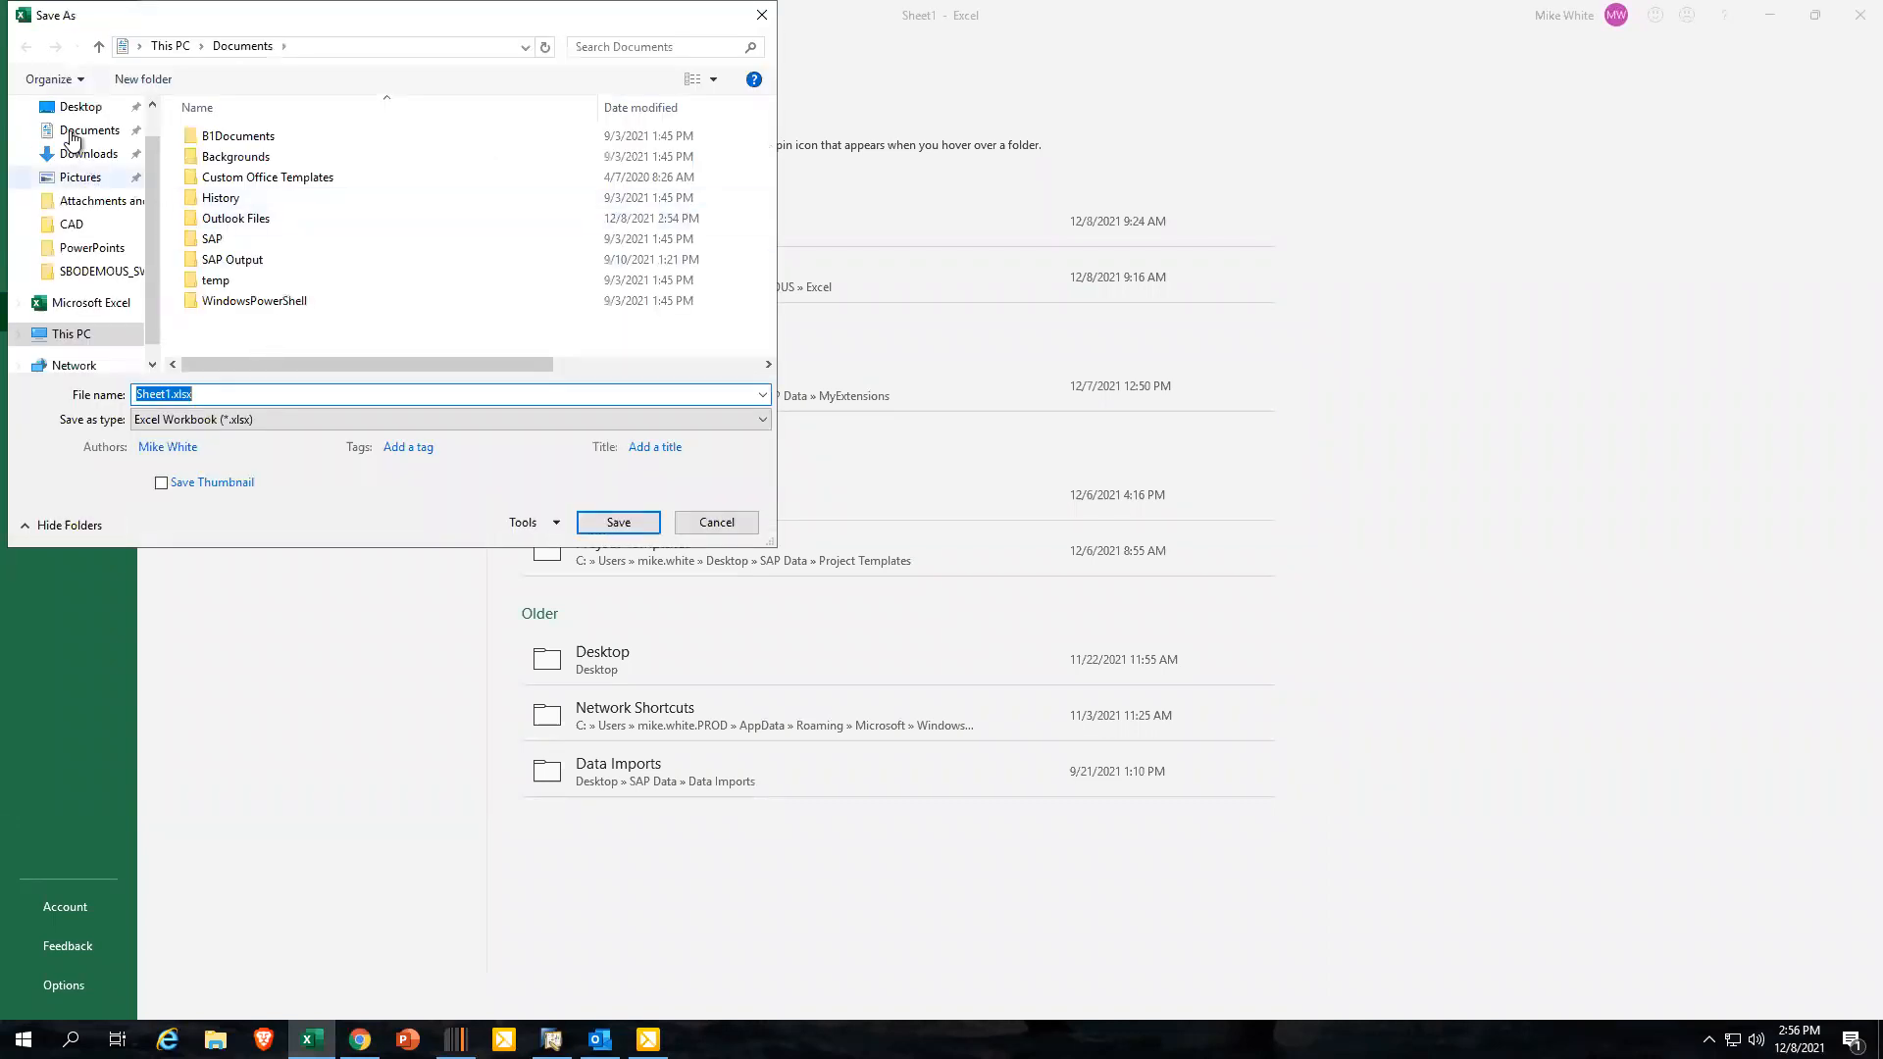
click(79, 105)
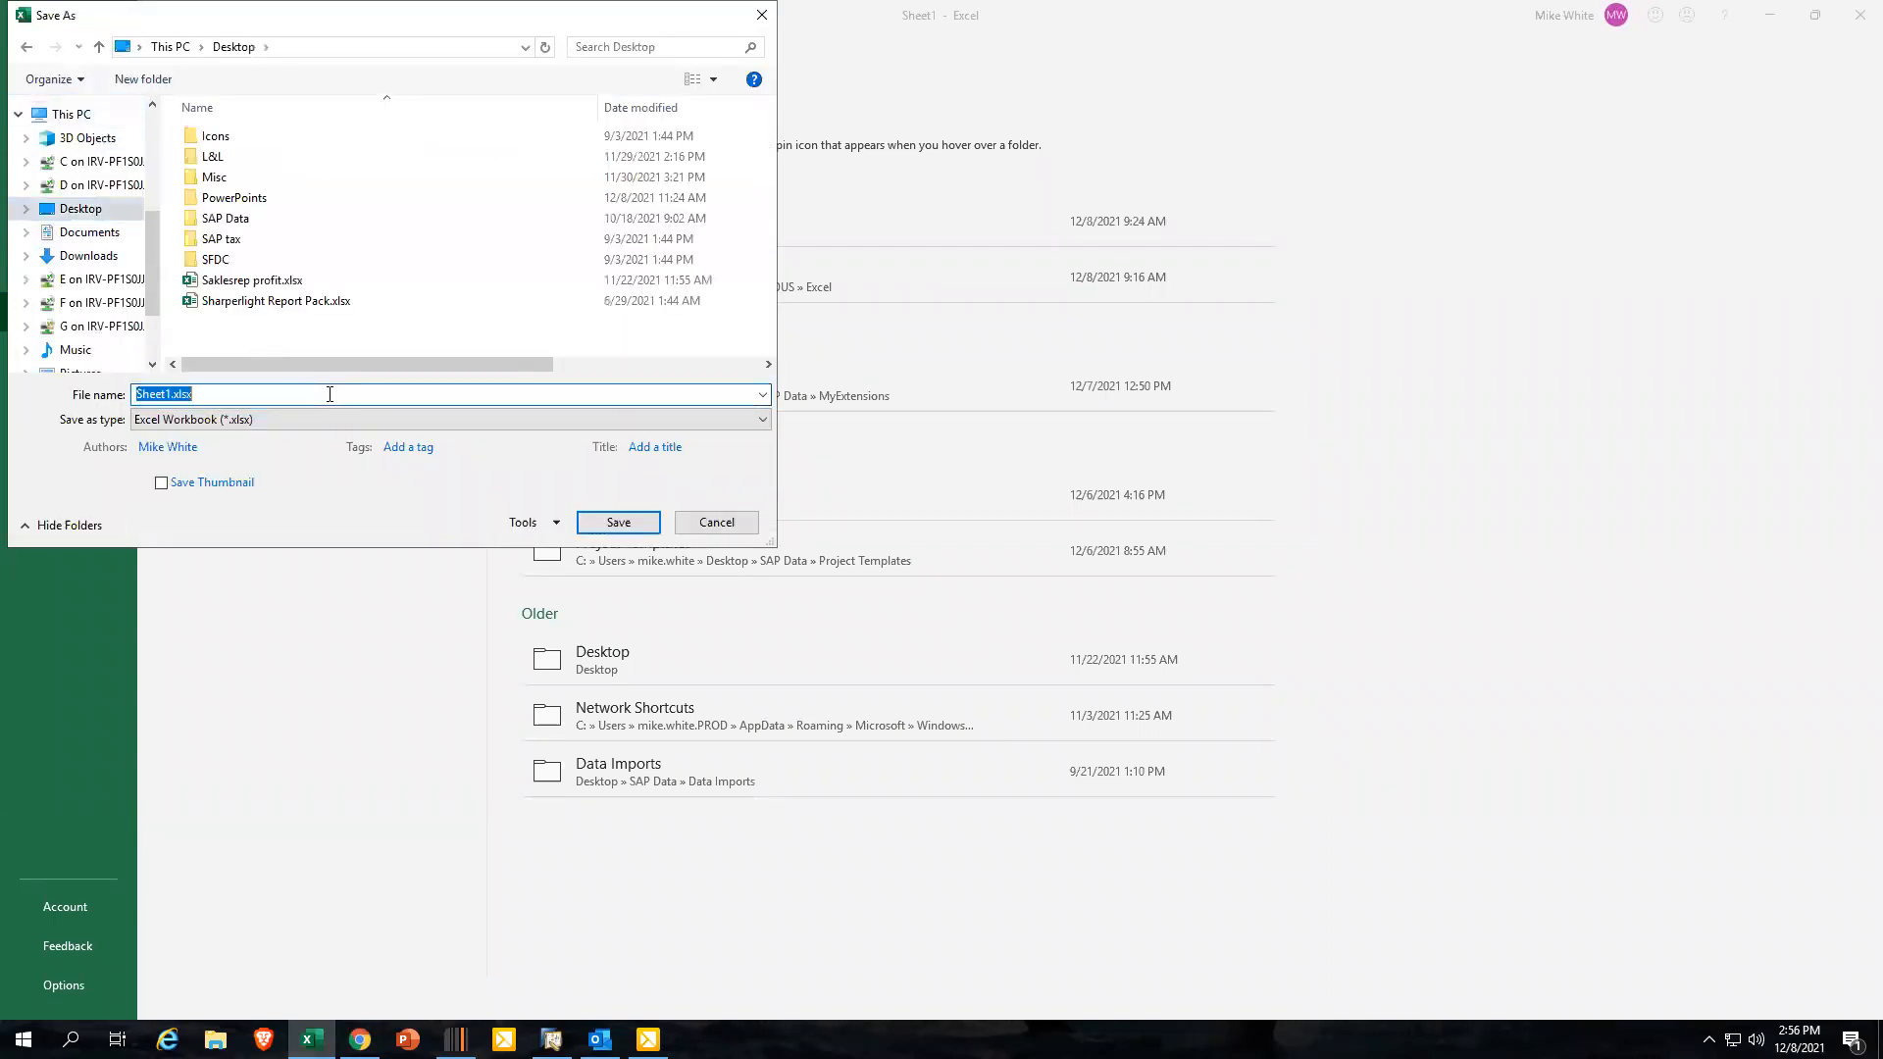
text(PO Spend Report)
click(618, 522)
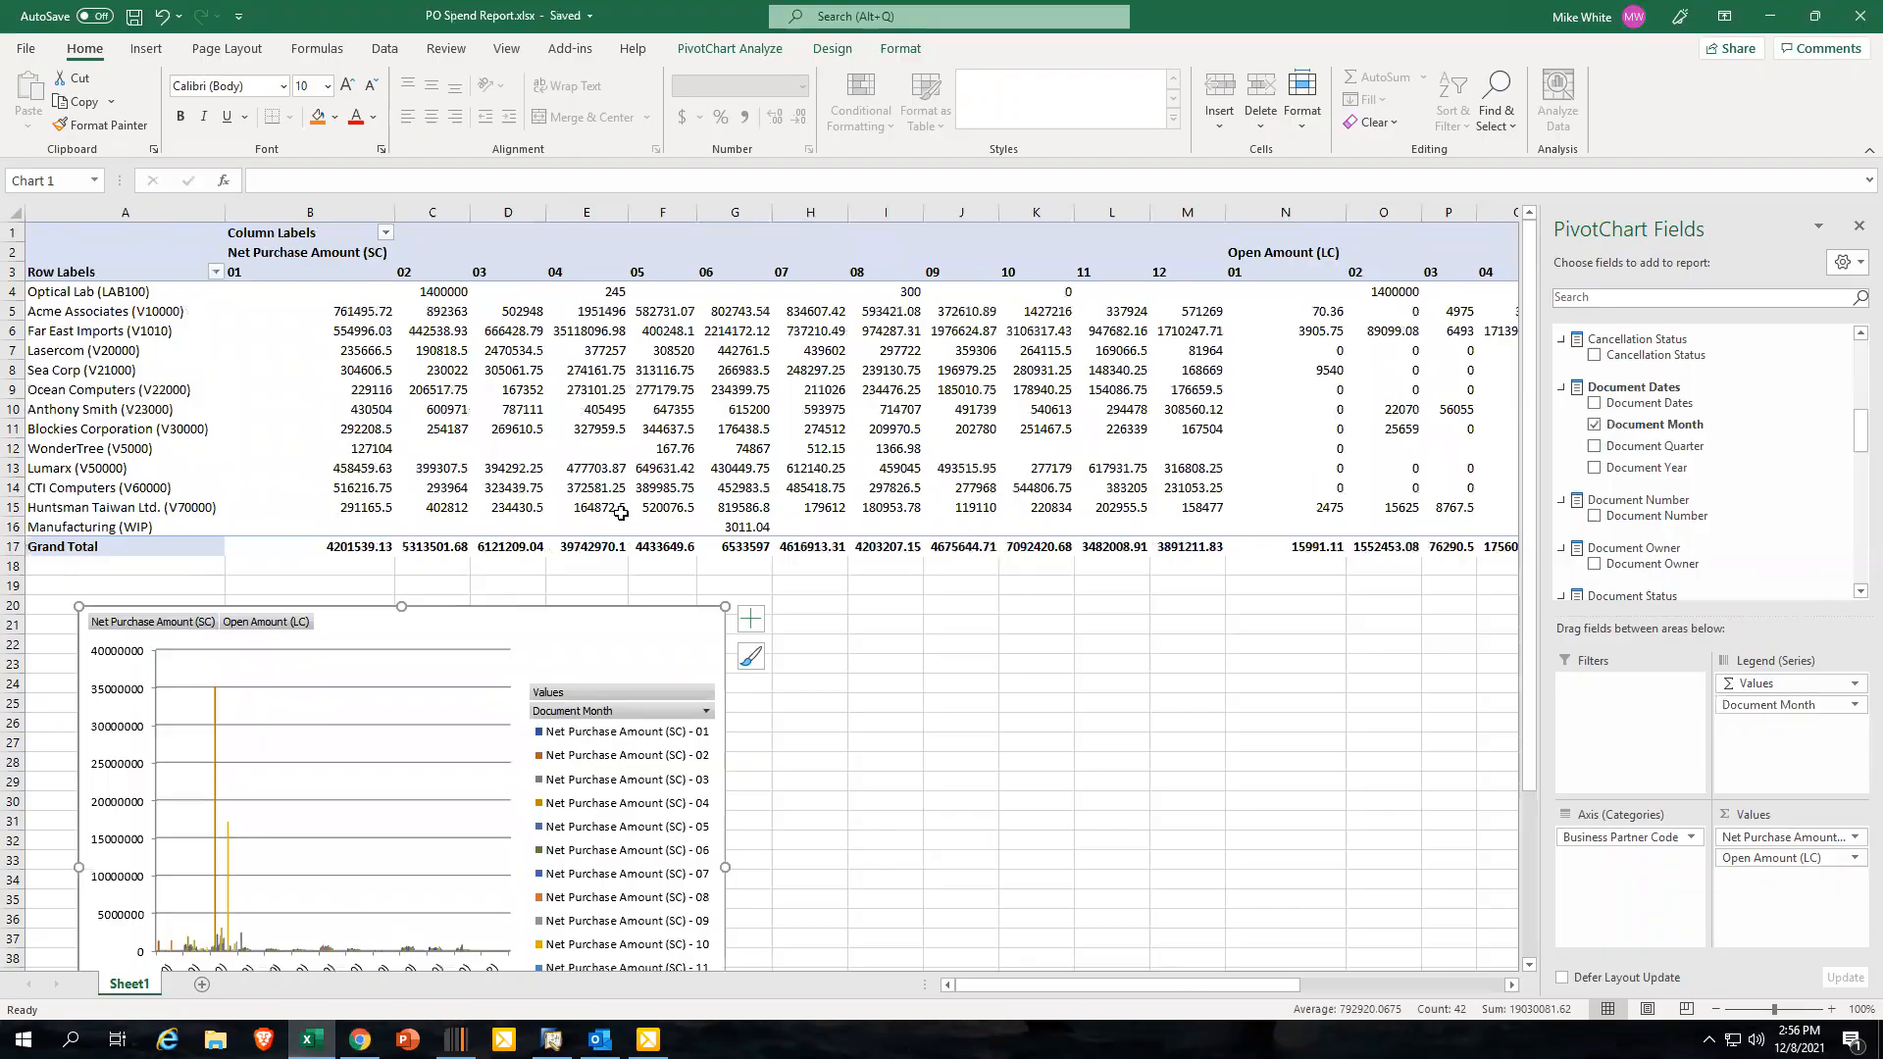
click(1861, 16)
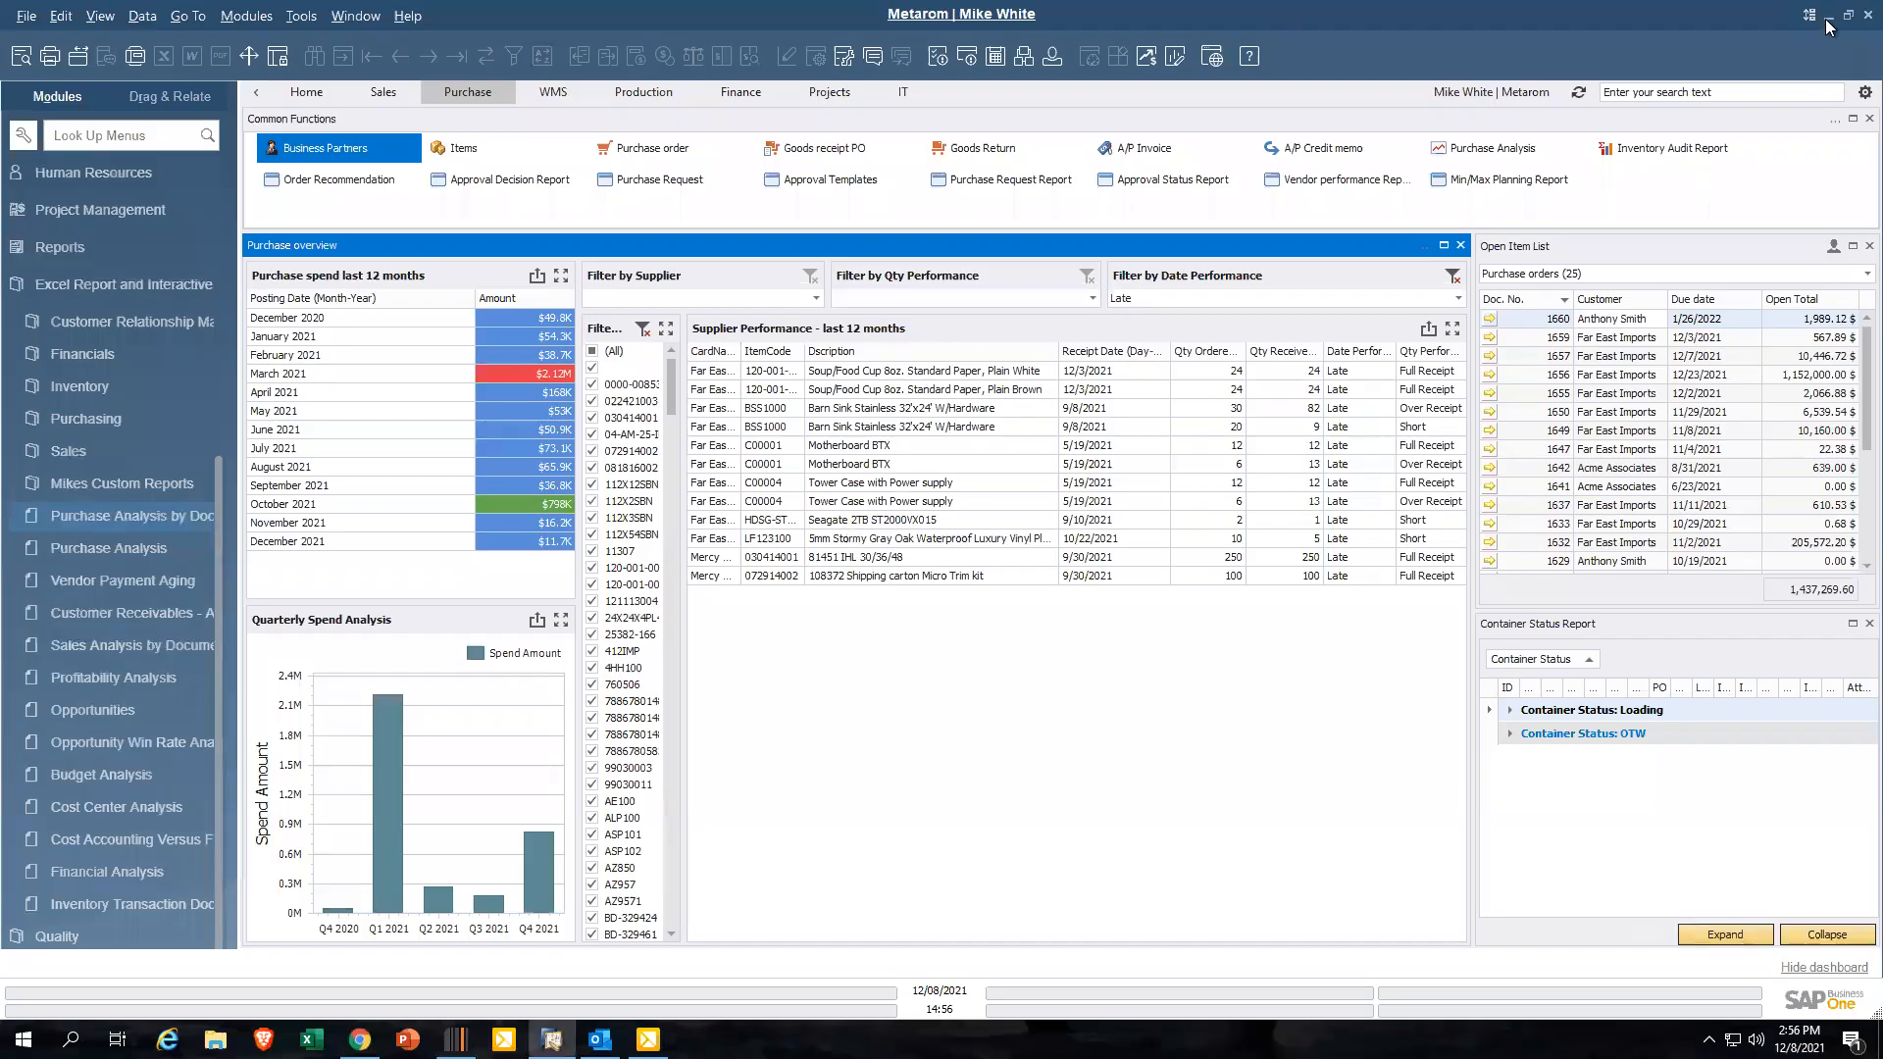
Clear the ERP, browser and Outlook windows away to expose the desktop
click(1827, 17)
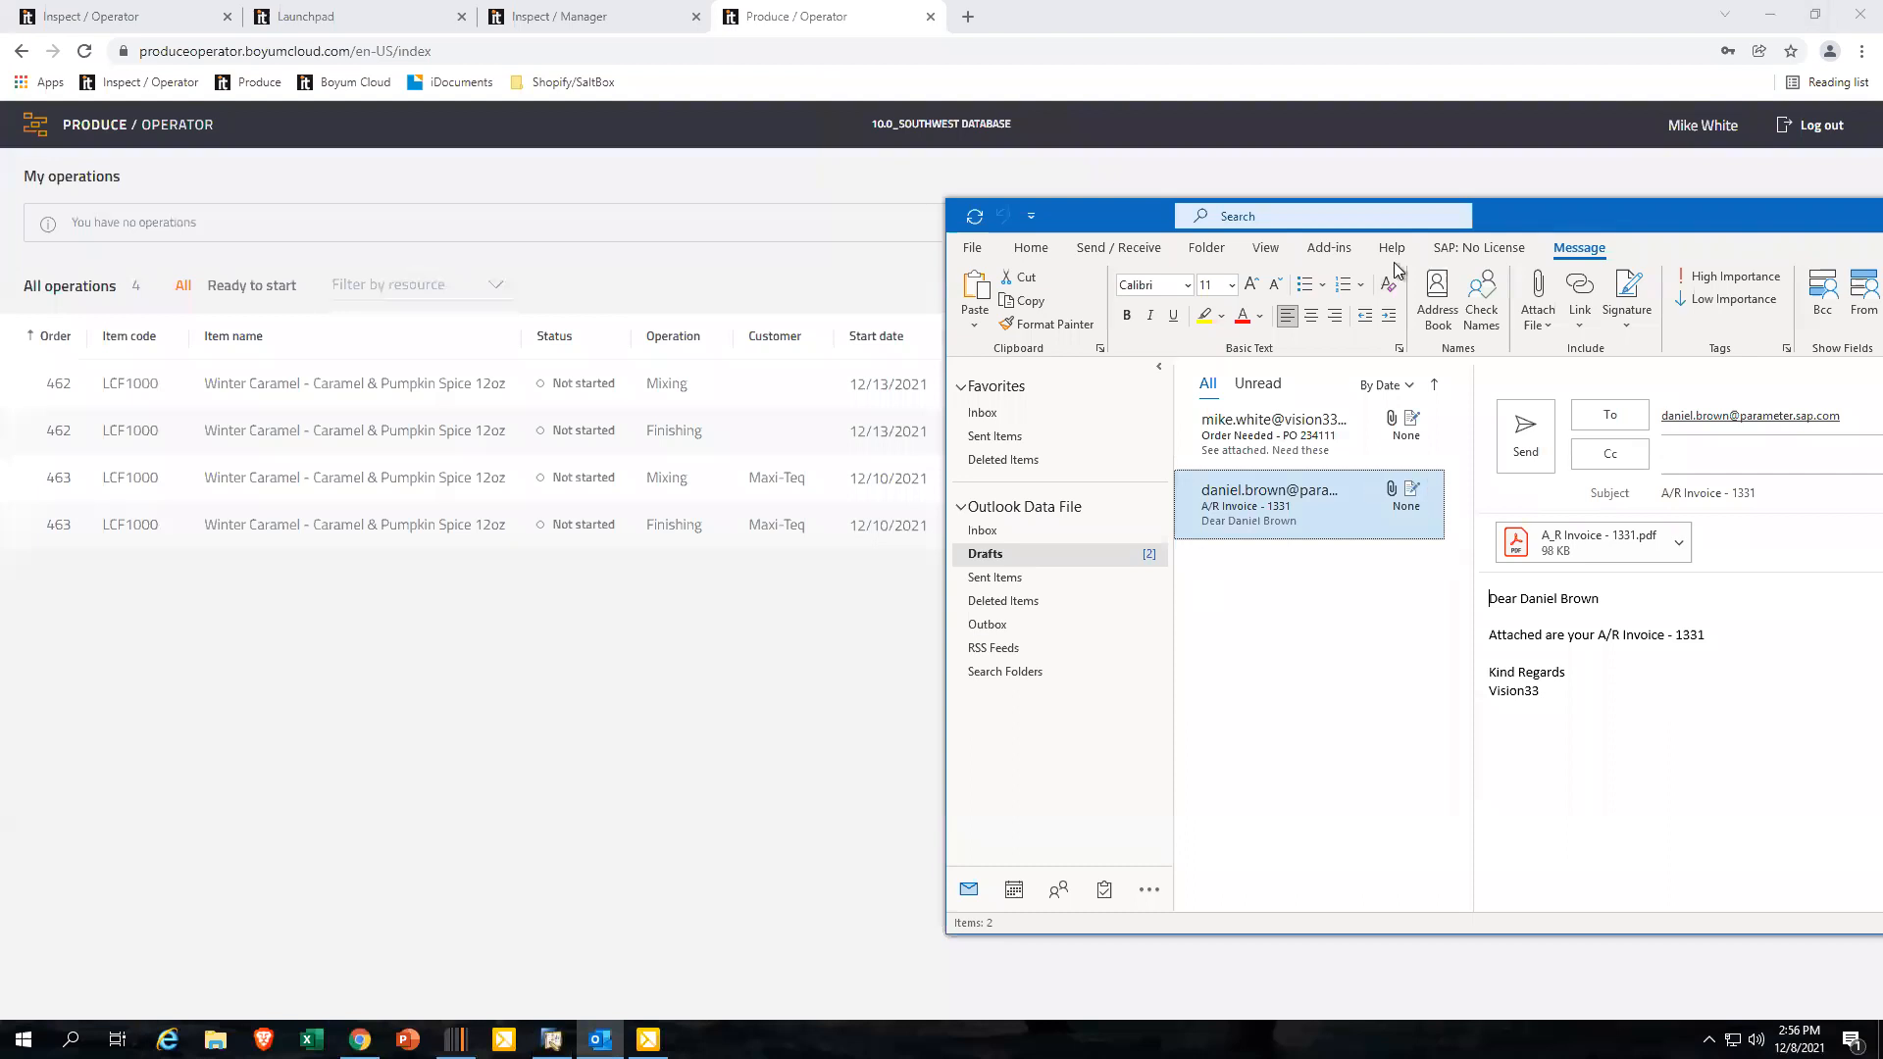
click(1861, 15)
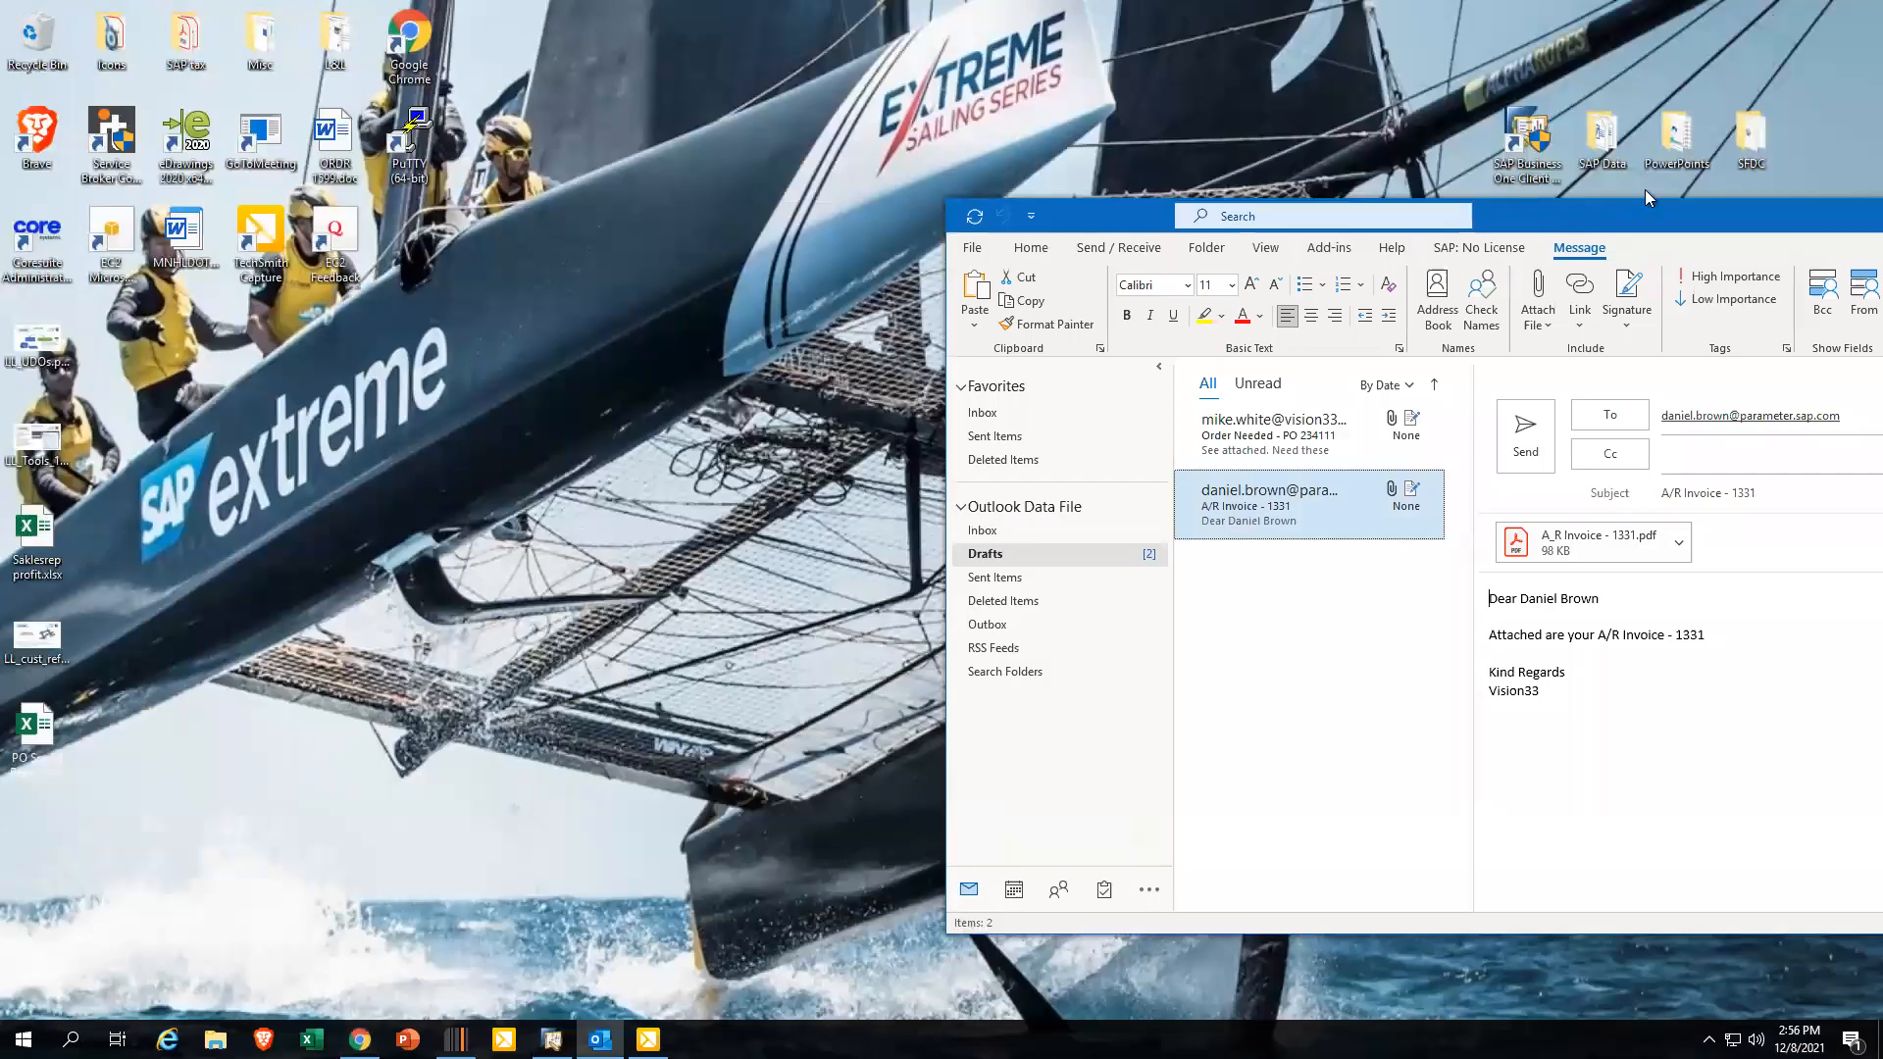
drag(1528, 221, 1045, 229)
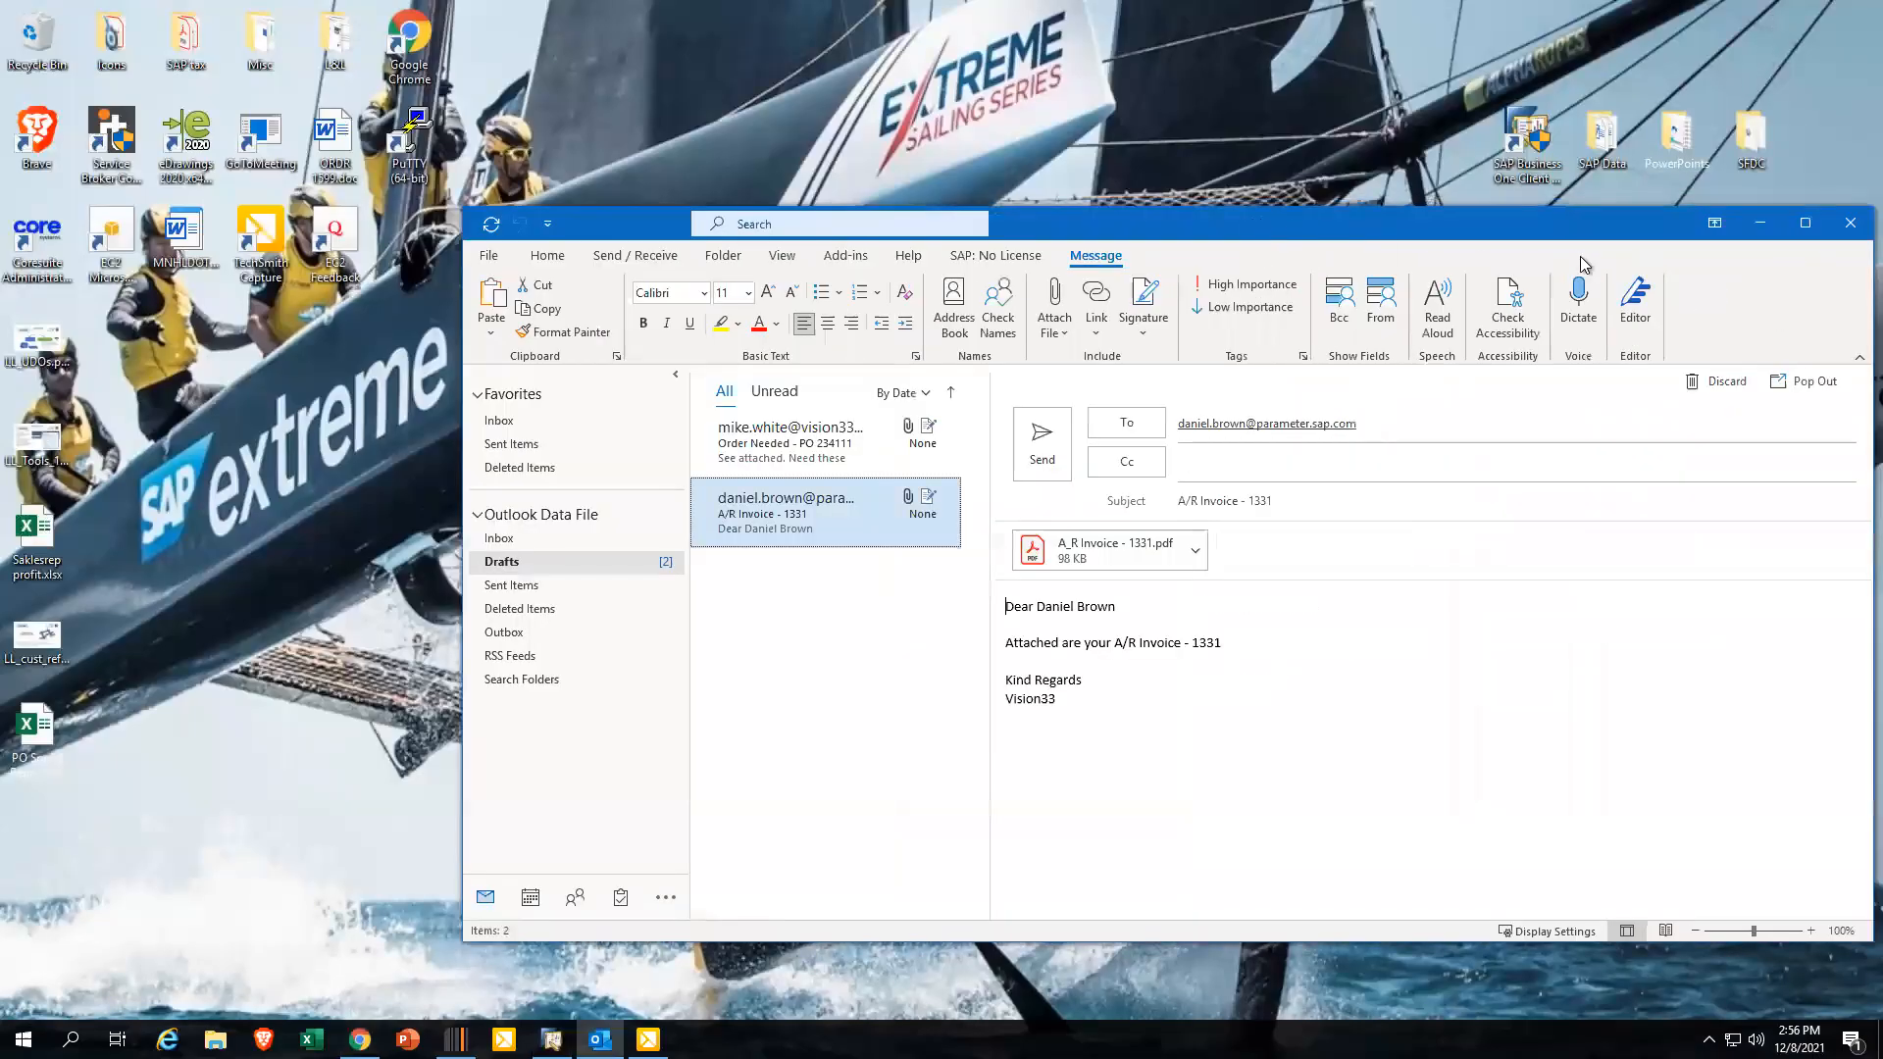
click(1761, 225)
Open the PO Spend Report workbook from the desktop, review its pivot table and chart, and close it
double_click(29, 727)
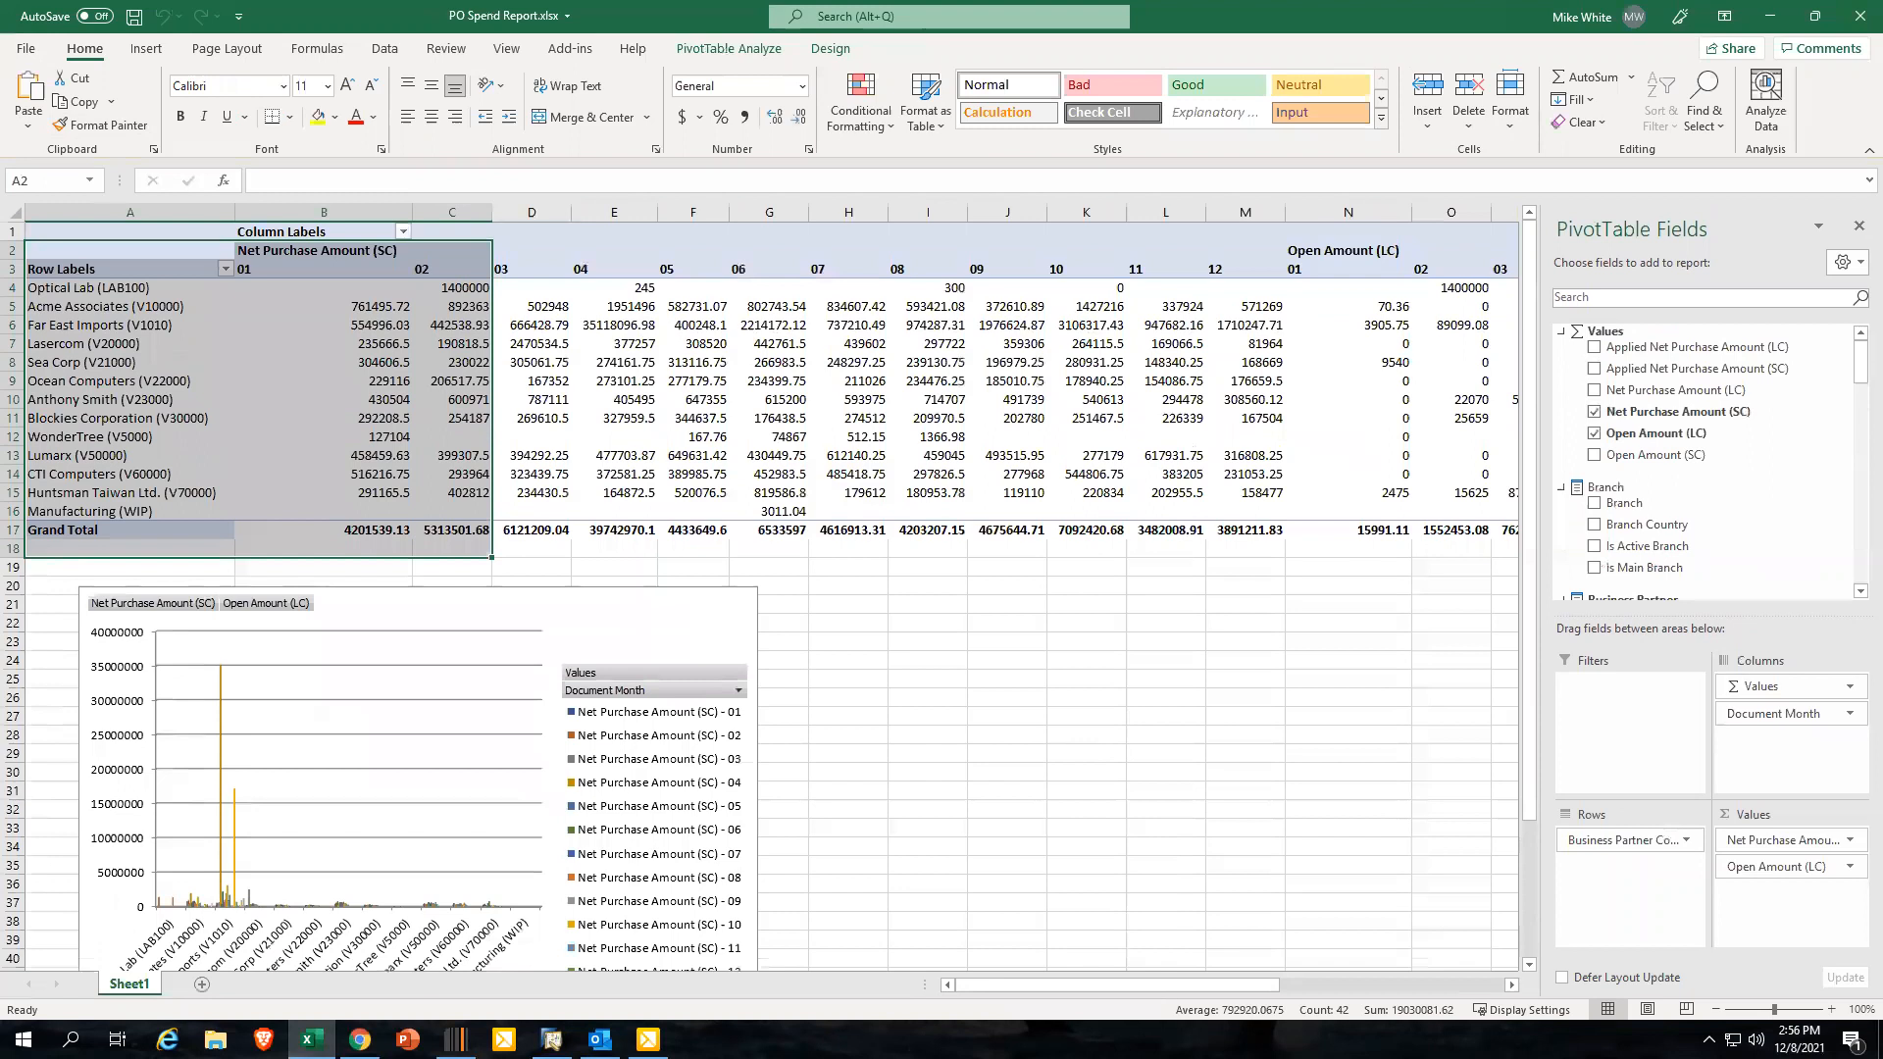
click(1234, 915)
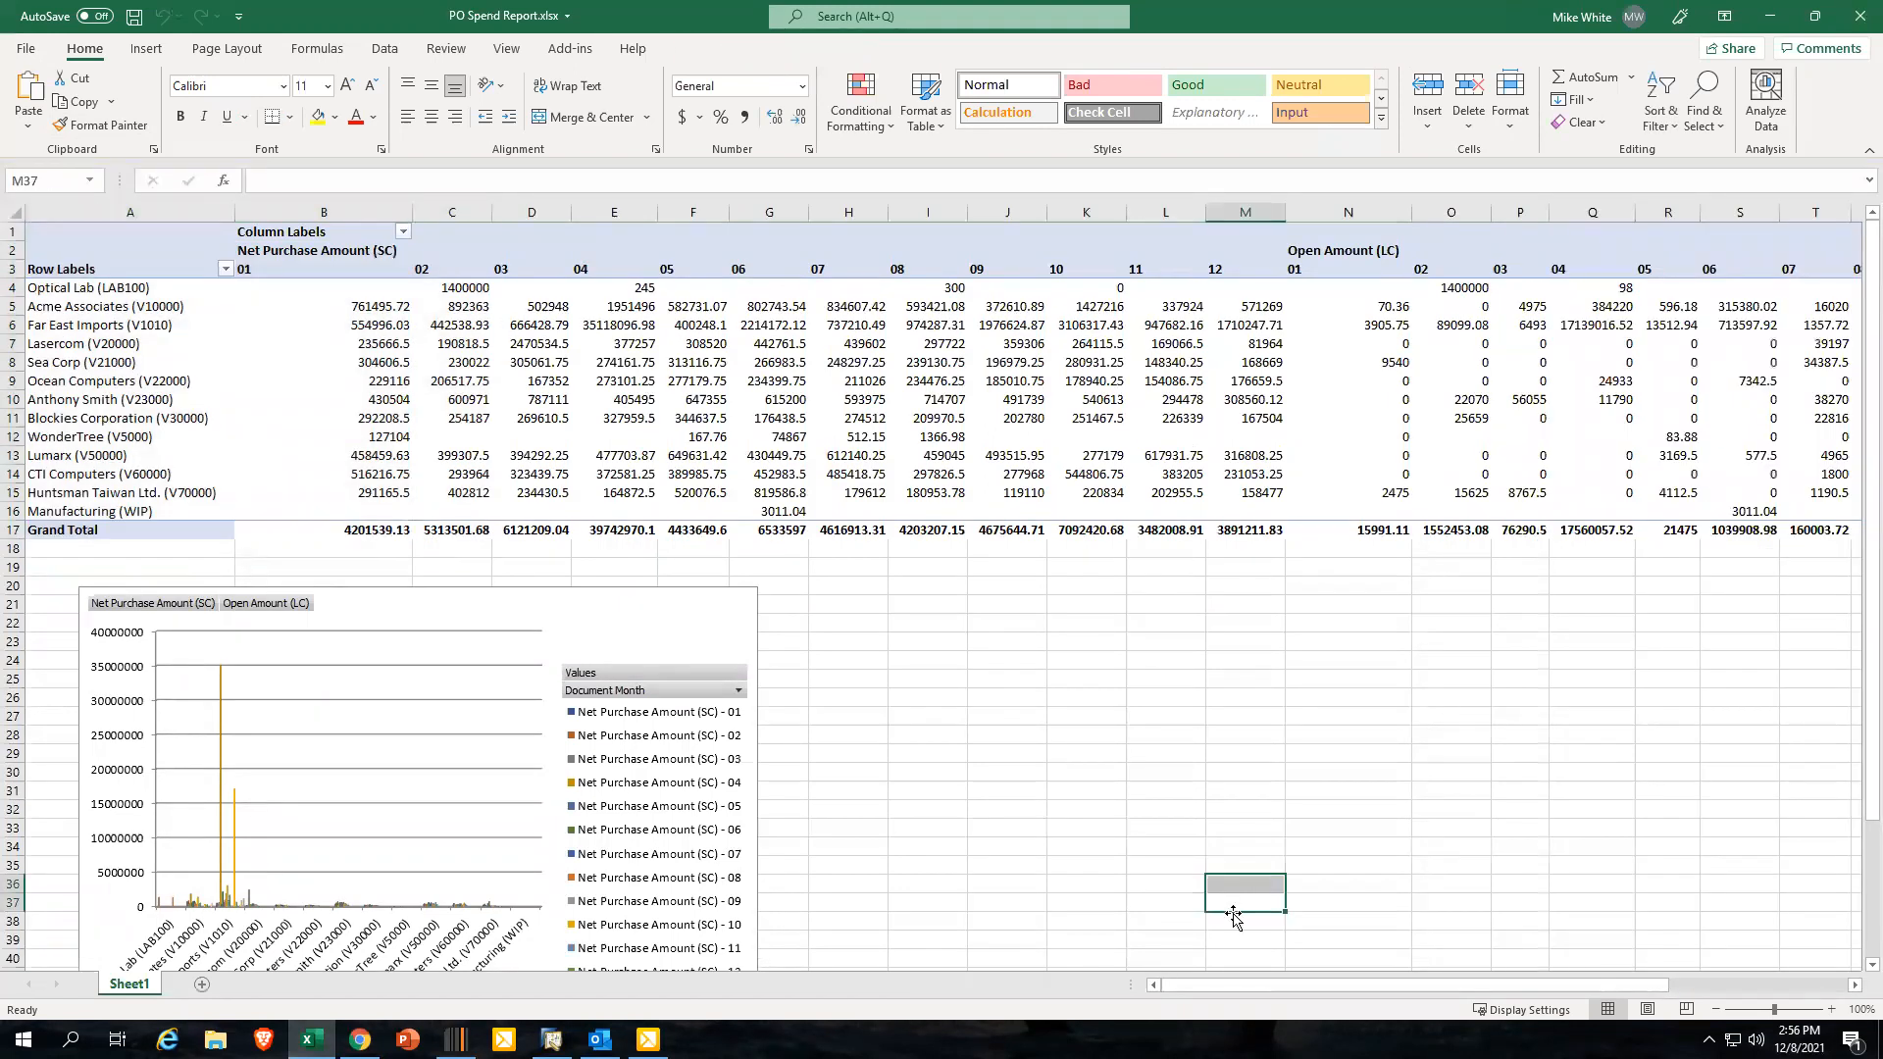
click(1858, 16)
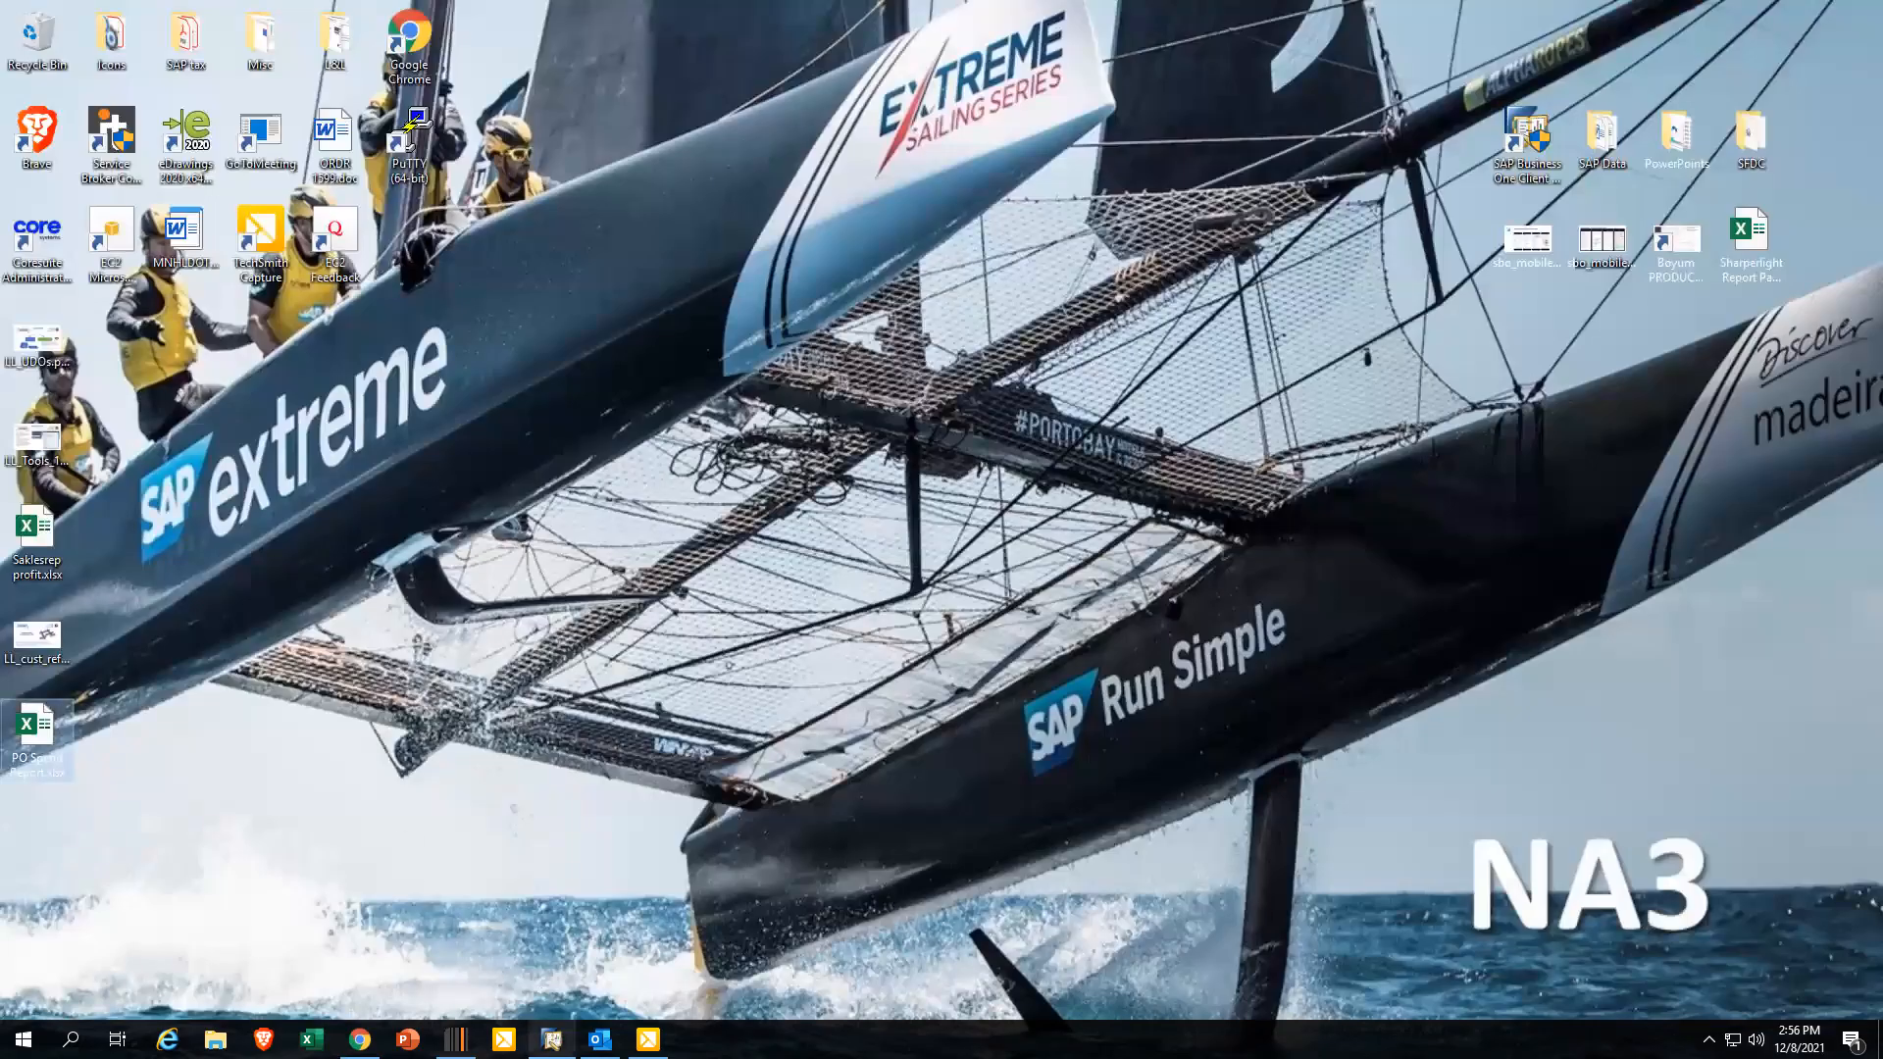
Switch back to SAP Business One, collapse the Excel report module and expand the Purchasing - SRM - A/P module
click(557, 1038)
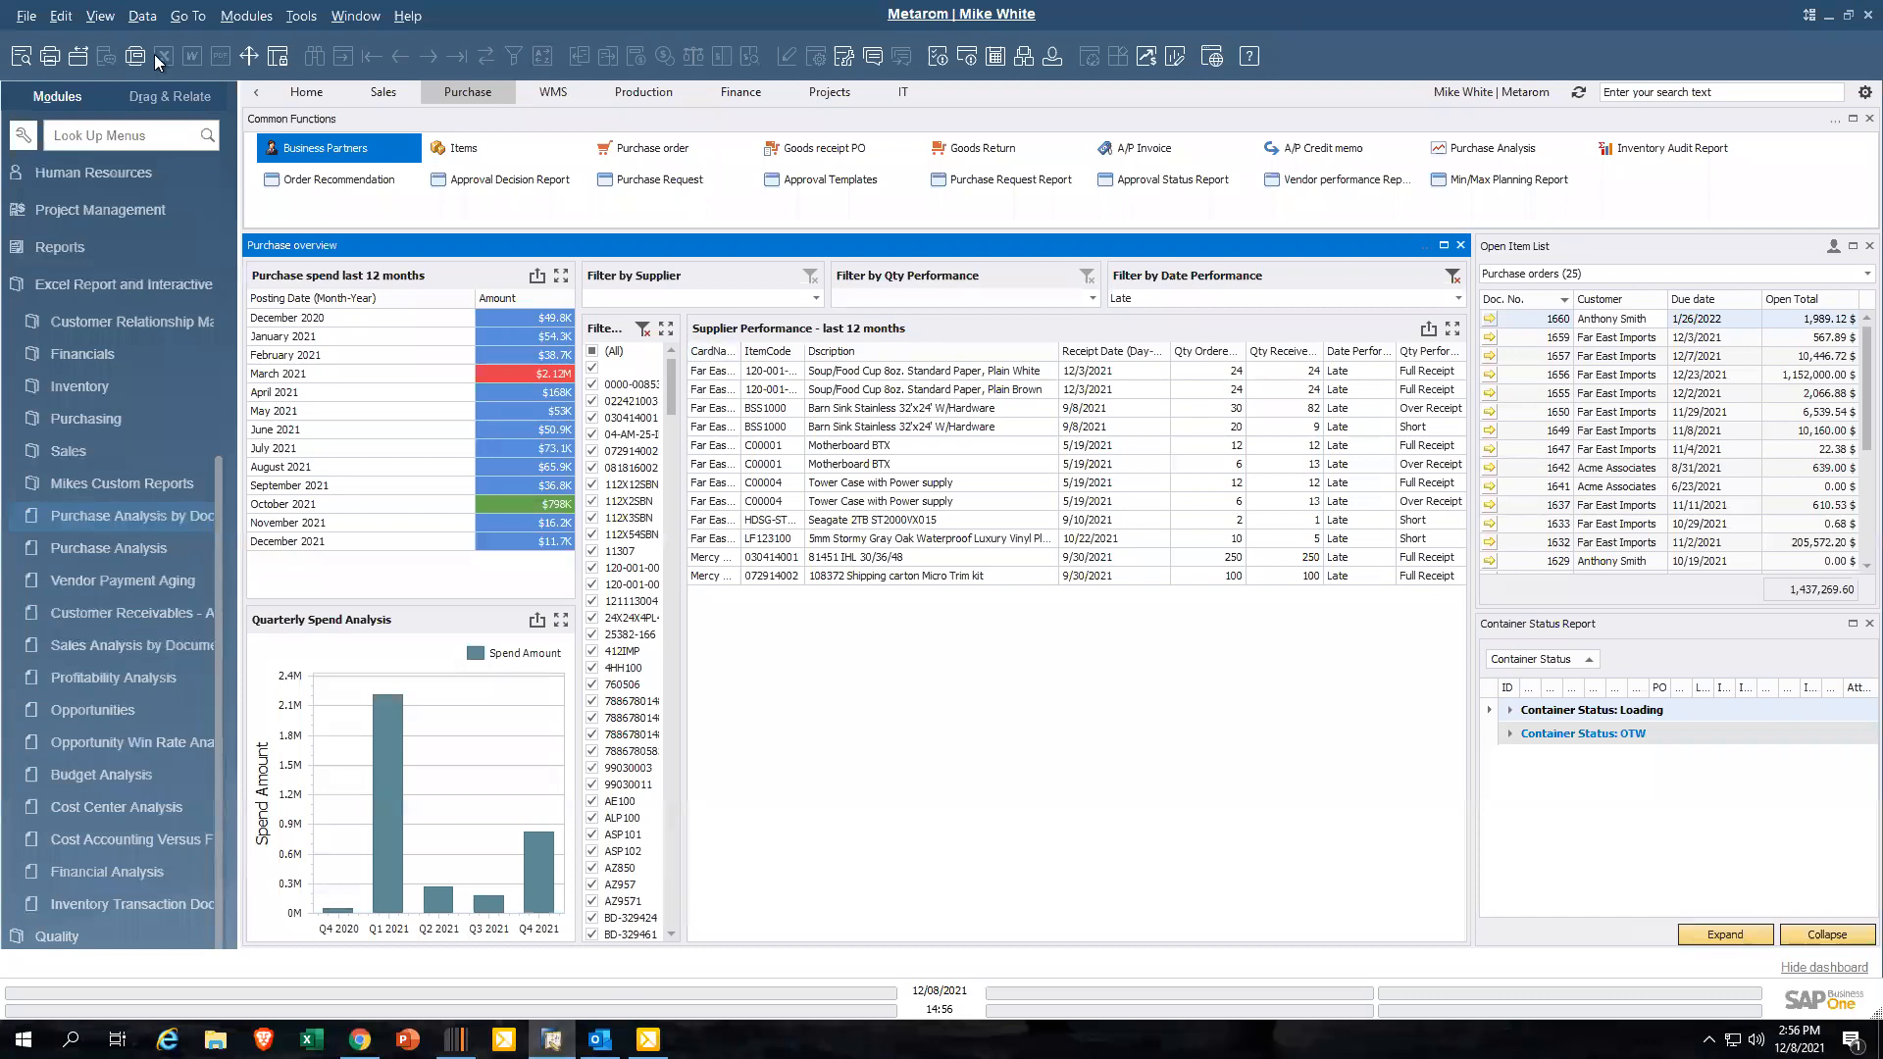
click(63, 283)
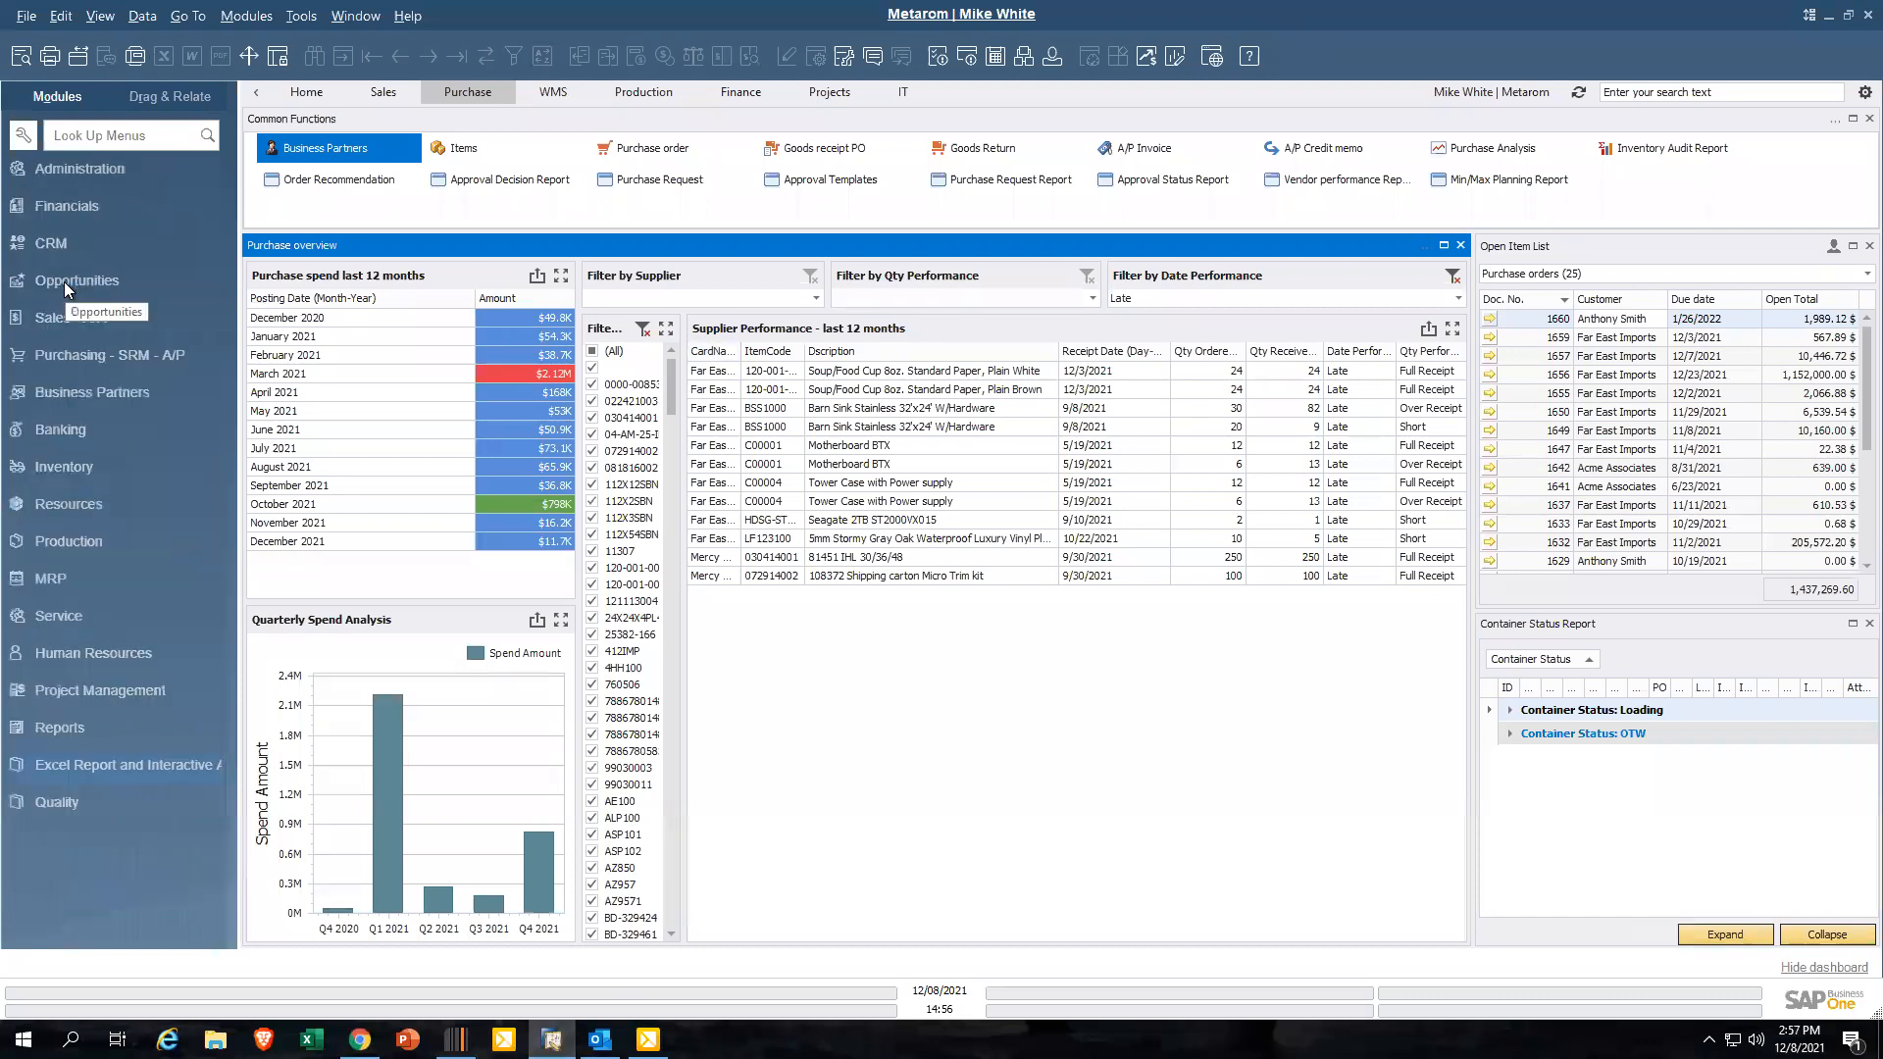
click(102, 357)
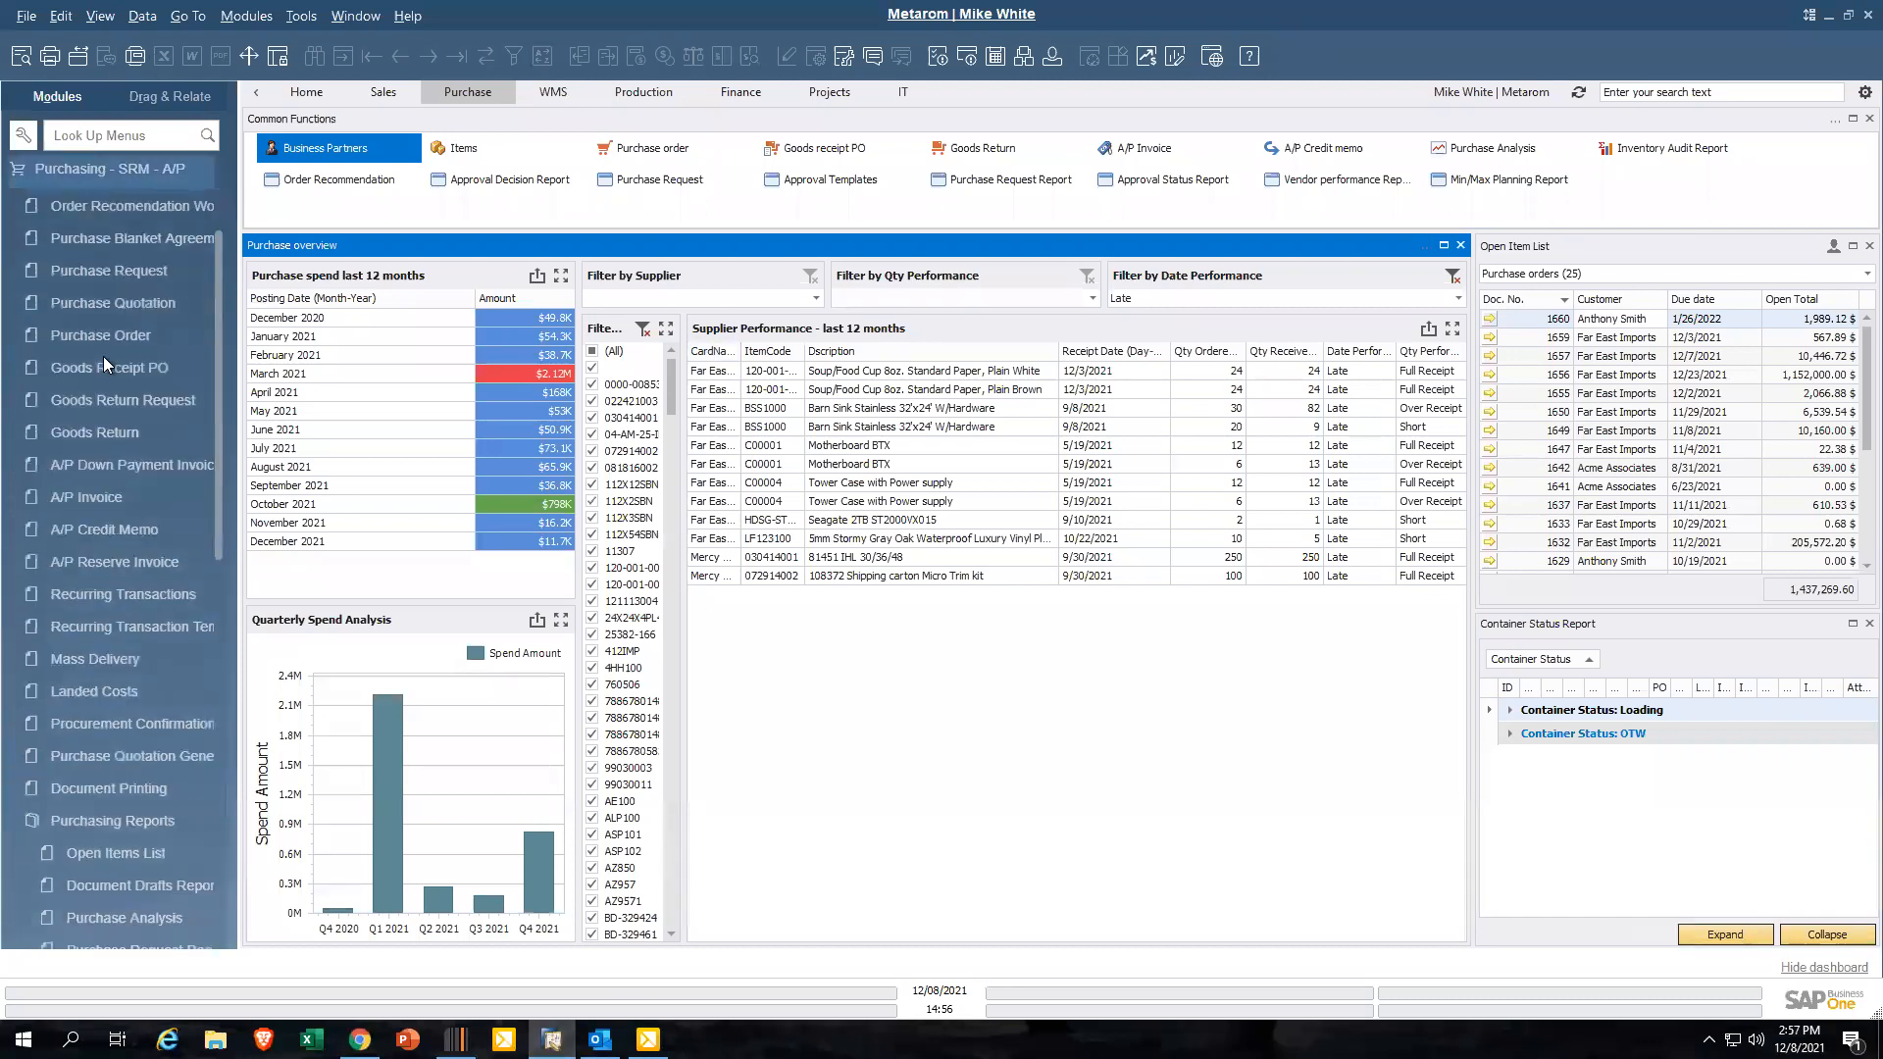